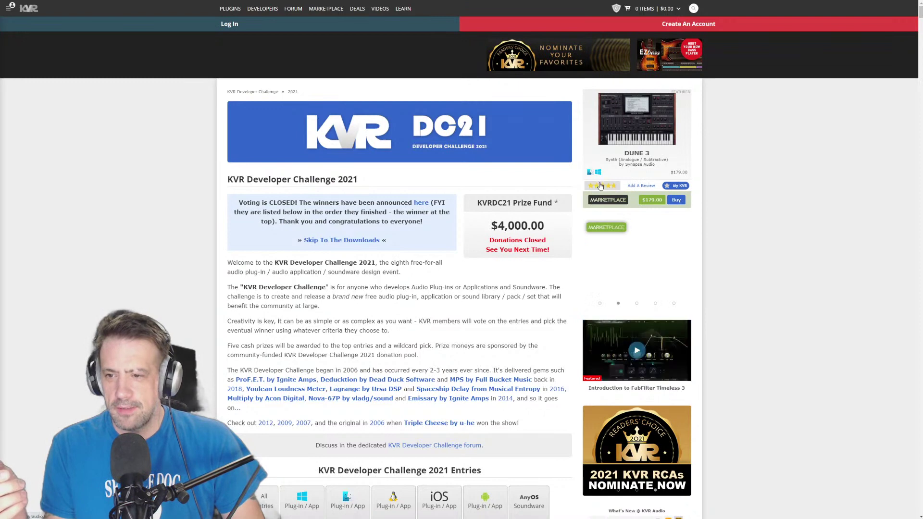
- View the DUNE 3 product page and return to the KVR Developer Challenge 2021 page
left_click(642, 127)
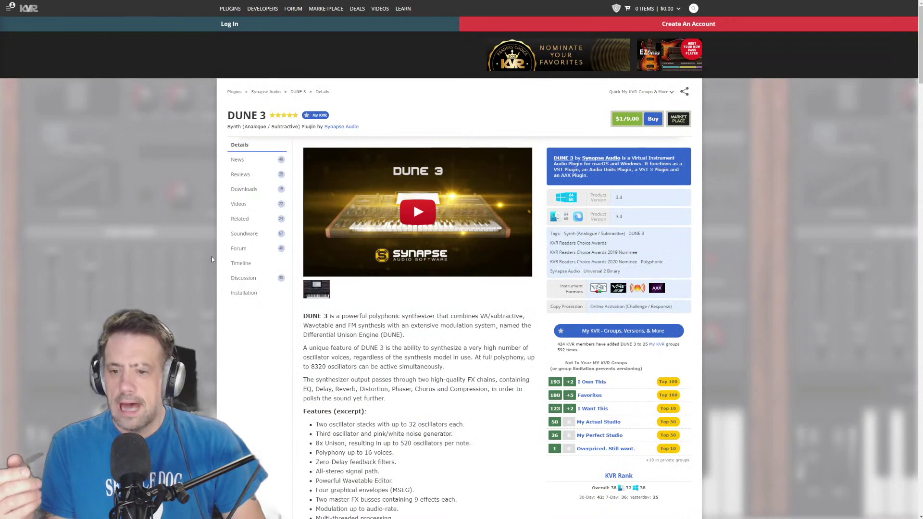
right_click(793, 127)
left_click(801, 136)
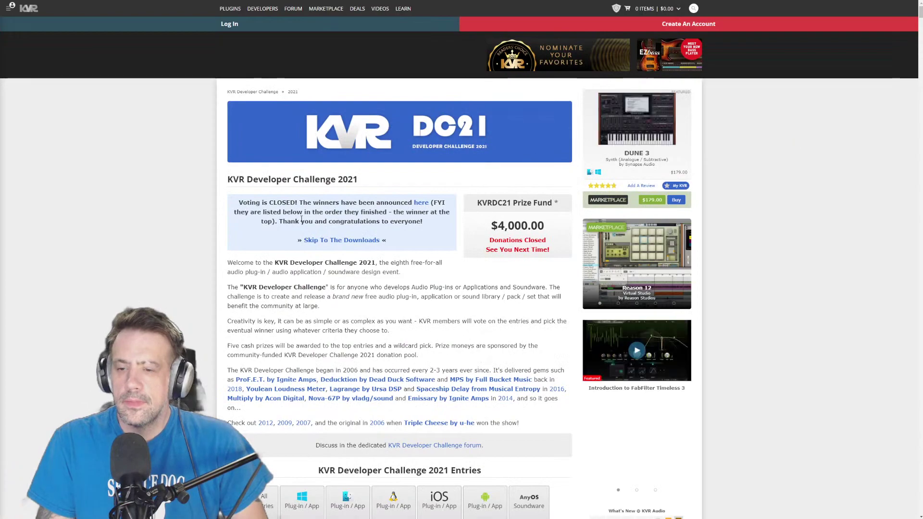
- Skim the KVR Developer Challenge 2021 entries from the introduction past Virtuosity Drums, ending back at the page heading
scroll(302, 220, "down", 20)
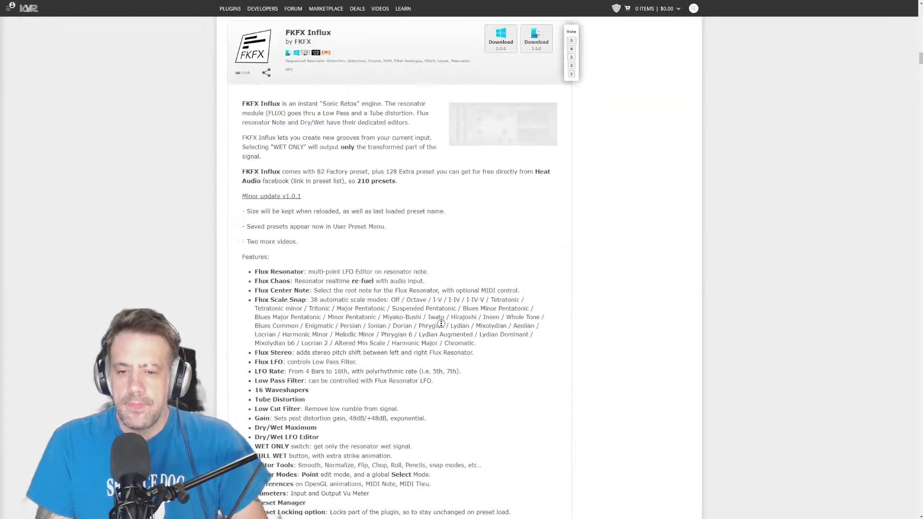
scroll(441, 323, "up", 5)
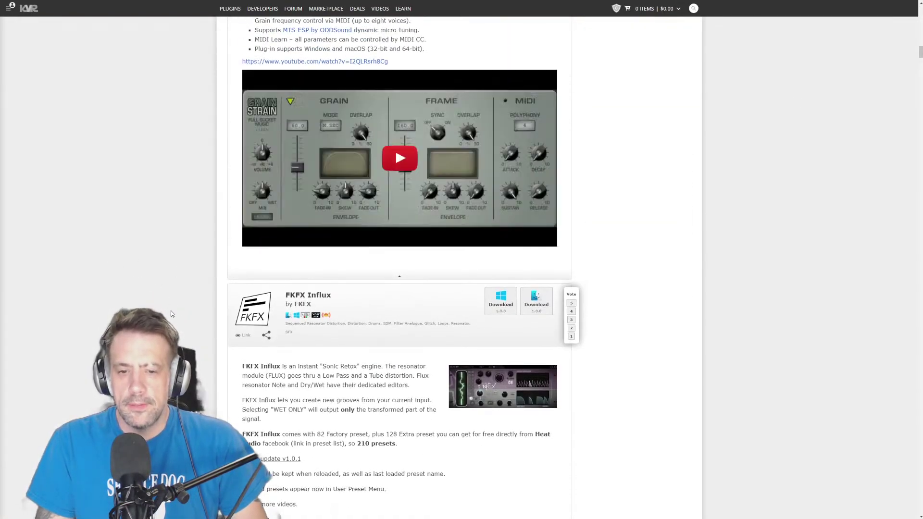
scroll(172, 313, "down", 20)
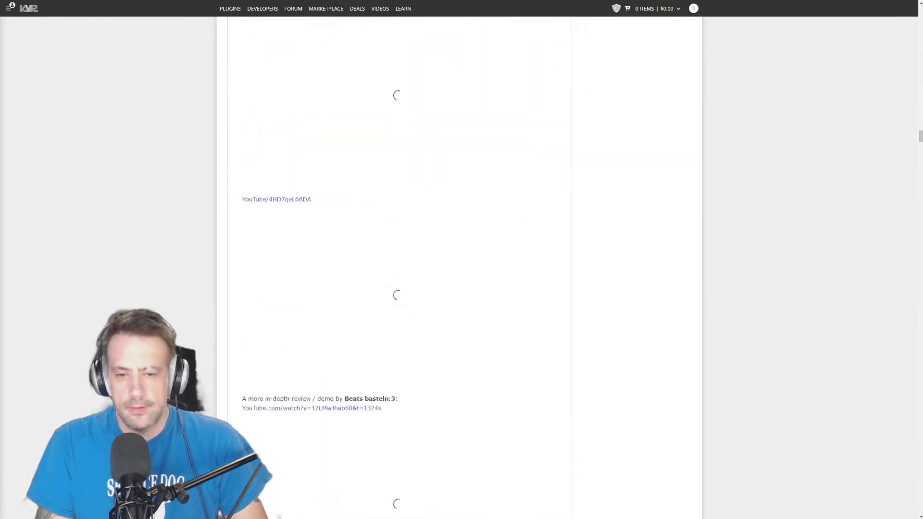
scroll(399, 267, "down", 15)
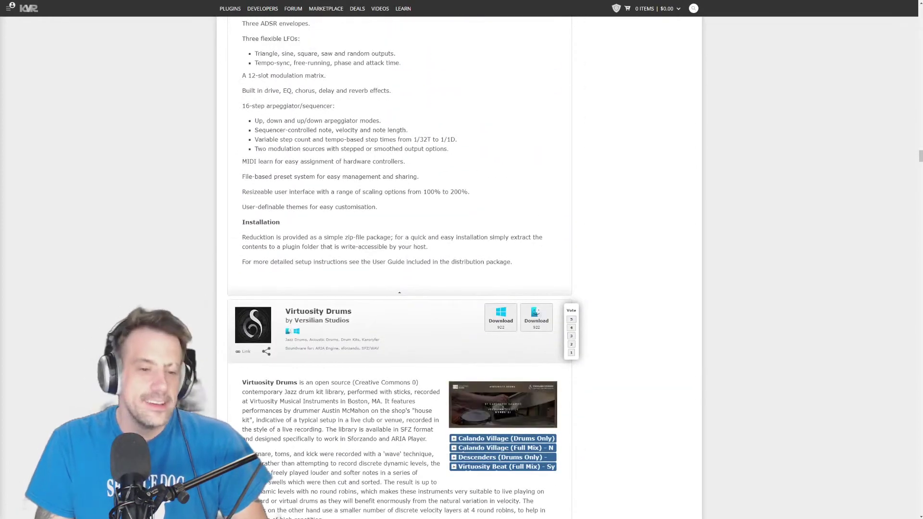
scroll(399, 268, "down", 10)
key("Home")
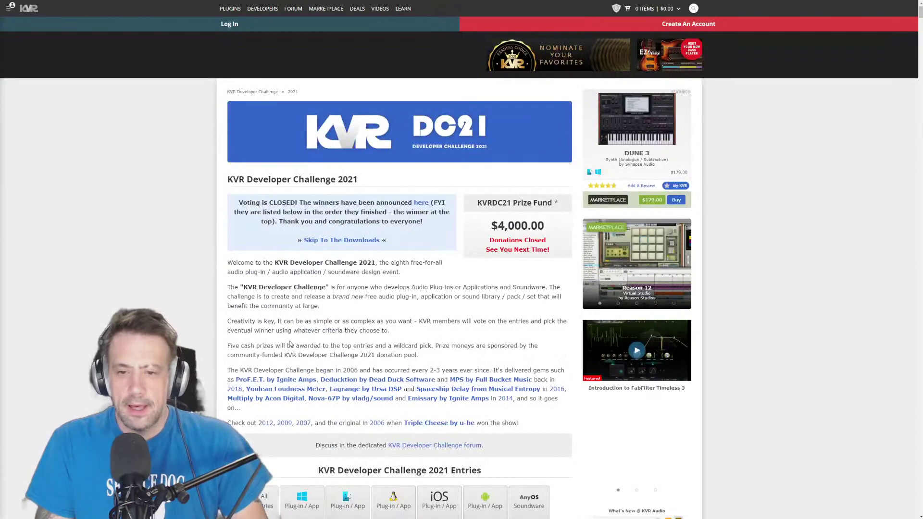
scroll(289, 345, "down", 5)
scroll(177, 287, "up", 5)
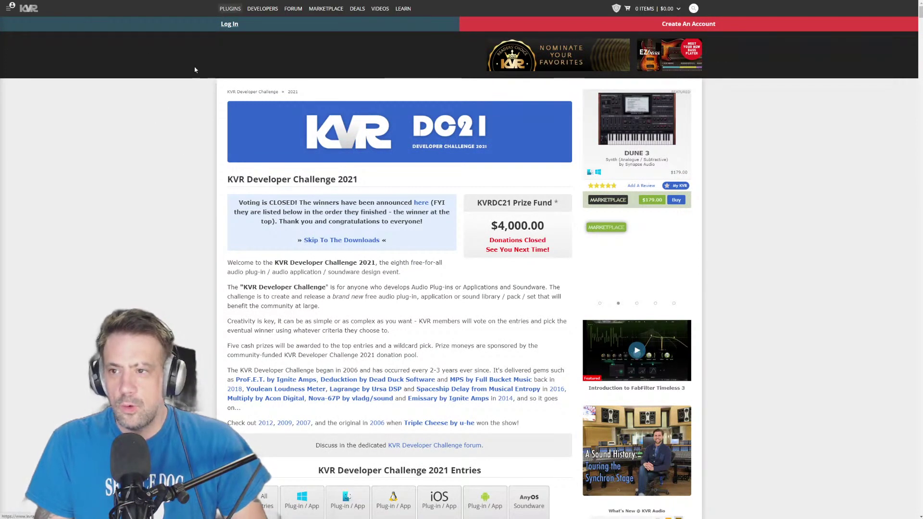
scroll(94, 201, "down", 20)
scroll(99, 308, "down", 20)
scroll(134, 268, "down", 20)
scroll(145, 270, "down", 20)
scroll(163, 296, "up", 20)
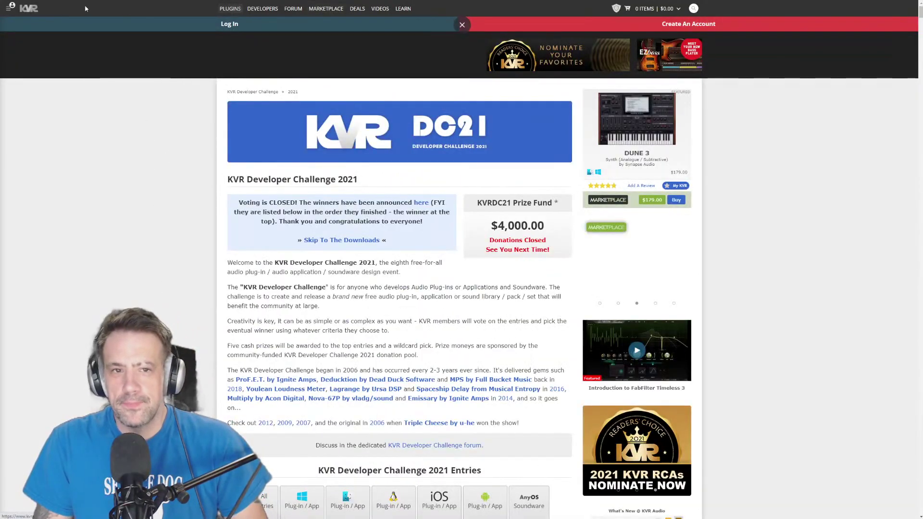
- Open the KVR home page and look over the Audio Top Stories
left_click(29, 8)
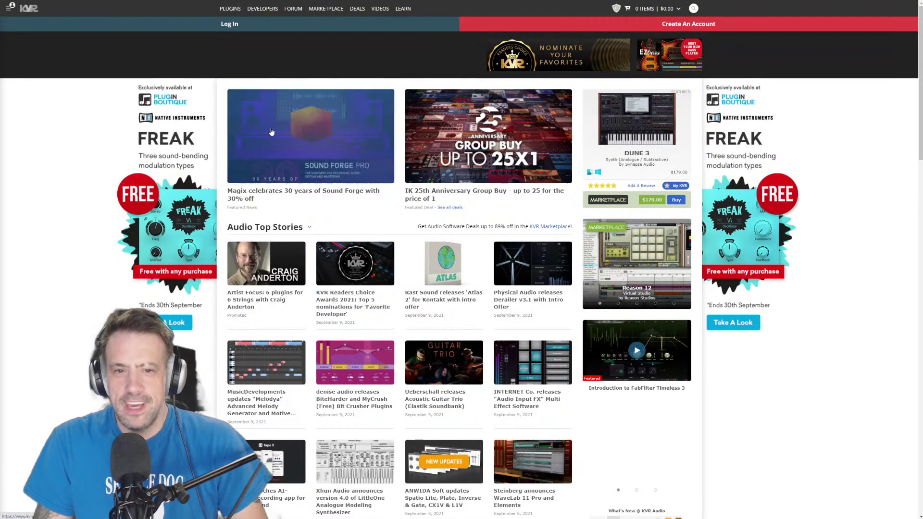
scroll(283, 262, "down", 5)
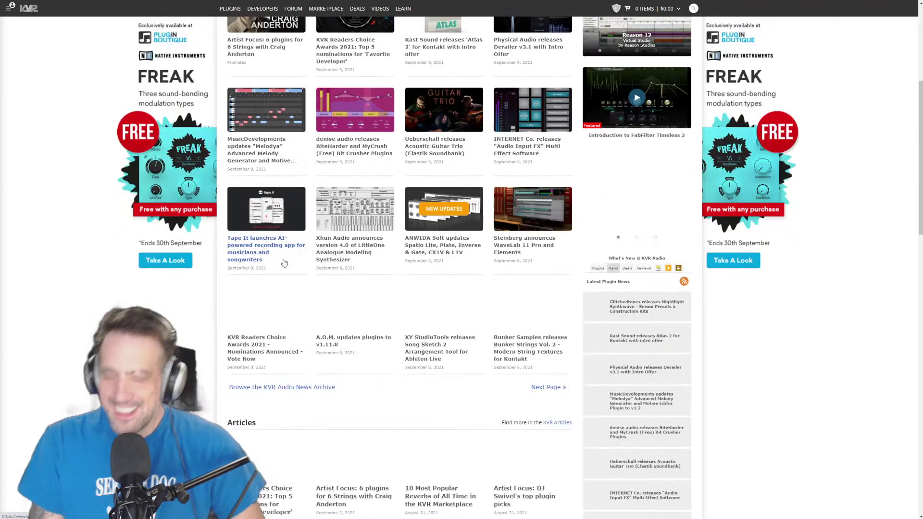
scroll(284, 263, "up", 5)
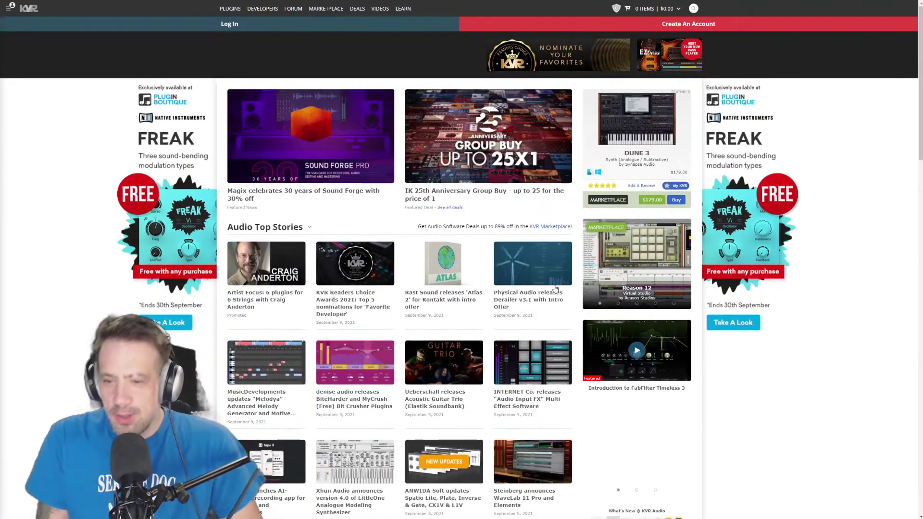
- Open the Derailer v3.1 news story and its Physical Audio product page, dismissing the cookie notice
left_click(510, 293)
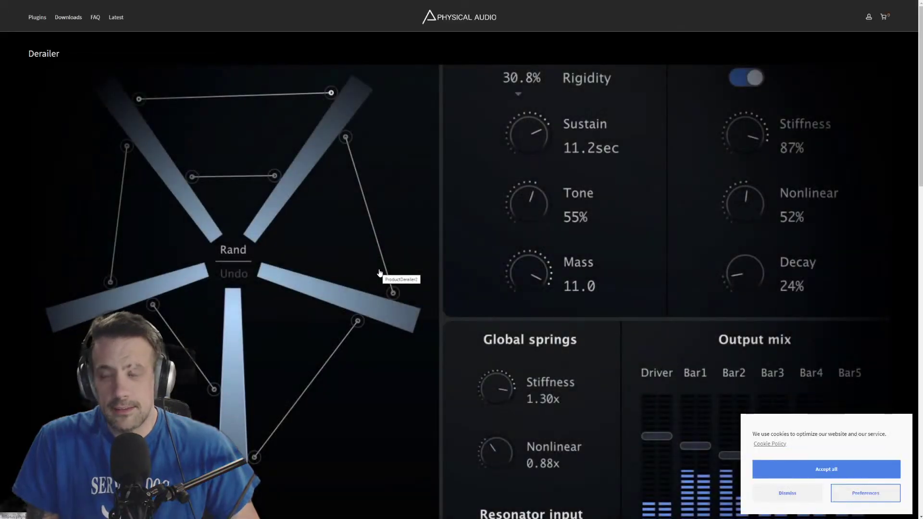
left_click(789, 493)
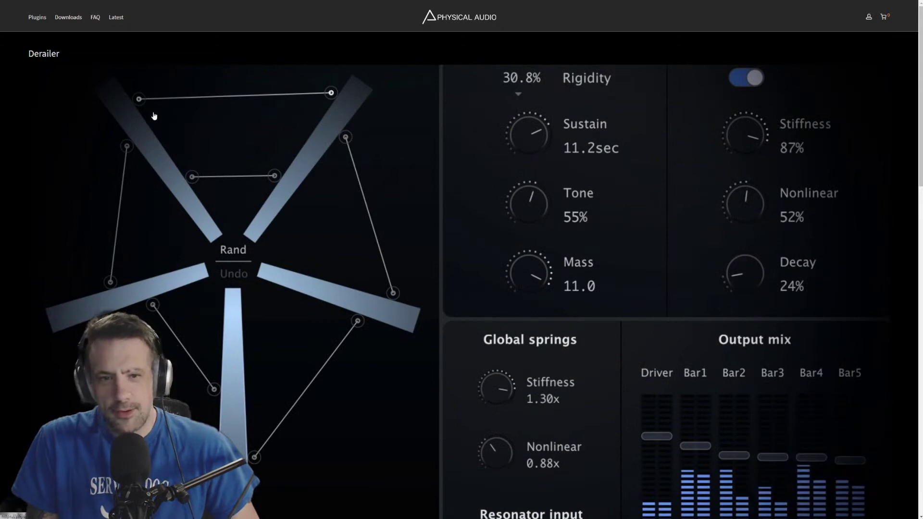
left_click(113, 107)
- Go back from the Derailer product page through the news story to the KVR home page
right_click(110, 106)
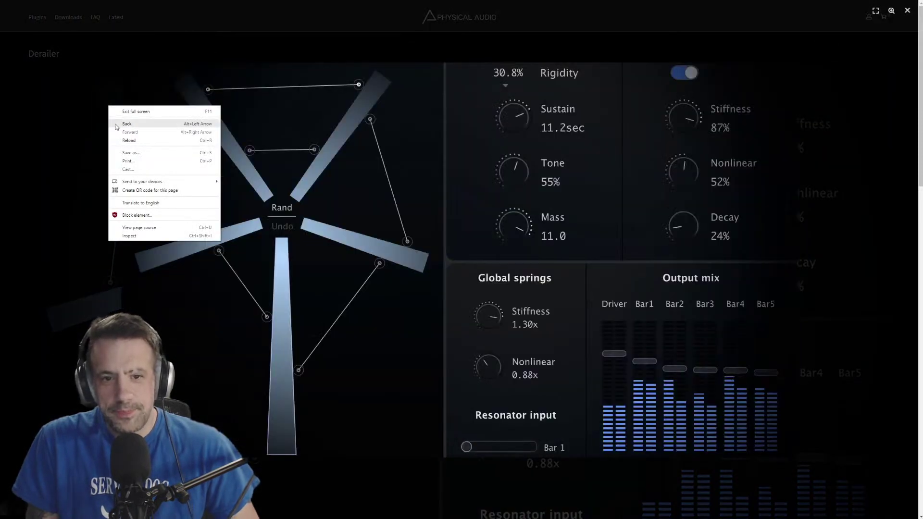
left_click(117, 127)
right_click(98, 135)
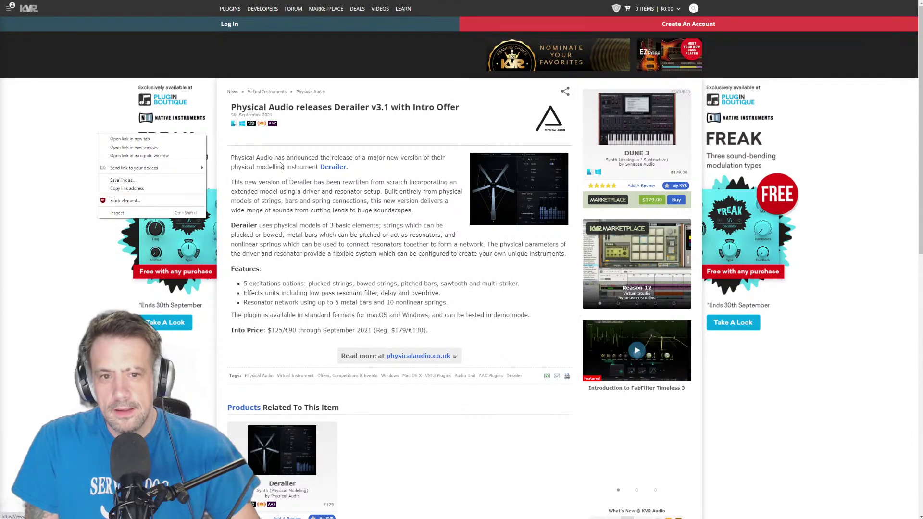
right_click(315, 116)
left_click(308, 138)
right_click(310, 141)
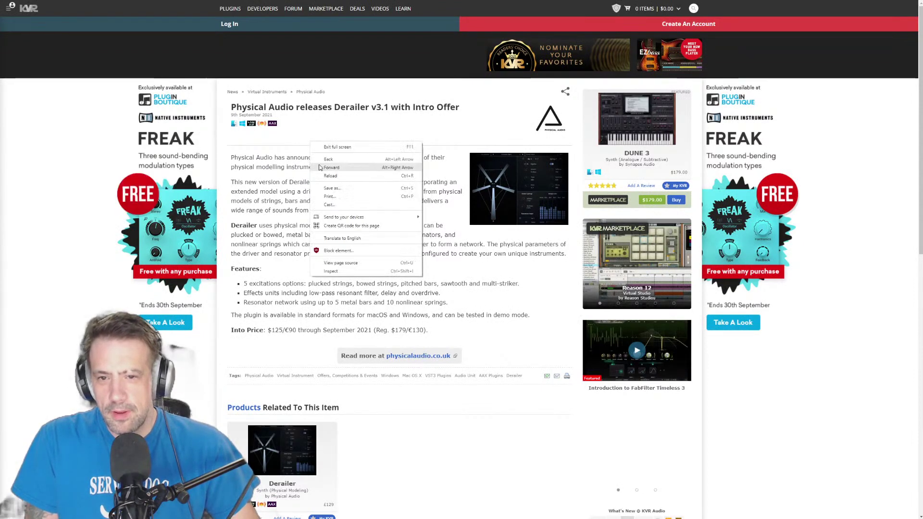
key("Escape")
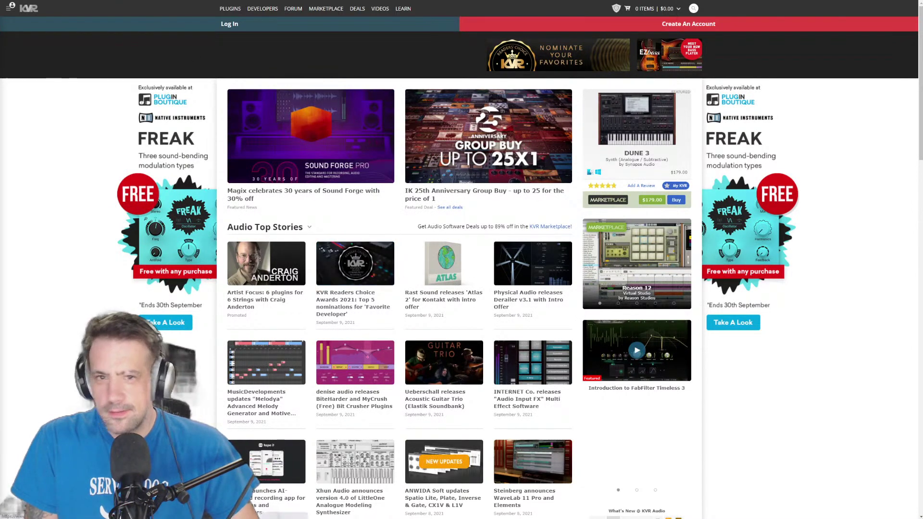
right_click(27, 9)
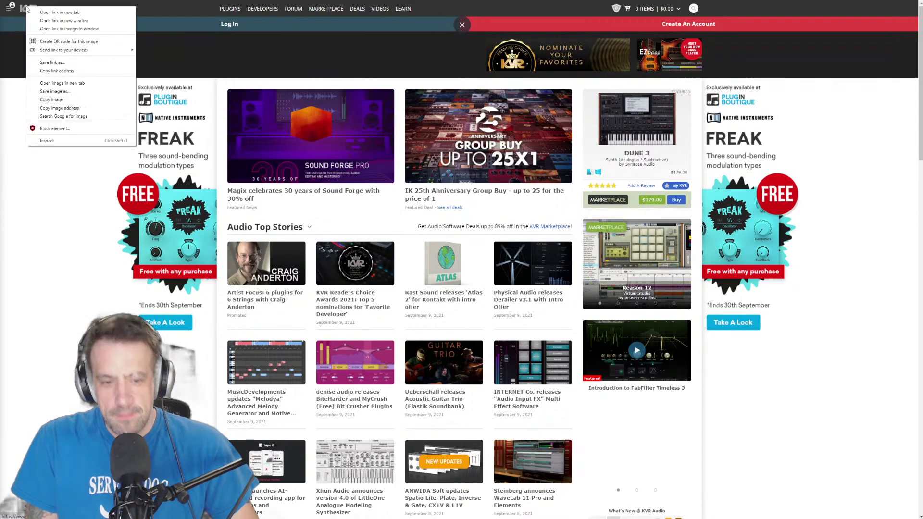
key("Escape")
key("alt+Left")
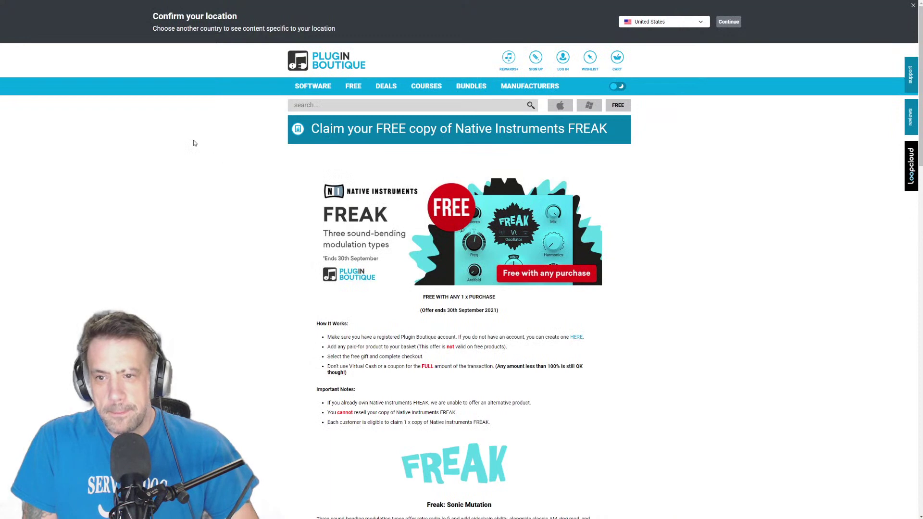
right_click(195, 147)
left_click(212, 164)
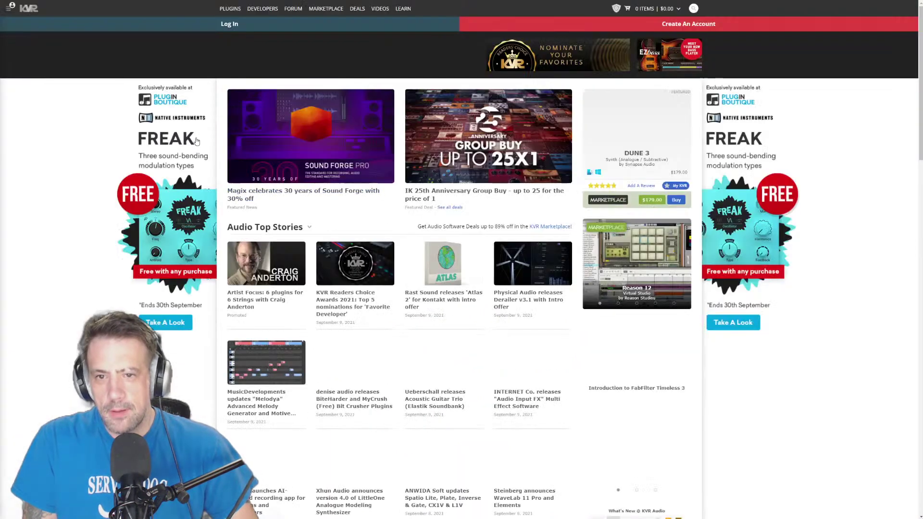
- Return from the KVR home page to the KVR Developer Challenge 2021 page
right_click(851, 187)
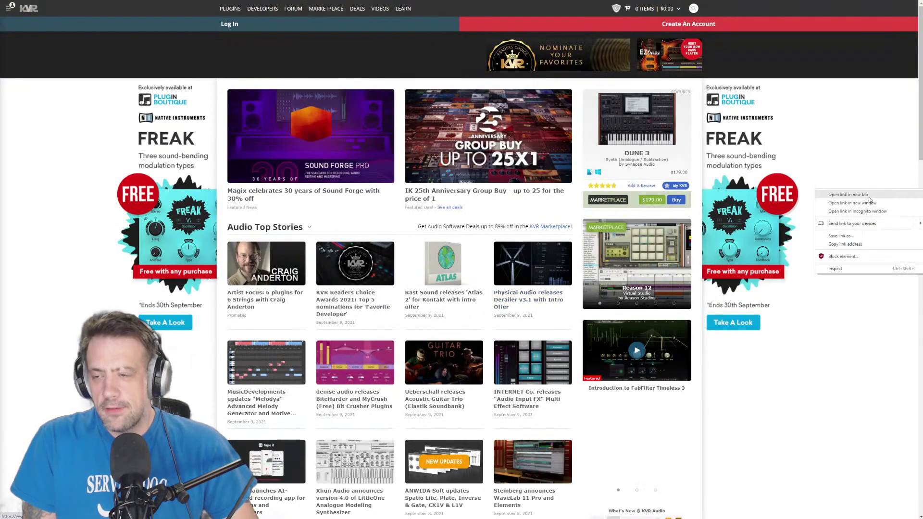
right_click(168, 401)
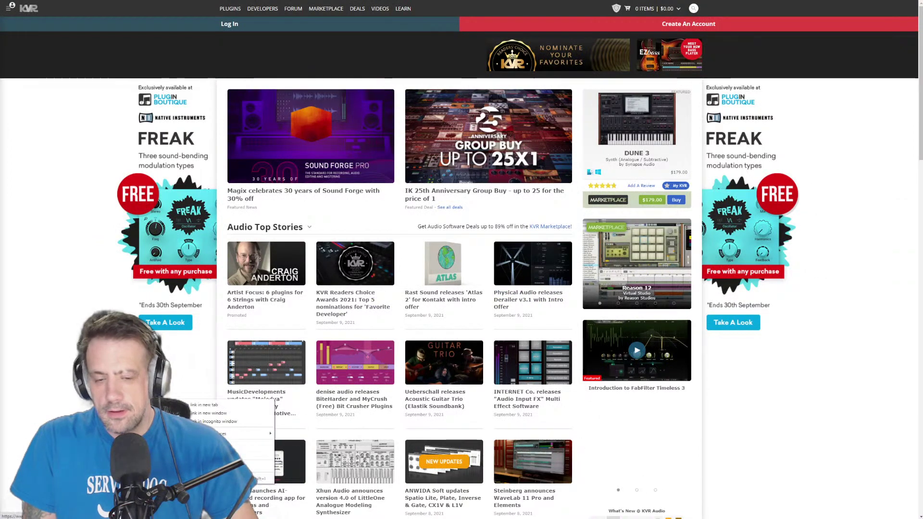
right_click(114, 140)
right_click(161, 56)
left_click(184, 73)
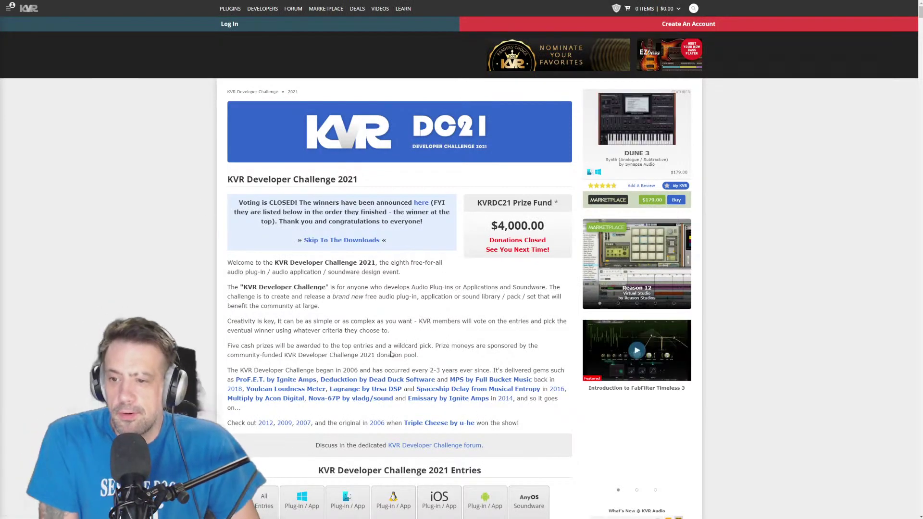
- Look over the KVR Developer Challenge 2021 introduction, prize fund and platform overview of the entries
scroll(415, 322, "down", 3)
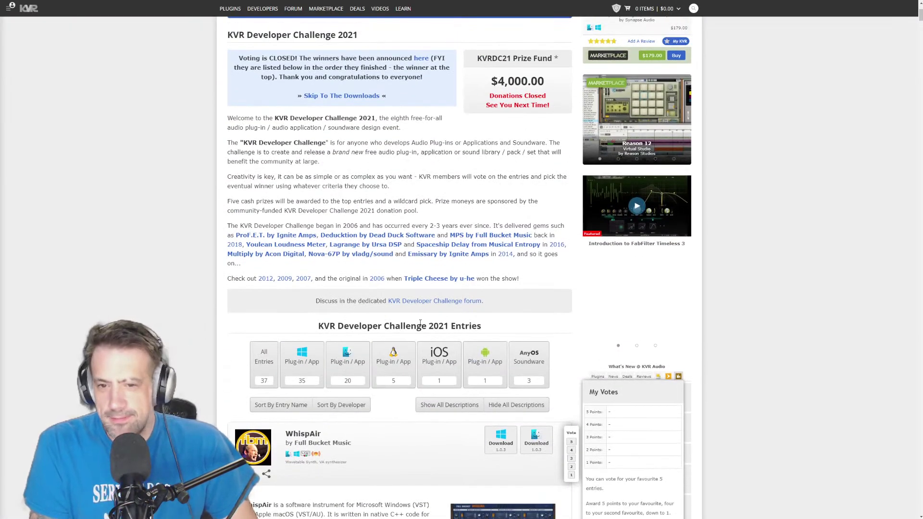
scroll(433, 346, "up", 2)
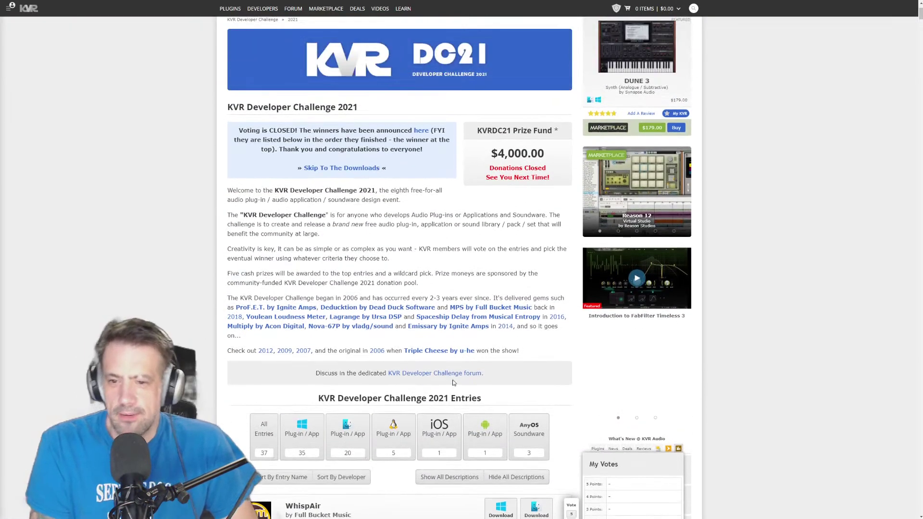
scroll(392, 312, "down", 4)
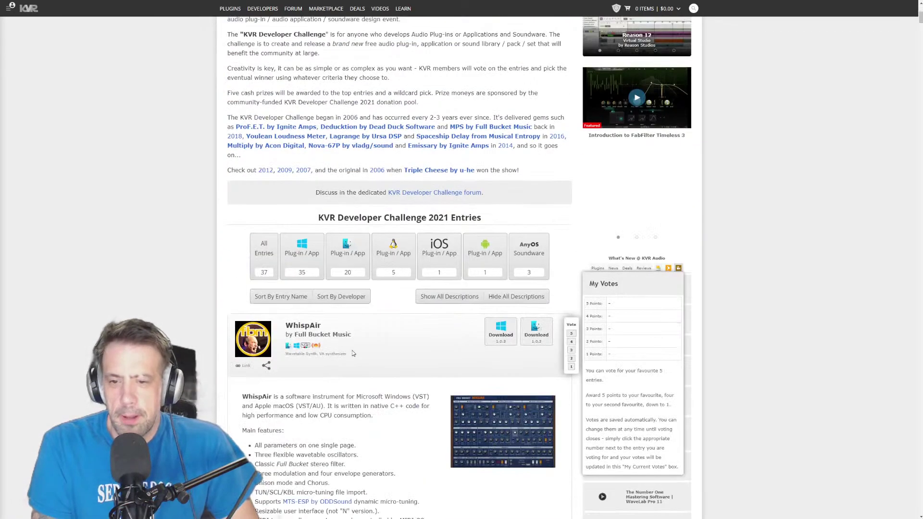
scroll(392, 312, "up", 5)
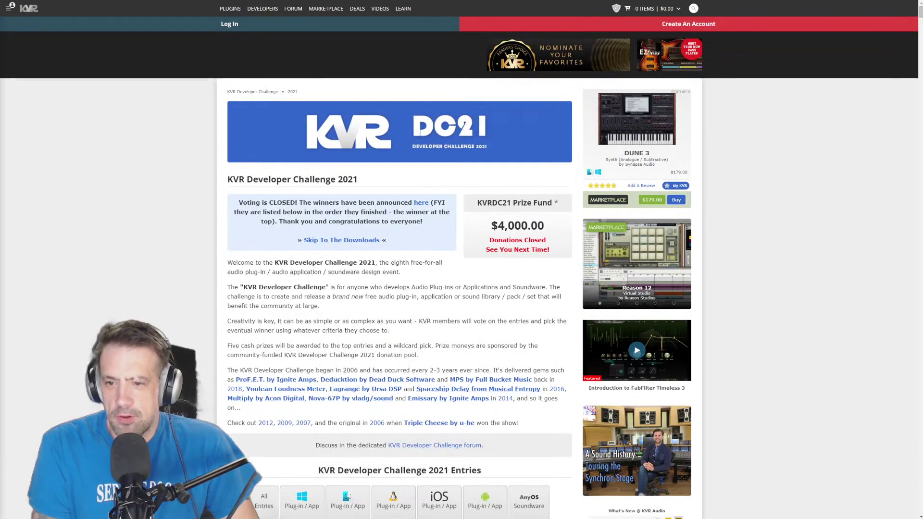
- Look through the first challenge entries from WhispAir to Emergence, including Grain Strain, Laras Composition and STFU, and return to the page start
scroll(530, 353, "down", 15)
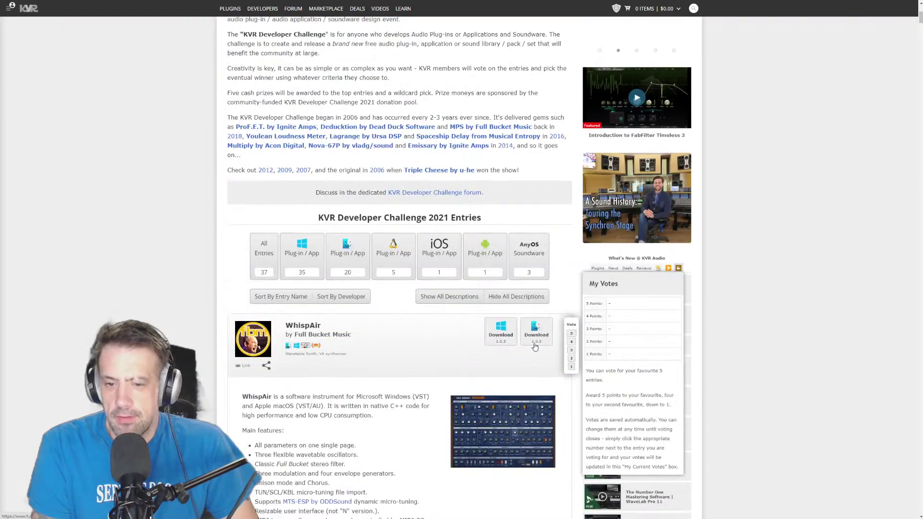
scroll(530, 353, "down", 20)
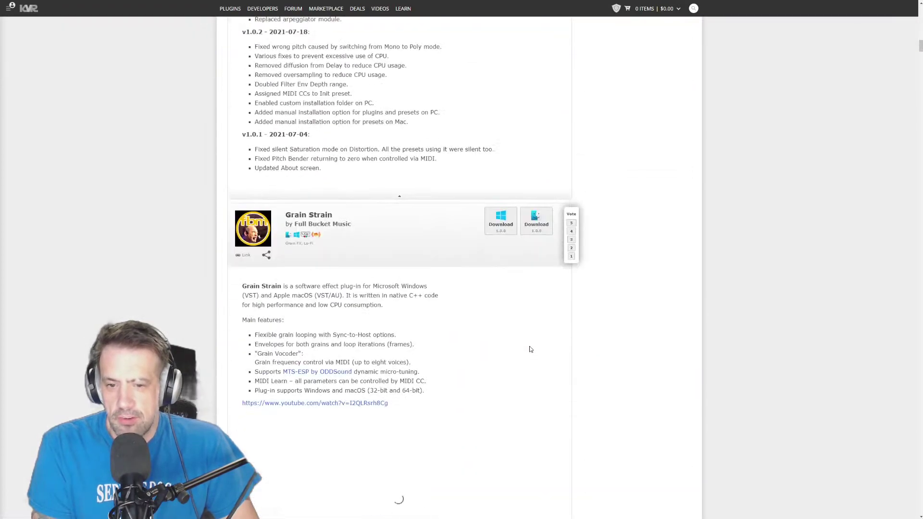
scroll(531, 349, "down", 15)
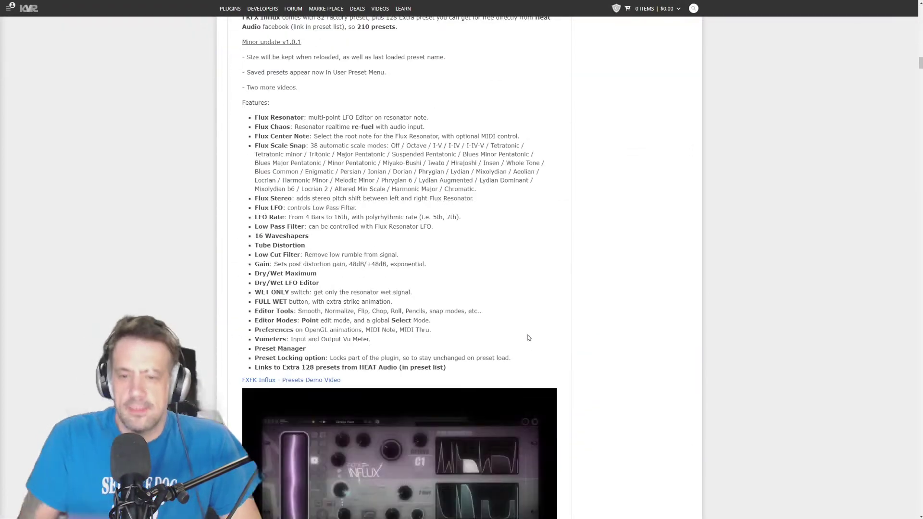
scroll(530, 340, "down", 12)
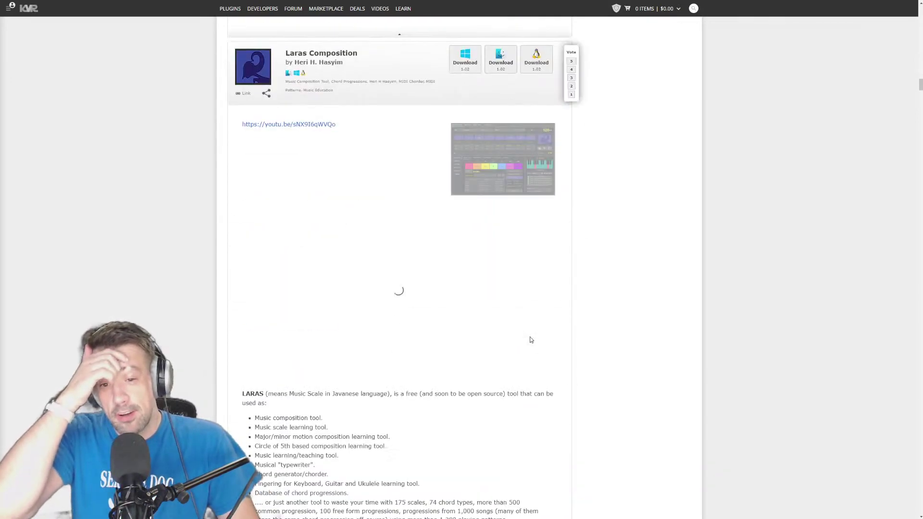
scroll(530, 340, "down", 15)
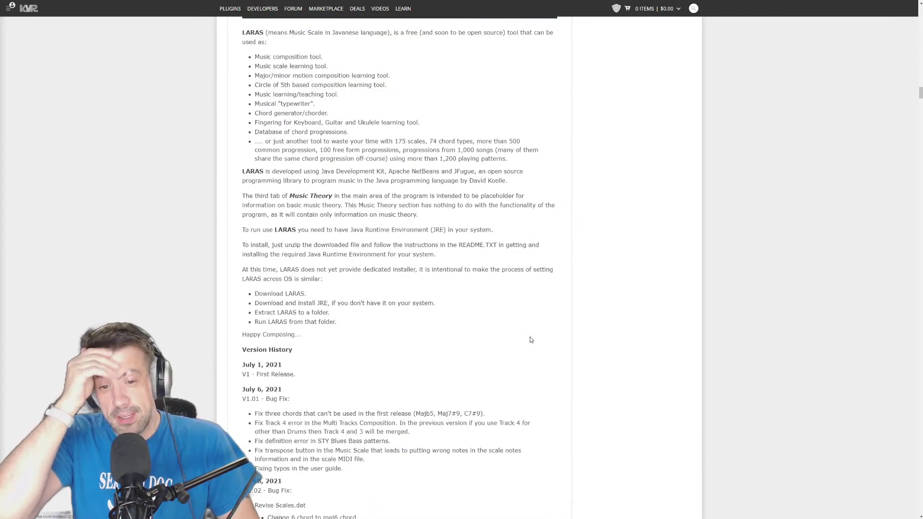
scroll(530, 340, "down", 3)
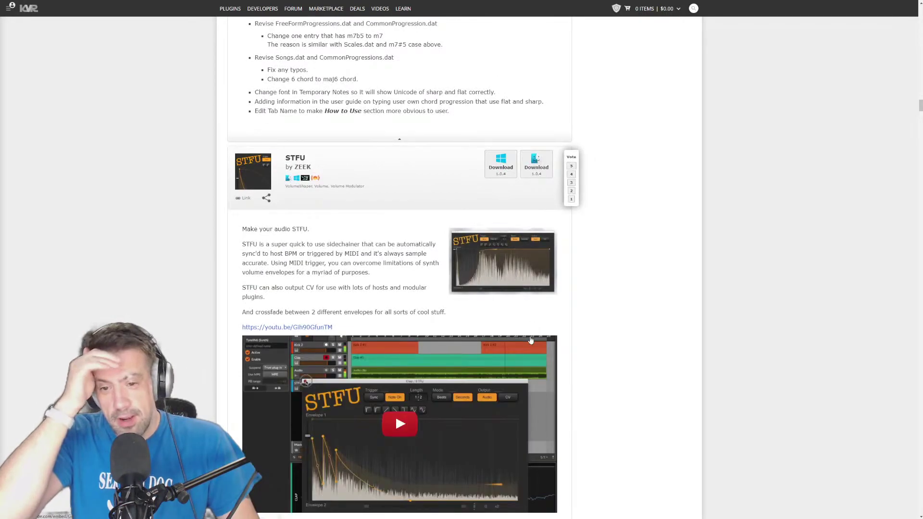
scroll(530, 340, "down", 15)
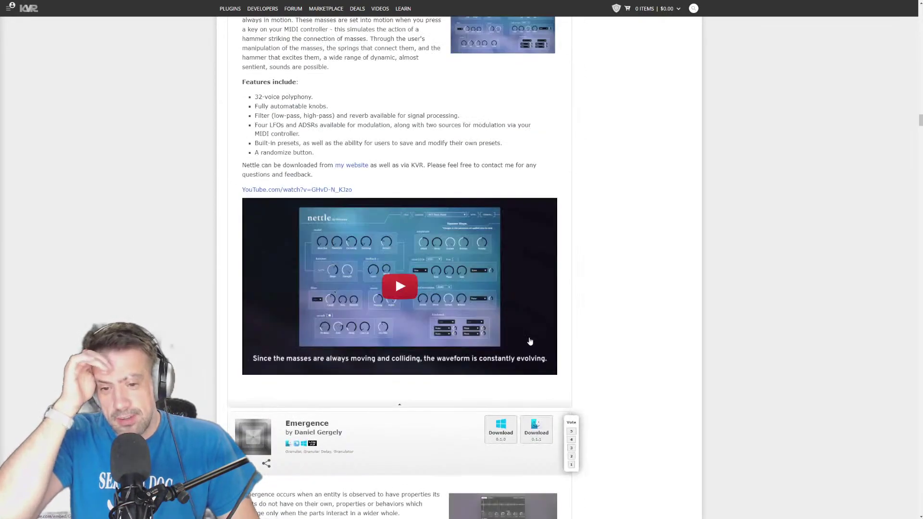
scroll(530, 341, "down", 9)
scroll(530, 341, "up", 5)
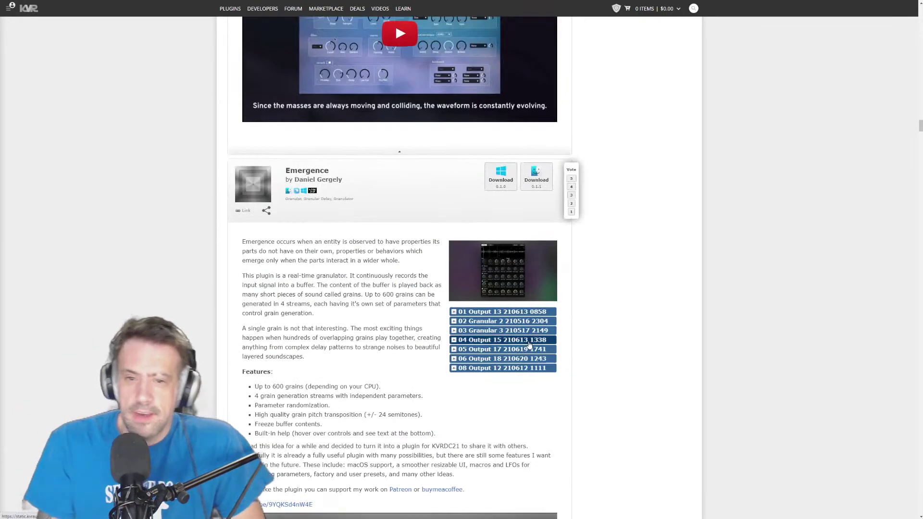
scroll(172, 197, "up", 20)
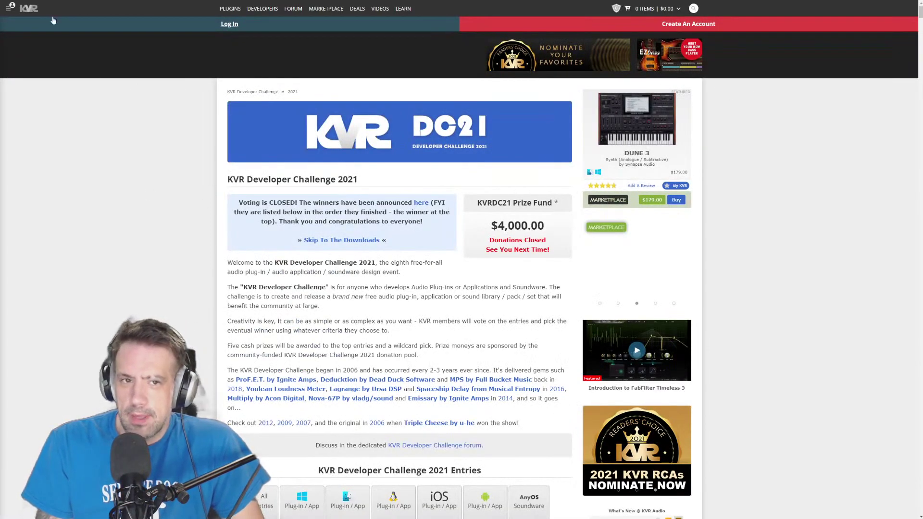
- Go through the entry list again from WhispAir and GR-8 down to the Virtuosity Drums description
scroll(214, 305, "down", 10)
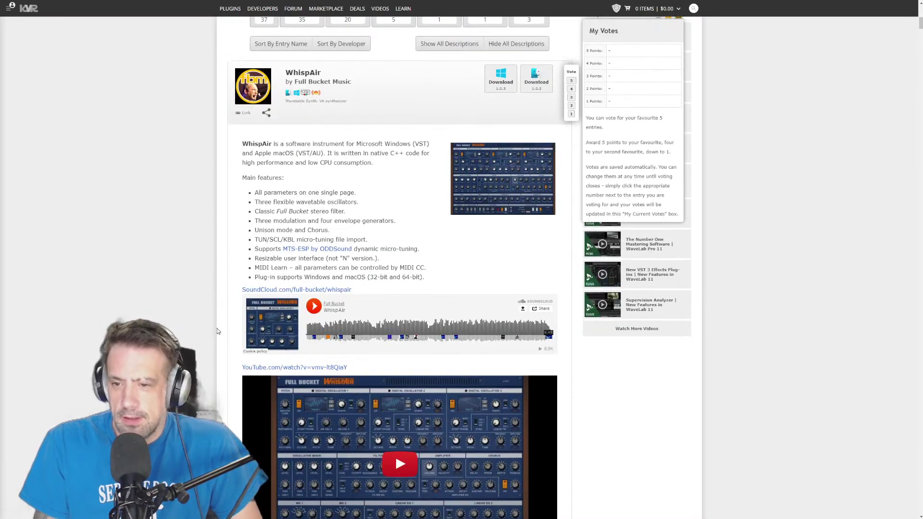
scroll(217, 330, "down", 10)
scroll(217, 327, "down", 3)
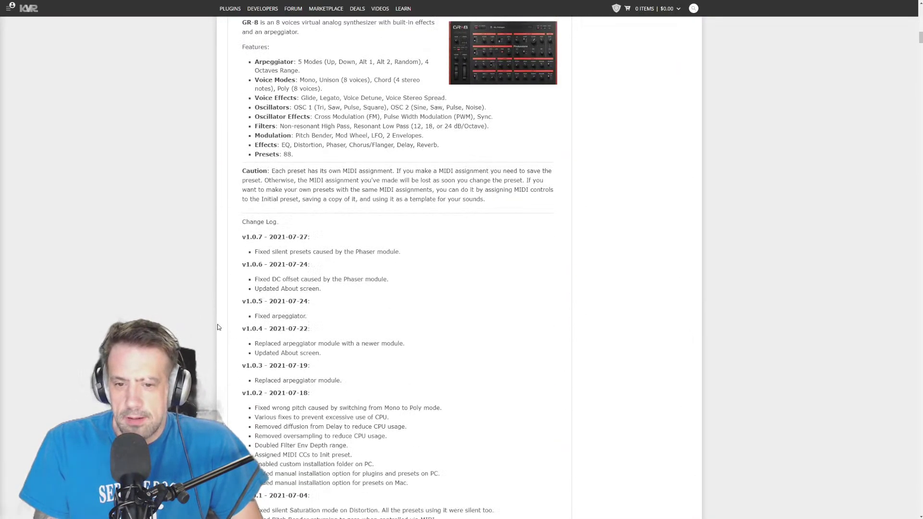
scroll(220, 328, "up", 6)
scroll(221, 329, "down", 15)
scroll(178, 303, "down", 20)
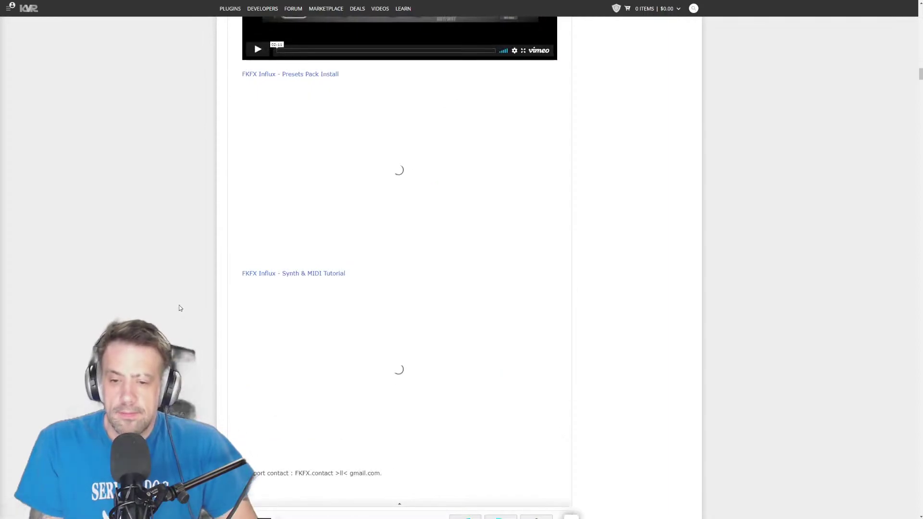
scroll(182, 327, "down", 20)
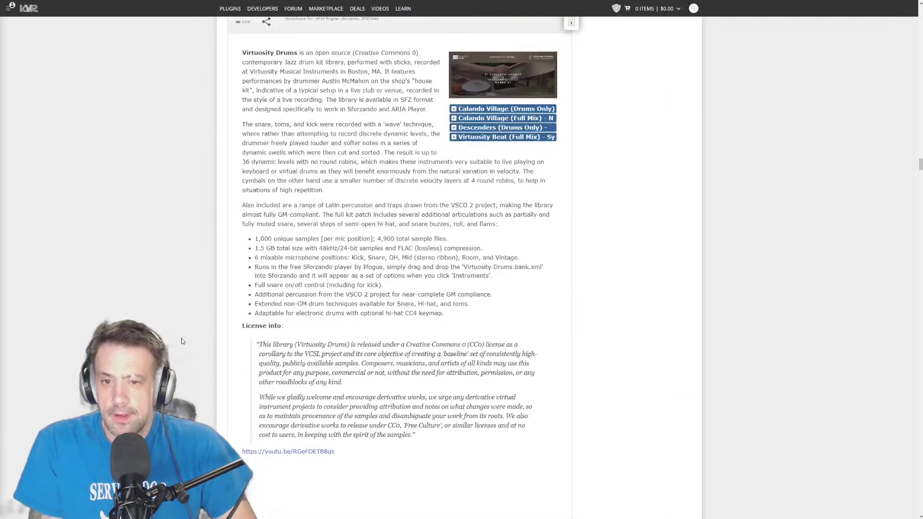
- Examine the Virtuosity Drums and Hum808 X entries, including their descriptions, feature lists and demo media
scroll(183, 342, "down", 7)
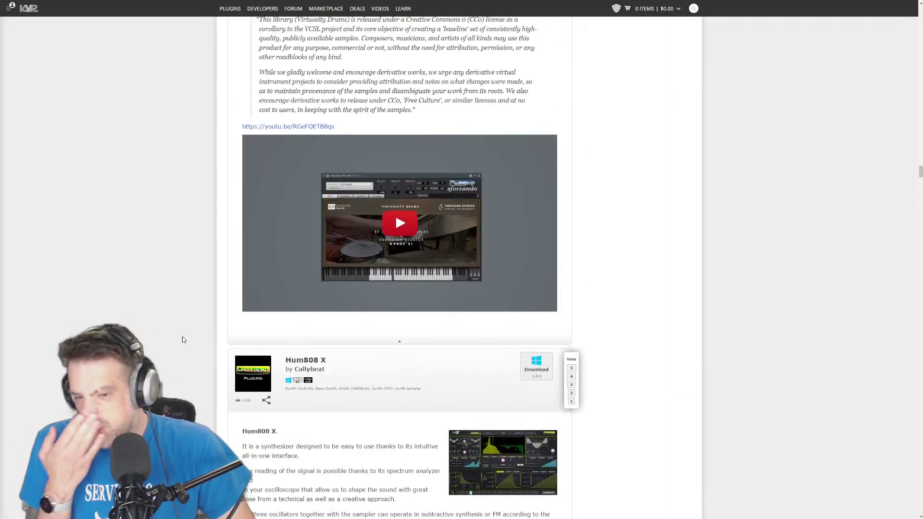
scroll(183, 337, "up", 10)
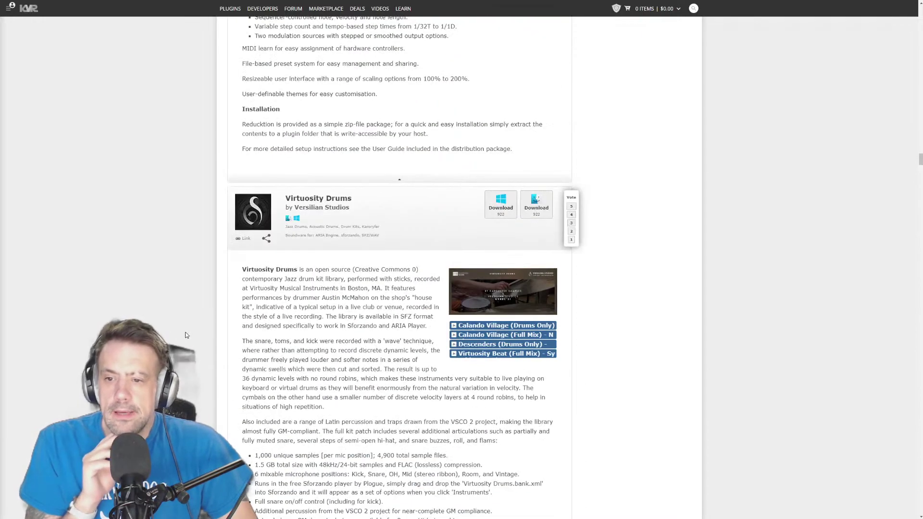
scroll(185, 335, "down", 10)
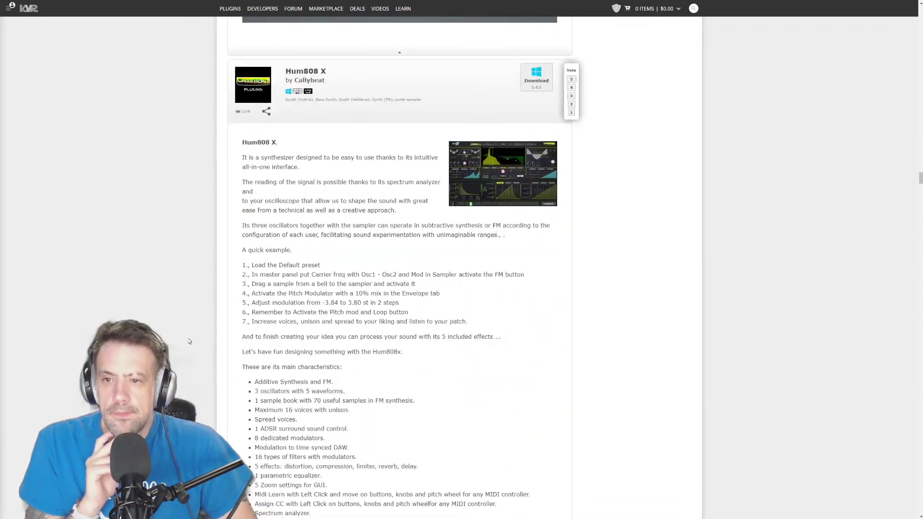
scroll(189, 338, "down", 10)
scroll(189, 340, "up", 12)
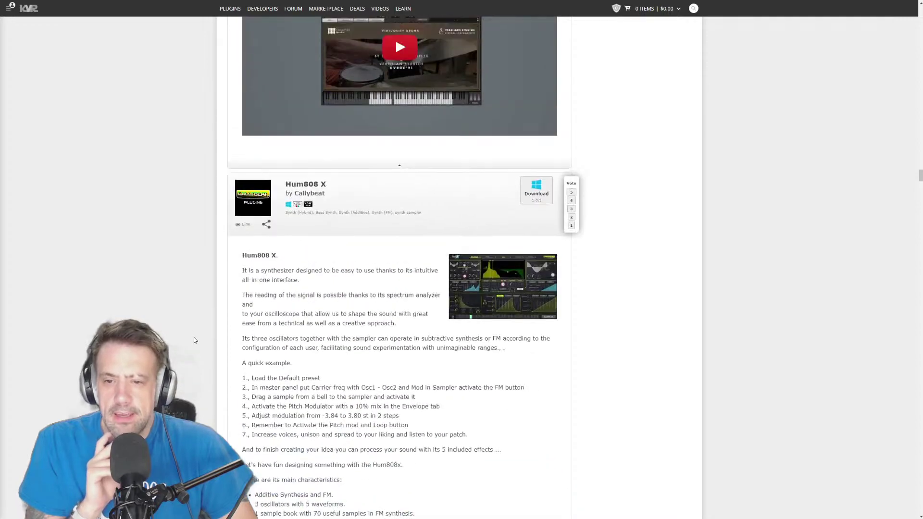
scroll(195, 340, "down", 4)
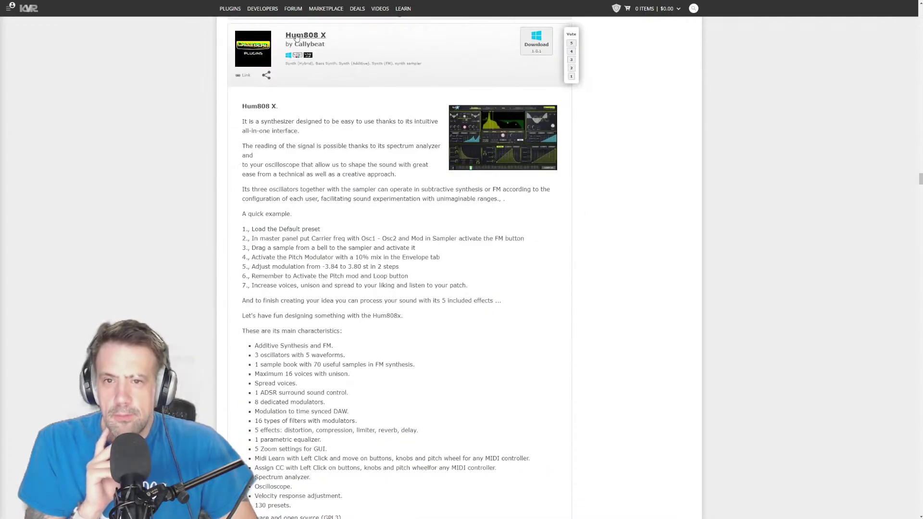
scroll(300, 236, "down", 12)
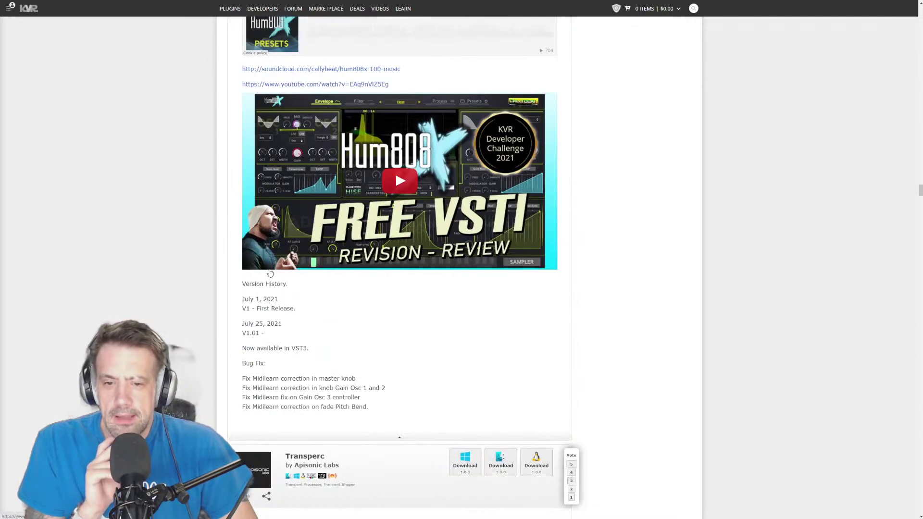
scroll(270, 272, "up", 2)
scroll(270, 272, "up", 5)
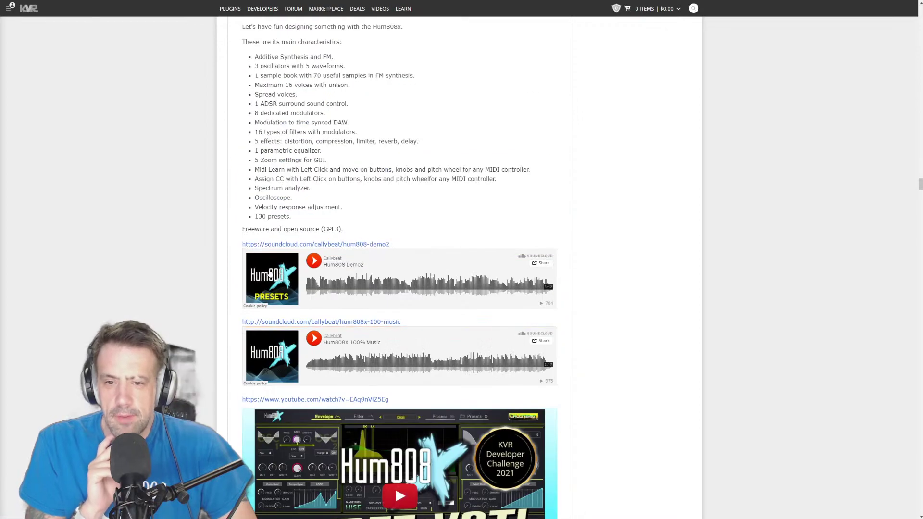
- Skim the further challenge entries after Hum808 X, from the eight-channel mixer plug-in through More, Cloud Chorus and GFilter to FourHead
scroll(270, 272, "down", 10)
scroll(270, 274, "down", 20)
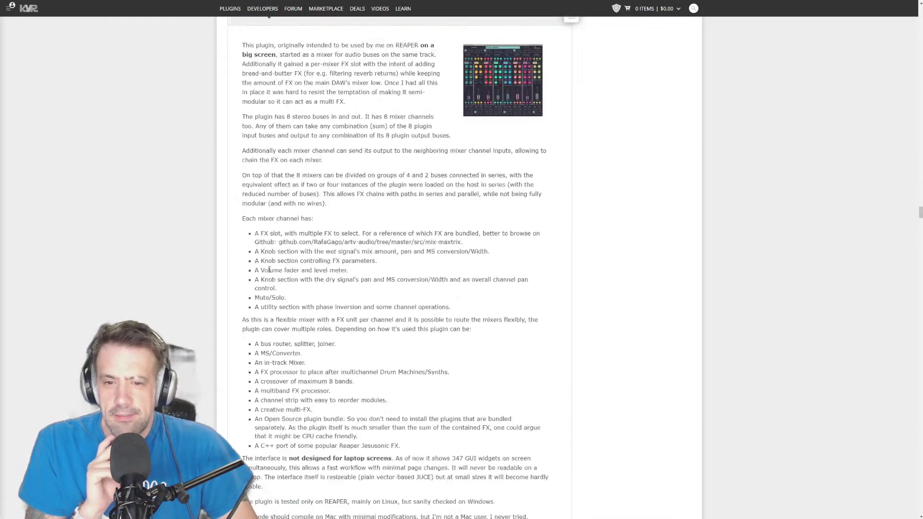
scroll(269, 279, "down", 20)
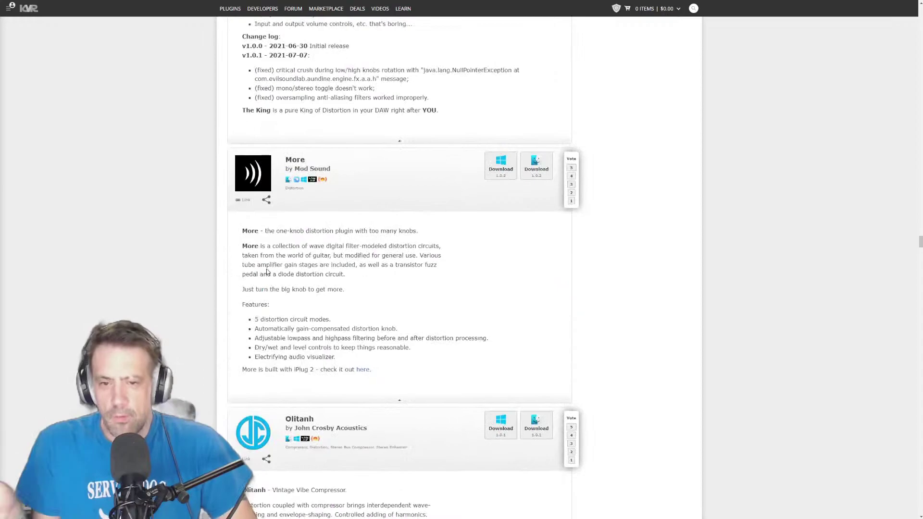
scroll(268, 270, "down", 20)
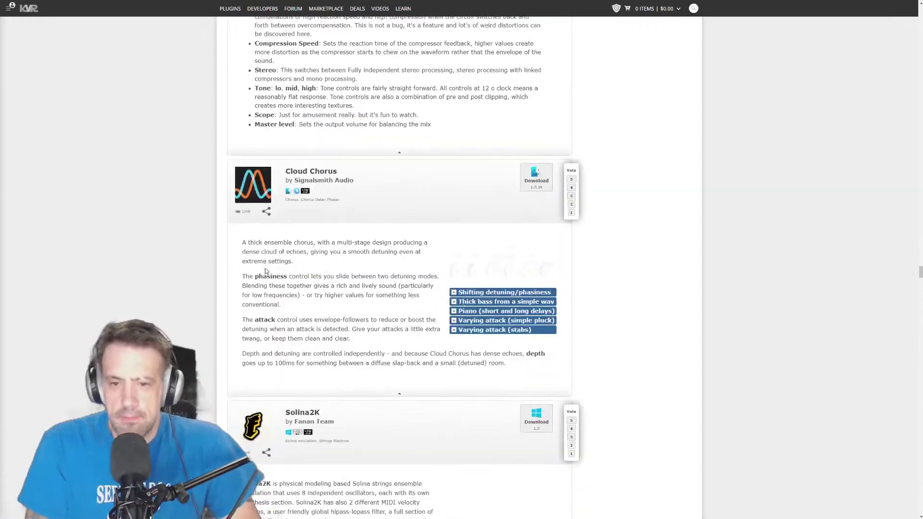
scroll(222, 289, "down", 20)
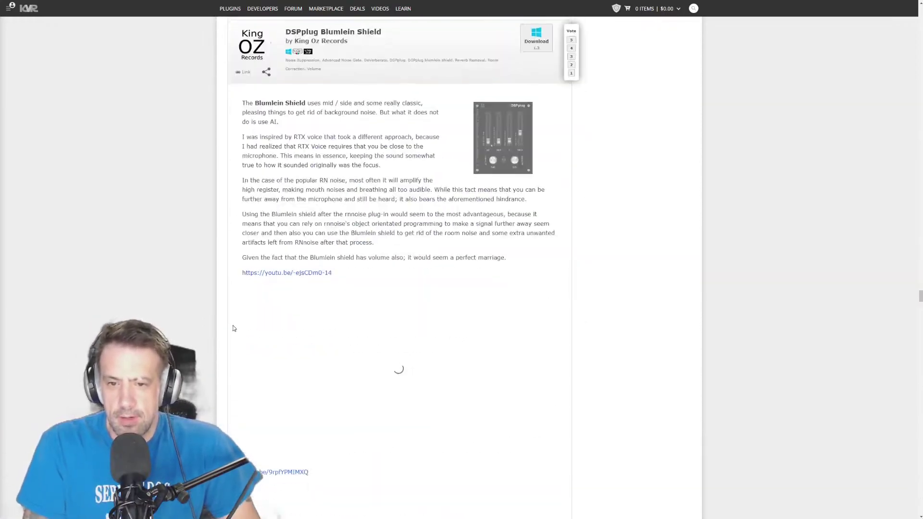
scroll(234, 328, "down", 20)
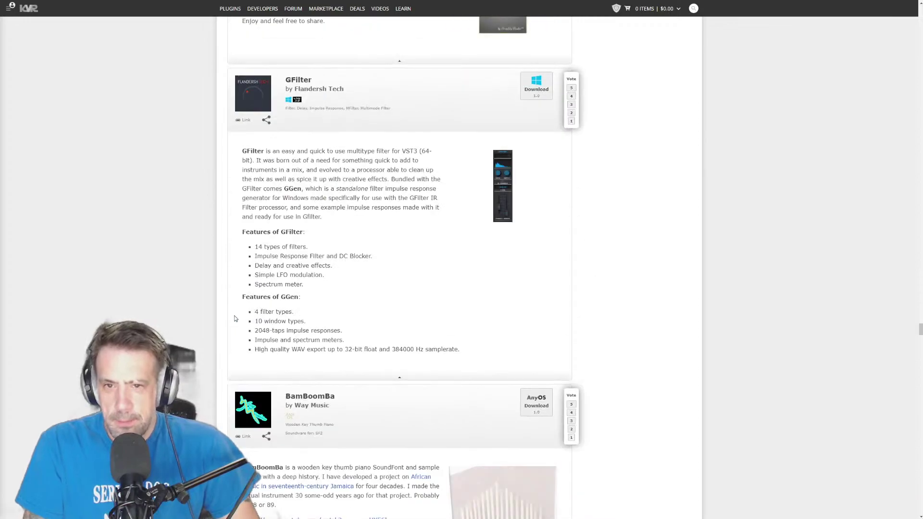
scroll(236, 319, "down", 5)
scroll(235, 318, "down", 20)
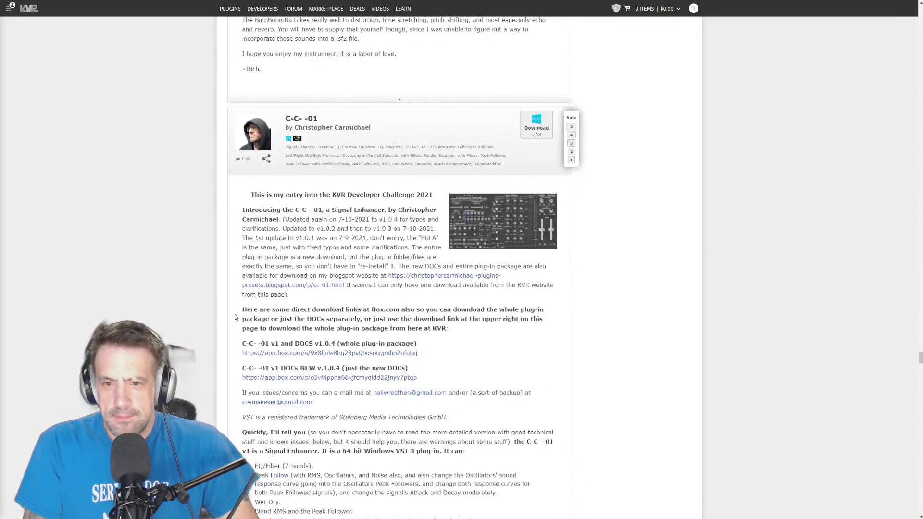
scroll(235, 317, "down", 20)
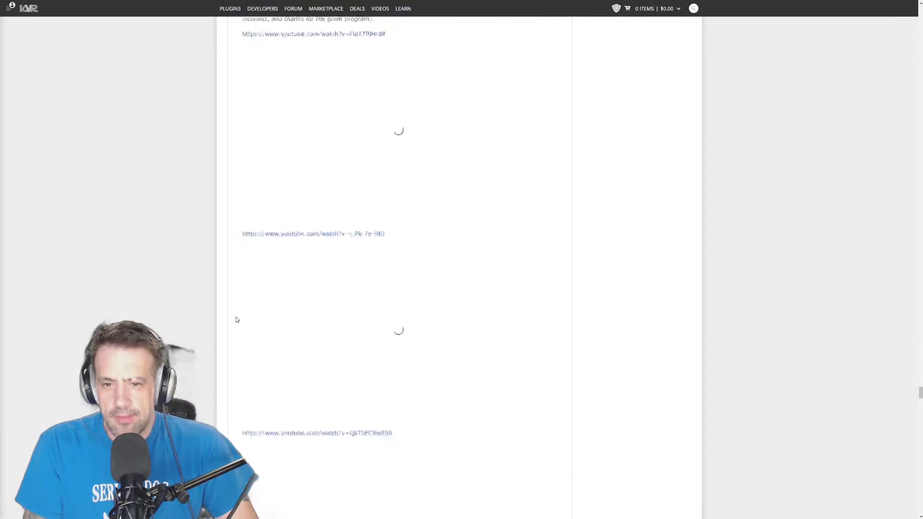
scroll(237, 320, "down", 20)
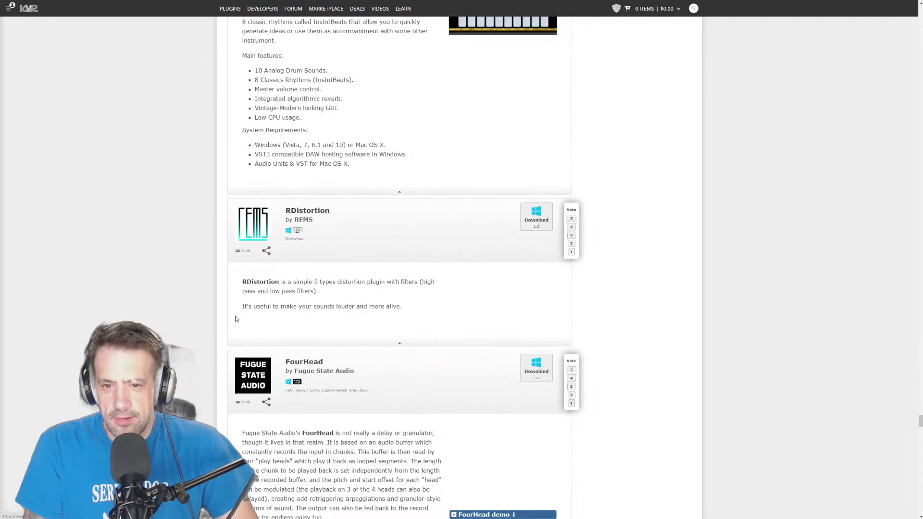
- Read through the PiKTrix entry's download notes and version history, then return to the start of the challenge page
scroll(192, 317, "down", 1)
scroll(193, 316, "down", 6)
middle_click(194, 316)
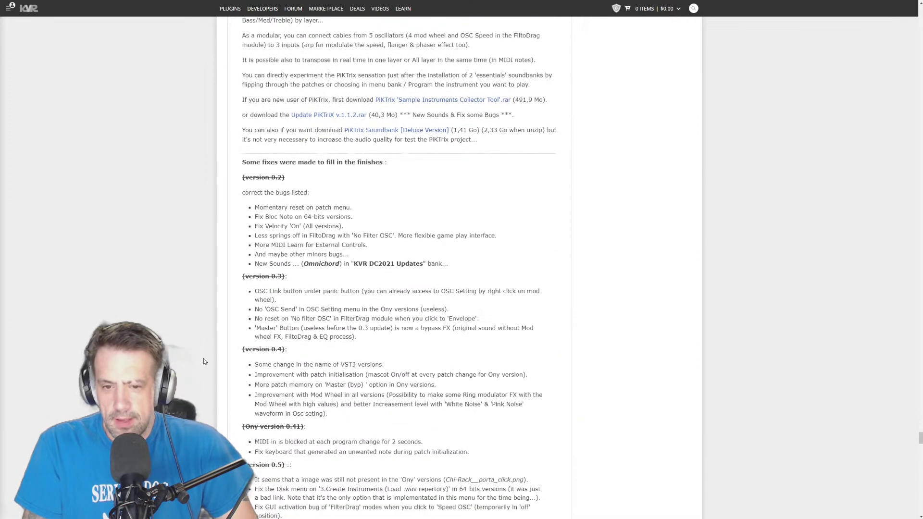
middle_click(204, 355)
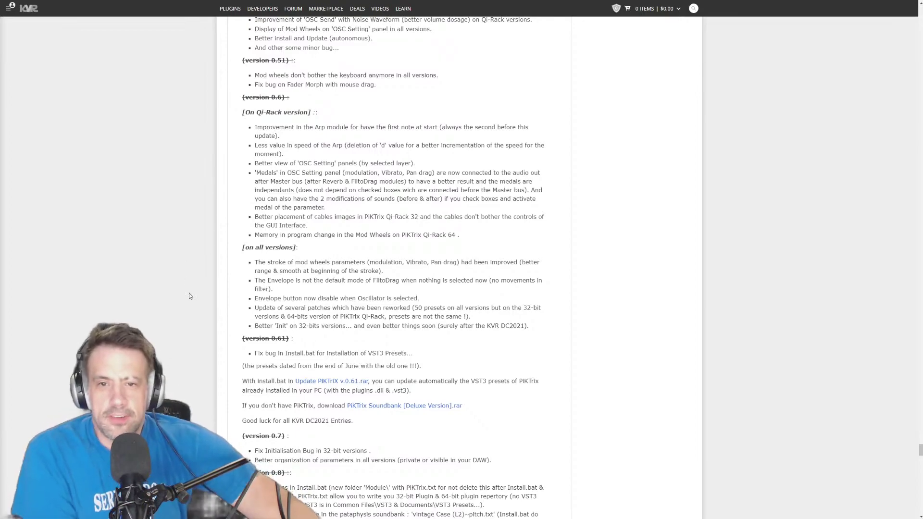
scroll(167, 319, "up", 1)
scroll(167, 318, "up", 20)
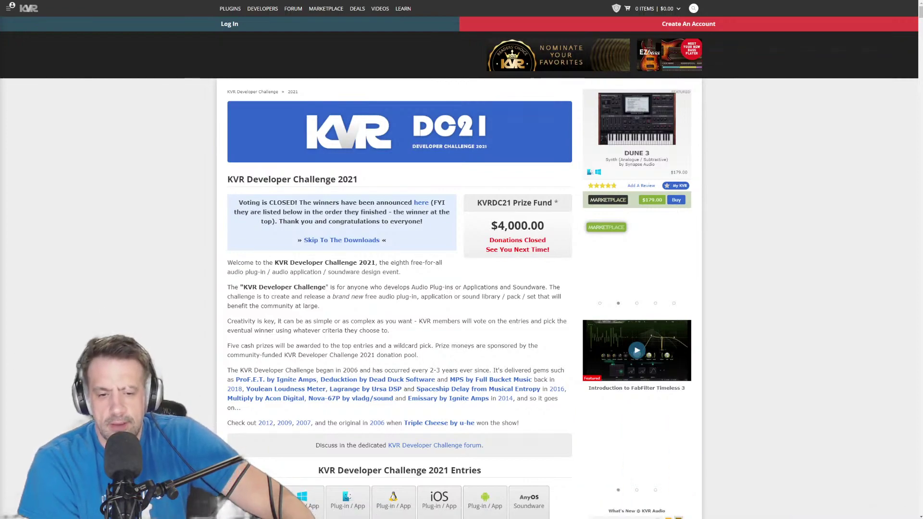
- Look over the challenge introduction and skim the entries from WhispAir through the 88-preset synth's change log to Grain Strain
scroll(178, 364, "down", 5)
scroll(182, 380, "up", 1)
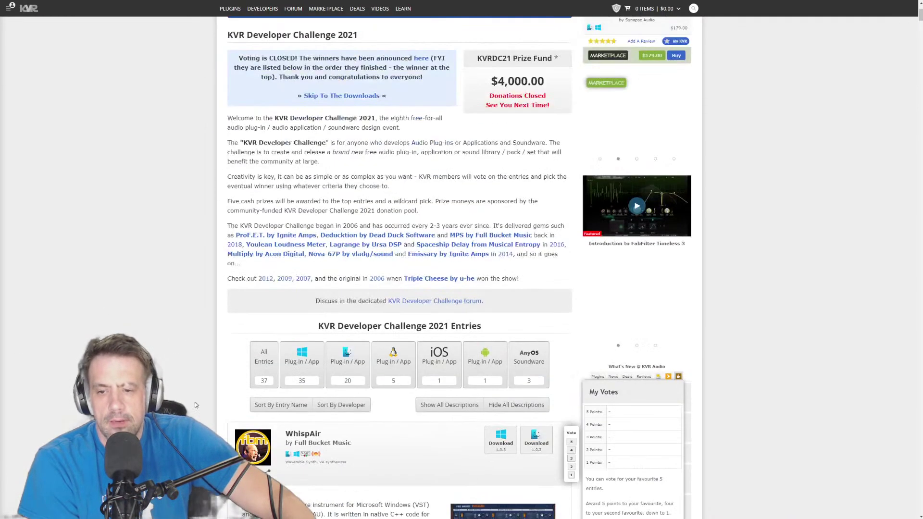
scroll(188, 389, "up", 4)
scroll(197, 408, "down", 13)
scroll(201, 409, "down", 12)
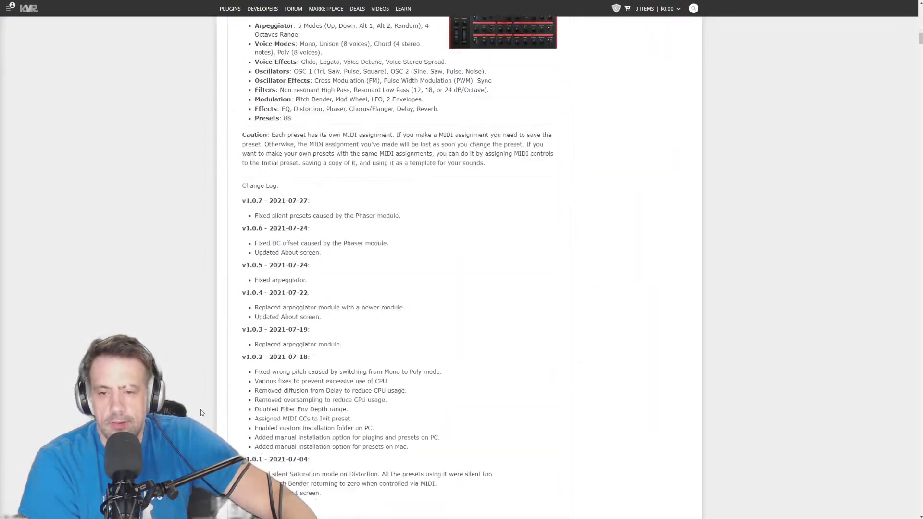
scroll(201, 410, "up", 4)
scroll(201, 409, "down", 1)
scroll(215, 428, "down", 20)
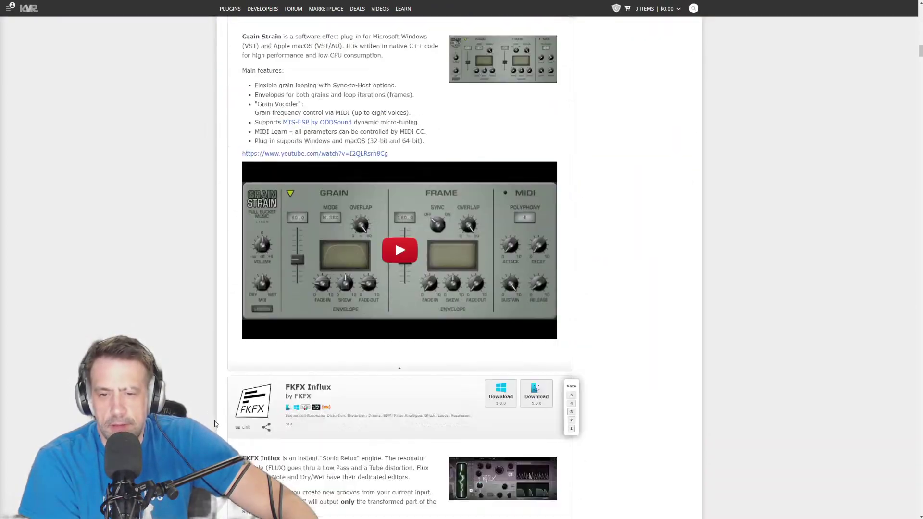
- Read the FKFX Influx and Laras Composition entries, including Laras's feature list and version history, and return to the start of the page
scroll(214, 423, "down", 15)
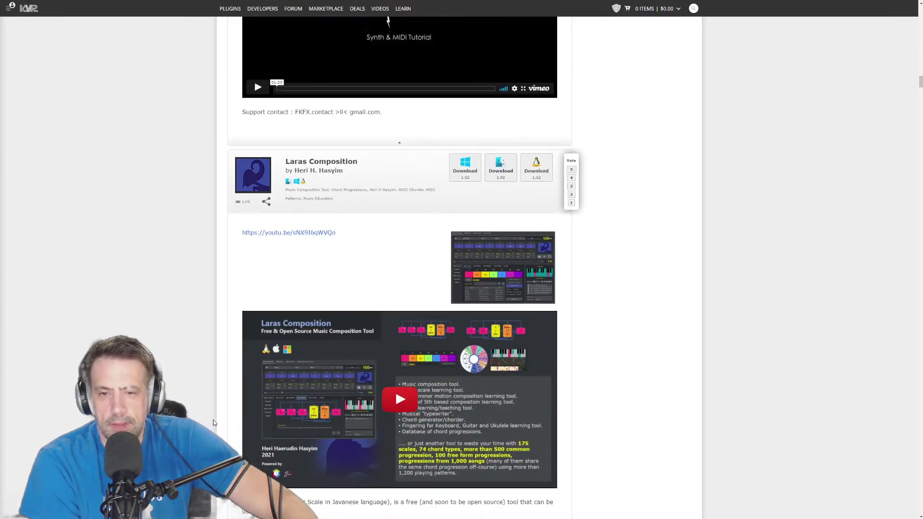
scroll(214, 423, "down", 4)
scroll(214, 423, "down", 4)
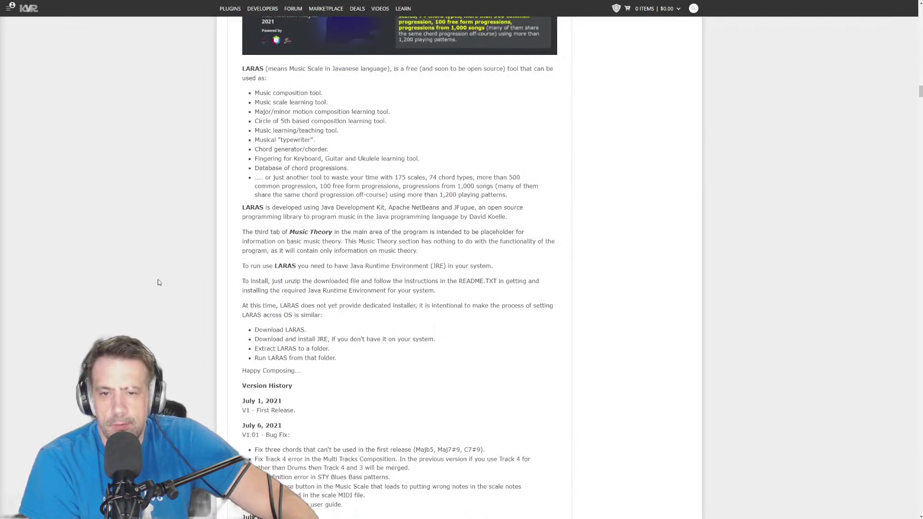
scroll(188, 408, "up", 5)
scroll(179, 388, "up", 20)
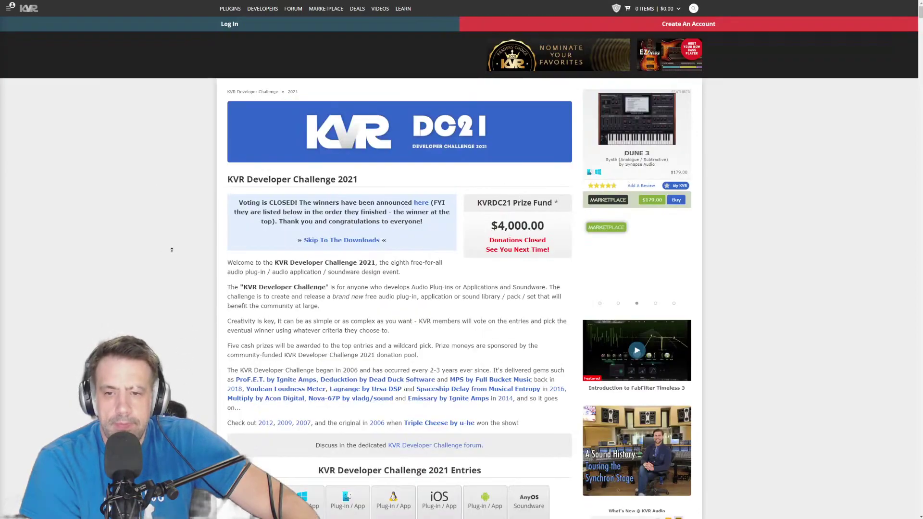
scroll(179, 388, "down", 6)
scroll(179, 388, "down", 2)
scroll(177, 316, "up", 5)
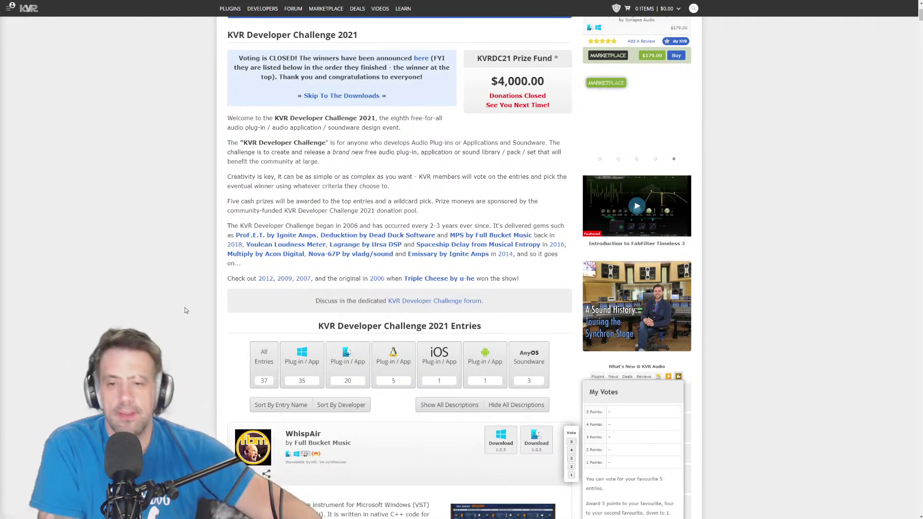
scroll(197, 293, "up", 3)
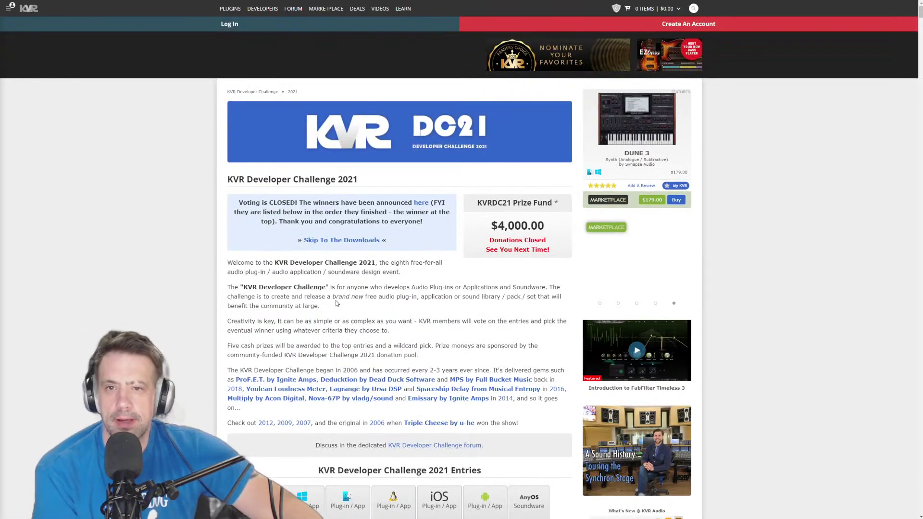
- Skim the entries from WhispAir through FKFX Influx, STFU and Nettle to Reducktion's feature list, and return to the start of the page
scroll(167, 266, "down", 1)
scroll(165, 265, "down", 20)
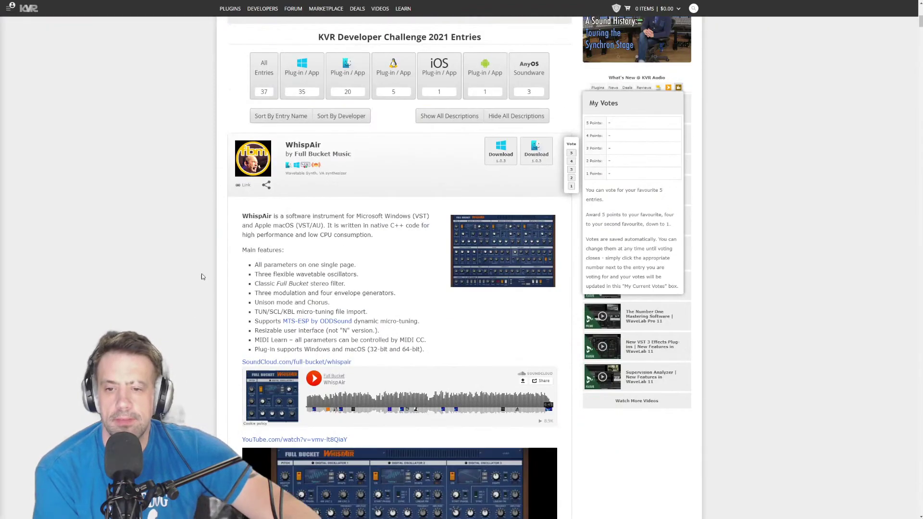
scroll(257, 277, "down", 20)
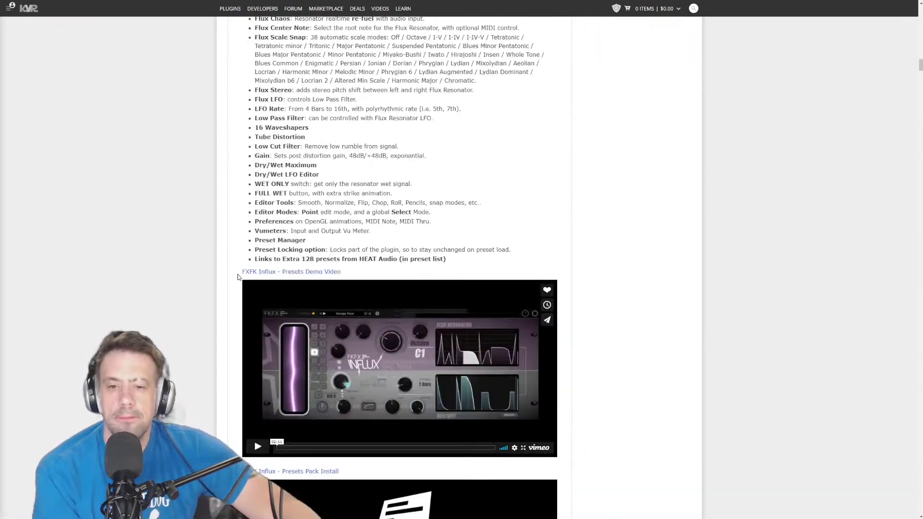
scroll(207, 303, "down", 20)
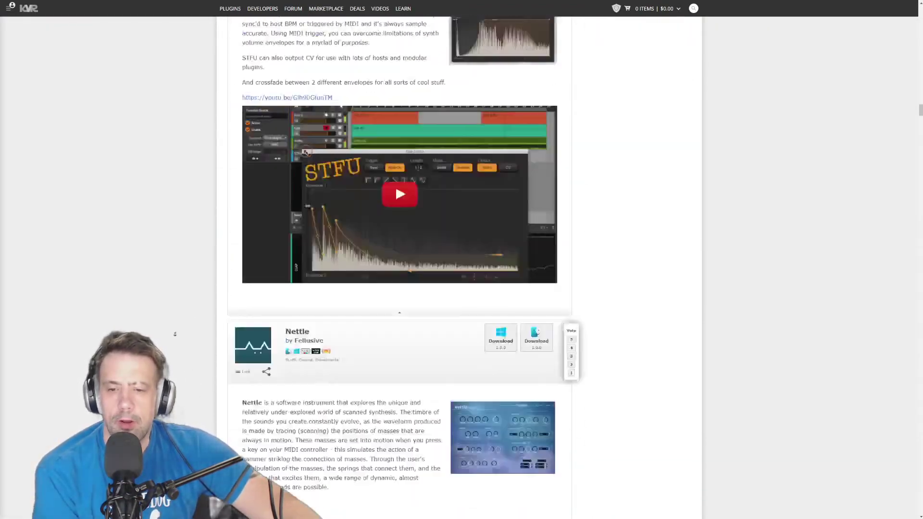
scroll(172, 324, "down", 8)
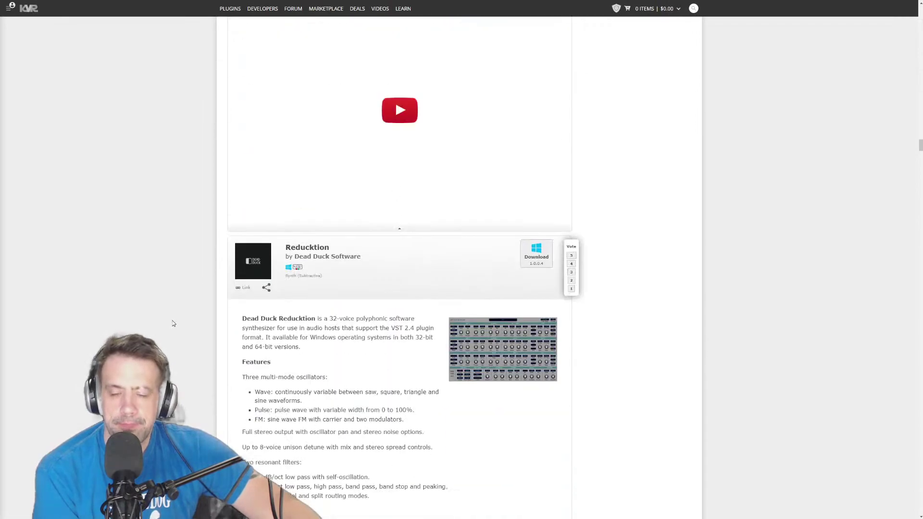
scroll(171, 318, "up", 7)
scroll(173, 321, "down", 8)
scroll(174, 318, "down", 17)
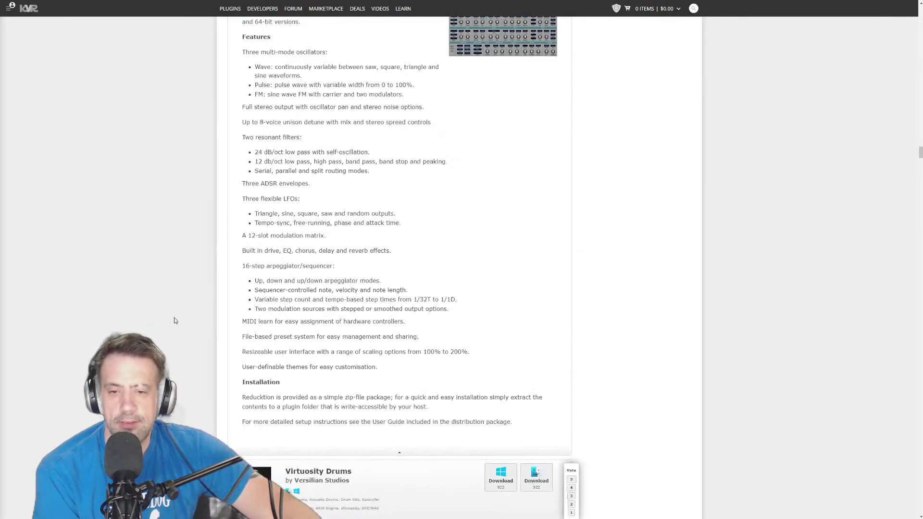
scroll(151, 128, "up", 17)
scroll(160, 262, "up", 20)
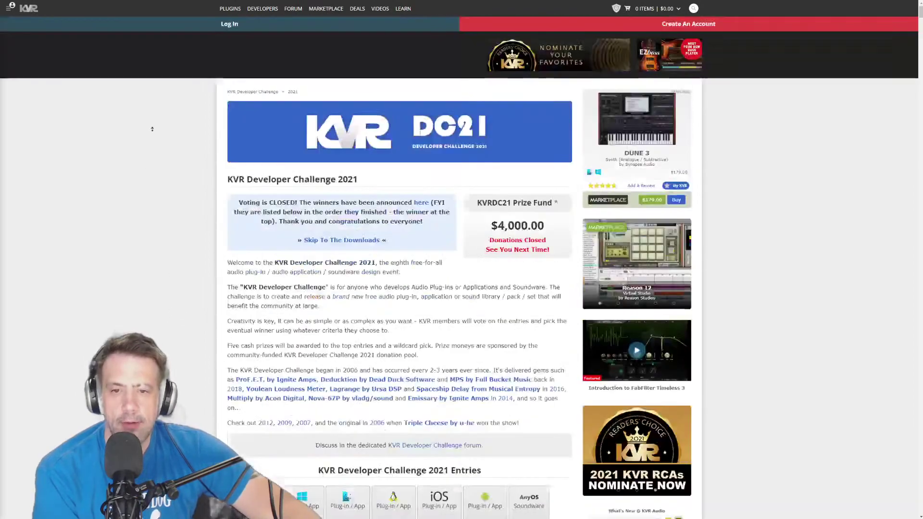
scroll(169, 272, "down", 8)
scroll(168, 268, "up", 7)
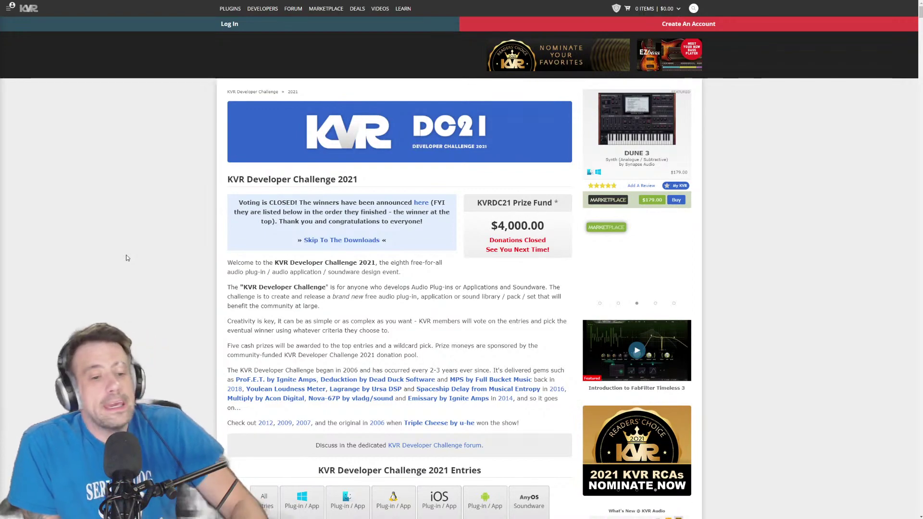
scroll(210, 327, "down", 6)
scroll(203, 321, "up", 2)
scroll(192, 278, "up", 5)
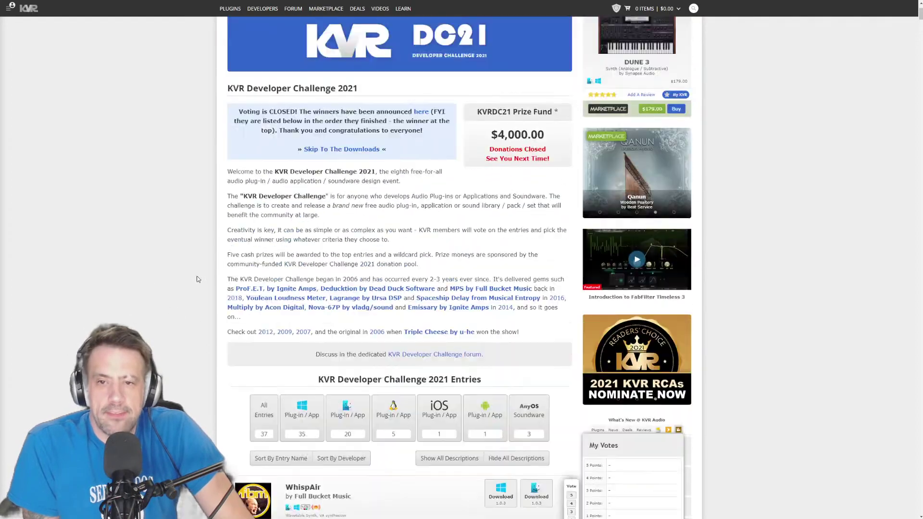
- Go through the entry list once more from WhispAir past Nettle, Emergence and Reducktion to the Hum808 X description
scroll(384, 311, "down", 20)
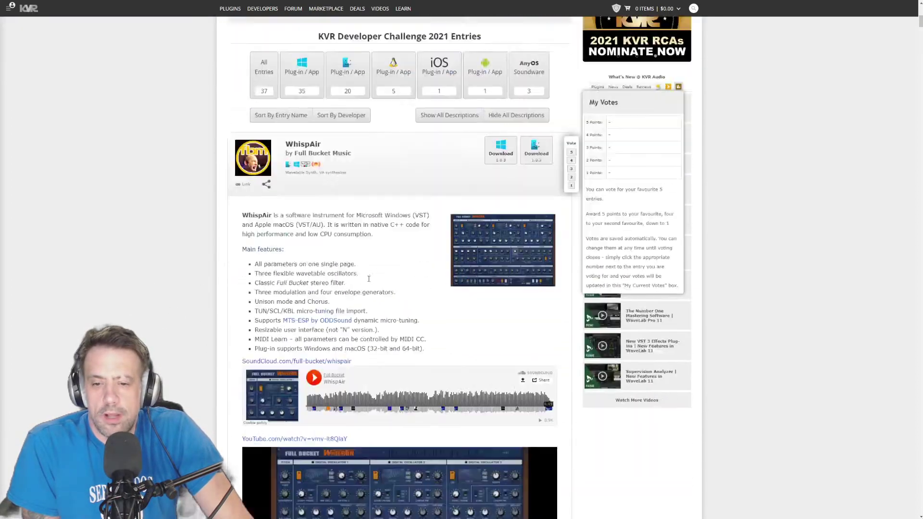
scroll(377, 275, "down", 20)
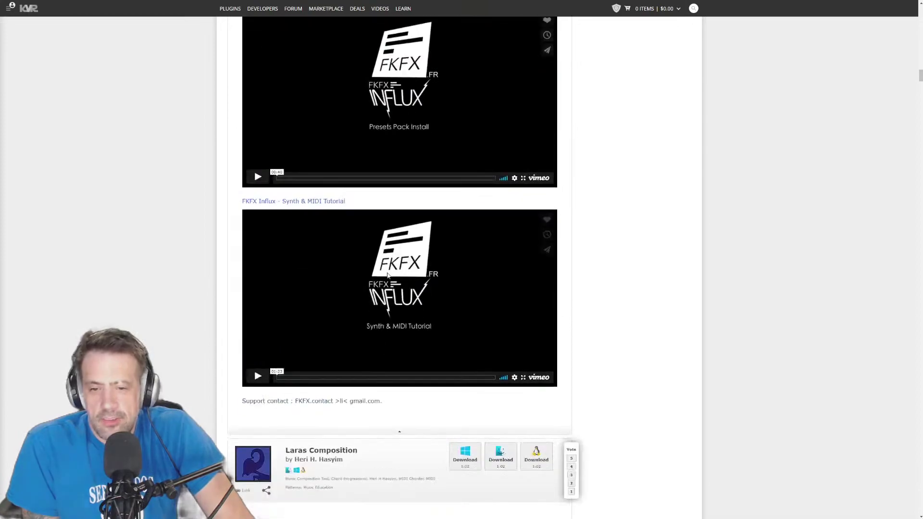
scroll(390, 263, "down", 20)
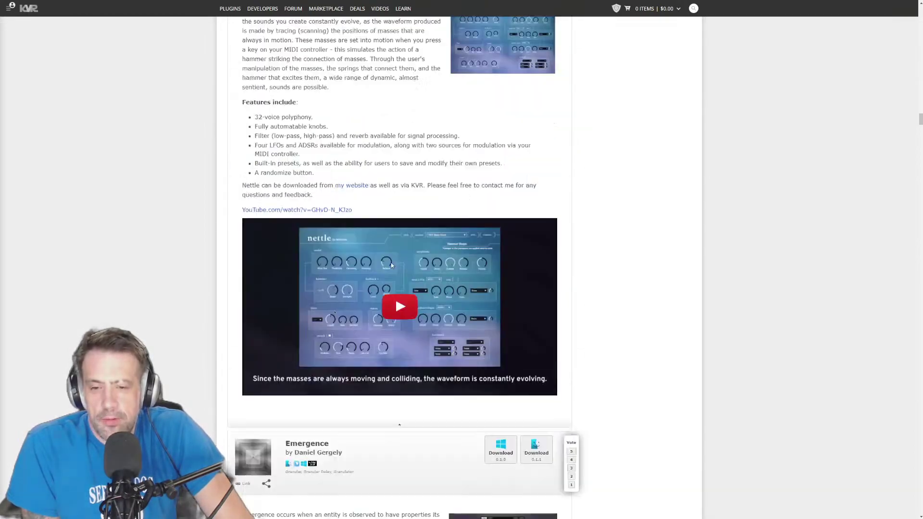
scroll(388, 255, "down", 20)
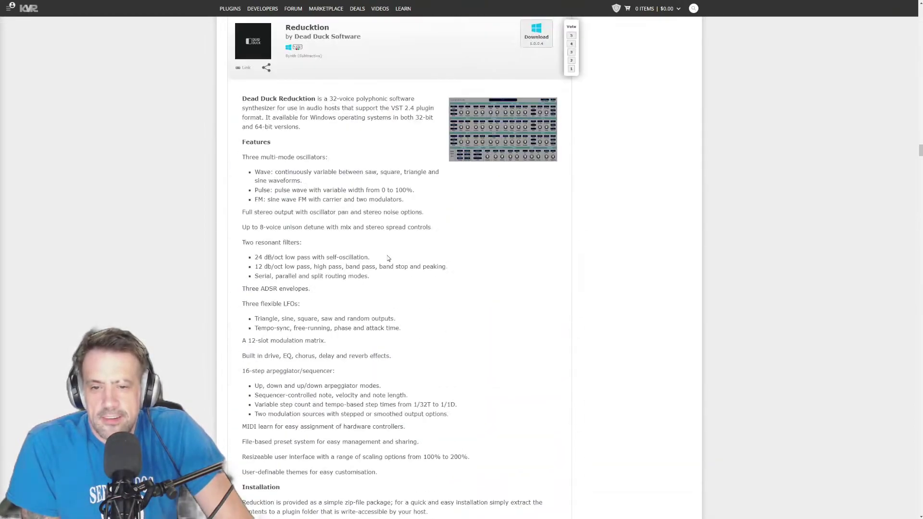
scroll(387, 260, "down", 3)
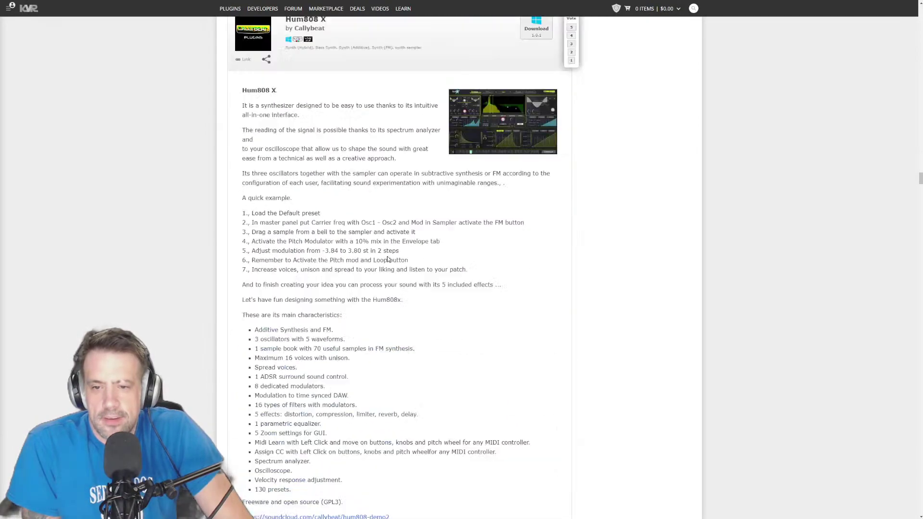
- Go back to the Virtuosity Drums entry and examine its description, sample and microphone details, licence information and demo video
scroll(166, 304, "up", 9)
scroll(166, 304, "up", 15)
scroll(166, 304, "up", 4)
scroll(168, 302, "down", 4)
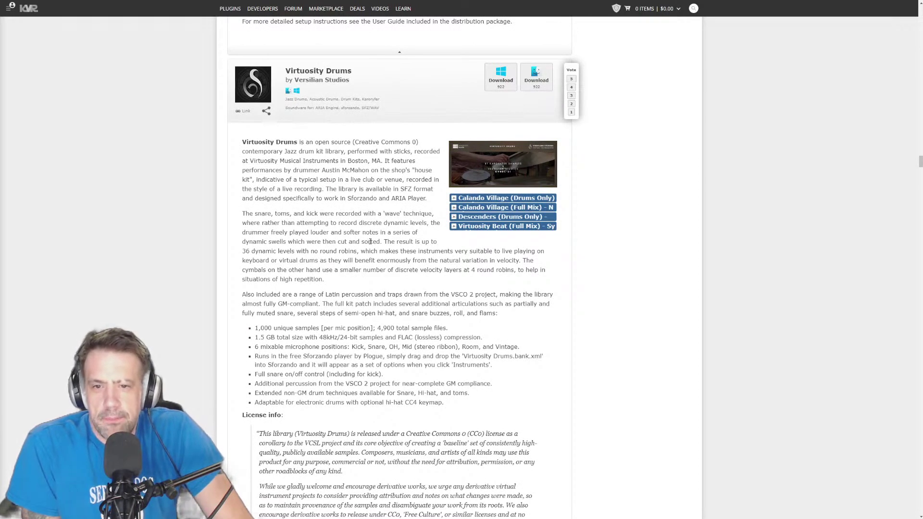
scroll(370, 242, "down", 5)
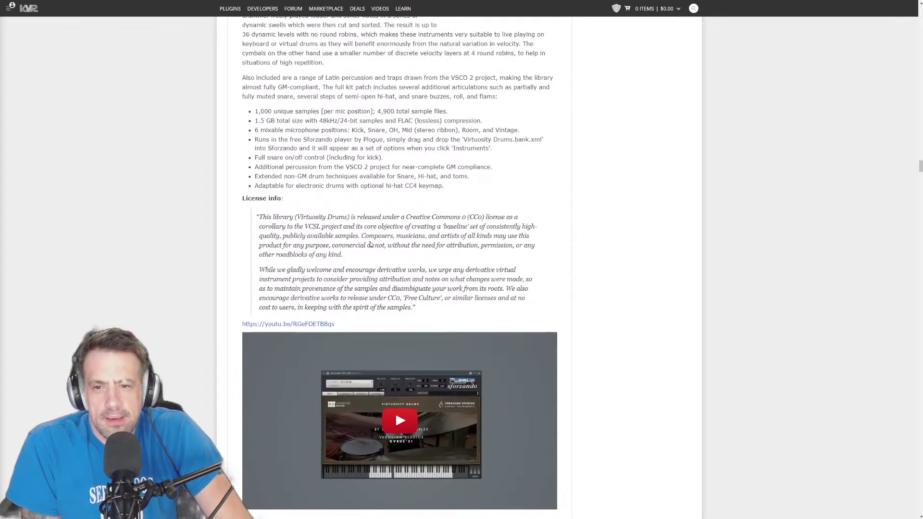
scroll(370, 244, "up", 4)
scroll(370, 243, "down", 10)
scroll(370, 243, "up", 12)
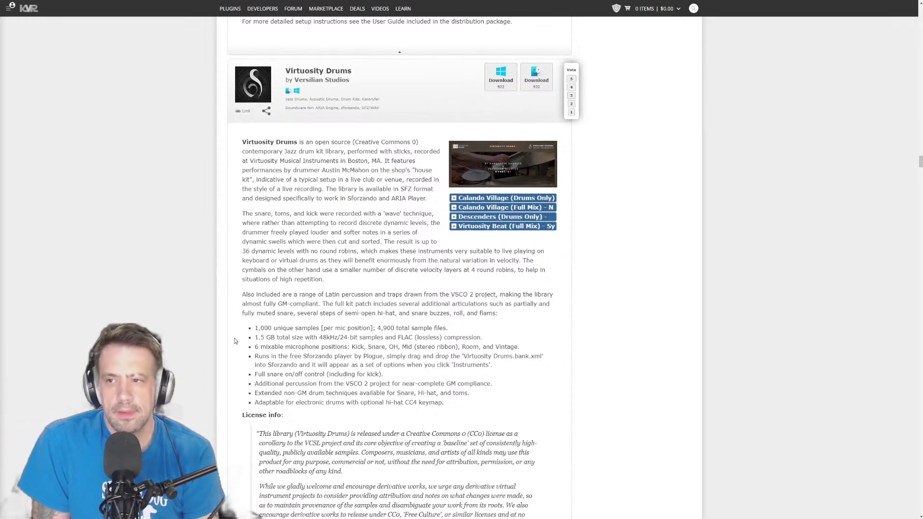
- Leave the browser's full-screen view, minimise the browser to switch to FL Studio, and select mixer insert 2
key("F11")
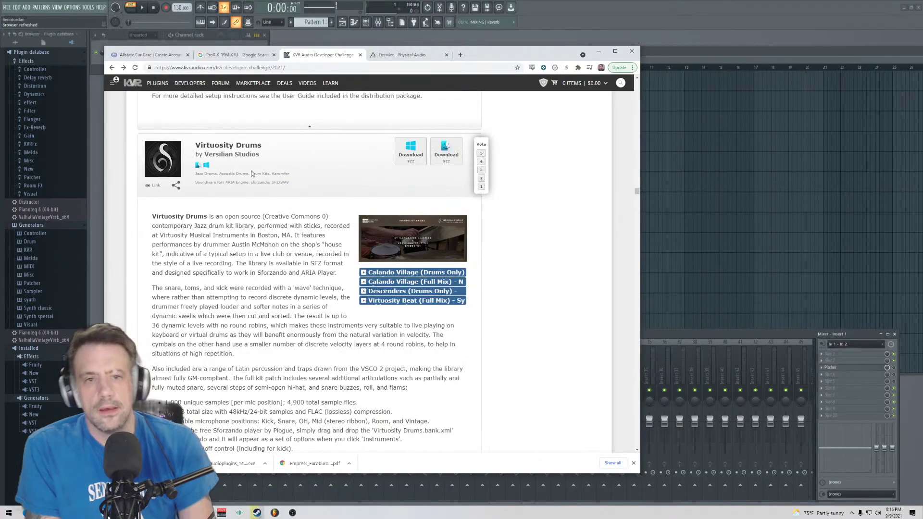
left_click(599, 51)
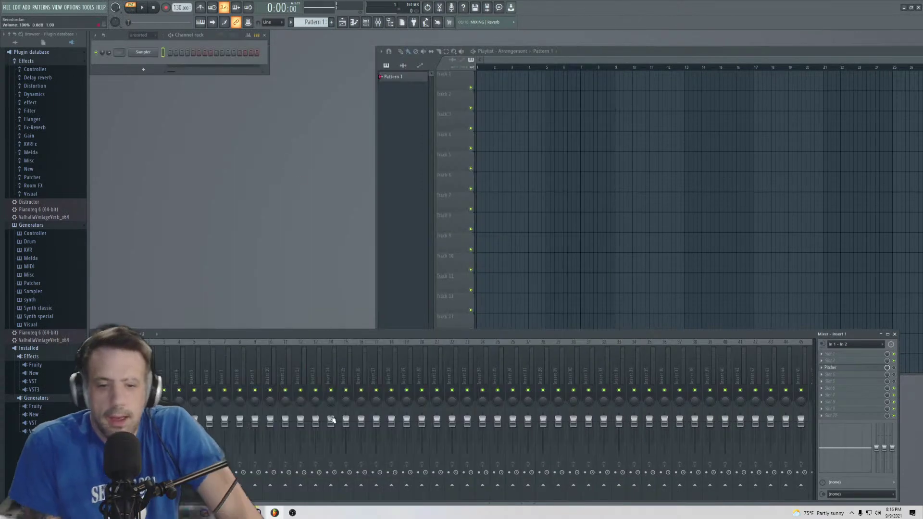
left_click(151, 375)
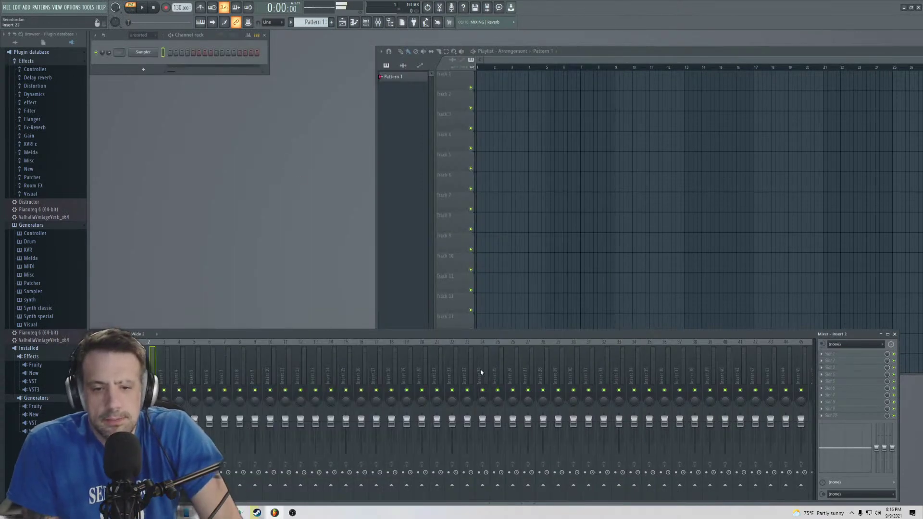
- Add a new channel with the sforzando VST3 generator from the full plug-in list and reposition its window
left_click(142, 71)
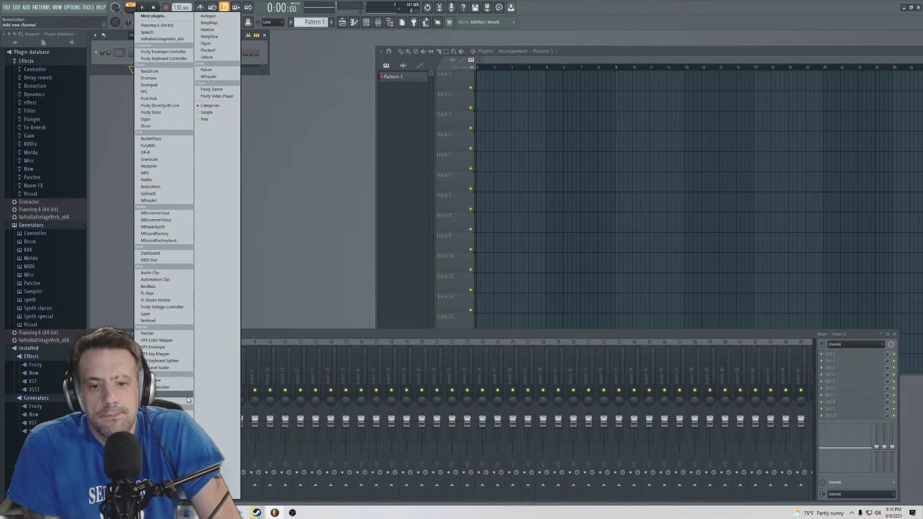
left_click(186, 16)
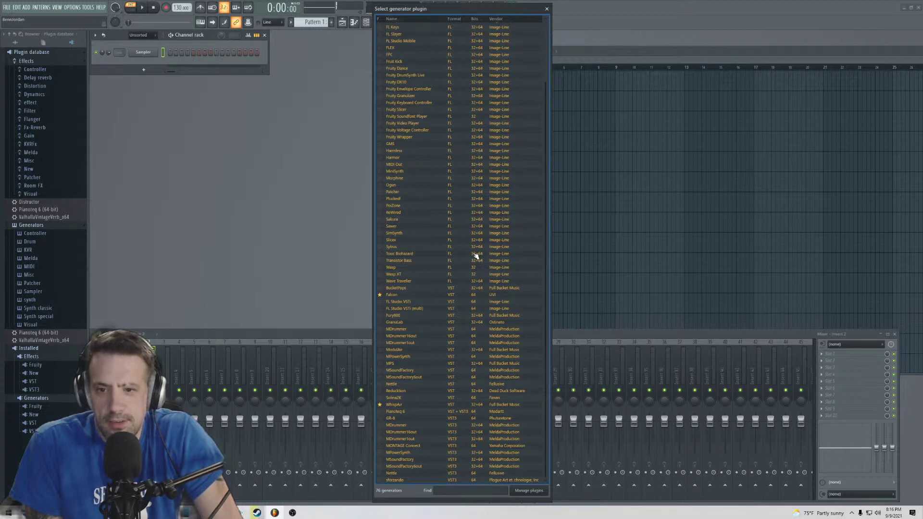
scroll(423, 150, "up", 1)
scroll(397, 83, "up", 2)
scroll(428, 210, "down", 2)
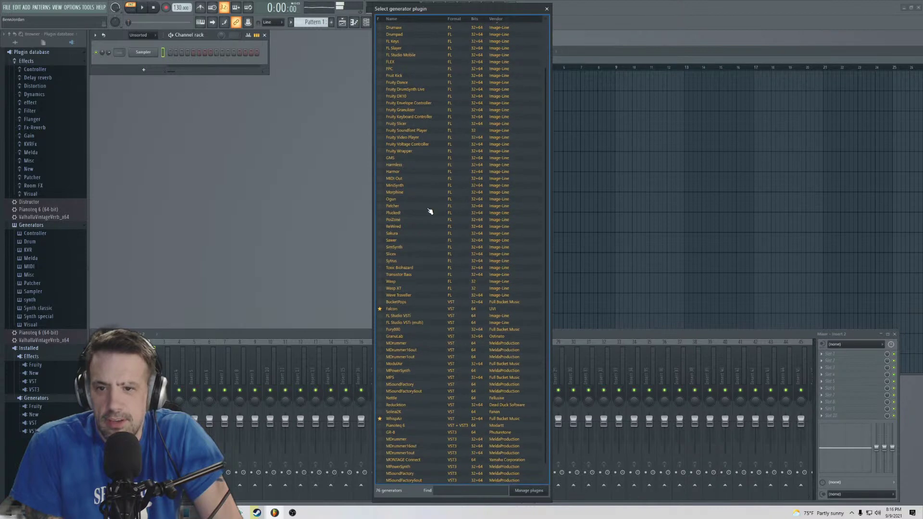
scroll(449, 336, "down", 1)
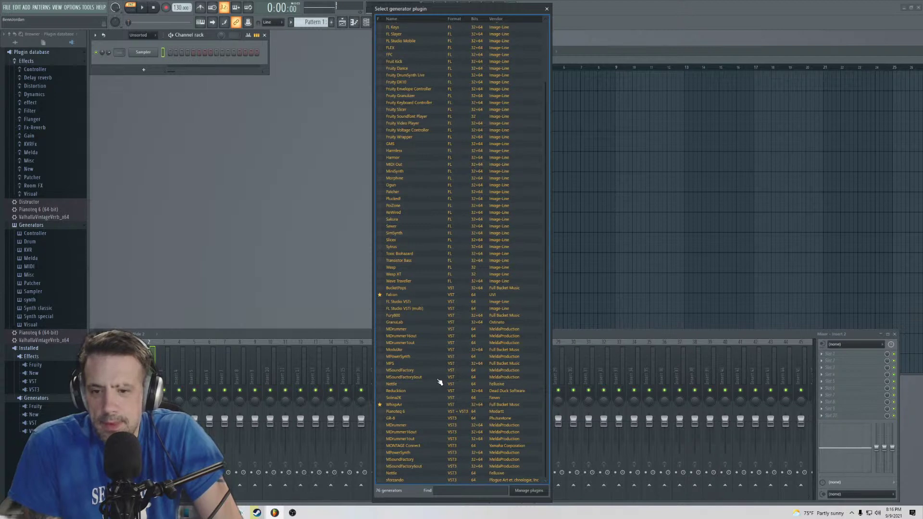
double_click(394, 480)
left_click_drag(197, 91, 281, 88)
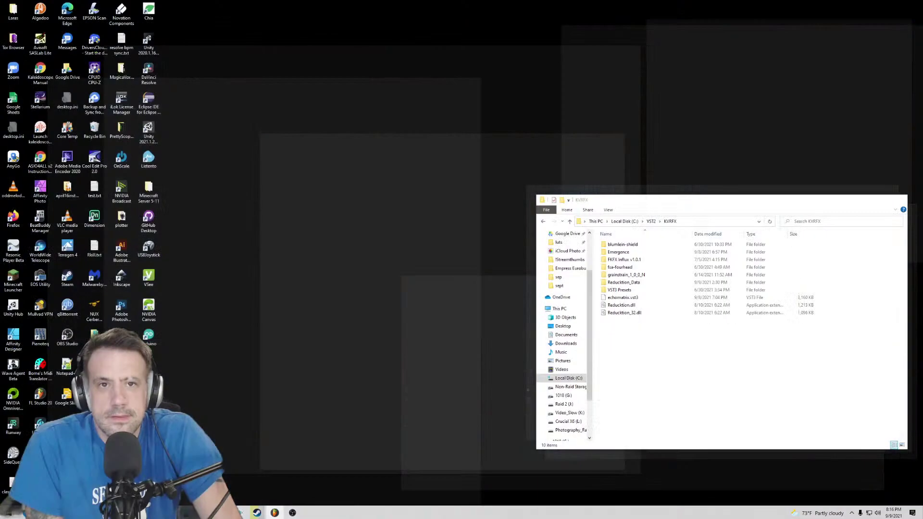
- Select the Master mixer track and load 02-full-kit.sfz into the sforzando player from File Explorer
left_click(120, 474)
left_click_drag(625, 202, 398, 0)
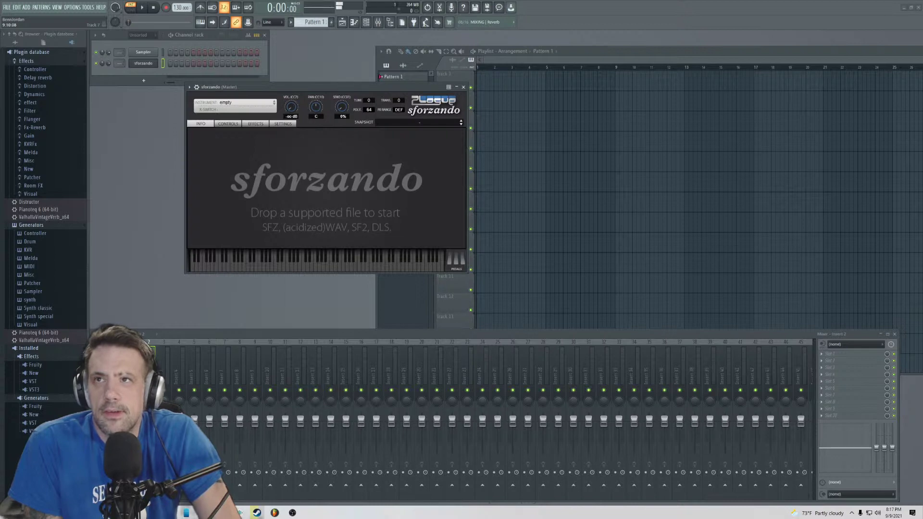
left_click(113, 384)
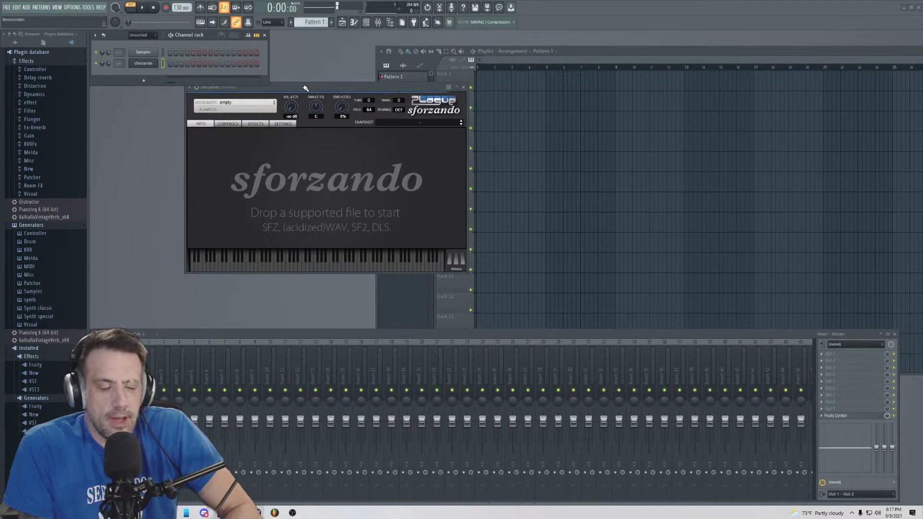
left_click_drag(306, 88, 304, 89)
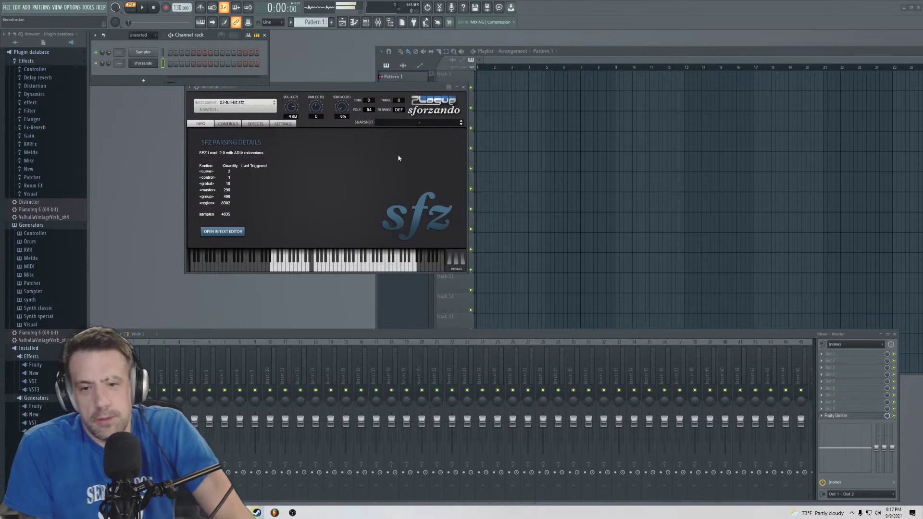
- Move the sforzando window below the Channel rack so that it stands clear of it
left_click_drag(302, 89, 342, 143)
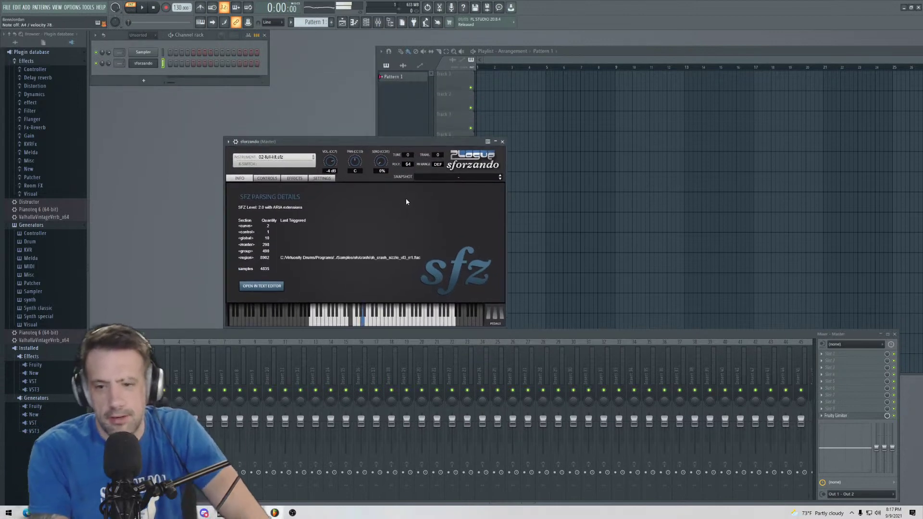
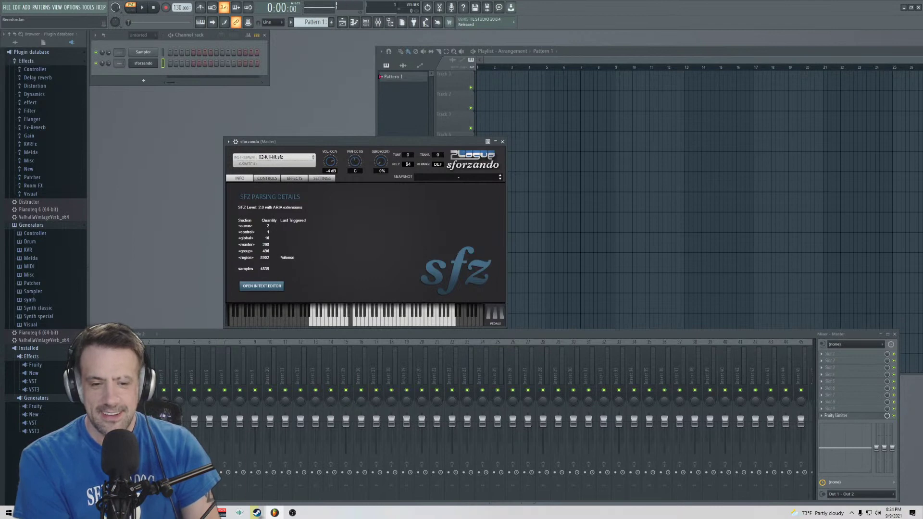
- Switch to the browser and search Google Images for "jon jones" in the tab holding the Derailer page
key("alt+Tab")
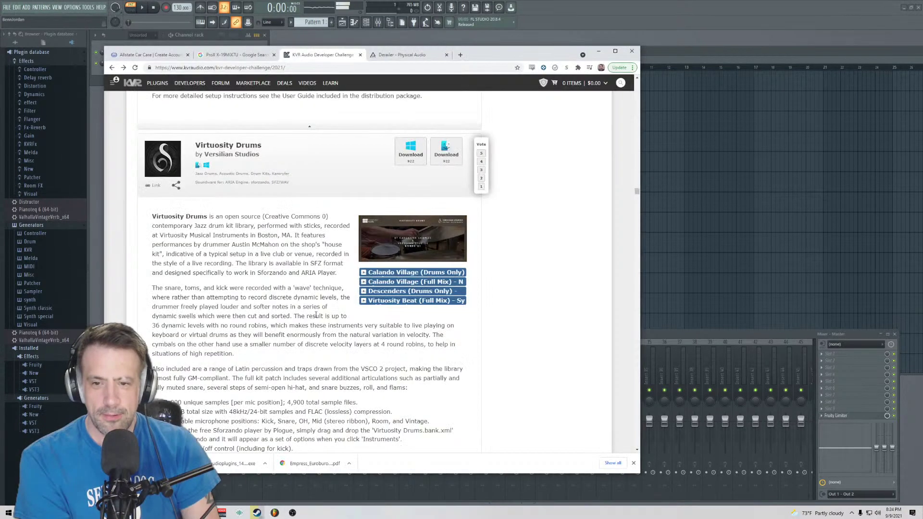
left_click(384, 57)
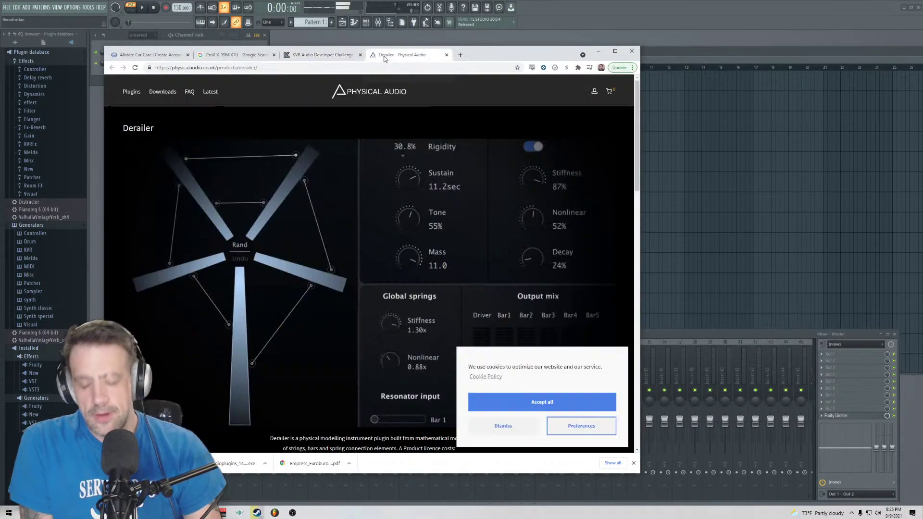
left_click(338, 71)
type("jon joe")
key("BackSpace")
type("nes")
key("Return")
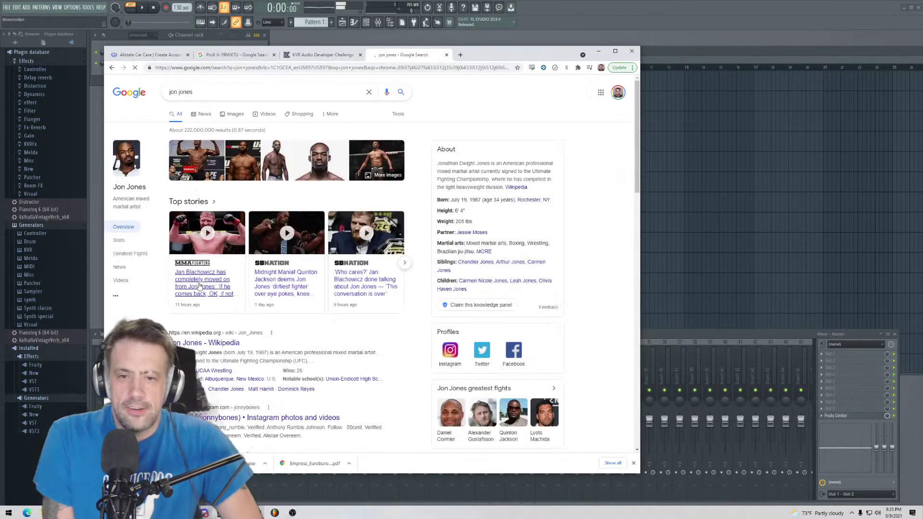
left_click(234, 115)
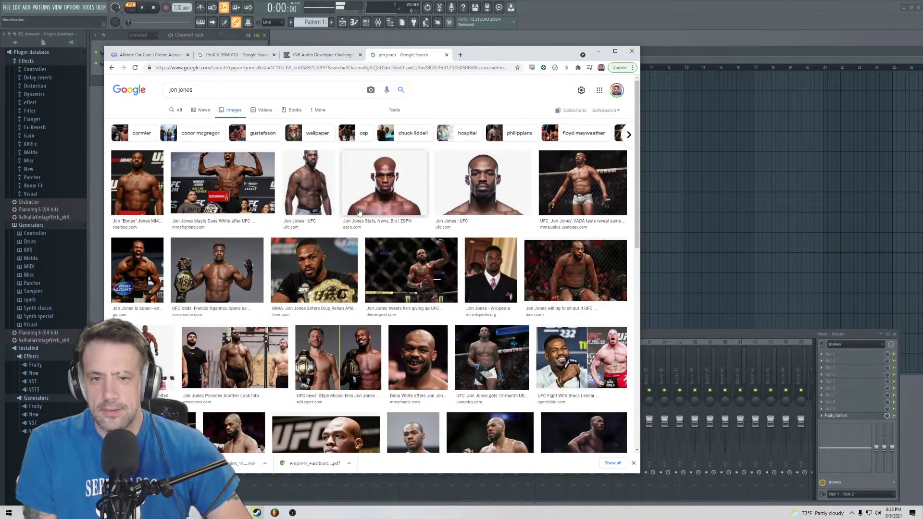
- Preview the Jon Jones fight photo from MMA Junkie and the full-body portrait from UFC.com
left_click(561, 206)
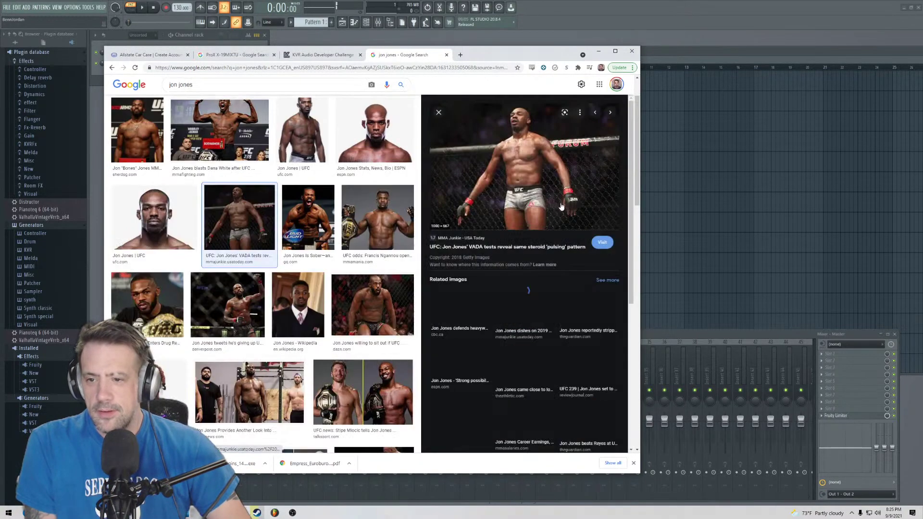
left_click(160, 228)
left_click(351, 131)
left_click(326, 137)
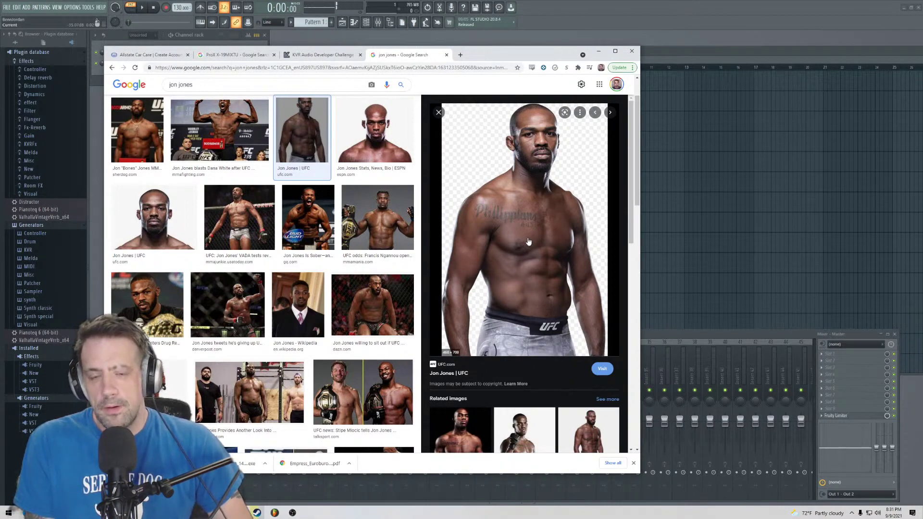
- Look over the Jon Jones image results and preview the MMAmania belt photo and the ESPN portrait
scroll(529, 242, "down", 3)
scroll(529, 242, "up", 3)
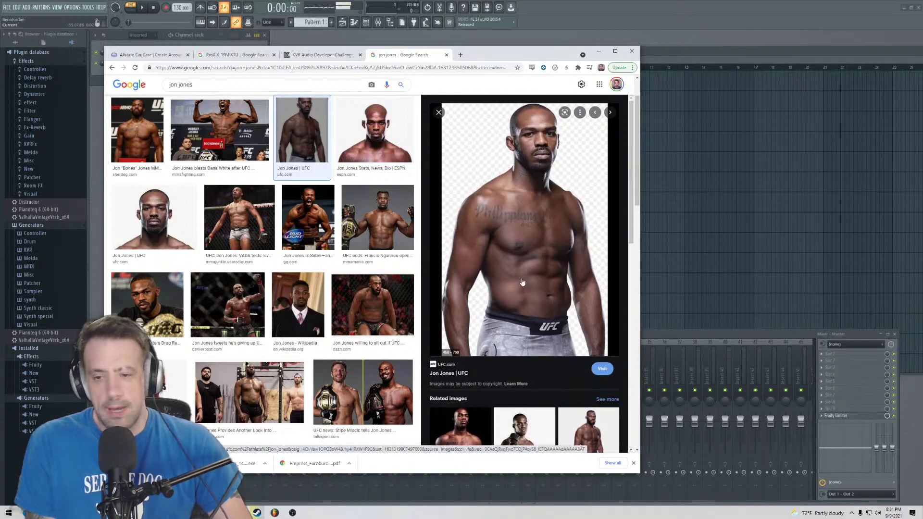
scroll(523, 282, "down", 3)
scroll(523, 282, "up", 3)
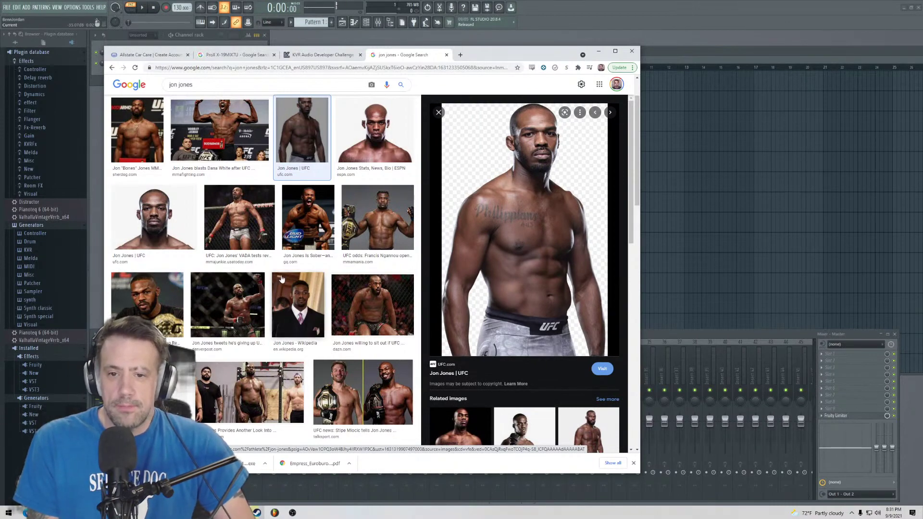
scroll(331, 331, "down", 3)
scroll(323, 327, "up", 5)
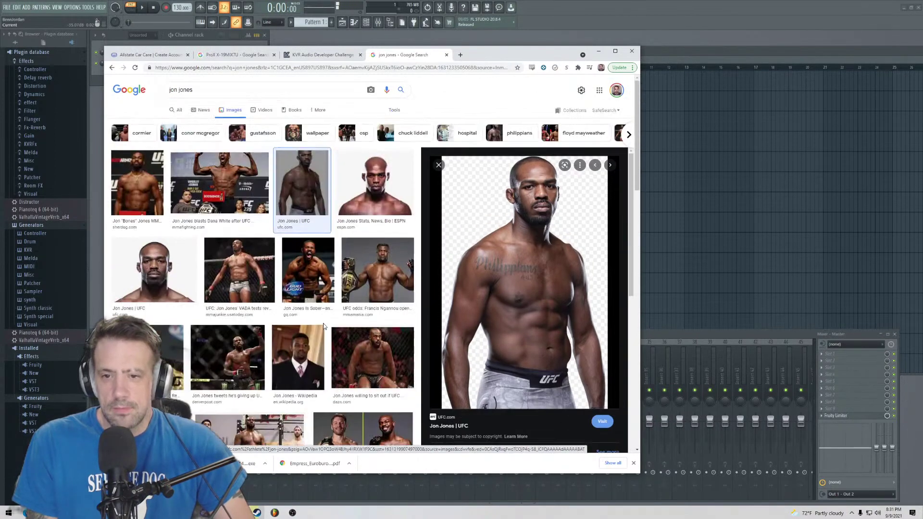
left_click(378, 255)
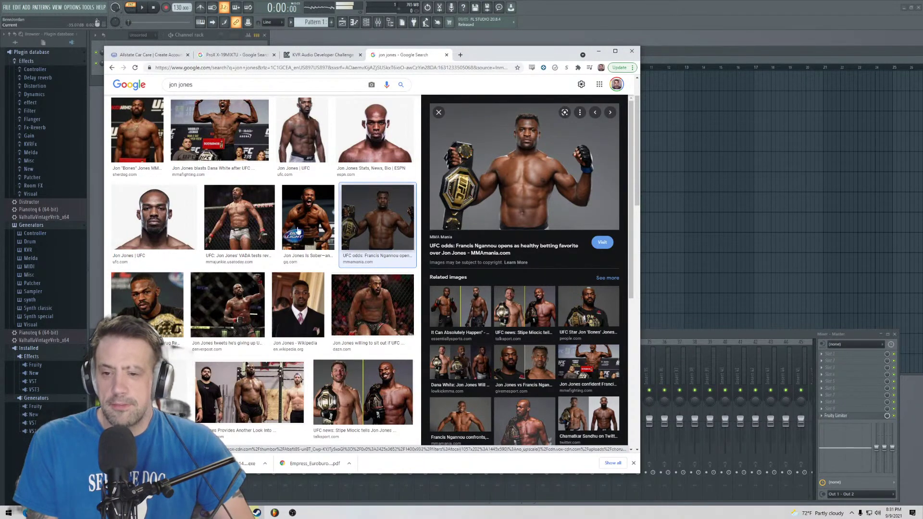
left_click(375, 135)
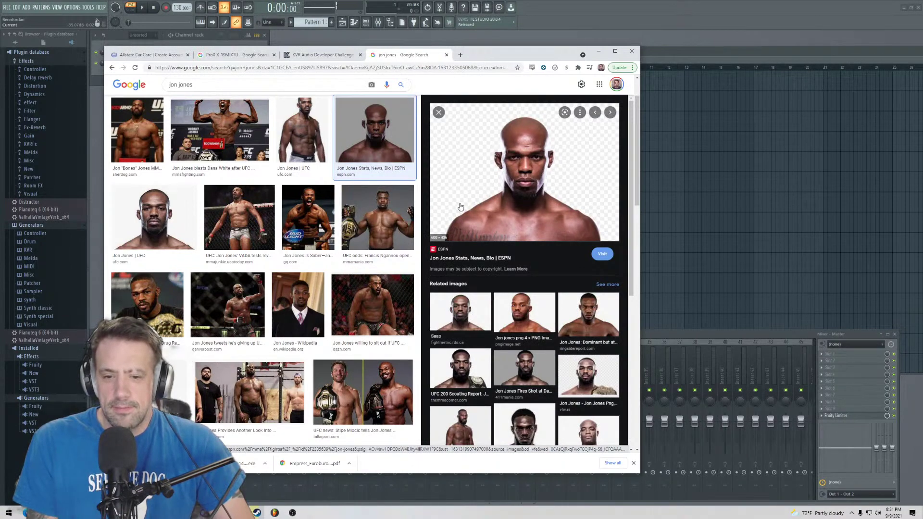
- Minimise the browser to return to FL Studio and move the sforzando window closer to the plugin browser
left_click(570, 40)
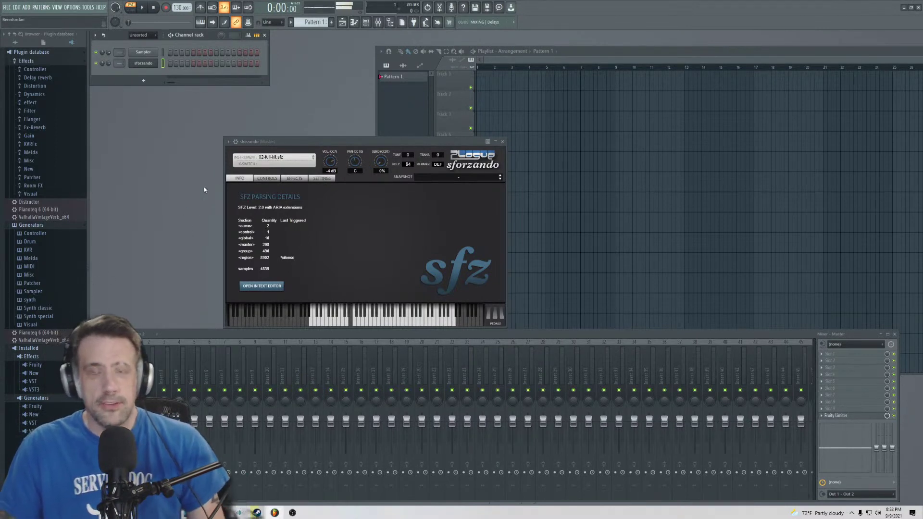
left_click_drag(258, 144, 220, 134)
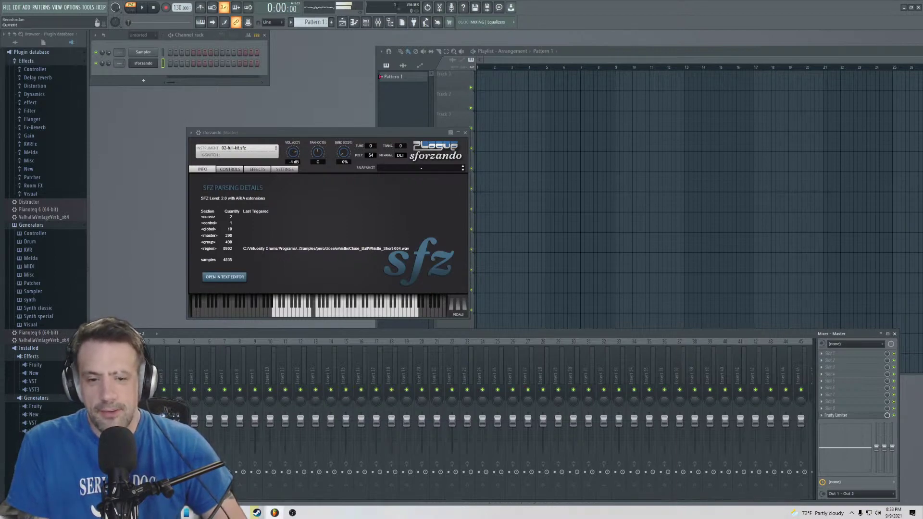
- Switch to the browser's KVR Developer Challenge tab and skim the entries back to WhispAir at the start of the list
key("alt+Tab")
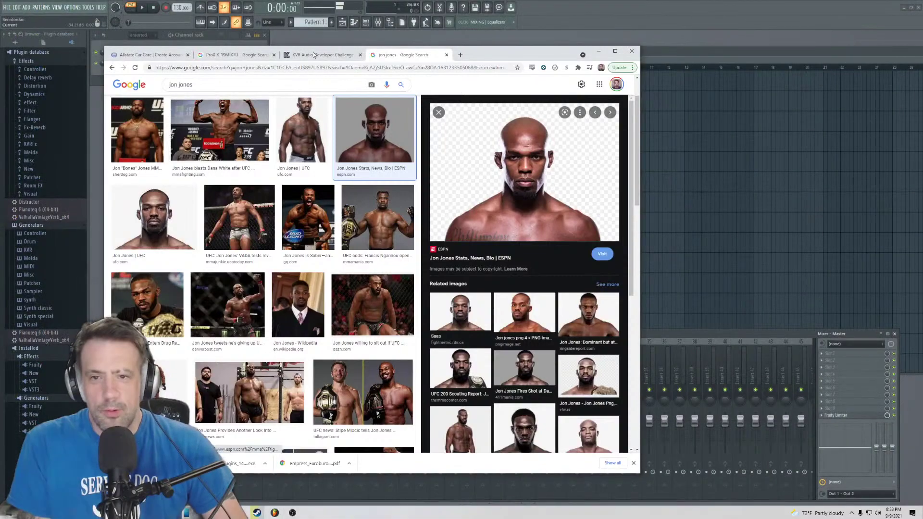
left_click(314, 54)
scroll(348, 192, "down", 10)
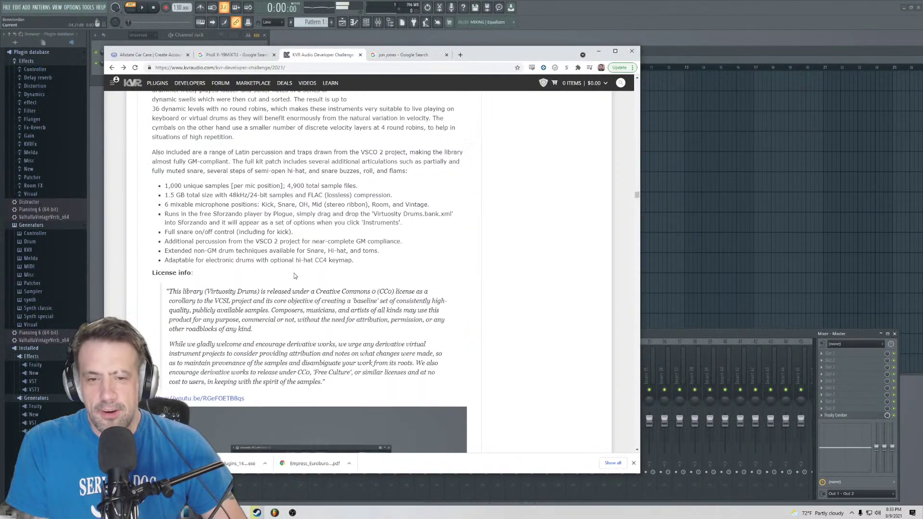
scroll(295, 276, "down", 20)
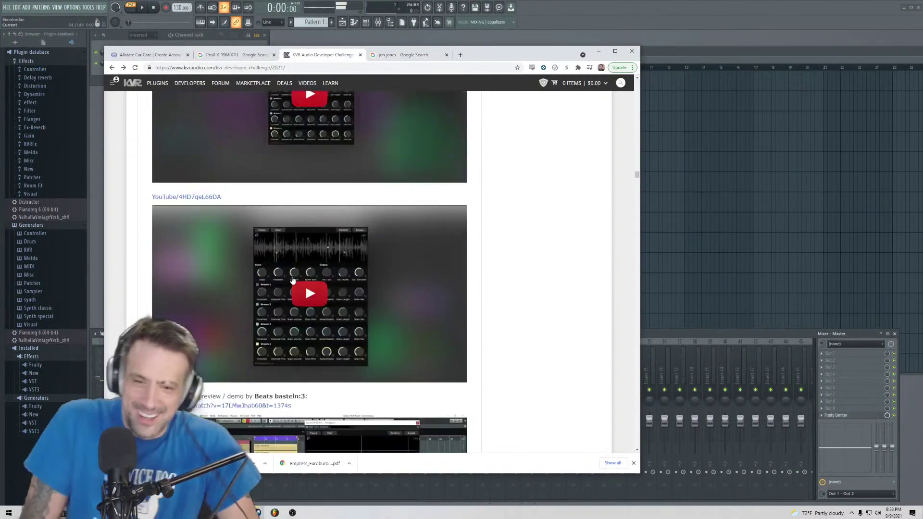
scroll(307, 253, "down", 20)
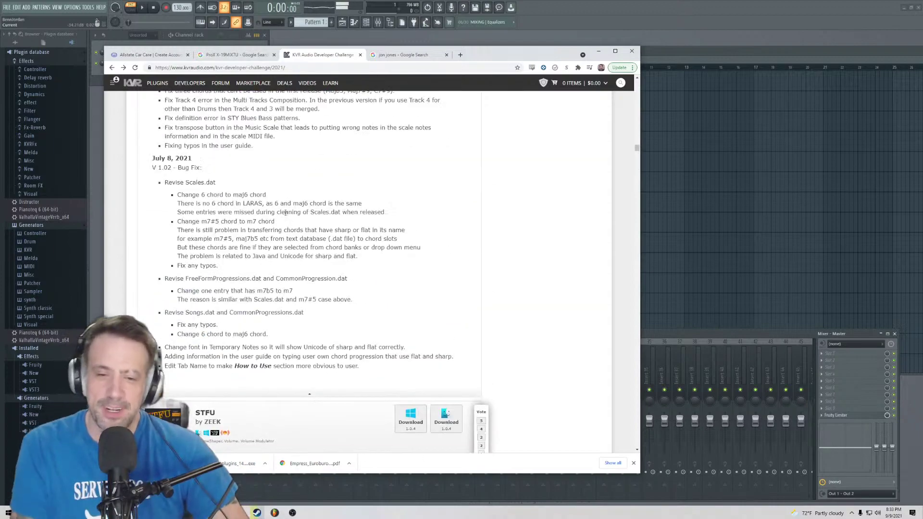
scroll(285, 212, "down", 15)
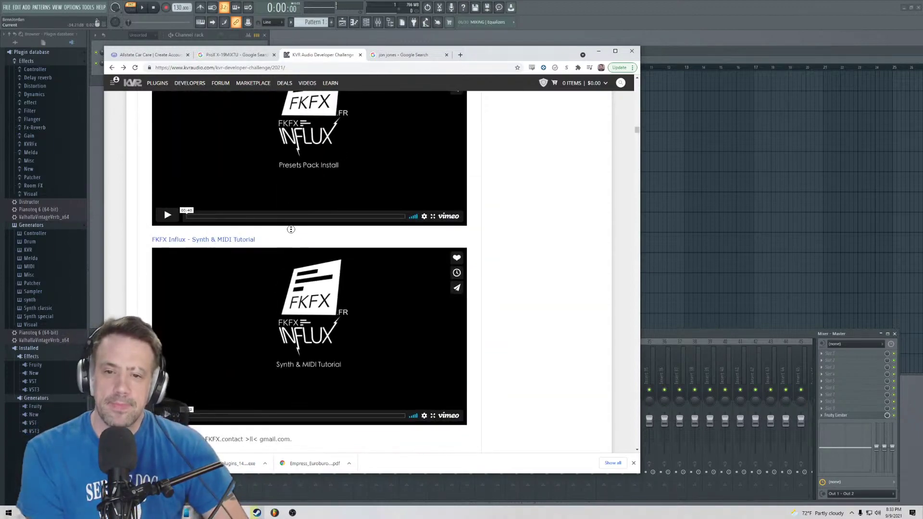
scroll(313, 157, "up", 20)
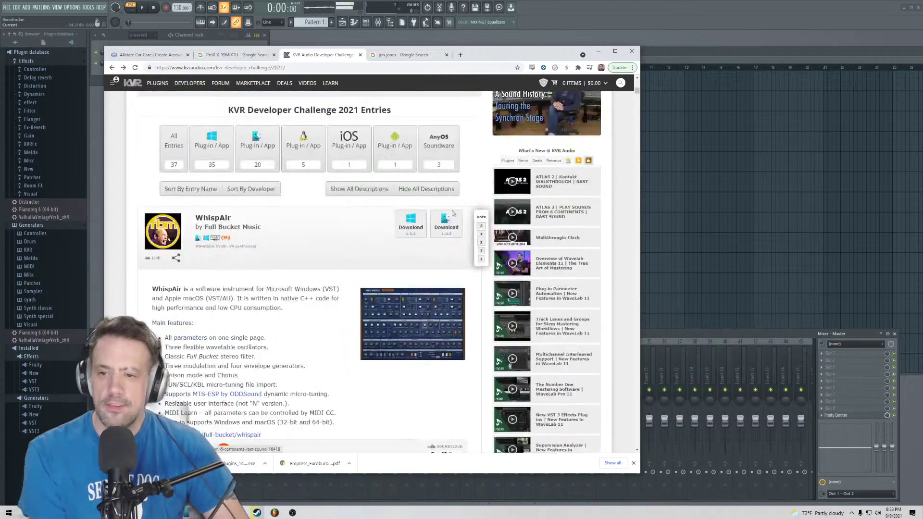
scroll(223, 288, "down", 5)
scroll(222, 288, "up", 8)
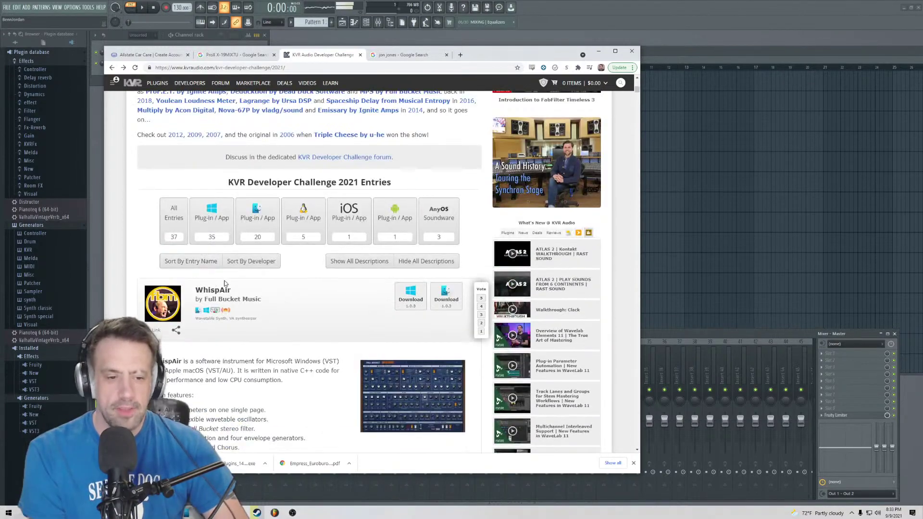
scroll(223, 289, "down", 2)
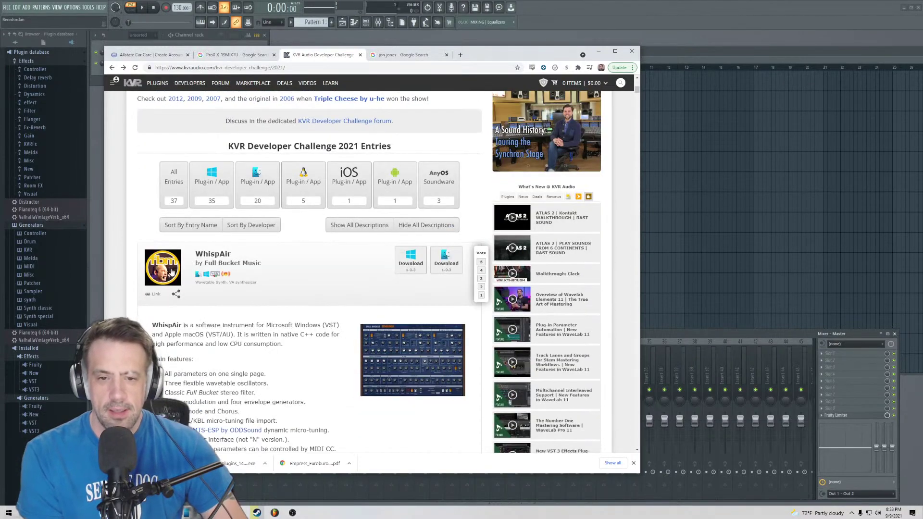
- Open the Full Bucket Music developer page from the WhispAir entry
left_click(154, 269)
scroll(257, 323, "up", 3)
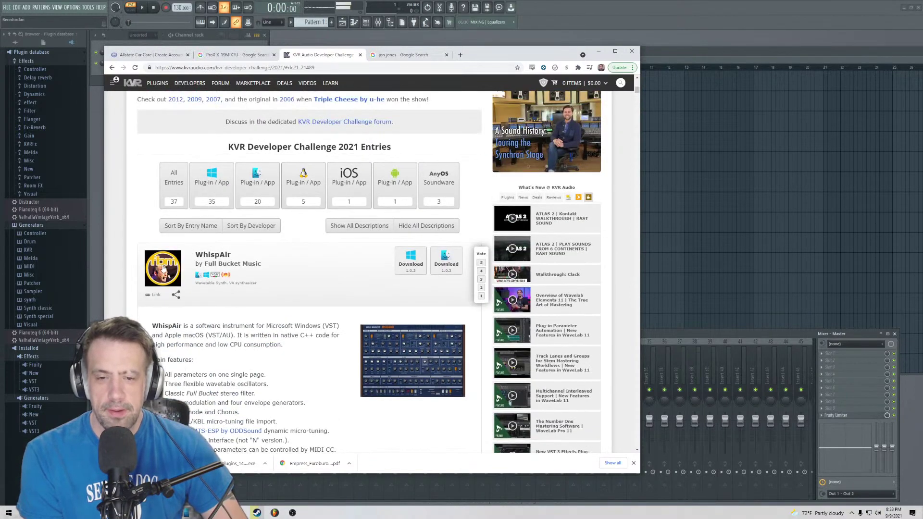
left_click(235, 264)
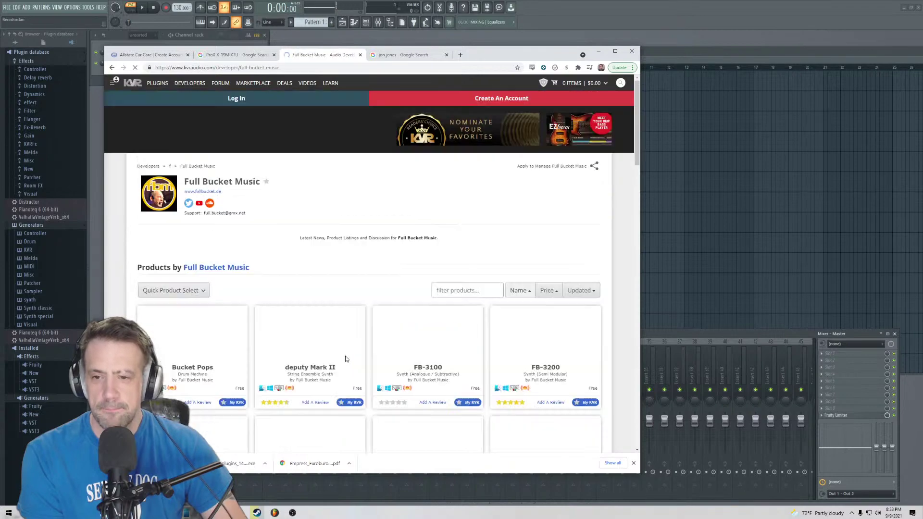
- Examine Full Bucket Music's product list from Bucket Pops to WhispAir, including plug-in types, prices, ratings and latest reviews
scroll(345, 360, "down", 10)
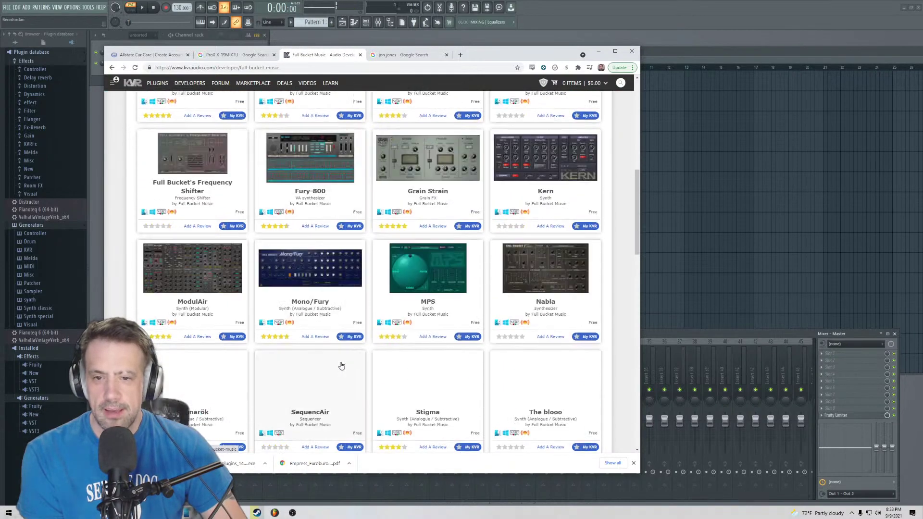
scroll(340, 366, "up", 6)
scroll(341, 365, "up", 4)
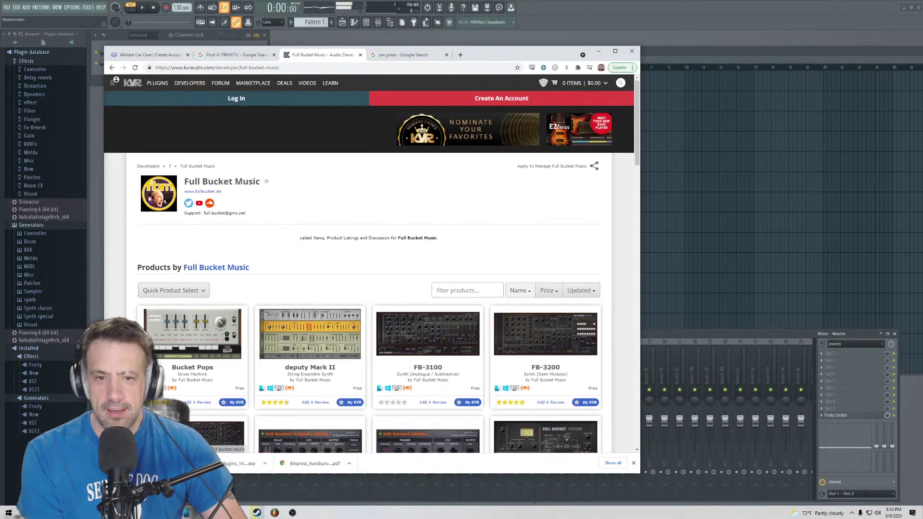
scroll(273, 351, "down", 5)
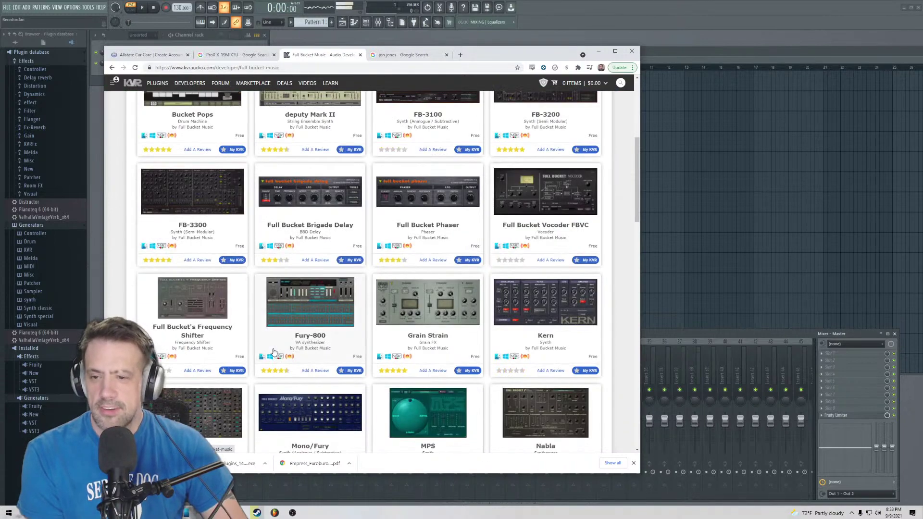
scroll(277, 357, "down", 4)
scroll(280, 360, "down", 4)
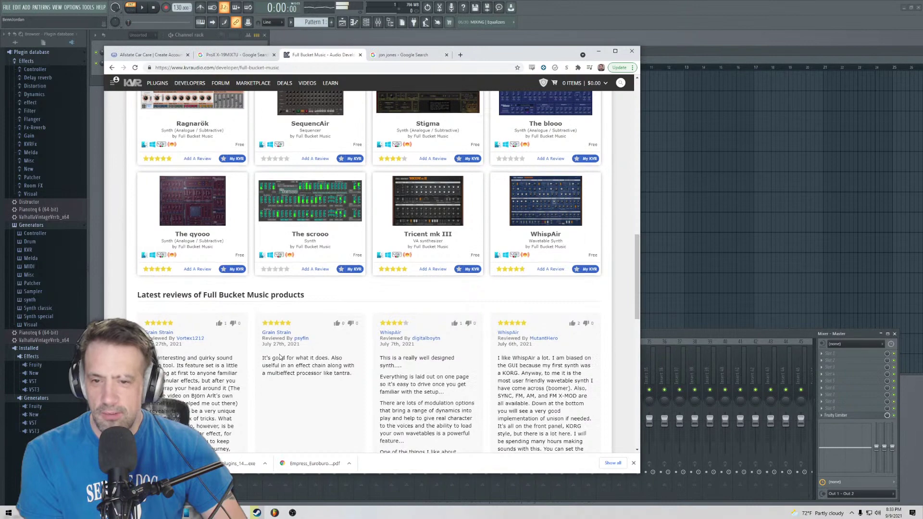
scroll(280, 358, "up", 11)
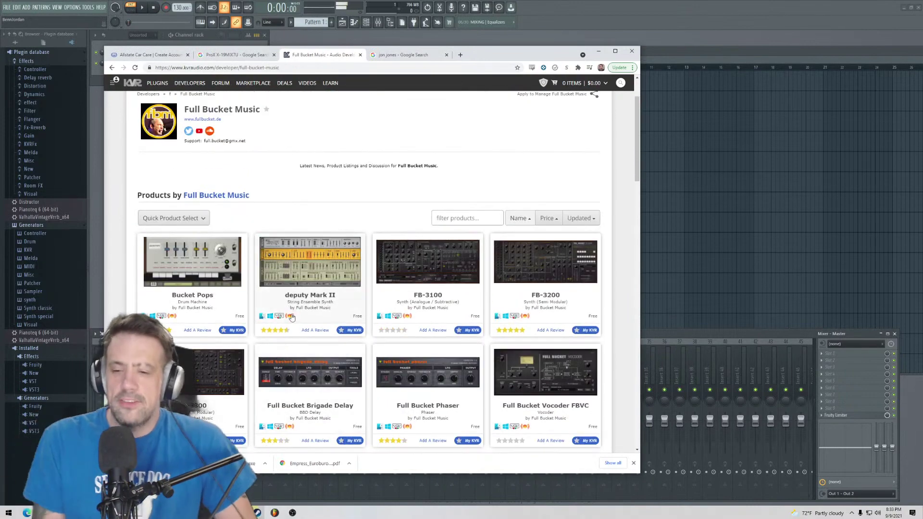
scroll(289, 305, "down", 3)
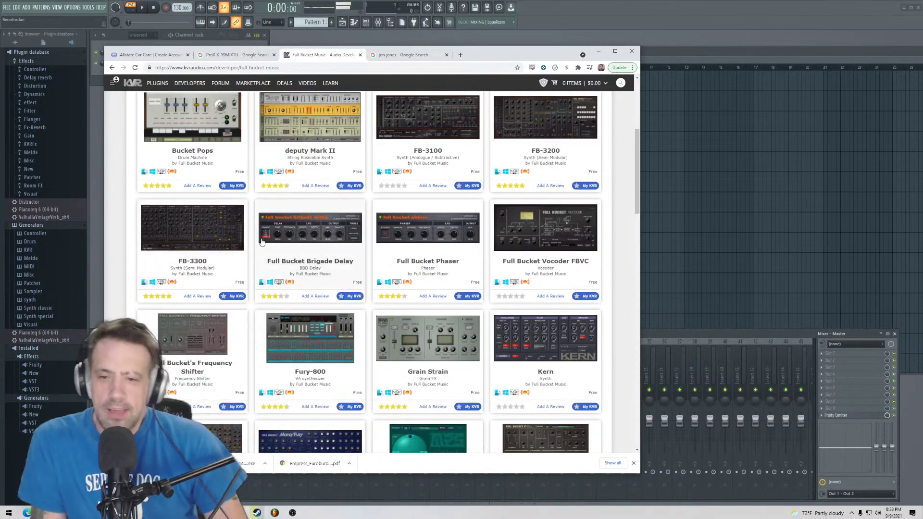
scroll(269, 236, "down", 3)
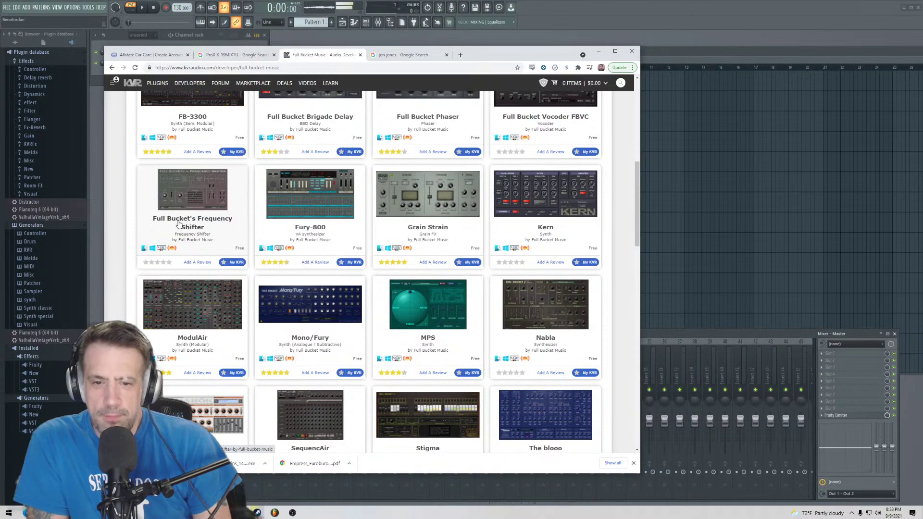
scroll(180, 299, "down", 6)
scroll(417, 326, "up", 2)
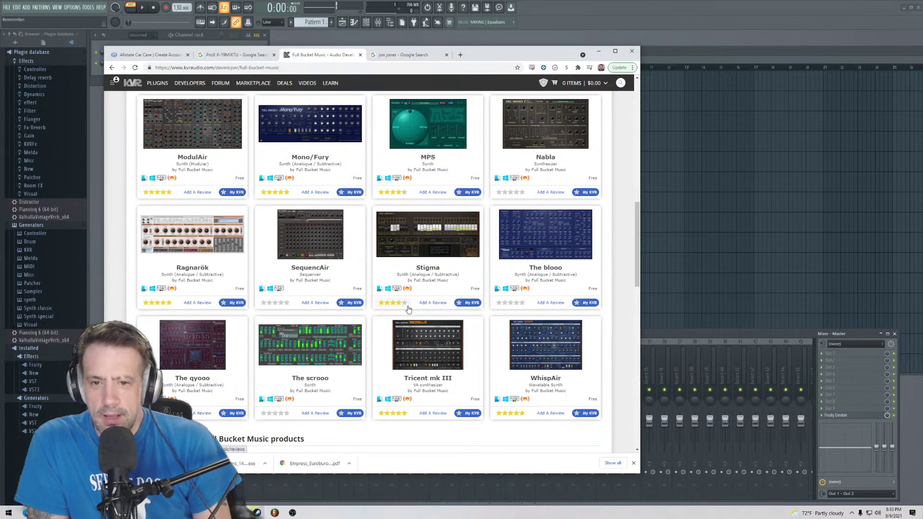
scroll(355, 323, "down", 1)
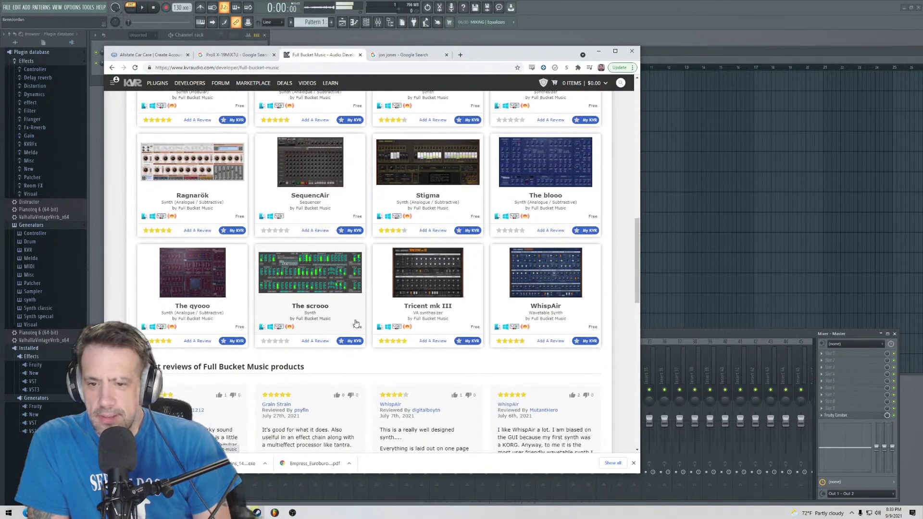
scroll(355, 323, "up", 15)
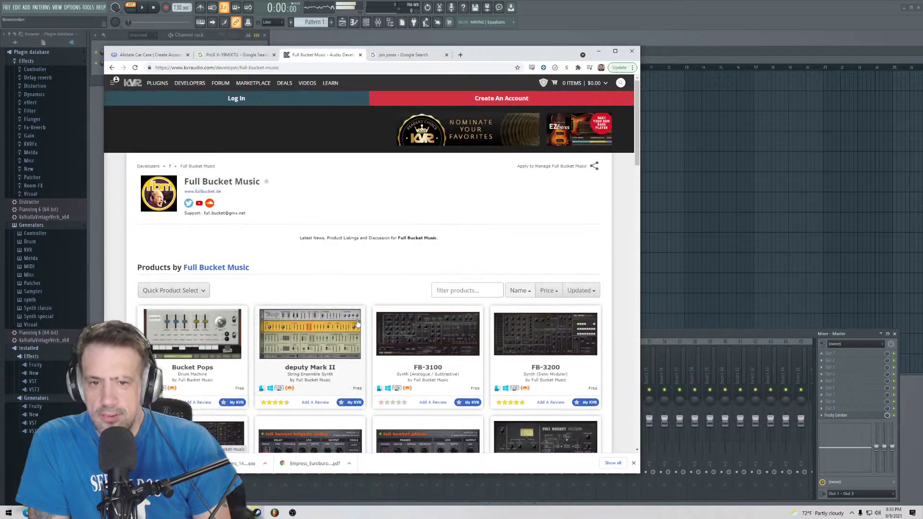
- Open Full Bucket Music's own website from the developer page and look over its list of free VST plug-ins
left_click(212, 268)
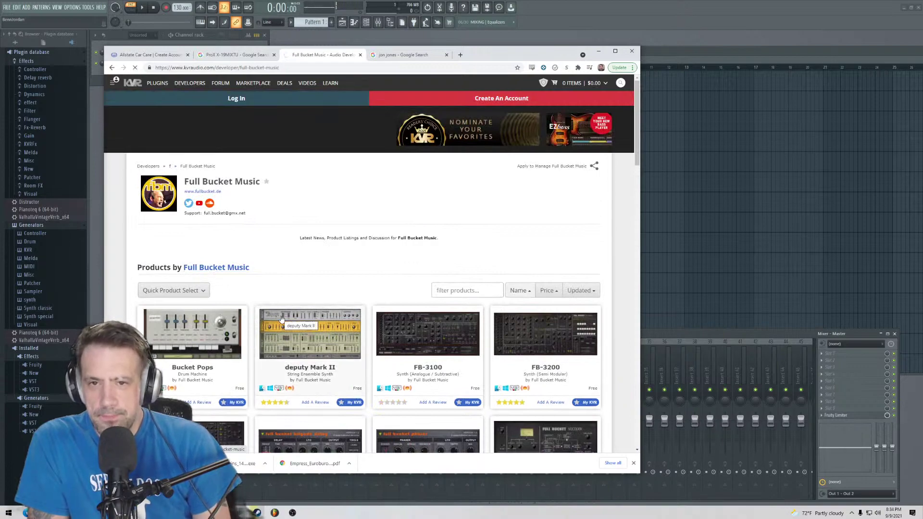
left_click(208, 201)
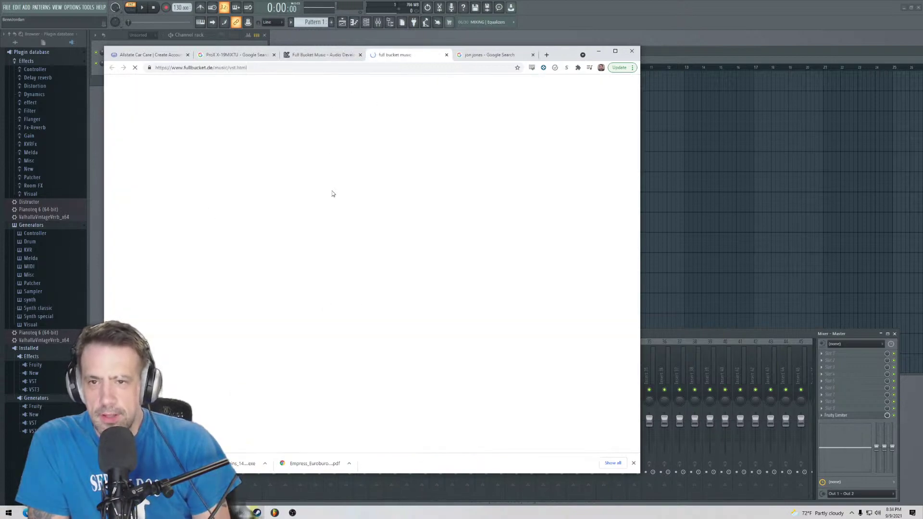
scroll(540, 280, "down", 7)
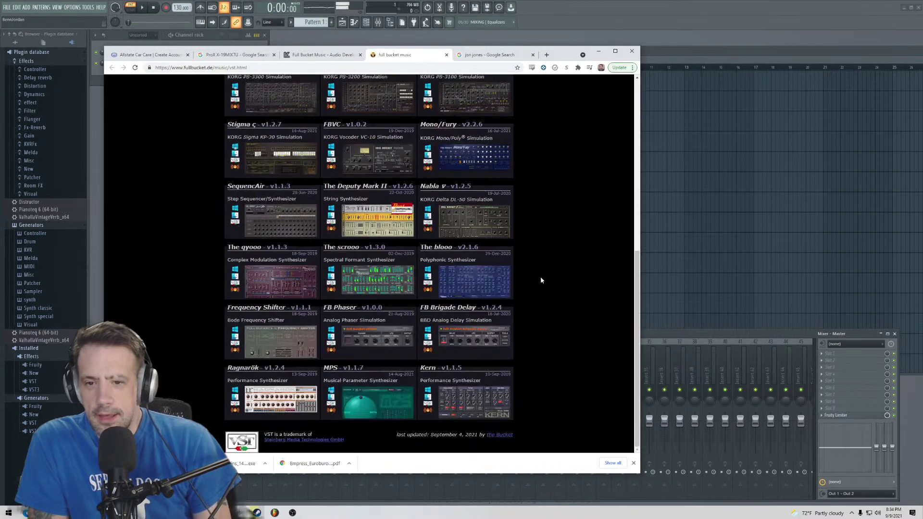
scroll(539, 279, "up", 8)
scroll(537, 281, "down", 7)
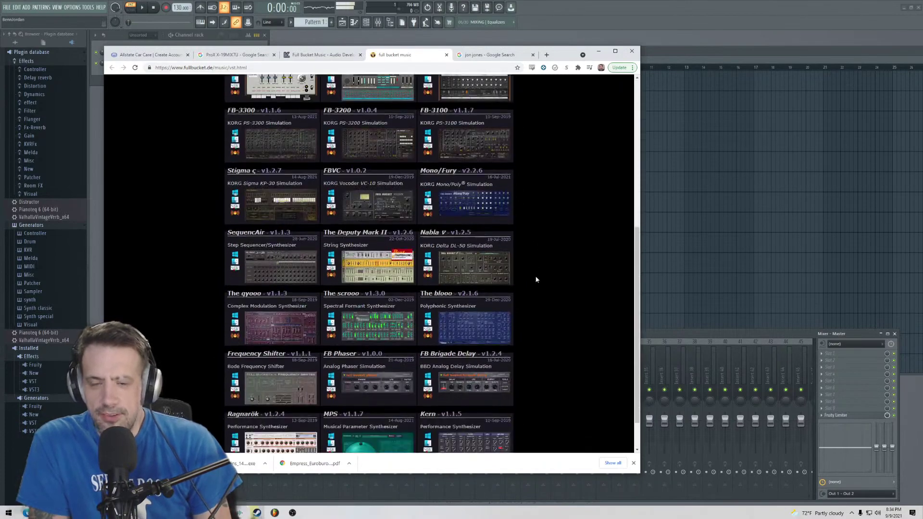
scroll(537, 279, "up", 8)
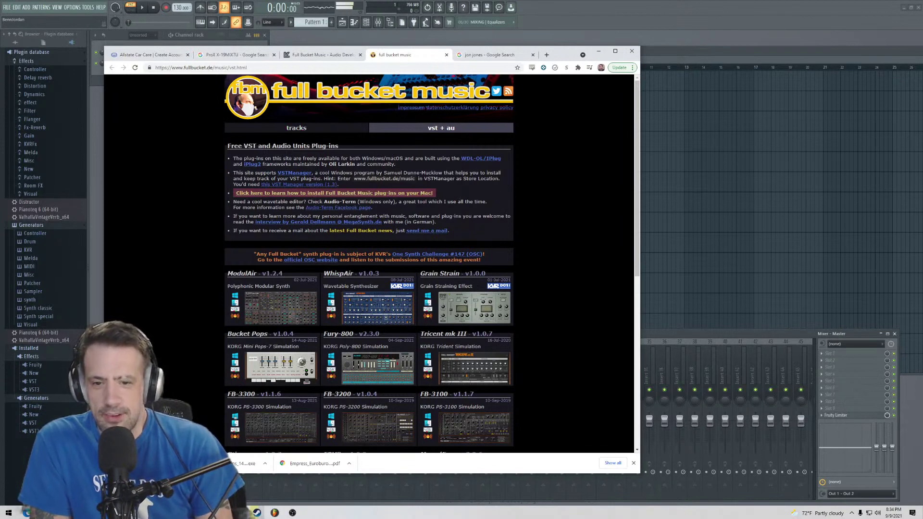
- Return to FL Studio and add a WhispAir channel to the channel rack
left_click(687, 51)
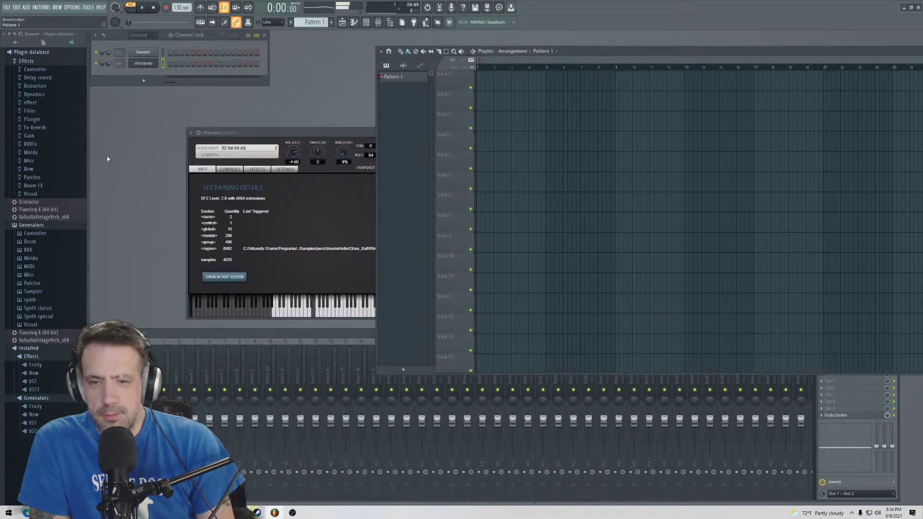
left_click(129, 74)
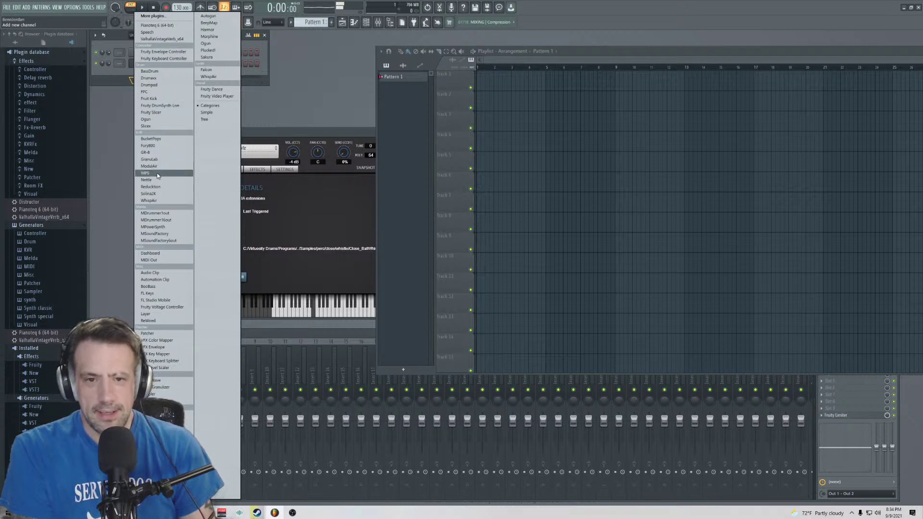
left_click(155, 202)
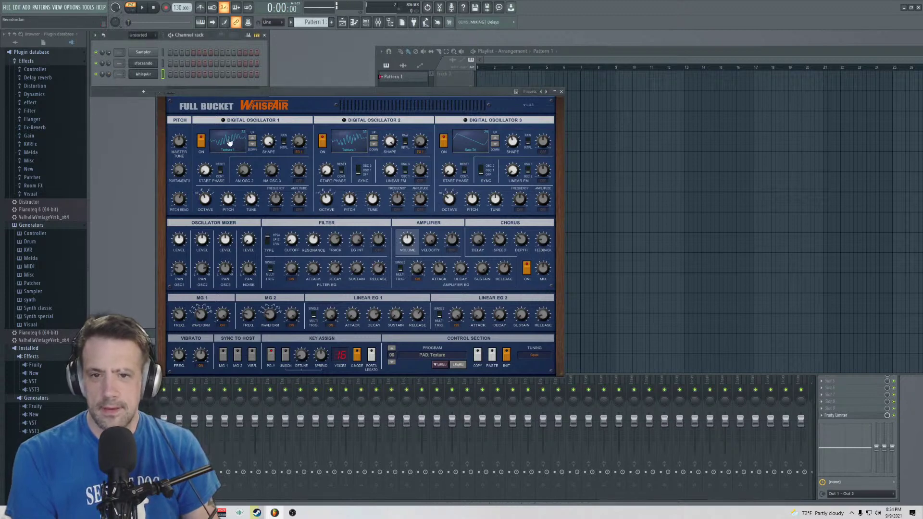
- Try other waveforms on WhispAir's Digital Oscillator 1, ending with the Acoustic Piano resynthesis waveform
left_click(237, 139)
mouse_move(257, 147)
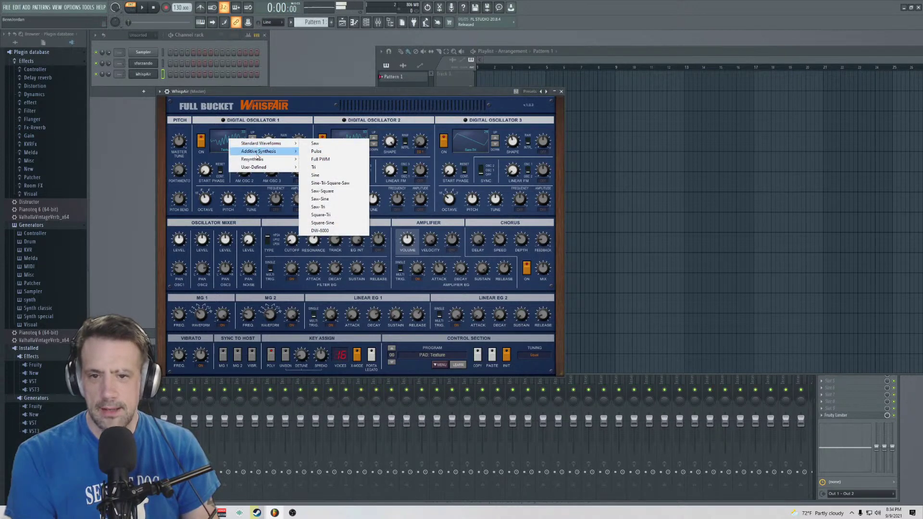
left_click(322, 168)
left_click_drag(268, 140, 261, 175)
left_click(232, 139)
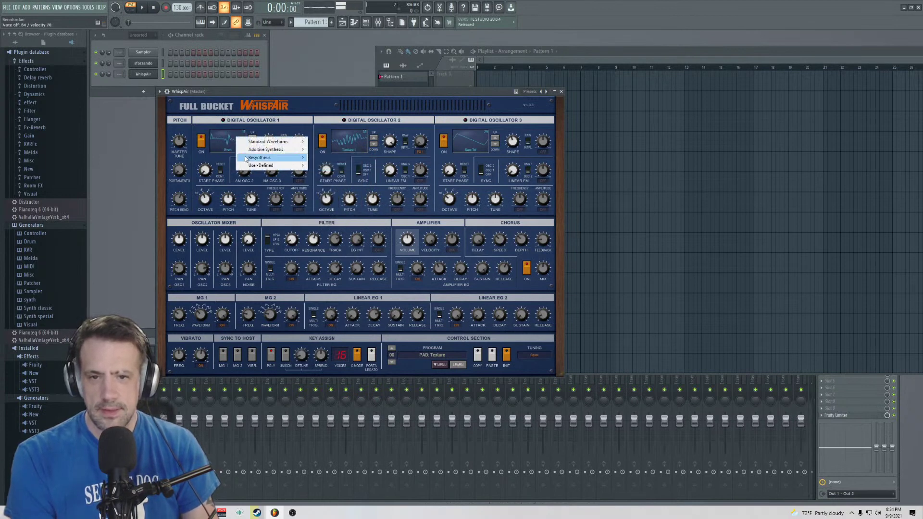
mouse_move(247, 158)
left_click(329, 158)
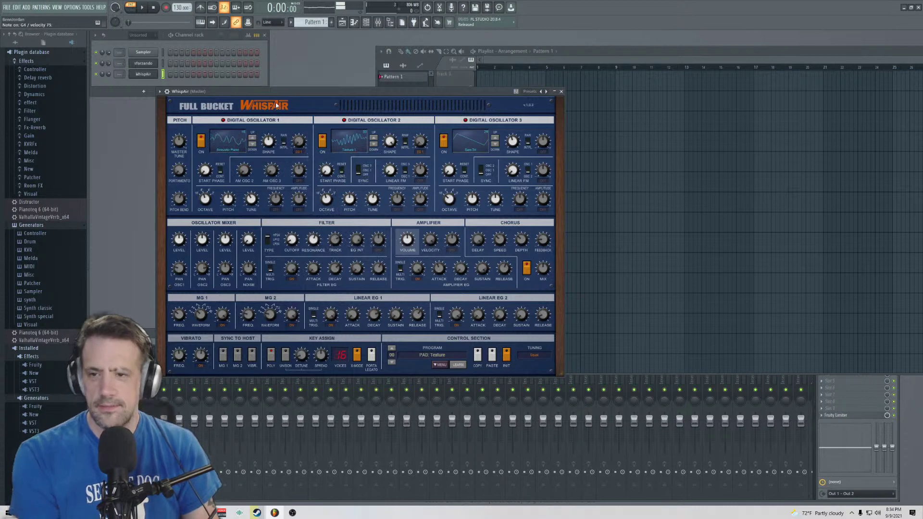
- Audition WhispAir's first programs, stepping forwards and backwards from PAD: Texture
double_click(422, 356)
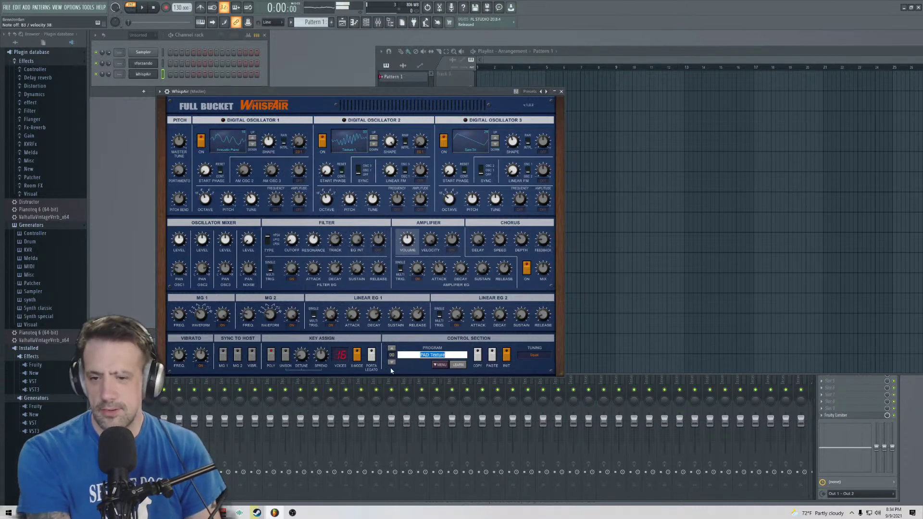
double_click(414, 355)
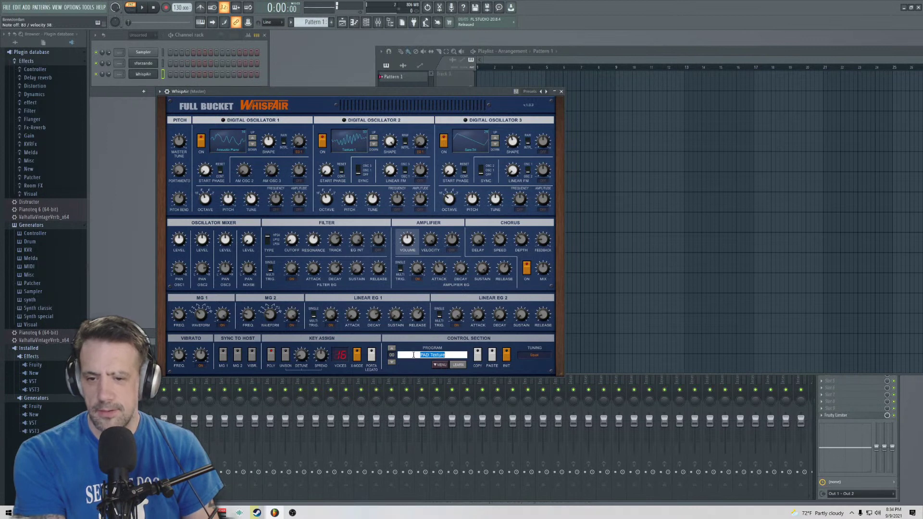
left_click(392, 362)
left_click(391, 362)
left_click(391, 361)
left_click(392, 349)
left_click(391, 349)
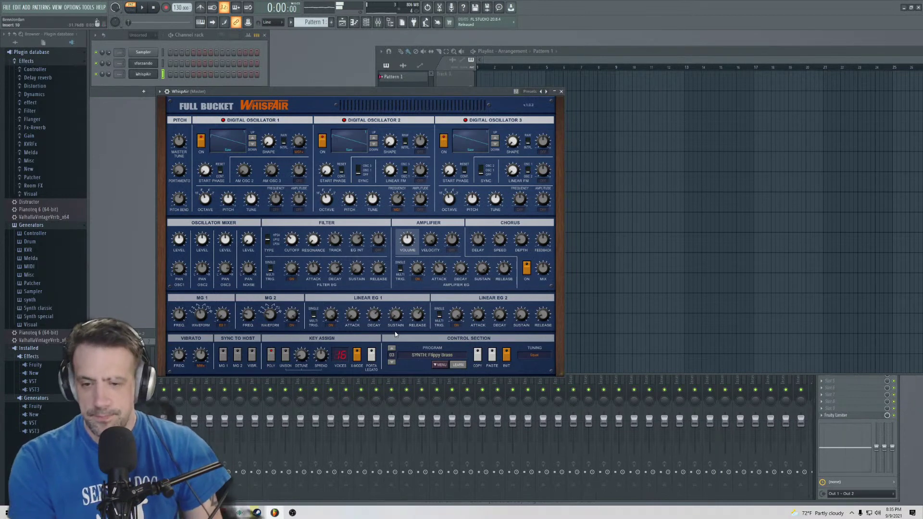
- Audition the BASS: PWM Stoner, SYNTH: Classic and ARP: X-Mode programs in WhispAir, starting playback for the arpeggio
left_click(393, 348)
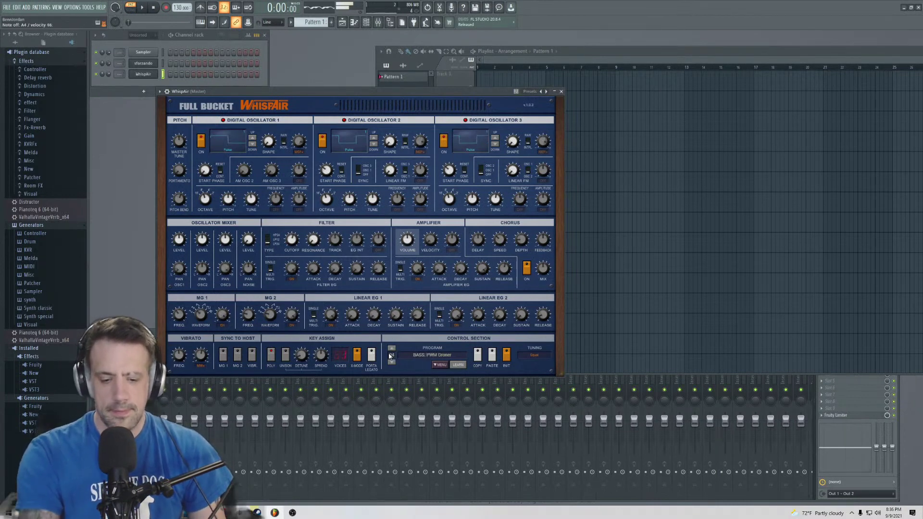
left_click(392, 349)
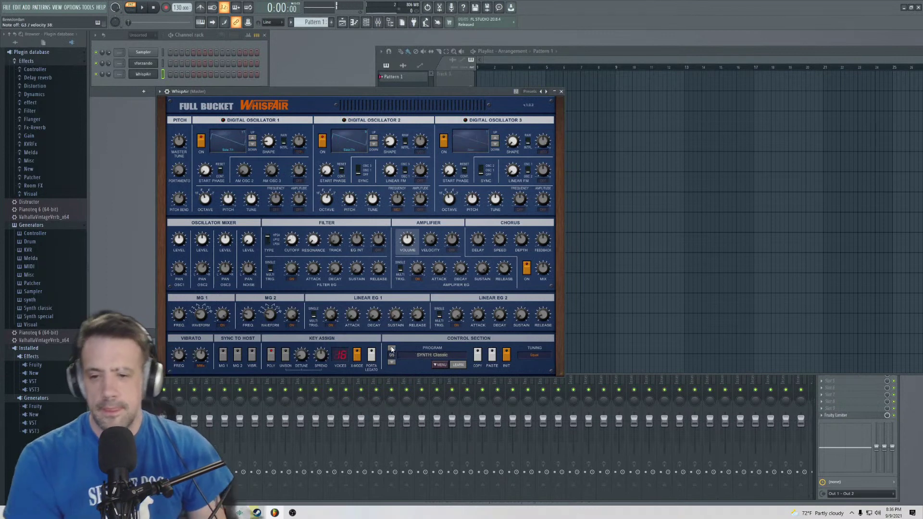
left_click(393, 349)
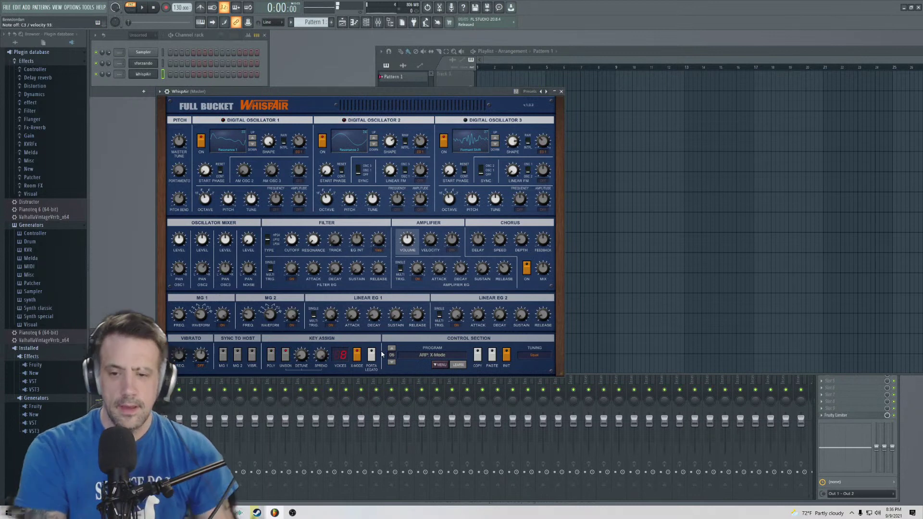
key("space")
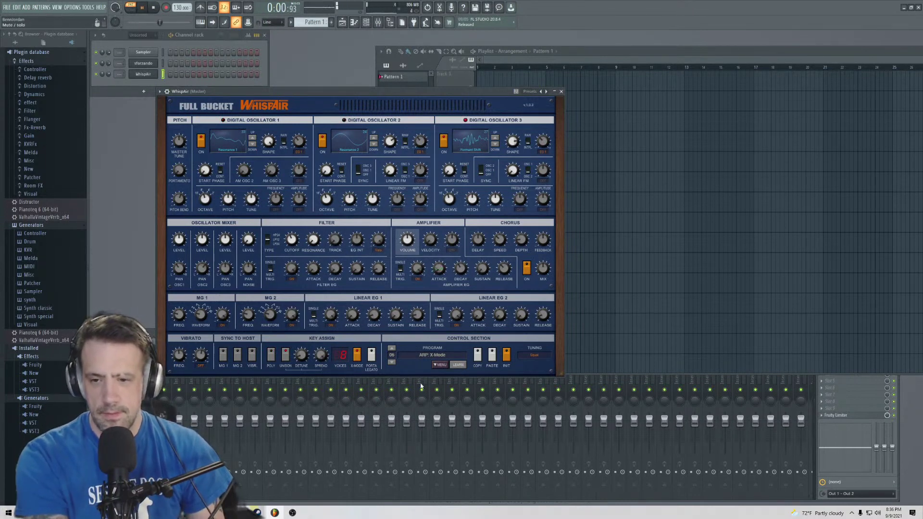
- Step WhispAir onward through its programs to SFX: Glitter and back one to ARP: Sequencer Ping
left_click(393, 349)
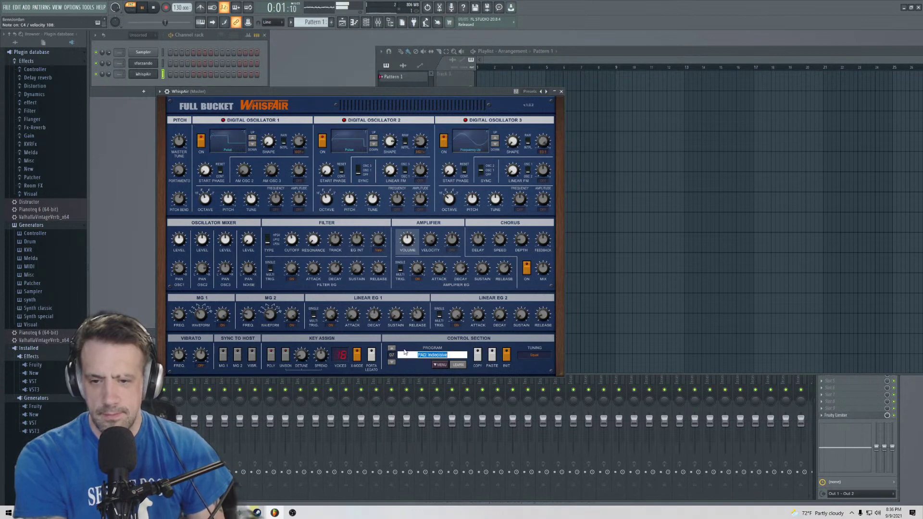
left_click(393, 349)
left_click(392, 349)
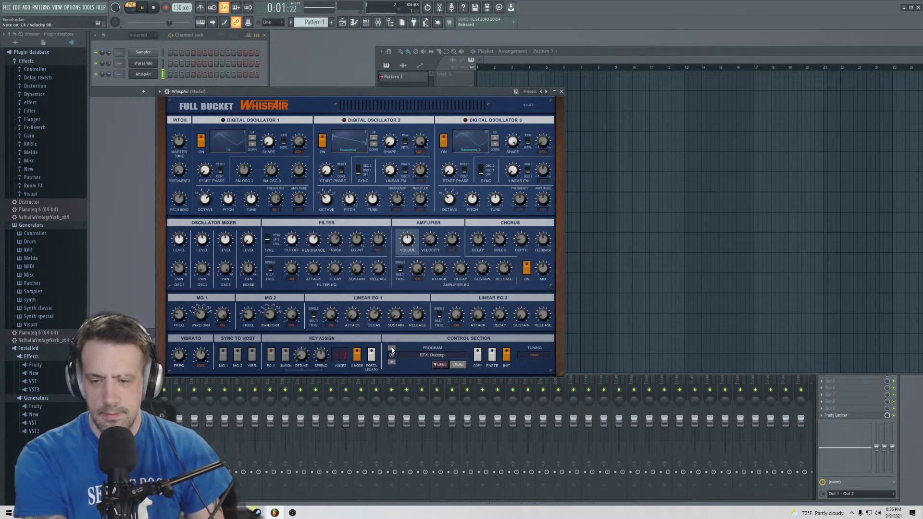
left_click(393, 348)
left_click(392, 348)
left_click(393, 349)
left_click(392, 348)
left_click(392, 349)
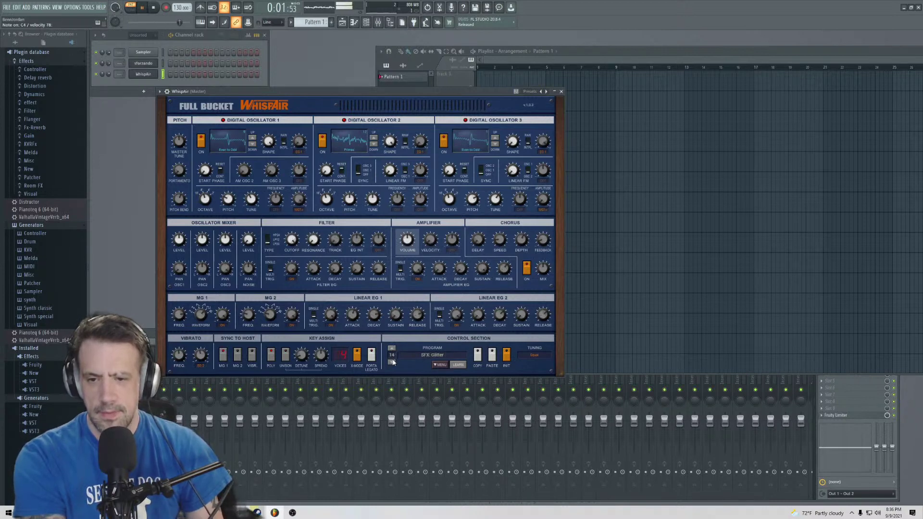
left_click(392, 362)
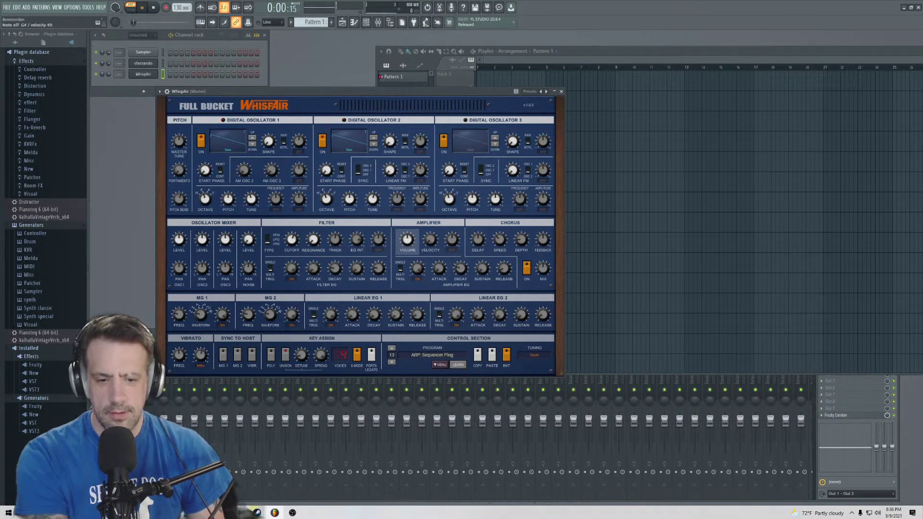
- Switch to the browser, view WhispAir's download page and go back to the Full Bucket Music plug-in list
key("alt+Tab")
left_click(359, 304)
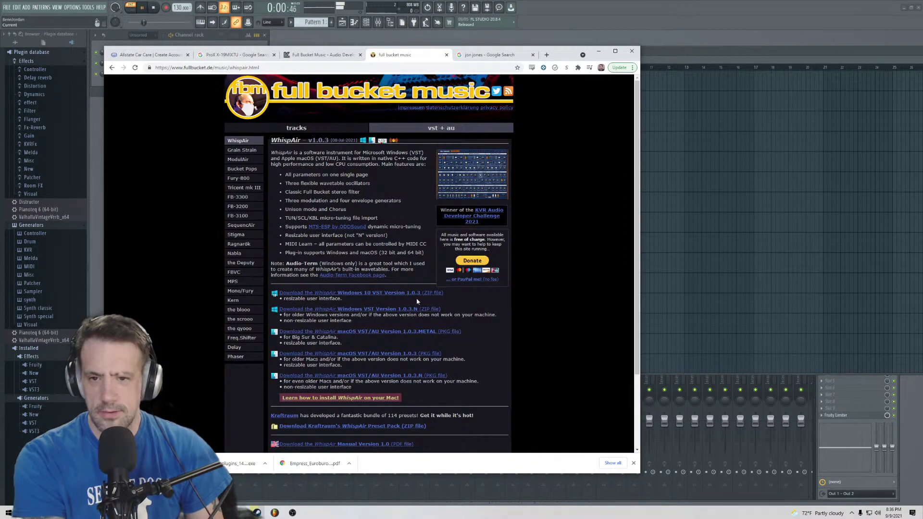
left_click(112, 67)
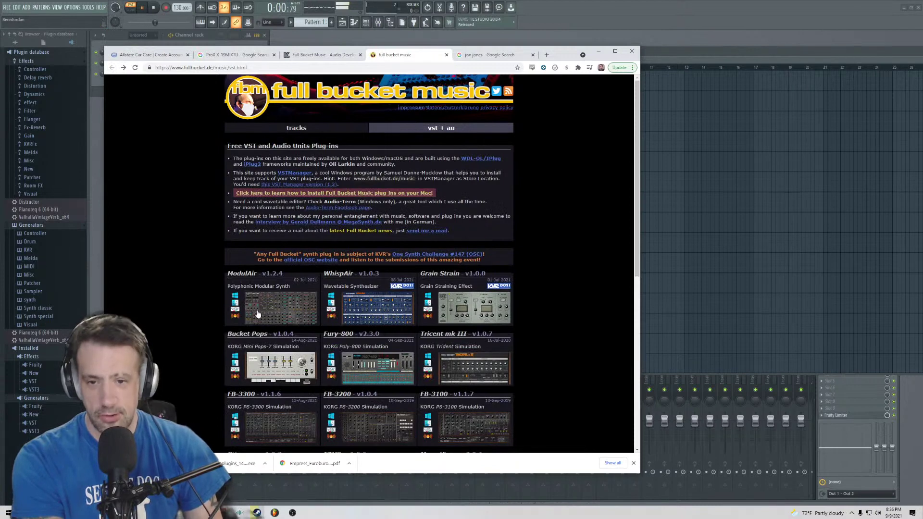
- Return to FL Studio and look through the options of the WhispAir channel and its plug-in window
key("alt+Tab")
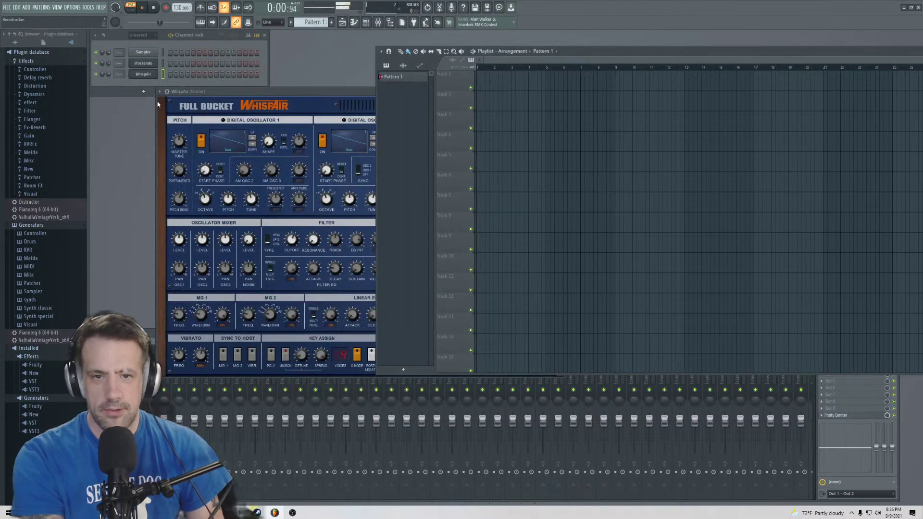
right_click(144, 74)
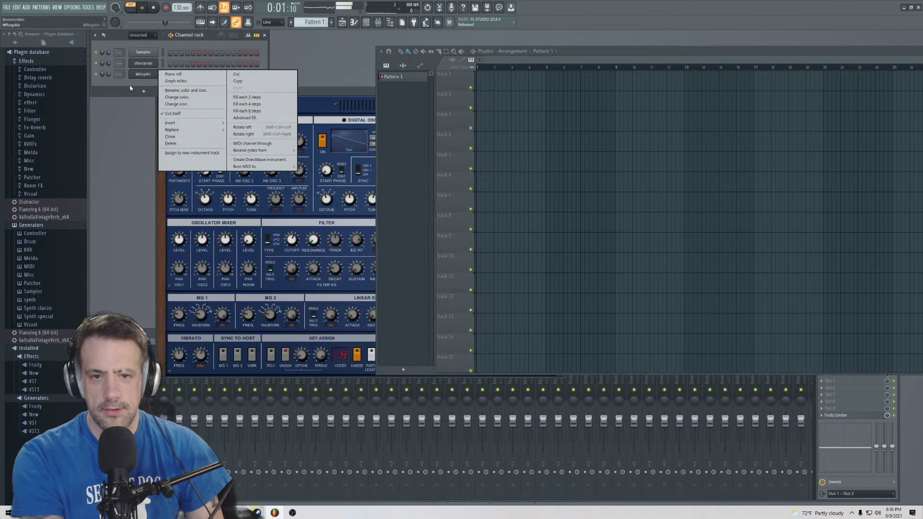
left_click(130, 88)
left_click(186, 106)
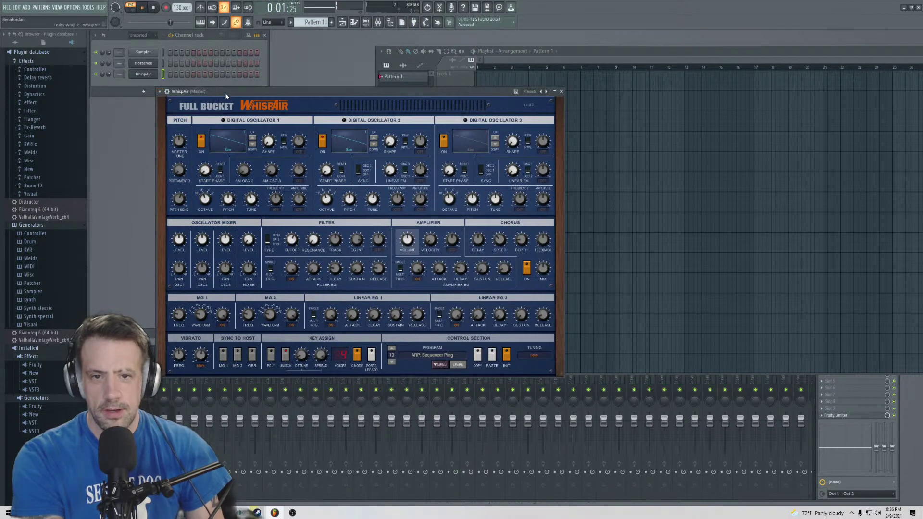
left_click(159, 92)
left_click(159, 92)
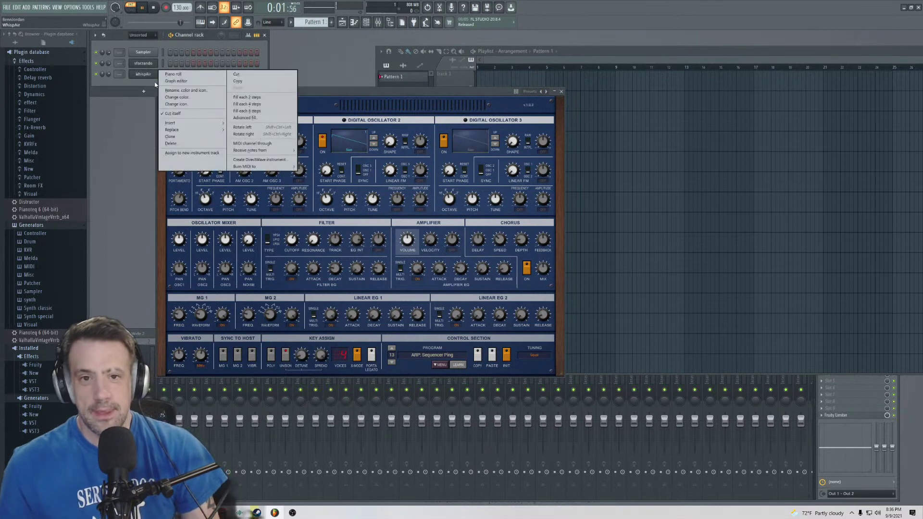
left_click(138, 129)
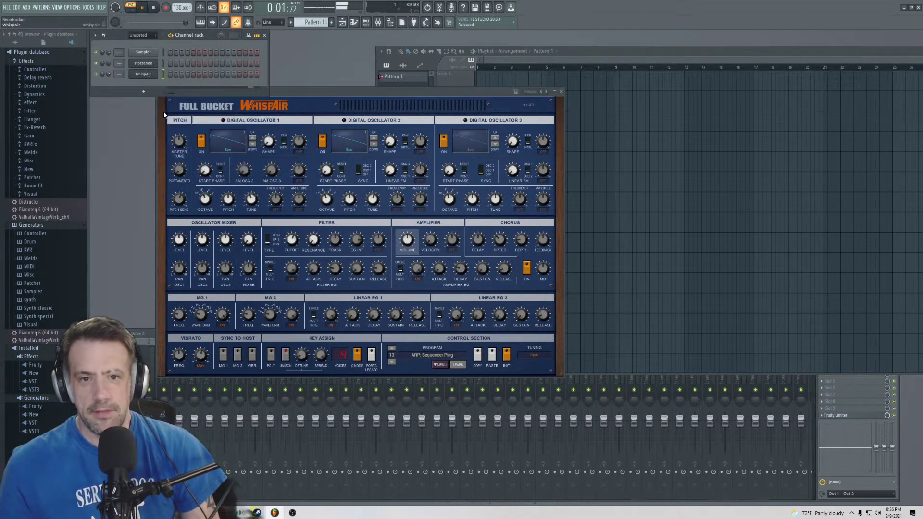
left_click(159, 91)
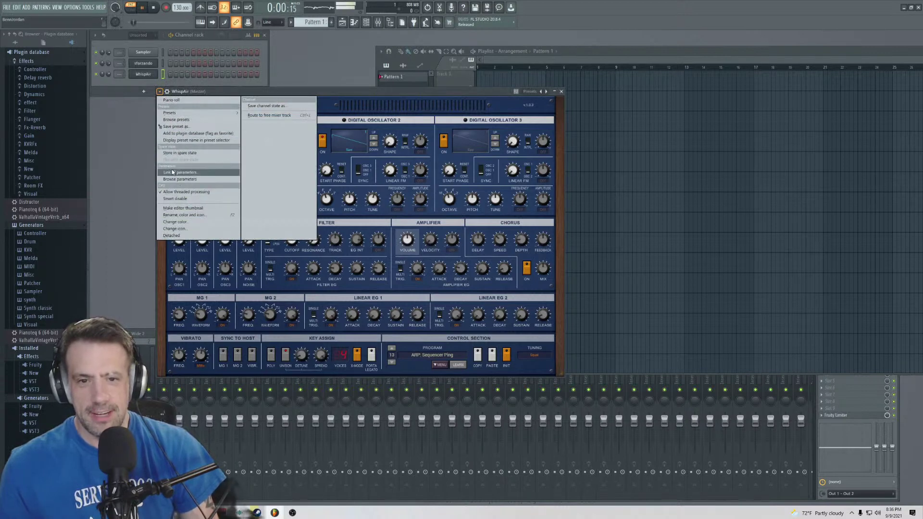
left_click(174, 141)
- Delete the WhispAir channel from the channel rack
right_click(149, 74)
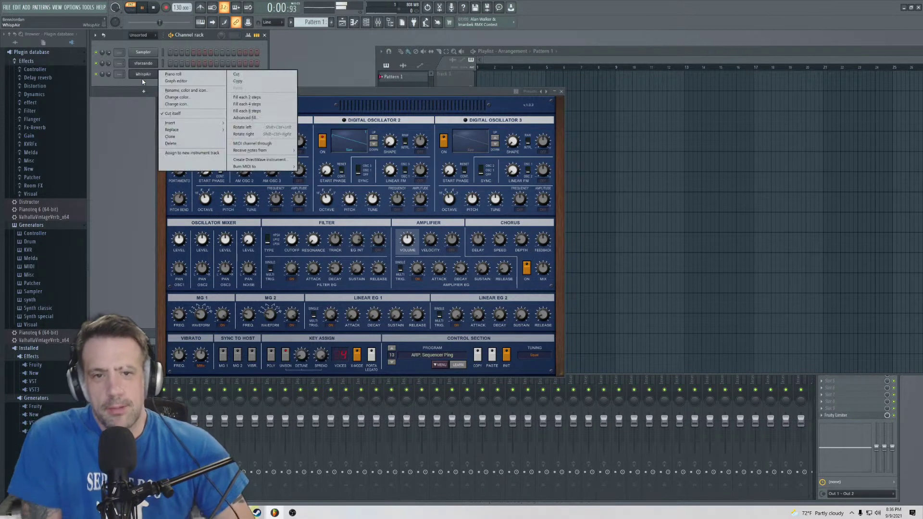
left_click(171, 143)
key("Return")
- Add a Fury800 channel to the channel rack and raise the synth's volume
left_click(143, 80)
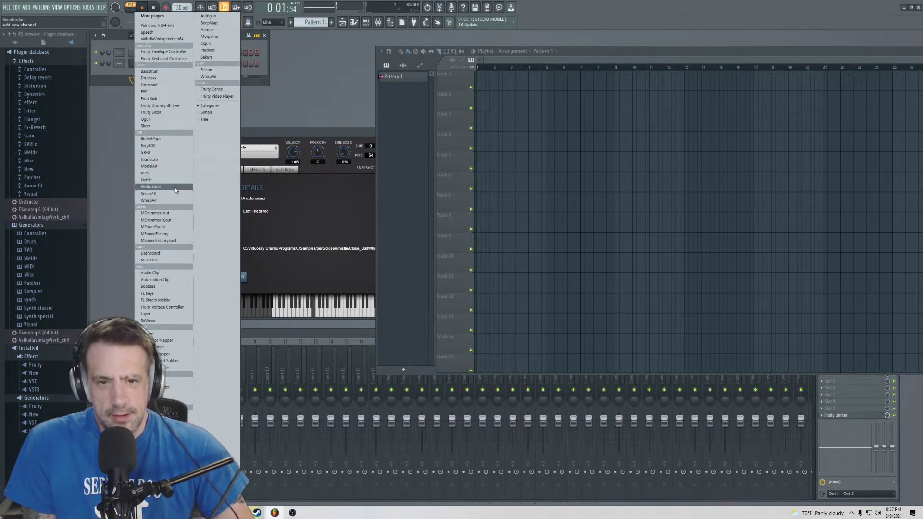
left_click(164, 147)
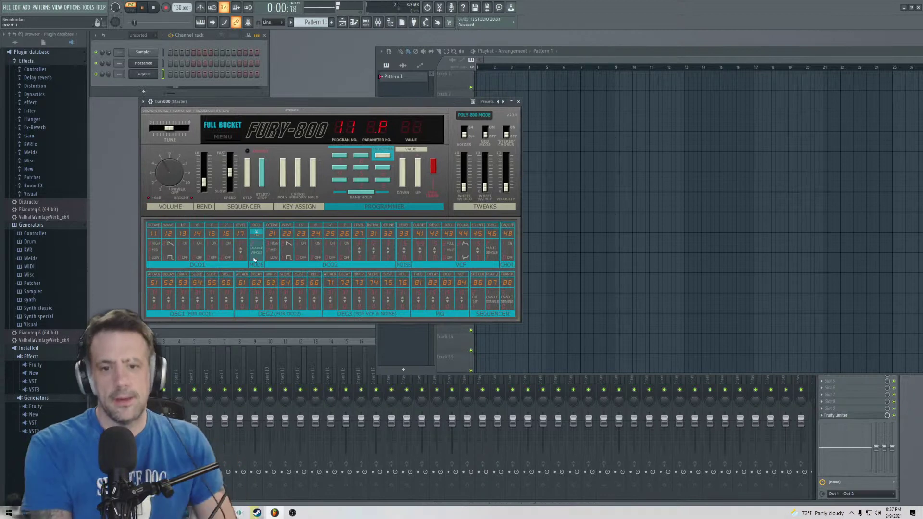
left_click_drag(102, 74, 102, 84)
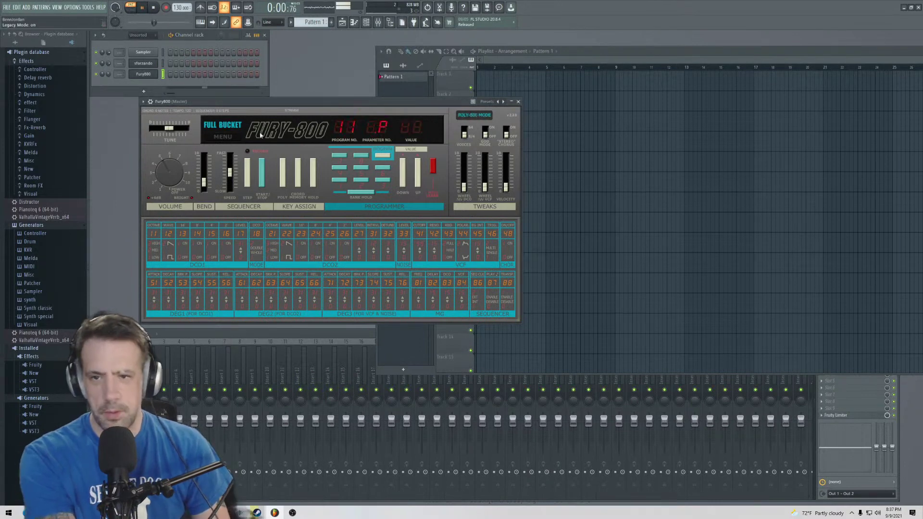
left_click_drag(169, 175, 171, 158)
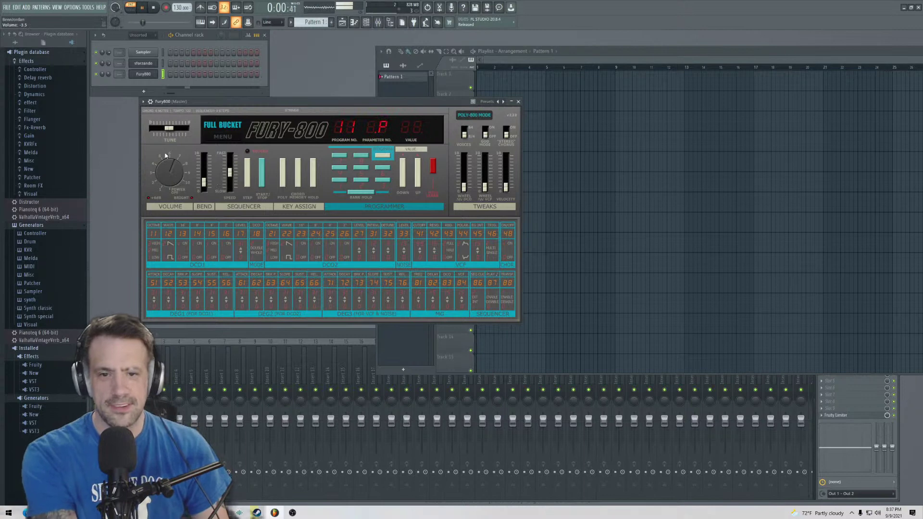
- Set the DCO1 waveform to 02 and the DCO2 level to 31 in the Fury-800
left_click(168, 254)
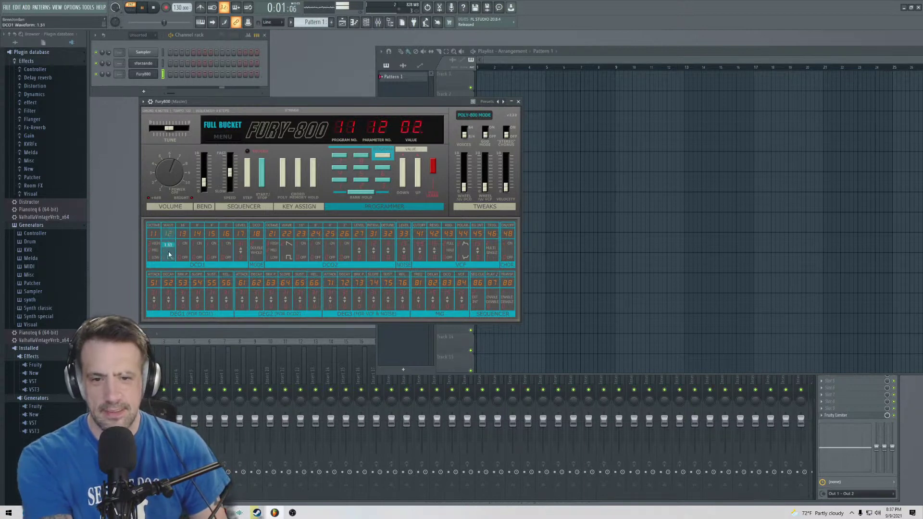
left_click_drag(285, 242, 282, 235)
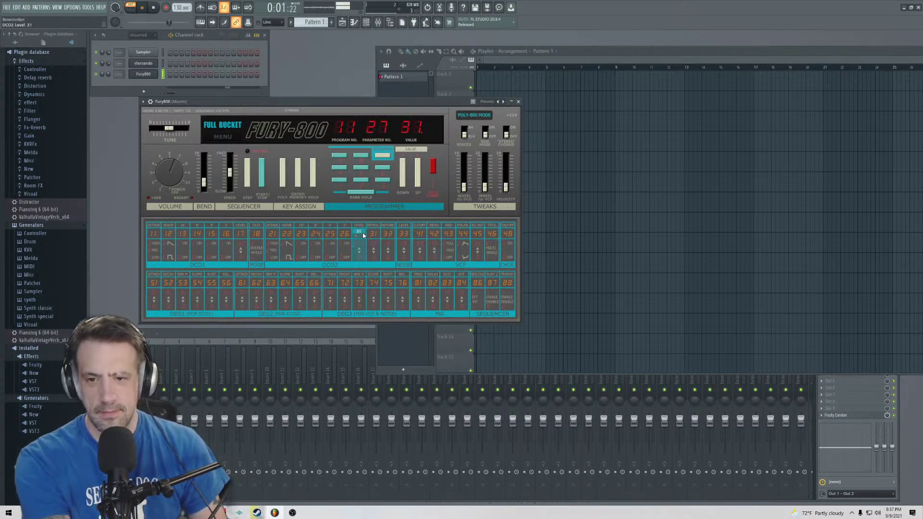
left_click(277, 243)
left_click(275, 248)
left_click(273, 244)
- Set the MG frequency to 10 and the VCF cutoff to 81
left_click_drag(414, 294, 410, 303)
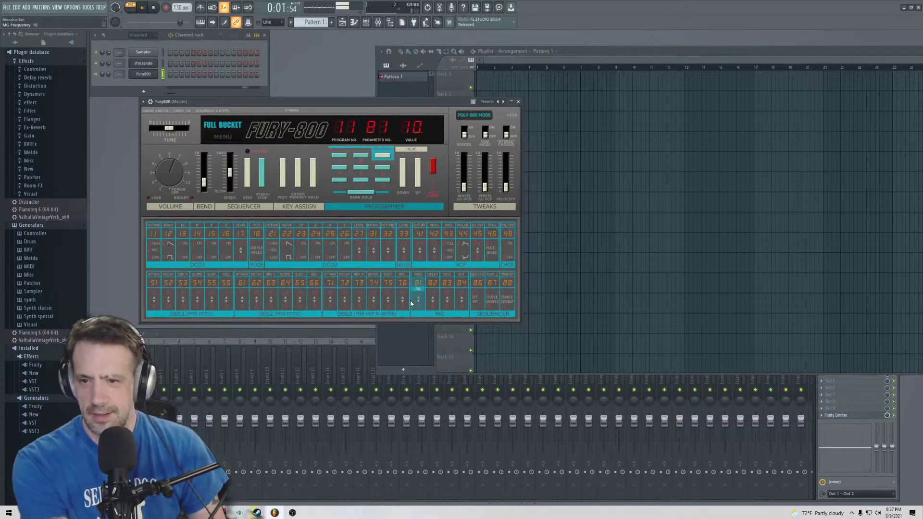
mouse_move(433, 231)
left_mouse_down()
mouse_move(433, 243)
mouse_move(419, 230)
left_mouse_up()
scroll(417, 226, "down", 3)
mouse_move(416, 228)
left_mouse_down()
mouse_move(417, 212)
mouse_move(416, 227)
left_mouse_up()
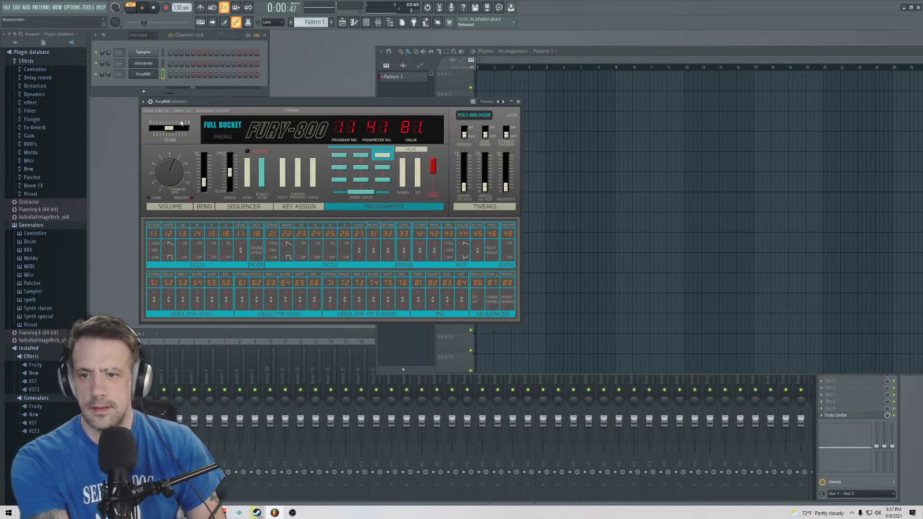
- Load the JAZZ GUITAR preset and step forward through the following presets to SCIENCE STRINGS
left_click(486, 102)
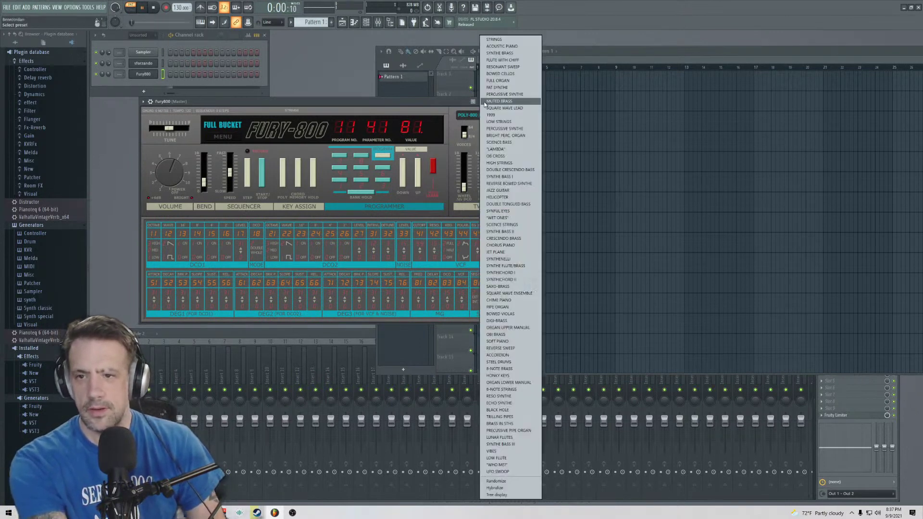
left_click(498, 190)
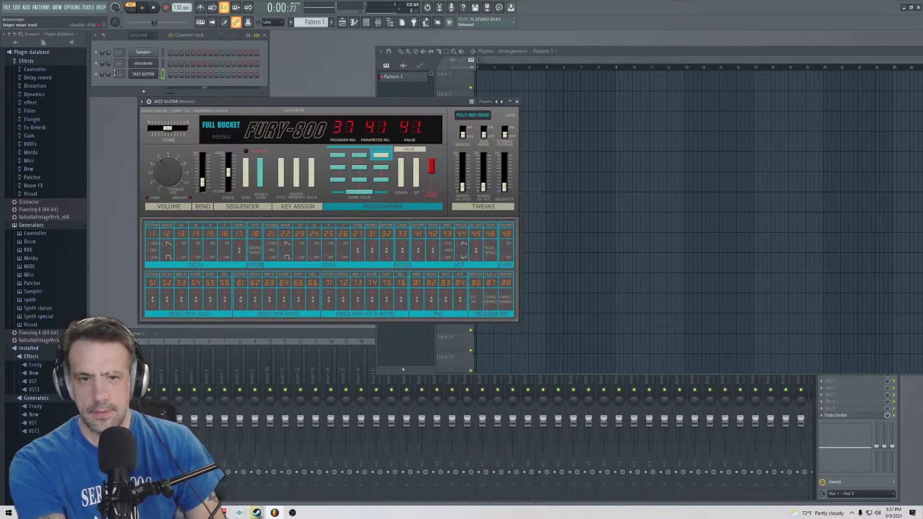
left_click(503, 102)
left_click(503, 102)
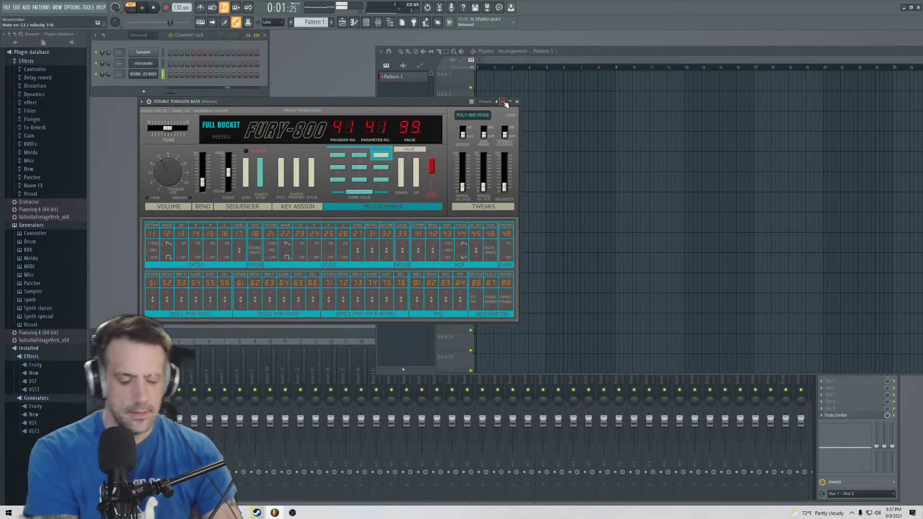
left_click(503, 102)
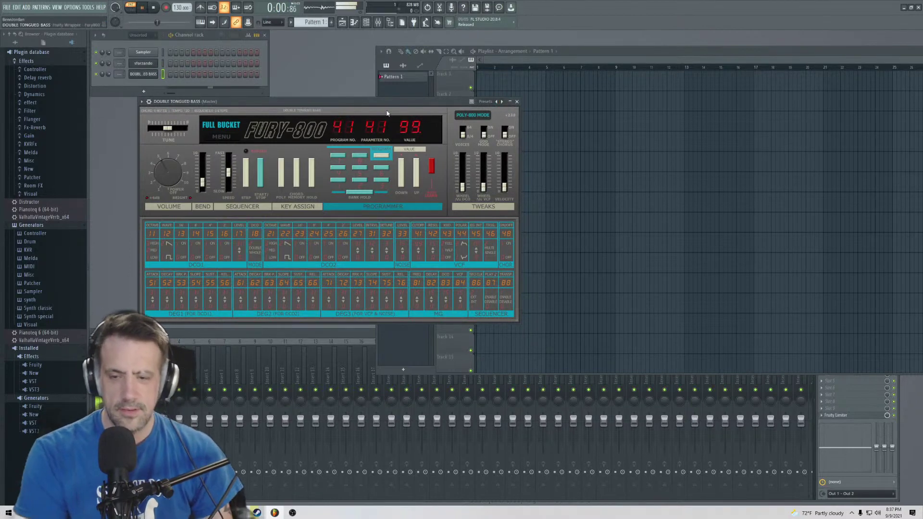
left_click(502, 102)
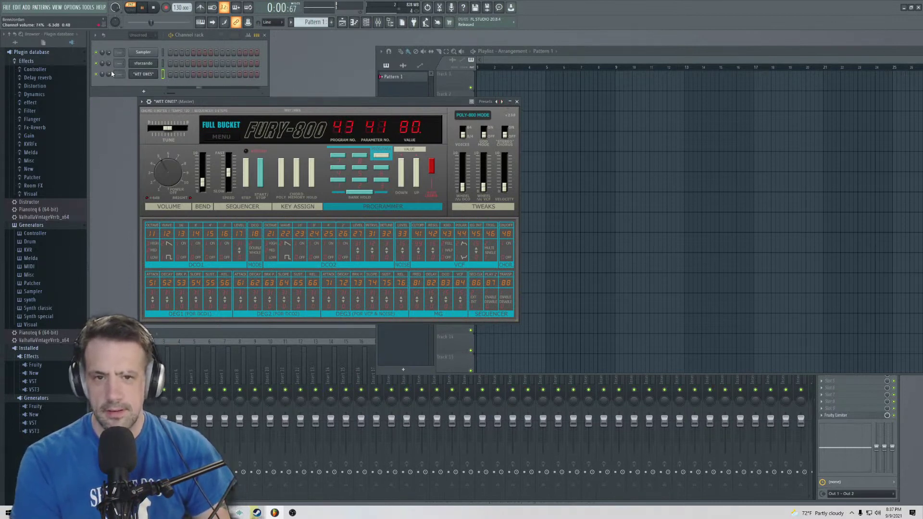
left_click(502, 102)
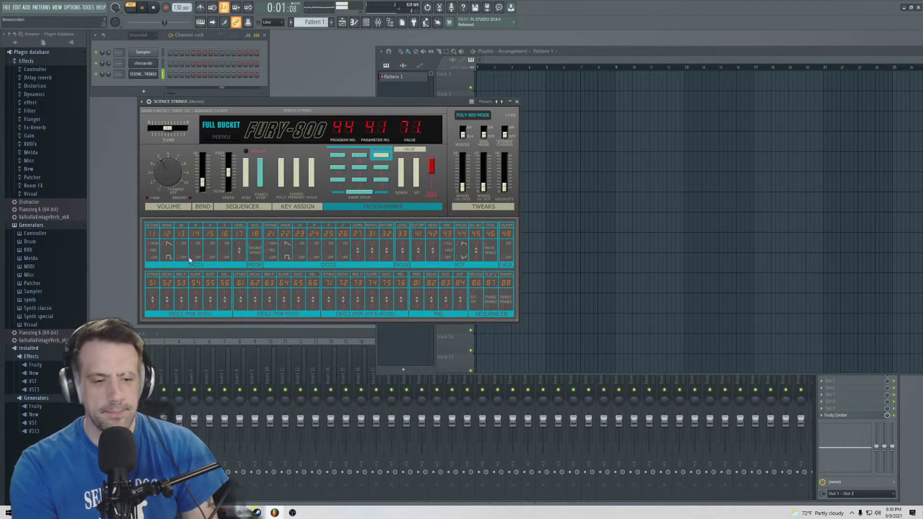
- Step back through the presets to JAZZ GUITAR
left_click(497, 103)
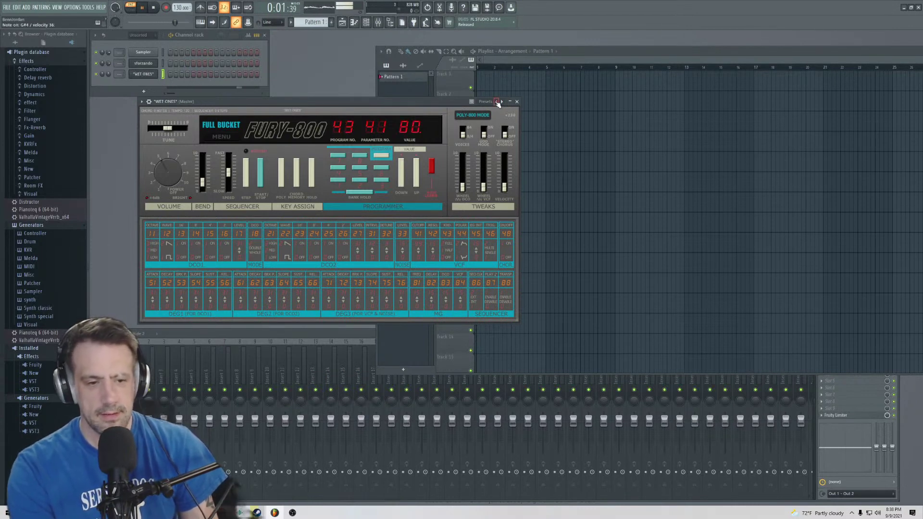
left_click(498, 102)
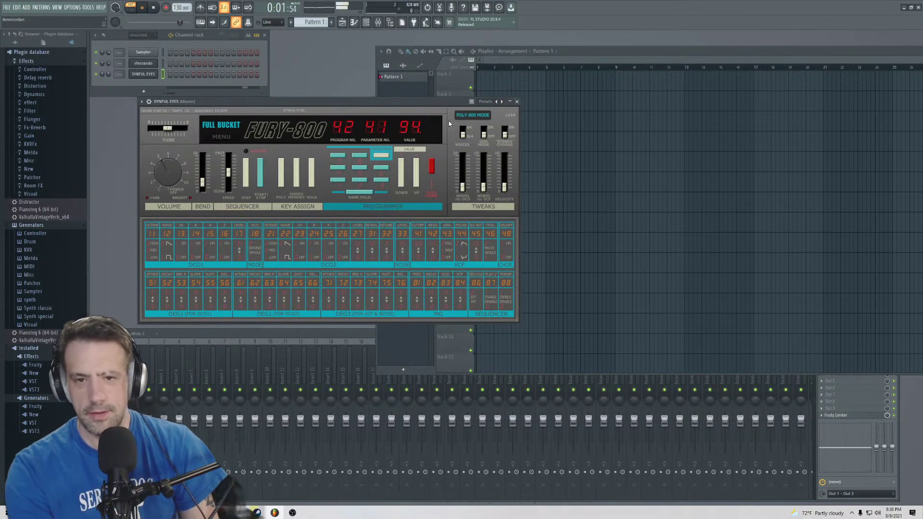
left_click(497, 102)
left_click(497, 102)
left_click(497, 102)
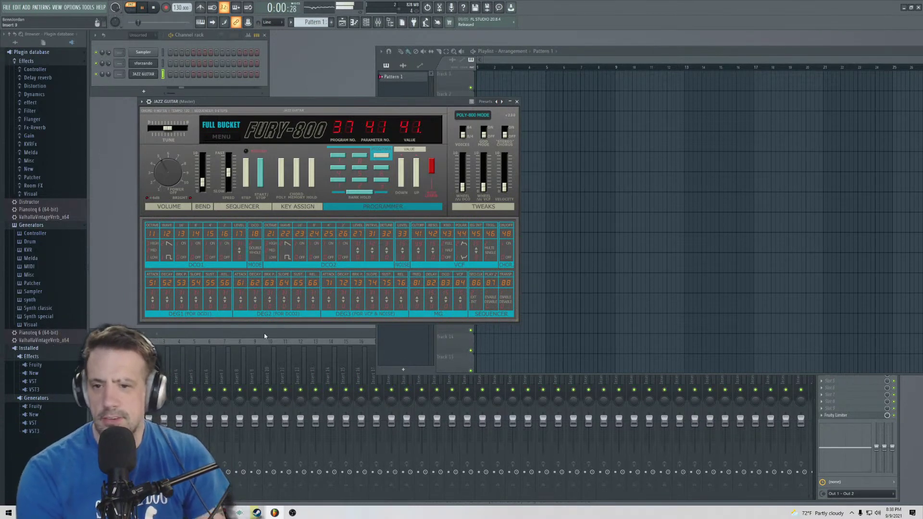
- Set the DEG3 sustain to 29 and the DEG1 release to 25
mouse_move(339, 255)
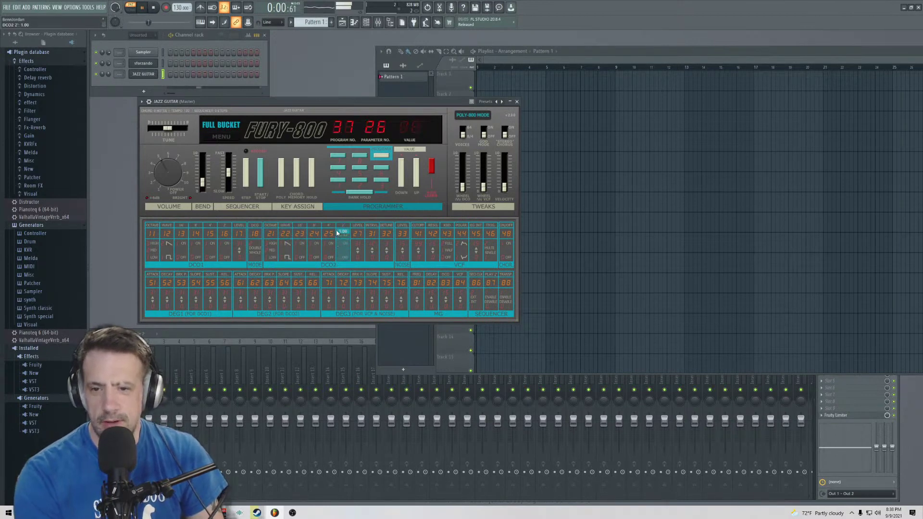
mouse_move(397, 282)
left_click_drag(397, 283, 383, 270)
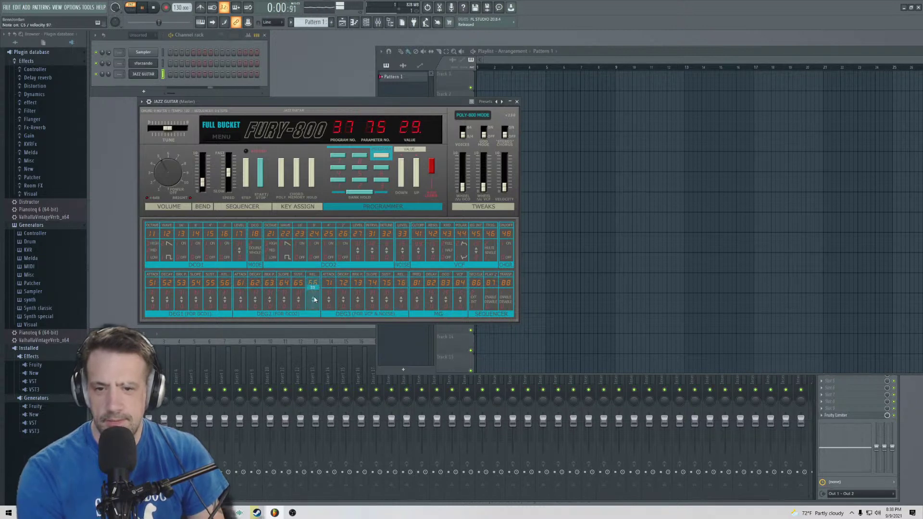
mouse_move(224, 294)
left_click_drag(224, 276, 223, 282)
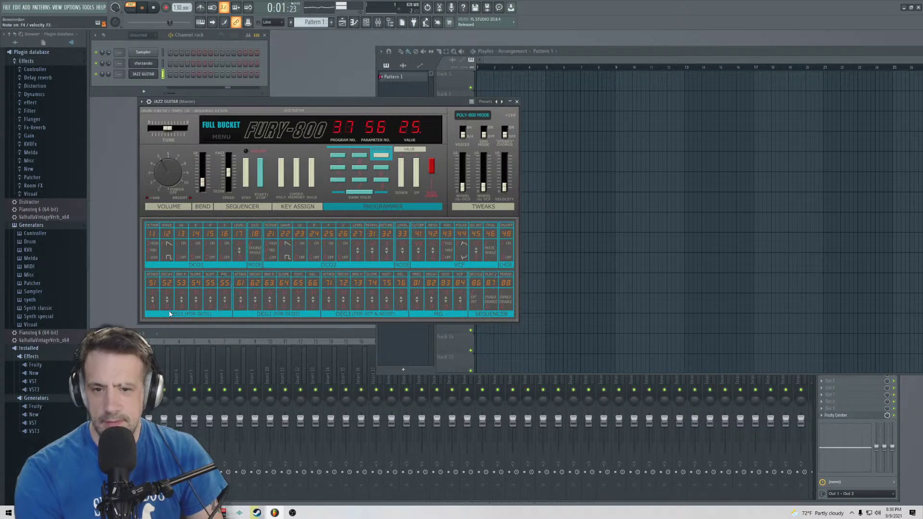
- Adjust the DEG1 envelope, setting its break point to 23 and its release to 20
mouse_move(186, 292)
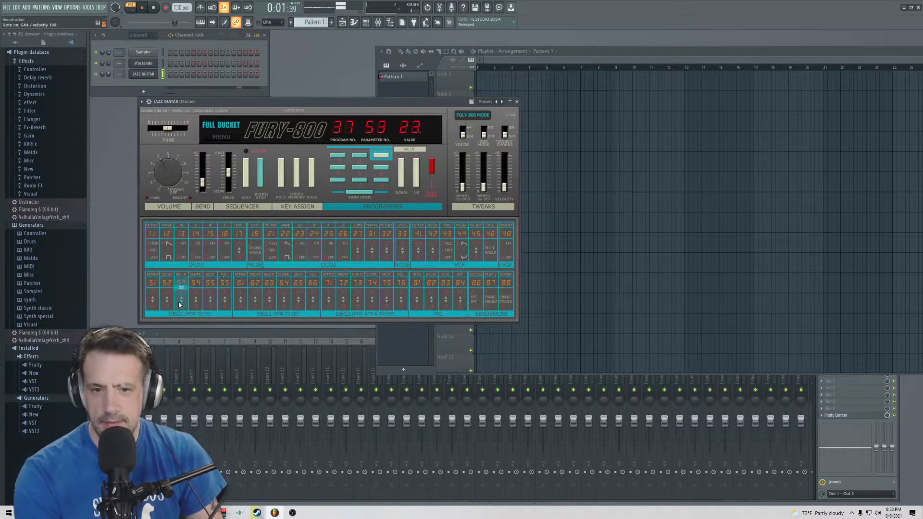
left_click_drag(152, 298, 224, 290)
mouse_move(166, 292)
mouse_move(387, 298)
mouse_move(435, 289)
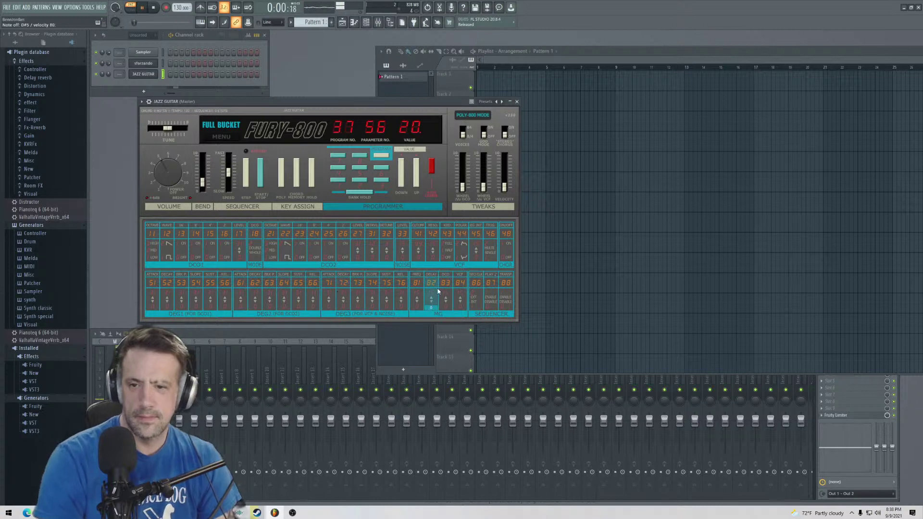
- Set the noise level to 11 and the VCF cutoff to 68
mouse_move(401, 259)
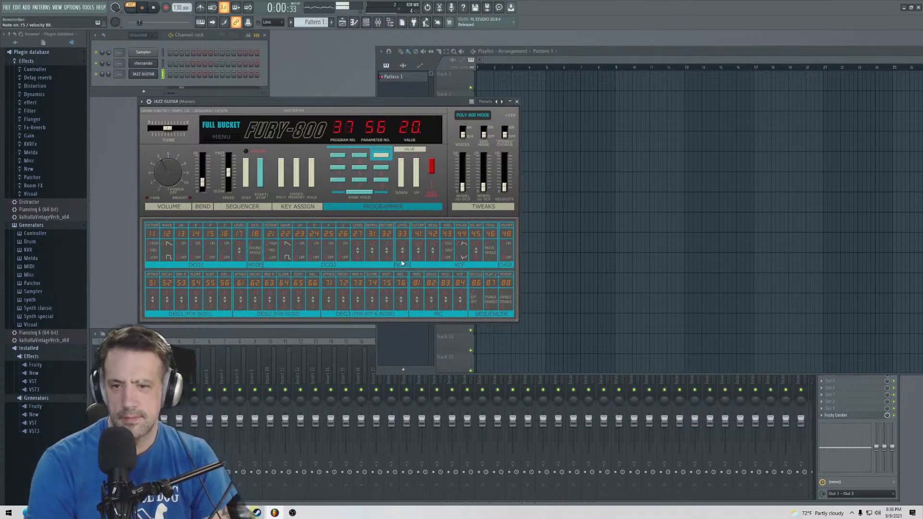
left_click_drag(401, 259, 401, 229)
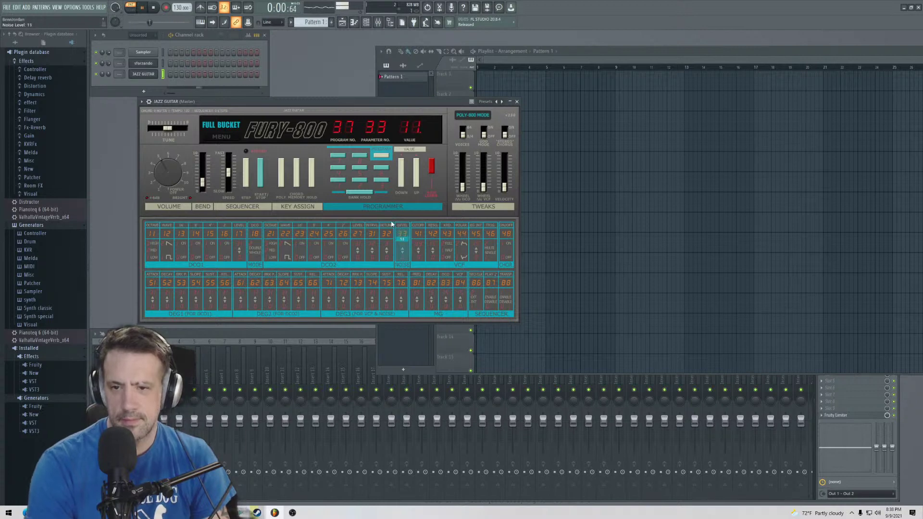
left_click(416, 248)
mouse_move(416, 248)
left_mouse_down()
mouse_move(415, 229)
mouse_move(430, 251)
mouse_move(421, 246)
left_mouse_up()
scroll(417, 244, "up", 1)
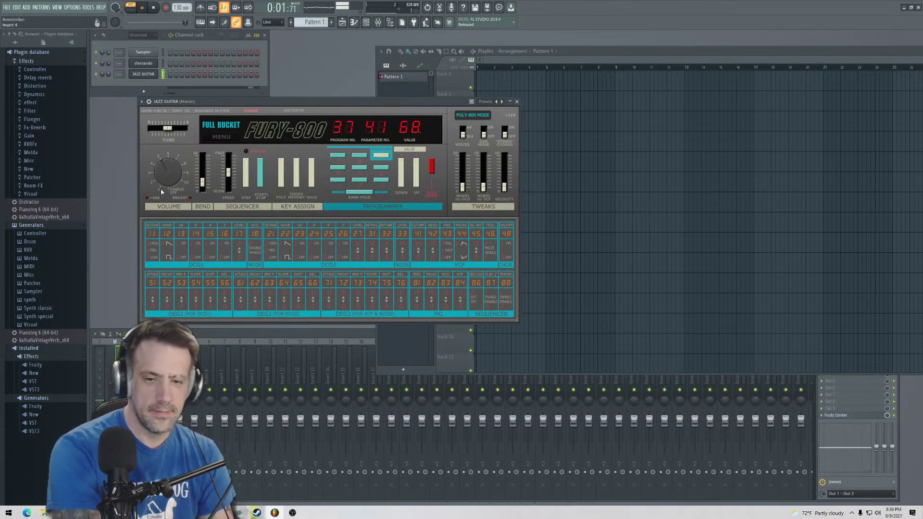
- Select the master mixer track and erase the current sequence in the Fury-800's sequencer
left_click(109, 375)
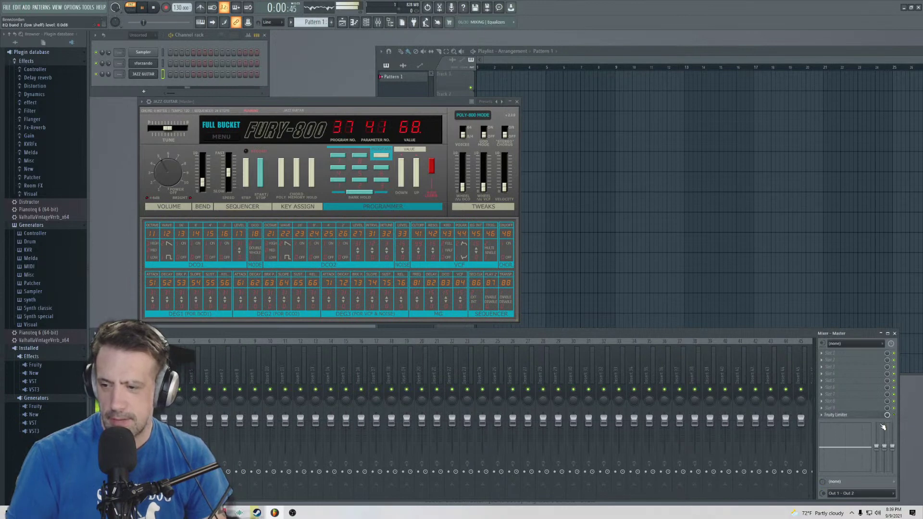
left_click(133, 365)
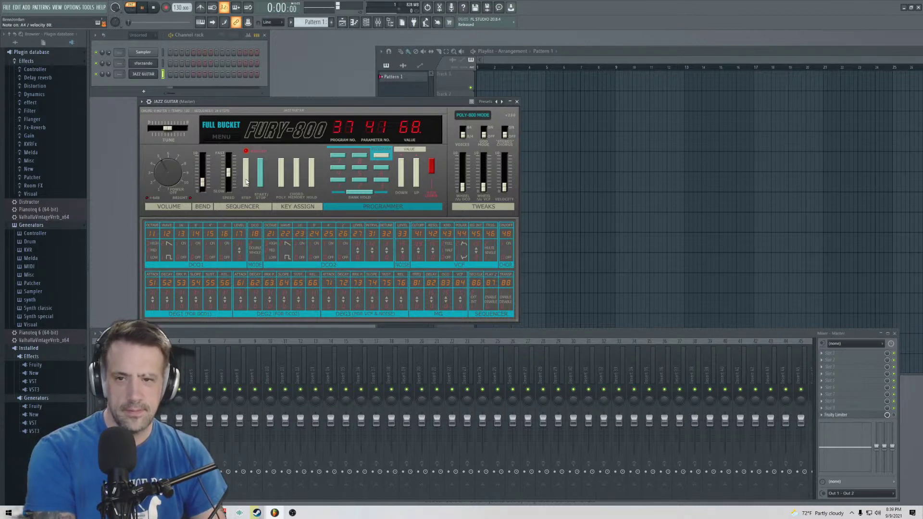
left_click(259, 185)
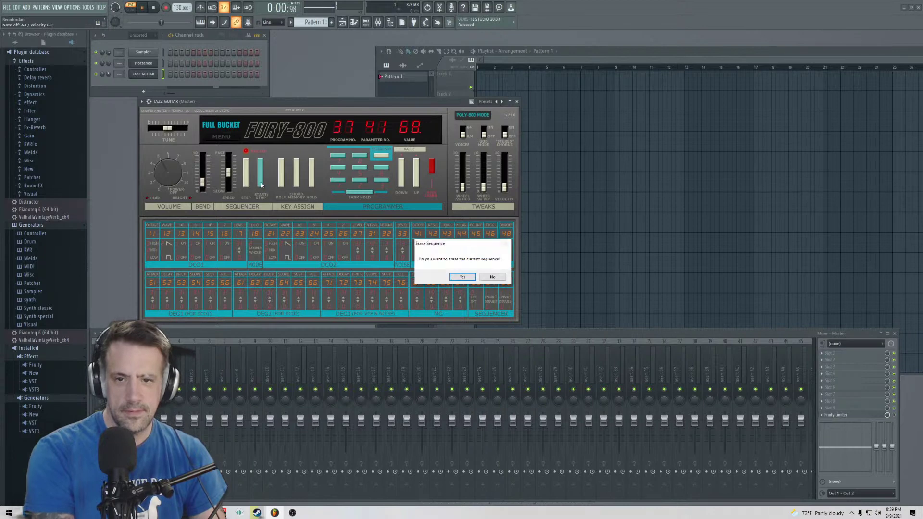
left_click(455, 277)
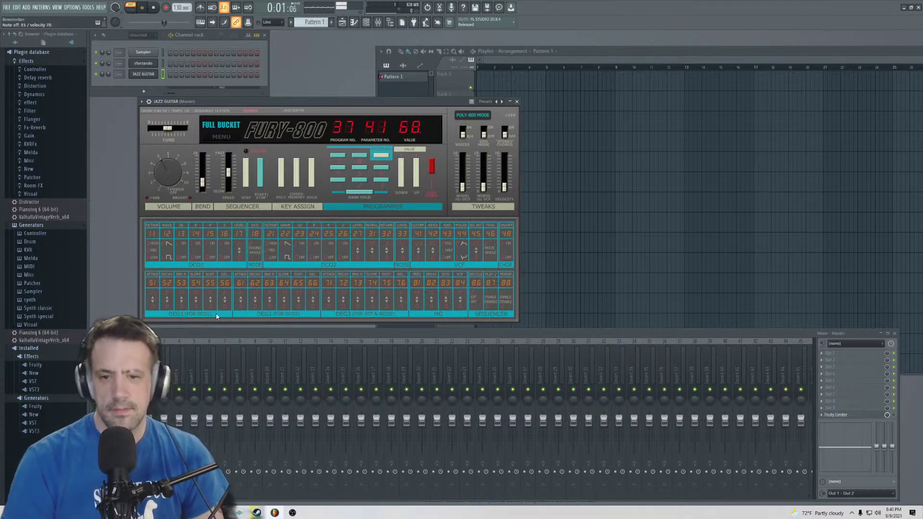
- Reshape the envelopes with DEG2 release 10, DEG1 release 25, DEG1 sustain 10 and DEG3 sustain 13
left_click_drag(312, 291, 309, 307)
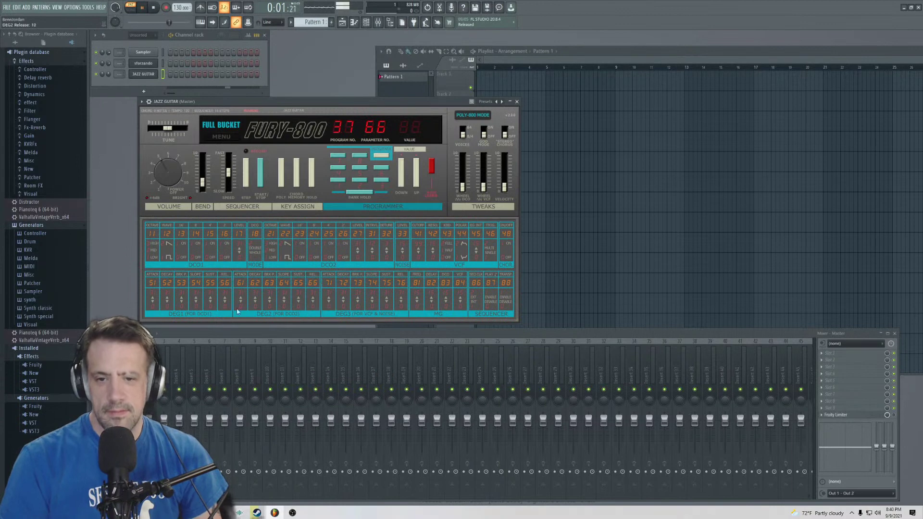
left_click_drag(224, 297, 224, 294)
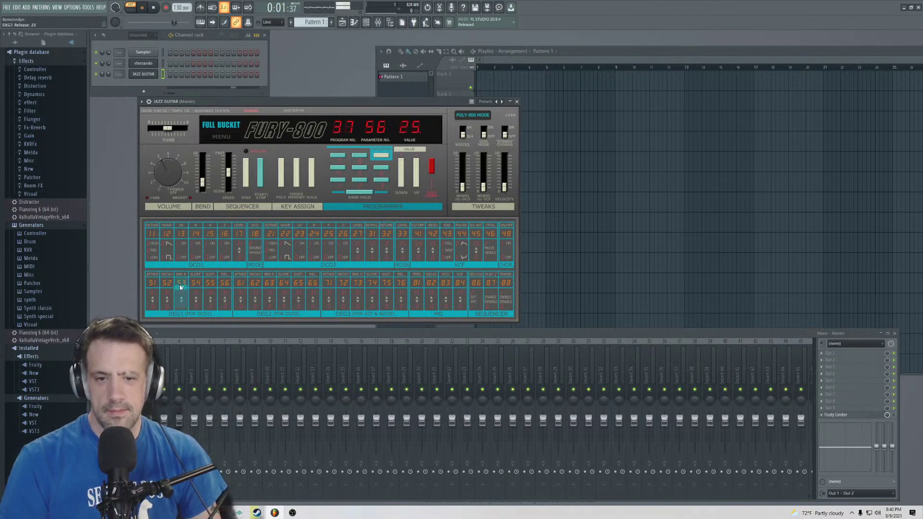
left_click_drag(167, 291, 210, 306)
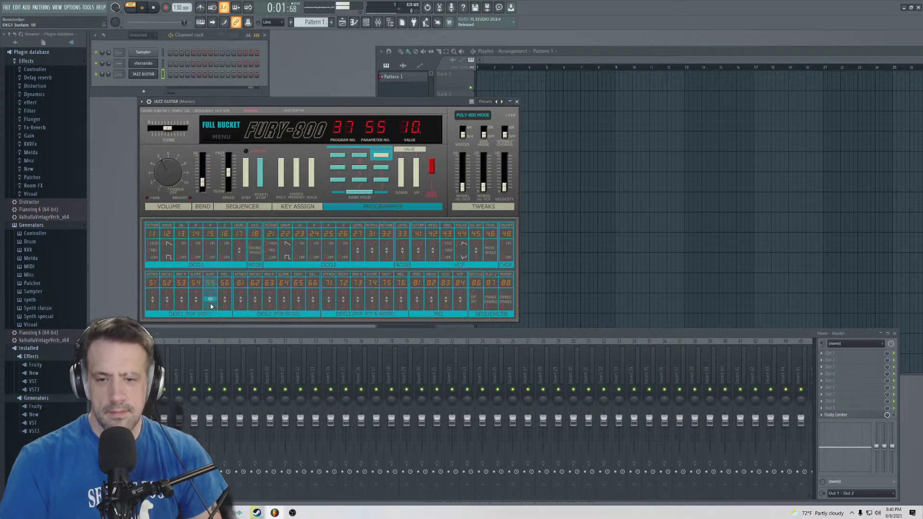
left_click_drag(387, 291, 385, 302)
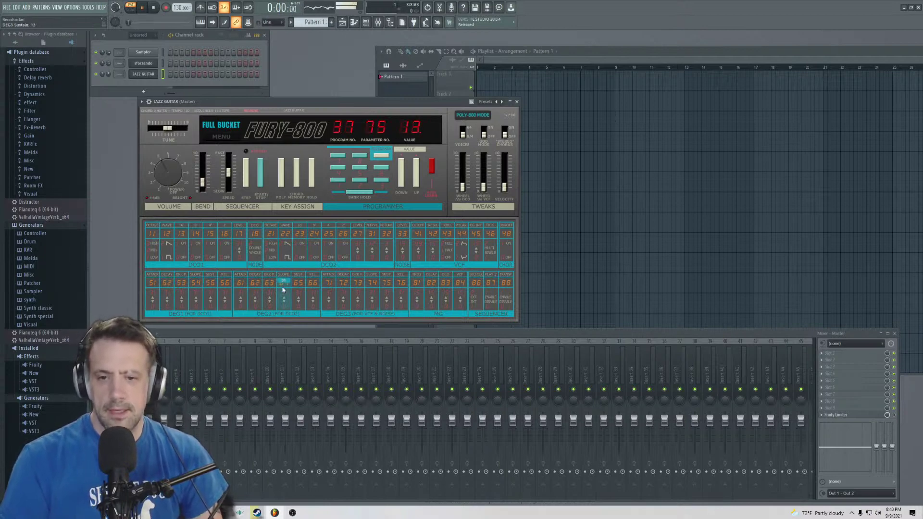
- Route the JAZZ GUITAR channel to mixer insert 2
left_click(133, 368)
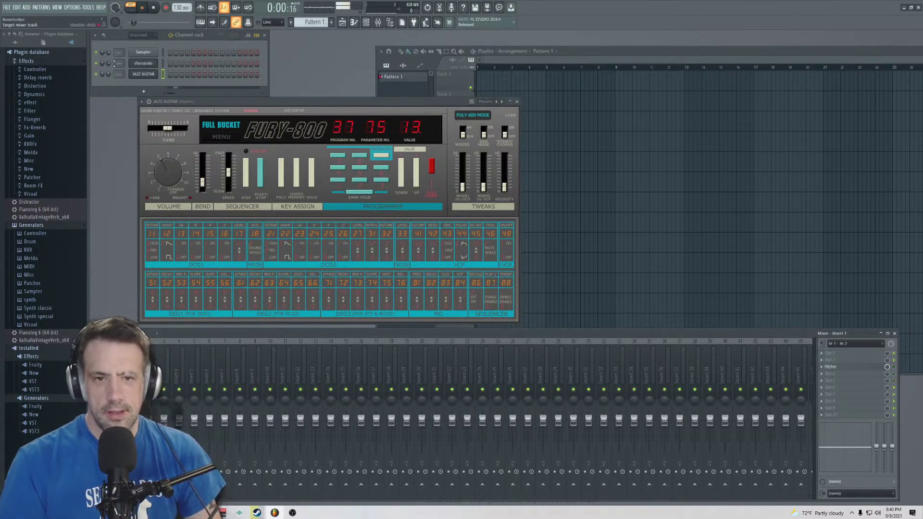
scroll(120, 73, "up", 2)
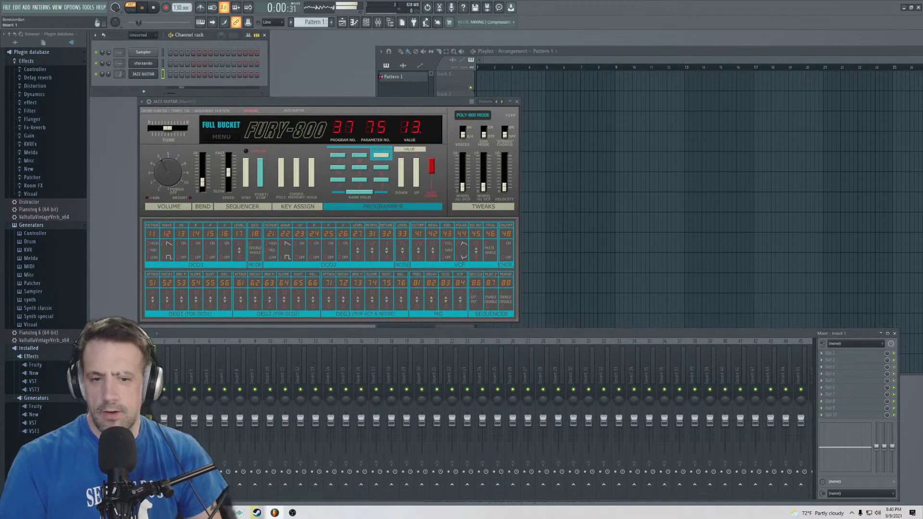
- Load the OrilRiver reverb in slot 5 of insert 2 and set its decay time to 10.49 seconds
left_click(819, 381)
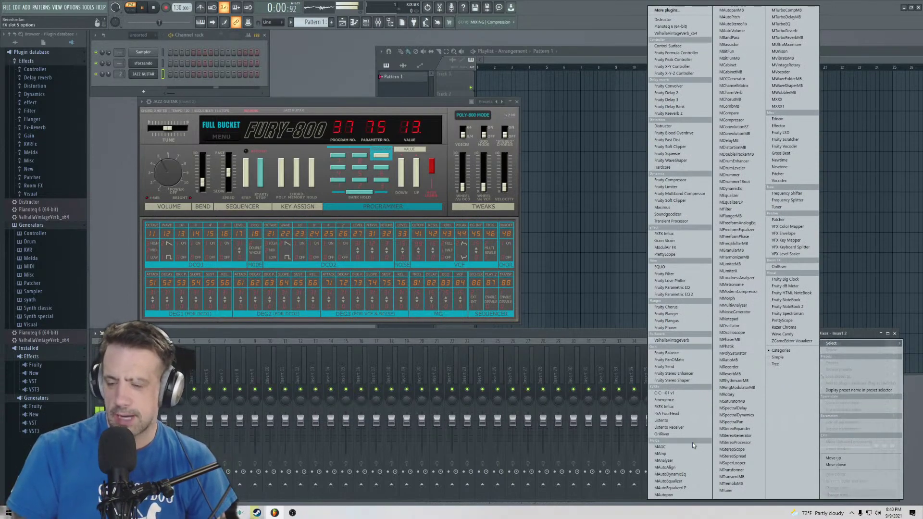
left_click(670, 435)
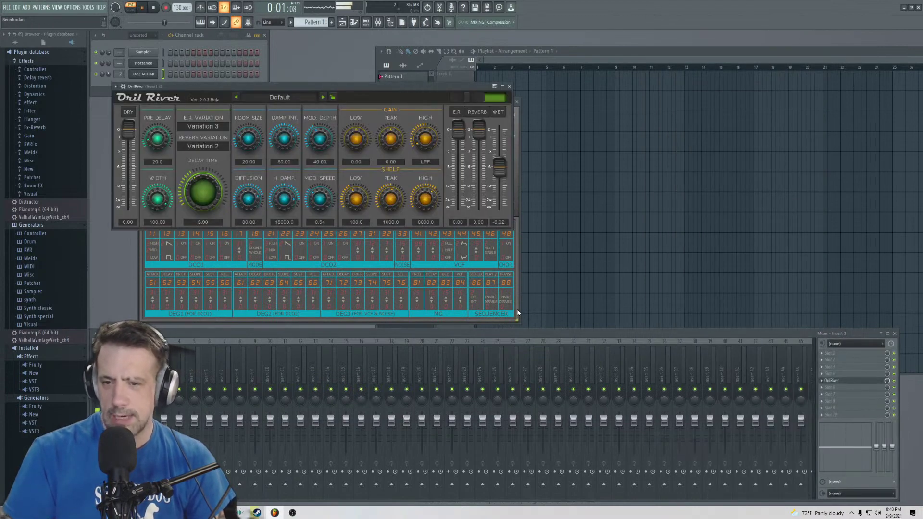
left_click_drag(287, 224, 540, 183)
mouse_move(456, 151)
left_mouse_down()
mouse_move(456, 125)
mouse_move(445, 163)
left_mouse_up()
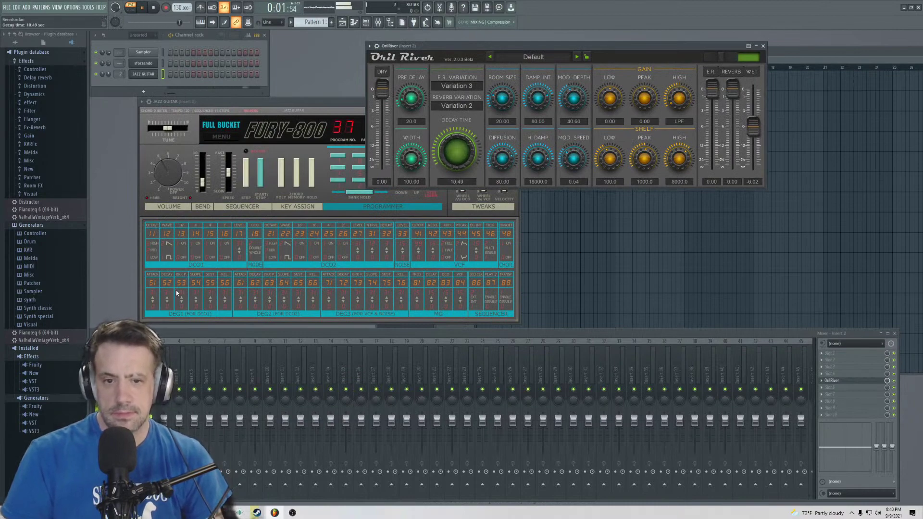
- Adjust the Fury-800's DEG2 decay, set the DEG3 decay to 2 and set DCO1 parameter 15 to 1
left_click_drag(195, 284, 170, 305)
left_click_drag(255, 288, 255, 294)
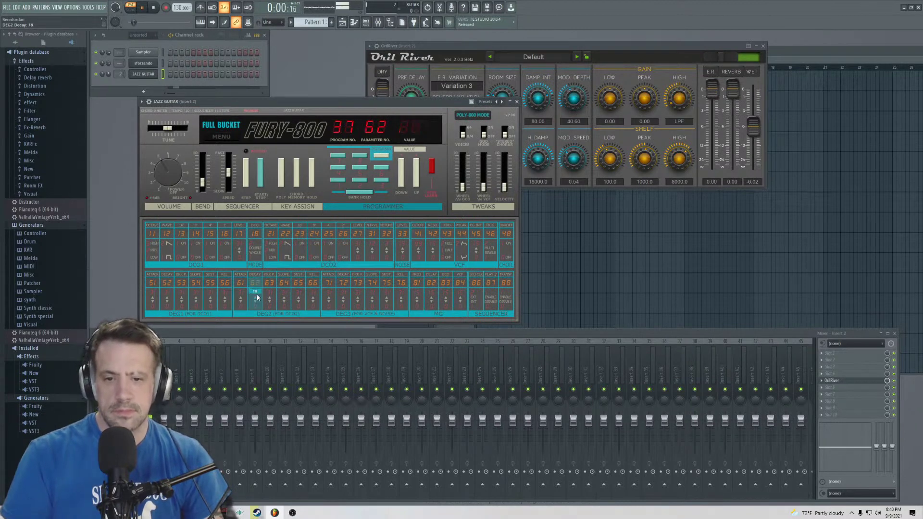
left_click_drag(343, 288, 344, 306)
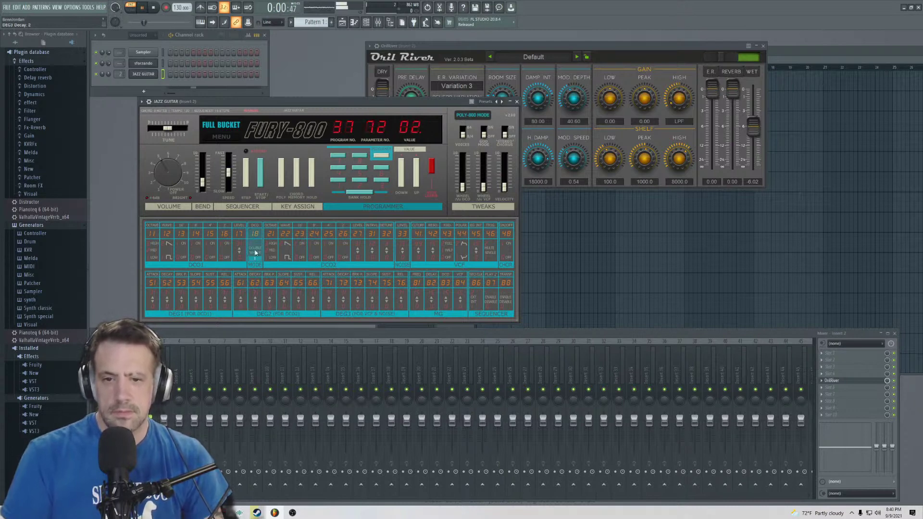
left_click(223, 246)
left_click(213, 259)
left_click(213, 259)
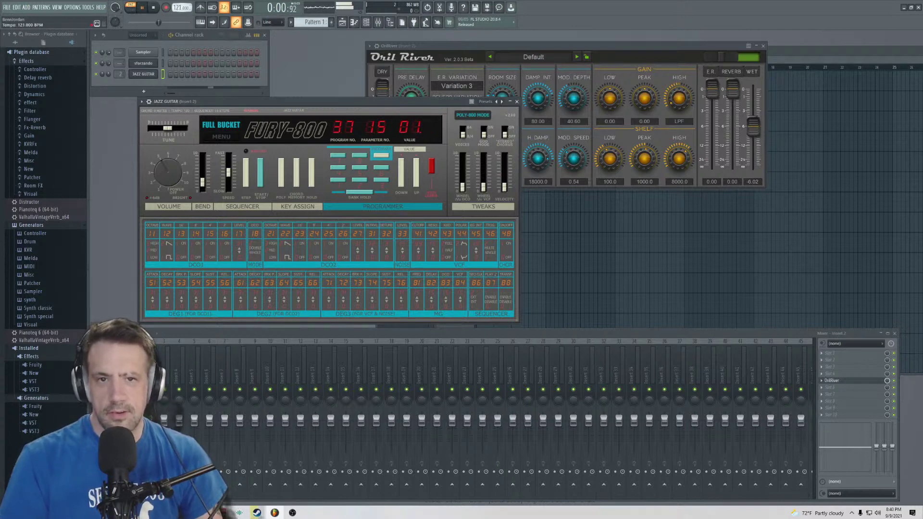
- Lower the project tempo to 118 BPM and set the Fury-800's DEG1 attack to 0
scroll(177, 9, "down", 2)
scroll(177, 9, "down", 10)
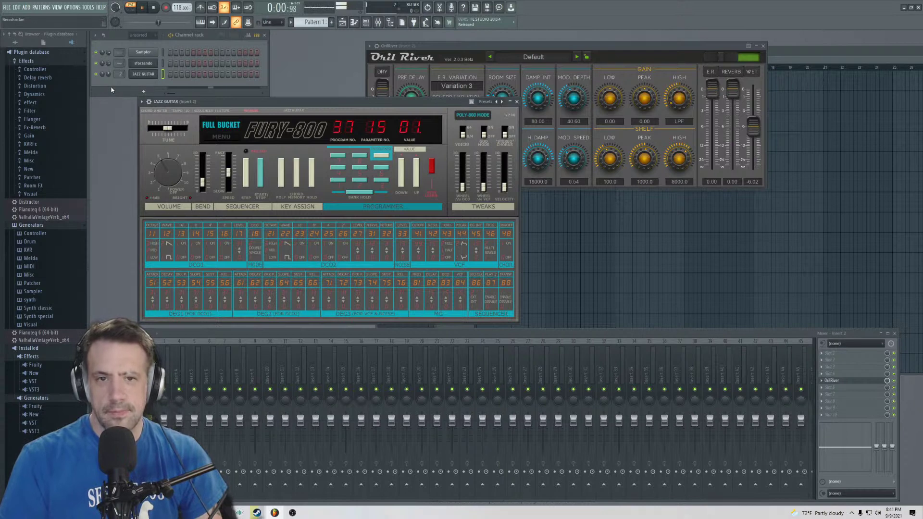
left_click_drag(155, 313, 171, 321)
- Reduce the OrilRiver reverb's width and set its decay time to 11.82 seconds
left_click(587, 143)
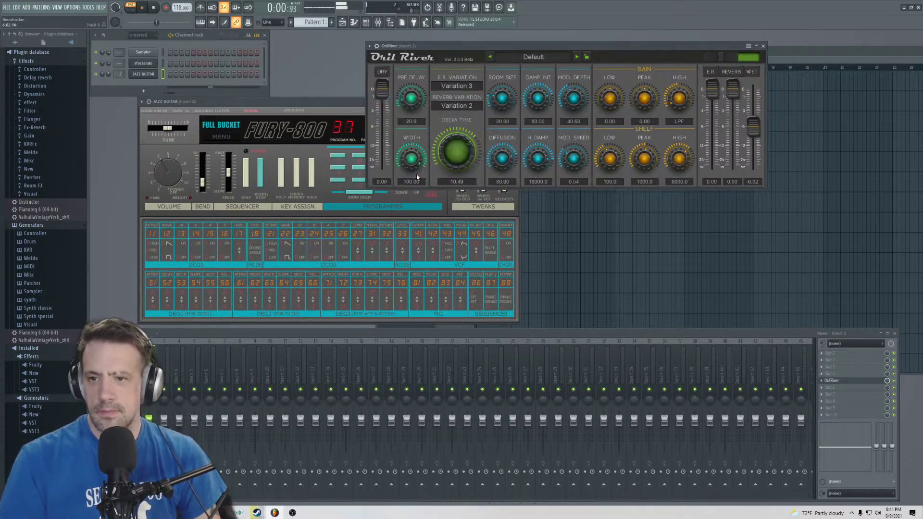
left_click_drag(408, 161, 409, 169)
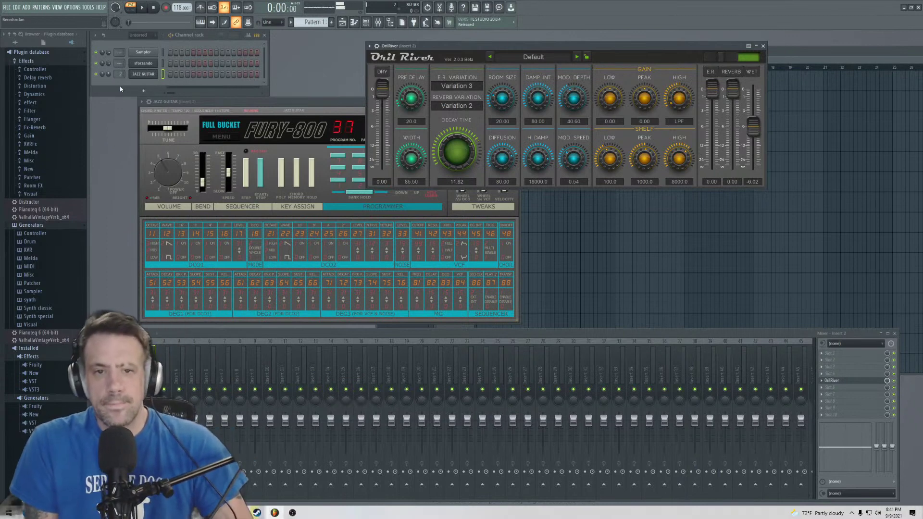
key("space")
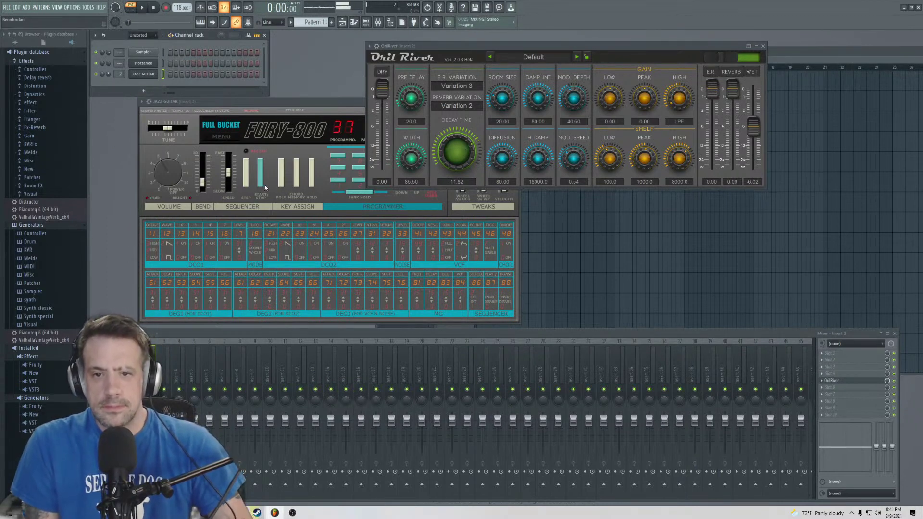
left_click(270, 201)
- Add a GR-8 synth channel to the channel rack and load its Bass: Aboriginal preset
left_click(143, 90)
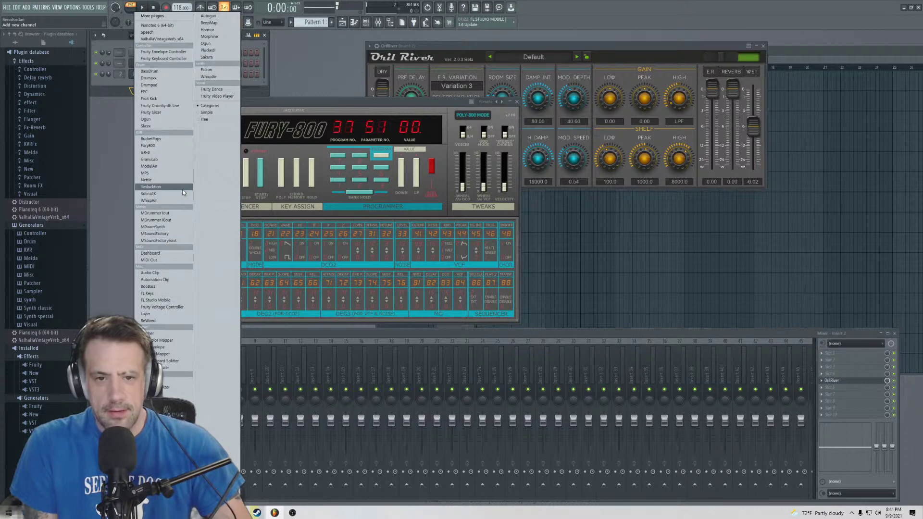
left_click(158, 152)
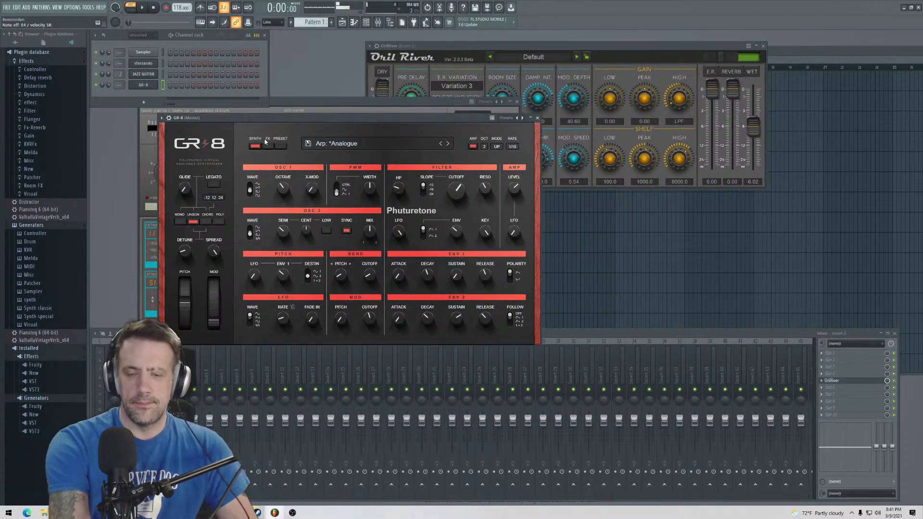
left_click(329, 144)
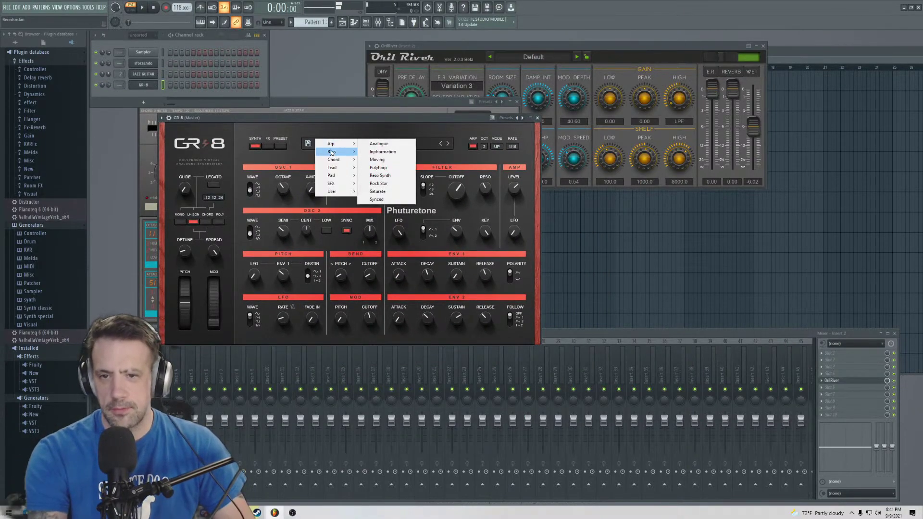
mouse_move(332, 151)
left_click(380, 152)
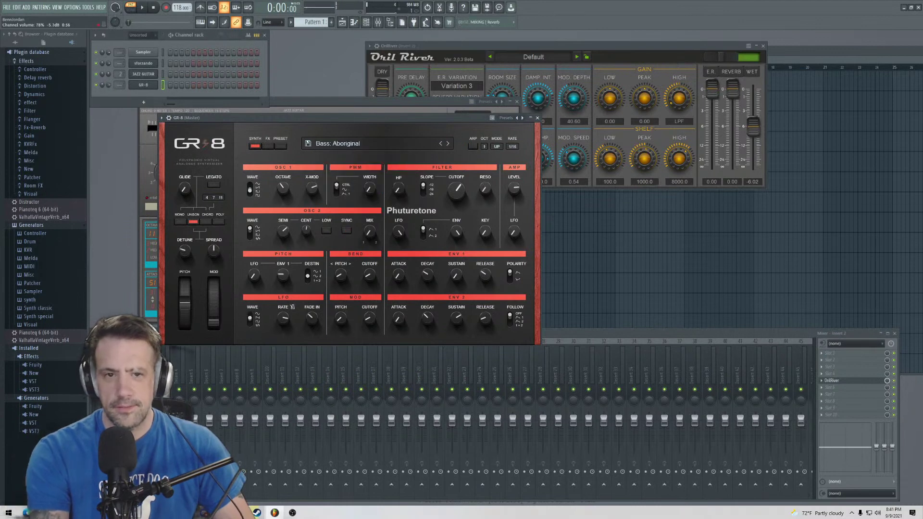
- Audition the GR-8's following bass presets, including Electrical, Fat, Krust and Phart
left_click(448, 144)
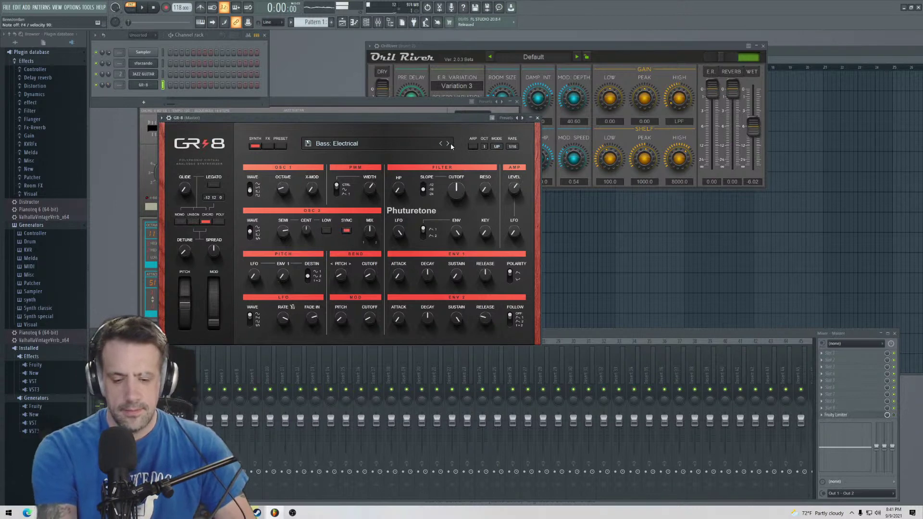
left_click(447, 147)
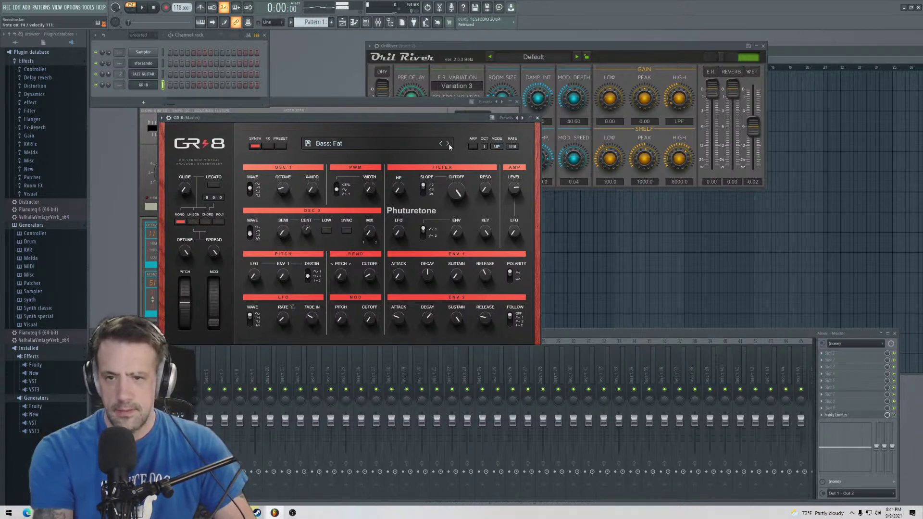
left_click(449, 147)
left_click(449, 146)
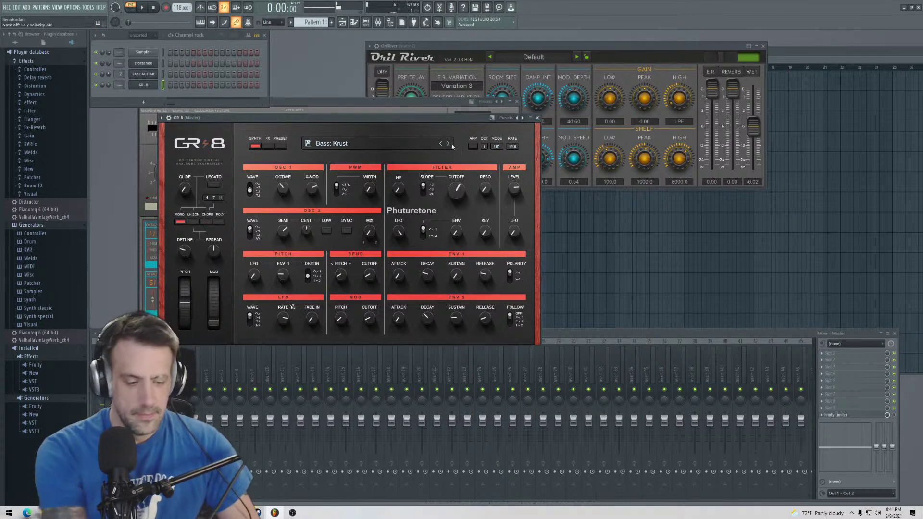
left_click(447, 145)
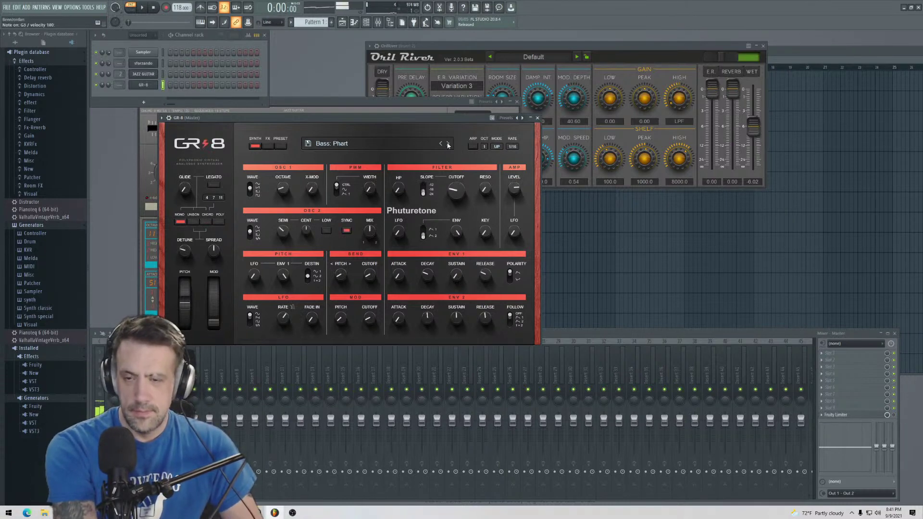
left_click(449, 145)
- Switch the GR-8 to the pad category, try the Bells preset and load Pad: Classic
left_click(316, 143)
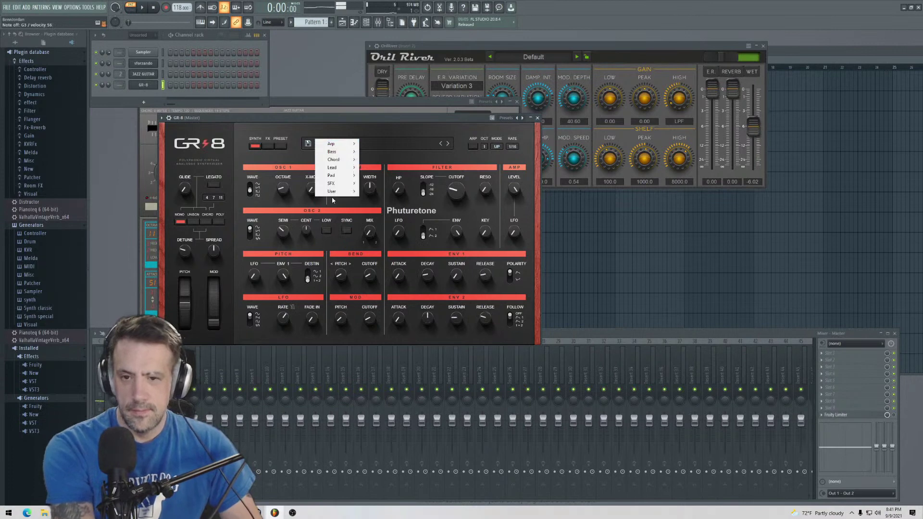
mouse_move(333, 175)
left_click(373, 182)
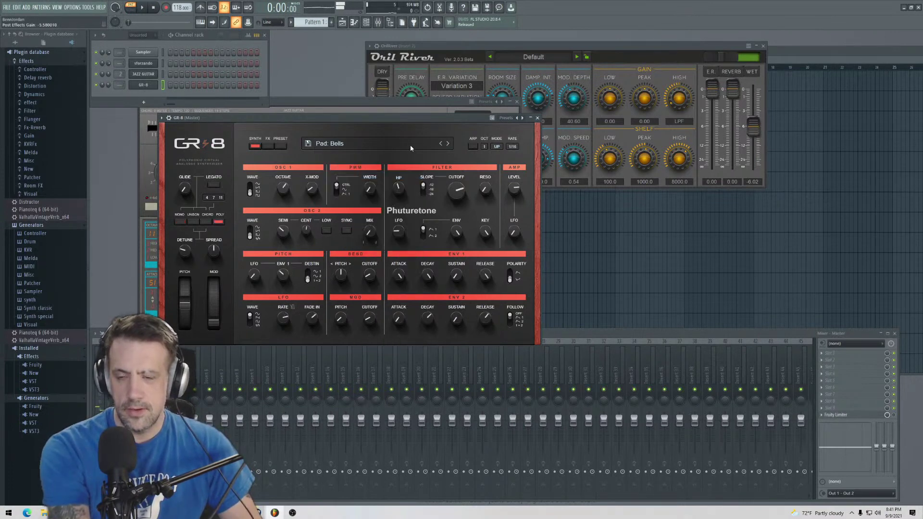
left_click(449, 144)
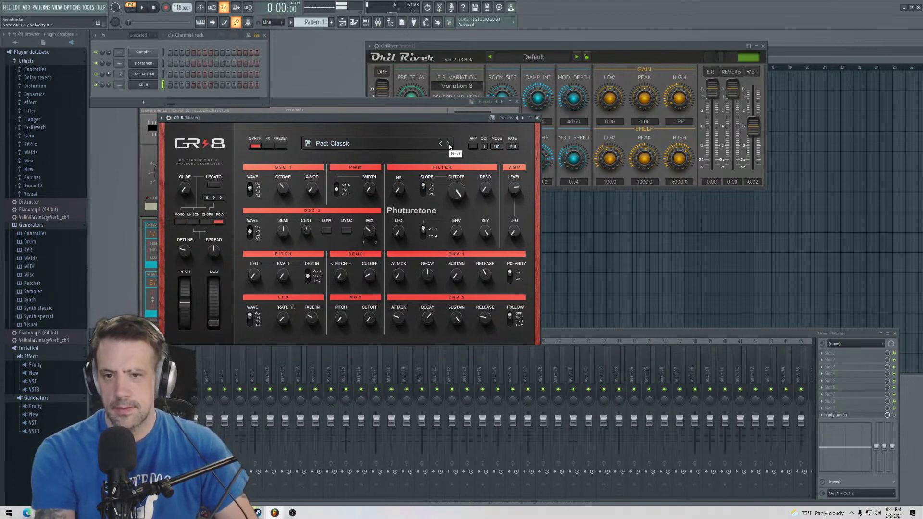
- Play the project briefly, look at the JAZZ GUITAR channel's Fury-800 and return to the GR-8 channel
key("space")
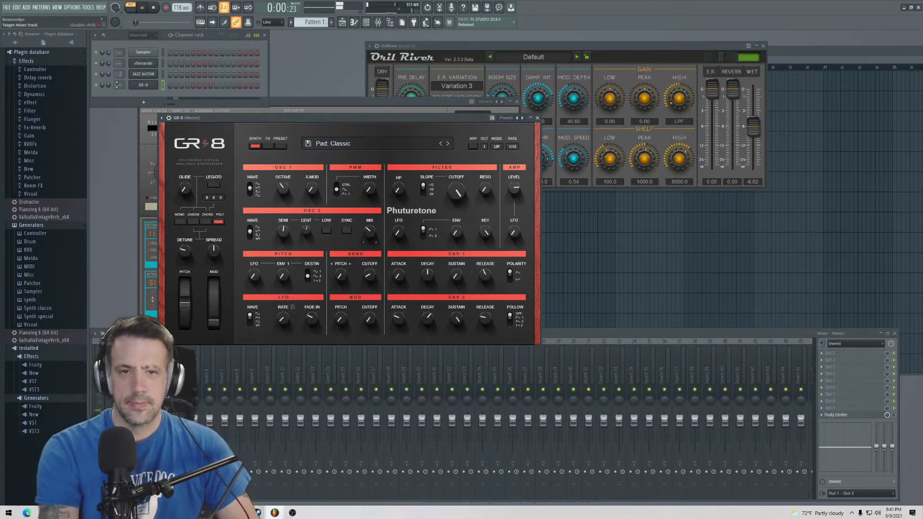
left_click(154, 8)
left_click(144, 74)
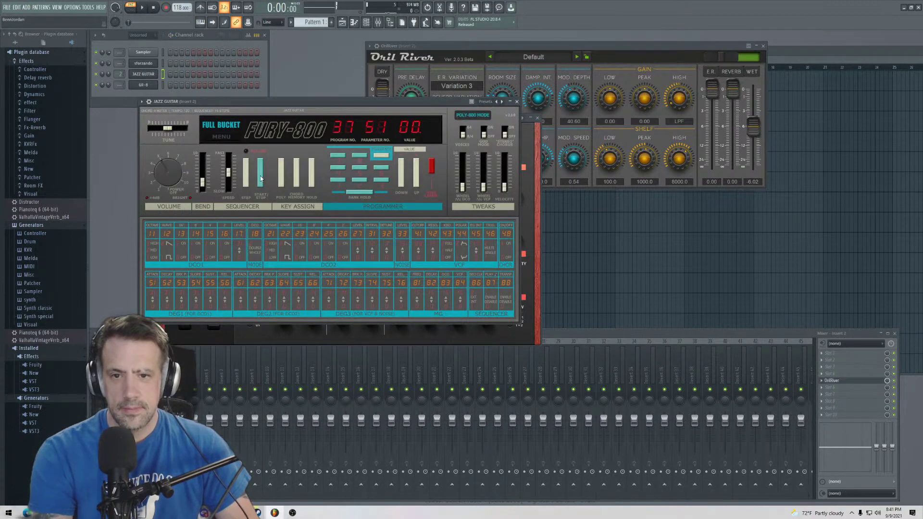
left_click(164, 85)
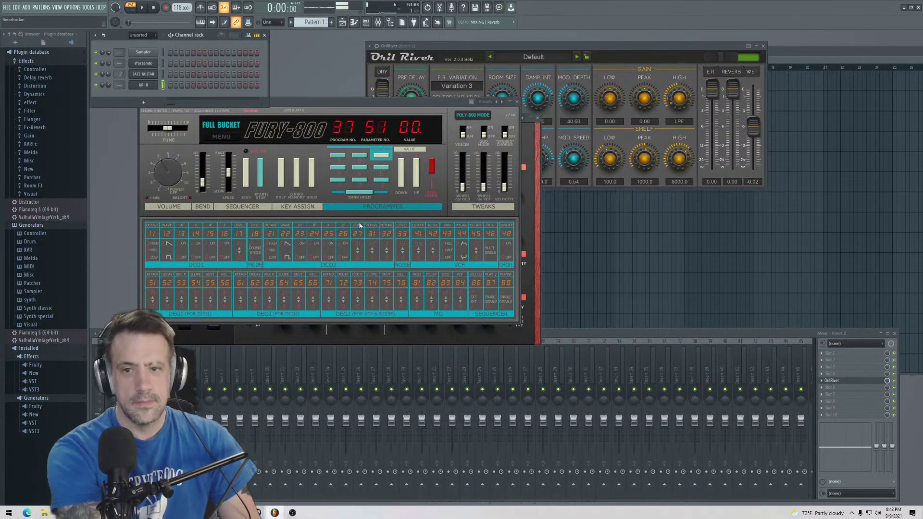
left_click(142, 86)
left_click(143, 88)
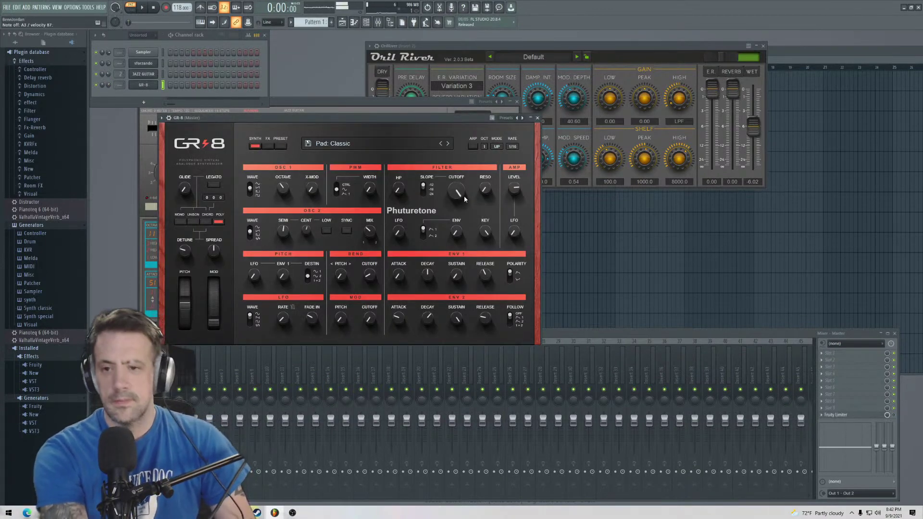
- Raise the GR-8's filter cutoff and lower its channel volume in the channel rack
left_click_drag(464, 199, 459, 195)
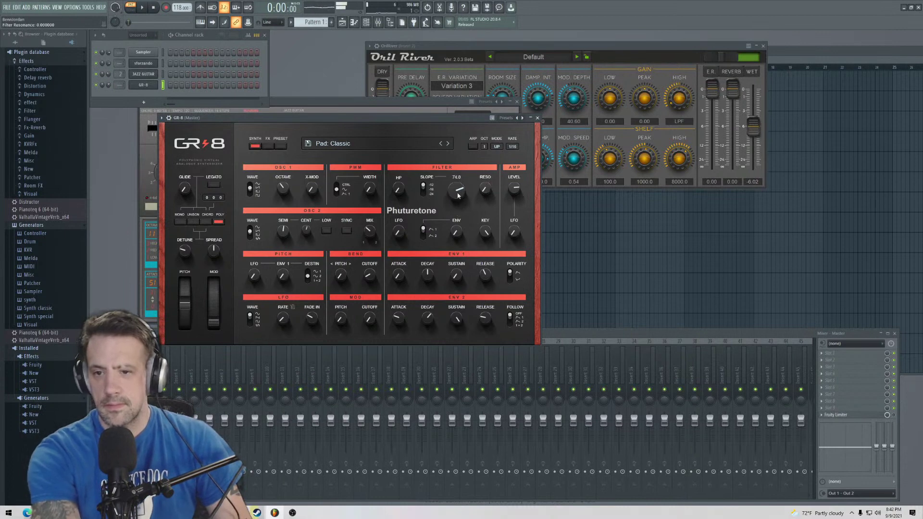
left_click_drag(109, 85, 109, 87)
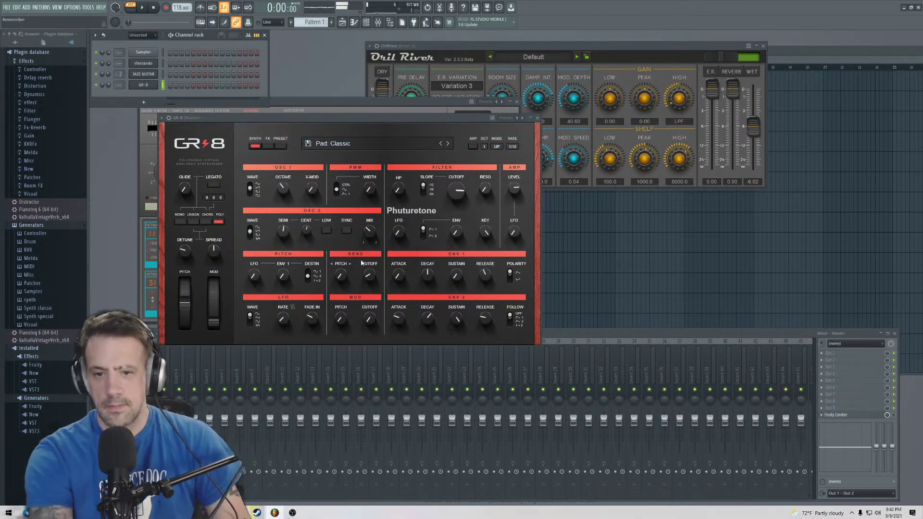
- Lengthen the attack, decay and release of both GR-8 envelopes for a slower pad sound
left_click_drag(399, 275, 427, 270)
left_click_drag(485, 275, 485, 269)
left_click_drag(483, 318, 483, 312)
left_click_drag(402, 313, 405, 317)
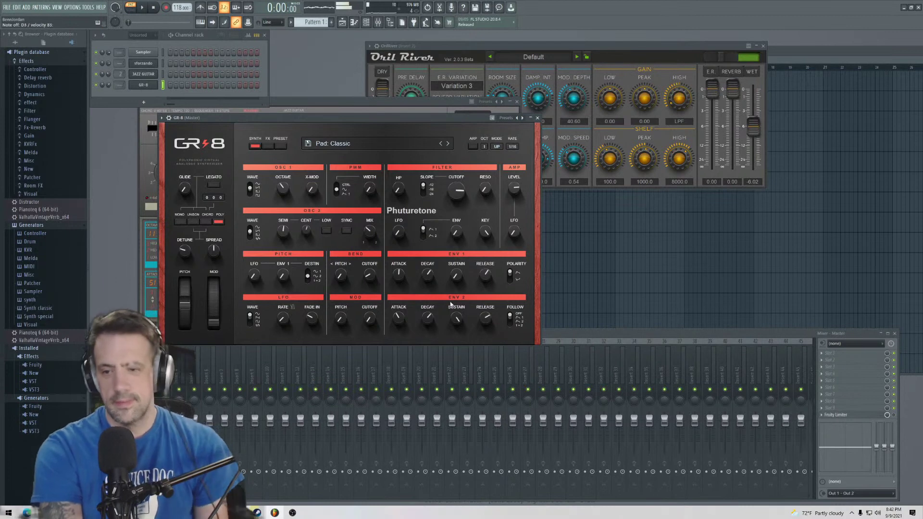
left_click_drag(433, 325, 433, 313)
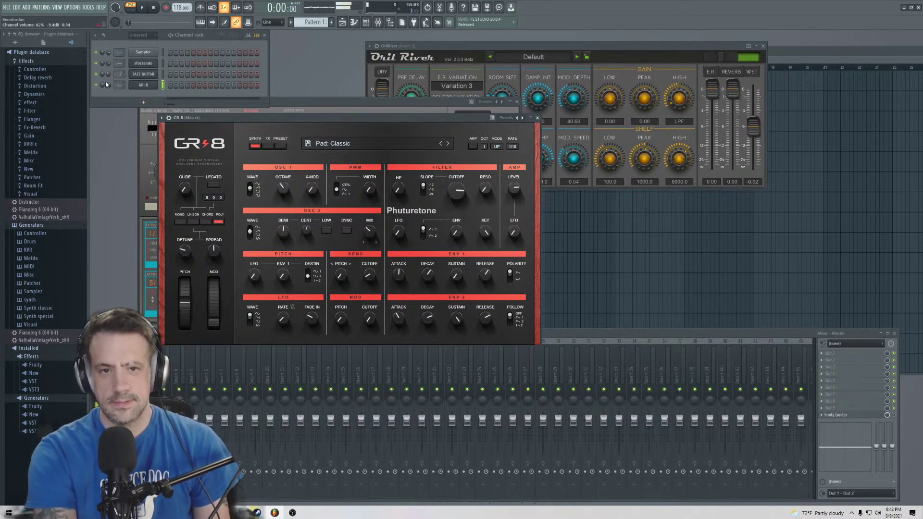
- Sweep the GR-8's filter cutoff down and back up to a medium-high setting, and briefly run playback
left_click_drag(456, 191, 457, 204)
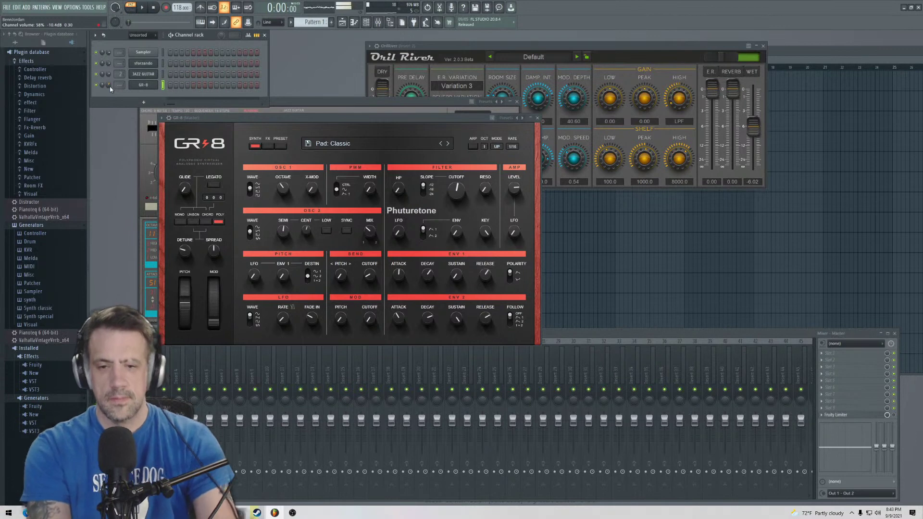
left_click_drag(463, 193, 459, 183)
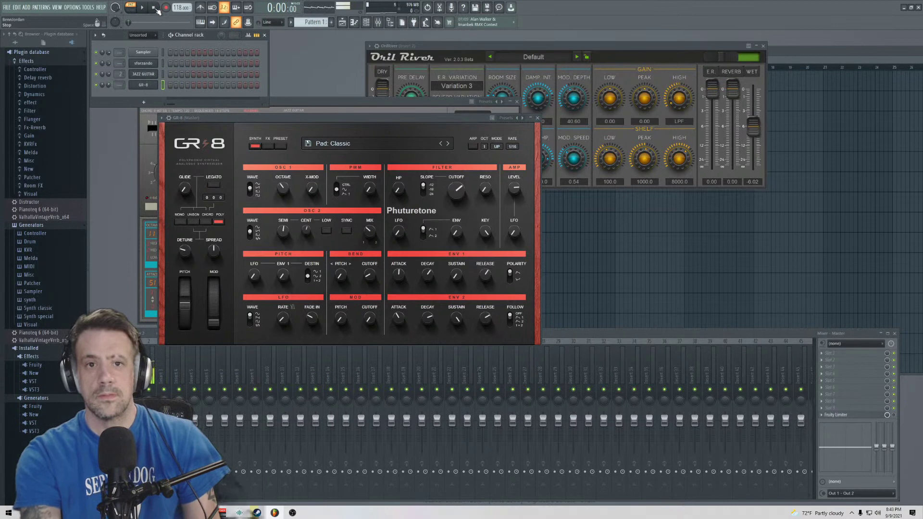
left_click(146, 8)
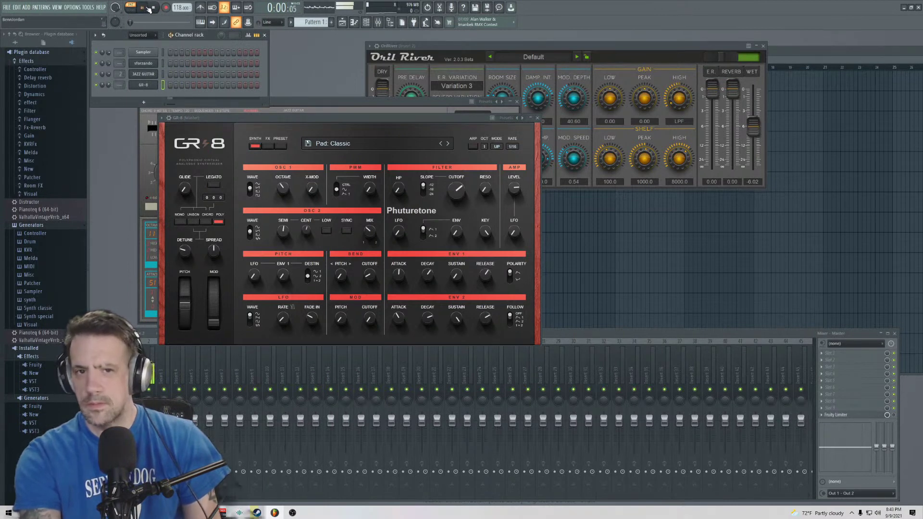
left_click(151, 8)
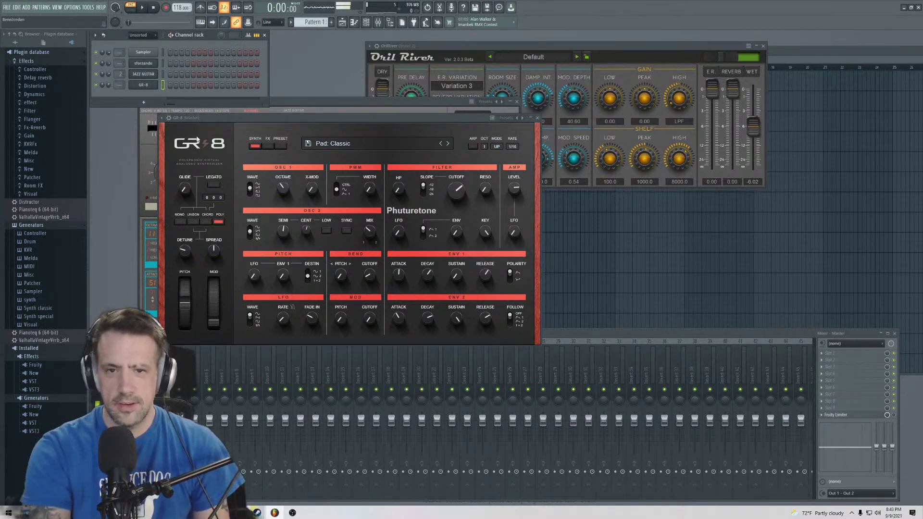
- Move the GR-8 window aside, arm recording for notes and automation, and start recording the GR-8 part
left_click_drag(209, 117, 140, 83)
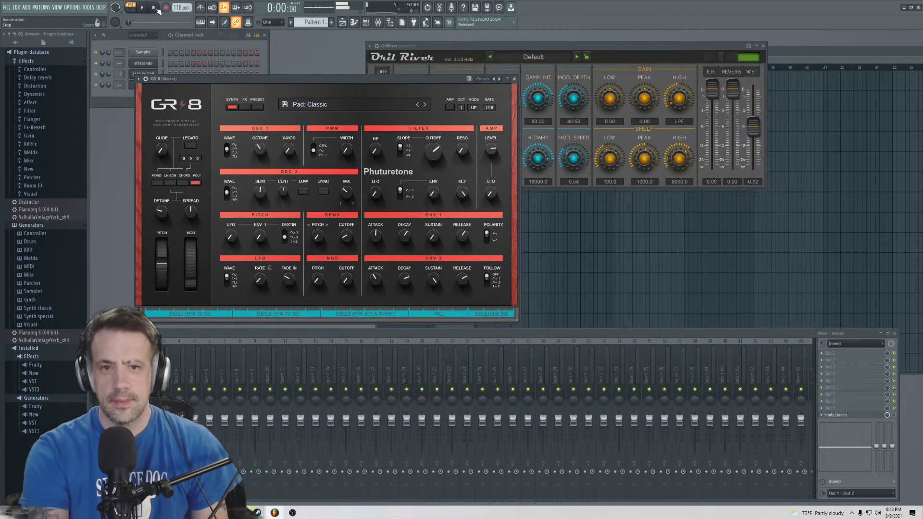
left_click(97, 79)
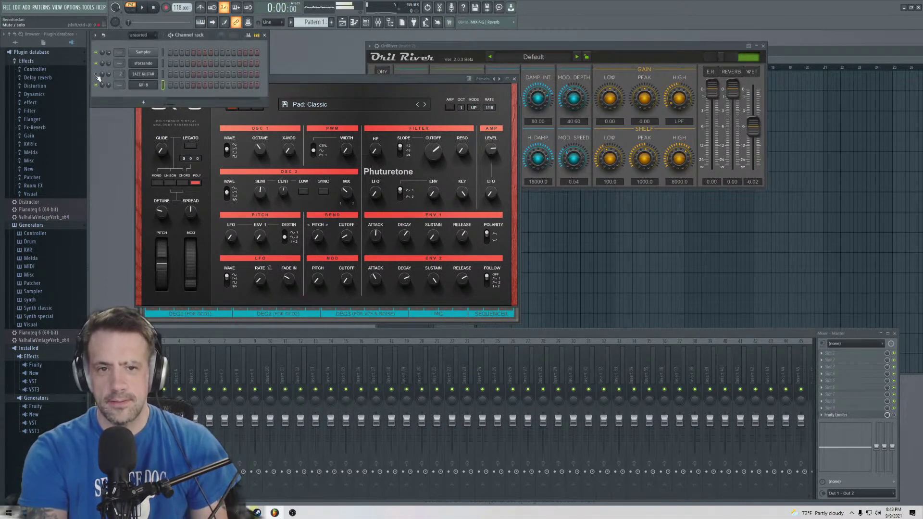
left_click(165, 7)
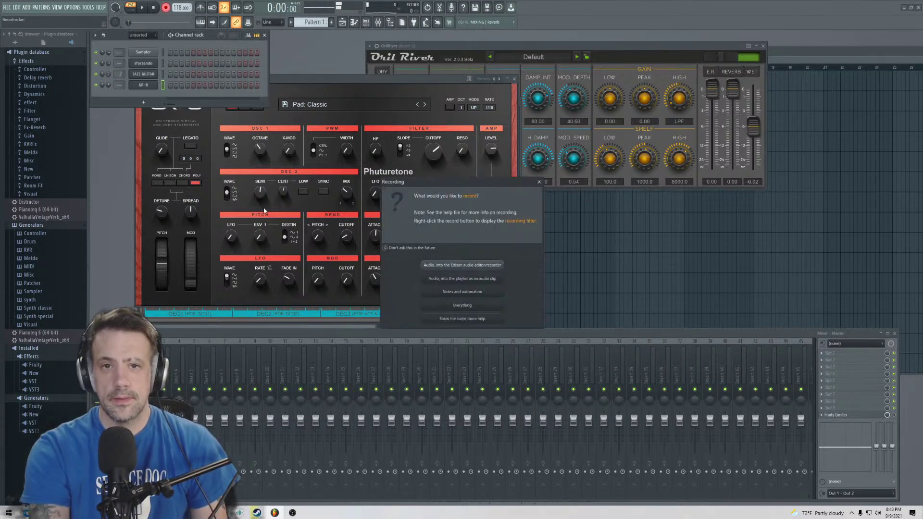
left_click(446, 294)
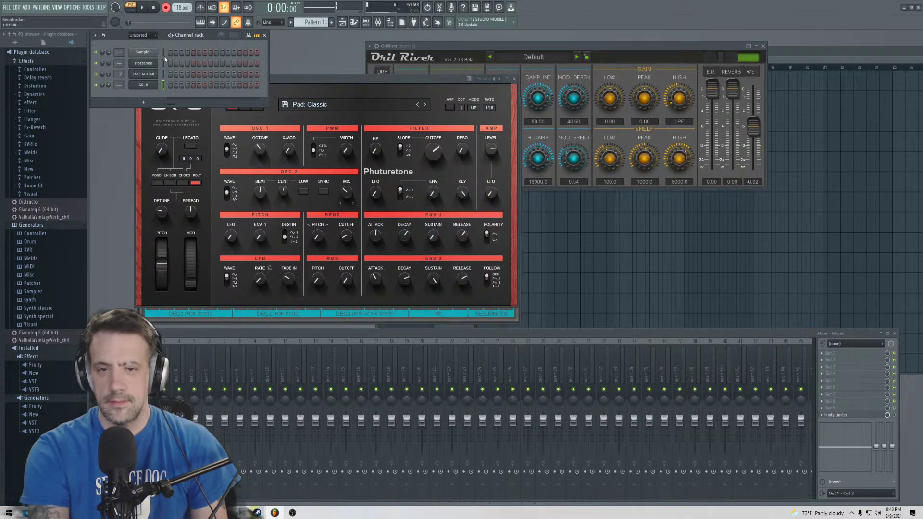
left_click(142, 8)
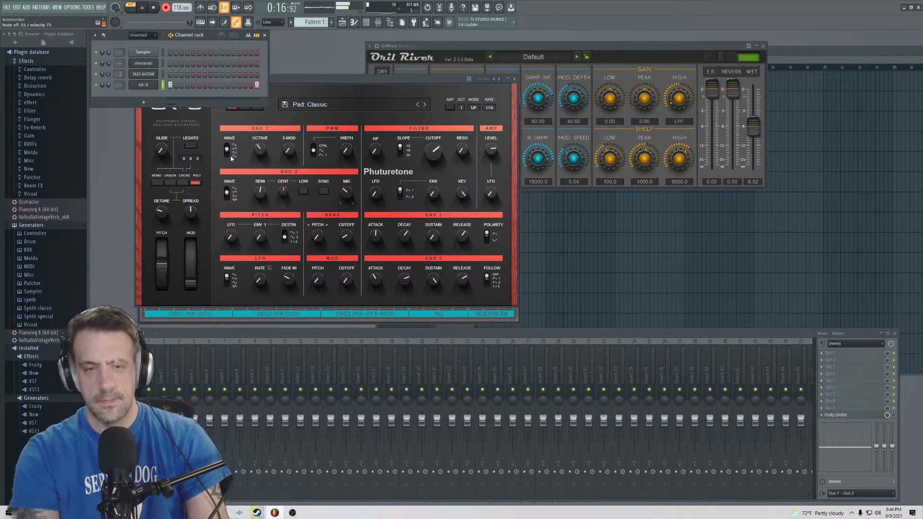
- Stop recording, replay the take and open the recorded GR-8 notes in the piano roll
key("space")
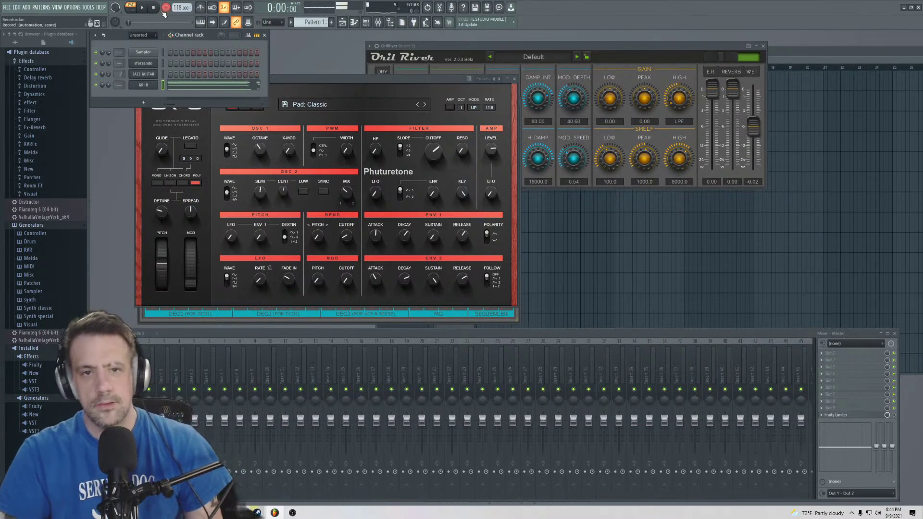
key("space")
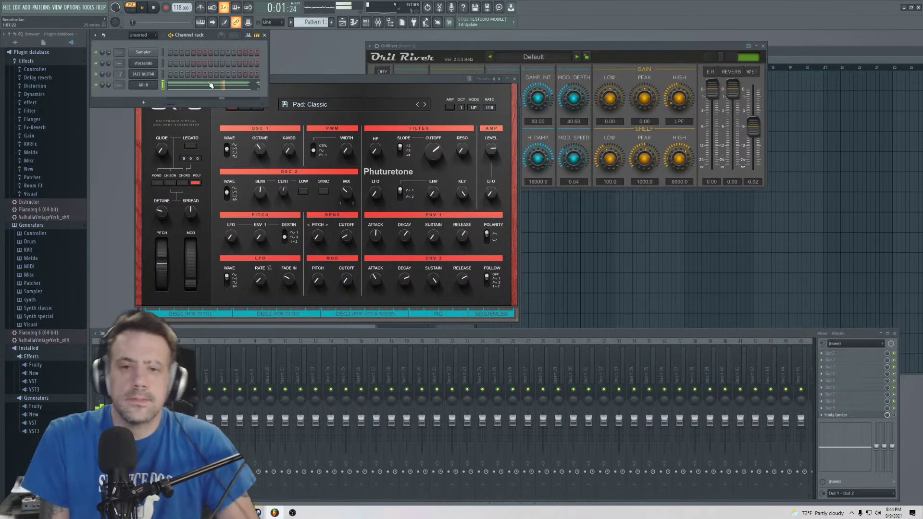
left_click(210, 85)
scroll(502, 168, "down", 4)
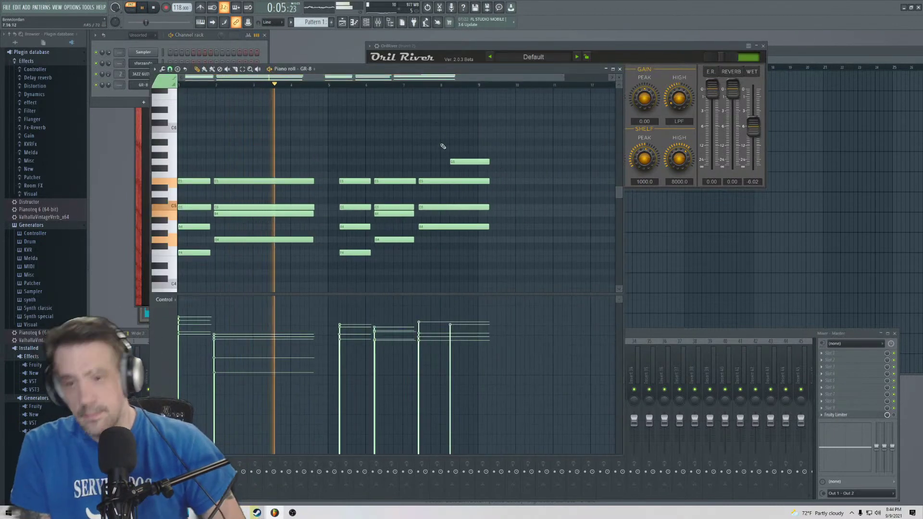
key("ctrl+s")
left_click(409, 248)
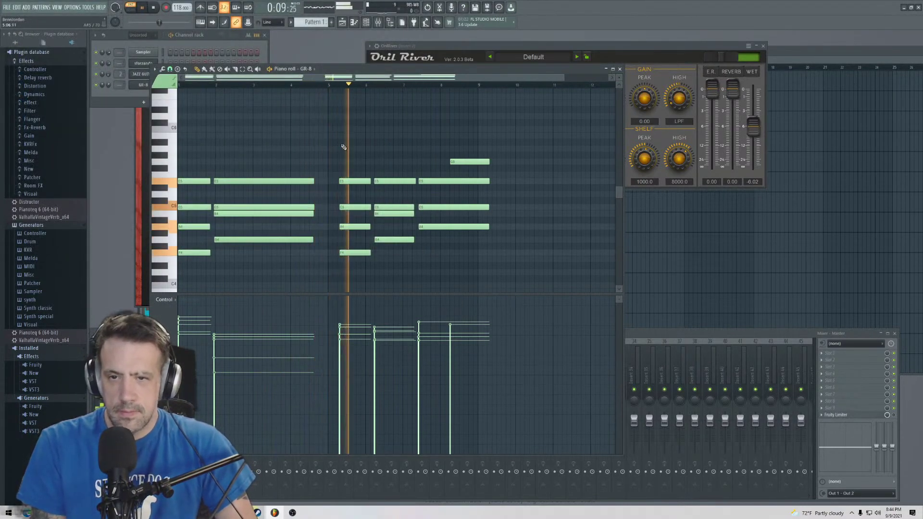
- Move all GR-8 chords from bar 5 onward slightly earlier in the piano roll, then restart playback
left_click_drag(342, 140, 466, 269)
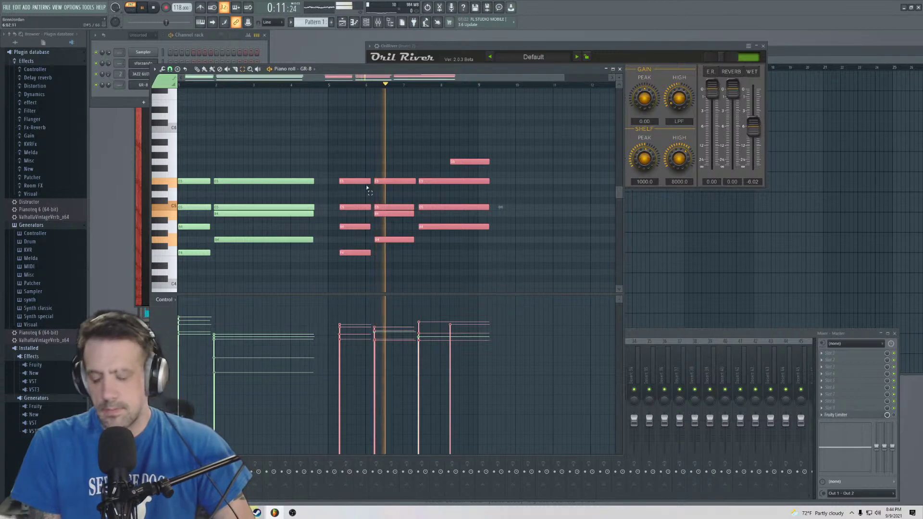
left_click_drag(353, 186, 343, 186)
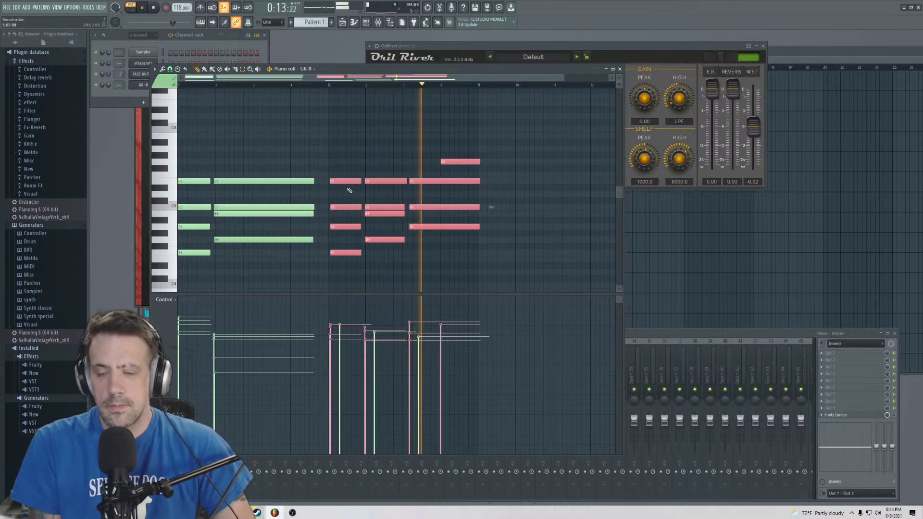
left_click_drag(185, 77, 379, 77)
key("space")
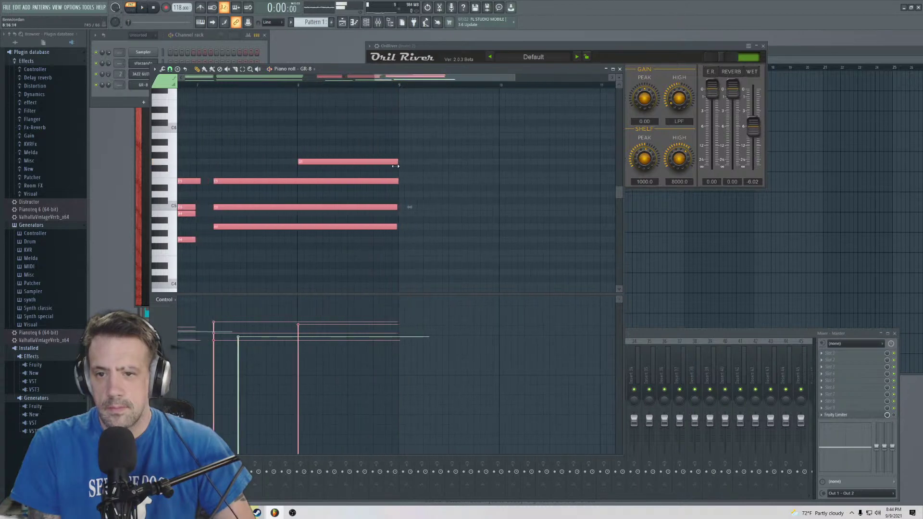
scroll(221, 233, "down", 2)
key("space")
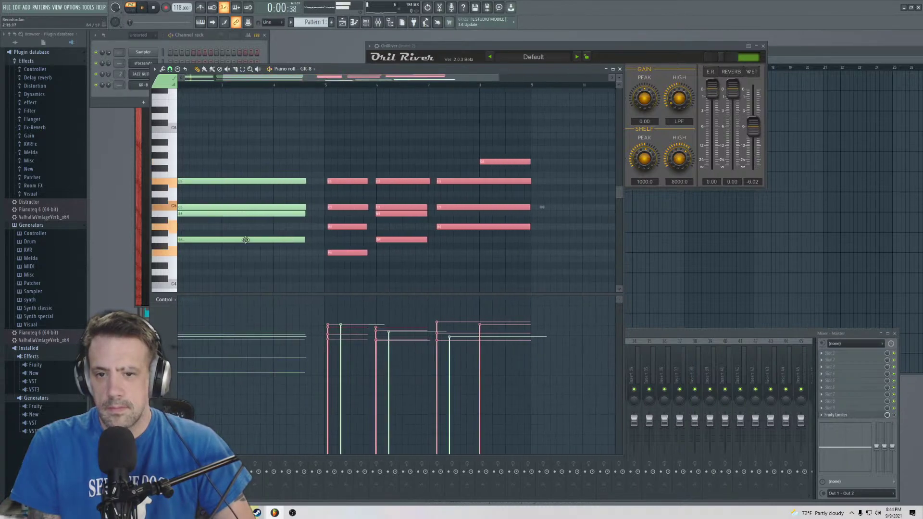
- Quantize all the recorded GR-8 notes to the grid, deselect them and close the piano roll
key("ctrl+a")
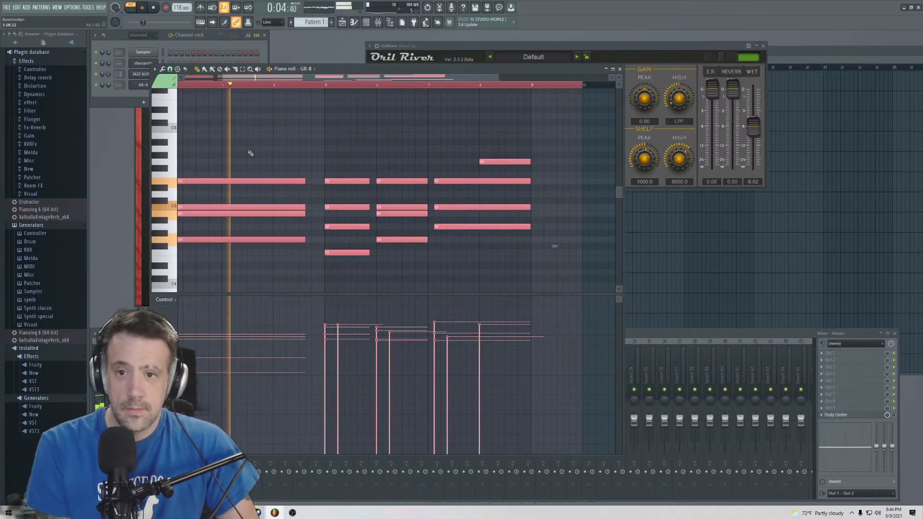
key("ctrl+q")
key("ctrl+d")
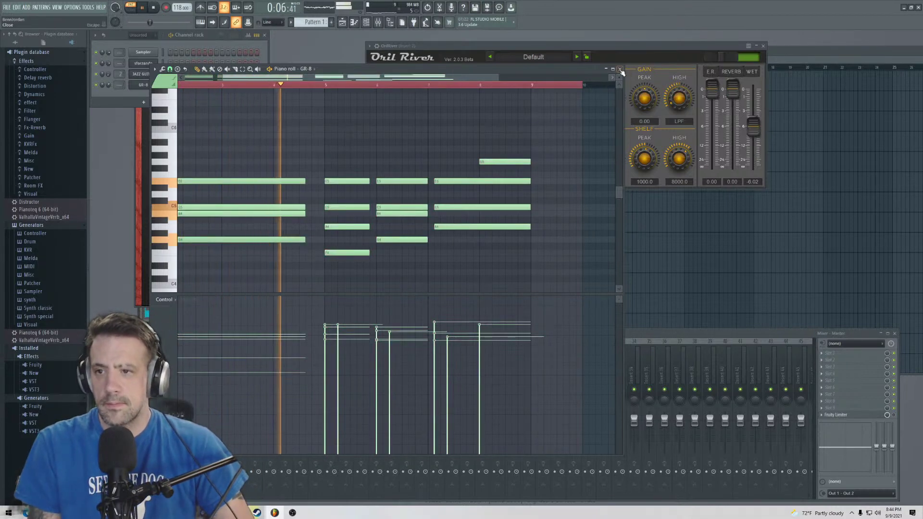
key("F7")
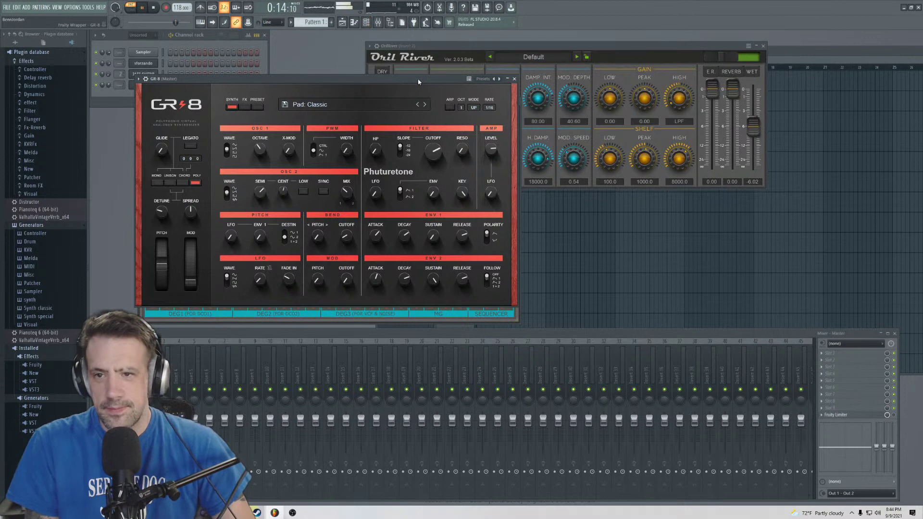
- Rearrange the GR-8 window to uncover the Fury-800 and adjust the JAZZ GUITAR channel's volume in the channel rack
left_click_drag(133, 102, 203, 148)
left_click(305, 100)
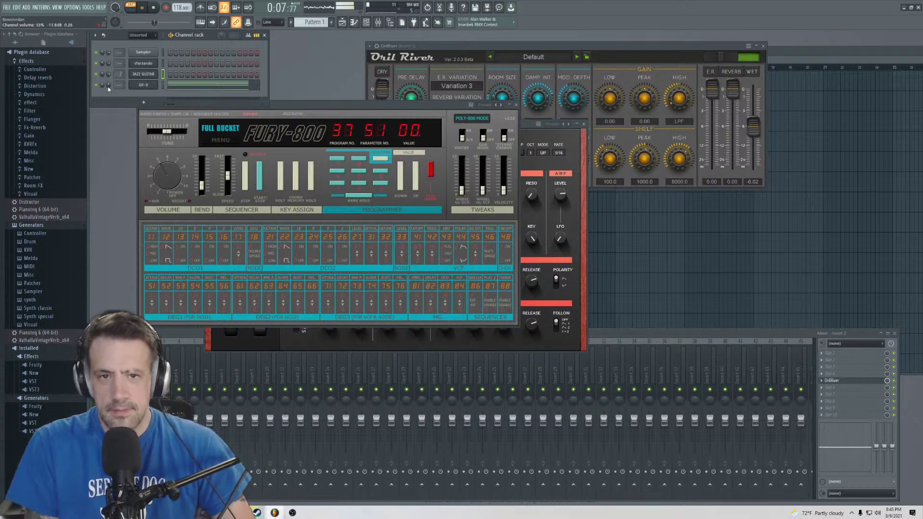
left_click(547, 153)
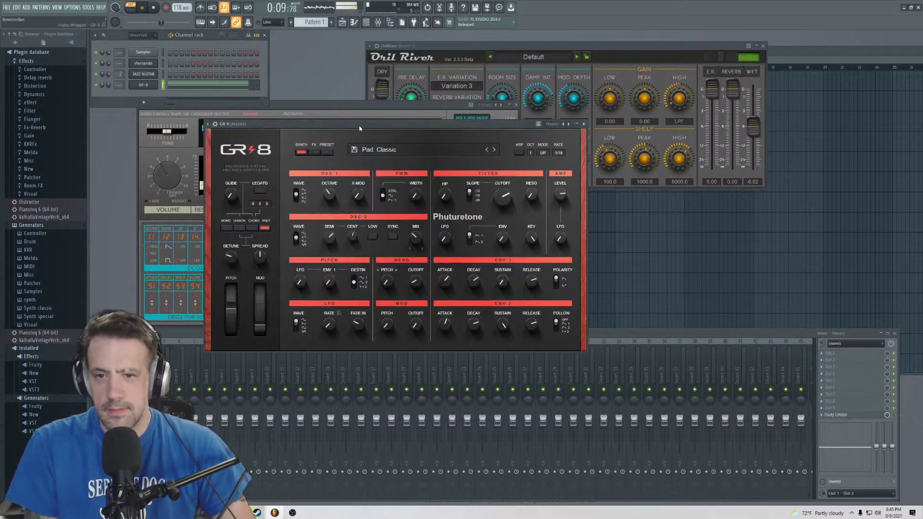
left_click_drag(359, 126, 388, 122)
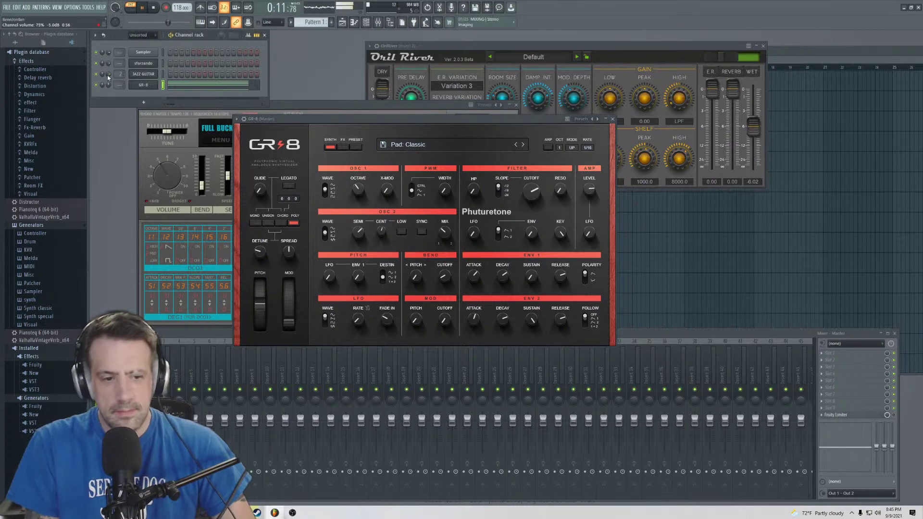
left_click_drag(108, 75, 113, 85)
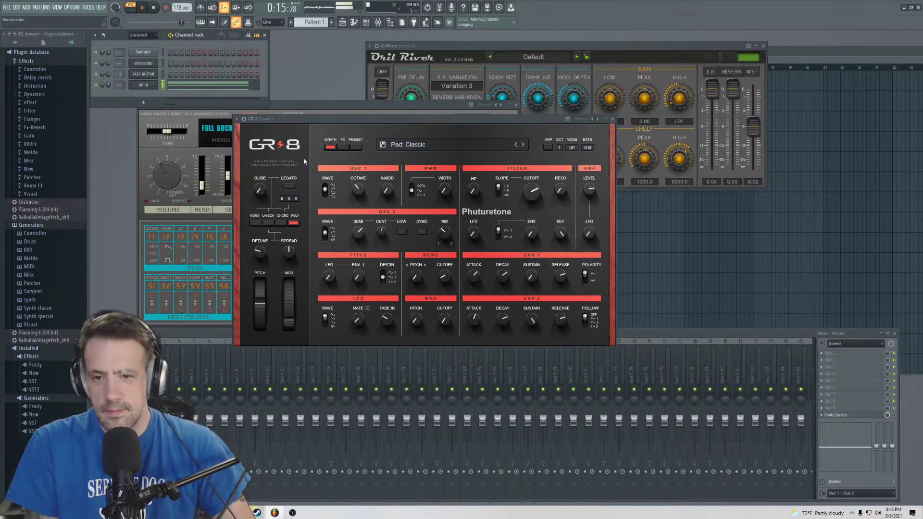
left_click_drag(285, 120, 322, 82)
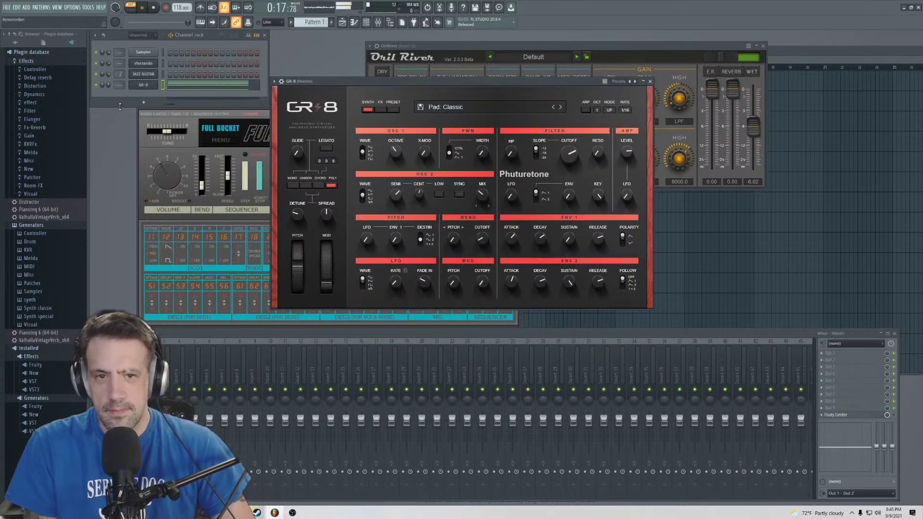
- Open the sforzando channel's piano roll, stop playback, and shift the piano roll aside to bring the Fury-800 forward
right_click(134, 65)
left_click(171, 63)
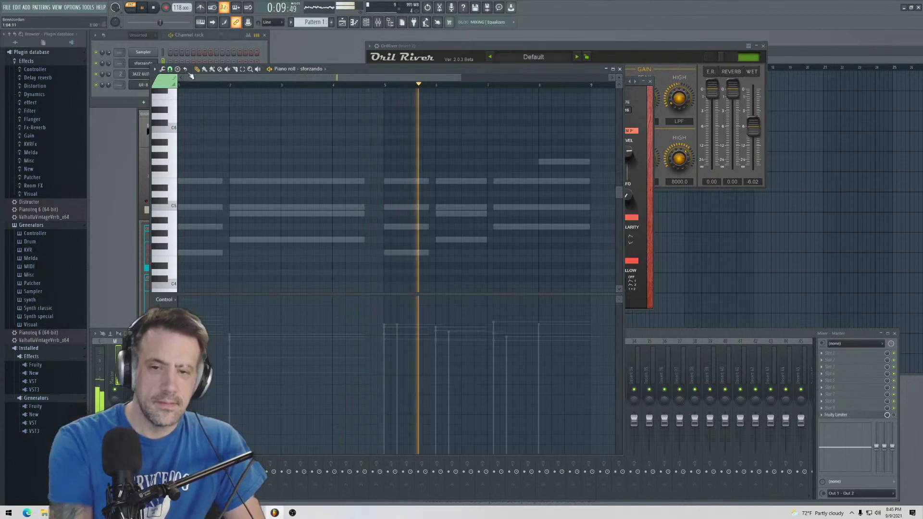
key("space")
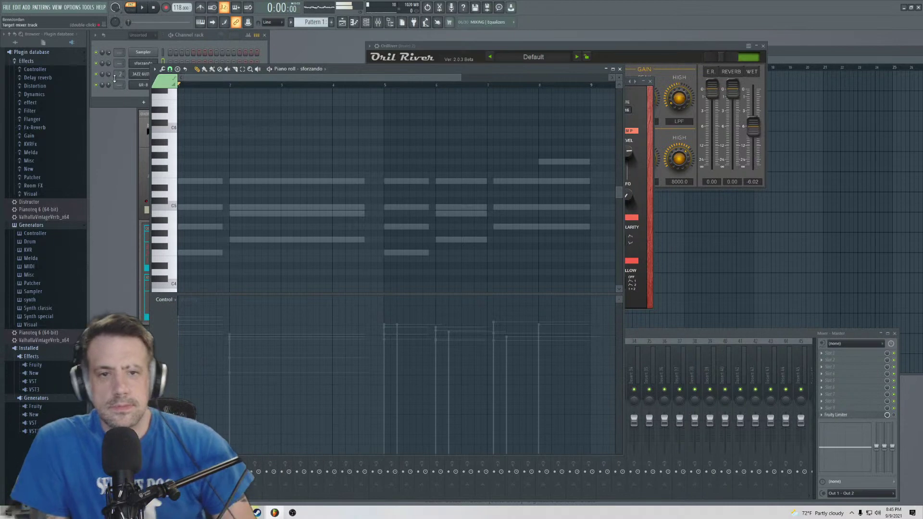
left_click_drag(340, 69, 534, 120)
left_click(187, 108)
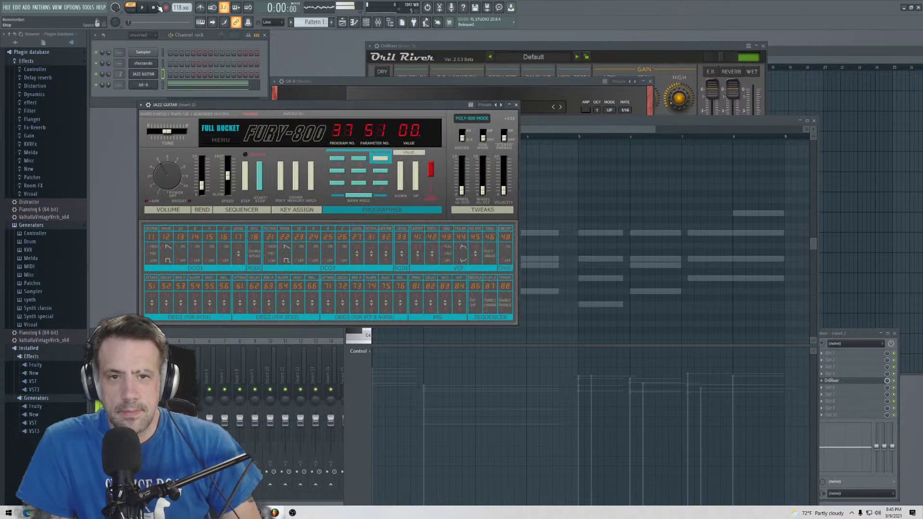
- Show the JAZZ GUITAR channel's piano roll and switch to the empty Pattern 5
right_click(155, 73)
left_click(216, 76)
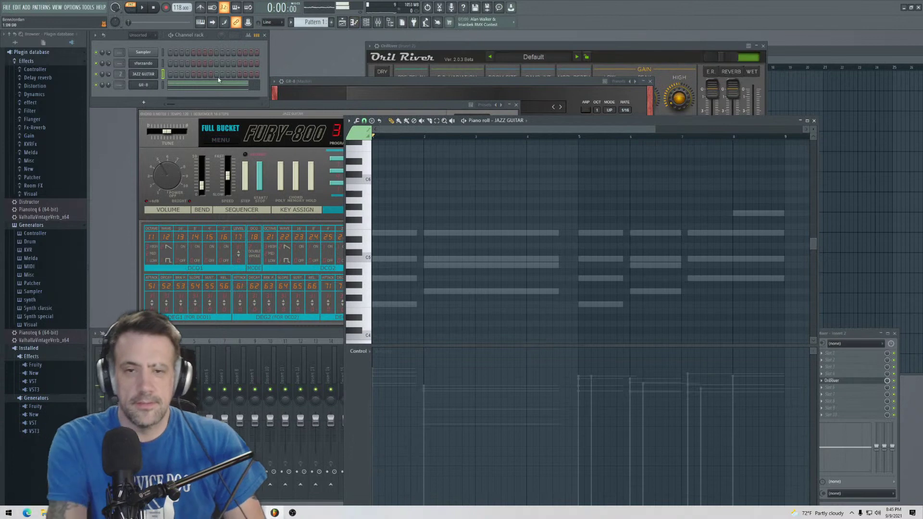
scroll(305, 22, "down", 1)
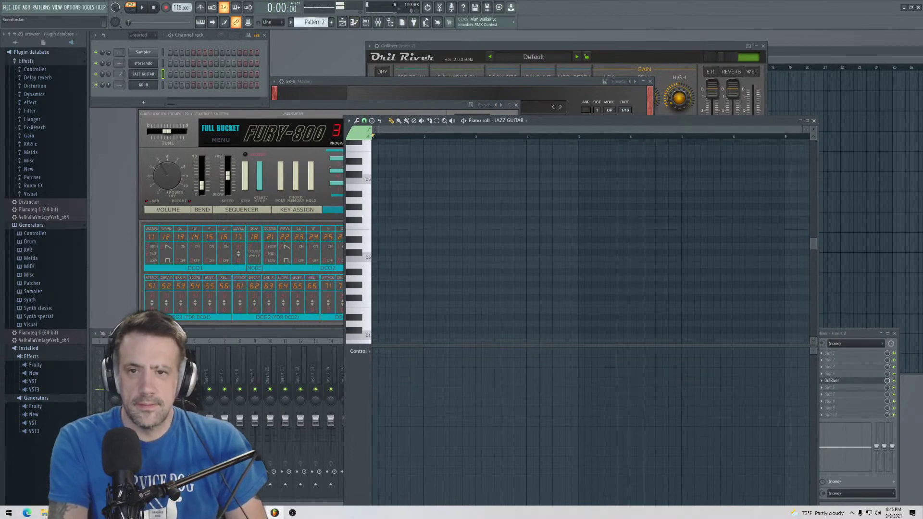
right_click(145, 75)
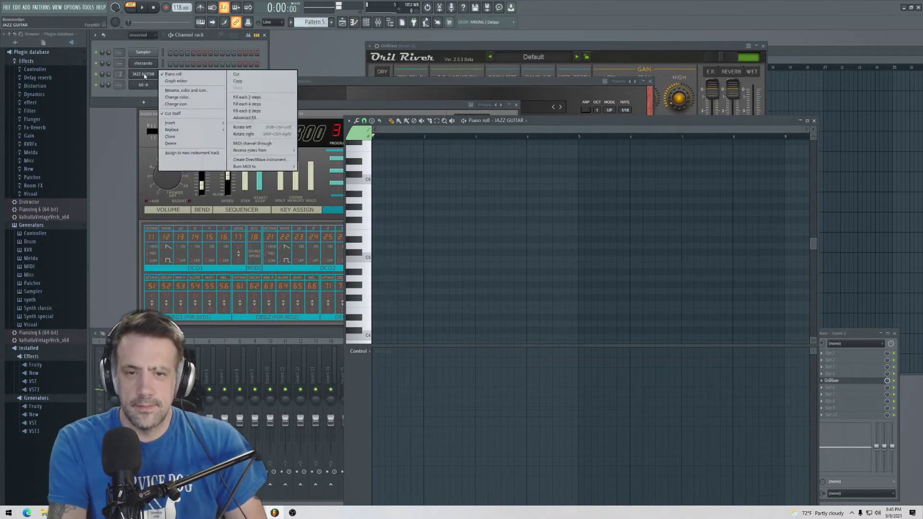
left_click(173, 74)
right_click(144, 74)
left_click(173, 74)
- Place the first two JAZZ GUITAR notes, C5 and D5, as consecutive one-step notes at the start of bar 1
left_click(375, 258)
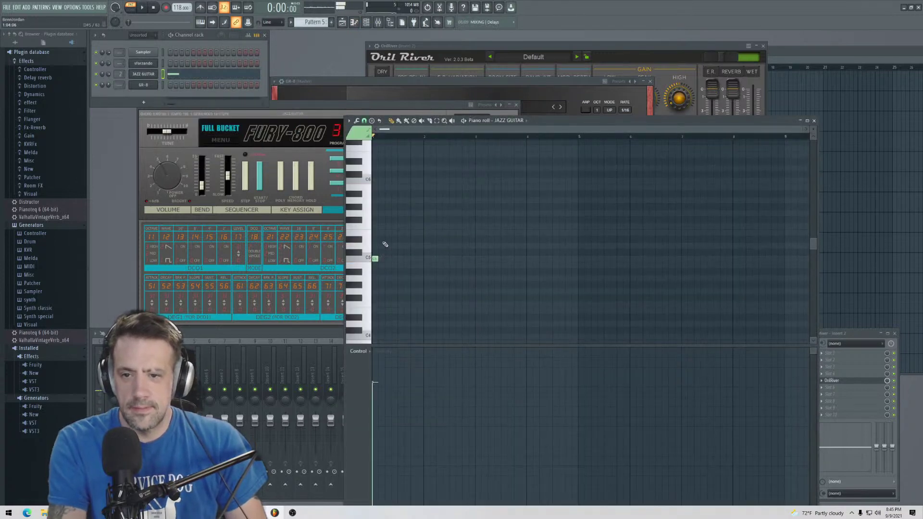
mouse_move(378, 238)
left_mouse_down()
mouse_move(379, 249)
mouse_move(379, 240)
left_mouse_up()
scroll(411, 128, "up", 3)
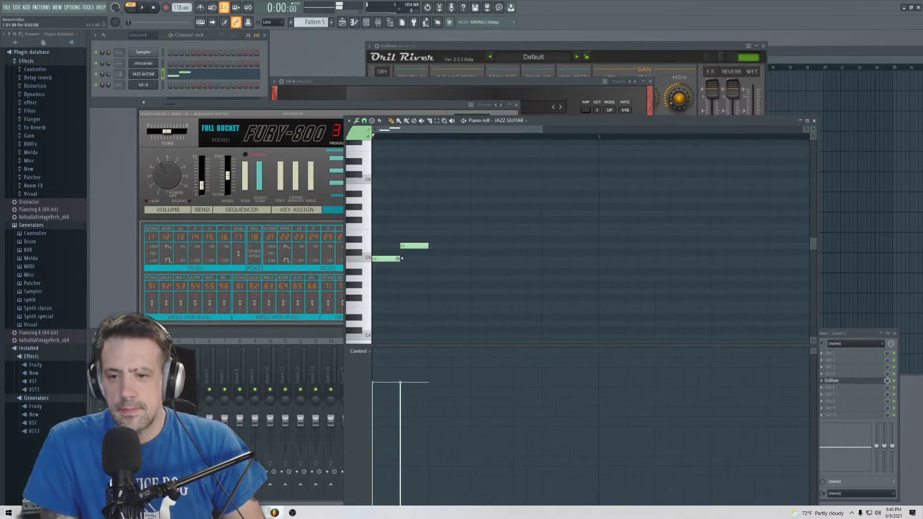
left_click_drag(408, 245, 394, 246)
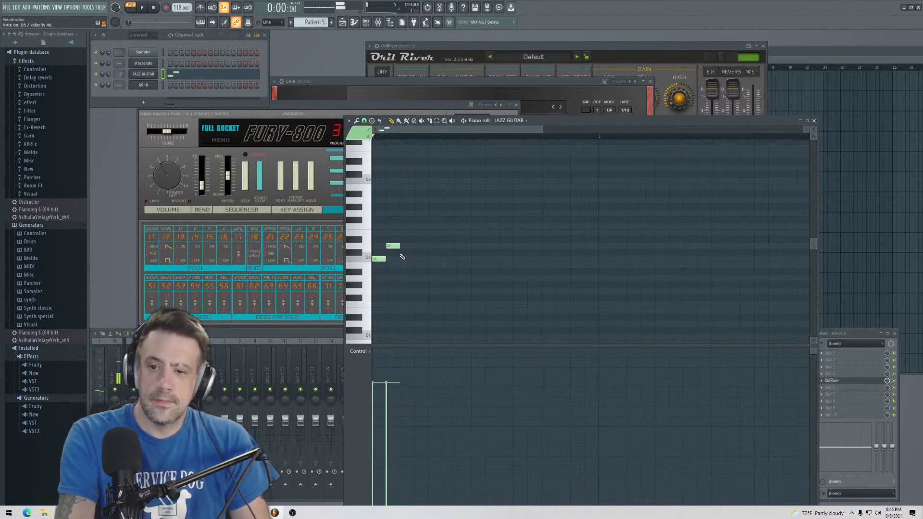
- Continue the riff with consecutive one-step notes G5, E5, A5, G5, E5, G5 and C5
left_click(401, 220)
left_click_drag(404, 219, 403, 213)
left_click(419, 233)
left_click(434, 201)
left_click(443, 213)
left_click(459, 233)
left_click(476, 213)
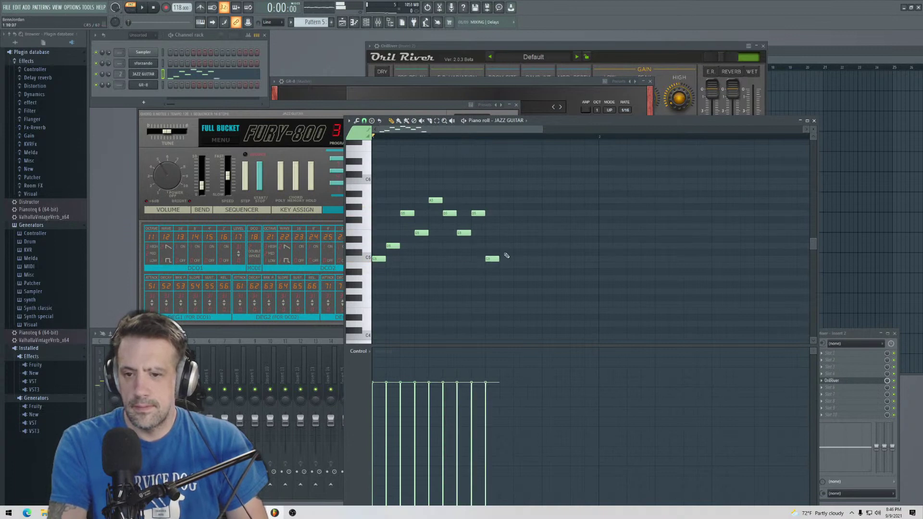
- Fill the rest of bar 1 with one-step notes D5, G5, E5, A5, B5, E5 and G5
left_click(521, 213)
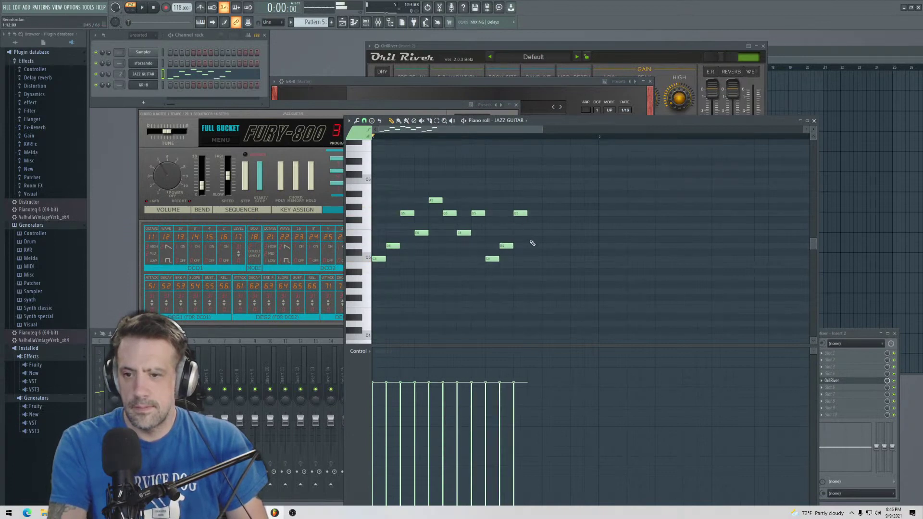
left_click(534, 233)
left_click(548, 200)
left_click(563, 186)
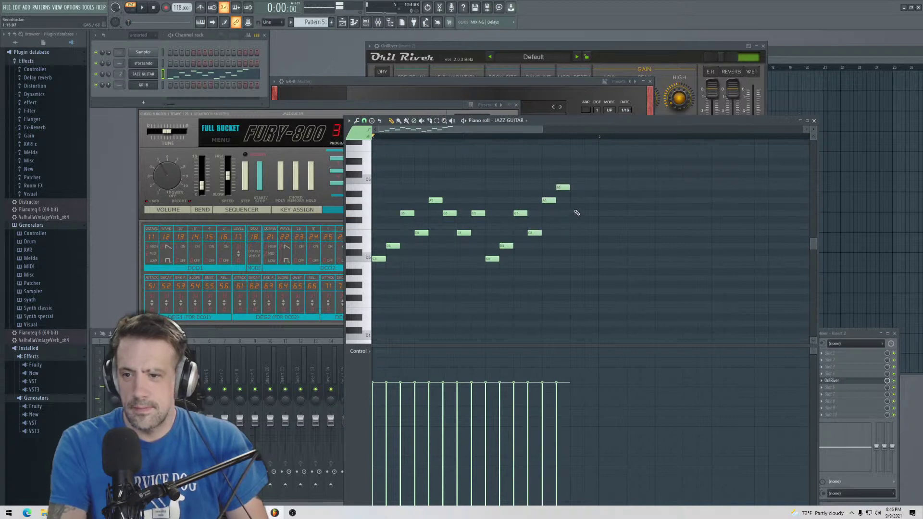
left_click(589, 214)
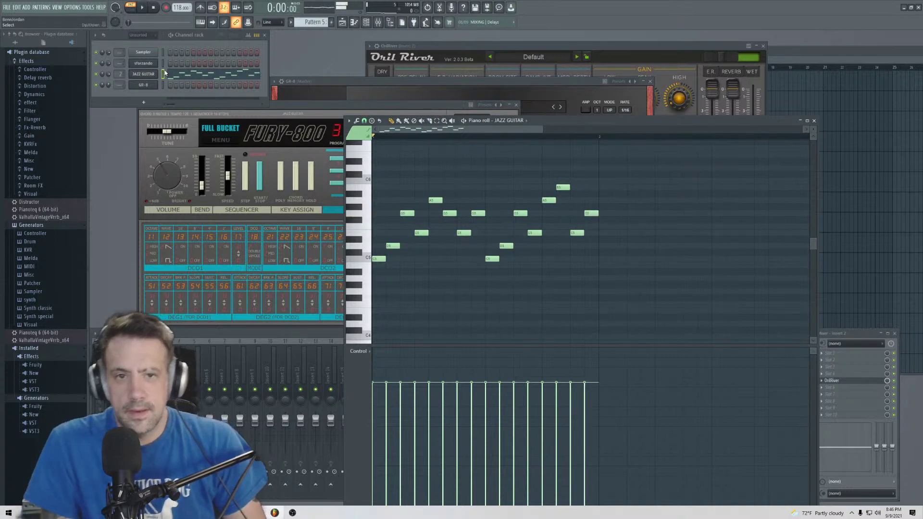
- Play the riff, select all its notes, and check their shared note properties before closing the dialog
key("space")
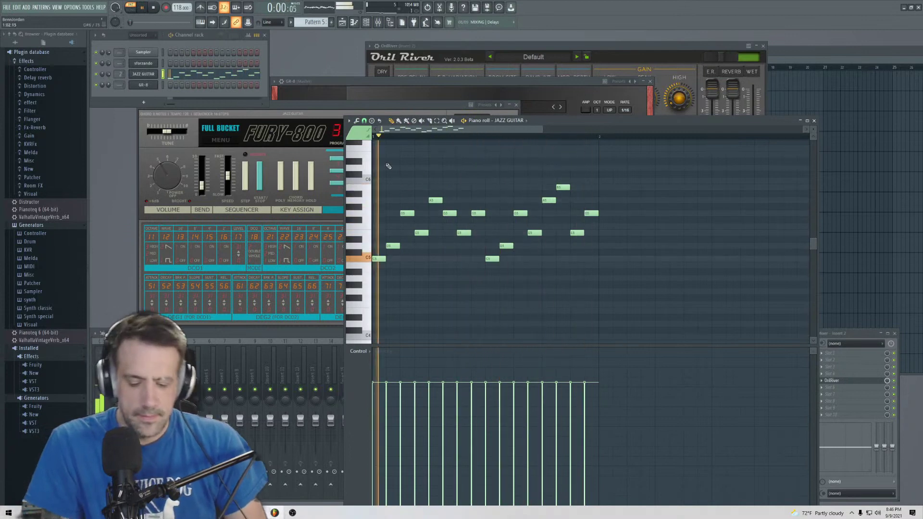
key("ctrl+a")
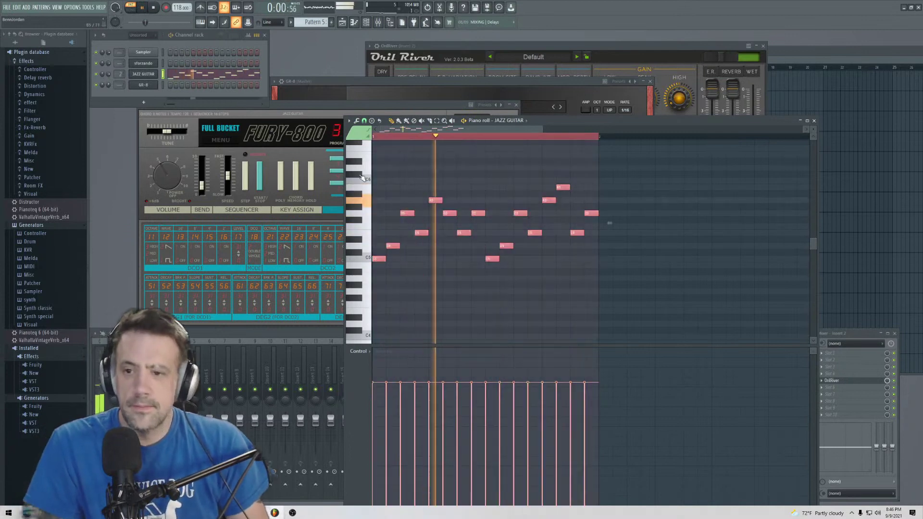
double_click(380, 259)
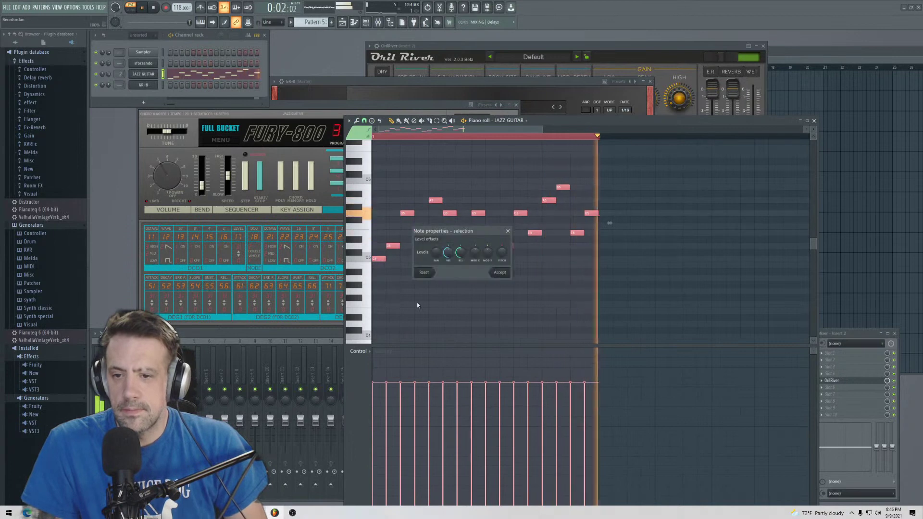
left_click(495, 268)
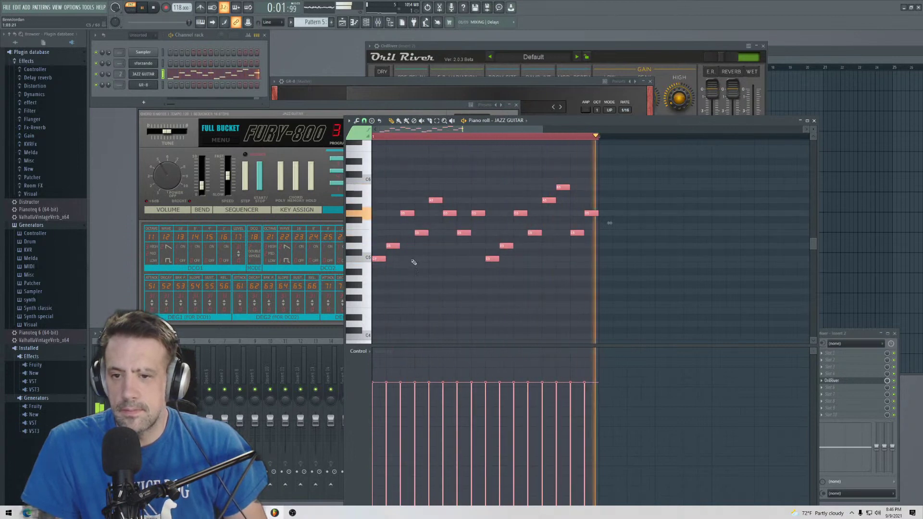
- Turn off piano roll snapping, shorten all riff notes slightly, and give them lower, uneven velocities before closing the piano roll
left_click(356, 121)
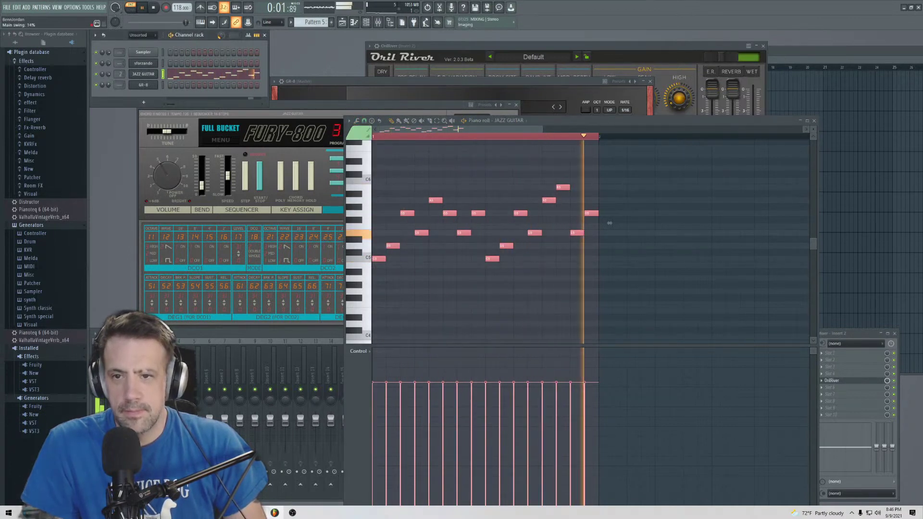
left_click(354, 121)
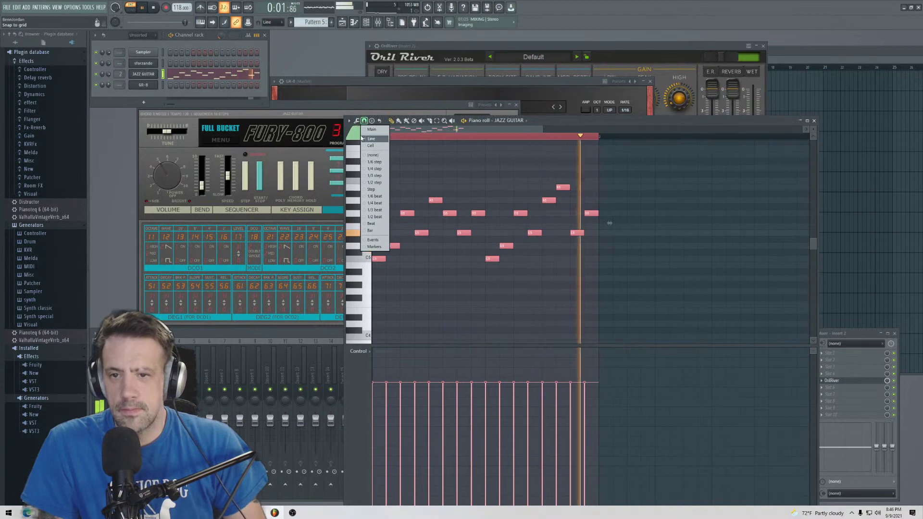
left_click(373, 155)
mouse_move(412, 216)
left_mouse_down()
mouse_move(404, 217)
mouse_move(411, 215)
left_mouse_up()
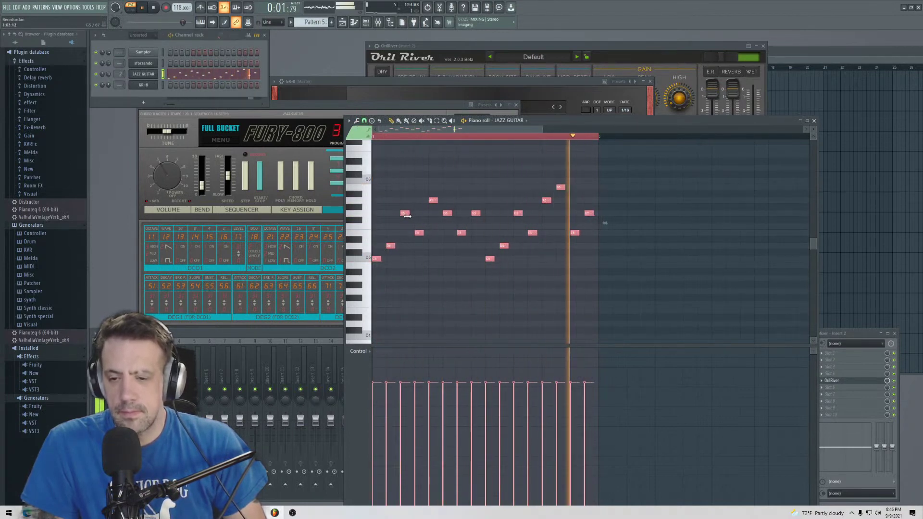
mouse_move(586, 435)
left_mouse_down()
mouse_move(471, 421)
mouse_move(384, 433)
mouse_move(590, 417)
left_mouse_up()
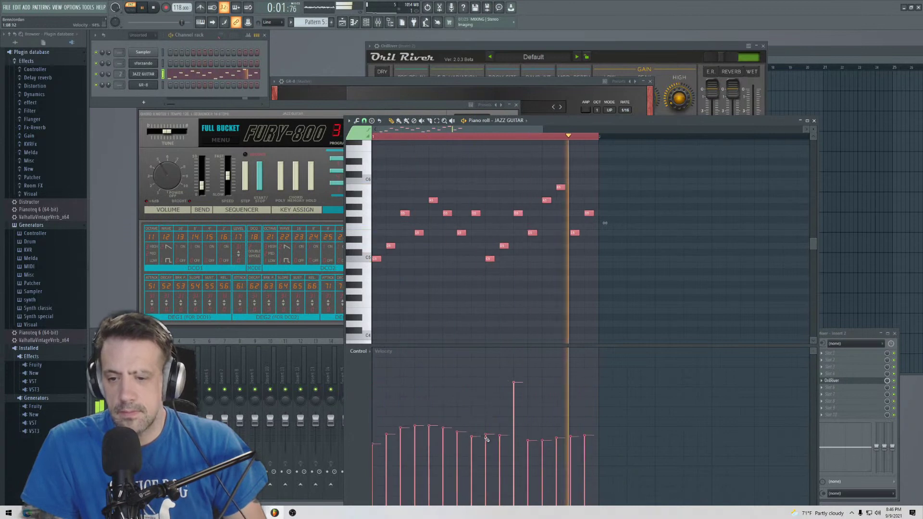
left_click(813, 121)
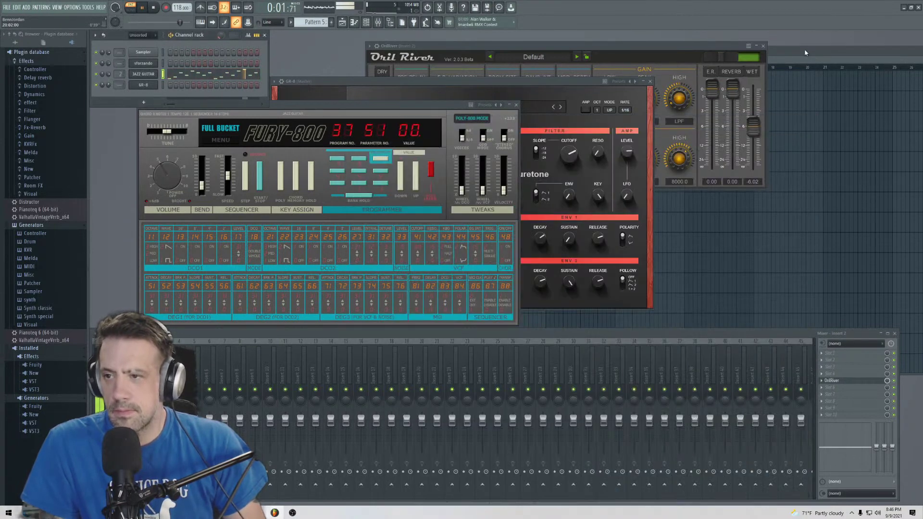
- Place Pattern 5 at the start of playlist Track 1 and duplicate it end to end through bar 24
key("F5")
left_click(523, 99)
left_click_drag(523, 99, 473, 67)
key("ctrl+b")
key("ctrl+b")
key("ctrl+b")
key("ctrl+b")
key("ctrl+b")
key("ctrl+b")
key("ctrl+b")
key("ctrl+b")
key("ctrl+b")
key("ctrl+b")
key("ctrl+b")
key("ctrl+b")
key("ctrl+b")
key("ctrl+b")
key("ctrl+b")
key("ctrl+b")
key("ctrl+b")
key("ctrl+b")
key("ctrl+b")
key("ctrl+b")
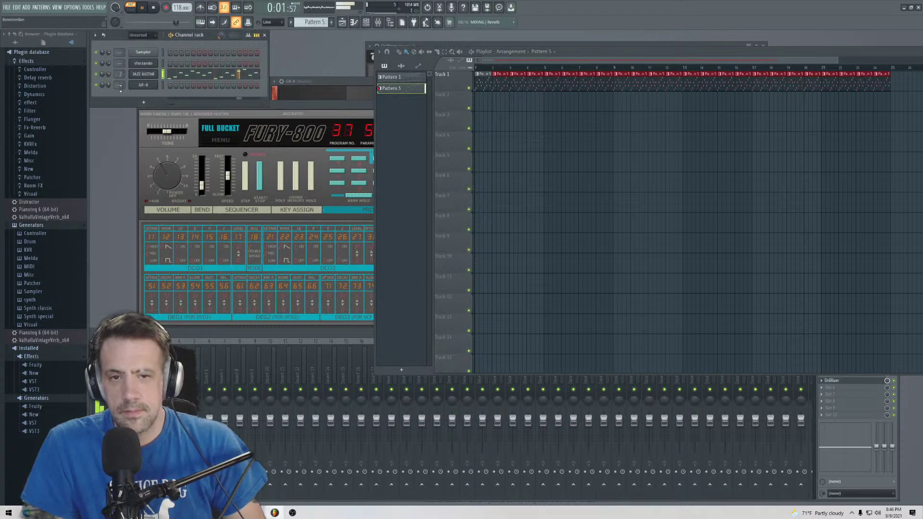
- Place Pattern 1 at the start of playlist Track 4 and play the arrangement
scroll(320, 24, "down", 4)
left_click_drag(500, 153, 480, 144)
key("space")
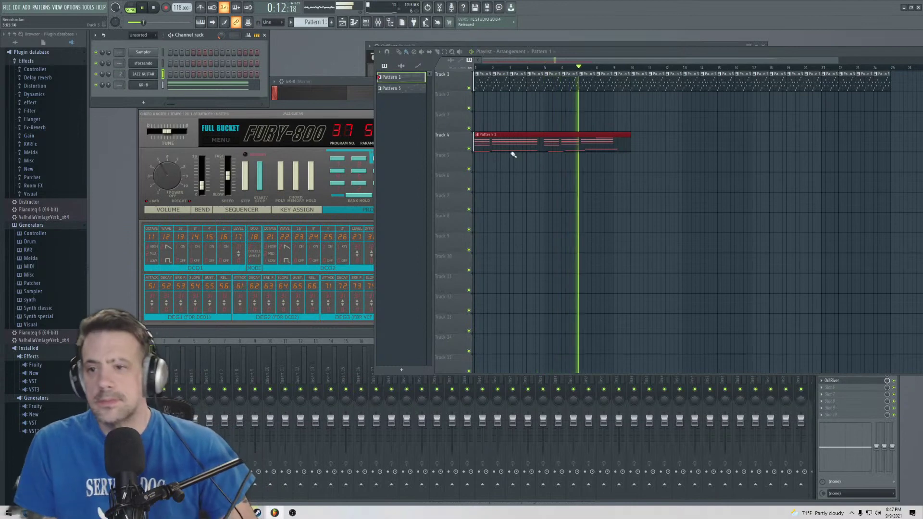
- Check the end of Pattern 1 in the GR-8 piano roll and shorten its Track 4 clip to eight bars
double_click(623, 144)
key("space")
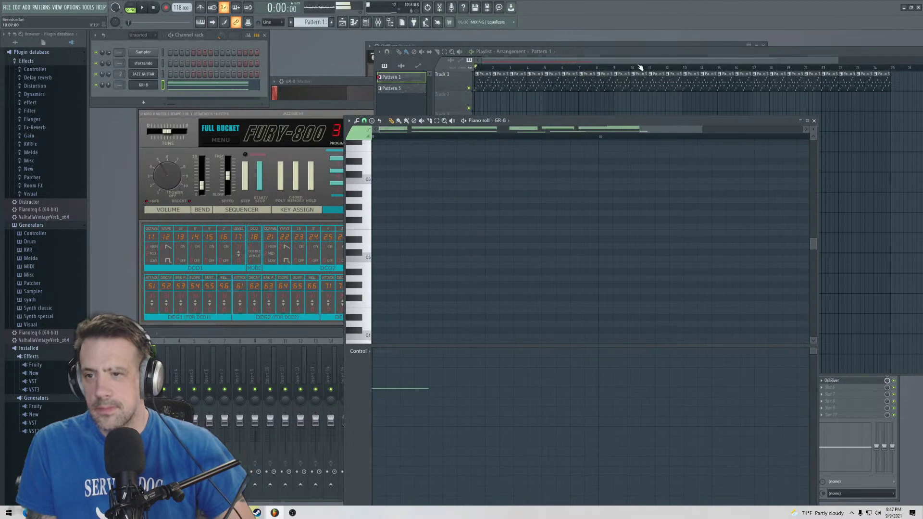
key("F5")
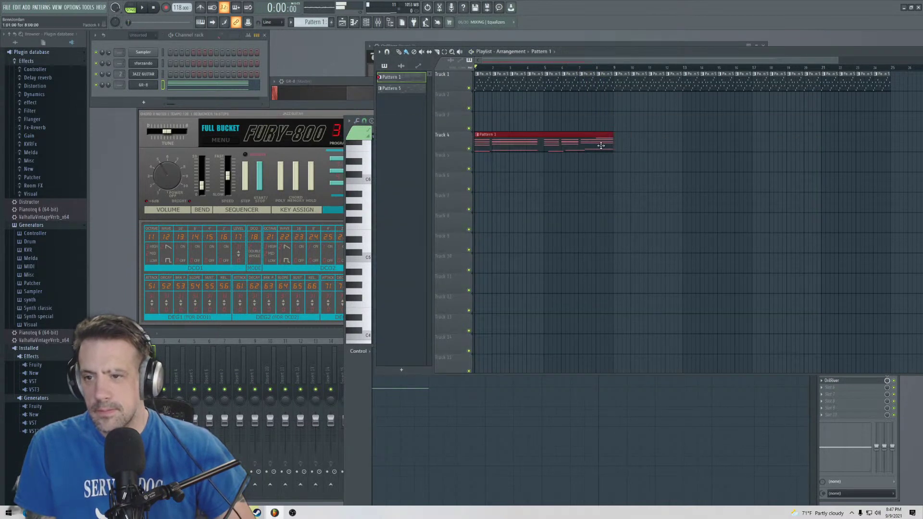
- Save the project as an FL Studio song file in the AI Patch folder
left_click(143, 102)
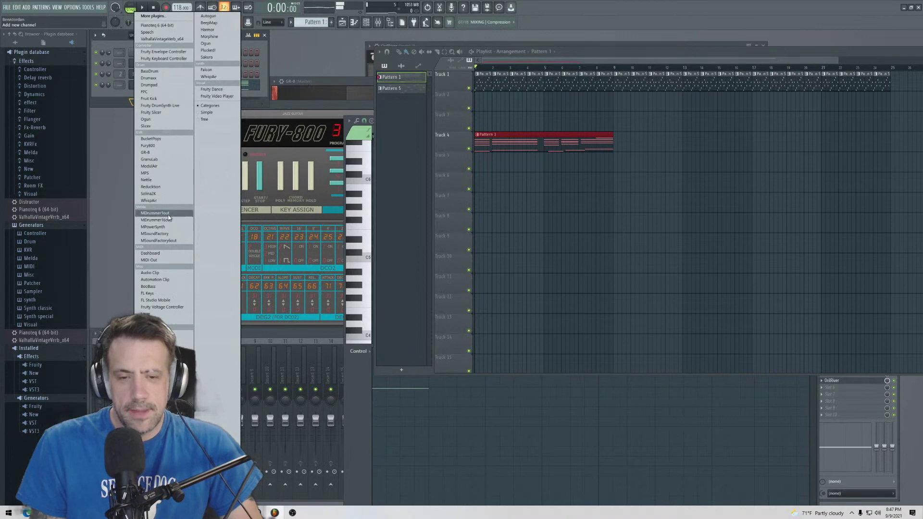
left_click(148, 153)
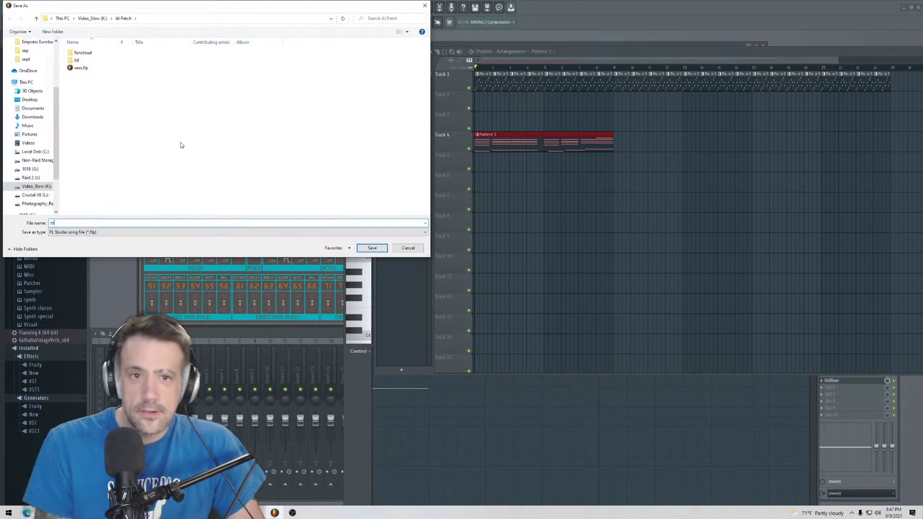
key("Escape")
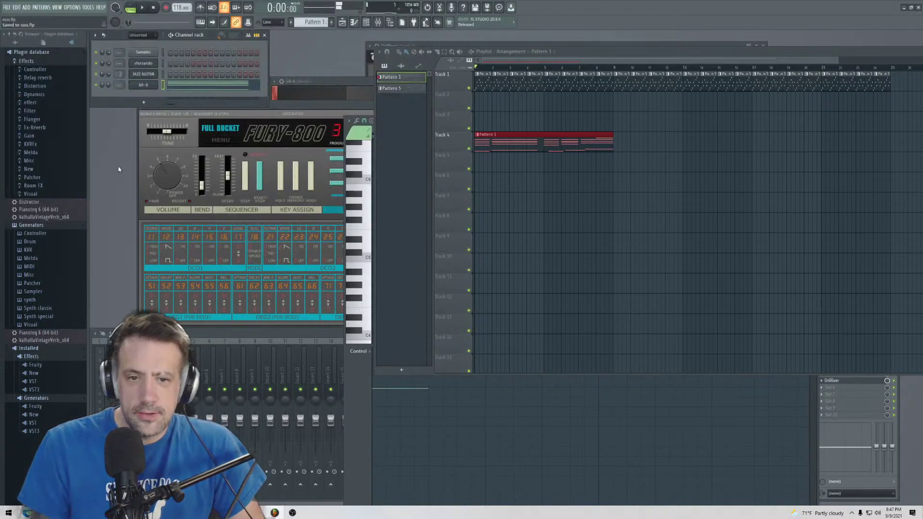
- Add a BucketPops drum machine channel and audition its first rhythm, Waltz
left_click(143, 102)
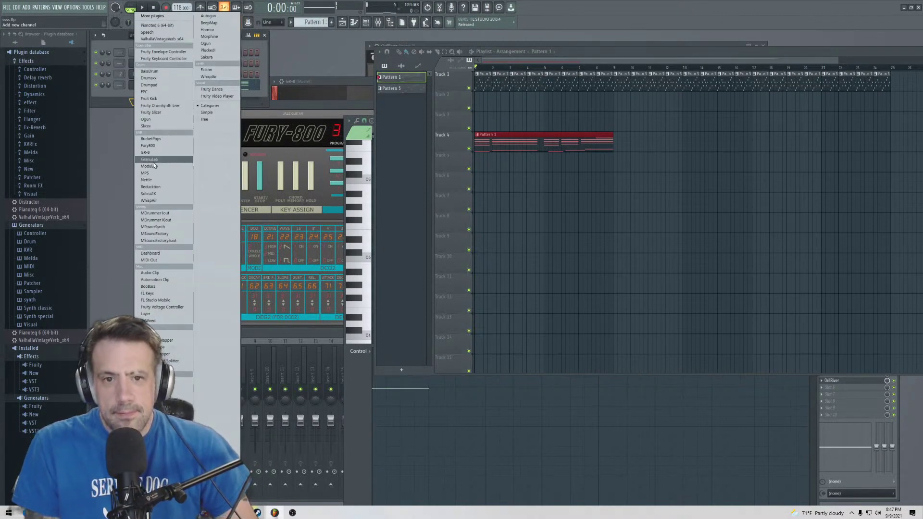
left_click(153, 139)
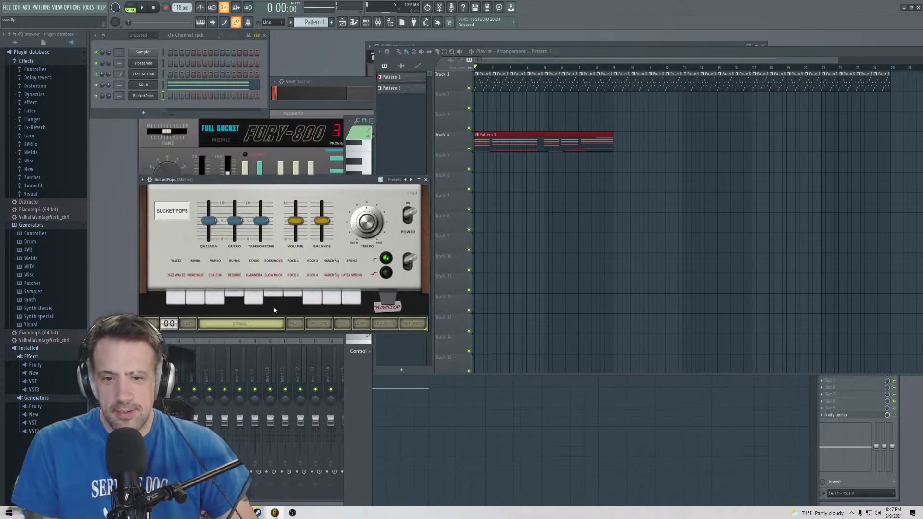
left_click(174, 296)
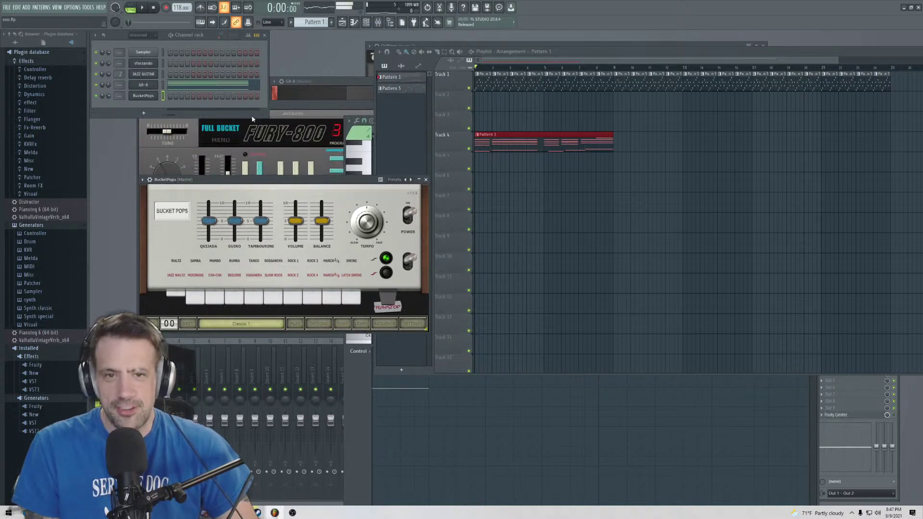
key("space")
key("space")
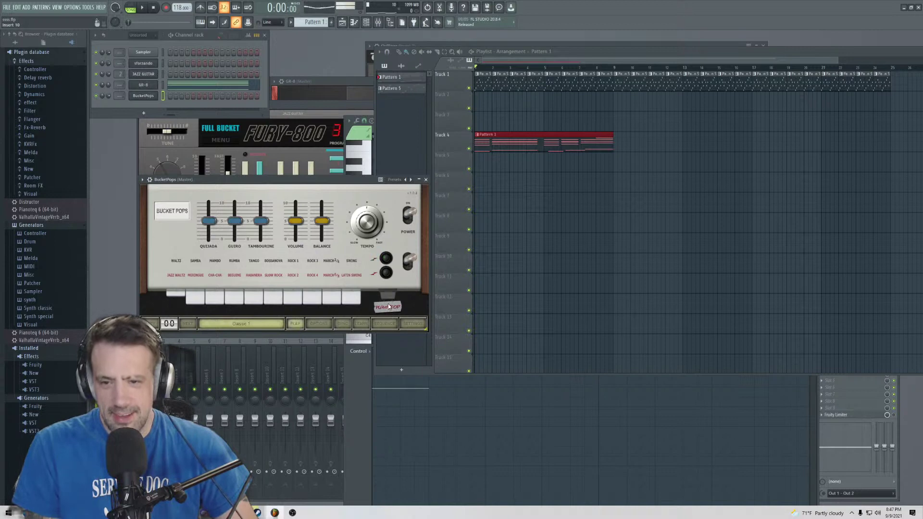
- Audition the Mambo, Rumba, Tango, Rock and March rhythm keys in BucketPops
left_click(209, 296)
left_click(234, 297)
left_click(253, 295)
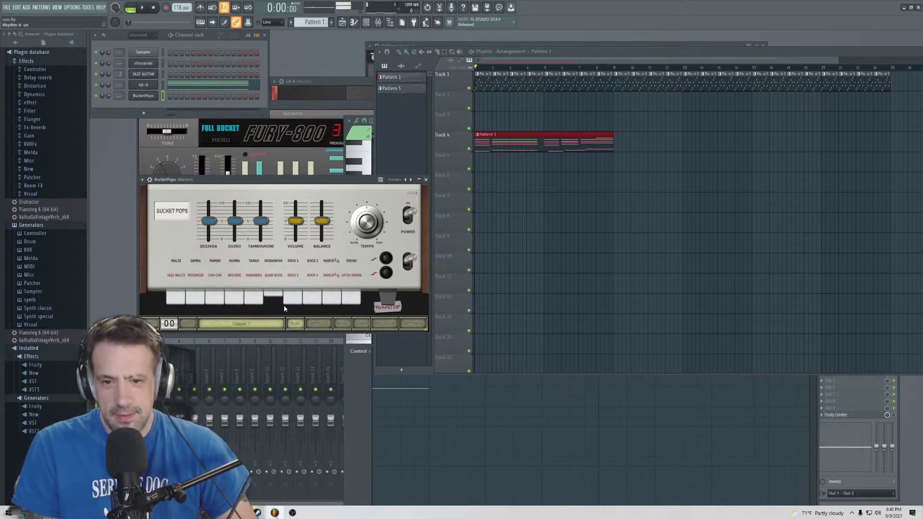
left_click(292, 297)
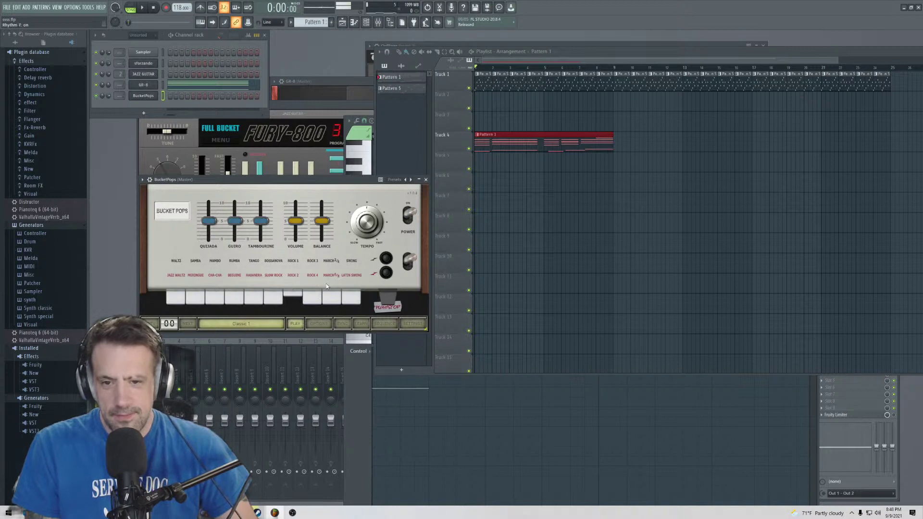
left_click(331, 296)
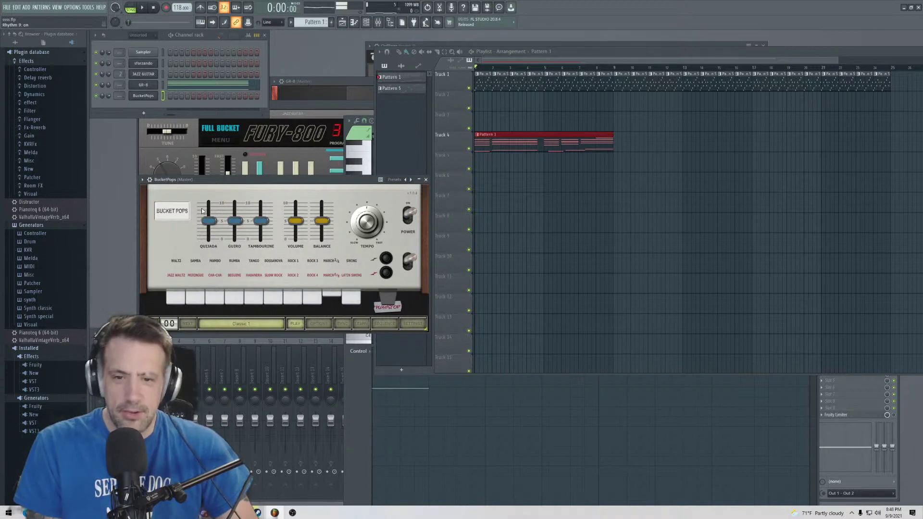
left_click(313, 296)
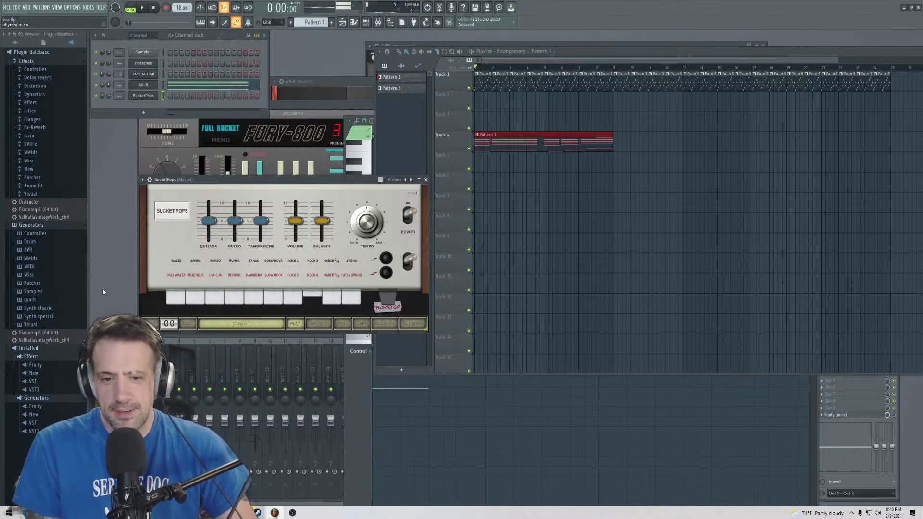
- Load the BucketPops 7/8 Beat preset and examine its rhythm in the step pattern editor
left_click(236, 326)
left_click(194, 327)
left_click(194, 327)
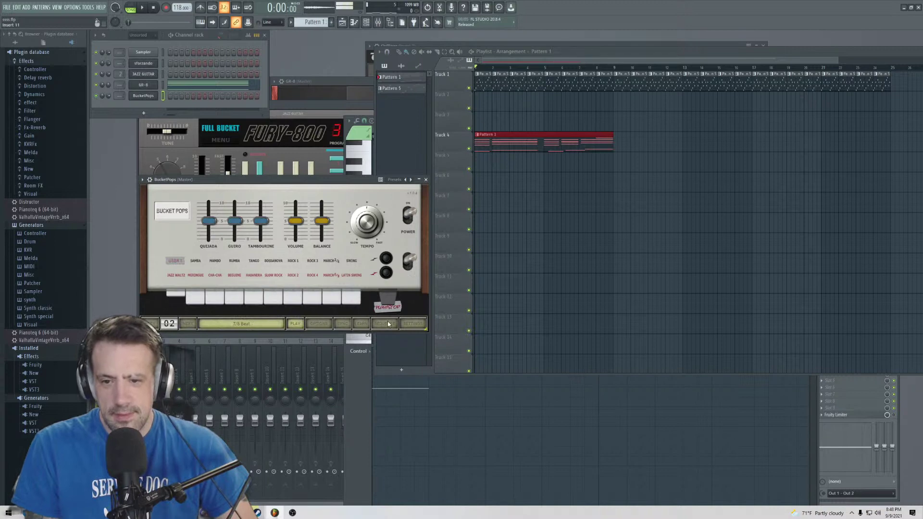
left_click(240, 324)
left_click(404, 325)
left_click(384, 324)
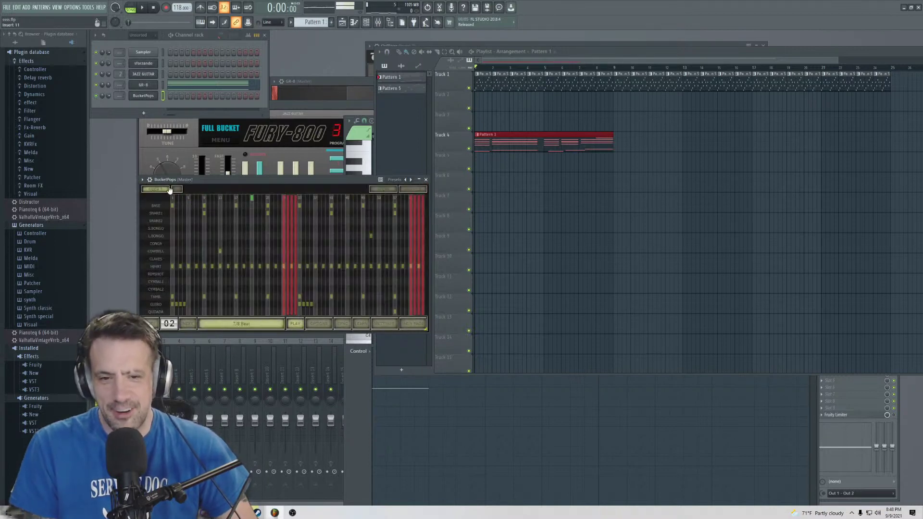
left_click(219, 251)
left_click(241, 323)
key("Return")
left_click(319, 323)
key("Escape")
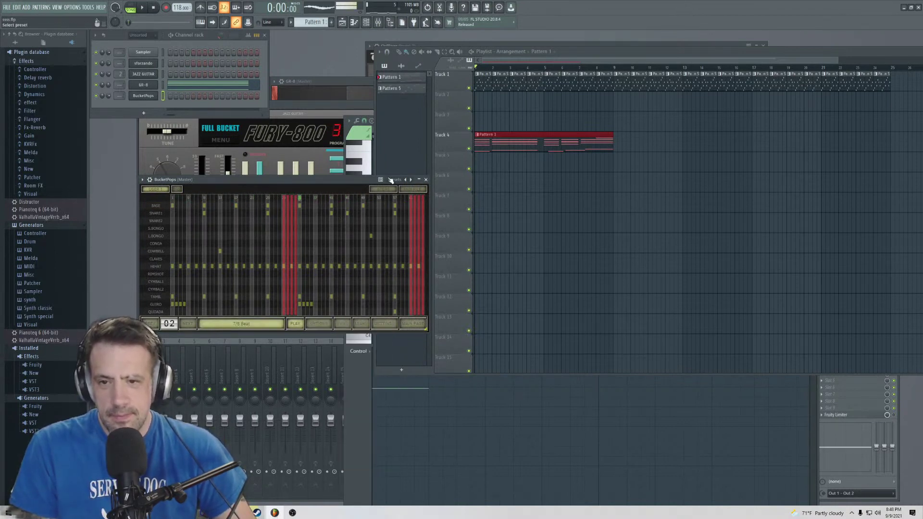
- Load the Samba preset followed by Merengue, and play the arrangement with it
left_click(394, 179)
left_click(401, 302)
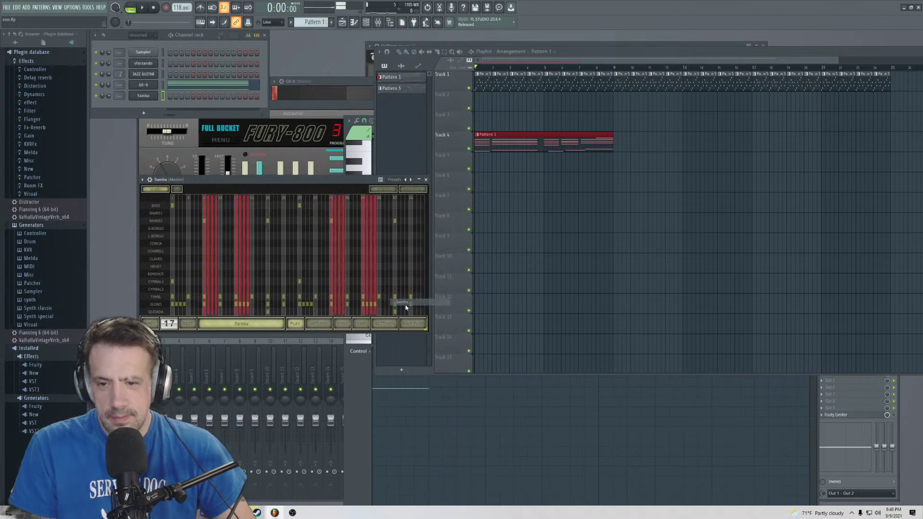
left_click(403, 179)
left_click(413, 372)
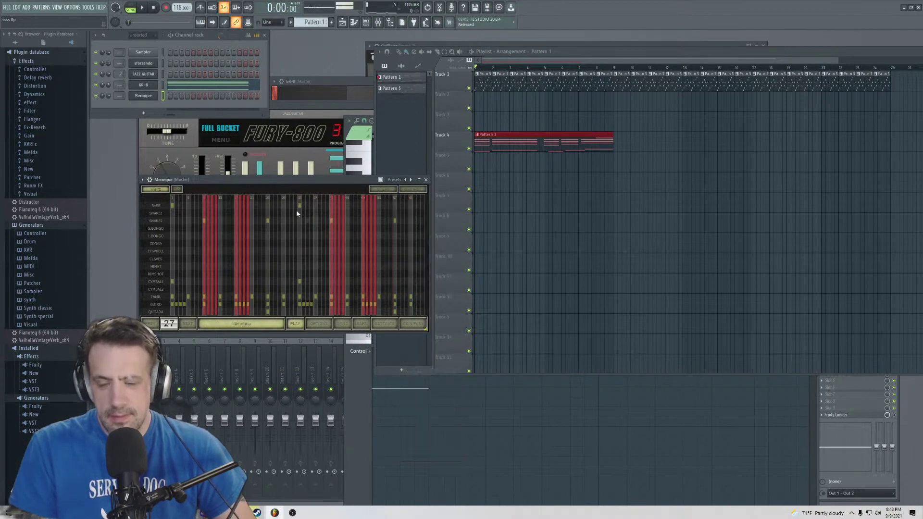
key("space")
- Delete the BucketPops channel and stop playback
right_click(147, 95)
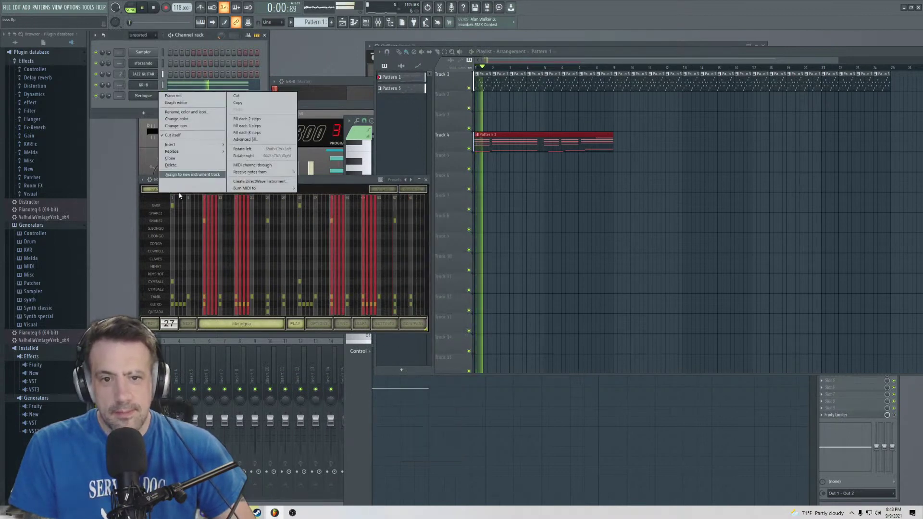
left_click(183, 171)
key("space")
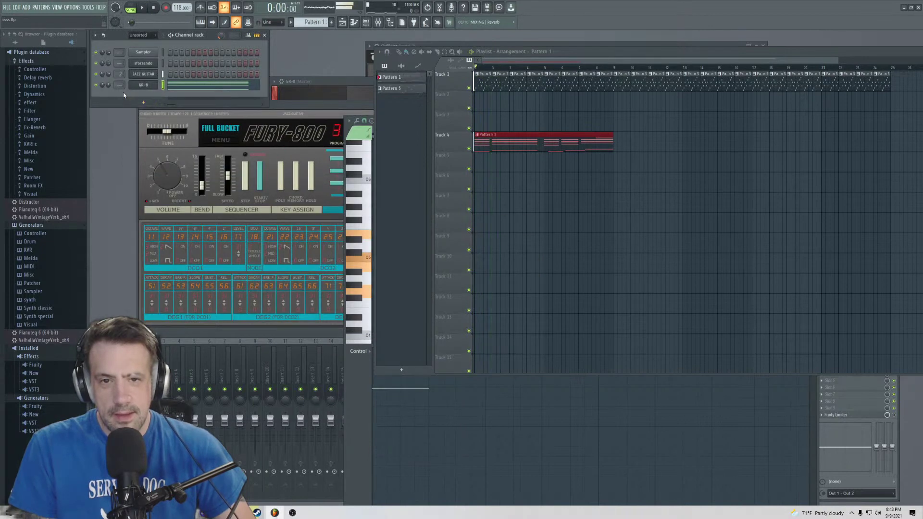
- Add a Reducktion synth channel and load its BS Edge Bass preset
left_click(143, 102)
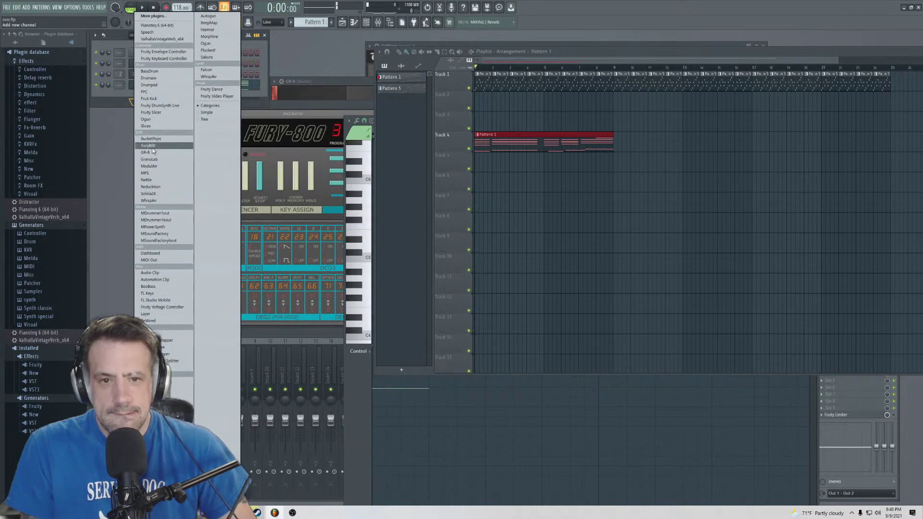
left_click(151, 187)
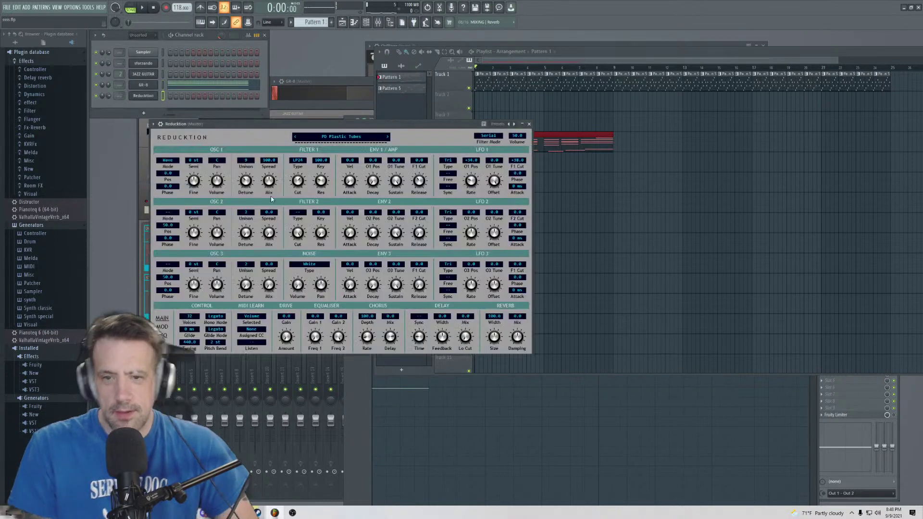
left_click(341, 137)
left_click(326, 202)
left_click(337, 136)
left_click(339, 154)
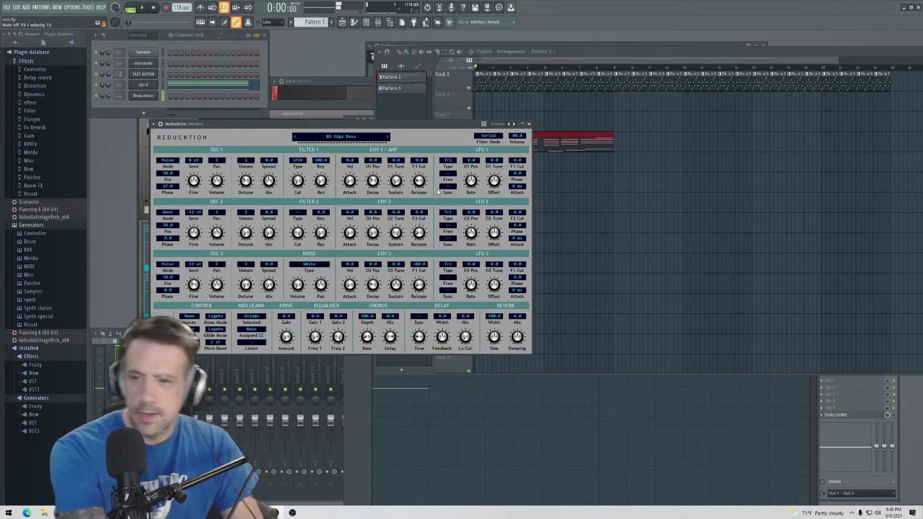
- Look through Reducktion's filter 2 types without choosing one, and set oscillator 2's mode to Pulse
right_click(304, 232)
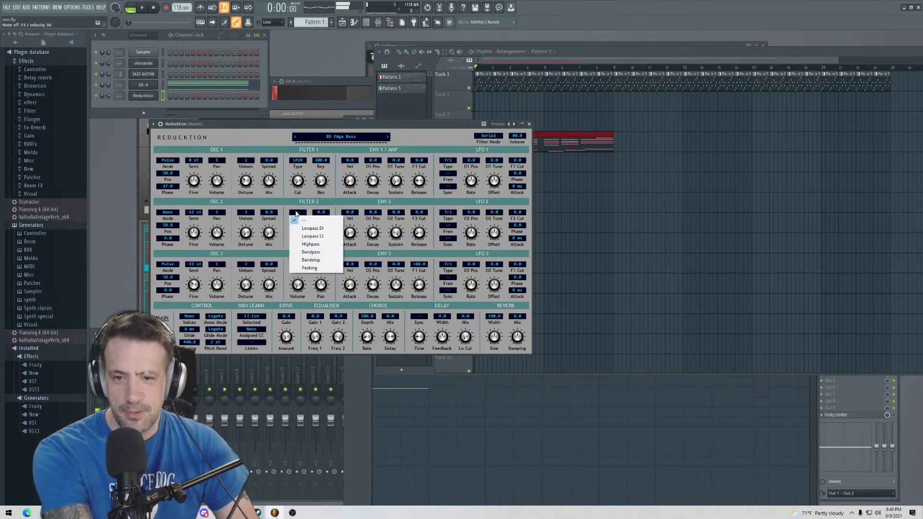
left_click(287, 299)
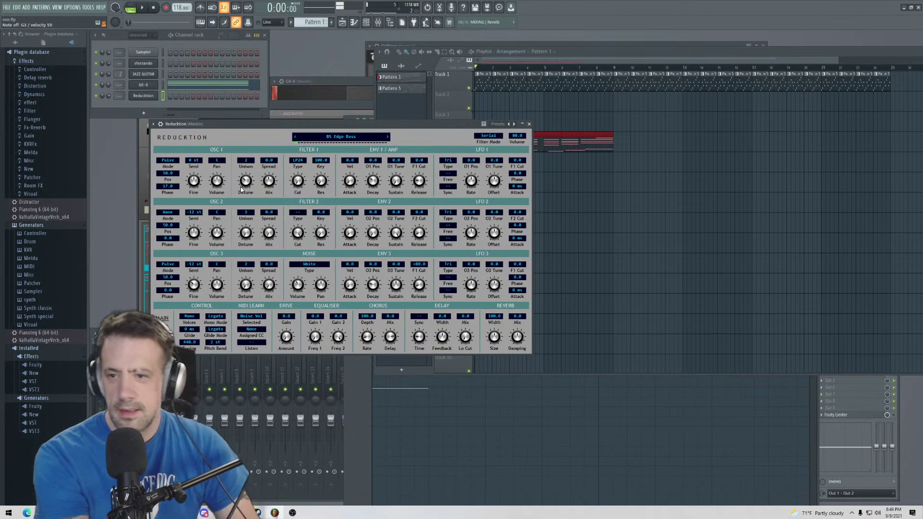
left_click(163, 212)
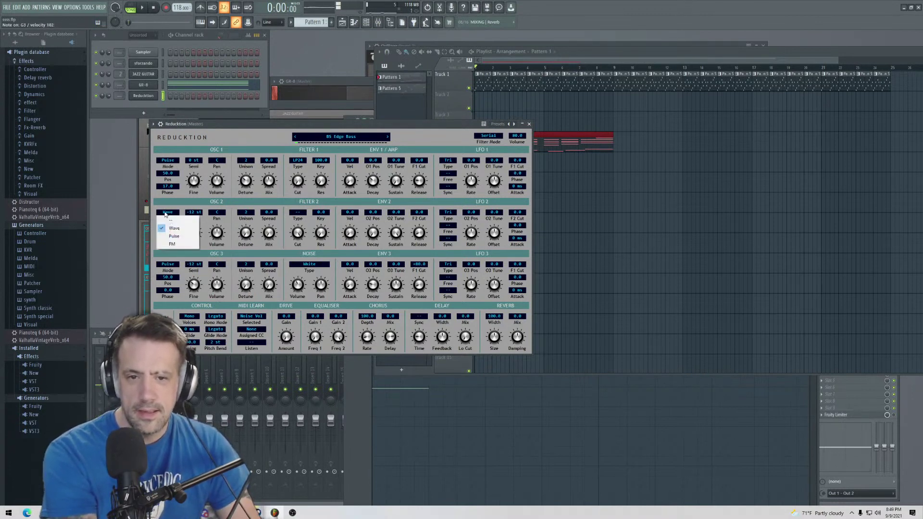
left_click(176, 238)
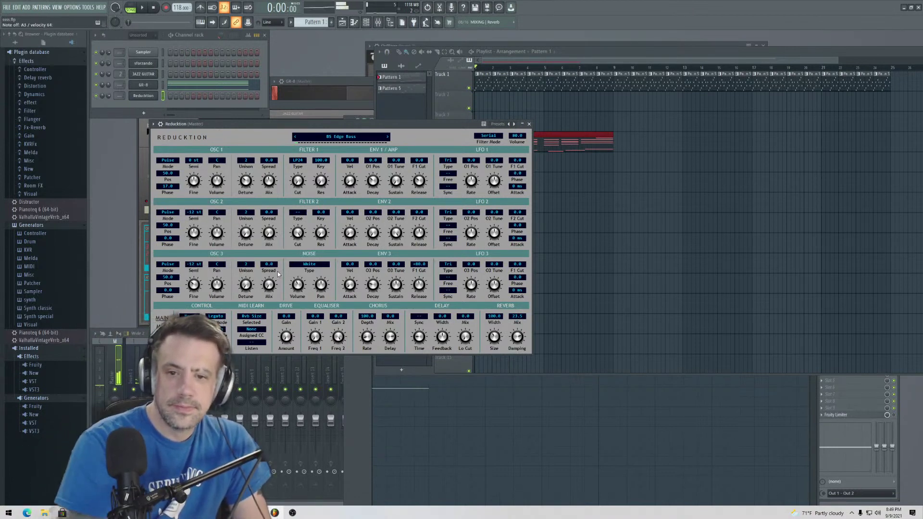
- Set Reducktion's filter 2 type to Lowpass 24 and envelope 1's F1 Cut amount to +20.0
left_click(298, 214)
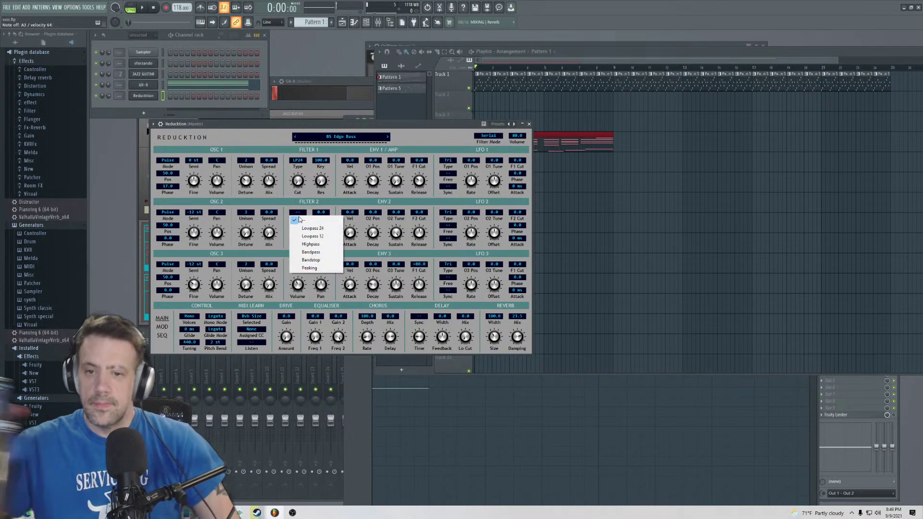
left_click(296, 233)
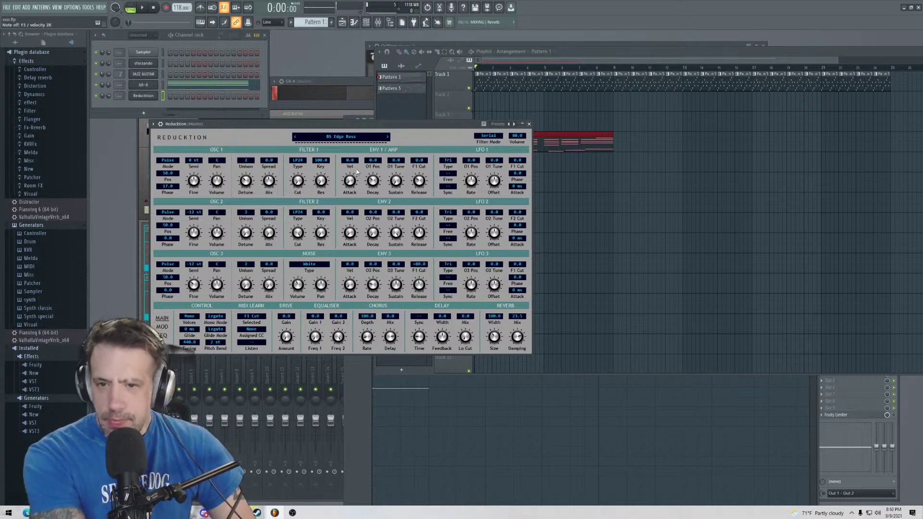
left_click_drag(419, 162, 421, 158)
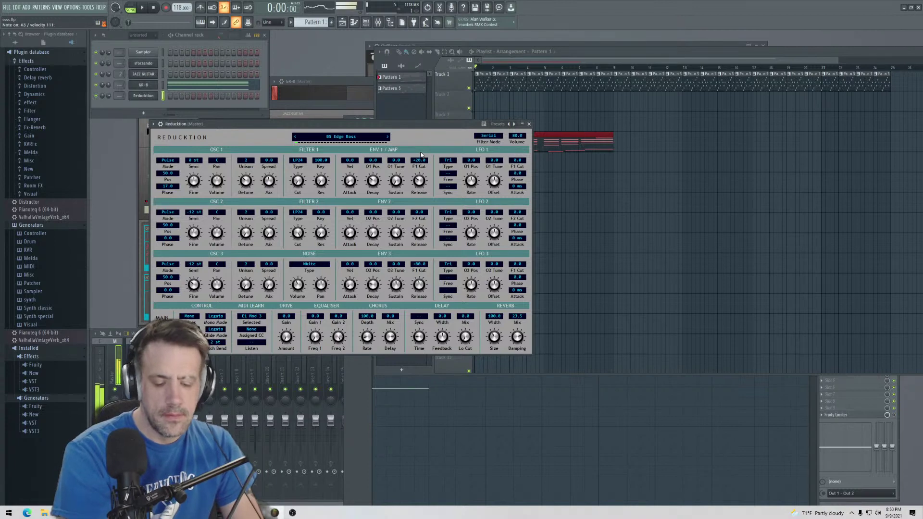
- Close the Reducktion window and open the piano roll for the Reducktion channel at its bass range
left_click(529, 124)
key("F7")
left_click_drag(456, 129, 450, 283)
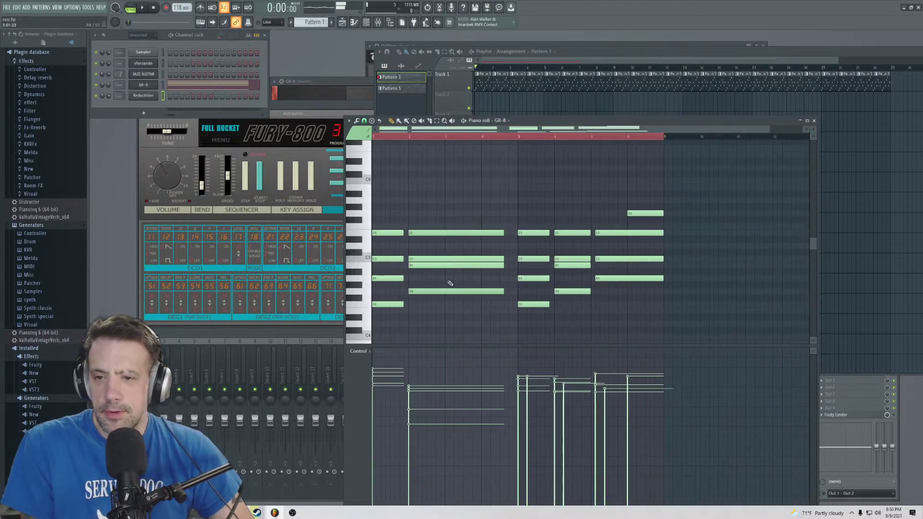
left_click(500, 121)
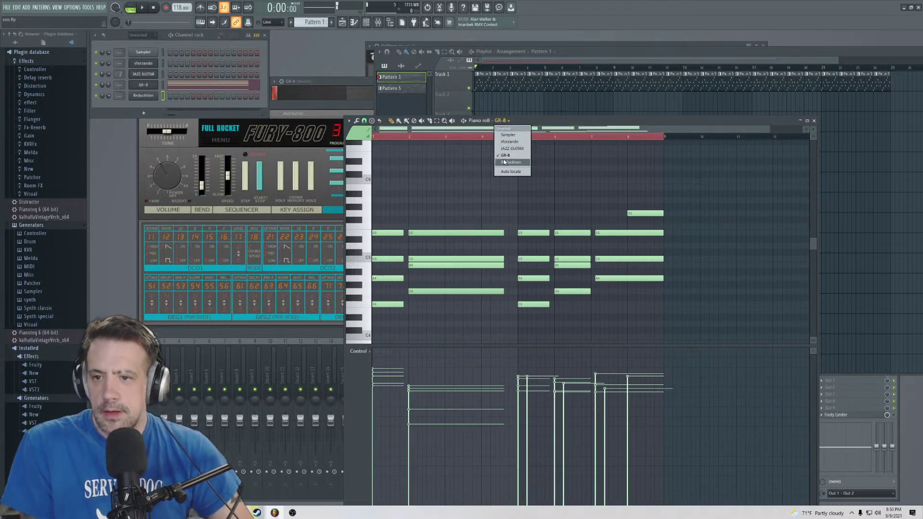
left_click(504, 163)
scroll(381, 251, "down", 5)
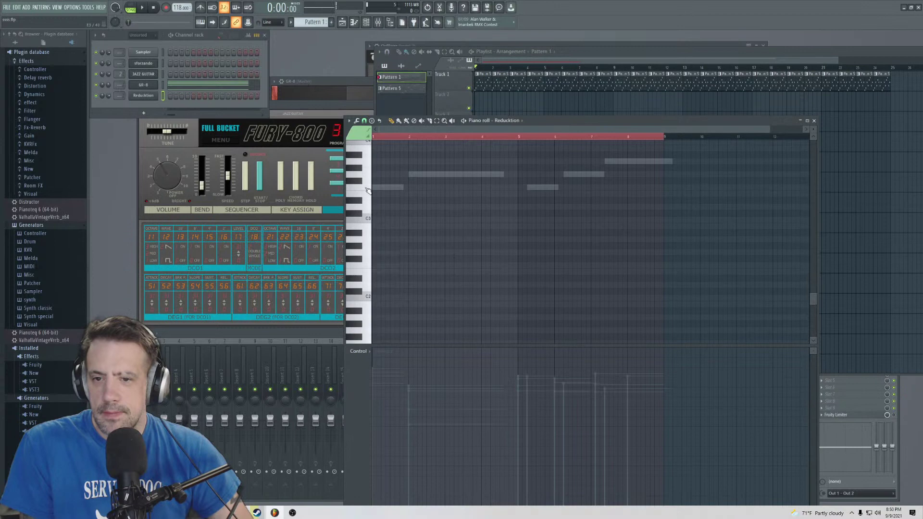
- Place a short F3 bass note at the start of bar 1 and play it back with the metronome on
left_click(375, 187)
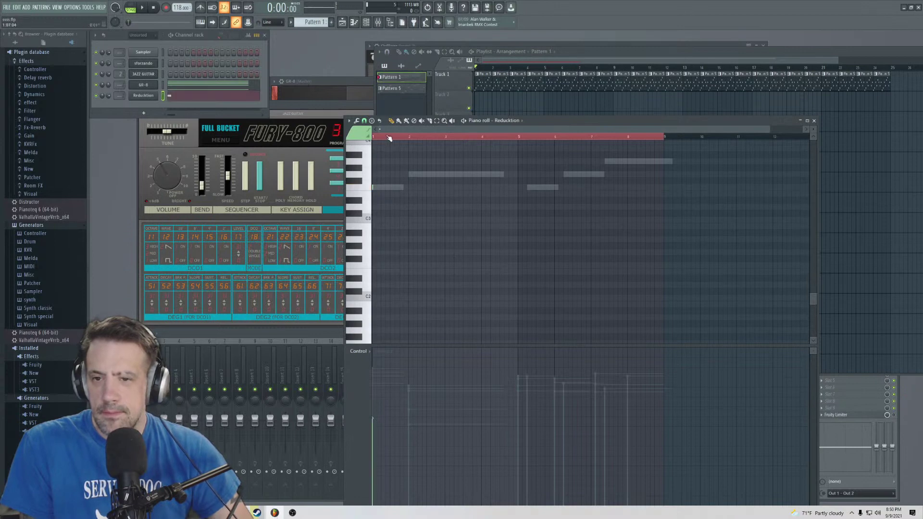
scroll(389, 138, "up", 4)
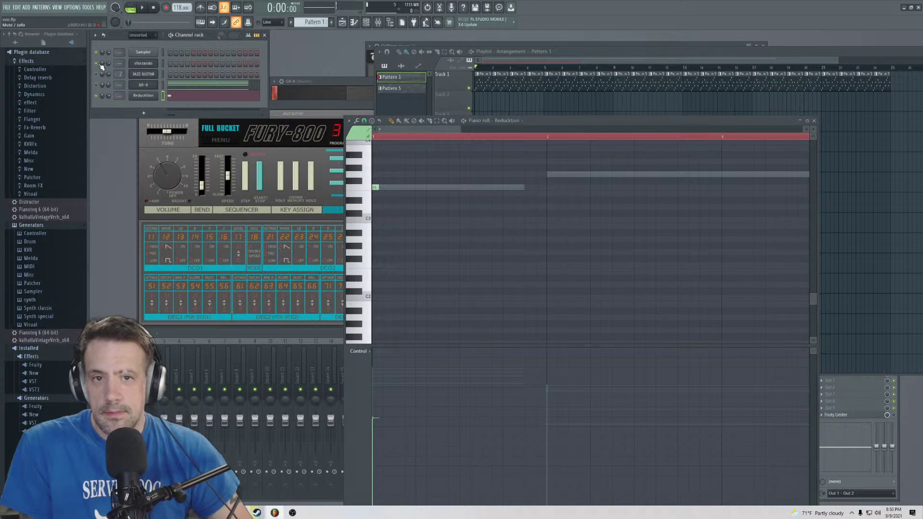
key("space")
key("space")
left_click(200, 8)
key("space")
key("space")
key("space")
key("space")
left_click(397, 187)
right_click(396, 187)
key("space")
key("space")
- Set the piano roll snap to Line and add two more short F3 notes in bar 1
left_click(363, 121)
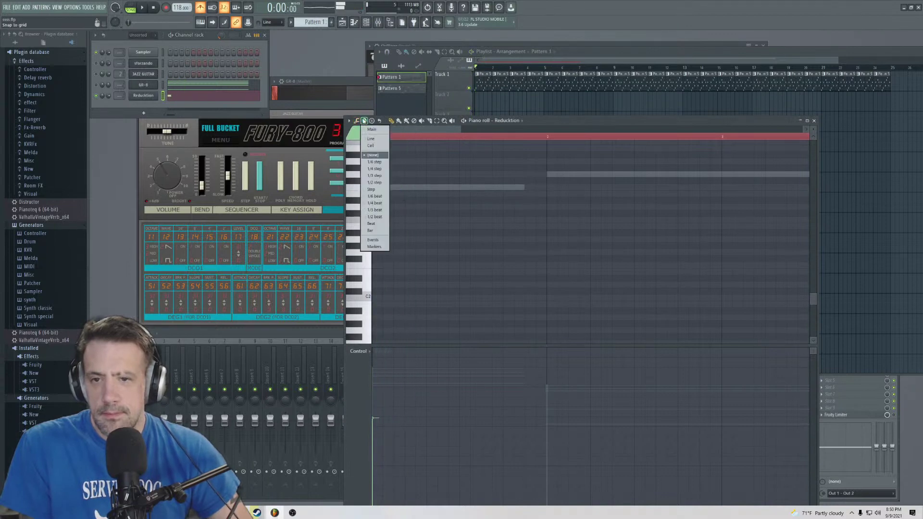
left_click(370, 145)
left_click(412, 189)
key("space")
key("space")
key("space")
left_click(440, 188)
key("space")
- Complete bar 1's bass line with another F3, a low D3 and a closing F3 near the bar's end
left_click(483, 194)
left_click(495, 206)
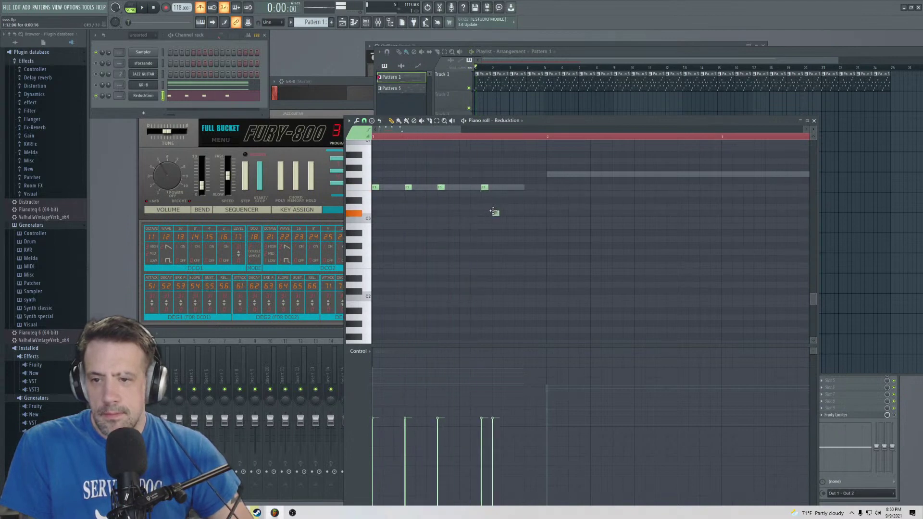
left_click(506, 188)
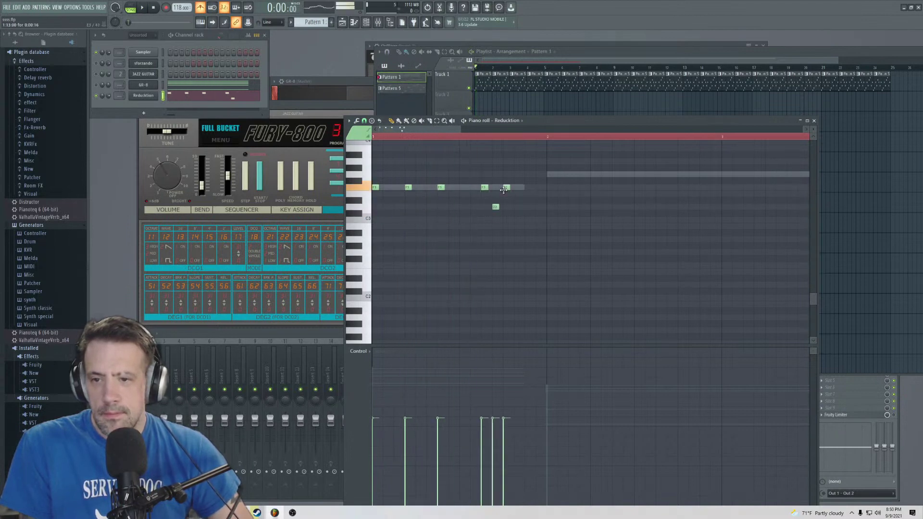
key("space")
key("space")
key("space")
mouse_move(494, 207)
left_mouse_down()
mouse_move(529, 187)
mouse_move(496, 206)
left_mouse_up()
- Add four short G3 notes and a low D3 note to the bass line in bar 2
left_click(549, 174)
key("space")
left_click(582, 174)
left_click(615, 174)
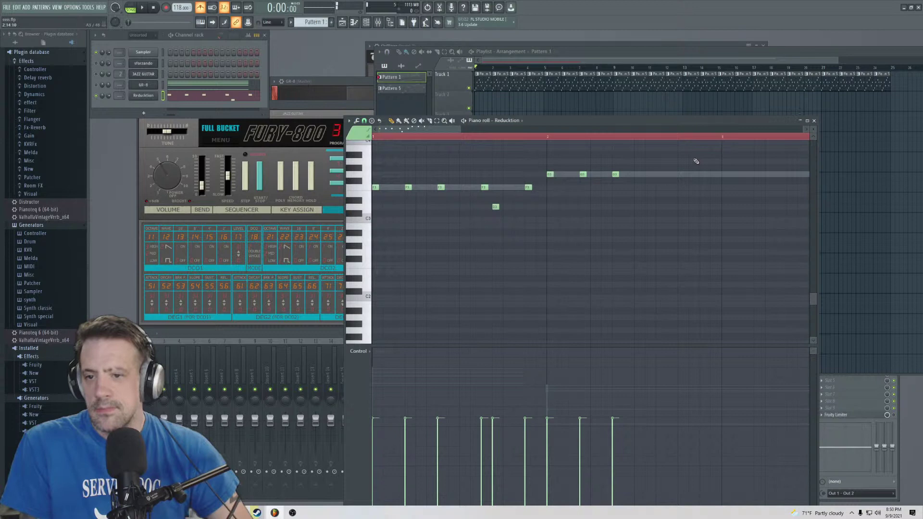
left_click(659, 174)
left_click(681, 206)
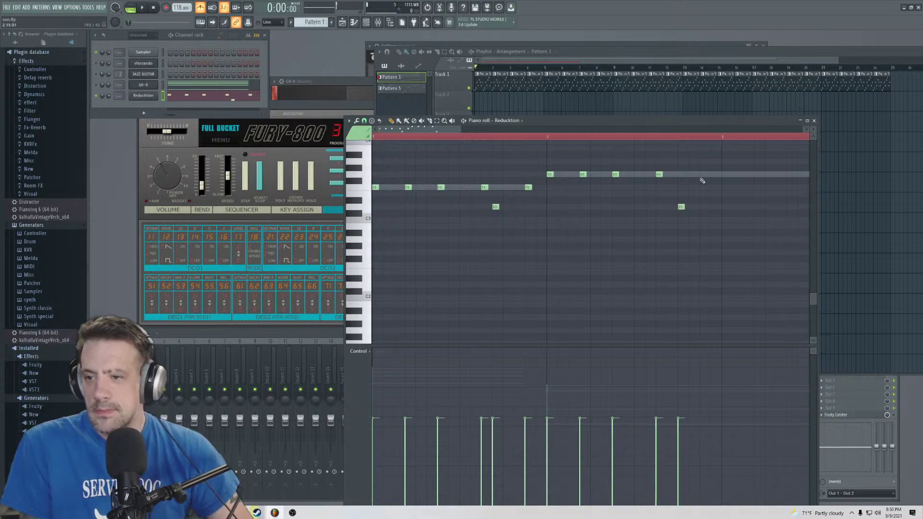
- Move bar 2's low D3 note earlier and finish the bar with a rising G3, A3, C4, F4 run
scroll(707, 185, "up", 3)
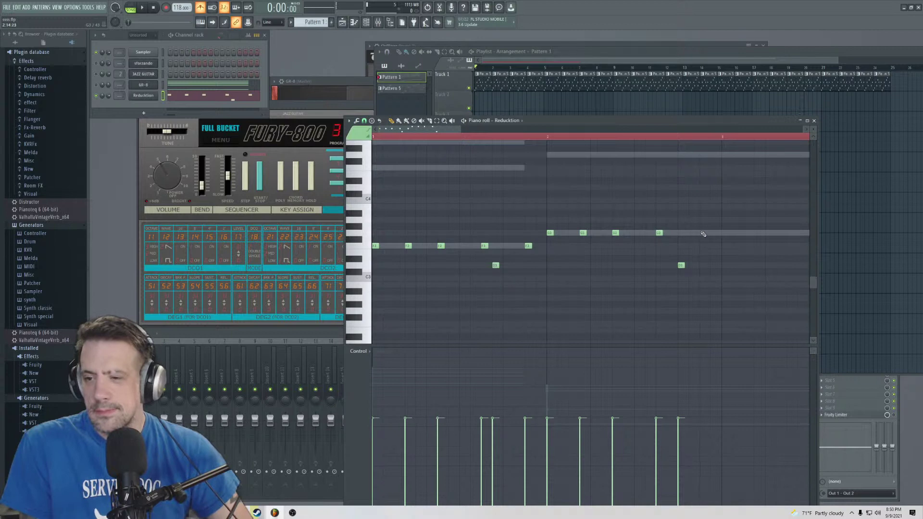
left_click(550, 138)
key("space")
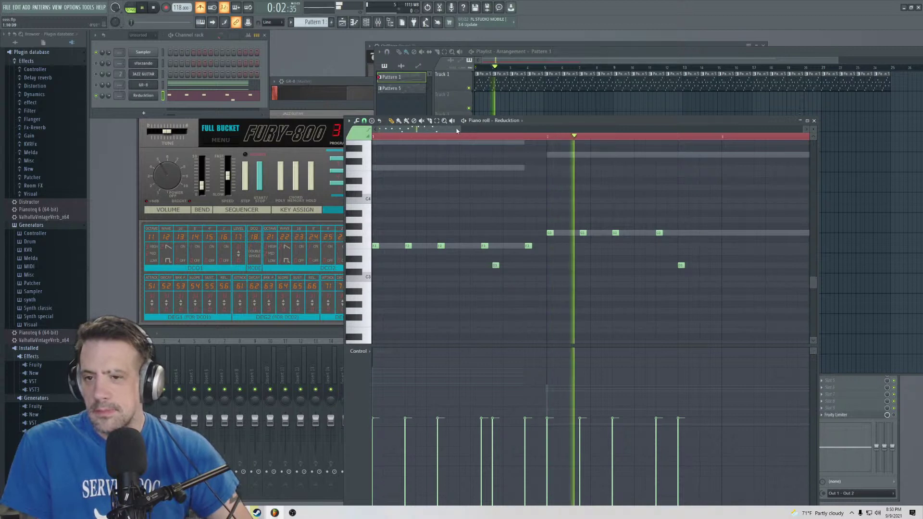
left_click_drag(502, 265, 491, 265)
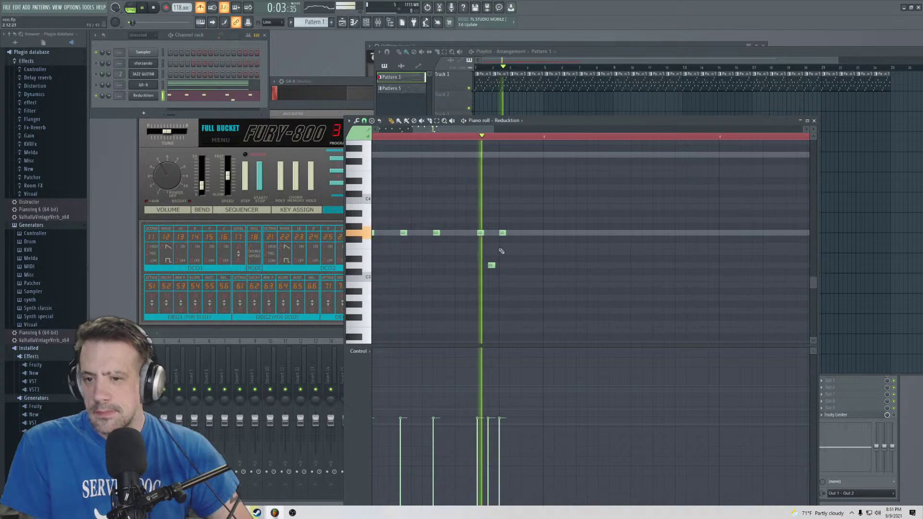
left_click_drag(512, 214, 524, 199)
left_click(535, 181)
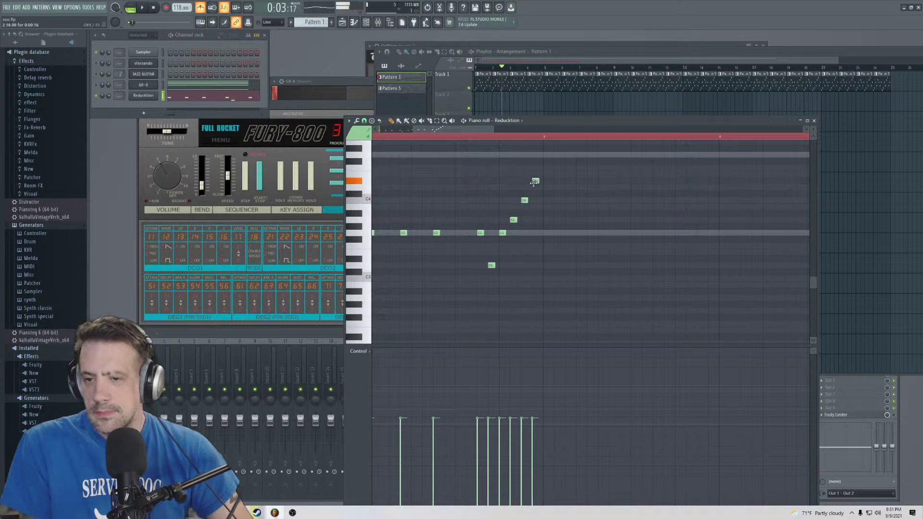
left_click_drag(532, 187, 536, 165)
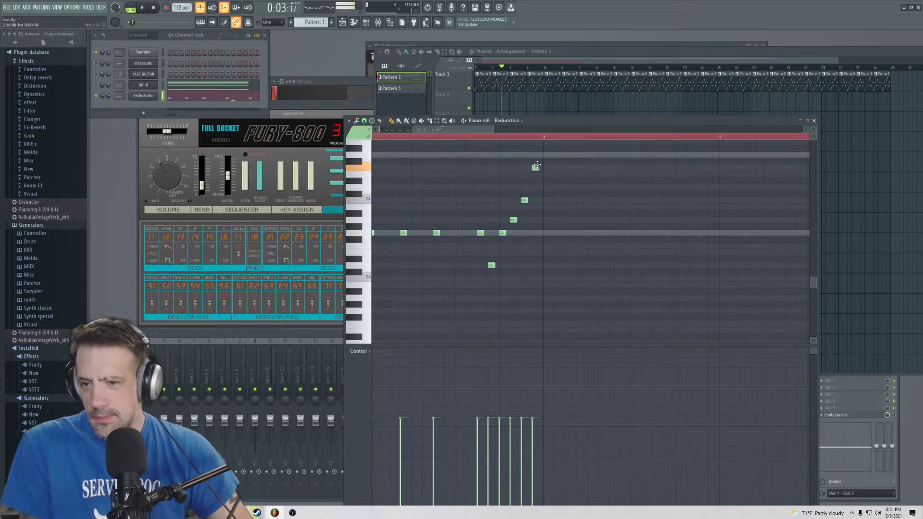
- Duplicate the two-bar bass line into bars 3 and 4 and play it back
scroll(468, 132, "down", 3)
key("ctrl+a")
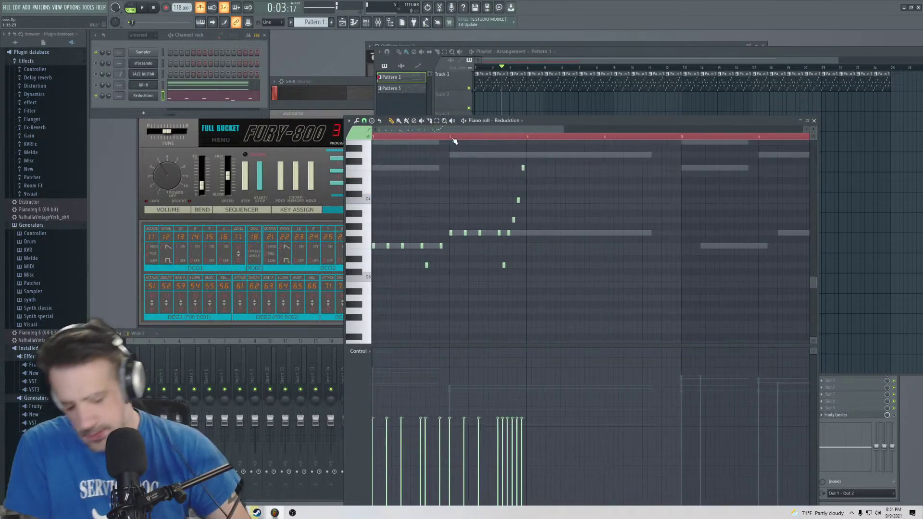
scroll(464, 138, "up", 3)
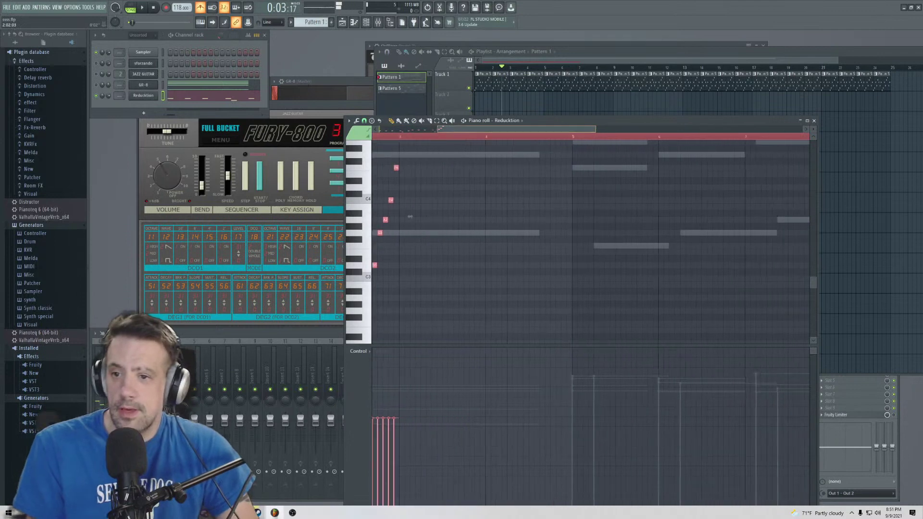
scroll(387, 217, "down", 2)
key("space")
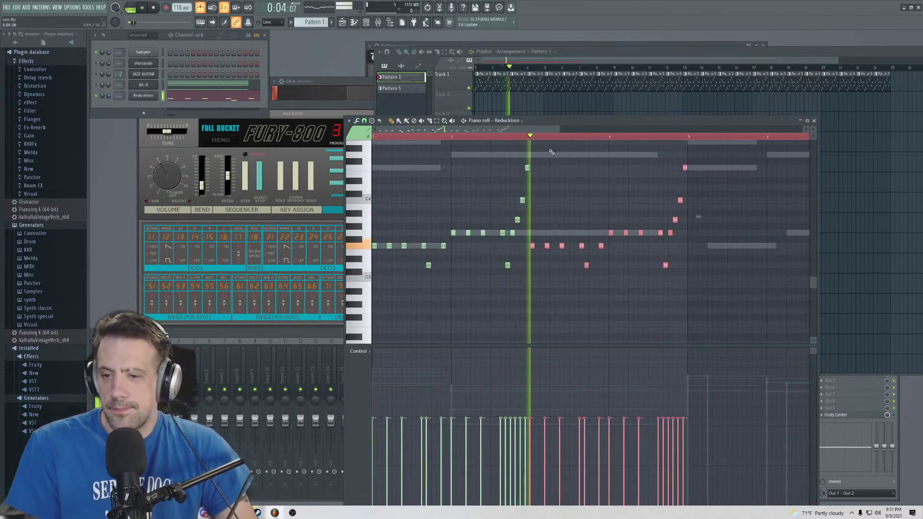
scroll(457, 154, "up", 2)
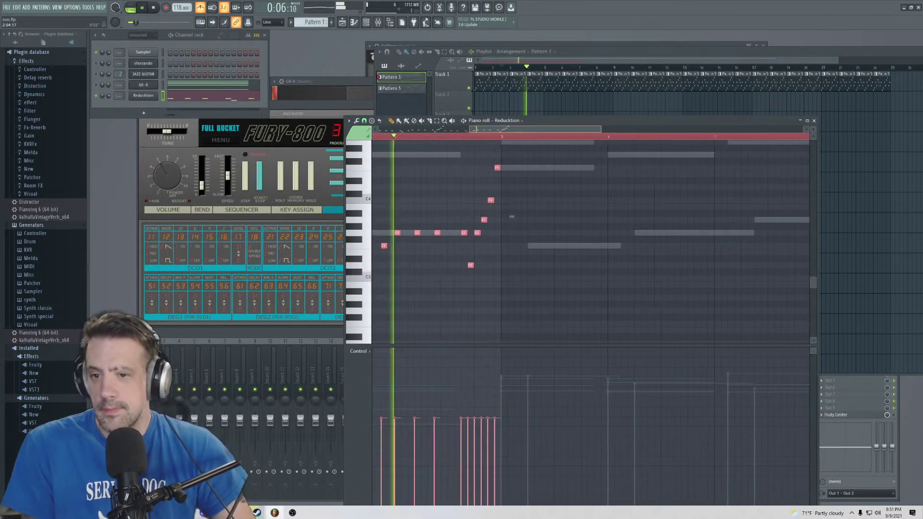
key("space")
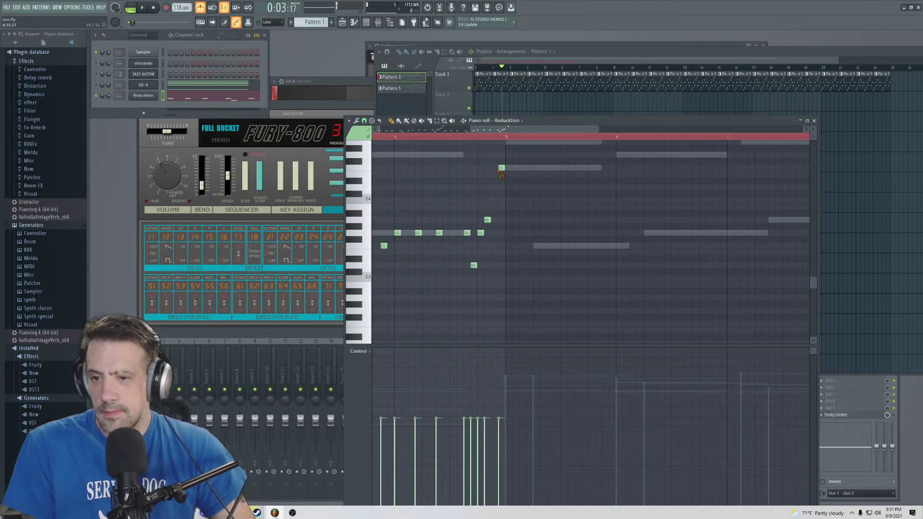
- Replace the rising run at the end of bar 4 with a single C4 note placed slightly later
left_click_drag(486, 219, 486, 199)
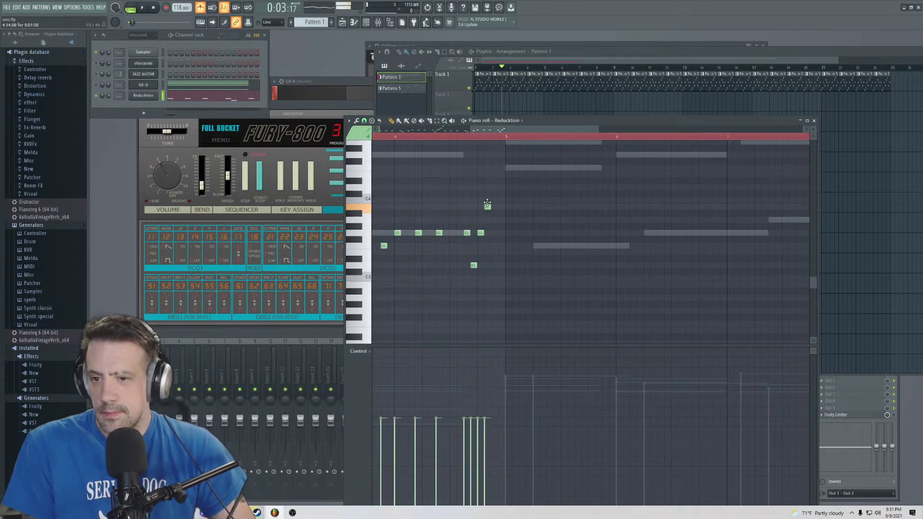
key("space")
scroll(476, 141, "up", 2)
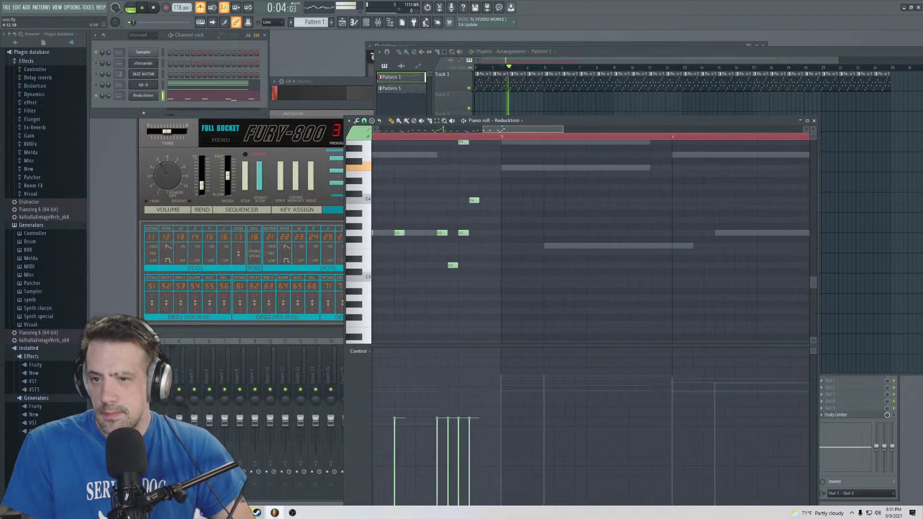
key("space")
left_click_drag(491, 200, 503, 199)
- Set the snap to 1/4 step, add a grace note just before bar 4's last note, and raise that last note to D4
left_click(364, 120)
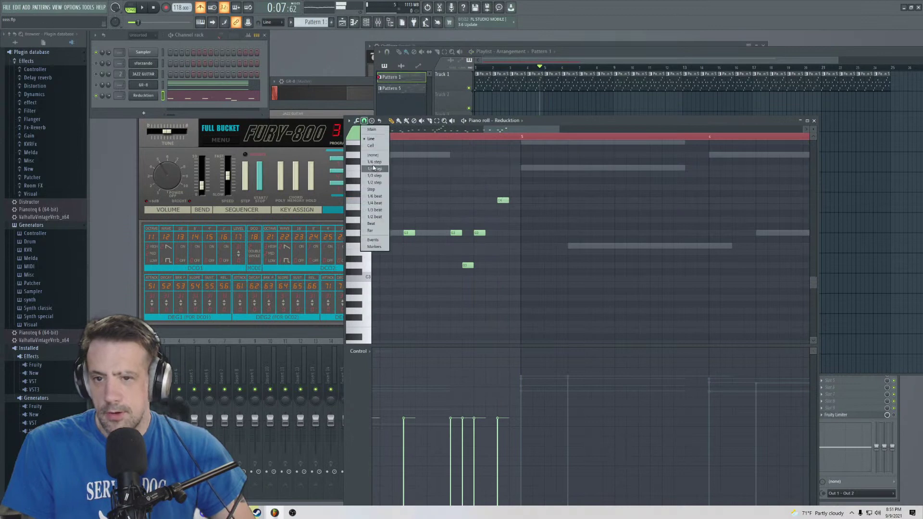
left_click(375, 169)
left_click(495, 214)
left_click_drag(495, 214, 499, 214)
key("space")
key("space")
left_click(500, 214)
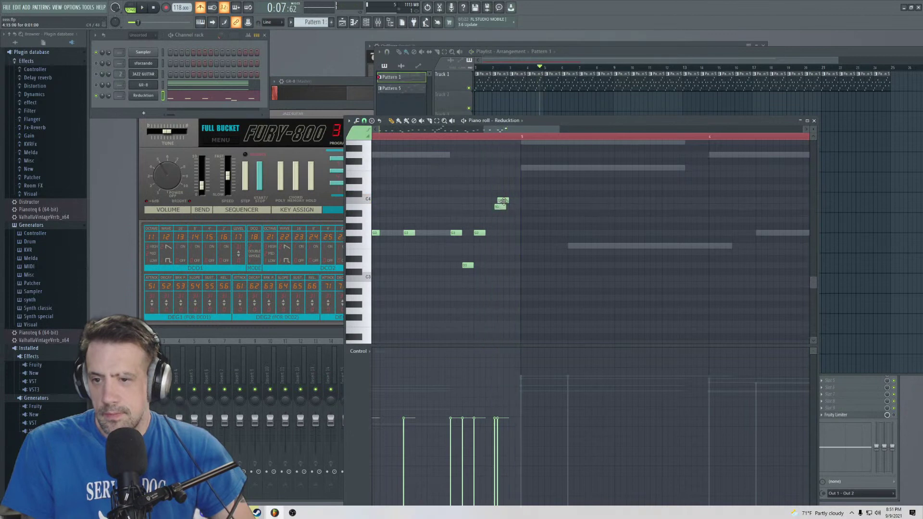
key("space")
key("space")
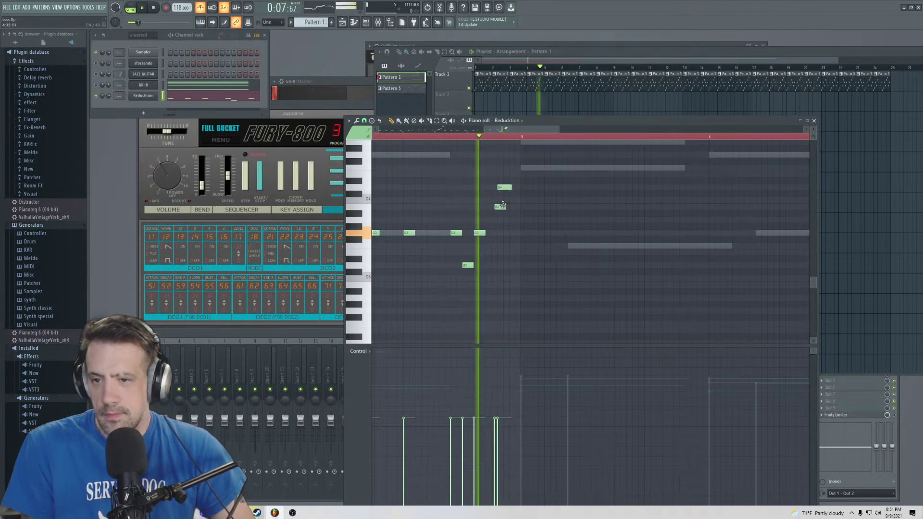
- Move the grace note at the end of bar 4 up to C4 and shorten it, checking it in playback
left_click_drag(502, 201, 496, 200)
key("space")
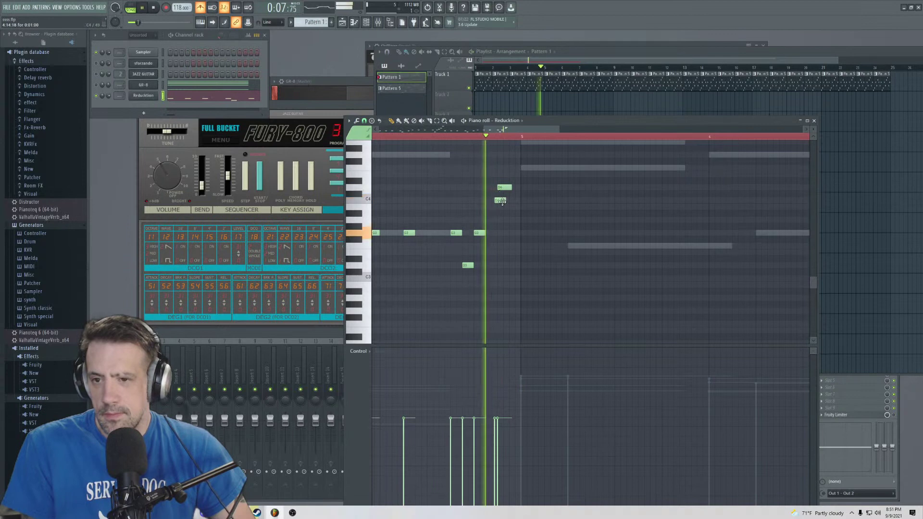
key("space")
key("space")
key("space")
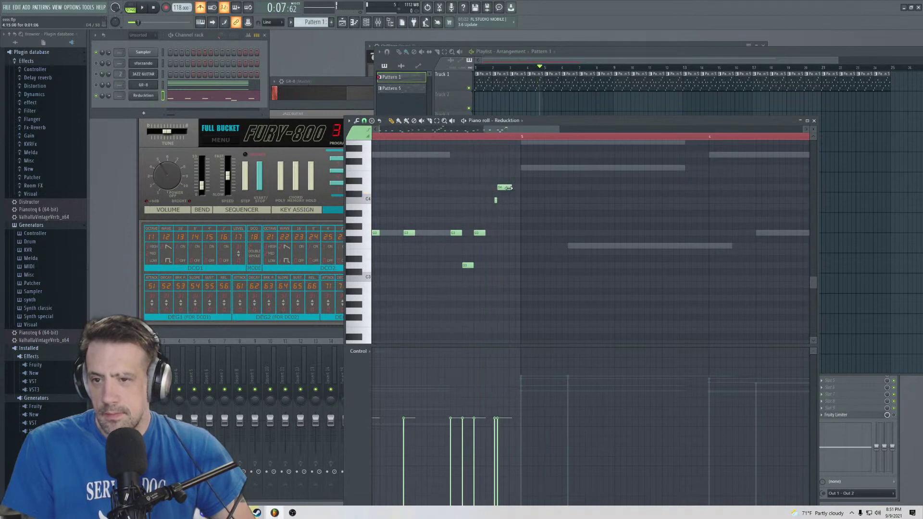
left_click_drag(514, 188, 503, 201)
scroll(512, 143, "down", 6)
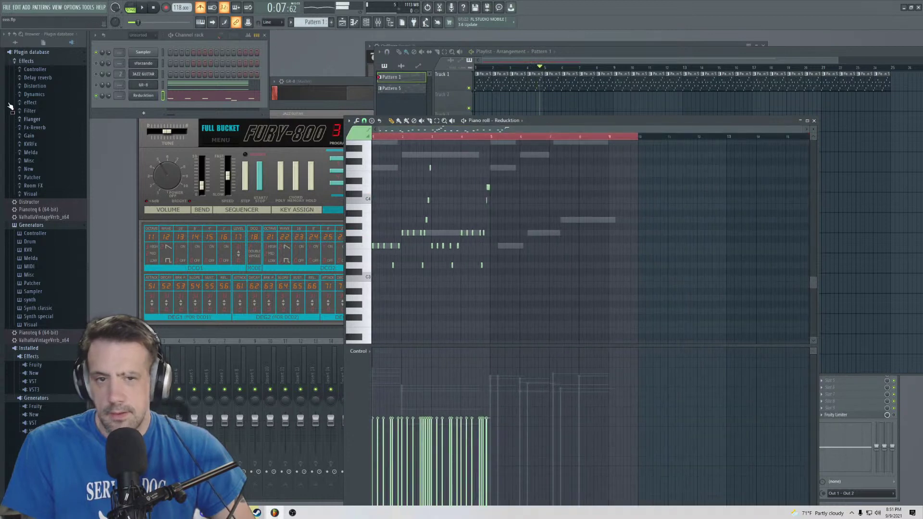
- Unmute the GR-8 channel, show the playlist, and play the new bass line together with the chords
left_click(97, 85)
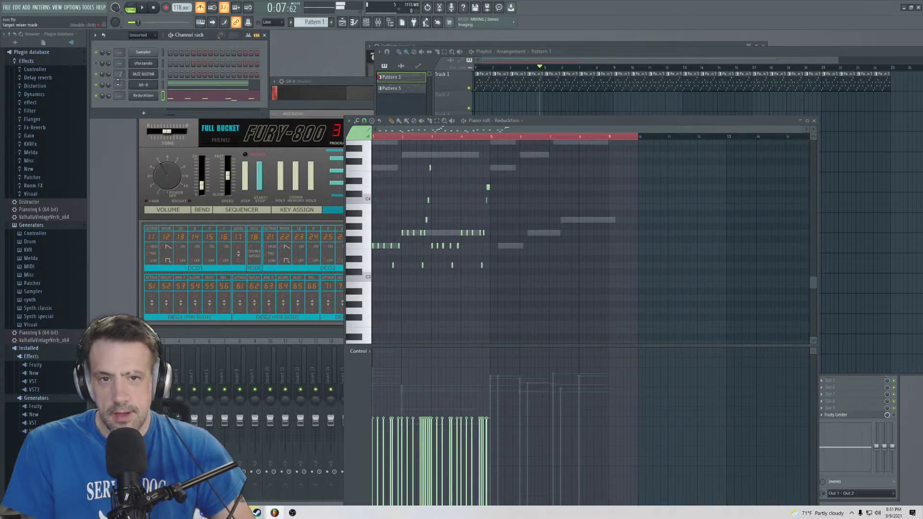
key("space")
key("F5")
key("space")
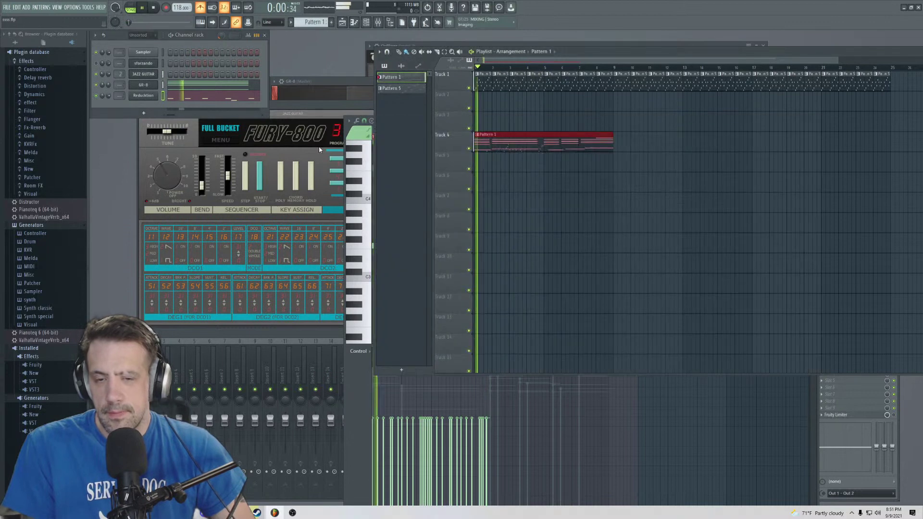
- Set the GR-8 channel's volume to about 81%, turn off the metronome and stop playback
left_click_drag(107, 85, 108, 85)
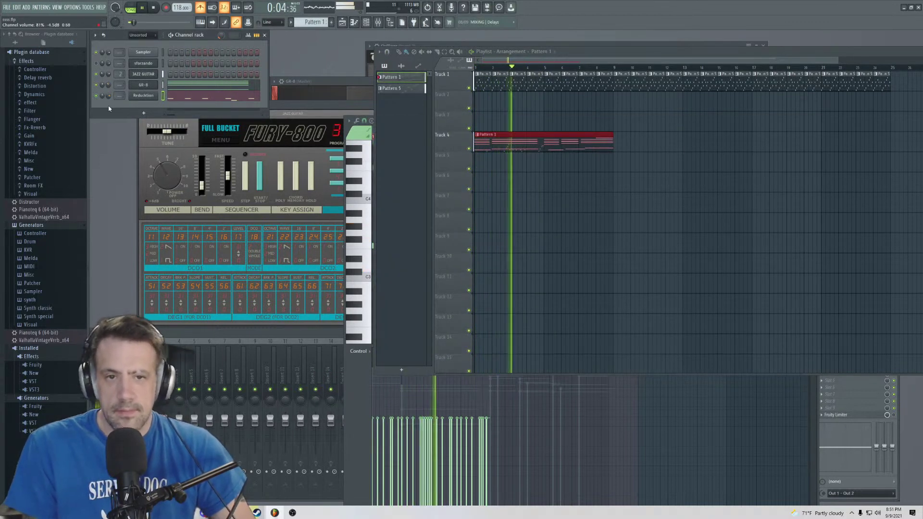
left_click(200, 8)
key("space")
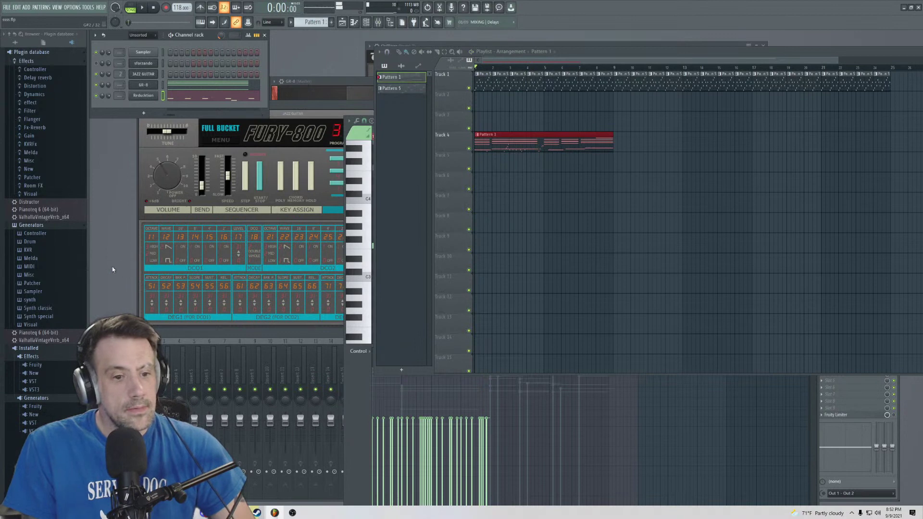
- Add a Drumaxx channel and load the Dance 07 MC preset from its Dance bank
left_click(139, 113)
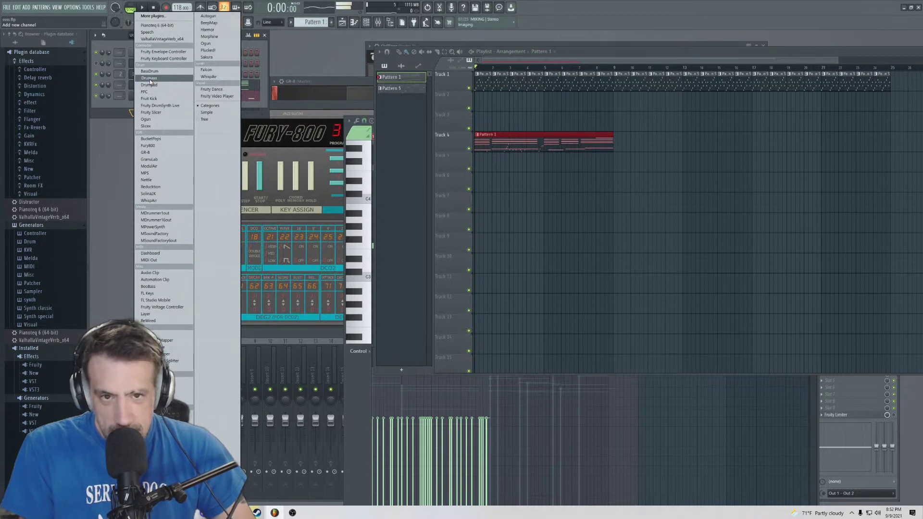
left_click(150, 82)
left_click_drag(262, 139, 252, 157)
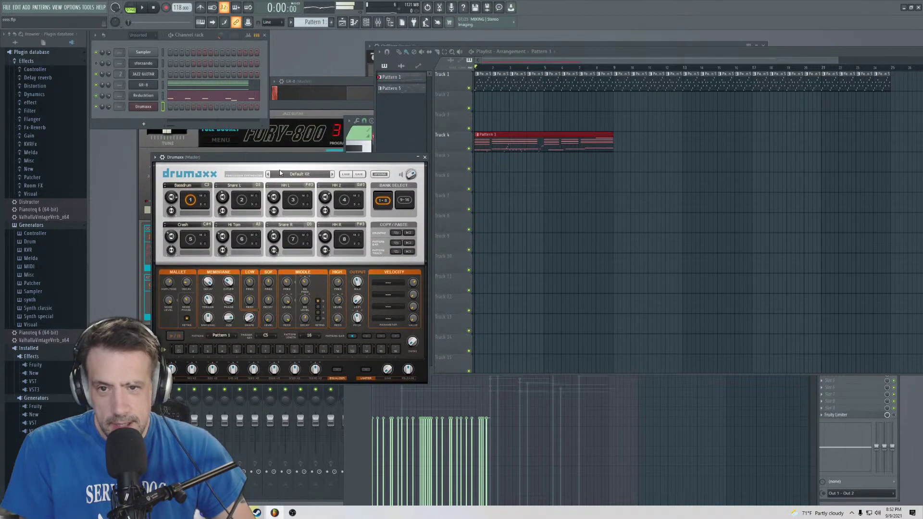
left_click(298, 174)
left_click(247, 215)
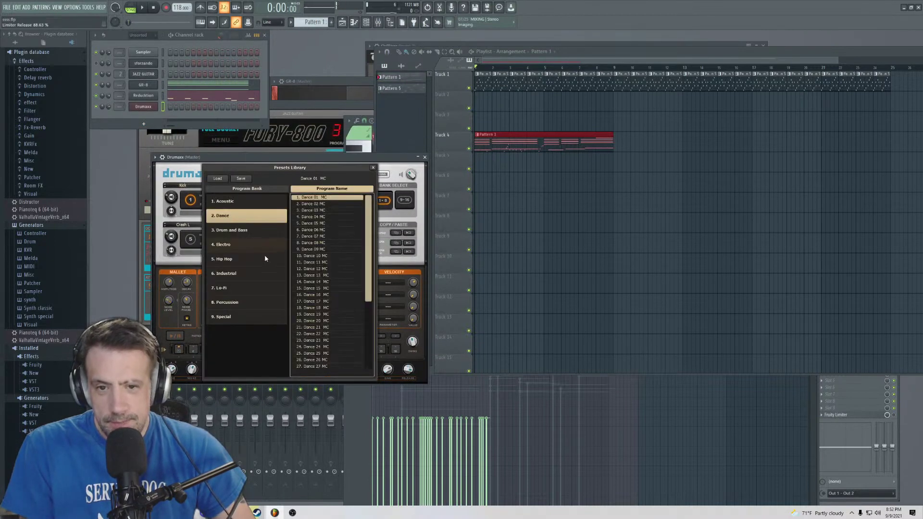
double_click(317, 236)
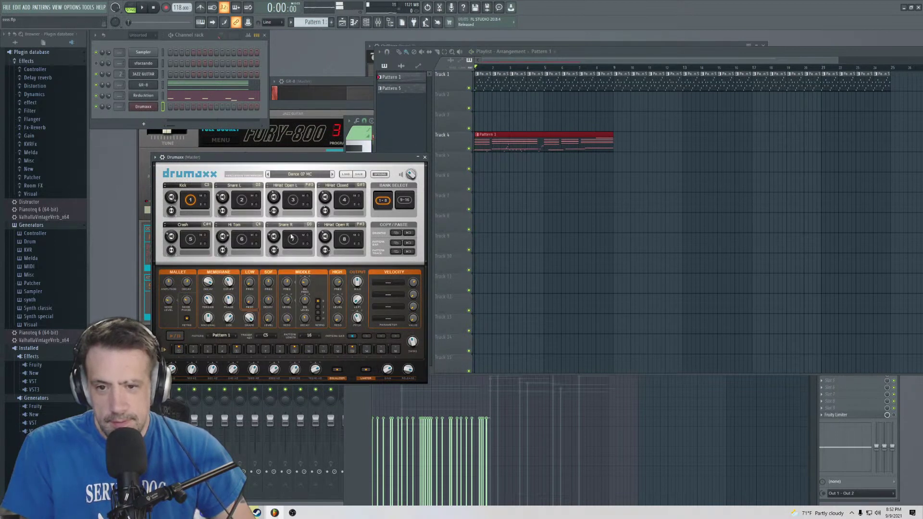
- Open the Drumaxx channel's piano roll and audition the kick
right_click(154, 106)
key("Escape")
right_click(154, 107)
left_click(206, 145)
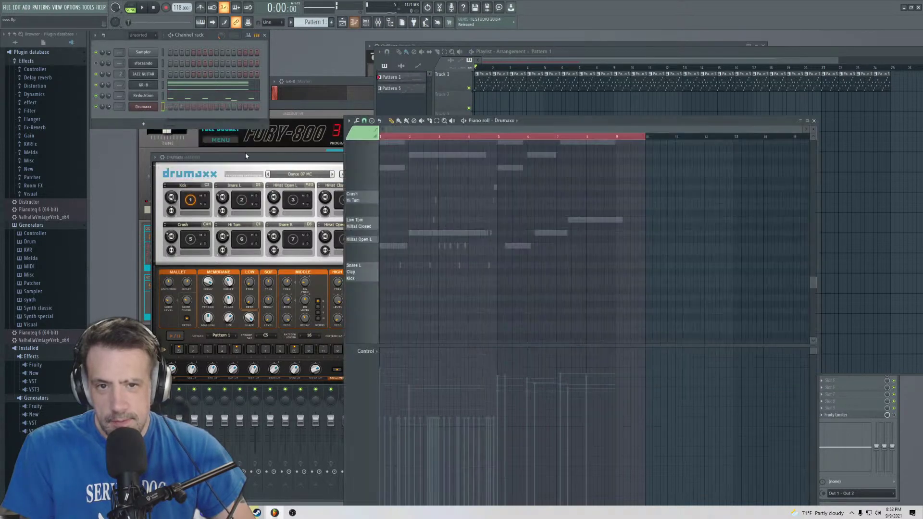
left_click(365, 278)
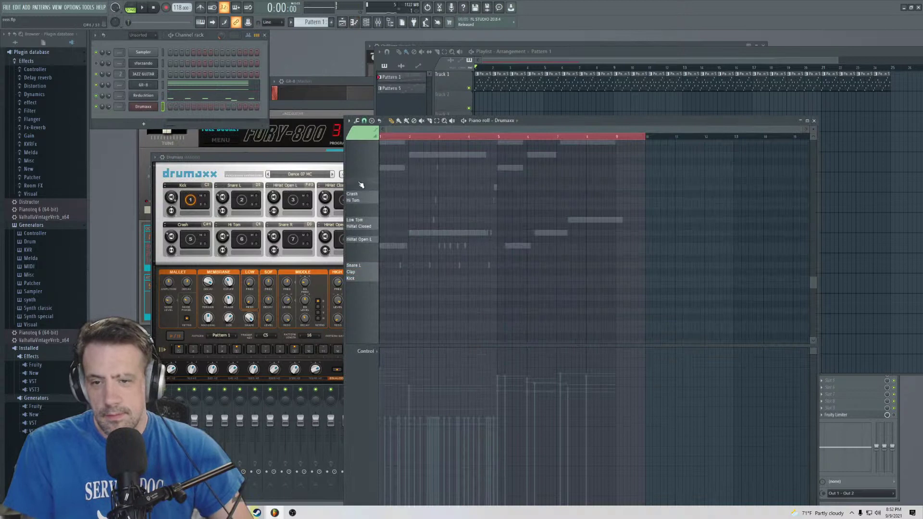
scroll(358, 216, "up", 10)
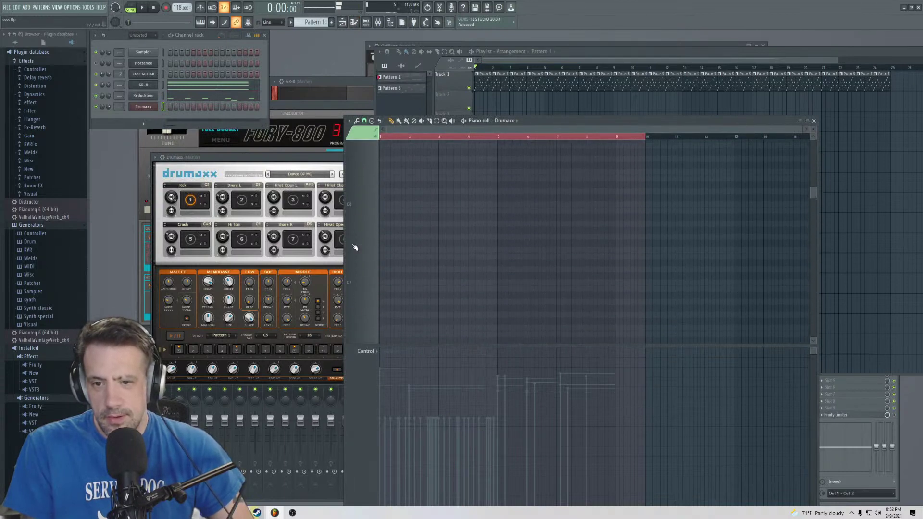
- Switch Drumaxx to the Dance 03 MC preset and close the presets library
left_click(282, 174)
left_click(309, 211)
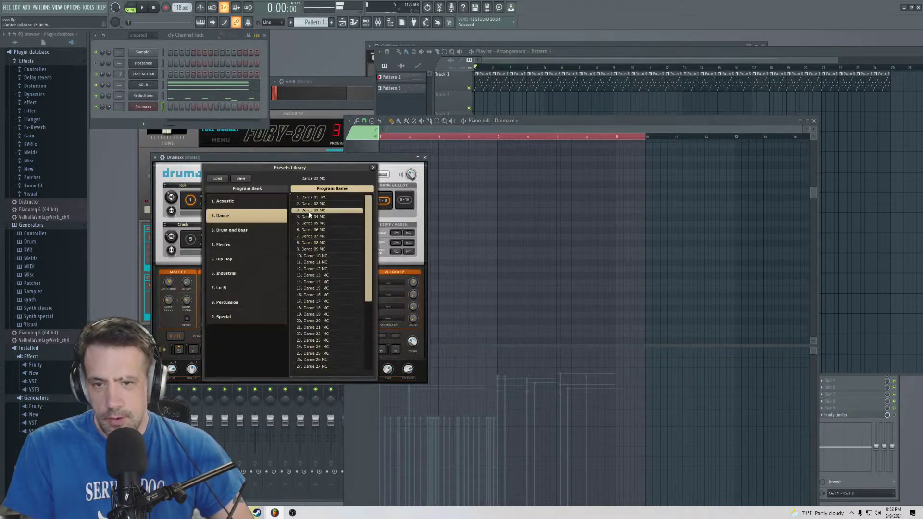
left_click(373, 168)
- Place an 8-bar note from bar 1 on Drumaxx's Pattern row and play it with the other parts
left_click(367, 135)
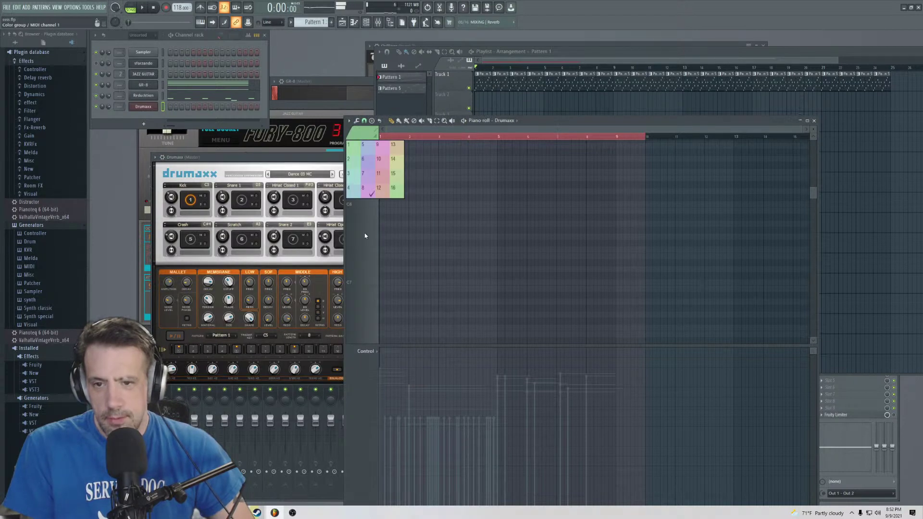
scroll(363, 255, "down", 5)
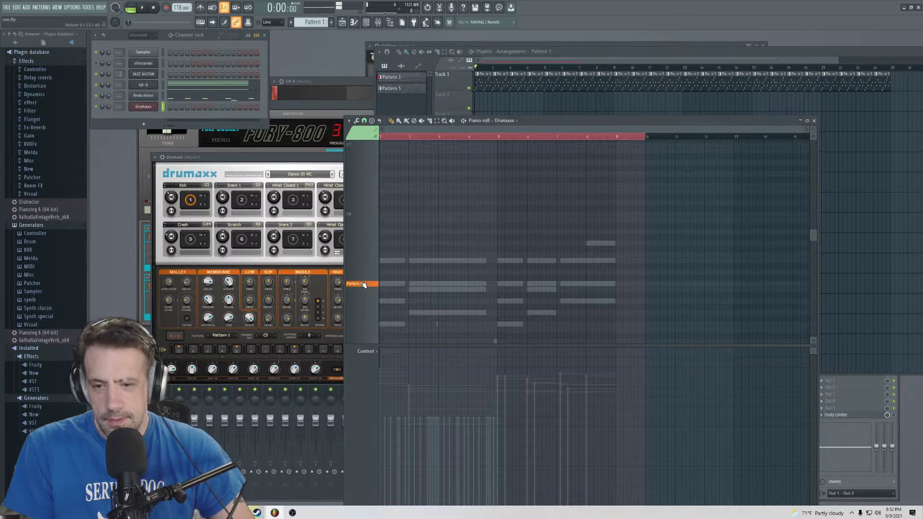
left_click(380, 289)
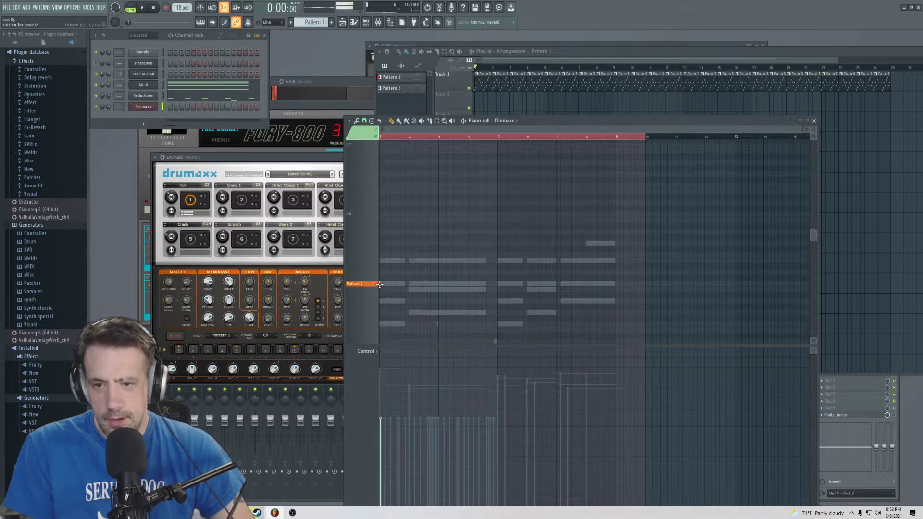
left_click_drag(380, 284, 641, 290)
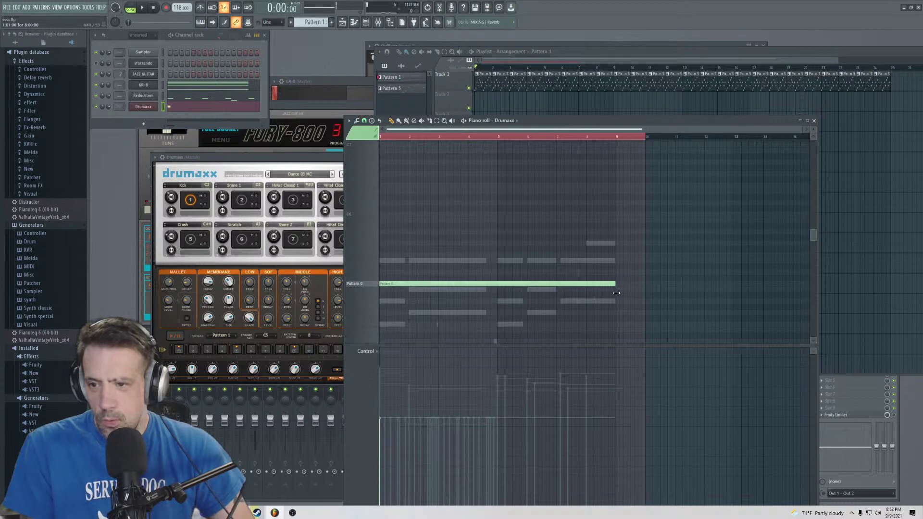
key("space")
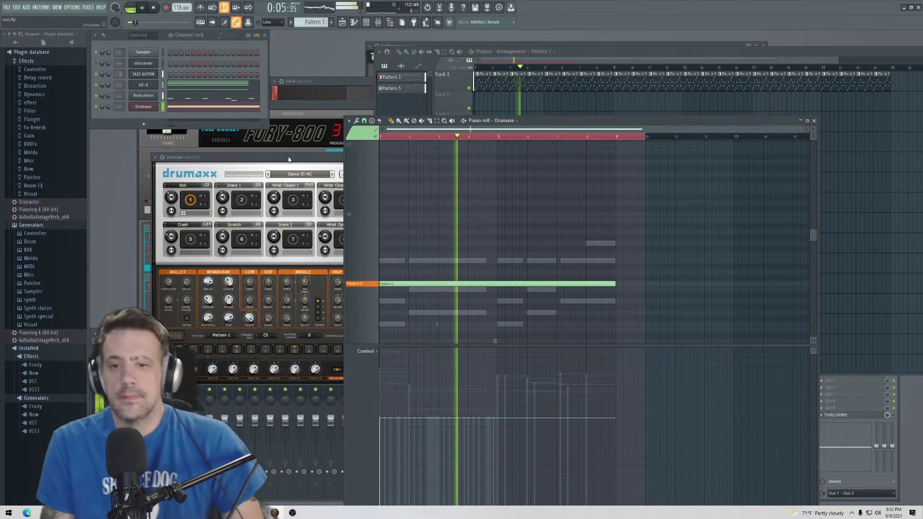
left_click(331, 157)
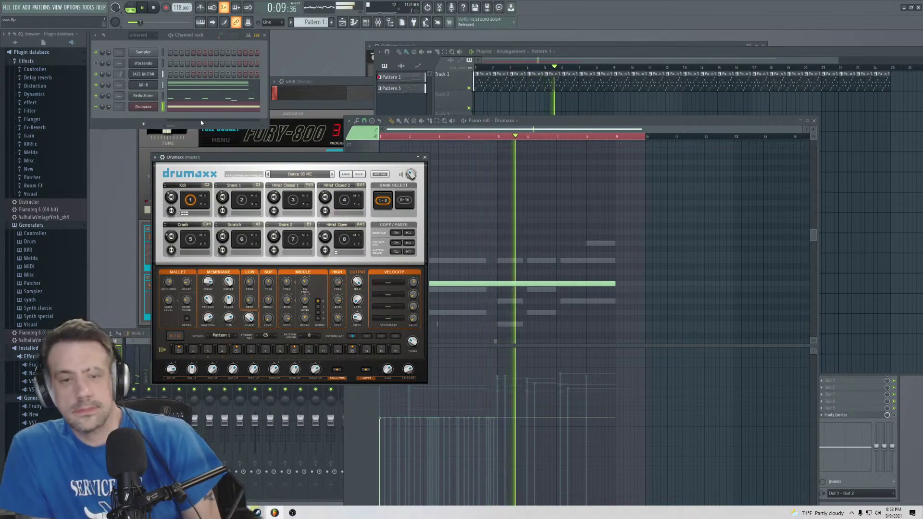
key("space")
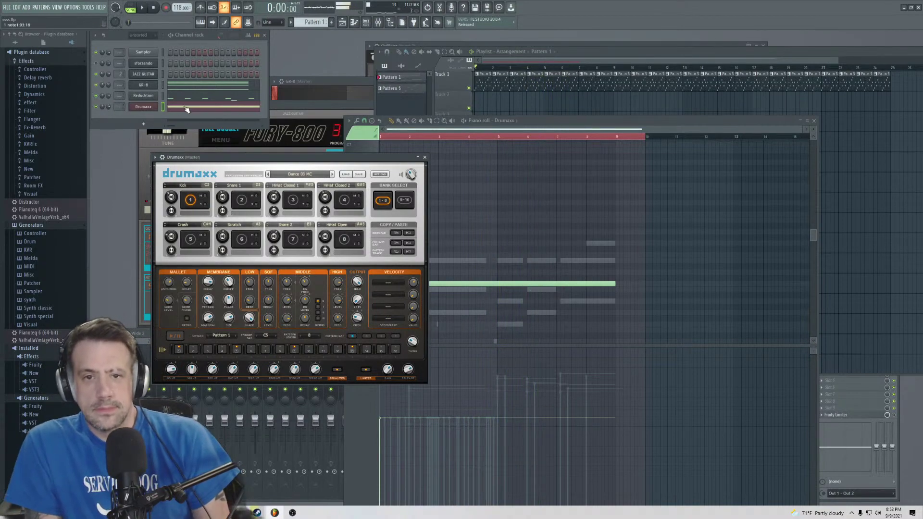
- Delete all the bass notes in the Reducktion channel's piano roll
left_click(186, 108)
left_click(179, 100)
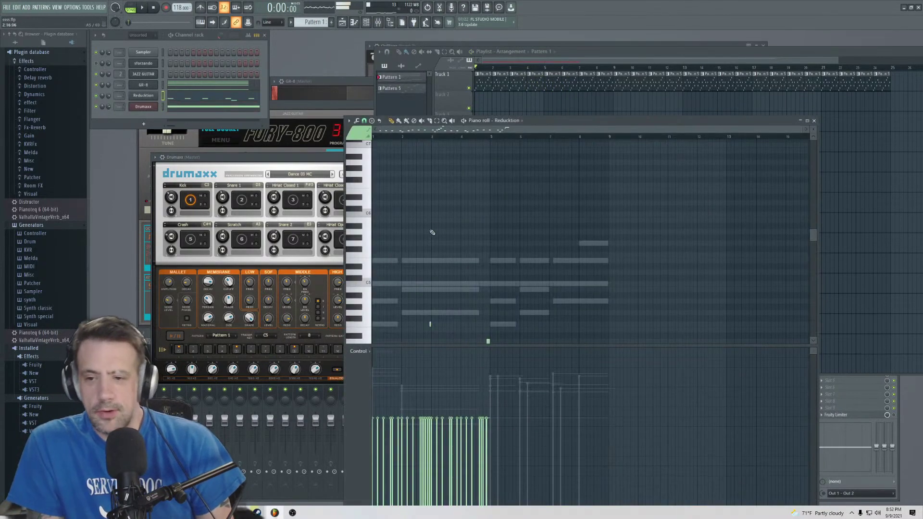
scroll(431, 232, "down", 6)
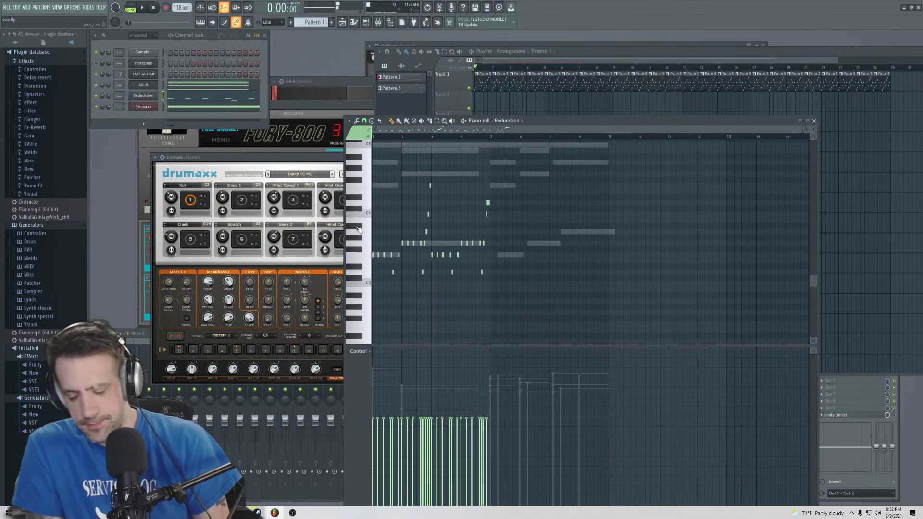
key("ctrl+a")
key("Delete")
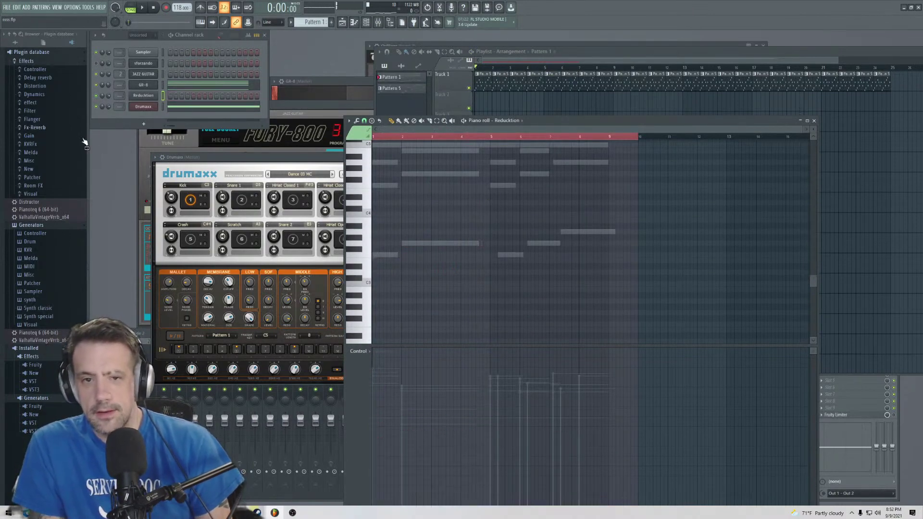
- Route the Reducktion channel to mixer insert 3 and boost that insert's low EQ band
left_click(143, 96)
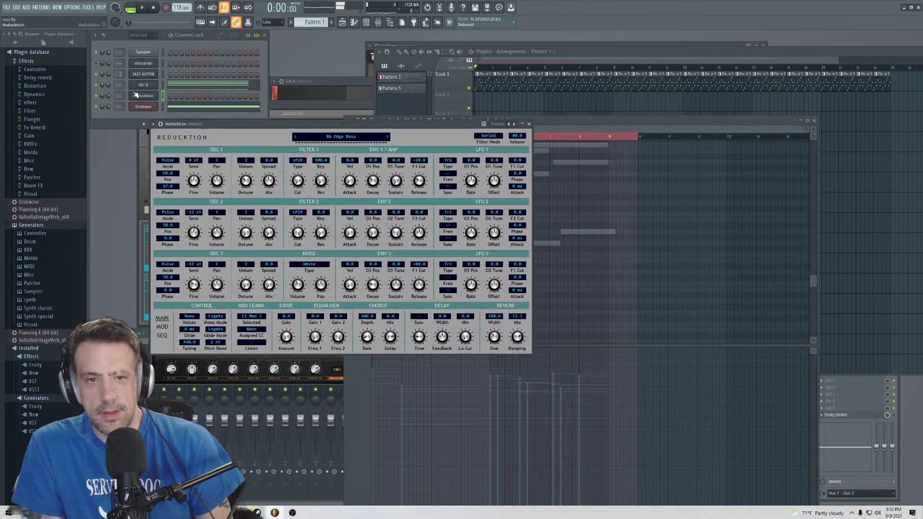
scroll(118, 97, "up", 3)
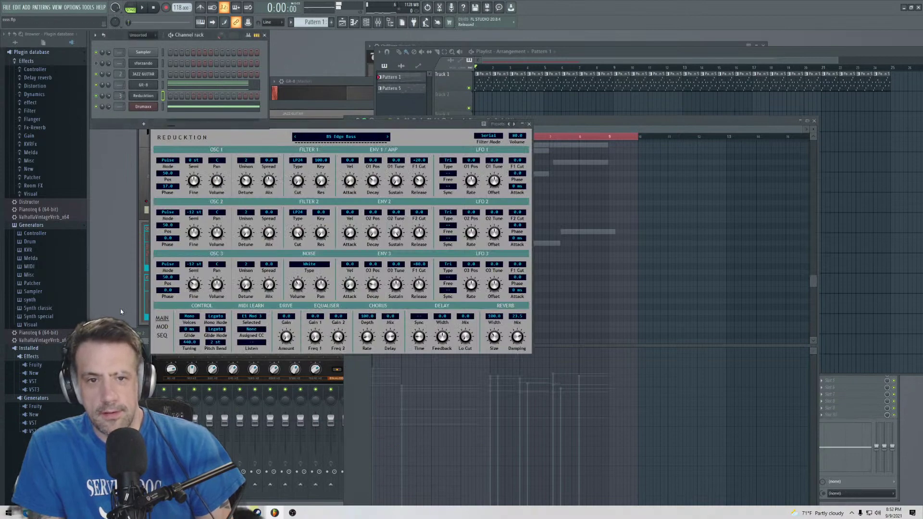
left_click(164, 381)
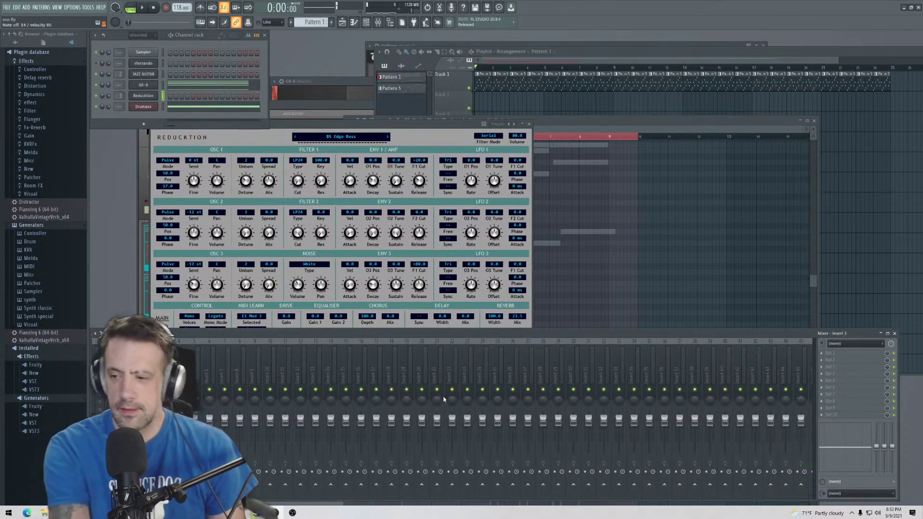
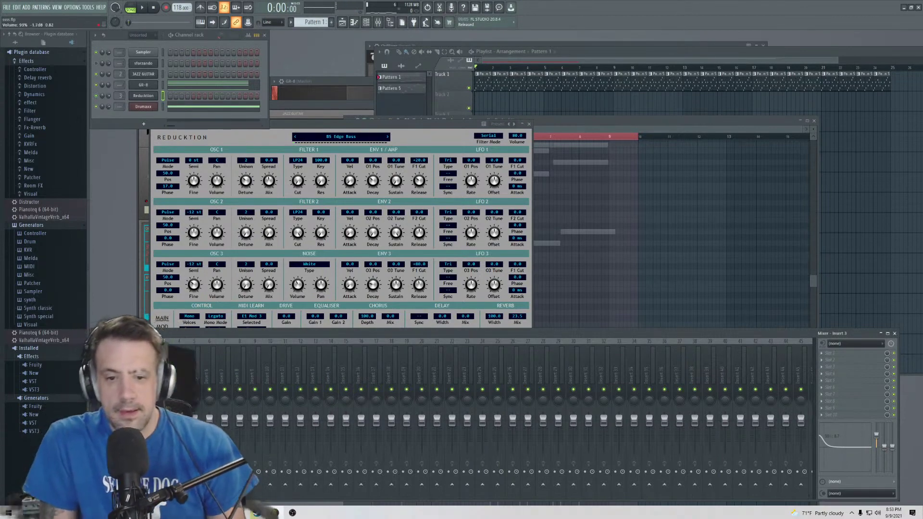
- Add an F3 note at the start of bar 1 in Reducktion's piano roll and shorten it to less than a beat
left_click(537, 138)
scroll(380, 235, "up", 3)
left_click(380, 237)
left_click_drag(380, 237, 381, 254)
double_click(381, 255)
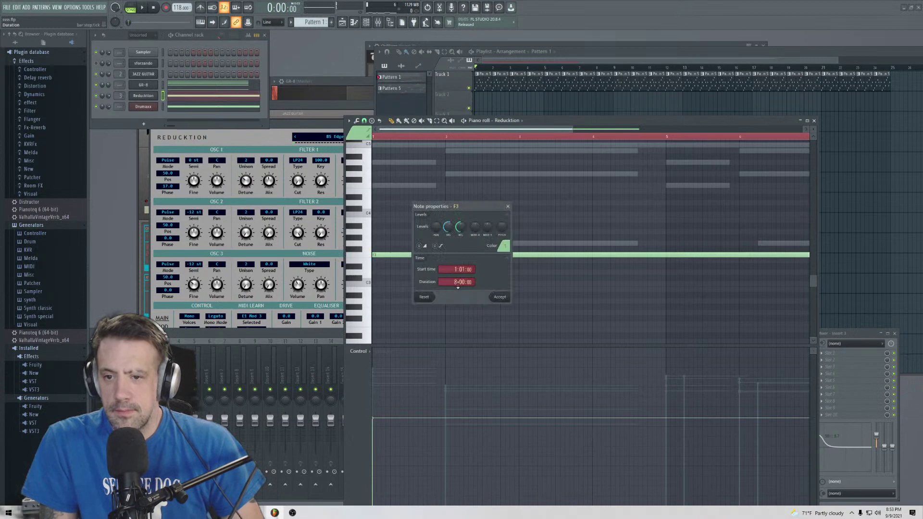
key("Return")
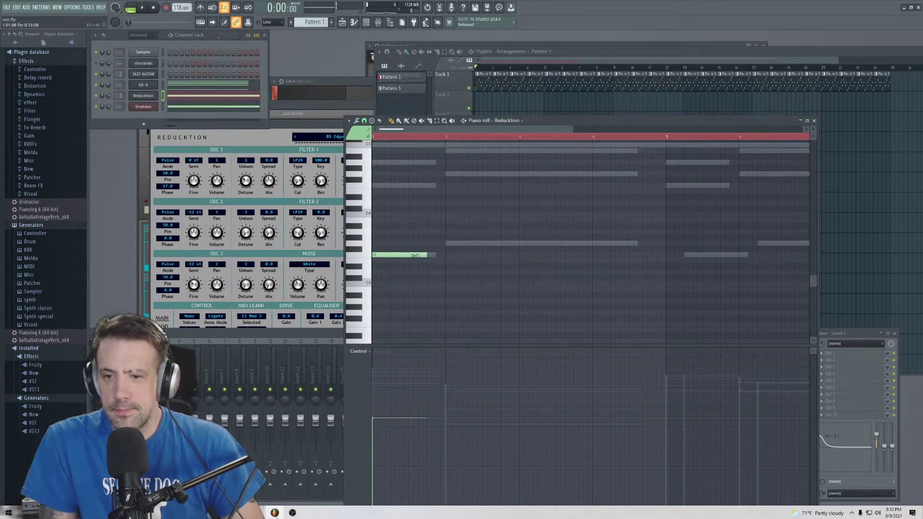
left_click_drag(433, 256, 382, 258)
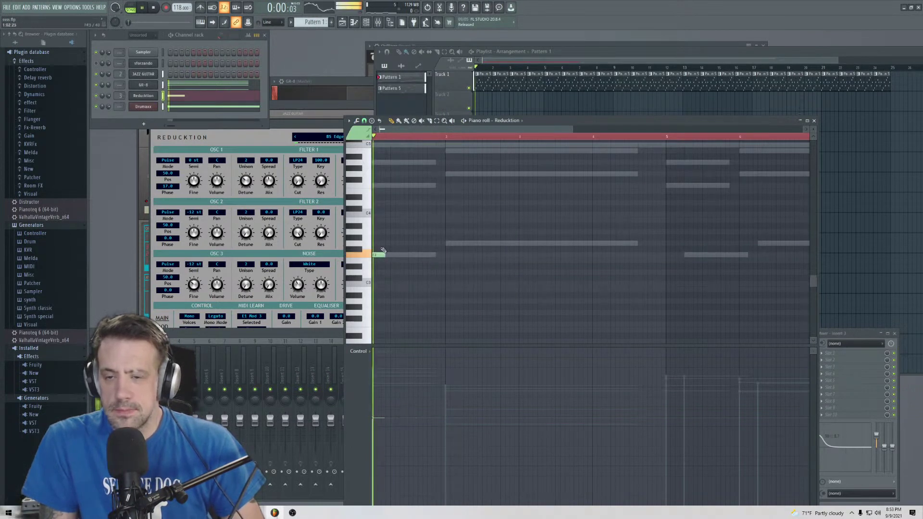
- Add two more F3 notes to the Reducktion bass part, placed back to back after the first at 1:04 and 1:07
scroll(447, 248, "up", 4)
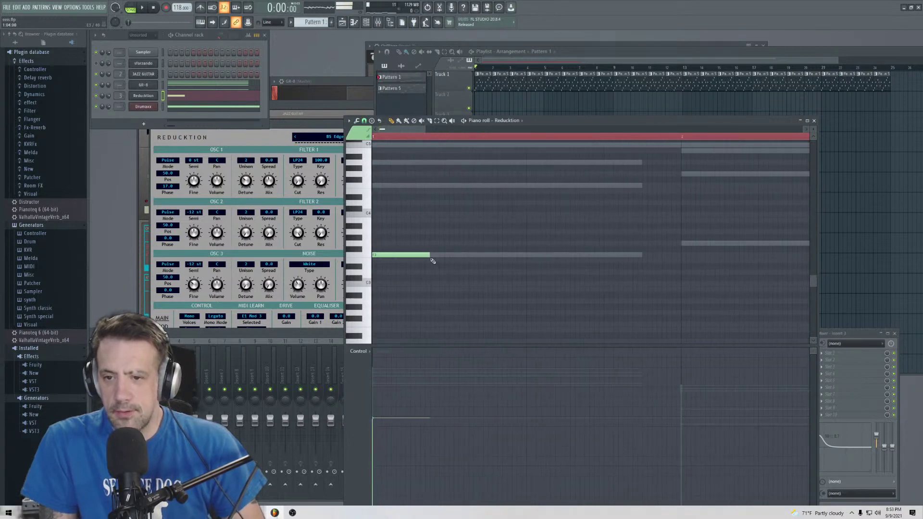
left_click(433, 256)
left_click(370, 126)
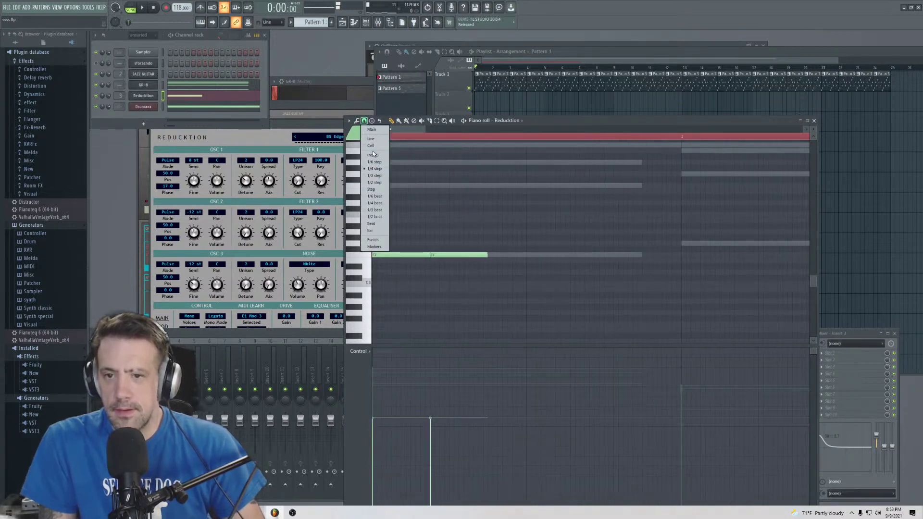
left_click(485, 253)
left_click(495, 259)
key("space")
key("space")
key("space")
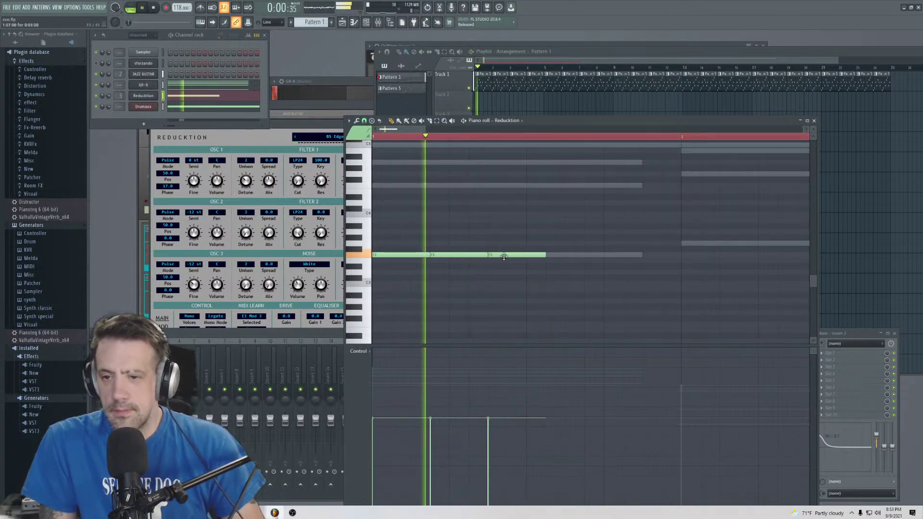
key("space")
- Shorten the three F3 bass notes to a duration of 0:02:21 each, leaving small gaps between them
double_click(483, 258)
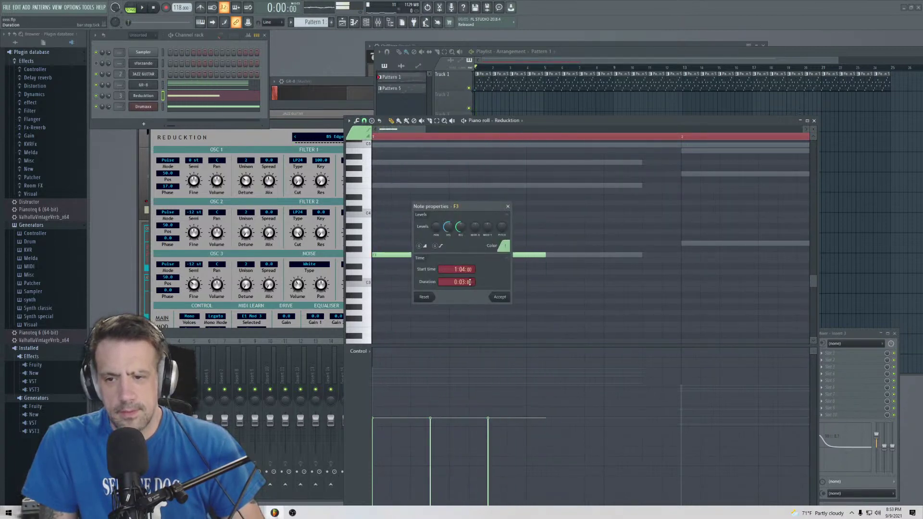
left_click(499, 297)
double_click(484, 256)
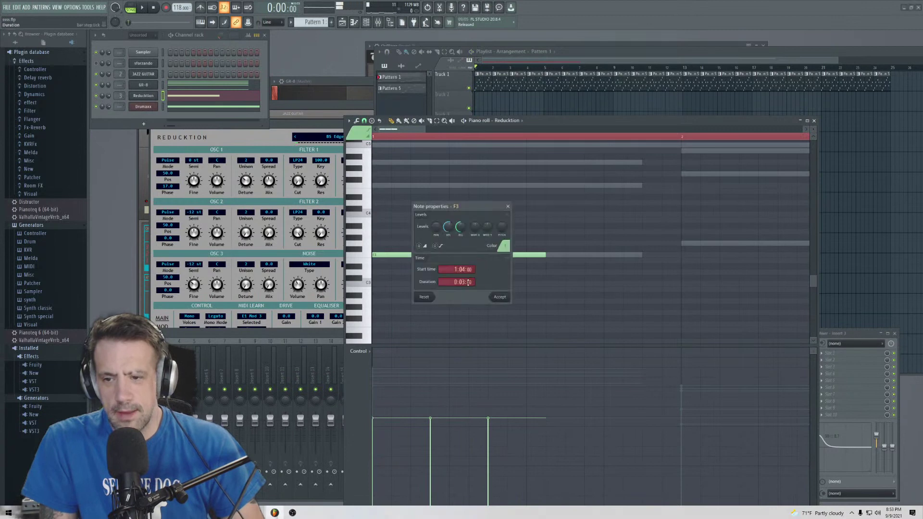
key("Return")
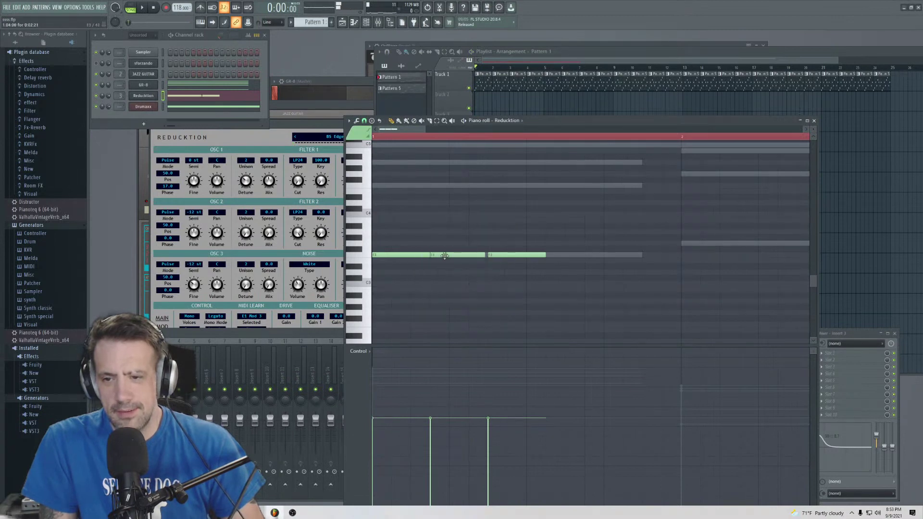
key("space")
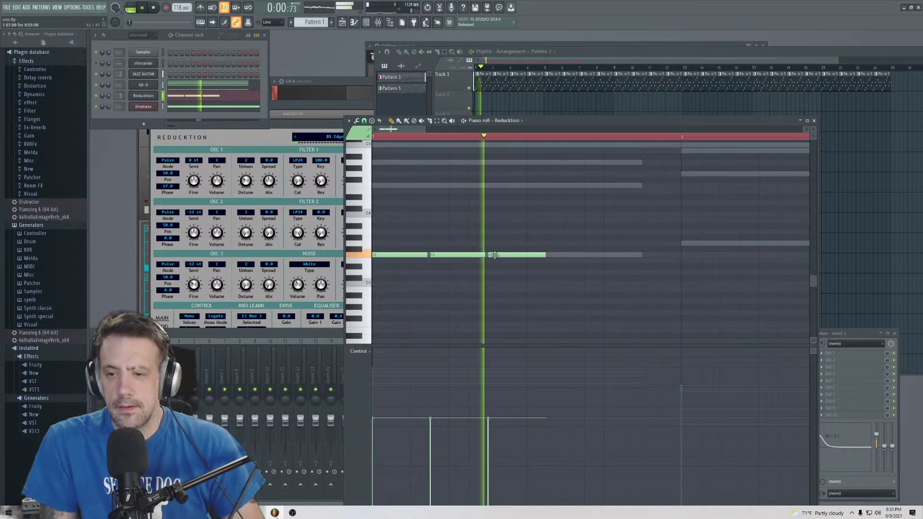
- Add a short F3 note at 1:11 and a short D3 note on the following step, each 0:00:21 long
left_click(577, 255)
key("space")
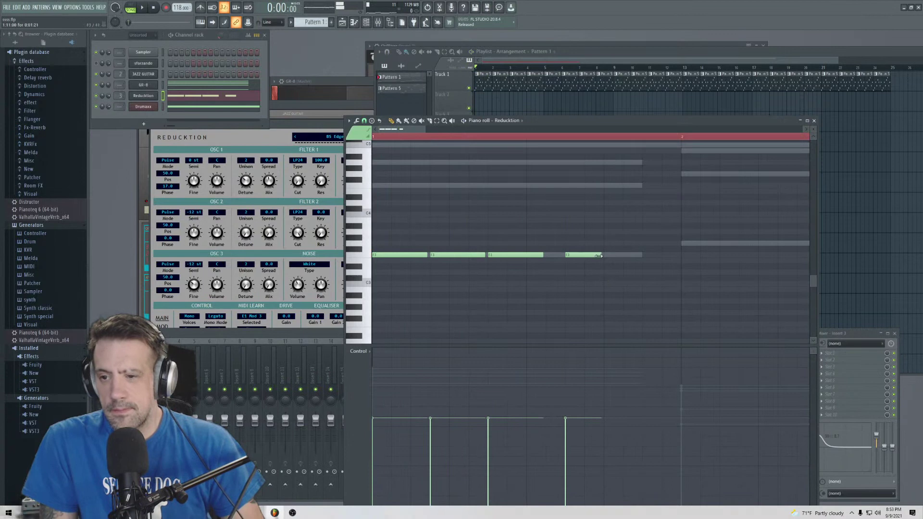
left_click_drag(584, 282, 580, 266)
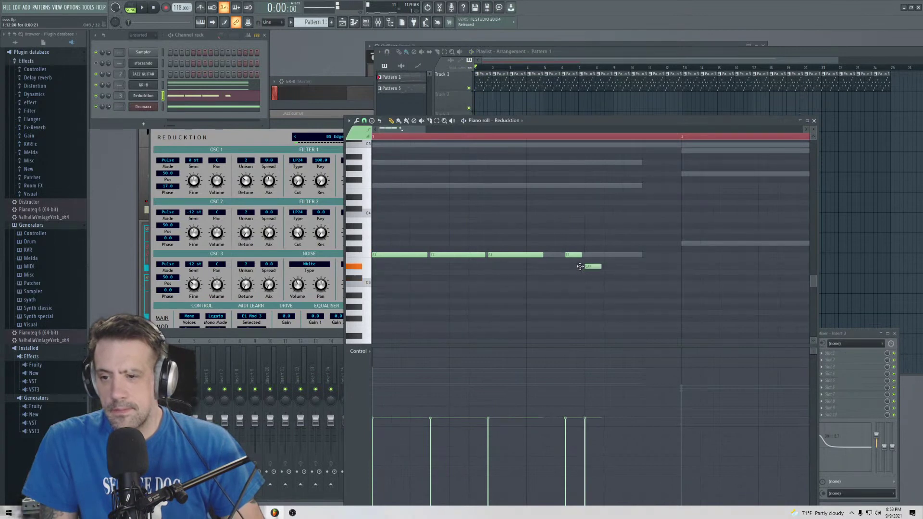
left_click_drag(586, 272, 593, 274)
- Add a closing 0:01:21 F3 note to bar 1 and shift it one step later to finish at the bar line
left_click(629, 258)
key("space")
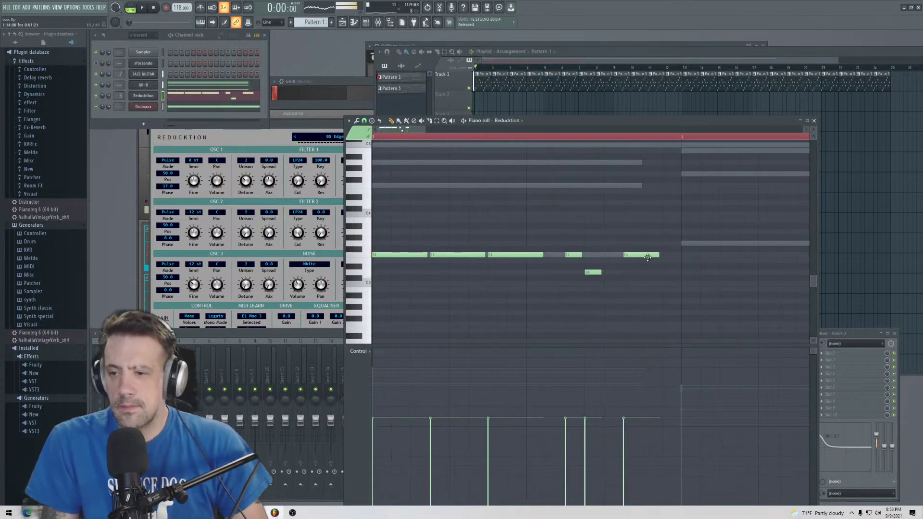
left_click_drag(634, 255, 654, 252)
key("space")
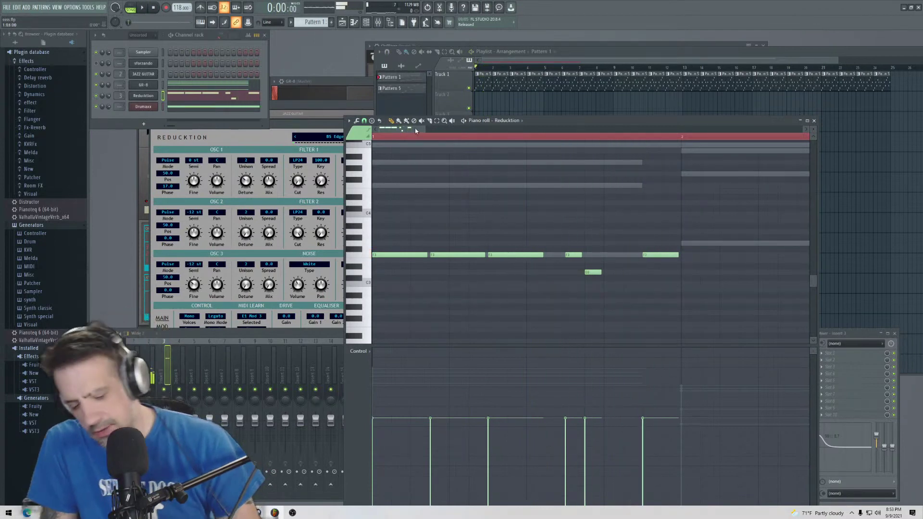
- Duplicate the bar 1 bass notes into bar 2, transpose the copy up to G3, and set its short low note to D3
key("ctrl+a")
mouse_move(411, 129)
left_mouse_down()
mouse_move(424, 128)
mouse_move(394, 132)
left_mouse_up()
left_click_drag(407, 254, 407, 242)
left_click(610, 248)
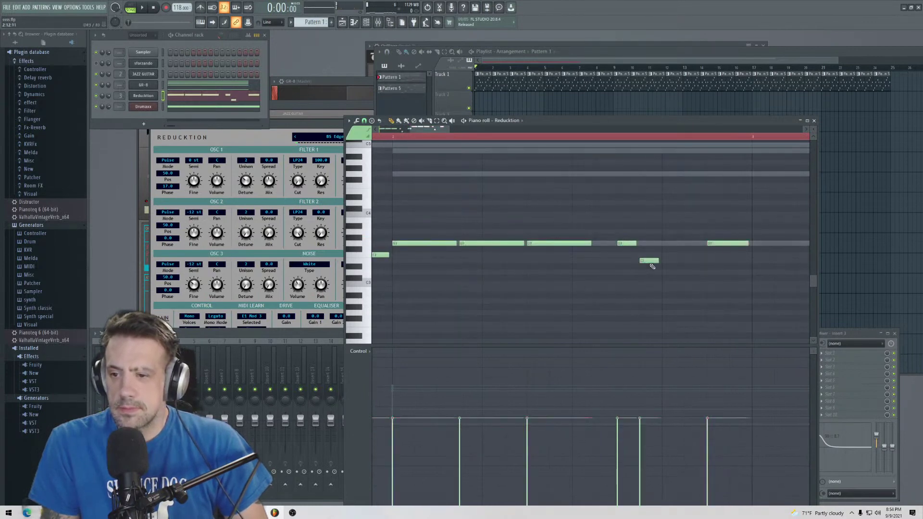
left_click_drag(649, 262, 649, 278)
key("space")
- Duplicate the two-bar bass phrase into bars 3 and 4
left_click_drag(423, 129, 471, 129)
key("ctrl+a")
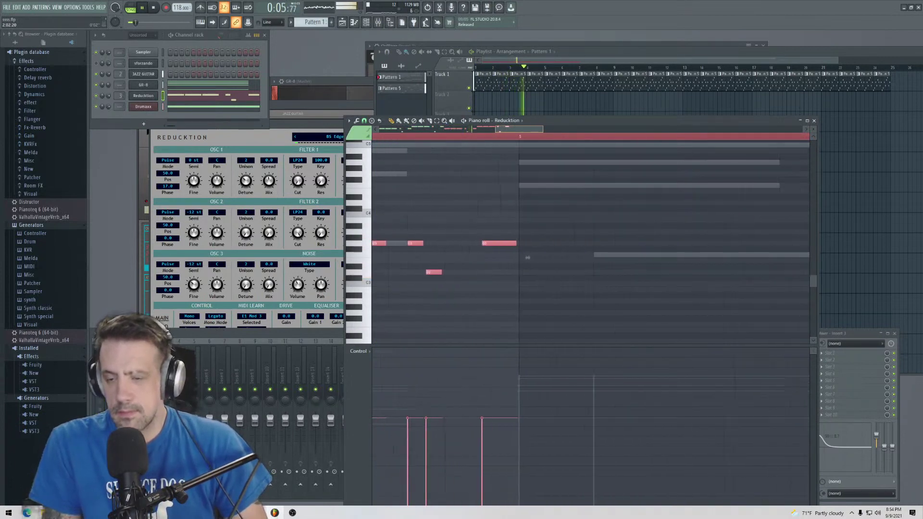
left_click(467, 243)
mouse_move(467, 243)
left_mouse_down()
mouse_move(467, 232)
mouse_move(467, 248)
left_mouse_up()
key("space")
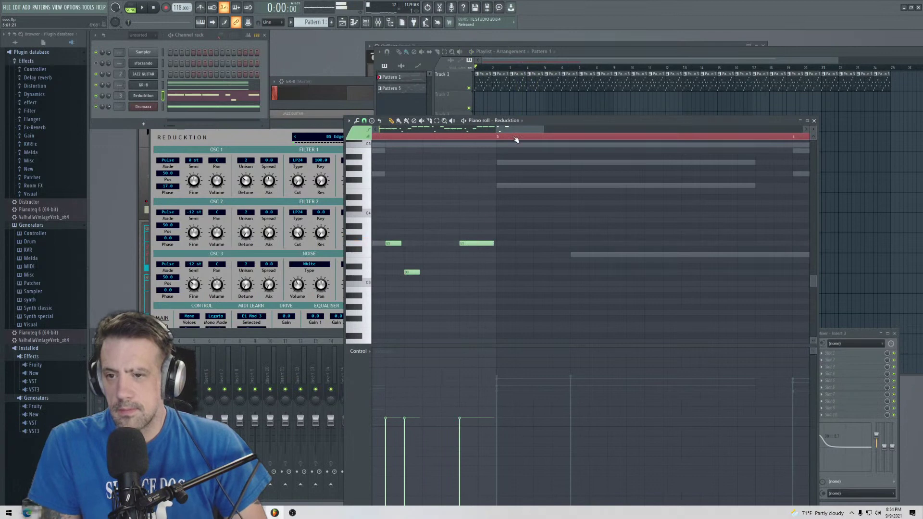
- Paste the two-bar bass phrase again and align it with bars 5 and 6, on F3 and G3
scroll(515, 140, "right", 3)
scroll(454, 301, "up", 3)
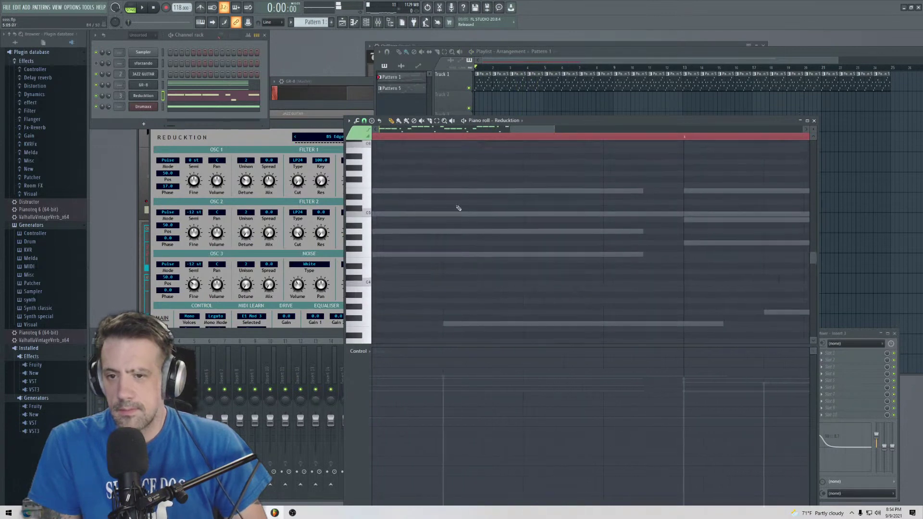
left_click_drag(511, 129, 507, 128)
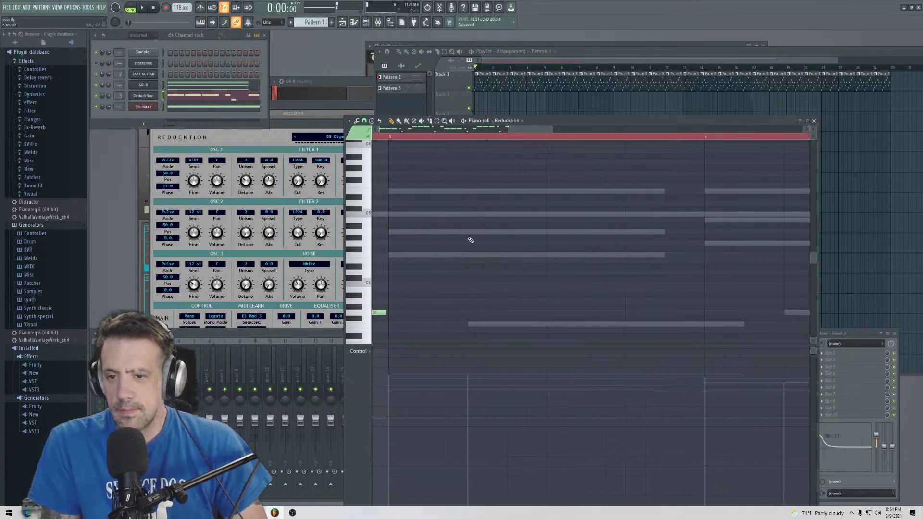
key("ctrl+v")
left_click(391, 137)
left_click_drag(415, 324, 553, 318)
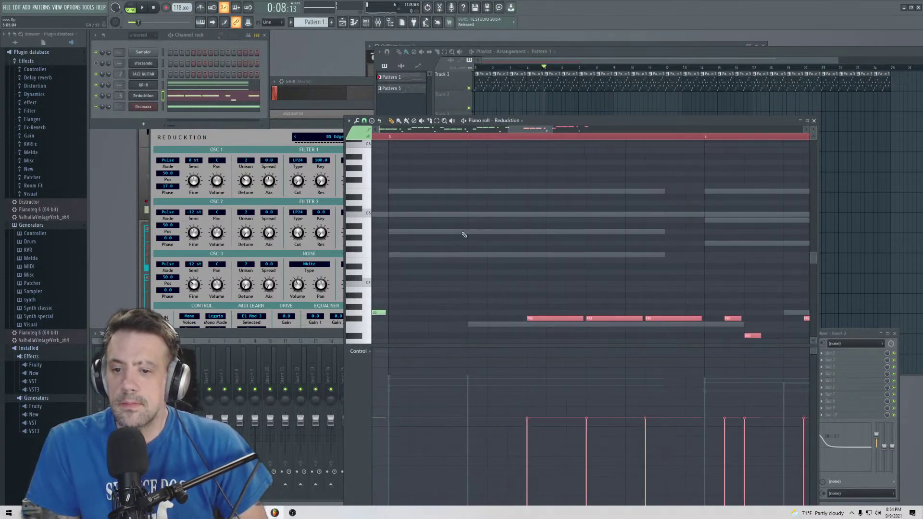
key("space")
key("space")
left_click_drag(531, 318, 400, 319)
key("space")
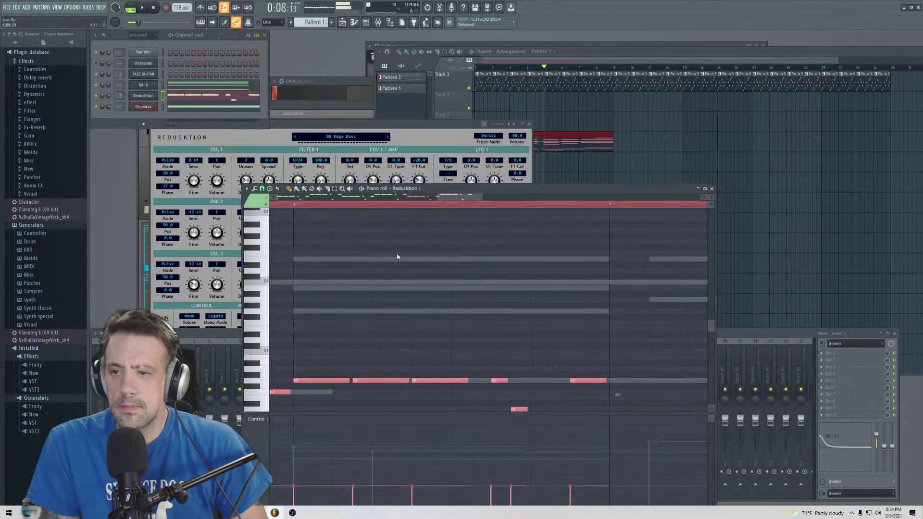
- Repeat the bass phrase in bars 7 and 8, transpose it up four semitones to A3 and B3, and play it back
left_click_drag(398, 257, 485, 156)
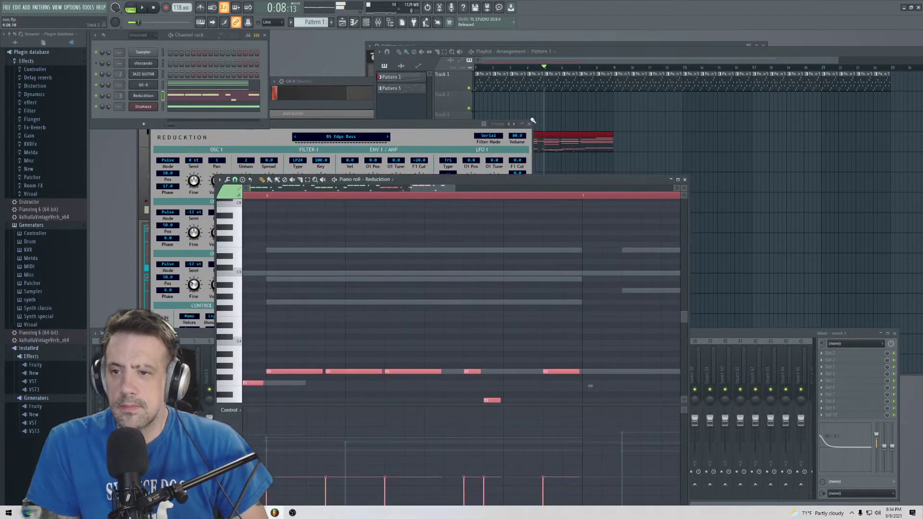
left_click_drag(448, 189, 479, 189)
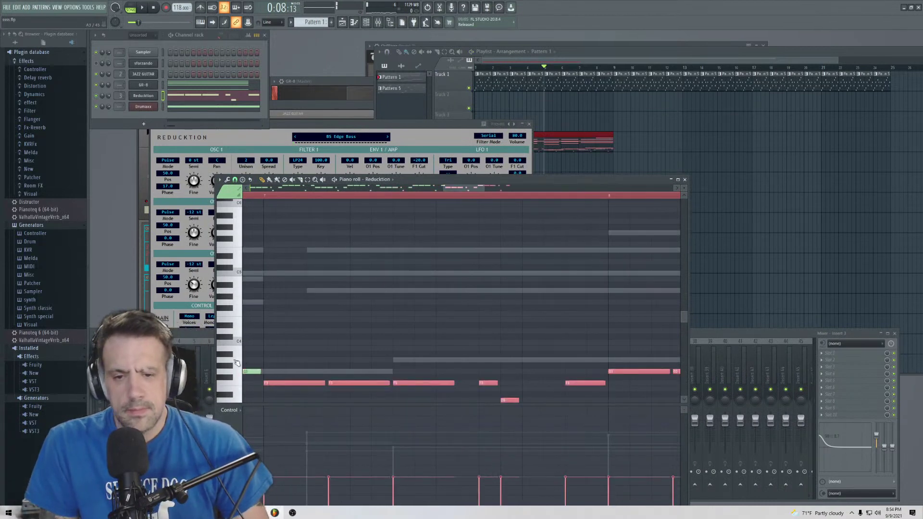
key("space")
left_click_drag(288, 383, 291, 359)
left_click_drag(459, 188, 479, 187)
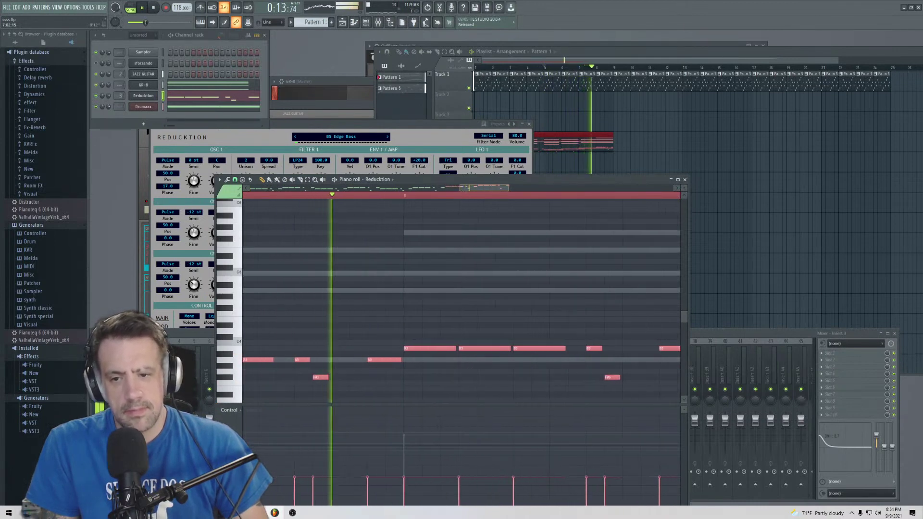
left_click_drag(487, 188, 490, 192)
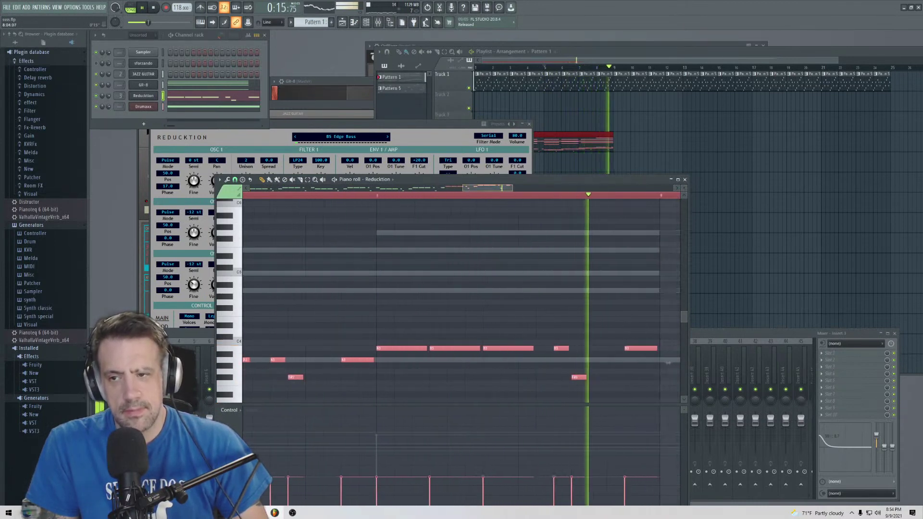
key("space")
- Deselect the bass notes and raise the short low note in bar 7 to C4
scroll(310, 198, "down", 2)
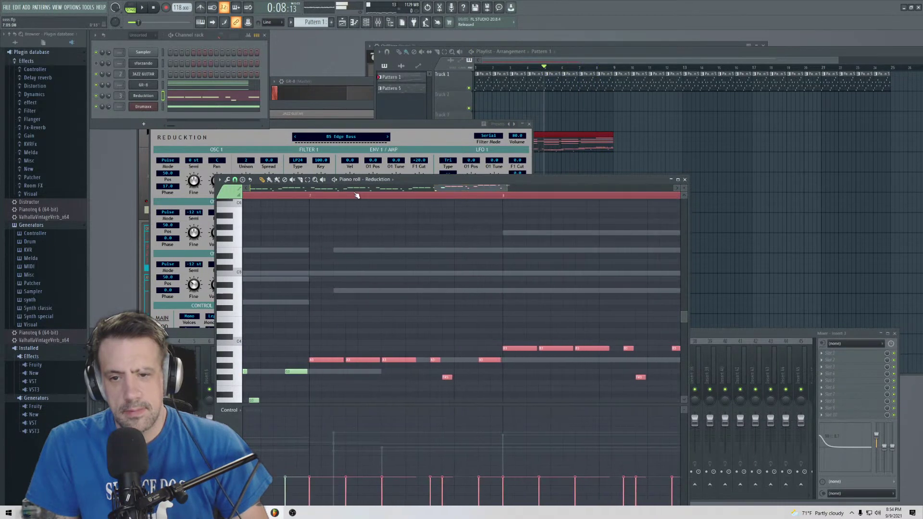
key("space")
key("ctrl+d")
key("space")
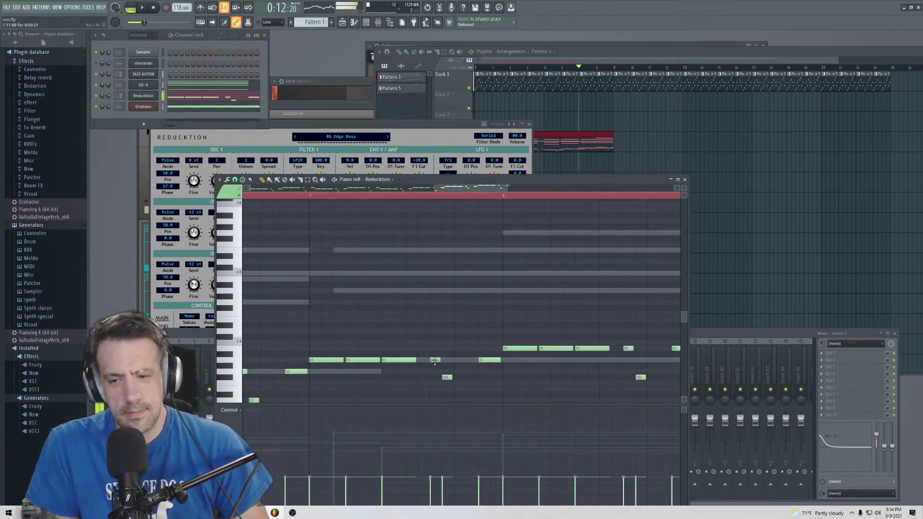
left_click_drag(446, 378, 446, 342)
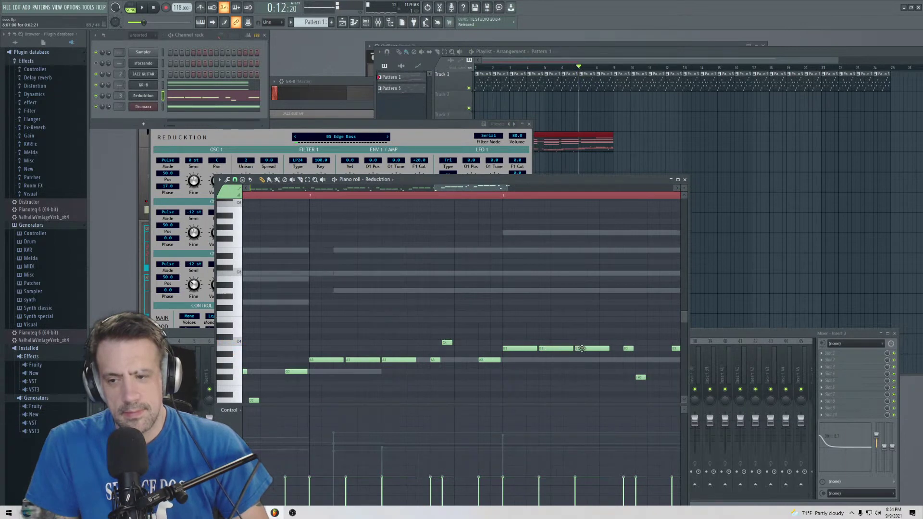
- Vary the bar 8 bass line: third note on D4, short pair as G3 then B3, and last note on G3
left_click_drag(582, 348, 581, 330)
mouse_move(628, 348)
left_mouse_down()
mouse_move(628, 371)
mouse_move(634, 354)
left_mouse_up()
scroll(561, 347, "right", 3)
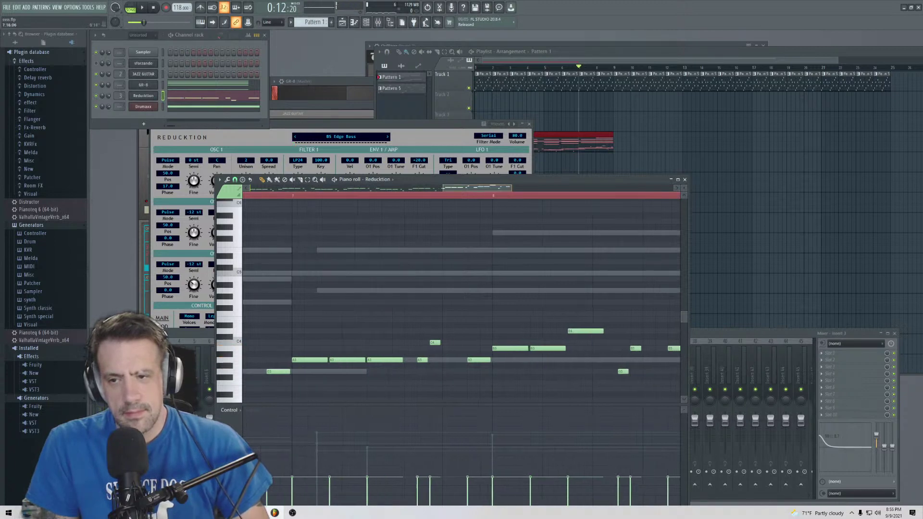
left_click_drag(558, 350, 561, 368)
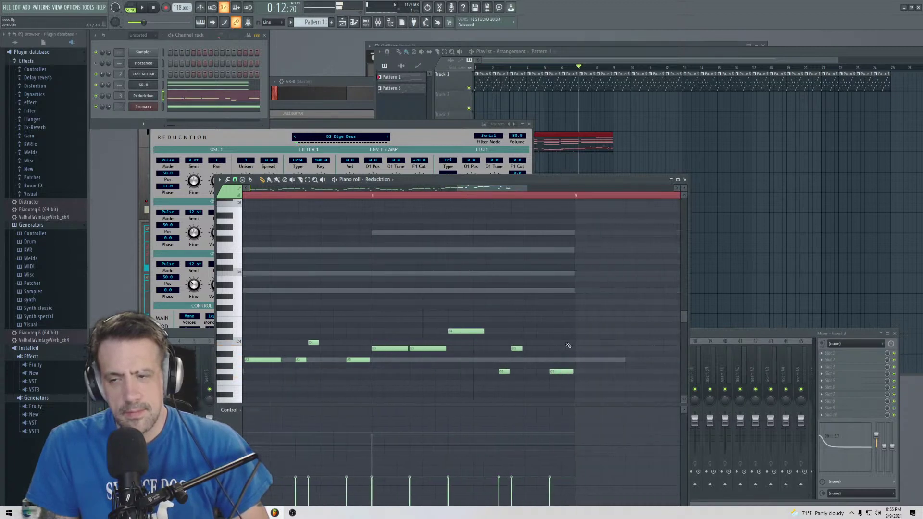
- In the GR-8 part, fit the low notes to the bass: end G3 at bar 7, fill bar 7 with A3 and bar 8 with B3
left_click(378, 179)
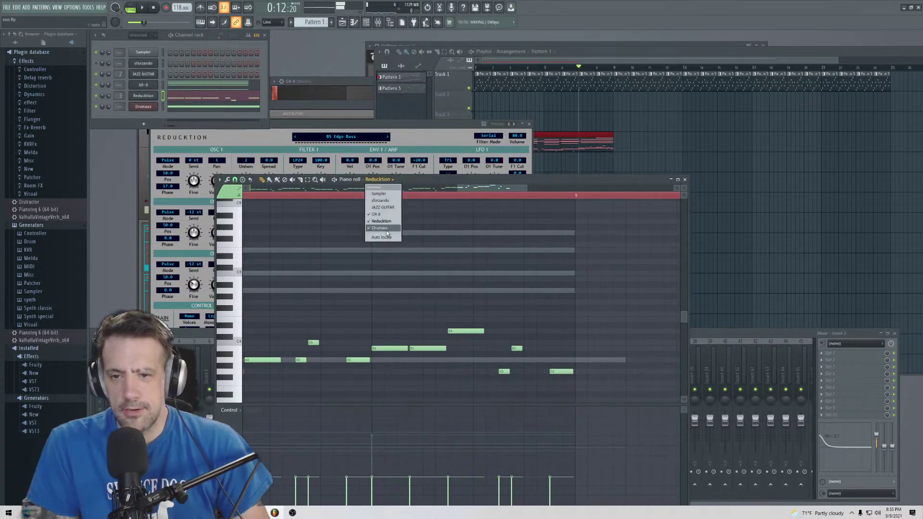
left_click(380, 214)
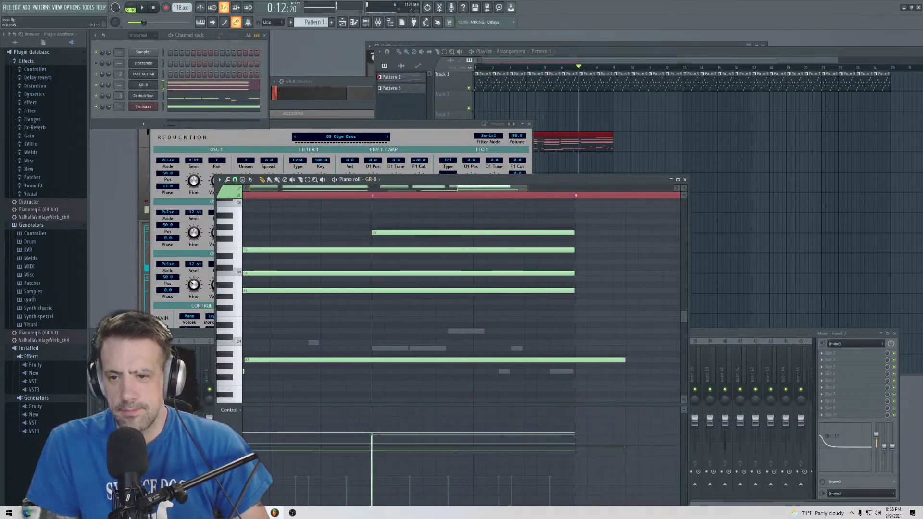
scroll(385, 387, "up", 2)
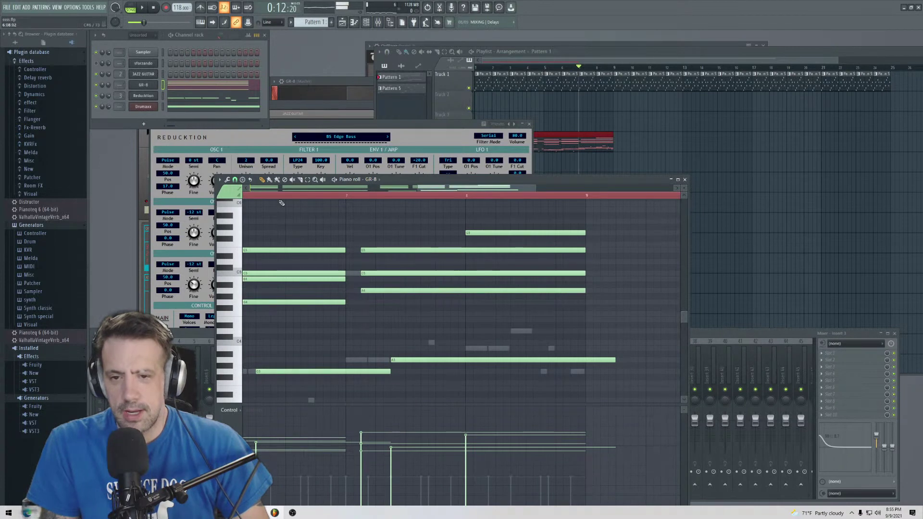
left_click_drag(388, 374, 342, 381)
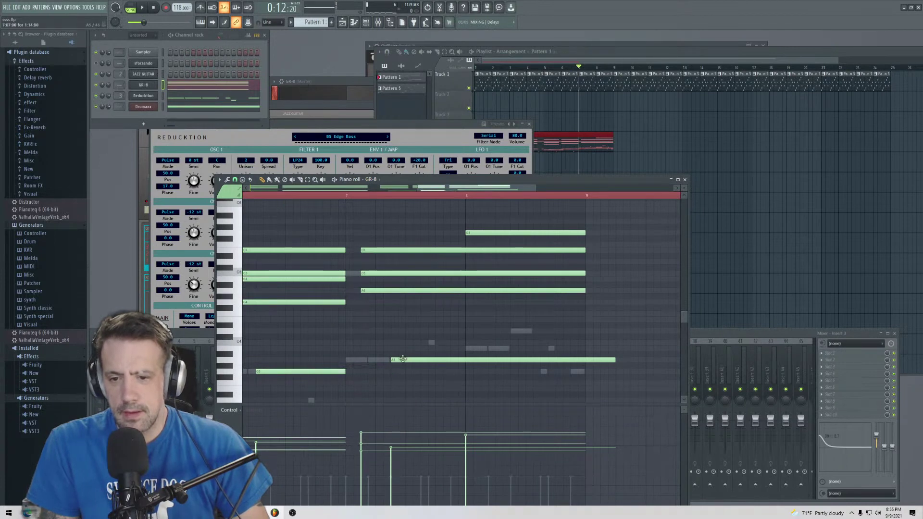
left_click_drag(403, 359, 357, 360)
left_click_drag(579, 362, 469, 361)
left_click(469, 349)
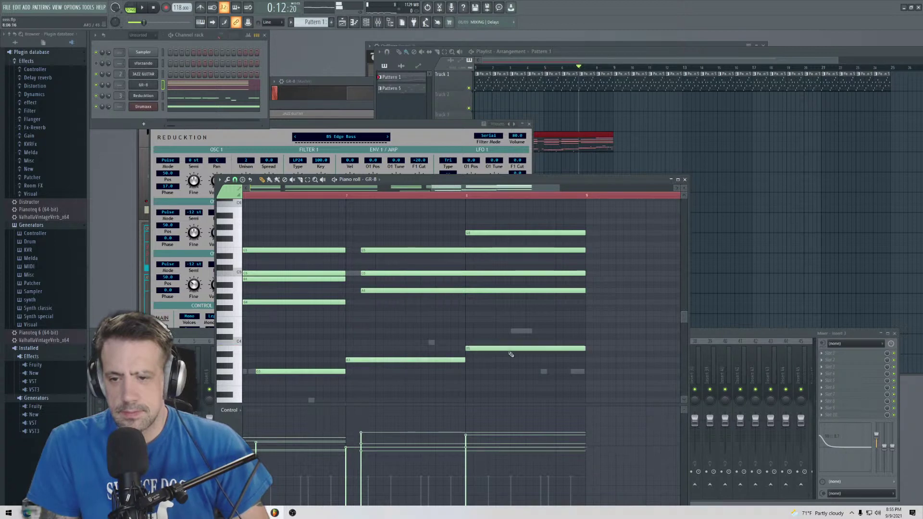
- Trim the GR-8 chord's E5 note to end at the start of bar 8 and add a D5 note there
left_click(477, 233)
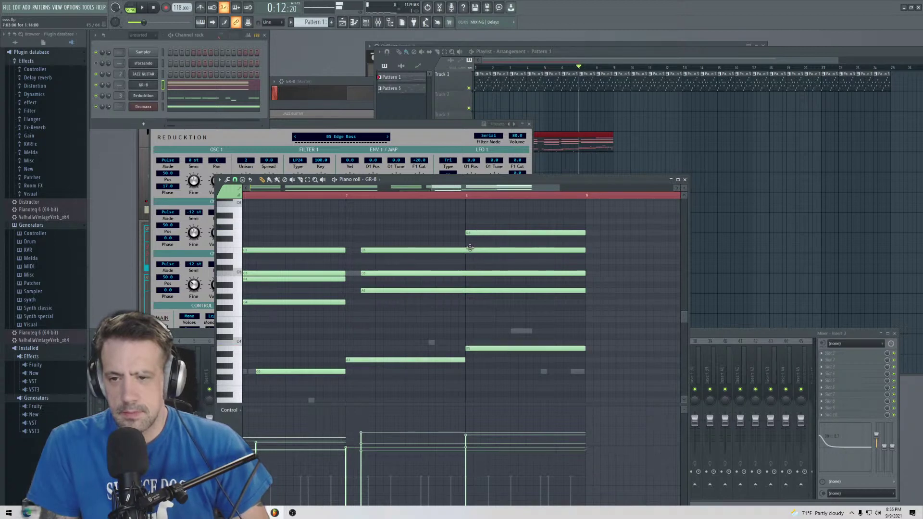
left_click_drag(583, 251, 465, 260)
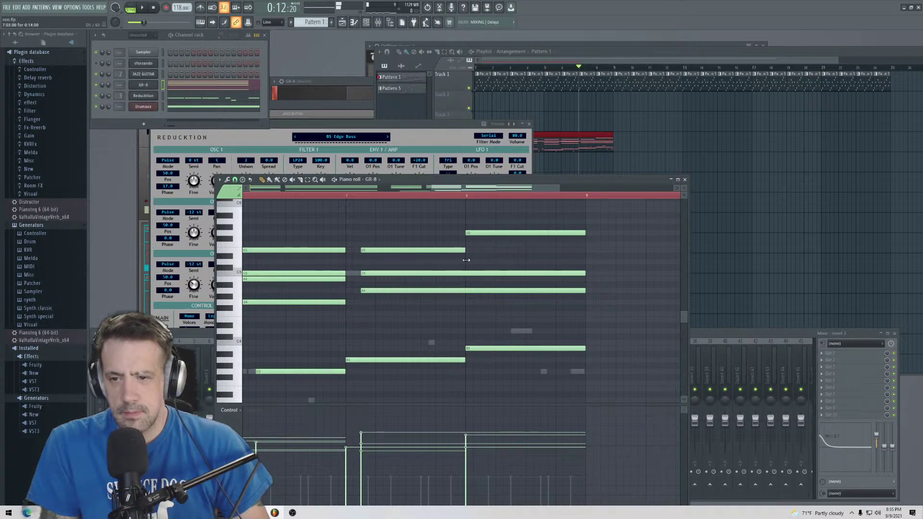
left_click(468, 264)
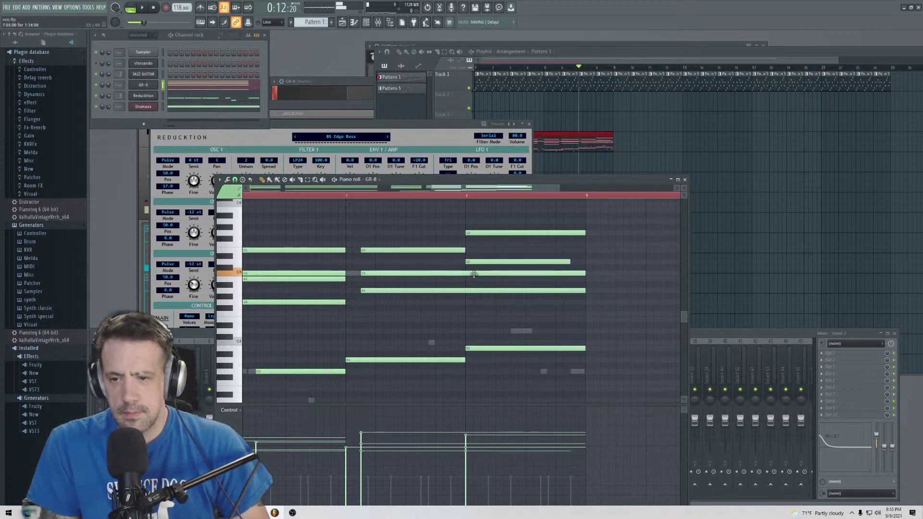
- In the GR-8 part, end the chord's C5 note at the start of bar 8 and add a G4 note there
left_click_drag(584, 274, 473, 301)
left_click(580, 292)
key("space")
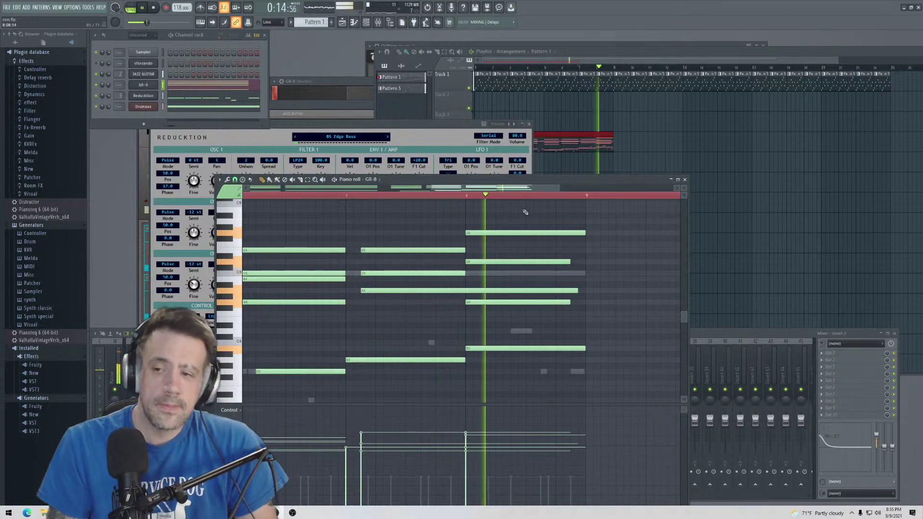
- Close the piano roll and play the arrangement from the start to check the revised chords against the bass
key("F7")
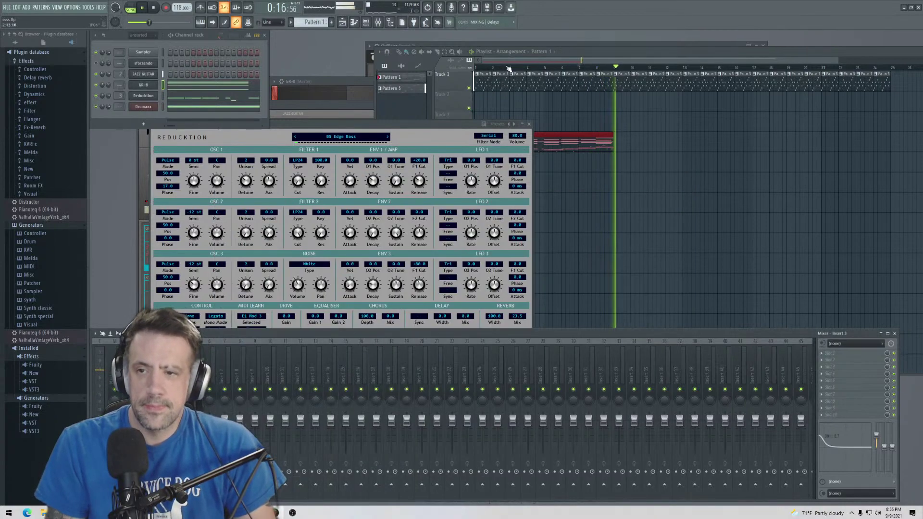
key("F5")
key("space")
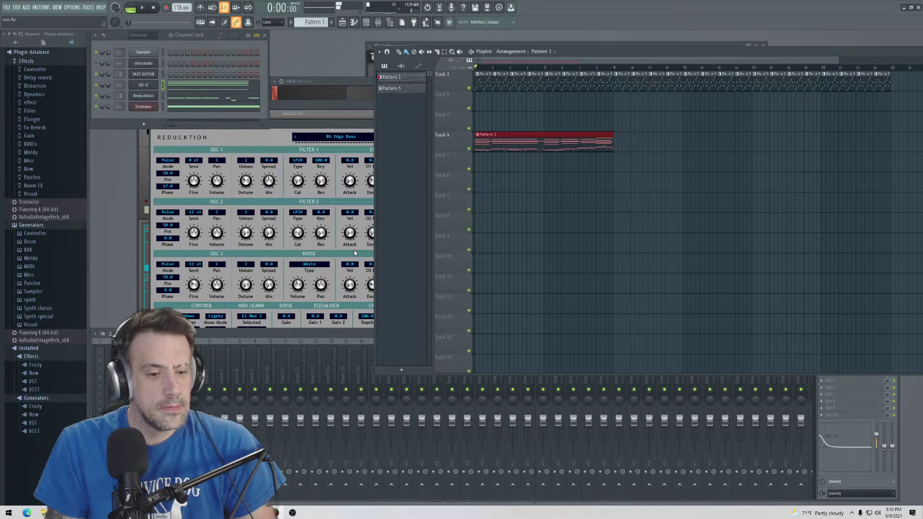
key("space")
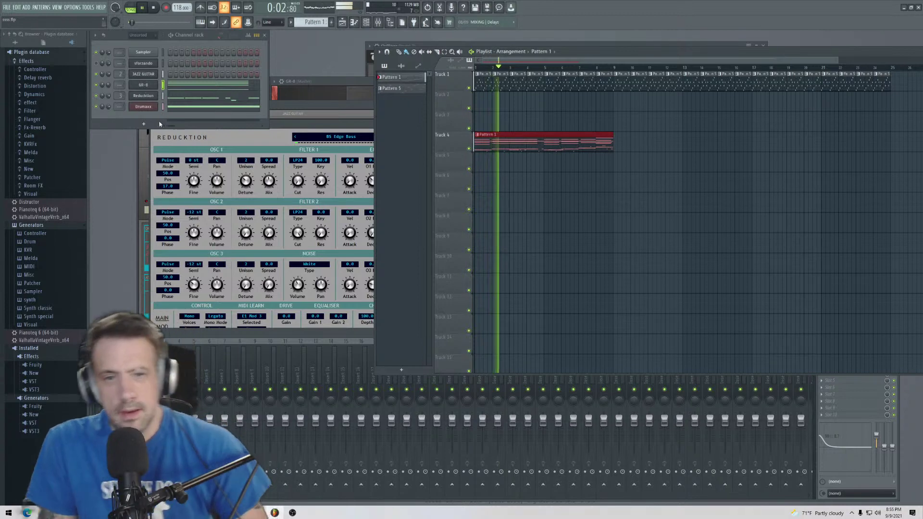
left_click(898, 384)
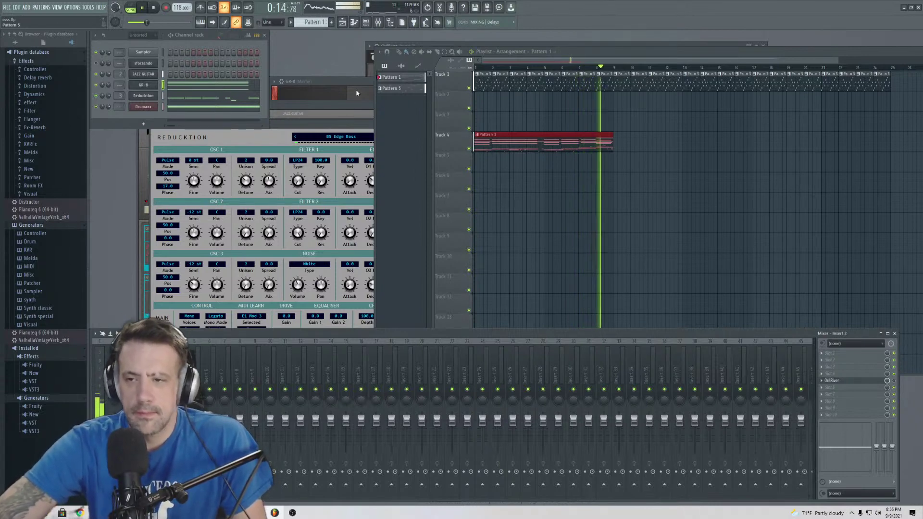
key("space")
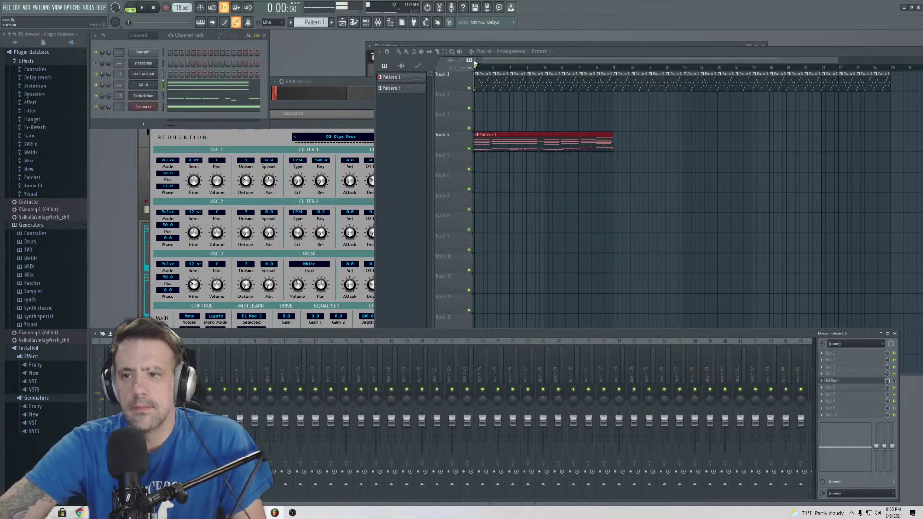
- Add a WhispAir synth channel to the project and move its window clear of the channel rack
left_click(143, 124)
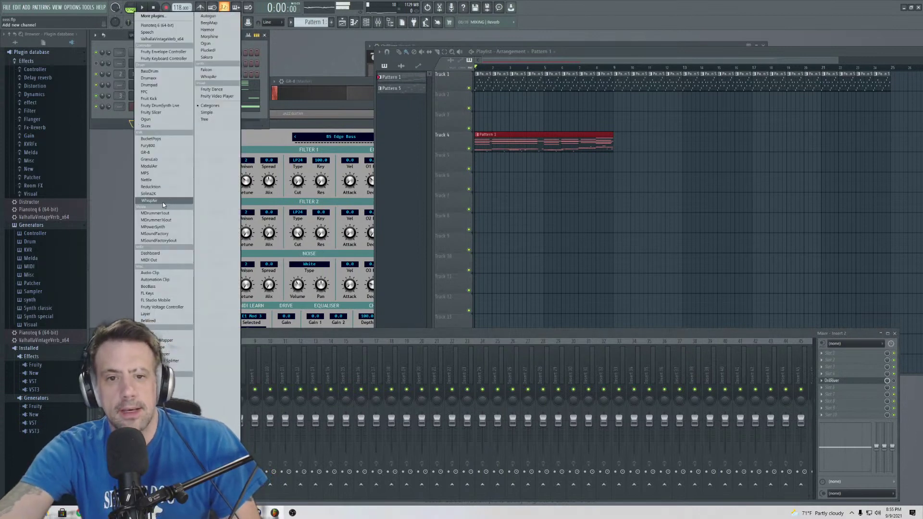
left_click(144, 201)
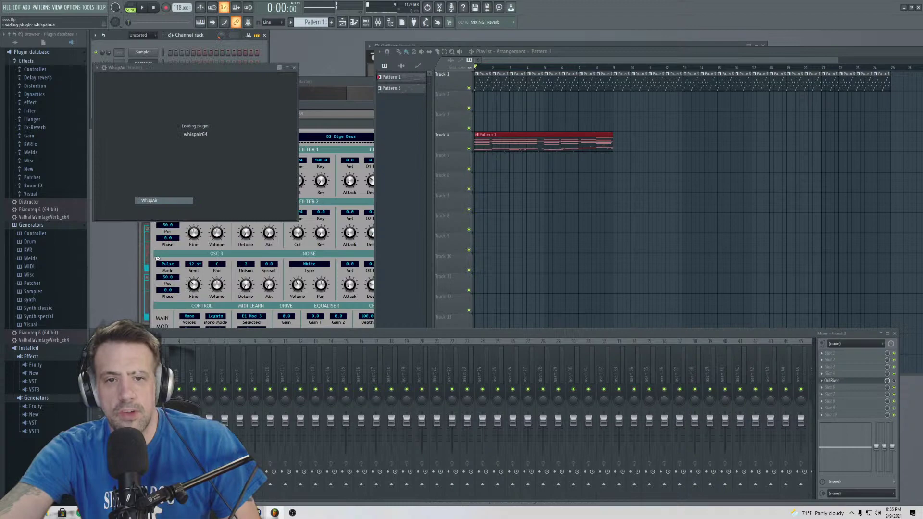
left_click_drag(176, 71, 280, 97)
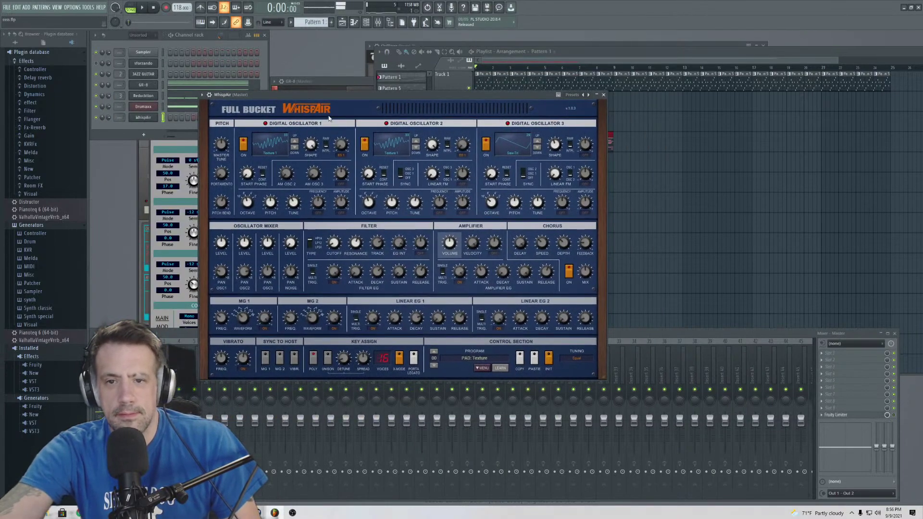
- Audition the WhispAir programs, including BASS: Saw 1, KEY: Digitalis and KEY: Vintage VA
left_click(434, 366)
left_click(434, 365)
left_click(435, 366)
left_click(435, 366)
left_click(465, 361)
left_click(434, 366)
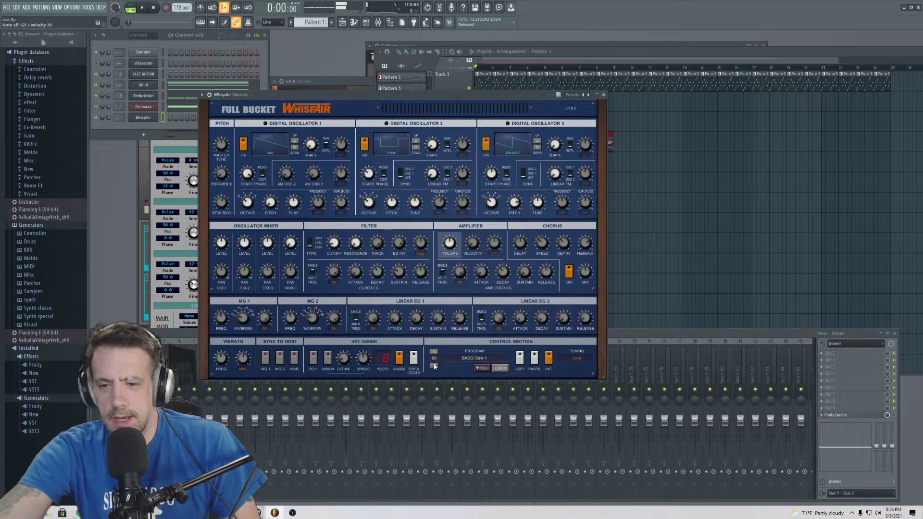
left_click(433, 354)
left_click(434, 355)
left_click(433, 355)
left_click(434, 355)
left_click(434, 354)
left_click(433, 355)
left_click(434, 354)
left_click(434, 354)
left_click(434, 354)
left_click(434, 354)
left_click(434, 354)
left_click(434, 355)
left_click(434, 354)
left_click(433, 354)
left_click(434, 354)
left_click(434, 354)
left_click(434, 354)
left_click(434, 354)
left_click(434, 354)
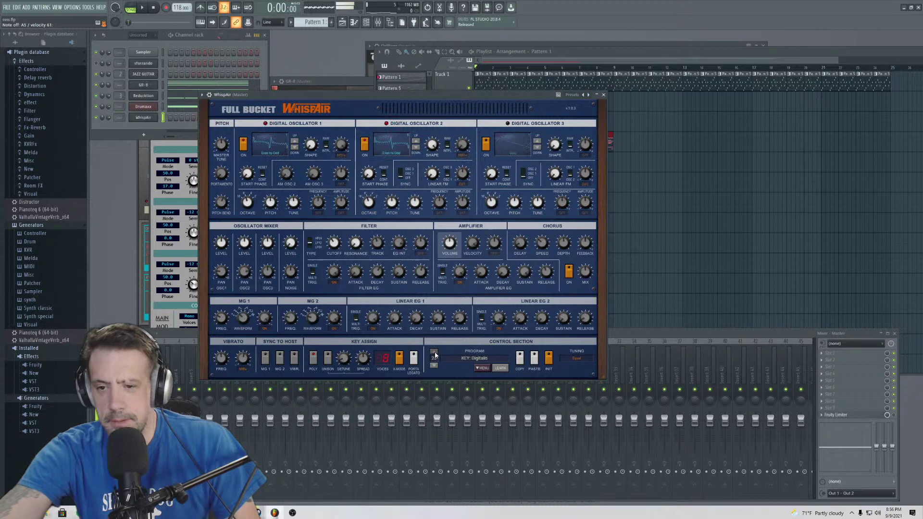
left_click(434, 355)
left_click(434, 354)
left_click(434, 354)
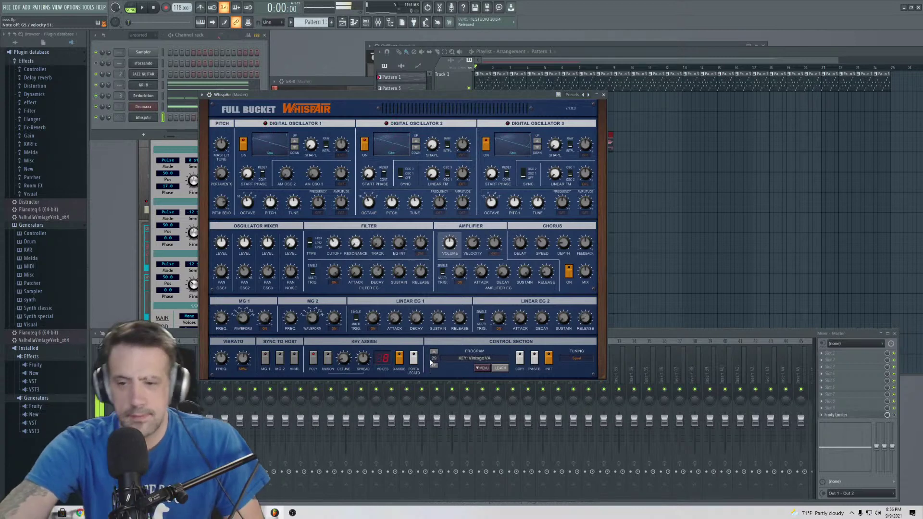
- Settle on the KEY: Digitalis program in WhispAir and close the synth window
left_click(313, 359)
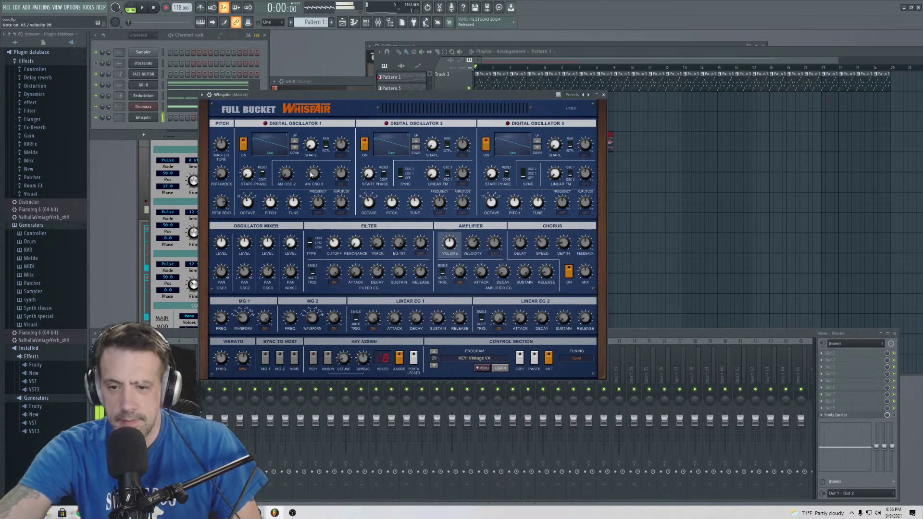
left_click(434, 366)
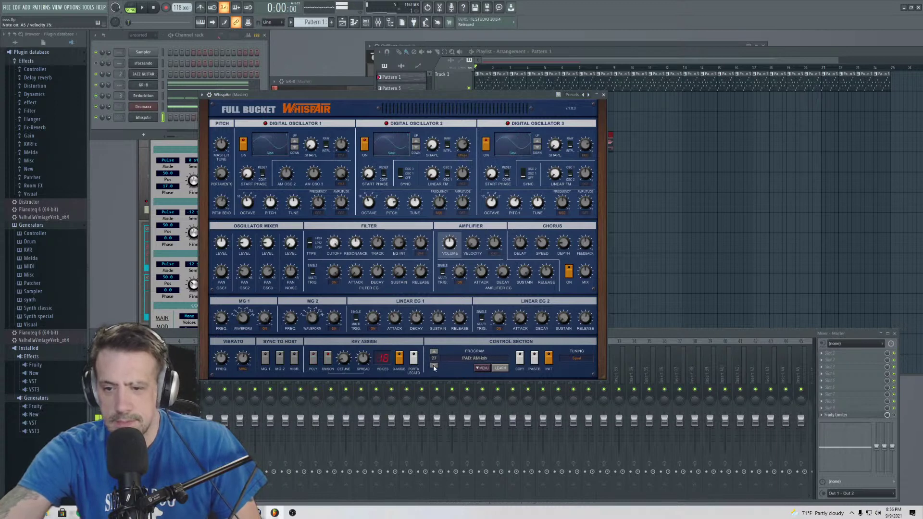
left_click(434, 366)
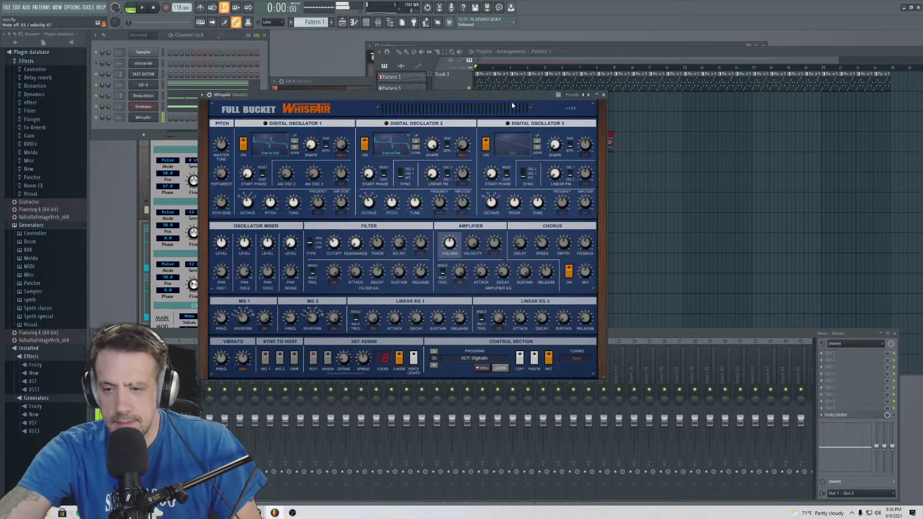
key("Escape")
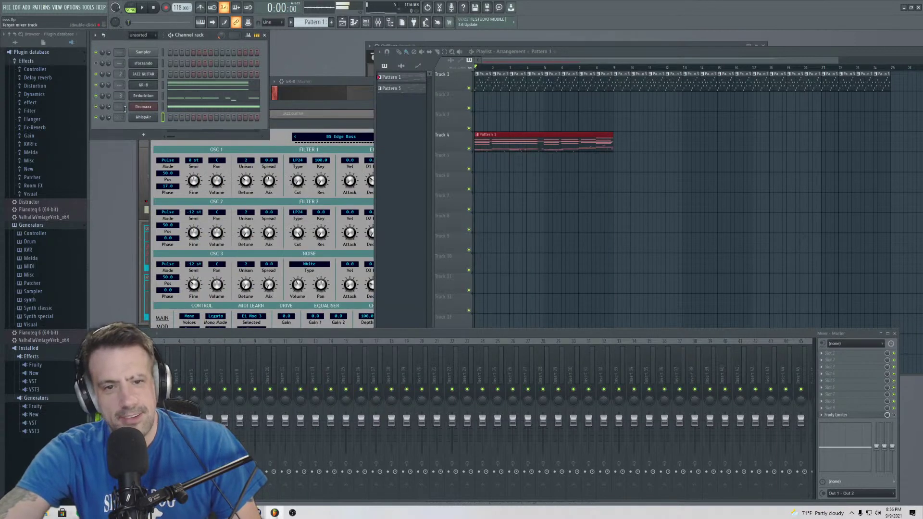
- Route the WhispAir channel to mixer insert 4 and load the OrilRiver reverb in that insert's fourth effect slot
scroll(119, 117, "up", 3)
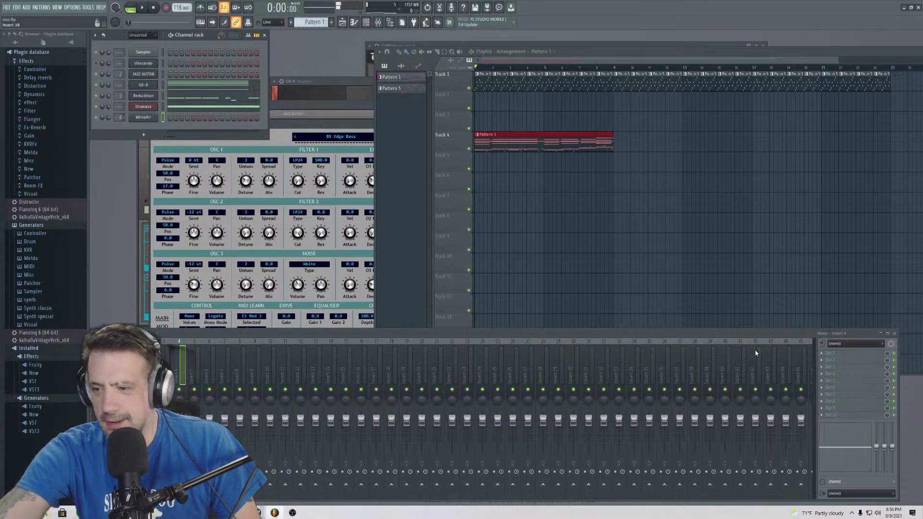
left_click(823, 380)
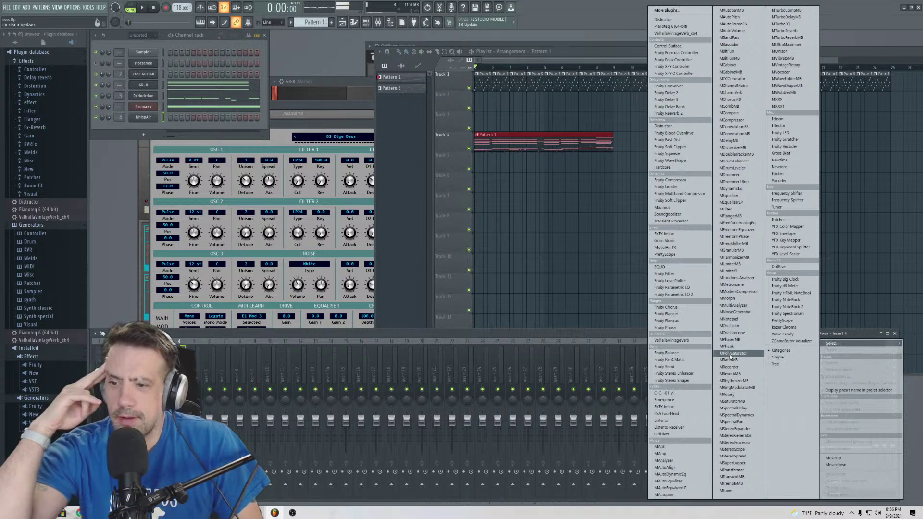
left_click(696, 435)
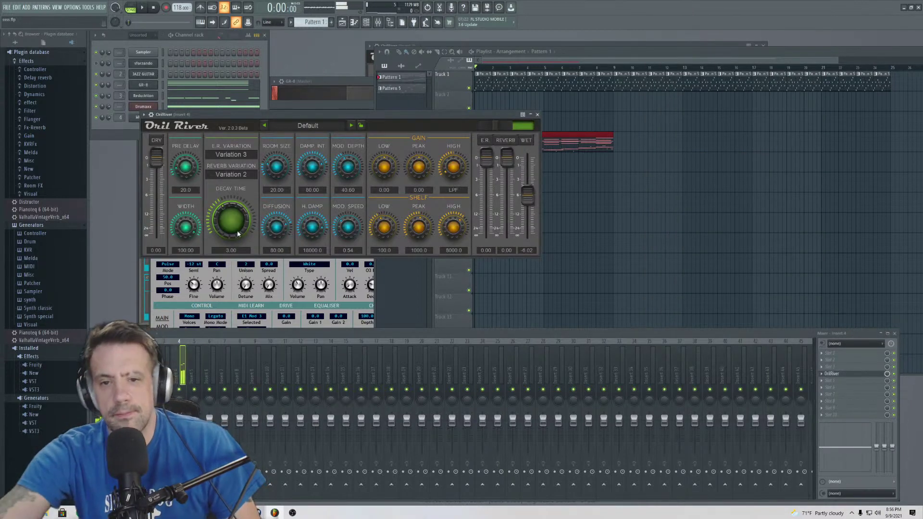
- Try a shorter decay time in OrilRiver and the Large Room preset with the wet level at 0 dB
left_click_drag(240, 220, 219, 210)
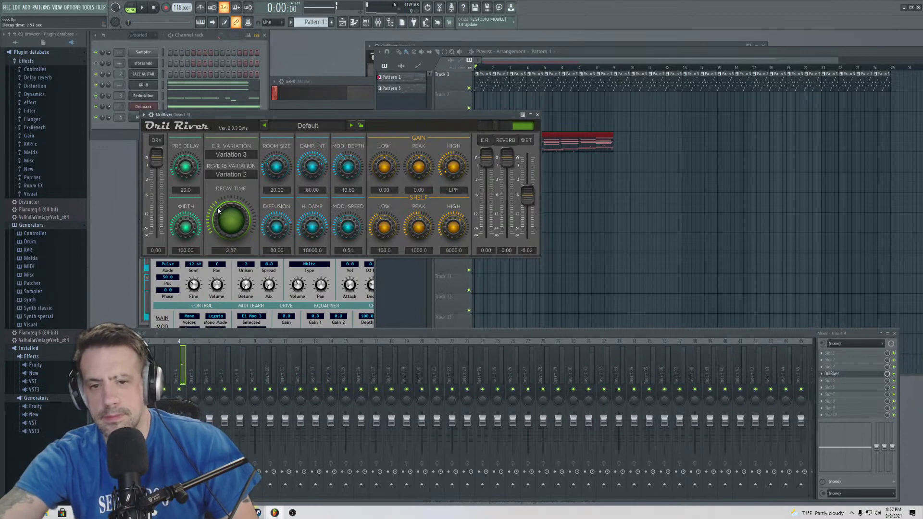
left_click(302, 125)
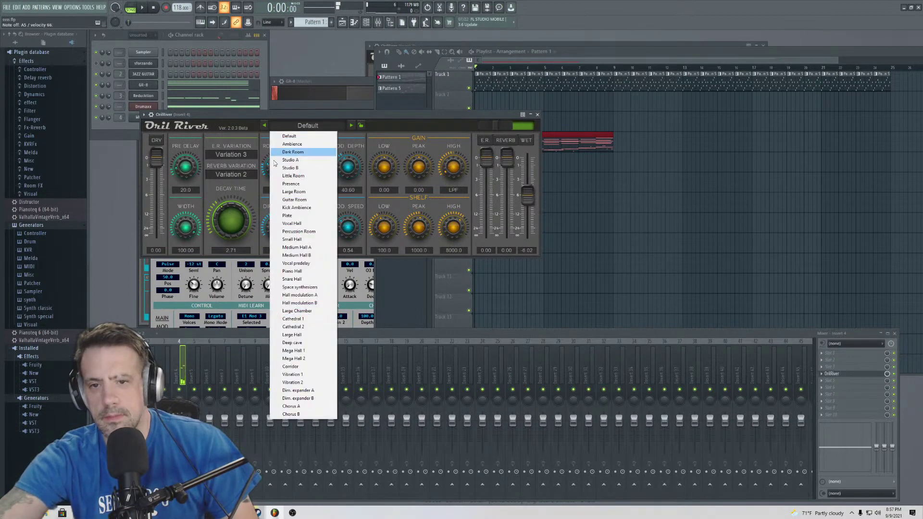
left_click(303, 194)
left_click_drag(524, 179, 517, 151)
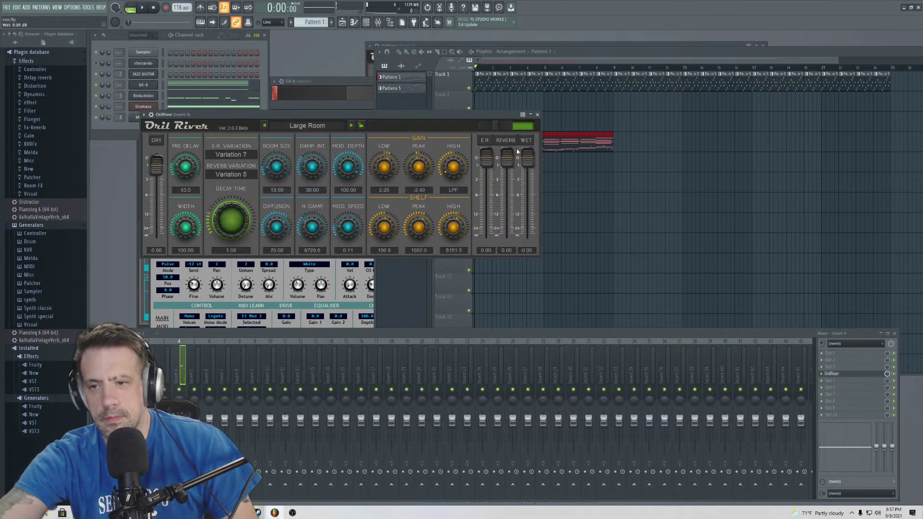
- Load OrilRiver's Piano Hall preset, set the wet level to -0.73 dB, and close the reverb window
left_click(299, 126)
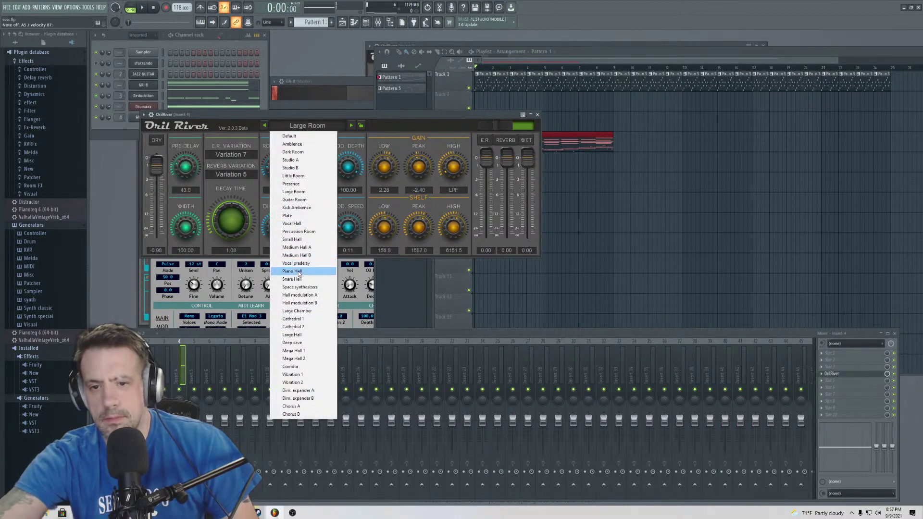
left_click(302, 264)
left_click_drag(527, 188, 528, 164)
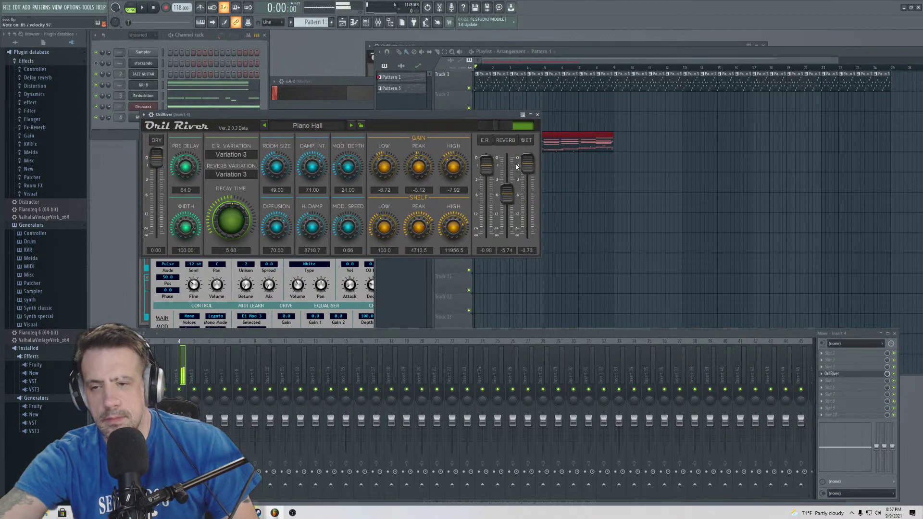
left_click(538, 115)
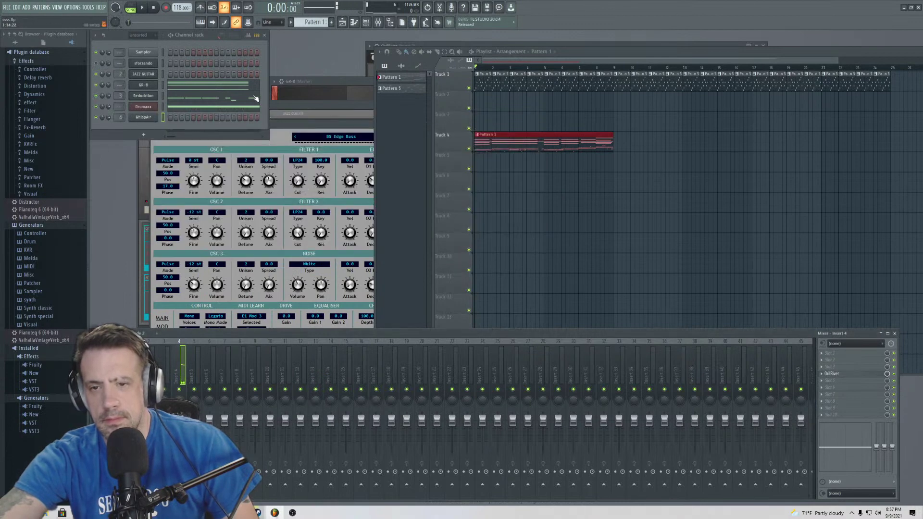
- Reopen WhispAir, try out its Linear EG 1 and Linear EG 2 envelope knobs, and close the synth window
left_click(144, 119)
left_click(459, 319)
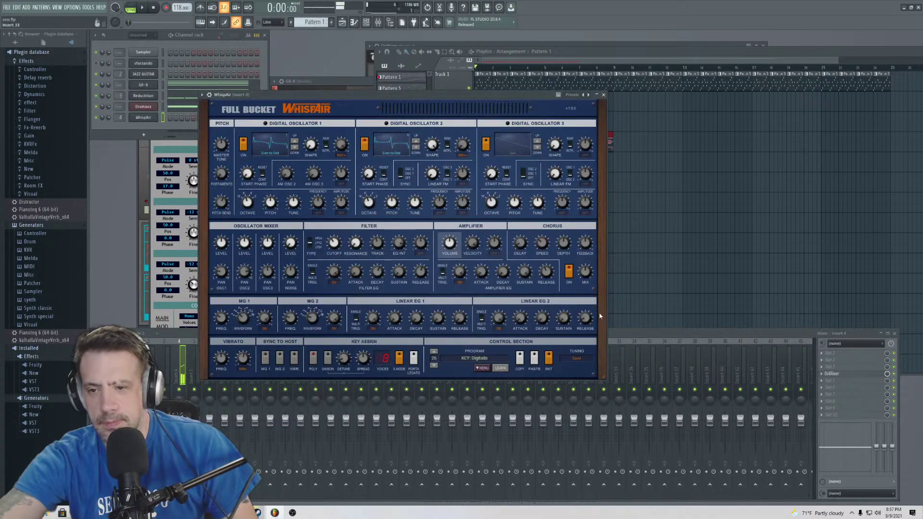
left_click(522, 320)
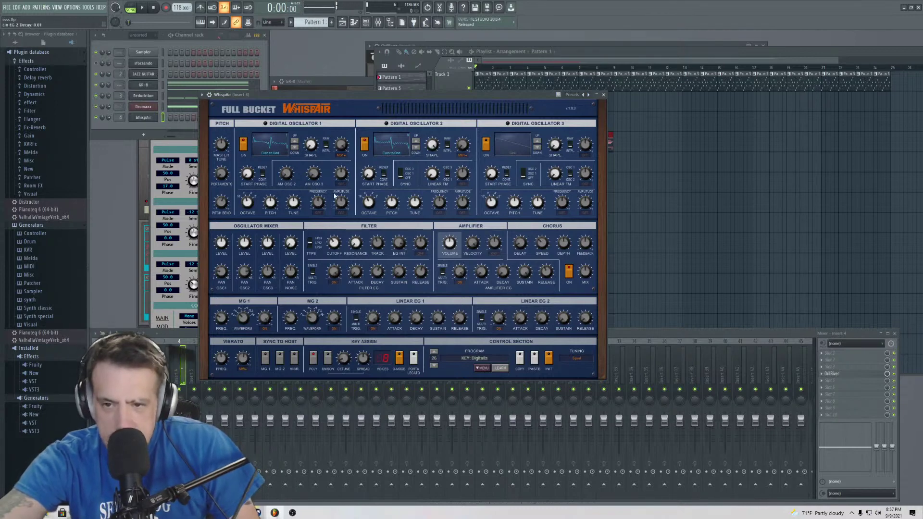
scroll(365, 210, "up", 2)
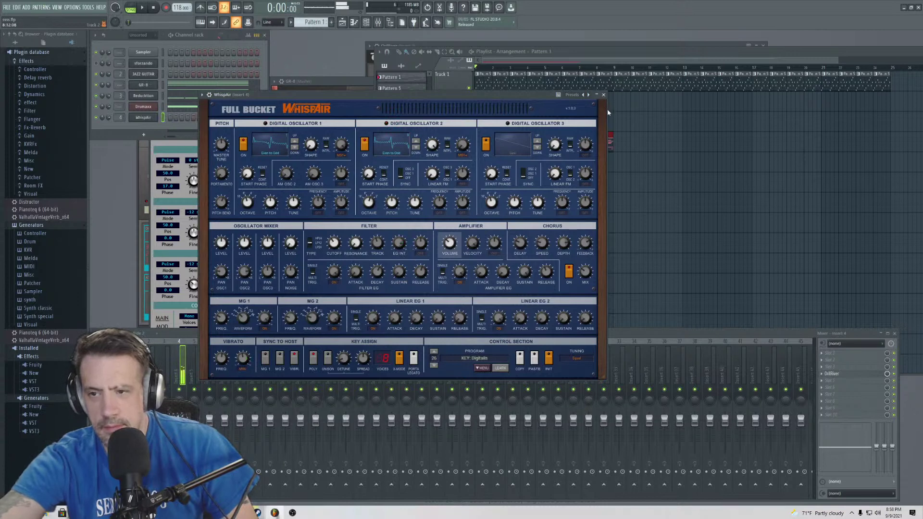
left_click(604, 95)
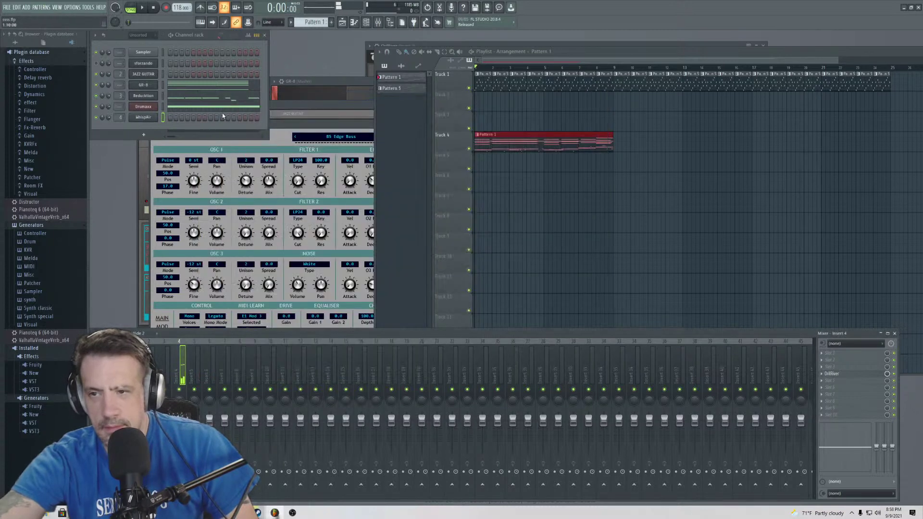
- Rehearse with one playback of the arrangement, and record a live WhispAir melody over the eight bars of Pattern 1
left_click(144, 9)
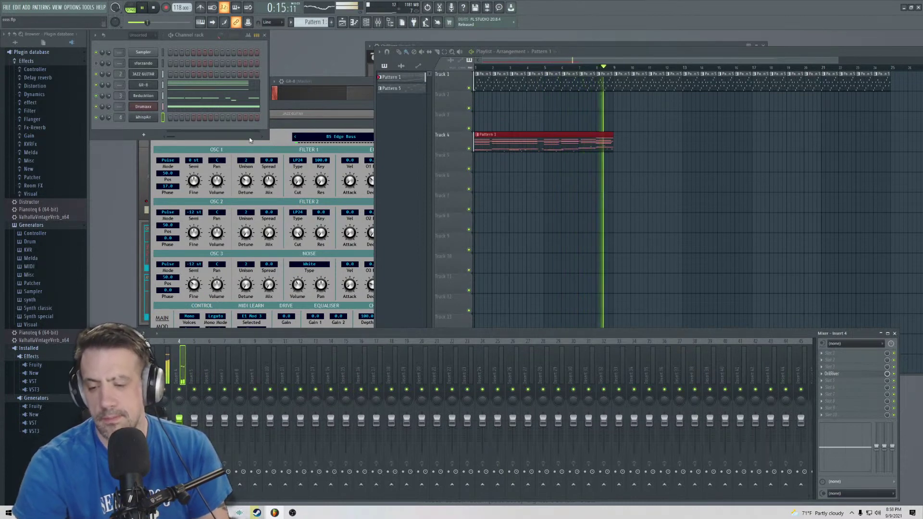
left_click(154, 9)
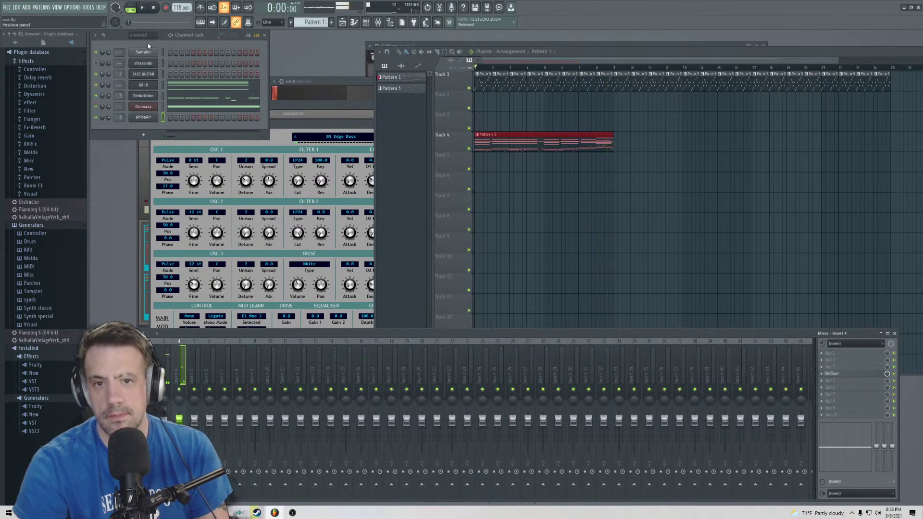
left_click(166, 8)
left_click(430, 302)
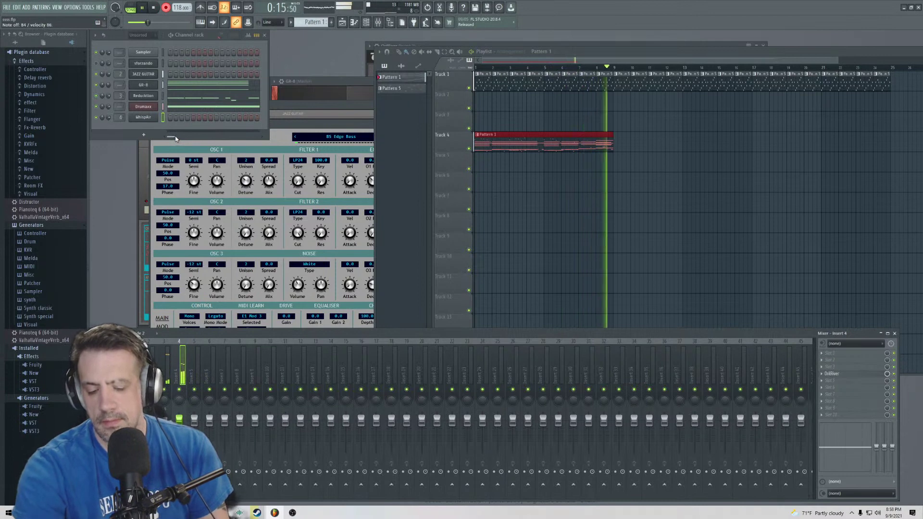
key("space")
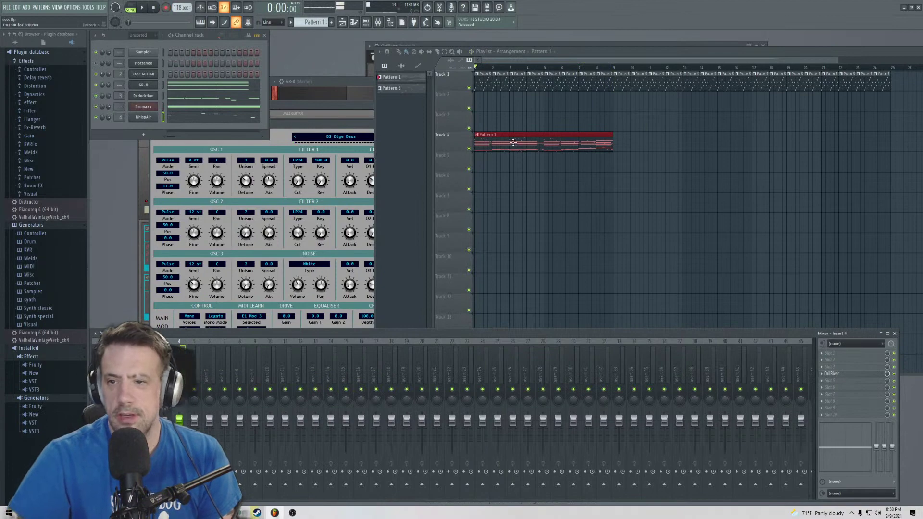
- Open the recorded WhispAir notes in the piano roll, reposition its window, and zoom in on the opening bars
key("F7")
left_click(380, 180)
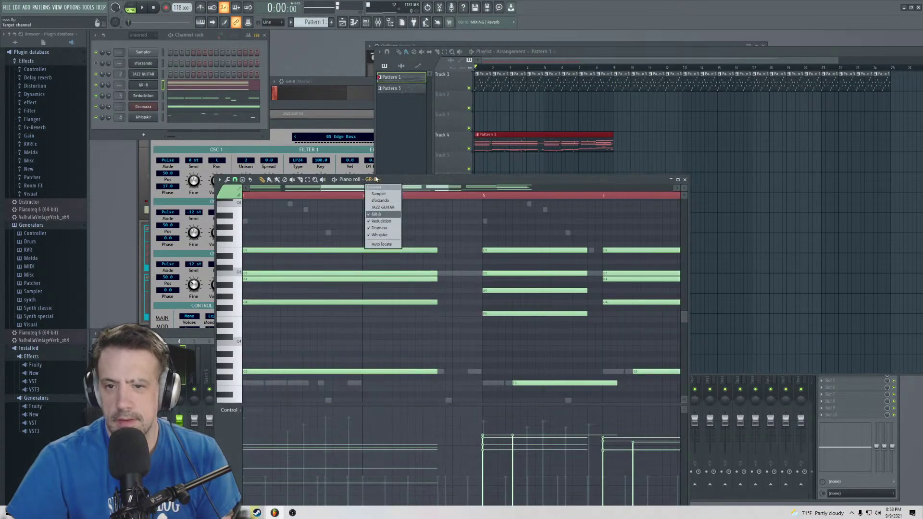
left_click(382, 237)
left_click_drag(426, 180, 513, 102)
left_click_drag(422, 110, 440, 130)
scroll(372, 211, "up", 3)
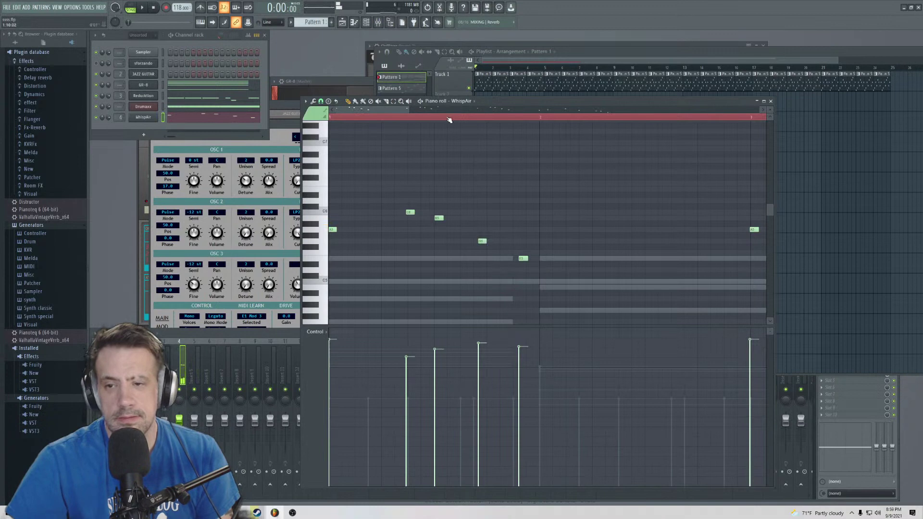
- Review the recorded WhispAir notes across all eight bars in the piano roll while the pattern plays, and close the piano roll
scroll(449, 119, "down", 3)
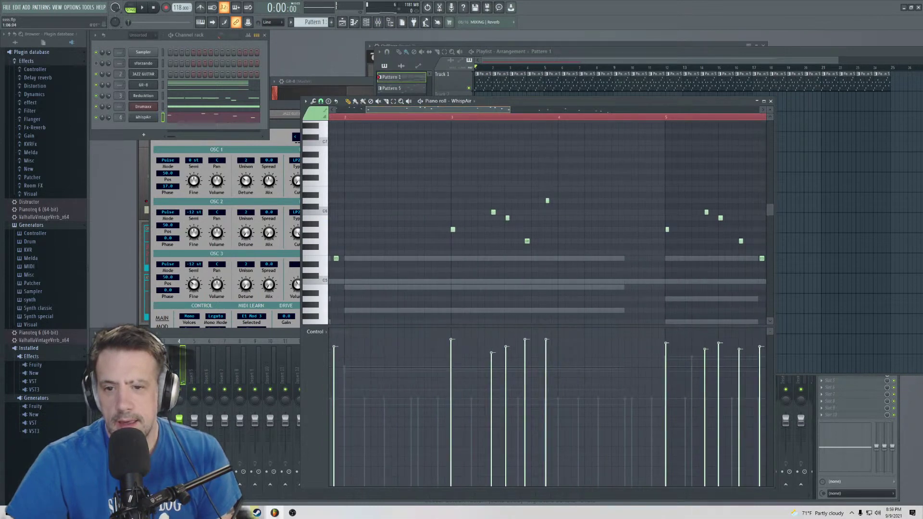
scroll(449, 119, "down", 4)
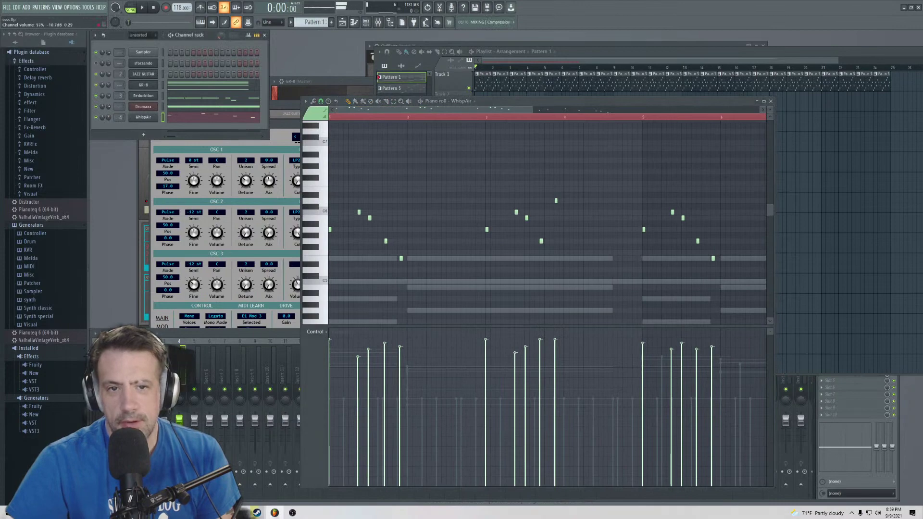
key("space")
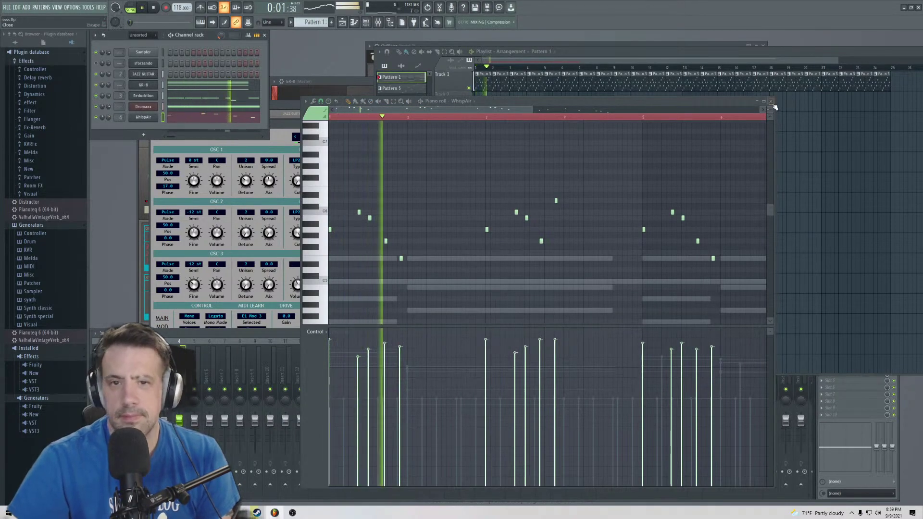
left_click(770, 103)
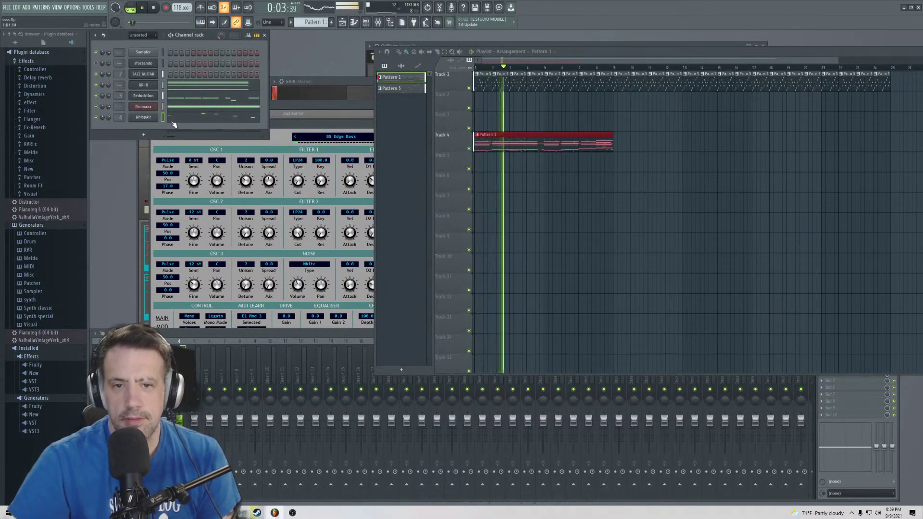
left_click(171, 120)
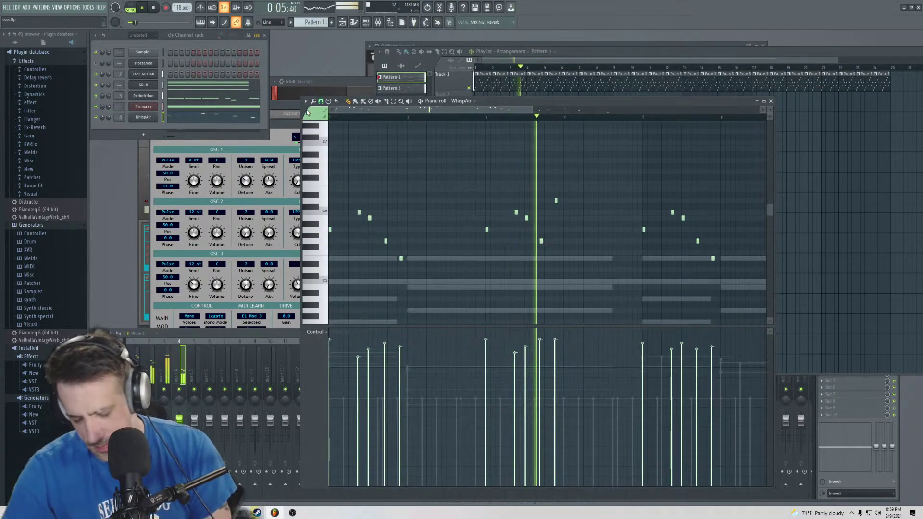
key("ctrl+a")
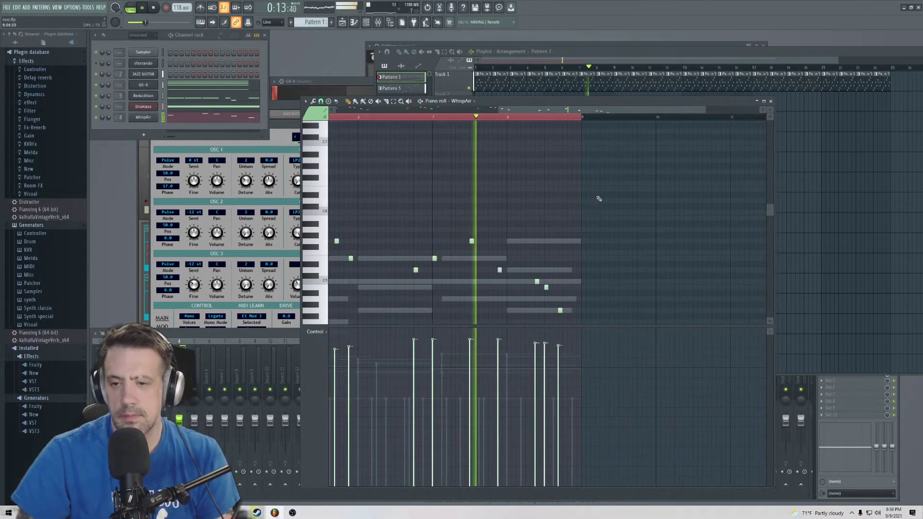
scroll(575, 246, "down", 5)
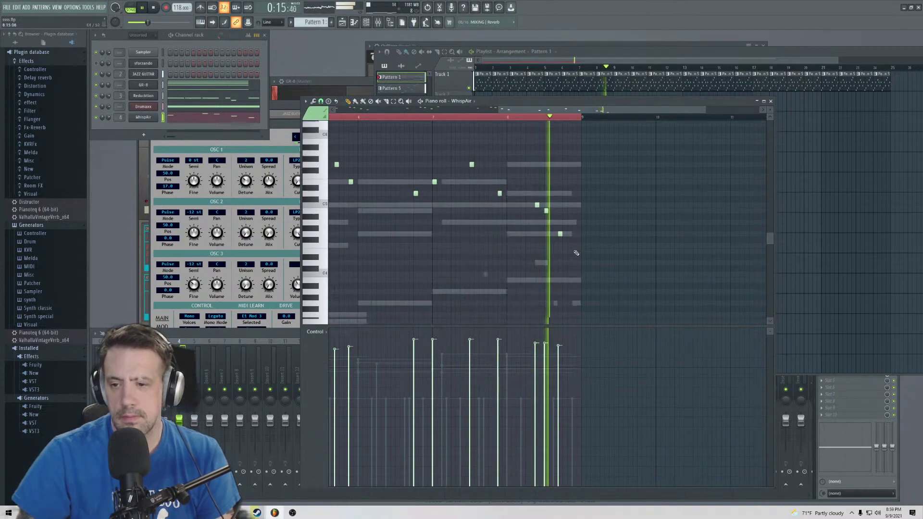
left_click(772, 100)
key("space")
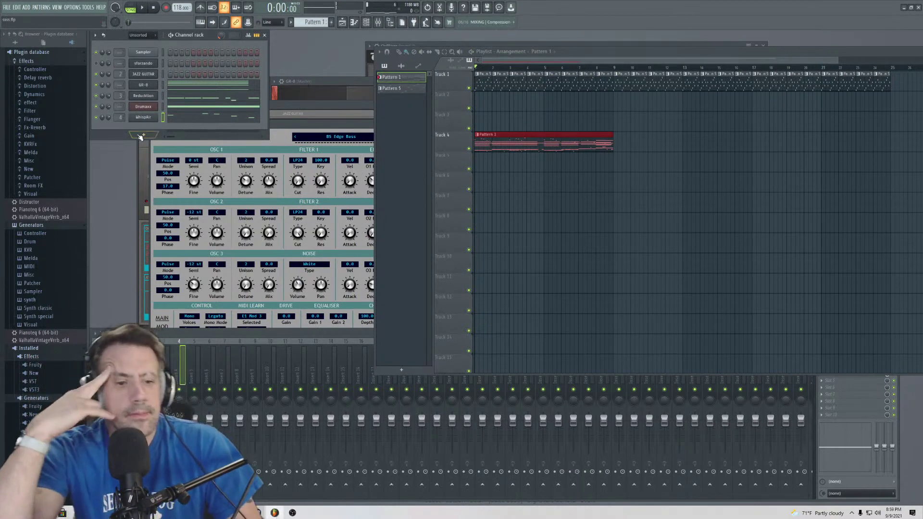
- Open Drumaxx, audition its Electro 2 MC kit with the pattern, and switch to Electro 3 MC
left_click(300, 115)
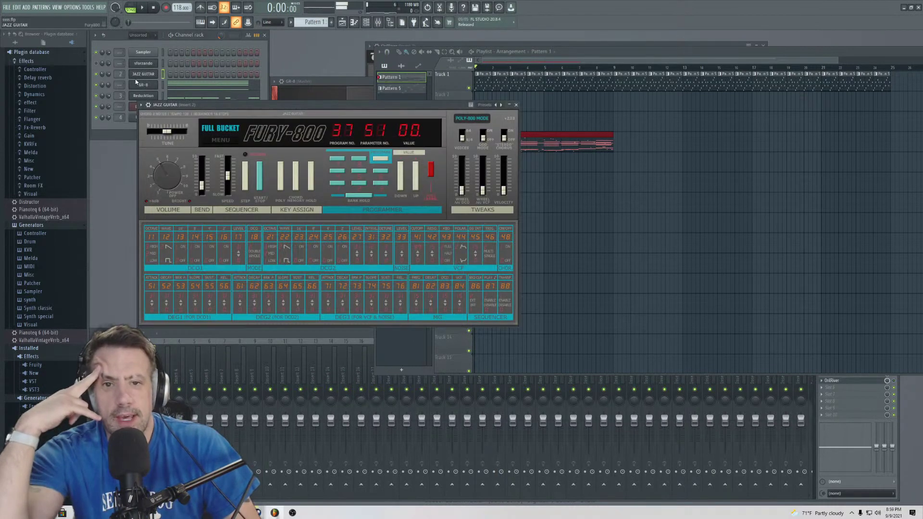
left_click(119, 134)
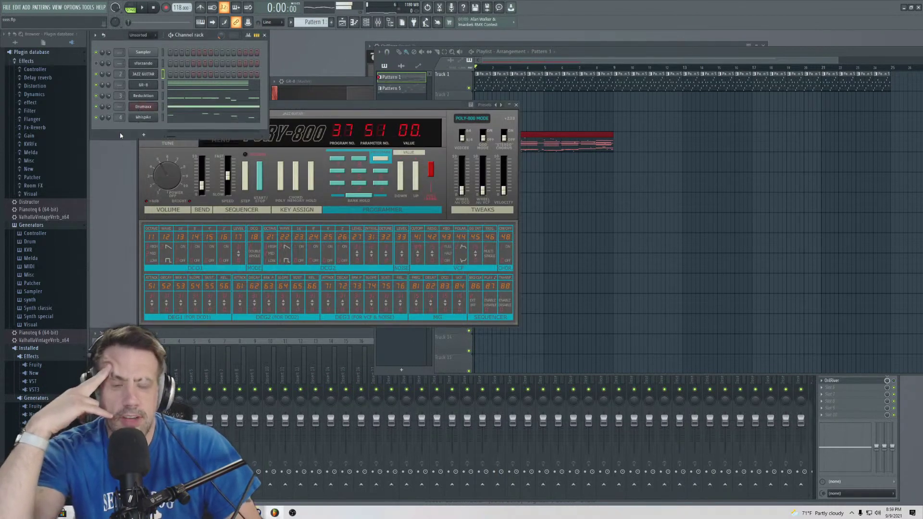
left_click(144, 107)
scroll(120, 106, "up", 2)
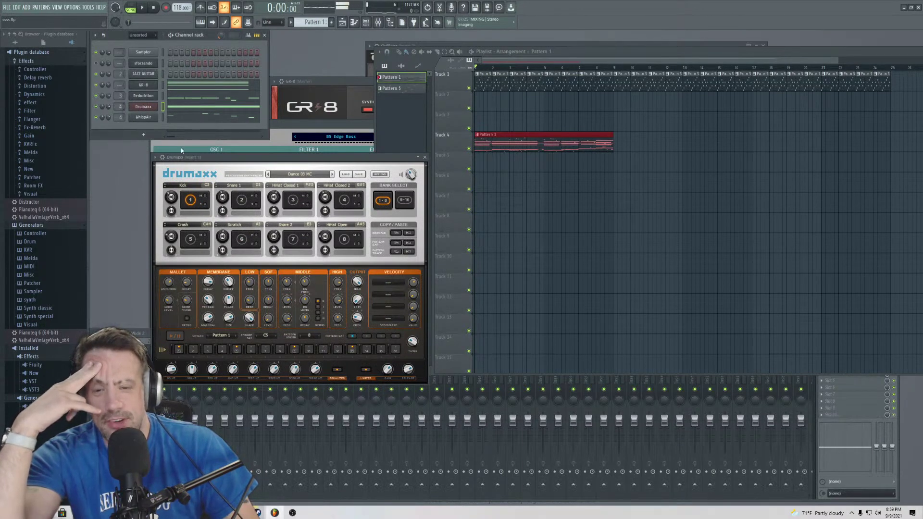
left_click(296, 179)
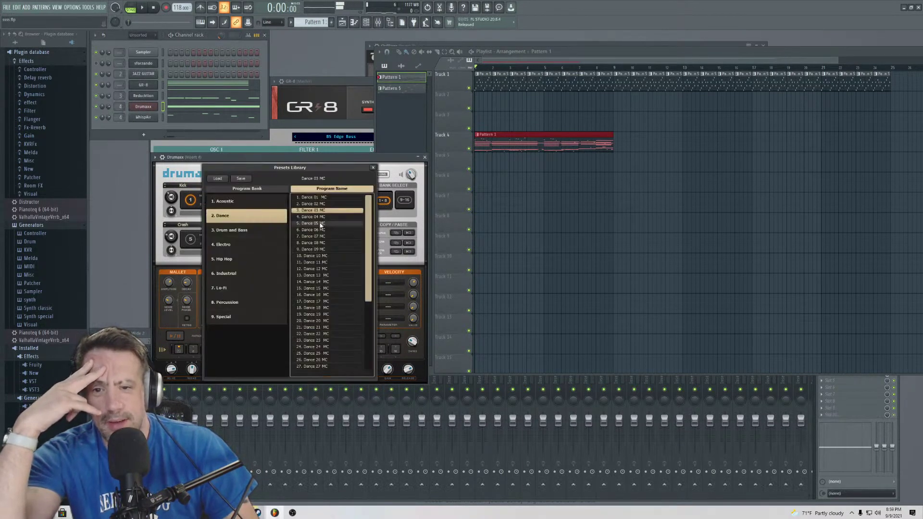
left_click(253, 244)
double_click(319, 203)
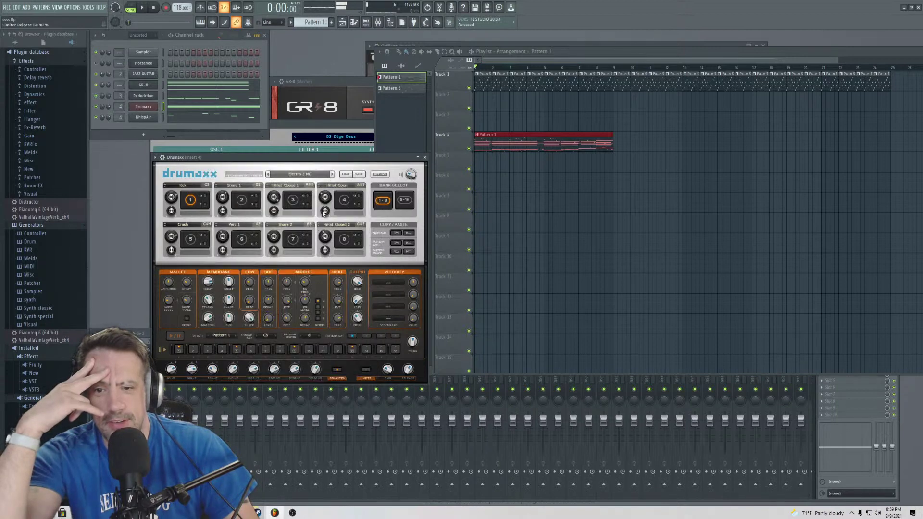
left_click(145, 11)
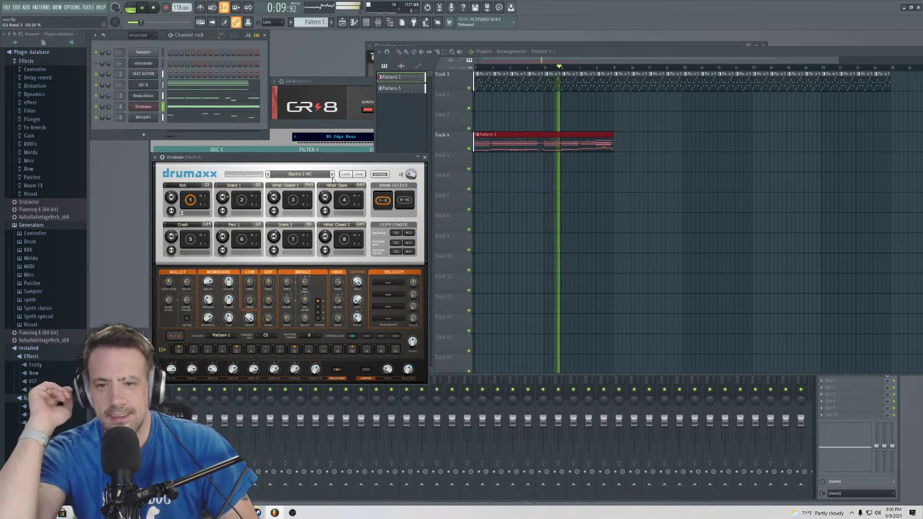
left_click(154, 7)
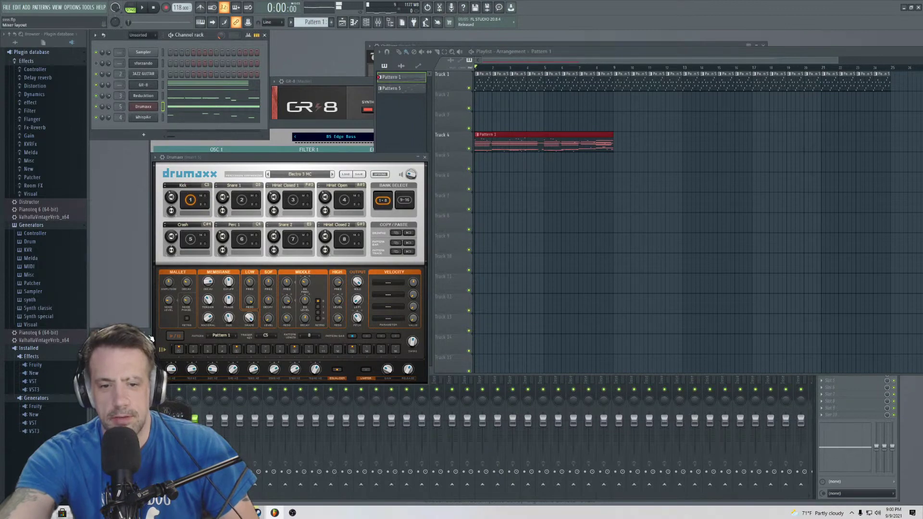
- Bring up the mixer, close the Reducktion window, and route the GR-8 channel to mixer insert 6
left_click(150, 338)
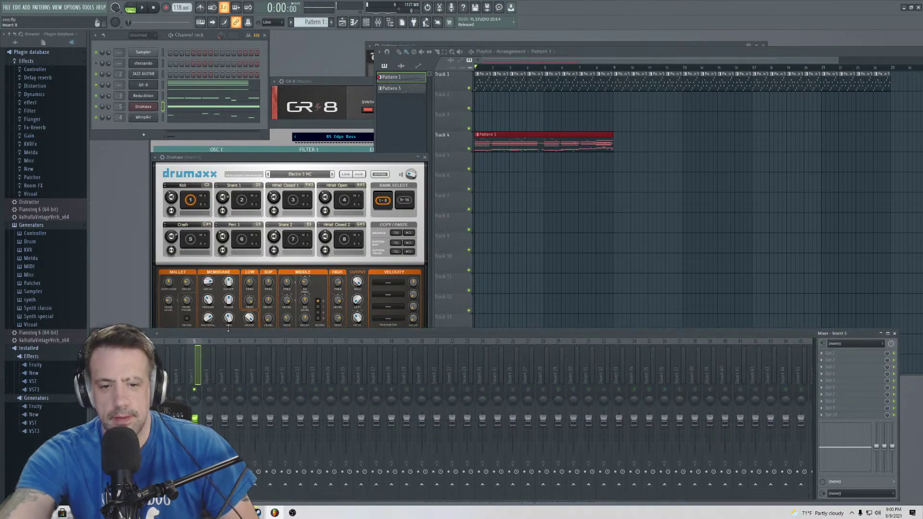
left_click(245, 150)
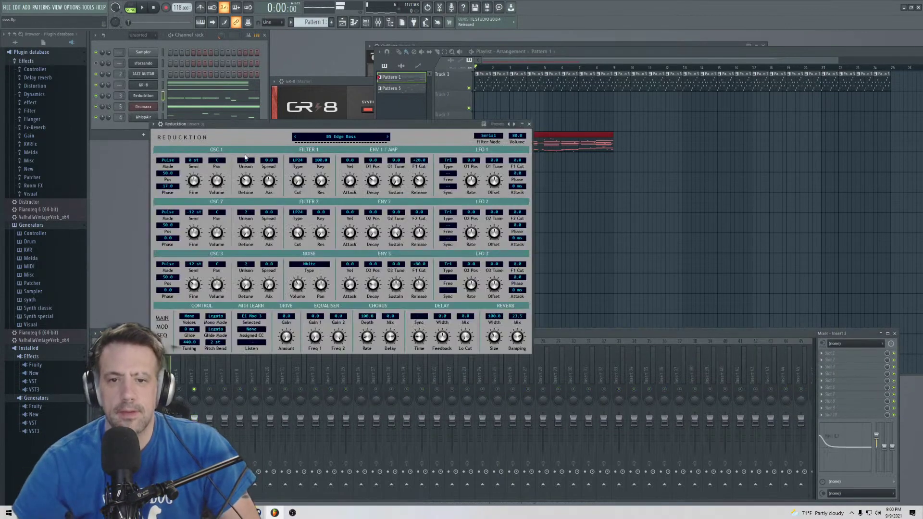
left_click(529, 124)
key("space")
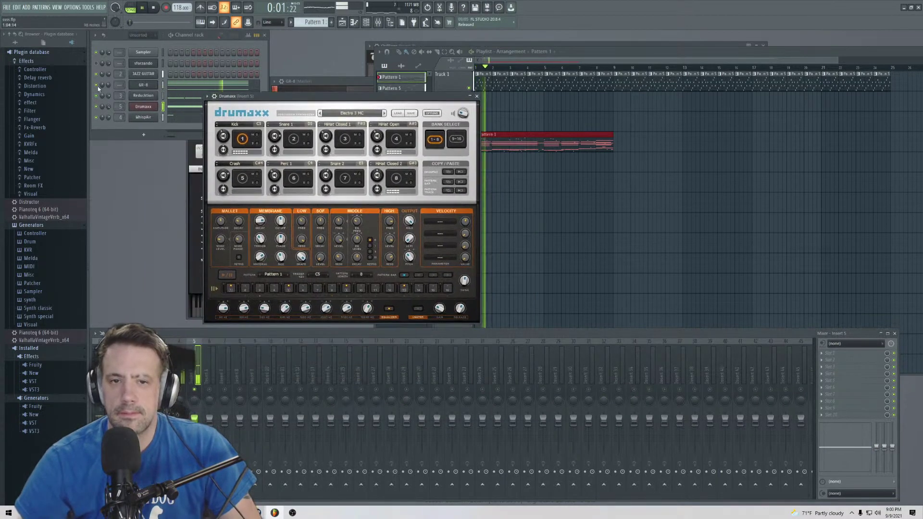
key("space")
left_click_drag(119, 85, 120, 74)
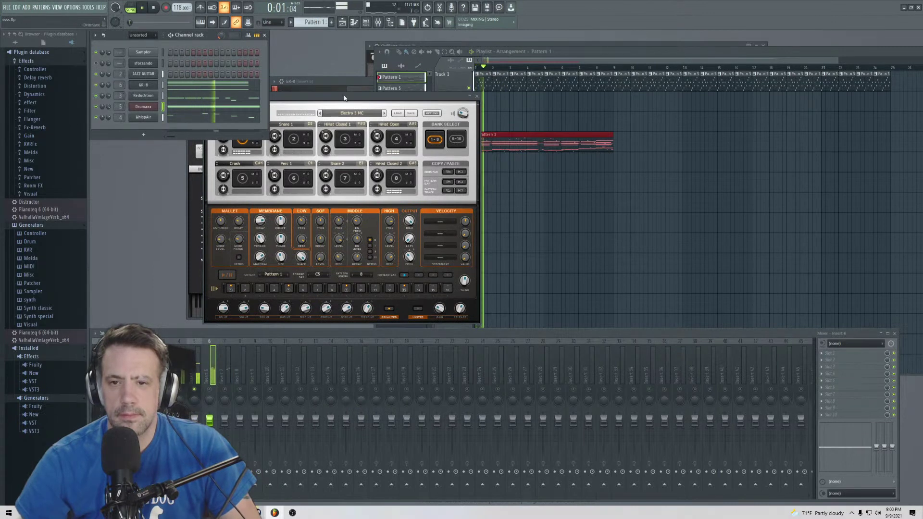
- Browse the Hip Hop and Industrial banks in Drumaxx and load the Industrial Revolution FG kit
left_click(314, 126)
left_click(351, 113)
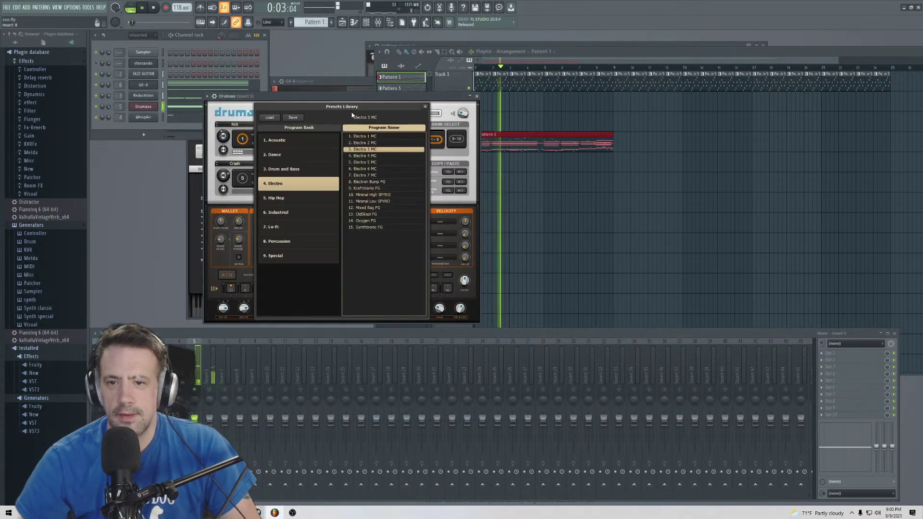
key("space")
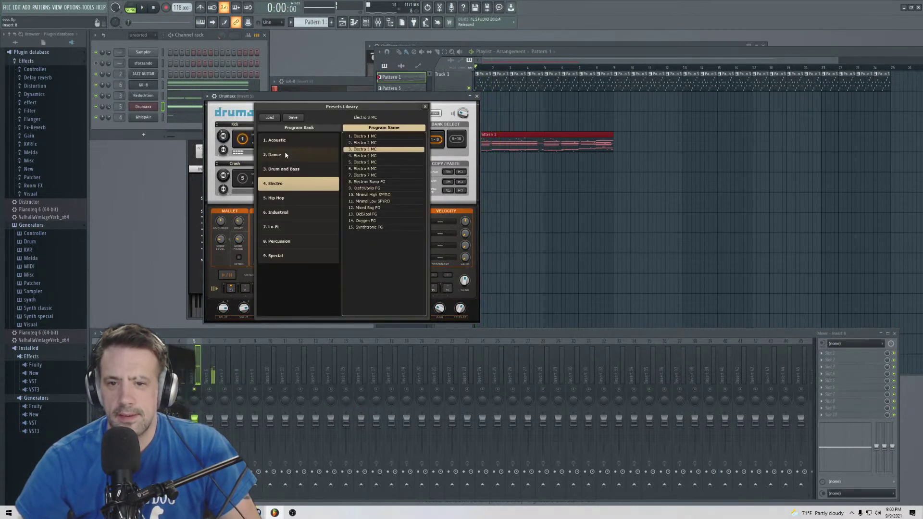
left_click(276, 198)
left_click(277, 212)
left_click(277, 198)
left_click(277, 211)
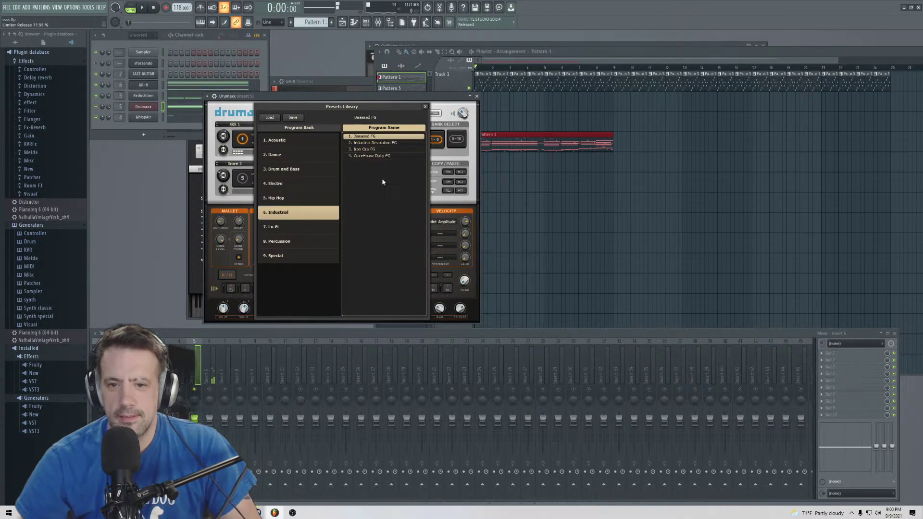
double_click(361, 144)
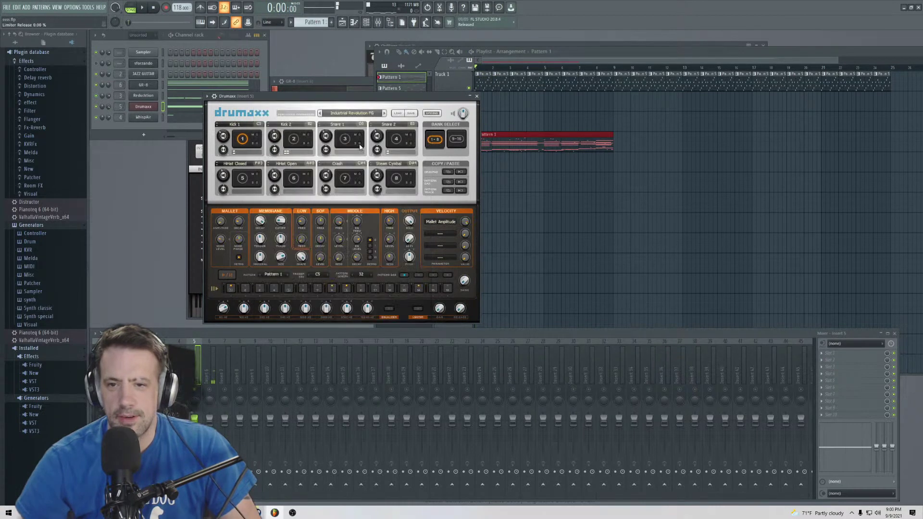
- Try Drumaxx's Drum and Bass kits Depth Charge FG, Amphetamine FG and Bite Me FG against the pattern
left_click(336, 113)
left_click(277, 169)
double_click(370, 149)
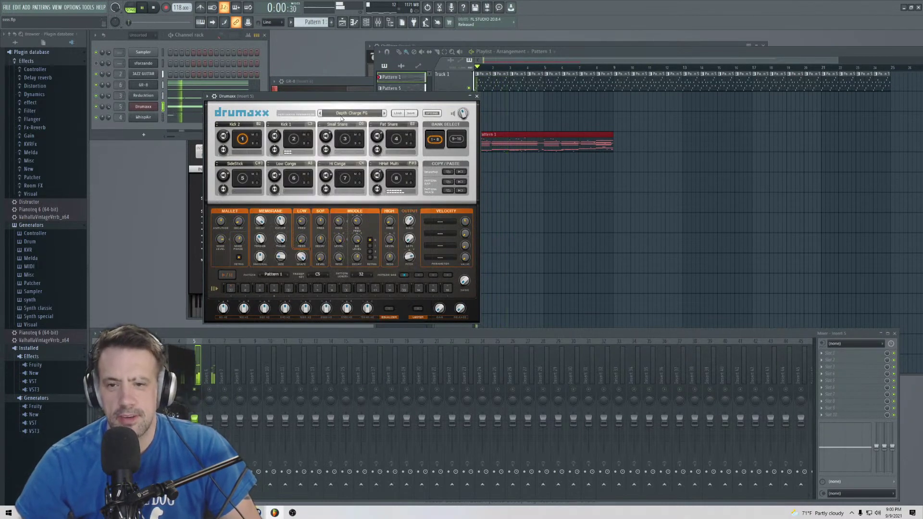
left_click(338, 112)
double_click(385, 138)
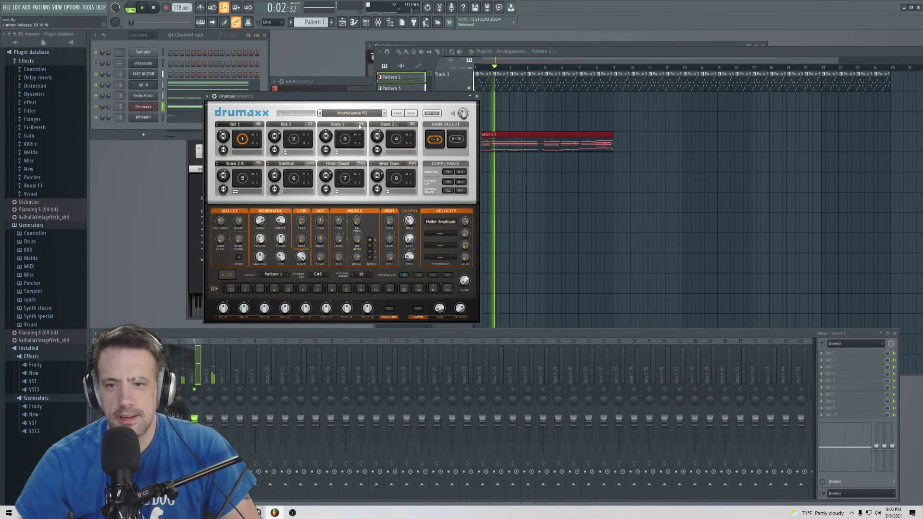
left_click(342, 113)
double_click(375, 141)
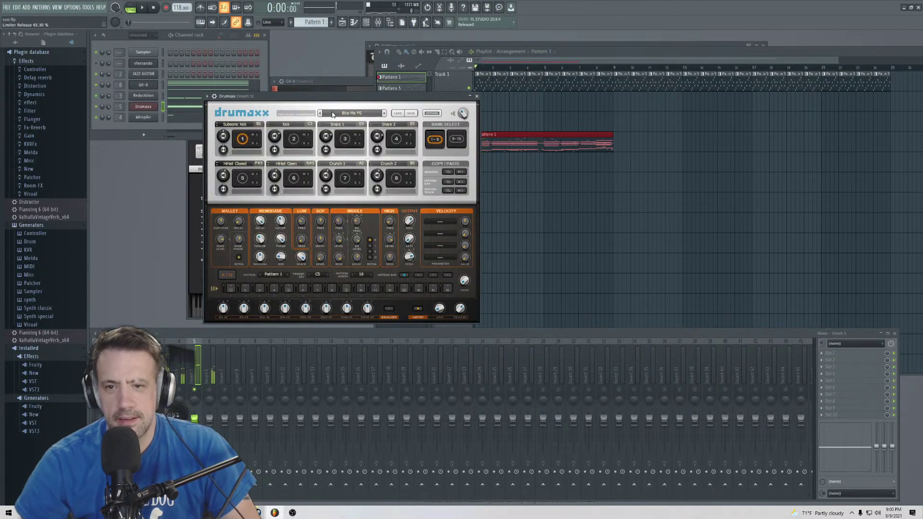
- Audition the Drum and Bass kits Eightball FG, Funky Drum FG and PD&B FG with the pattern playing
left_click(338, 116)
left_click(364, 155)
key("space")
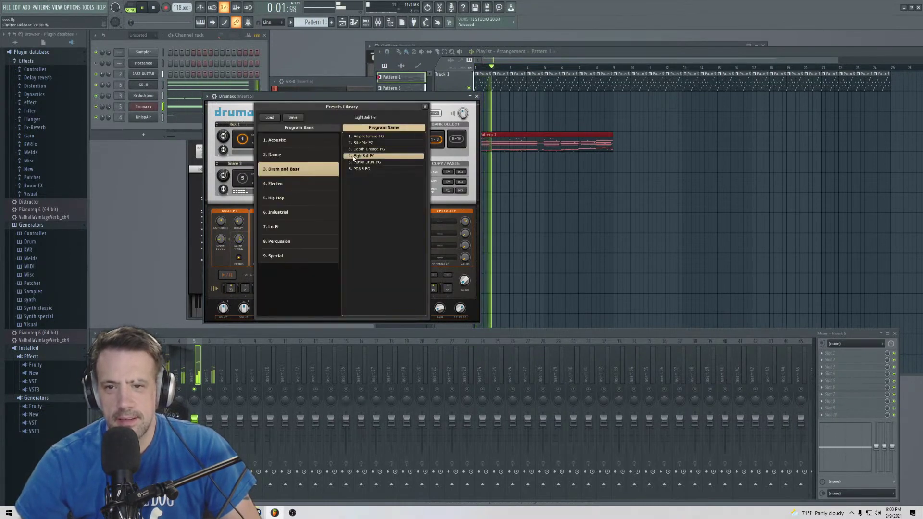
double_click(358, 162)
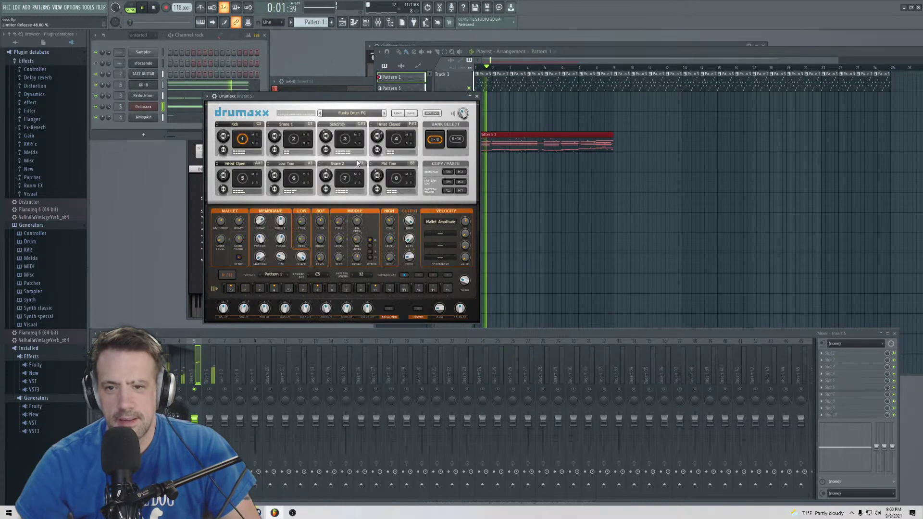
left_click(349, 117)
double_click(361, 169)
key("space")
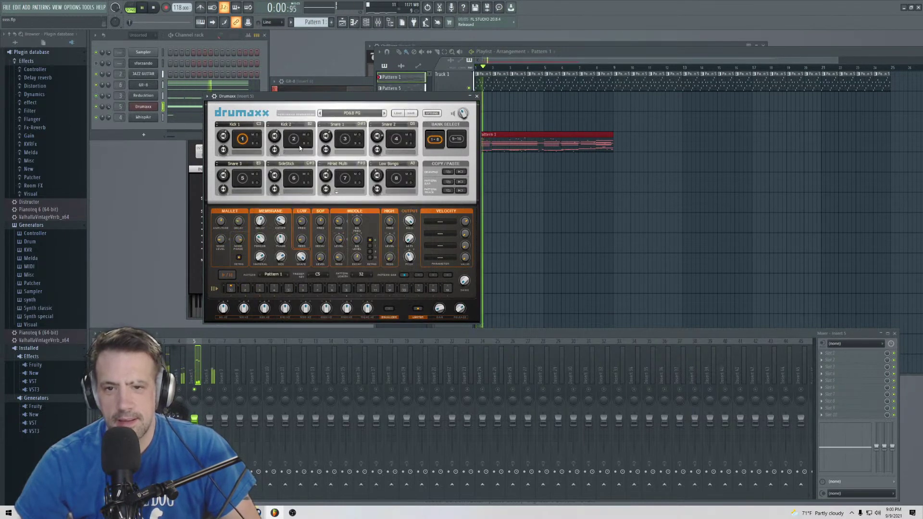
- Load the Dance 02 MC kit in Drumaxx, listen to it with the pattern, and move the Drumaxx window aside
left_click(350, 116)
left_click(295, 155)
double_click(365, 142)
key("space")
left_click(349, 114)
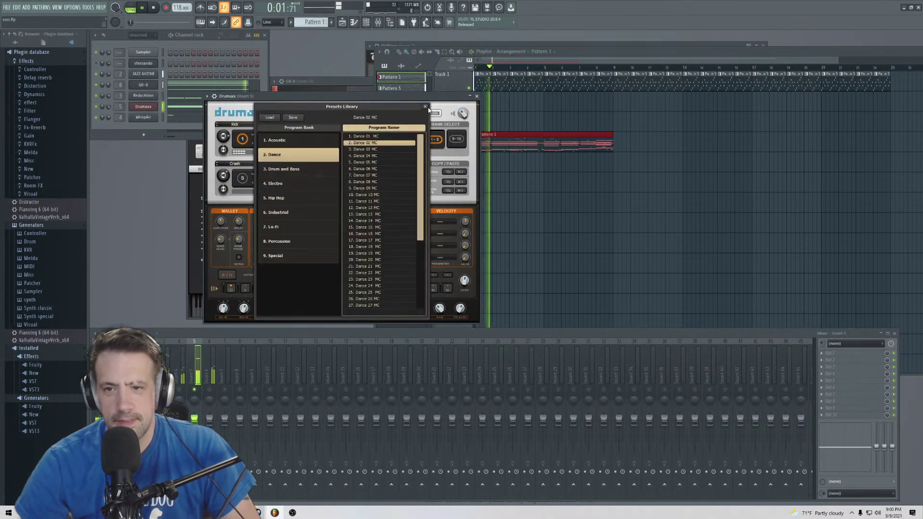
left_click(349, 114)
left_click_drag(336, 96, 291, 85)
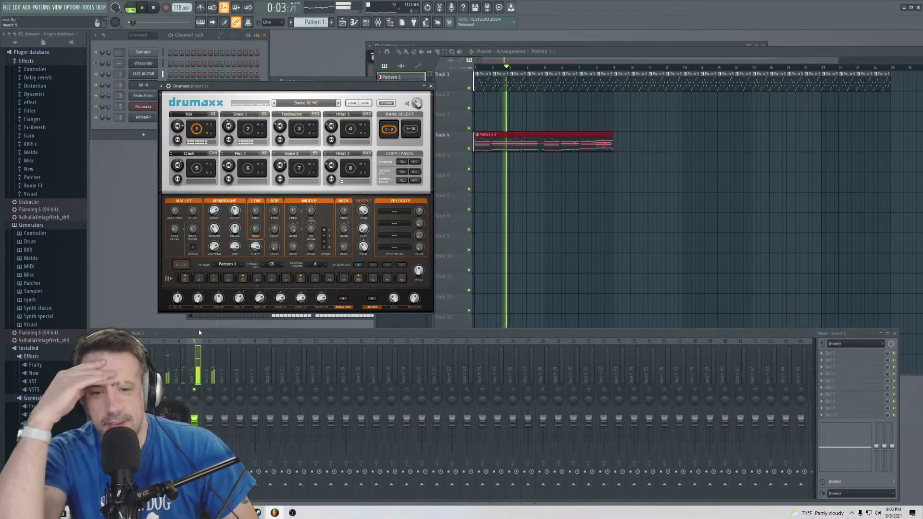
- Add the FKFX Influx effect to Drumaxx's mixer insert 5 and set its Scale Snap to I-IV-V
left_click(821, 374)
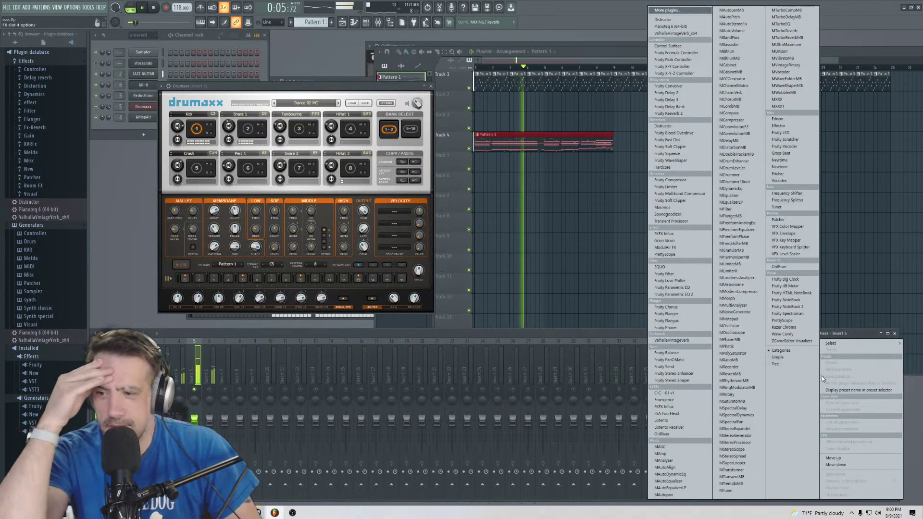
mouse_move(829, 344)
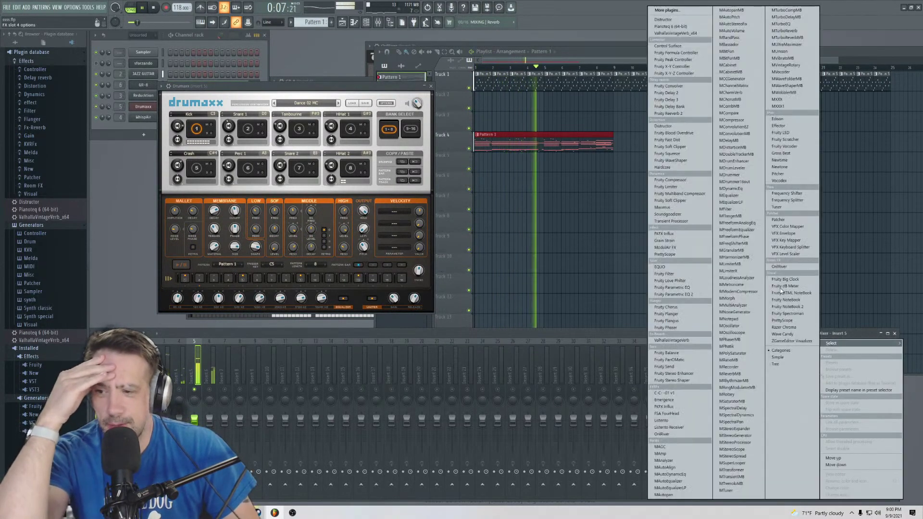
left_click(675, 235)
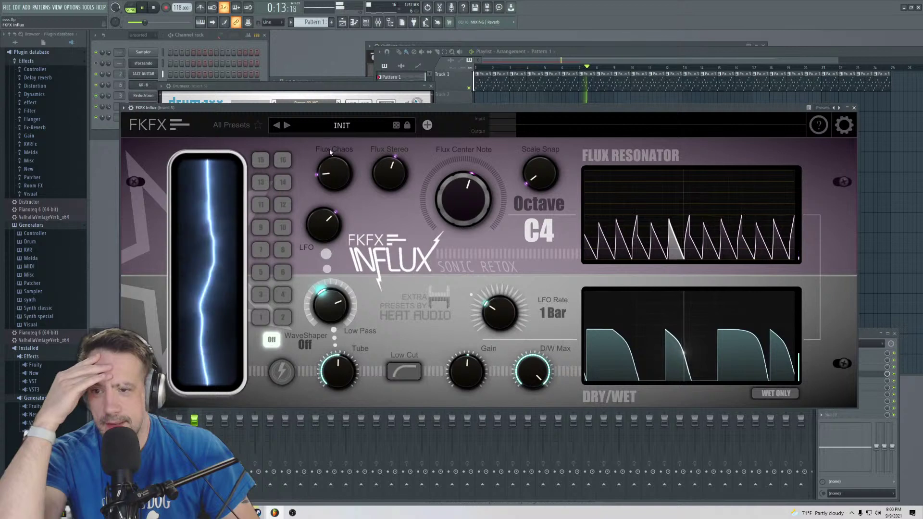
mouse_move(539, 174)
left_mouse_down()
mouse_move(540, 137)
mouse_move(540, 187)
left_mouse_up()
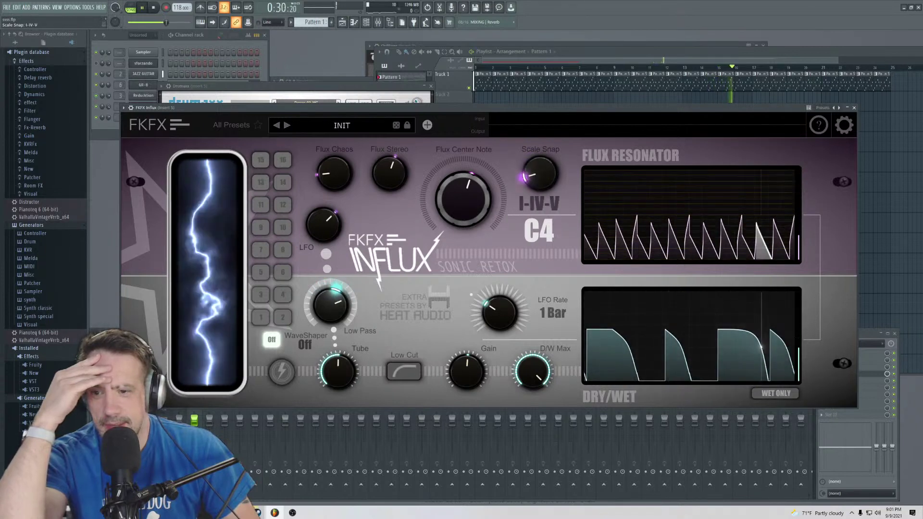
- Restart the pattern and set Influx's Scale Snap to Pent.1 and Flux Stereo to about R25, keeping the Flux Center Note at C4
left_click(154, 8)
left_click(142, 8)
left_click_drag(540, 174, 540, 168)
mouse_move(389, 173)
left_mouse_down()
mouse_move(389, 185)
mouse_move(389, 173)
left_mouse_up()
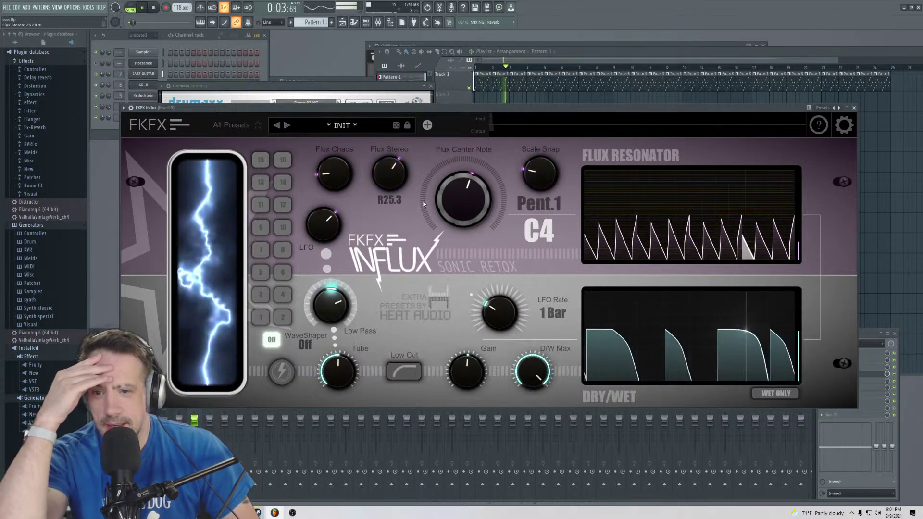
mouse_move(459, 200)
left_mouse_down()
mouse_move(459, 214)
mouse_move(458, 203)
left_mouse_up()
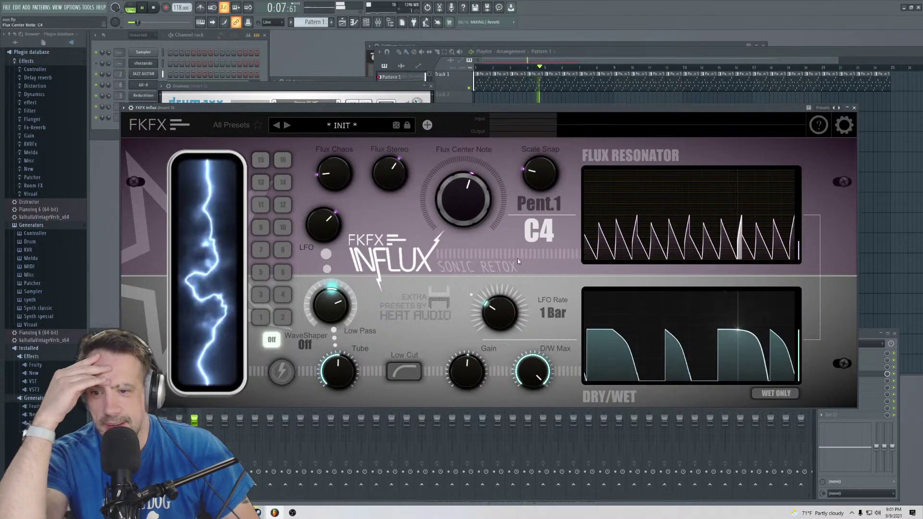
- Raise Influx's Low Pass, Tube and LFO amounts, try a 1/2 Bar LFO Rate before returning to 1 Bar, and recentre Flux Stereo
left_click_drag(350, 309, 346, 355)
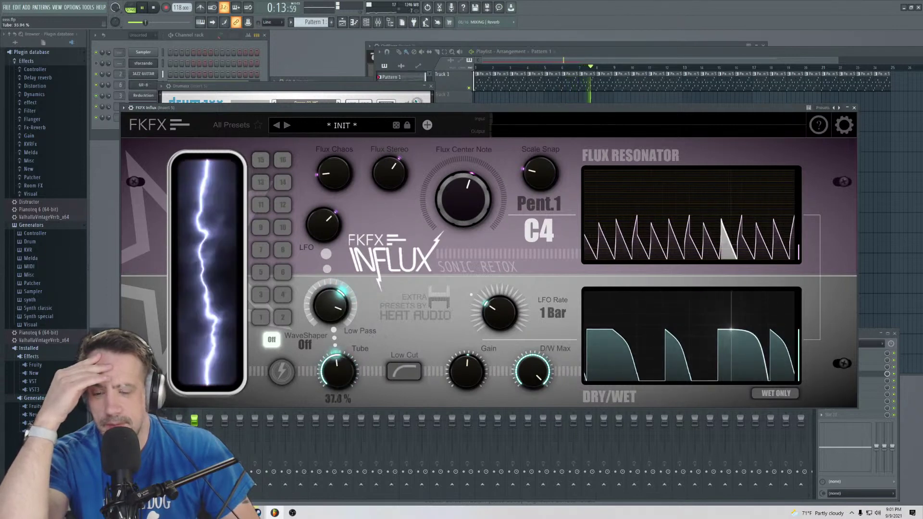
left_click_drag(389, 173, 390, 166)
left_click_drag(498, 312, 507, 232)
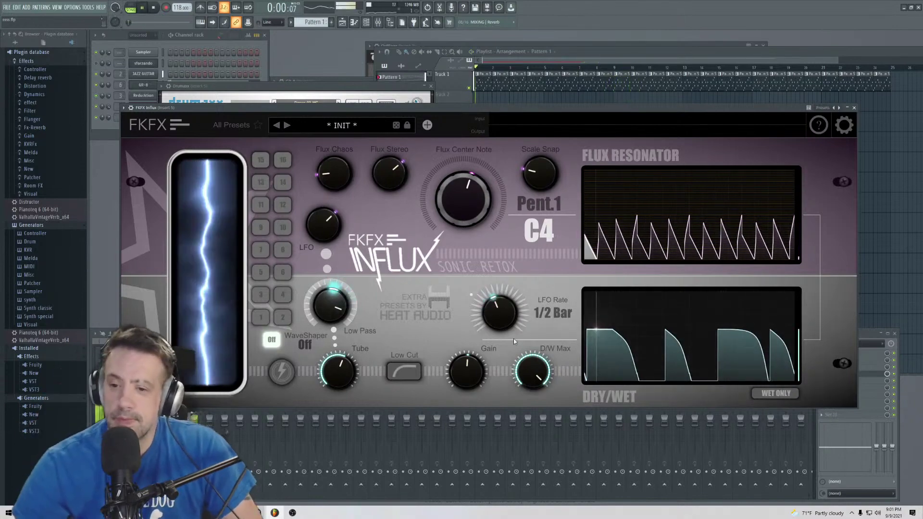
left_click_drag(499, 312, 500, 332)
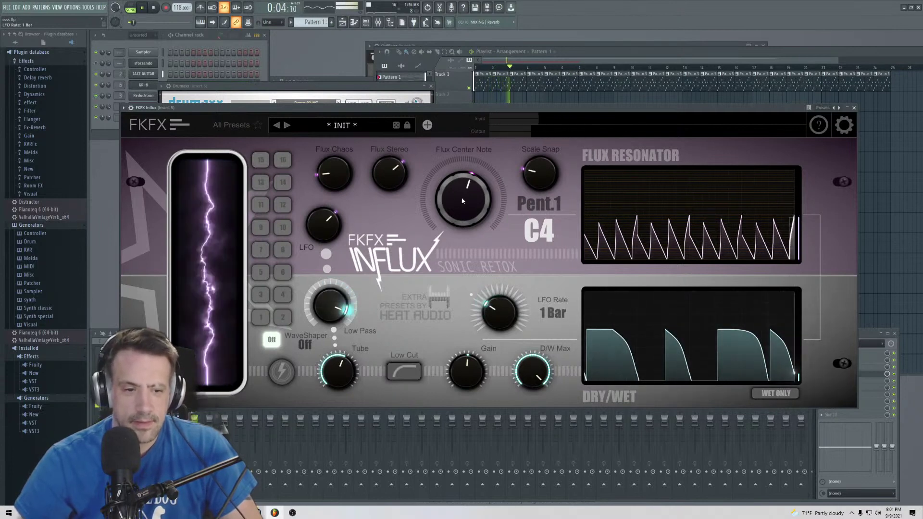
mouse_move(389, 172)
left_mouse_down()
mouse_move(389, 159)
mouse_move(389, 172)
left_mouse_up()
left_click_drag(323, 224, 323, 212)
- Open the Flux Resonator curve for editing and raise five of its peaks to different heights
left_click(655, 180)
left_click_drag(572, 264, 572, 154)
left_click_drag(431, 261, 430, 206)
left_click_drag(324, 282, 321, 229)
left_click_drag(227, 272, 225, 243)
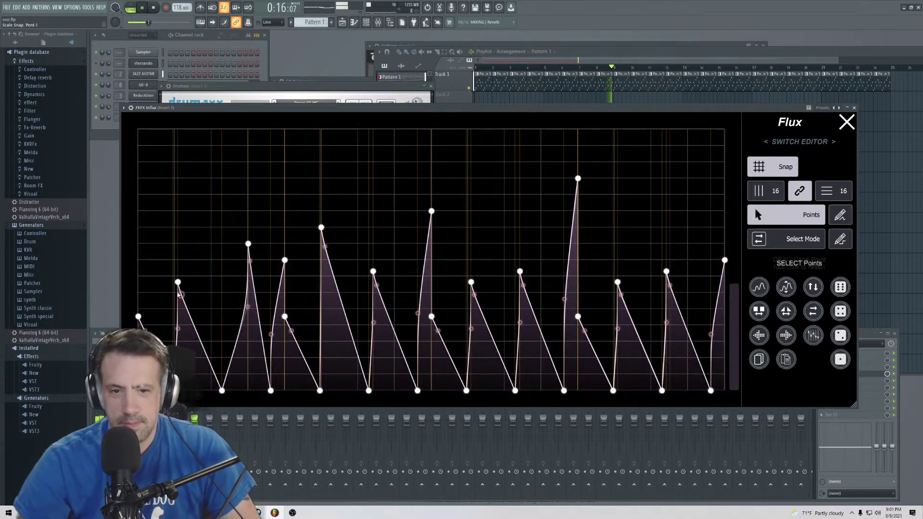
left_click_drag(177, 282, 175, 244)
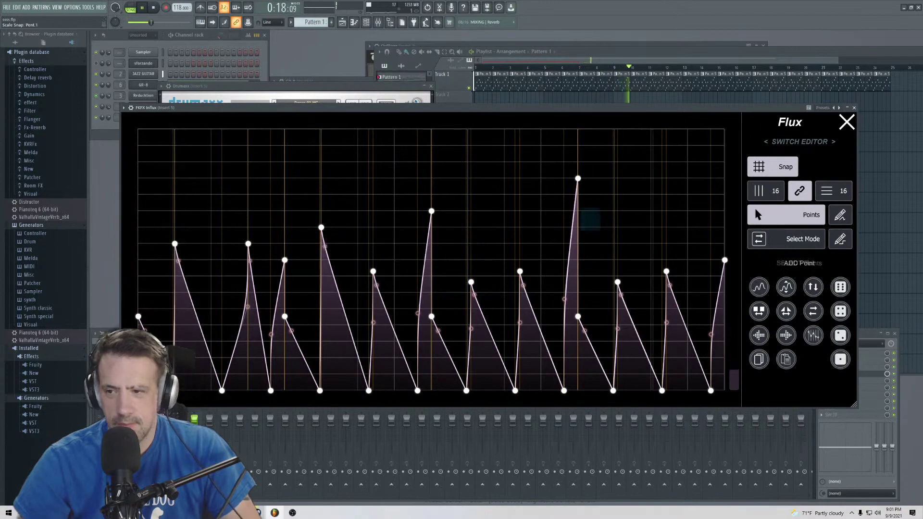
- Randomize the Flux curve several times and close its editor
left_click(840, 287)
left_click(840, 287)
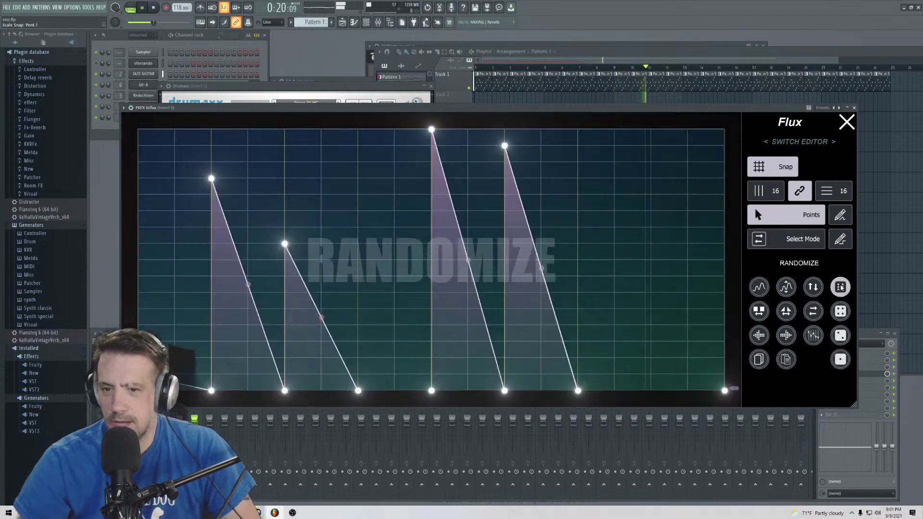
left_click(840, 287)
left_click(833, 141)
left_click(848, 123)
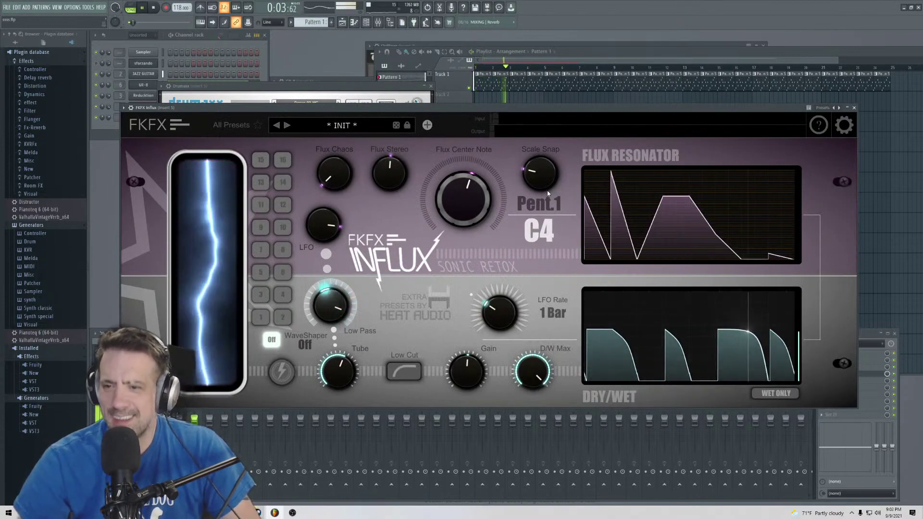
- Move the Influx window aside, bring Drumaxx to the front and stop playback
left_click_drag(233, 108, 293, 188)
left_click_drag(266, 85, 268, 88)
key("space")
right_click(227, 145)
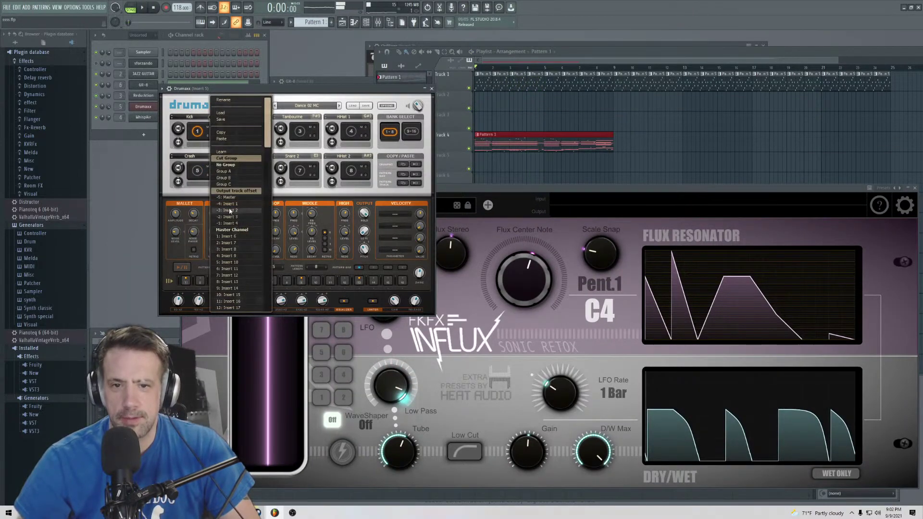
left_click(198, 143)
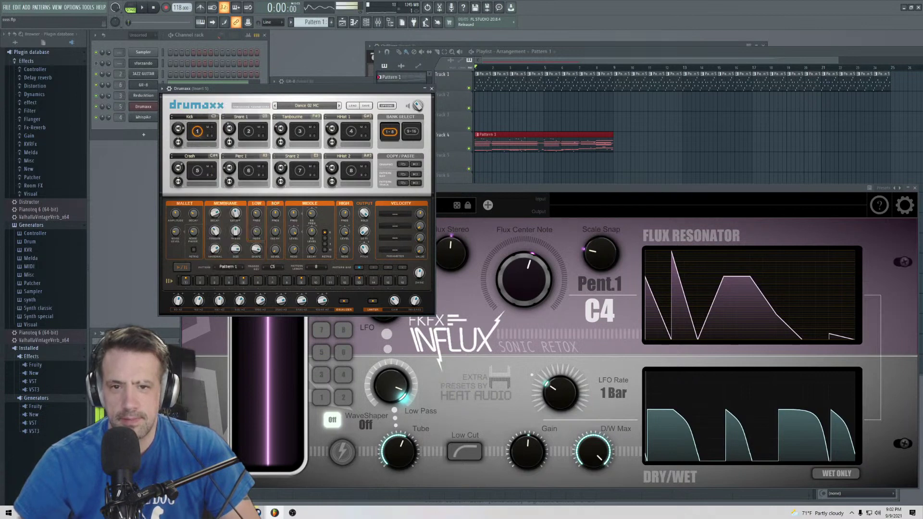
- Load the Dance Kick 13 drum patch from the Kicks folder onto Drumaxx pad 1
right_click(190, 122)
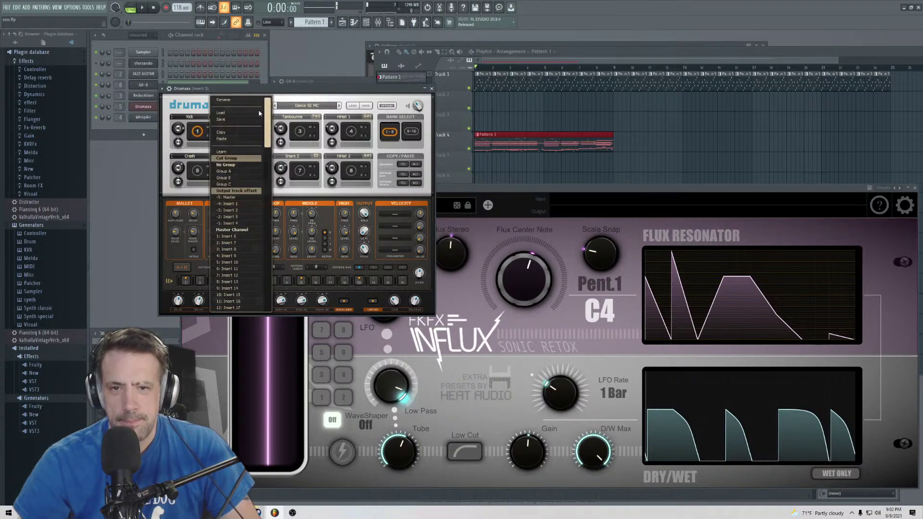
left_click(227, 112)
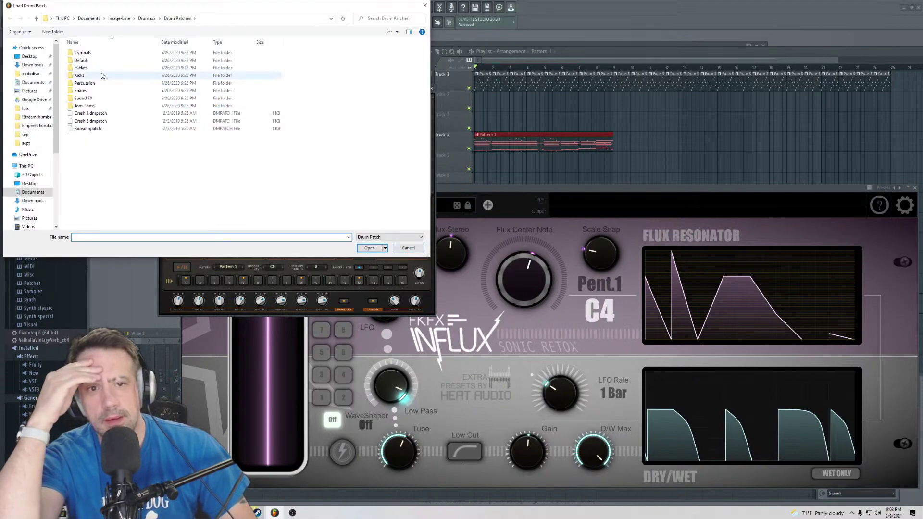
double_click(101, 75)
left_click(98, 128)
left_click(96, 211)
scroll(96, 211, "down", 6)
double_click(107, 134)
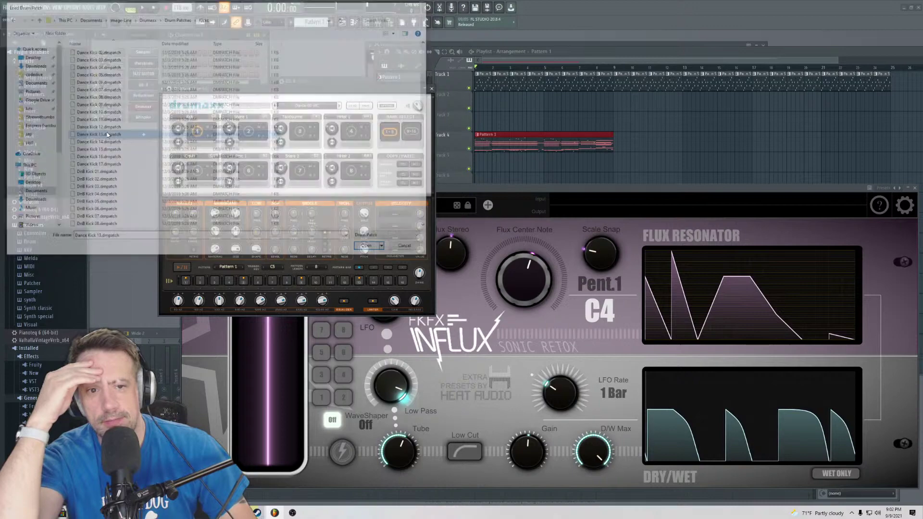
- Audition the Dance Kick 13 pad with and without the pattern, then set its Low frequency to 7.00 % and reduce its mallet decay
key("space")
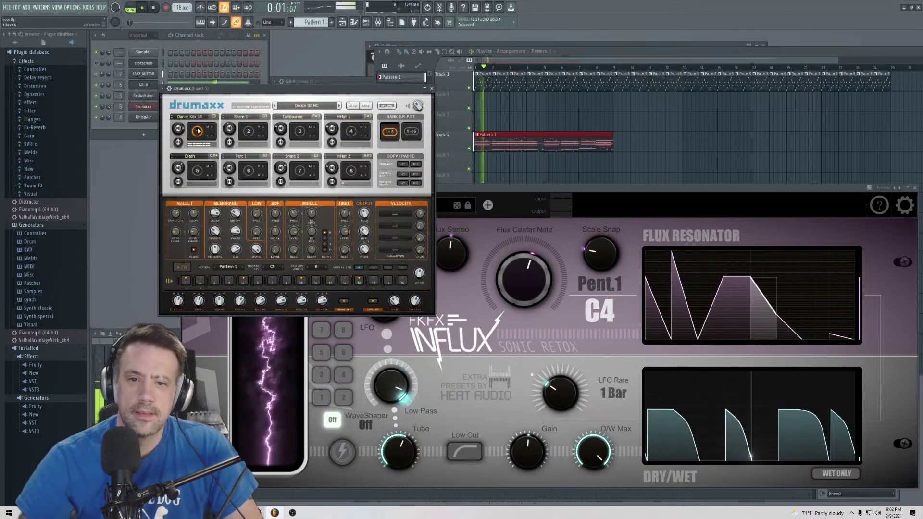
key("space")
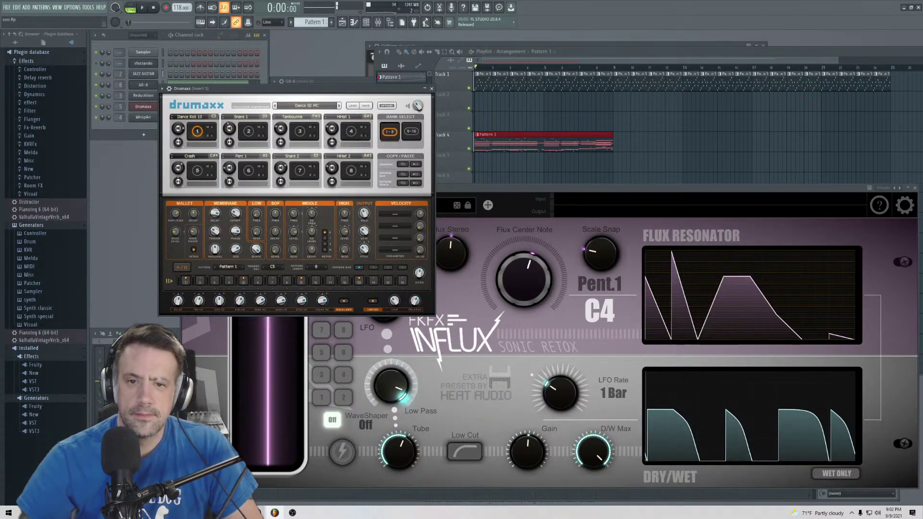
left_click(197, 131)
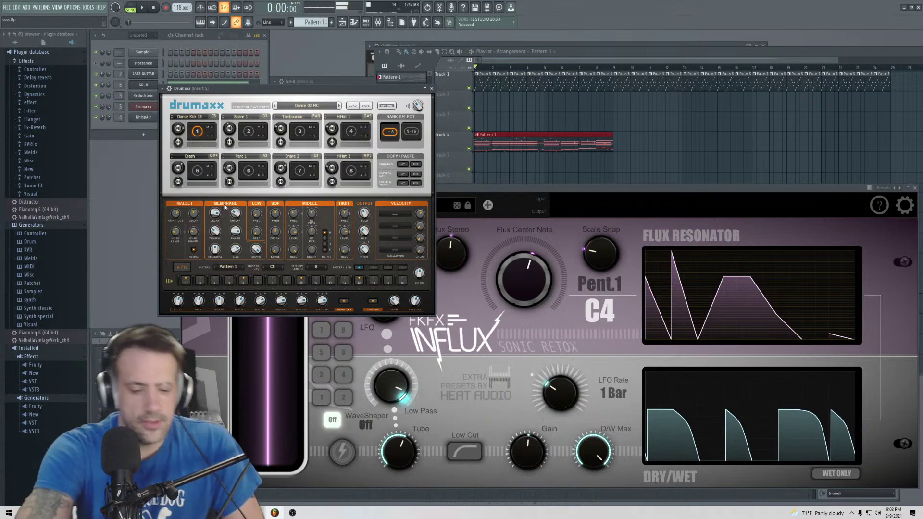
left_click(191, 135)
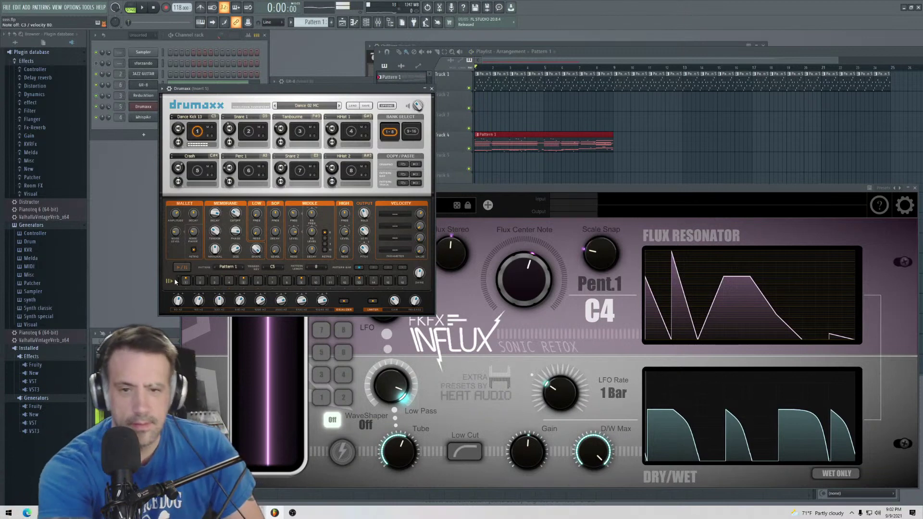
left_click(190, 136)
left_click(215, 222)
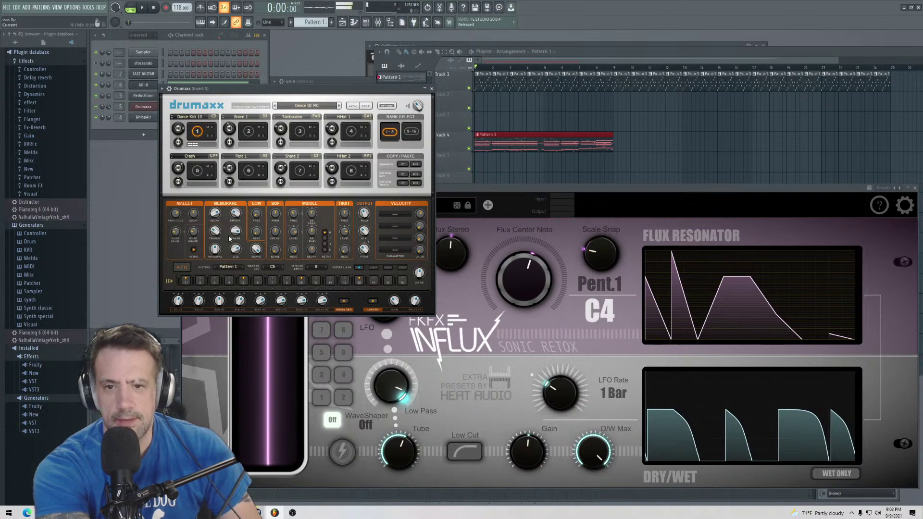
left_click_drag(256, 212, 256, 229)
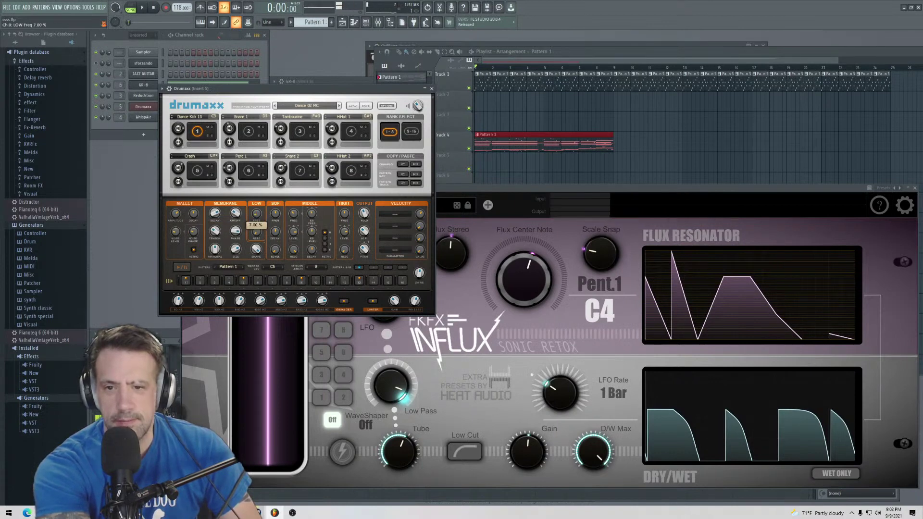
left_click_drag(193, 213, 194, 223)
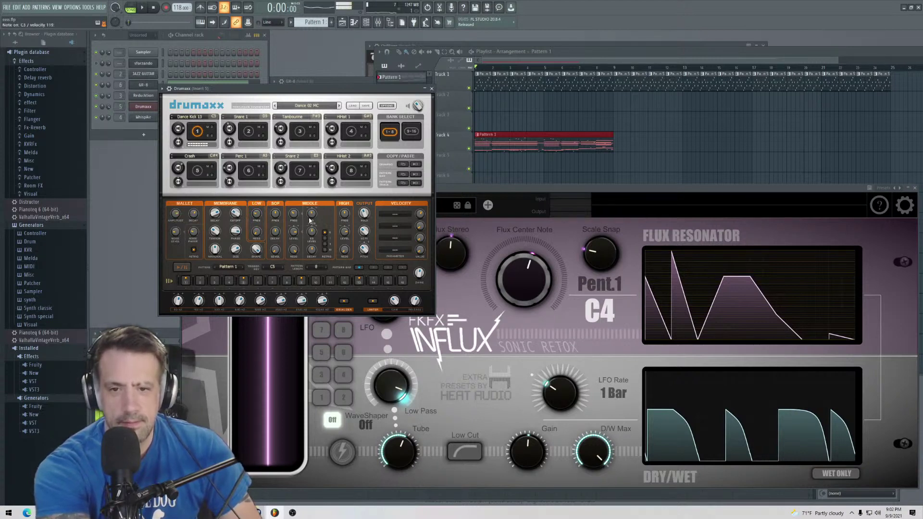
- Load the Electro Kick 04 patch onto Drumaxx pad 1 and raise its Low frequency
left_click(192, 117)
left_click(235, 119)
scroll(183, 160, "down", 12)
scroll(144, 205, "up", 1)
double_click(101, 89)
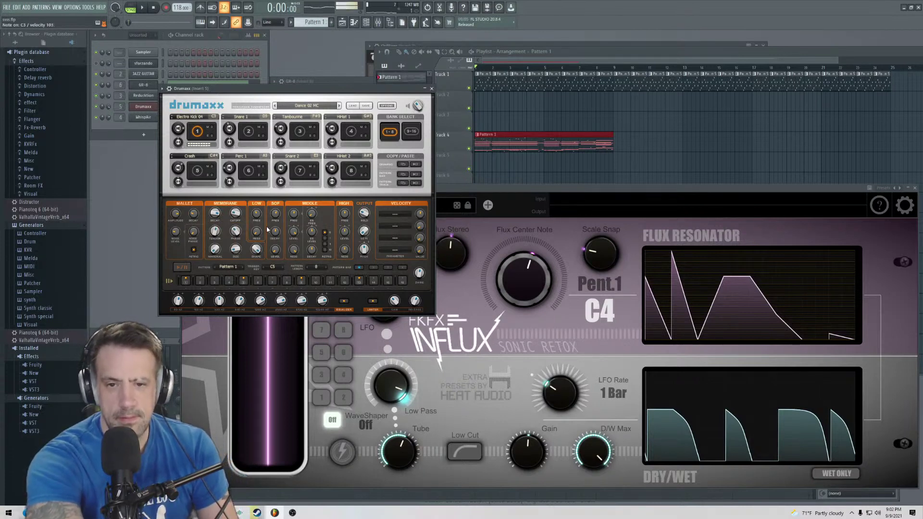
left_click_drag(256, 214, 256, 203)
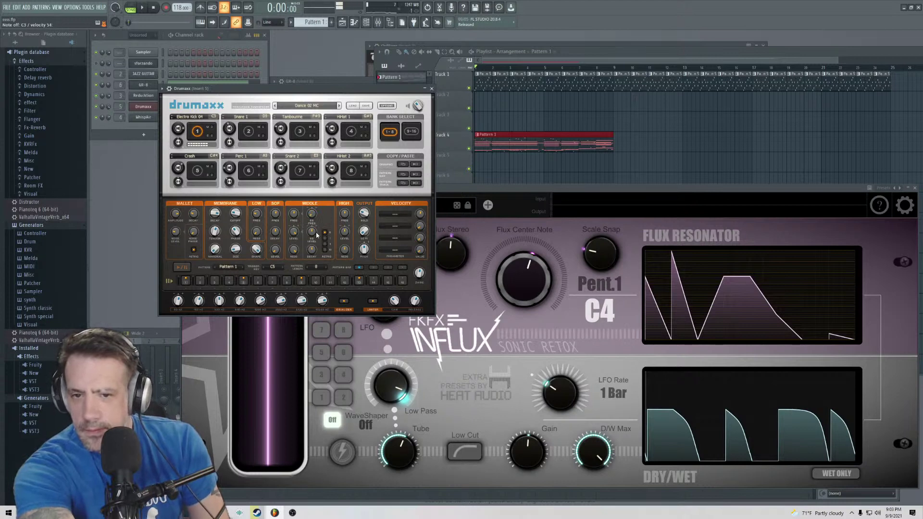
mouse_move(312, 249)
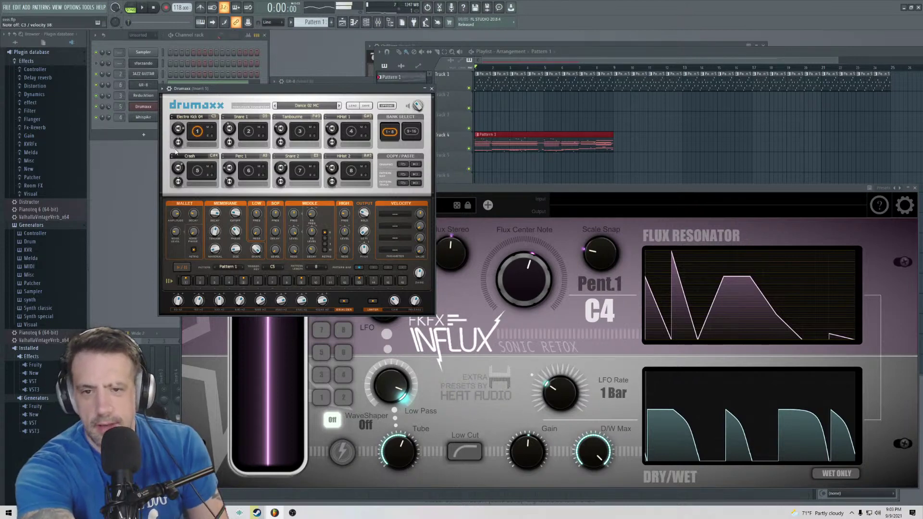
- Switch Drumaxx pad 1 to Electro Kick 08 and boost the low shelf in mixer insert 5's EQ
left_click(193, 115)
left_click(193, 120)
left_click(192, 119)
left_click(169, 119)
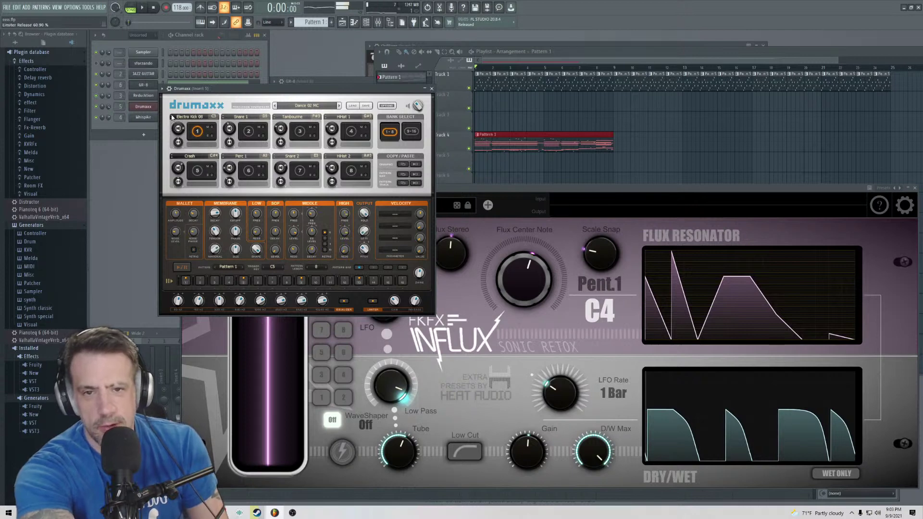
left_click(169, 341)
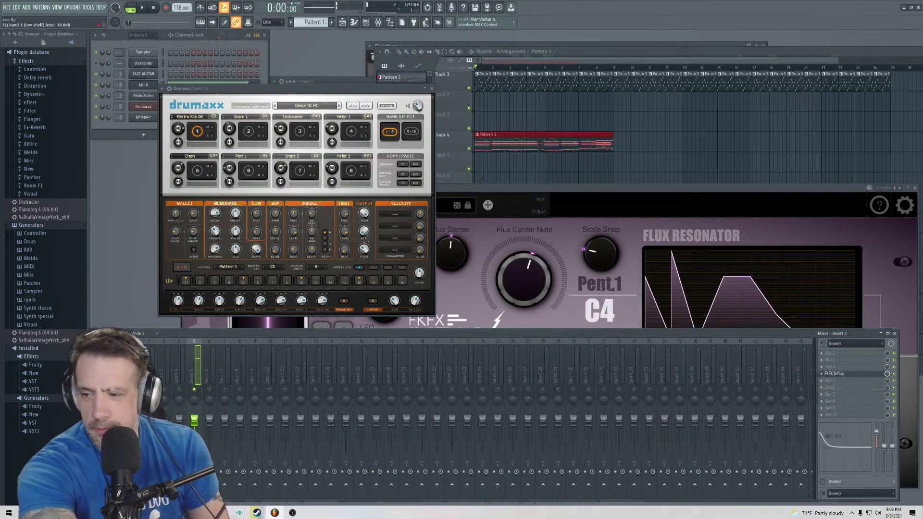
left_click_drag(876, 431, 876, 432)
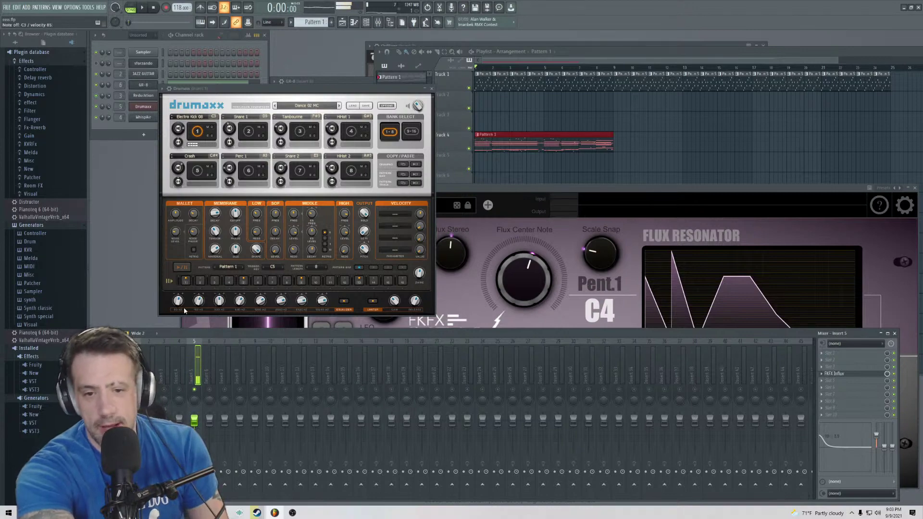
left_click(239, 118)
left_click(222, 119)
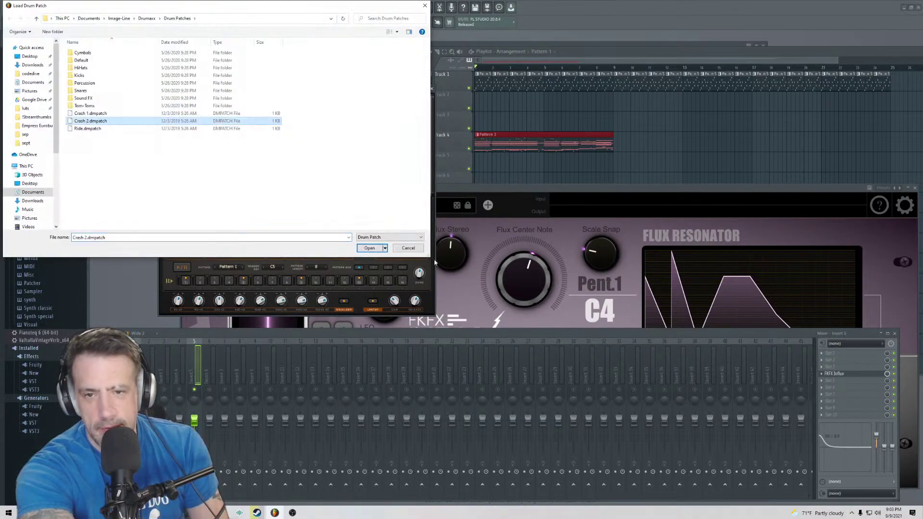
left_click(395, 251)
- Load the Dance Snare 17 drum patch from the Snares folder onto Drumaxx pad 2
right_click(237, 118)
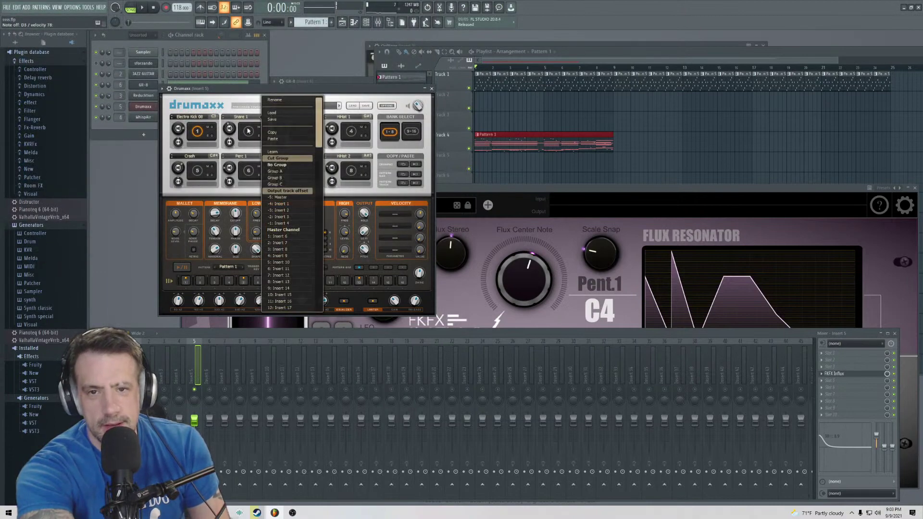
left_click(272, 115)
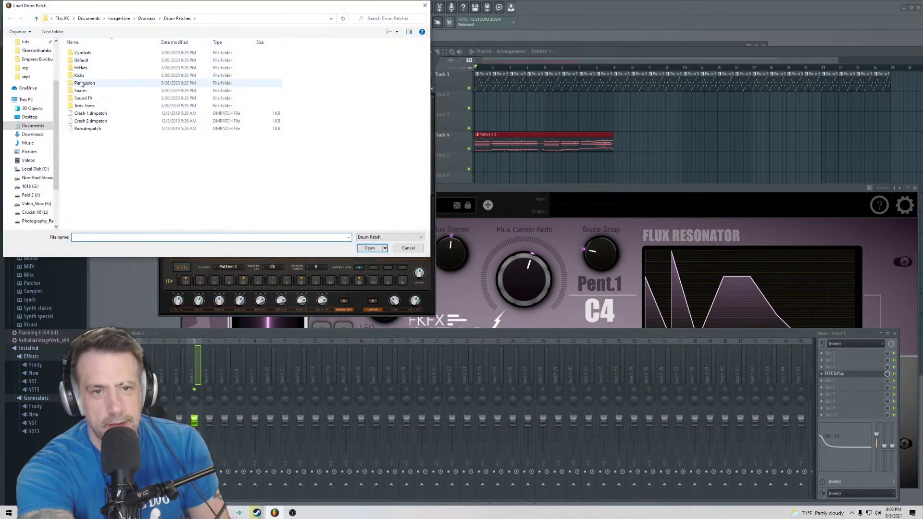
double_click(81, 90)
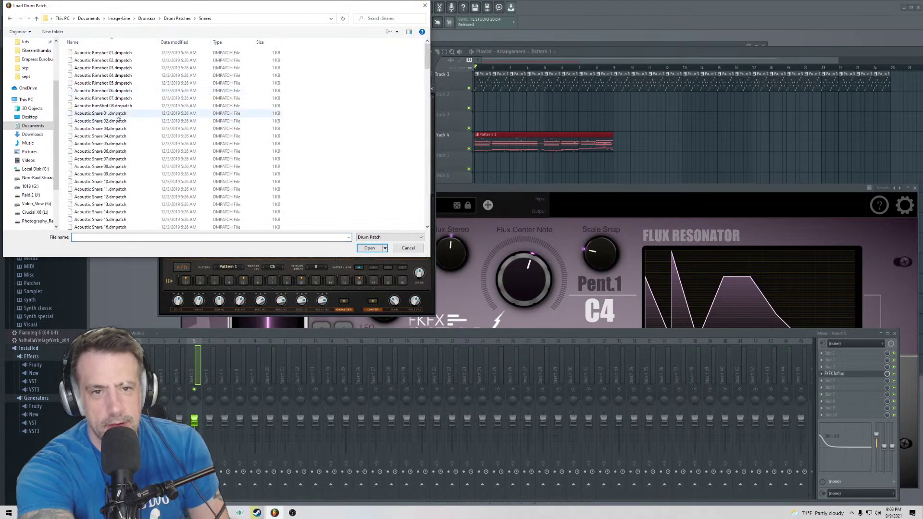
scroll(116, 160, "down", 7)
double_click(116, 158)
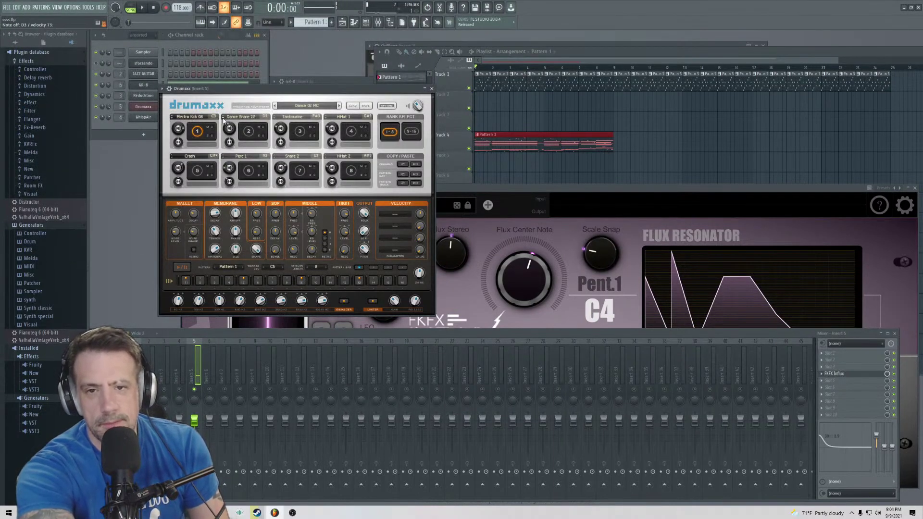
- Switch Drumaxx pad 2 to DnB Snare 07, adjust its membrane size, and play the pattern
scroll(224, 120, "down", 4)
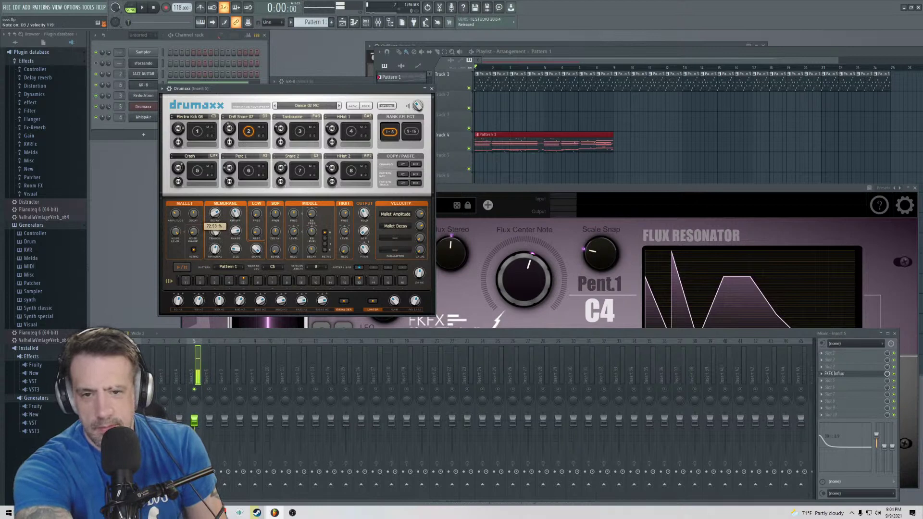
left_click_drag(236, 249, 236, 245)
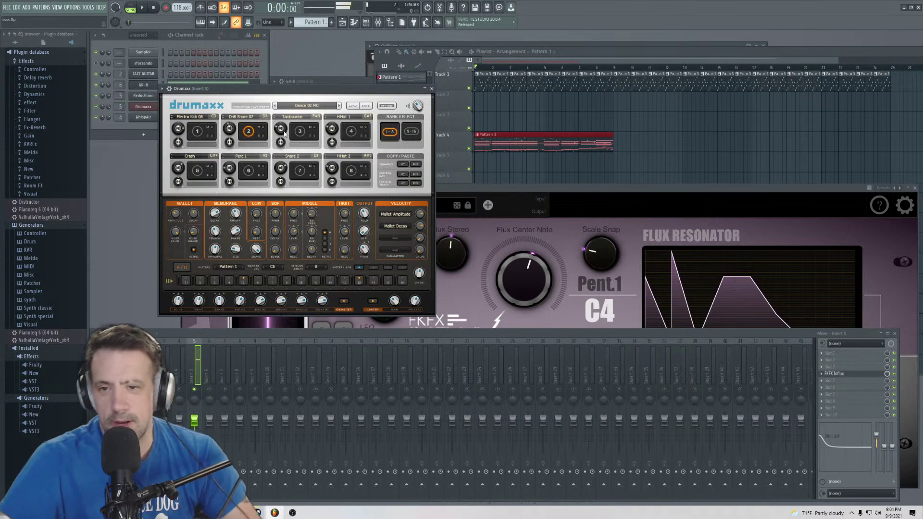
key("space")
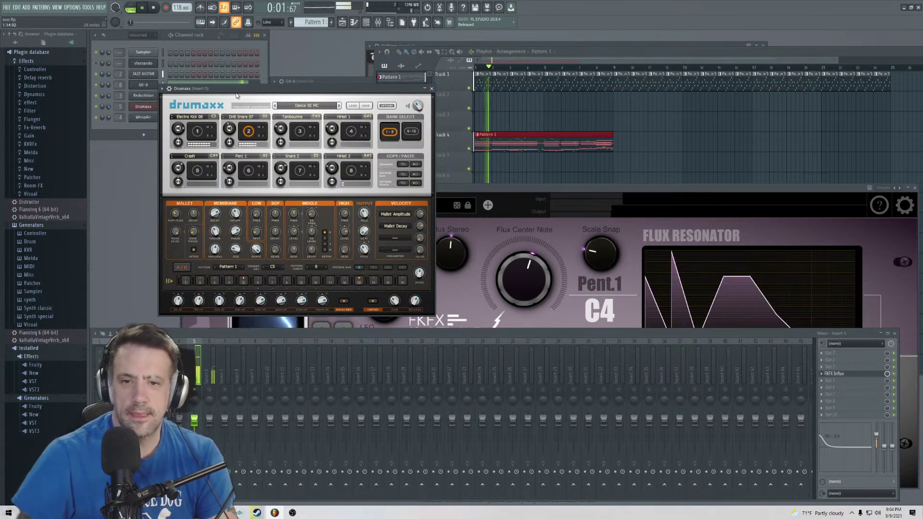
- Set Drumaxx pad 2's membrane tension to about 35%, adjust its neighbouring membrane control, and check pad 1's trigger-note list
left_click_drag(213, 245, 213, 252)
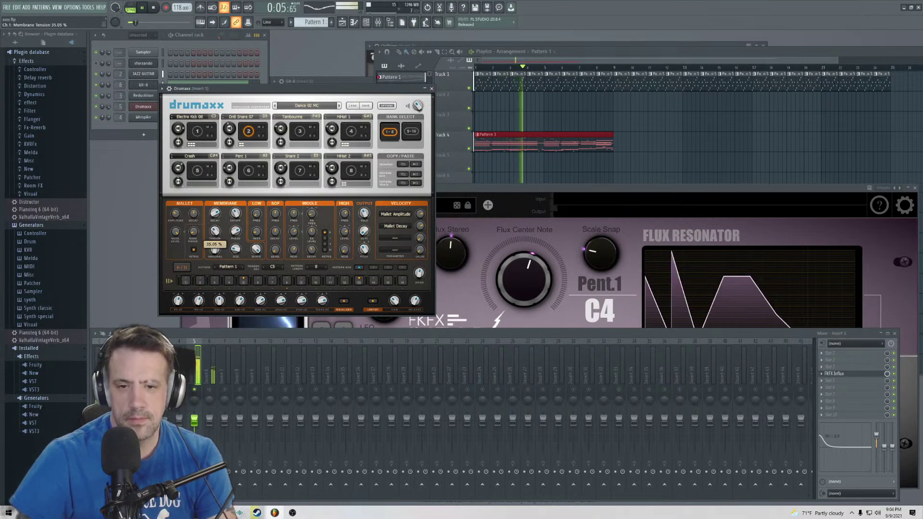
left_click_drag(218, 252, 218, 255)
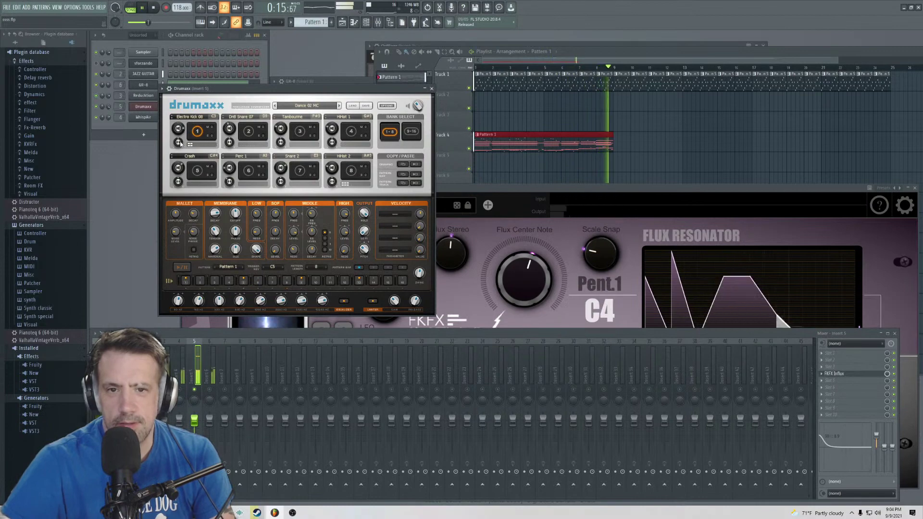
left_click(202, 117)
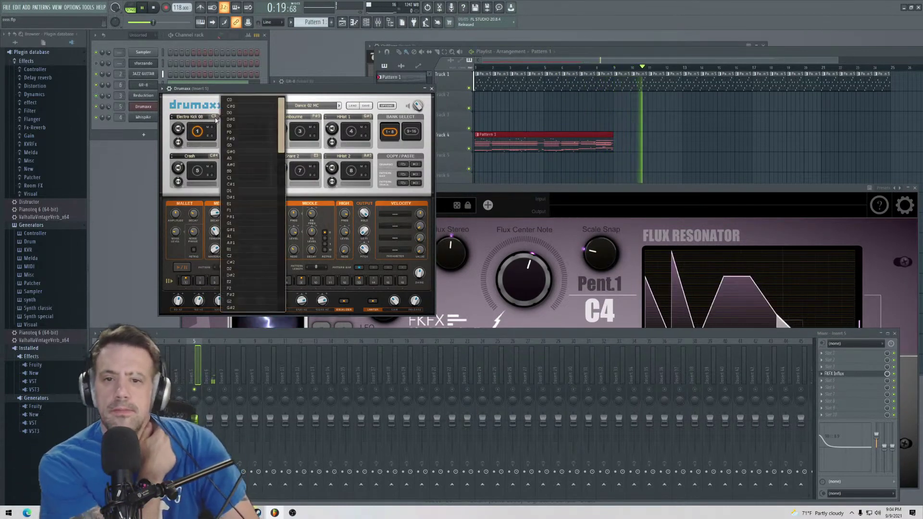
left_click(198, 116)
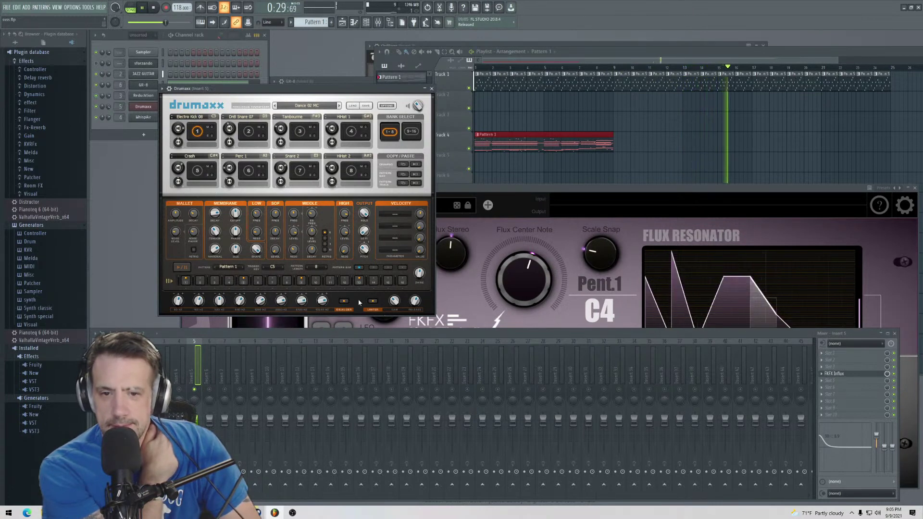
- Audition changes to Drumaxx EQ bands 1 and 2, adjust pad 1's membrane cutoff, and replay the pattern
left_click(177, 300)
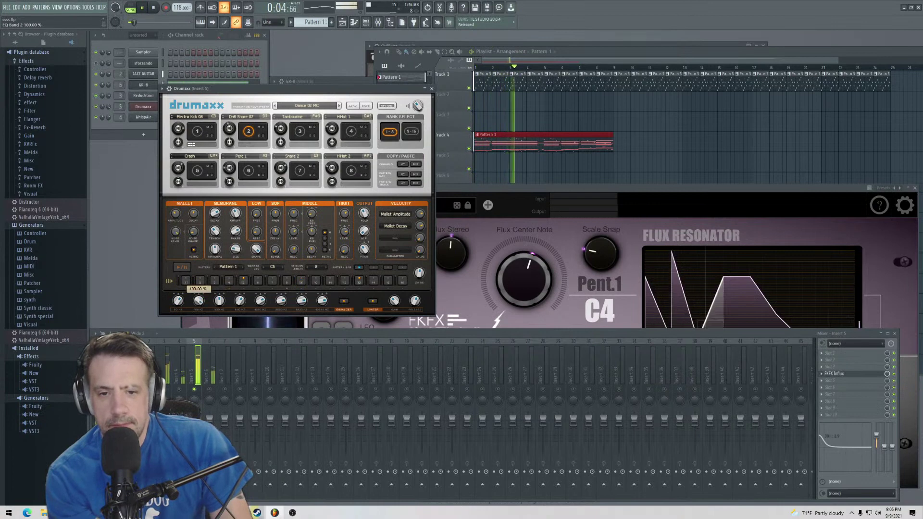
left_click(198, 300)
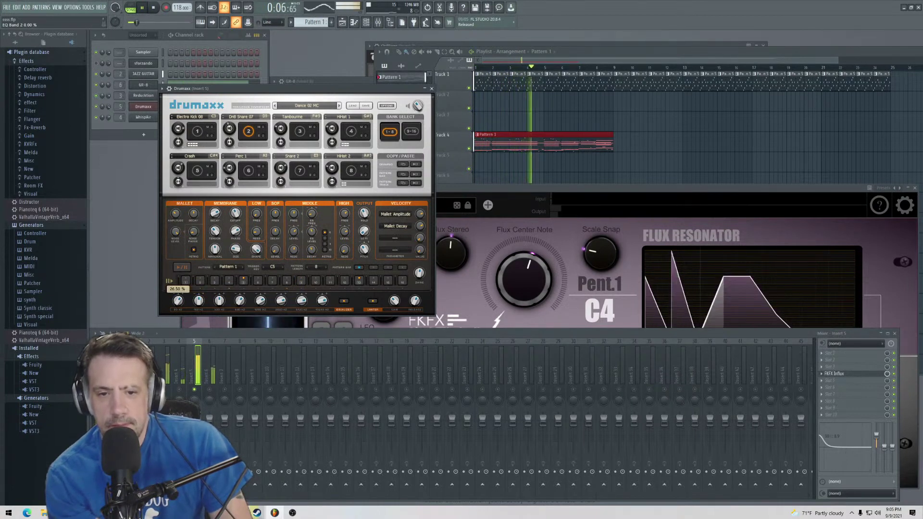
left_click(197, 129)
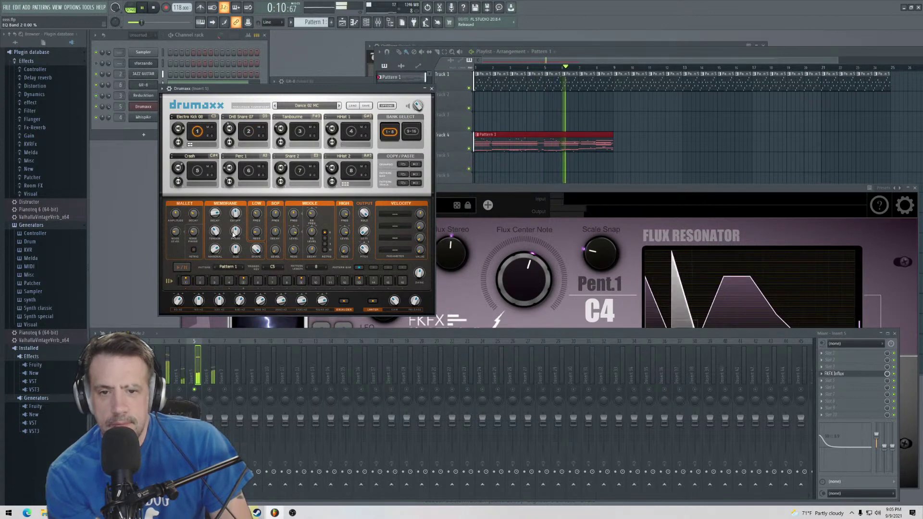
left_click(235, 214)
left_click_drag(235, 214, 235, 216)
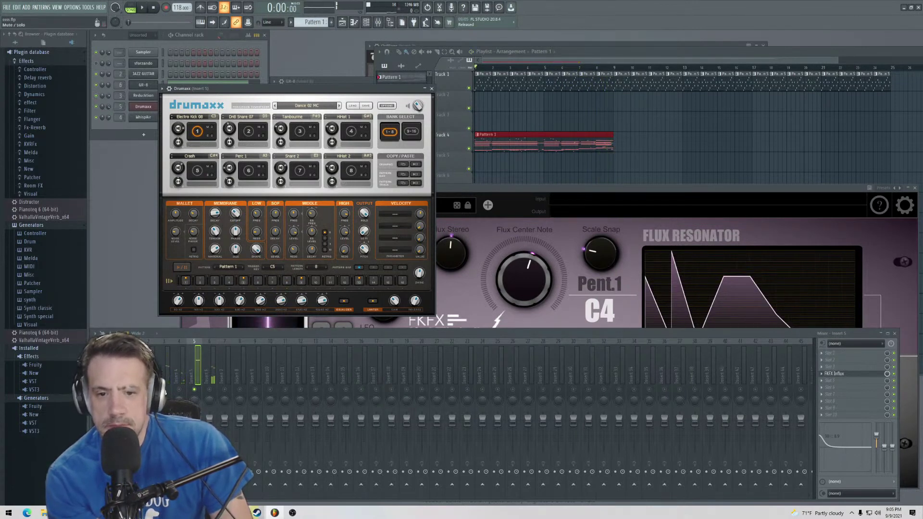
key("space")
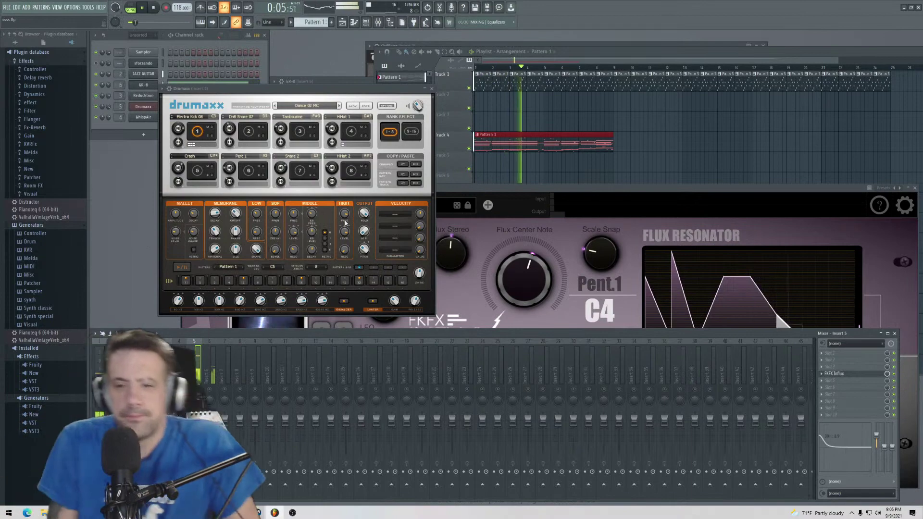
key("F7")
left_click(169, 88)
left_click(169, 89)
left_click(184, 108)
left_click(184, 103)
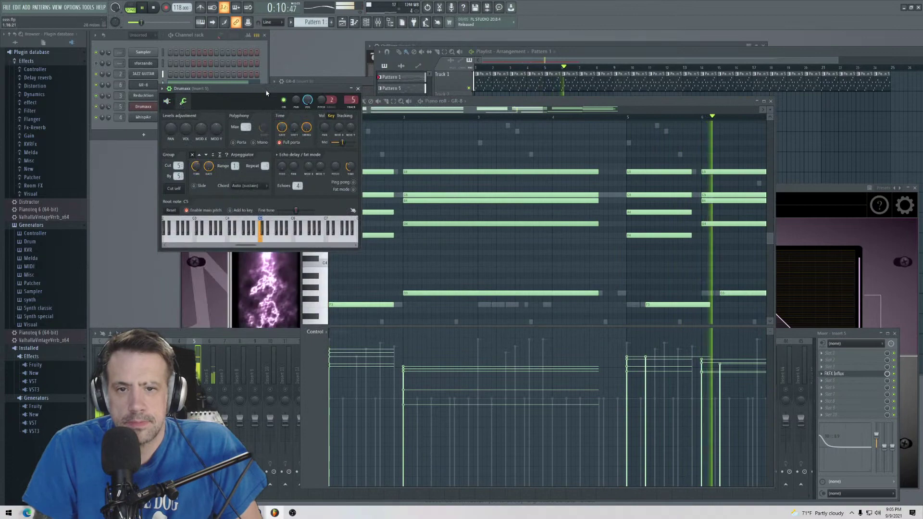
left_click(169, 101)
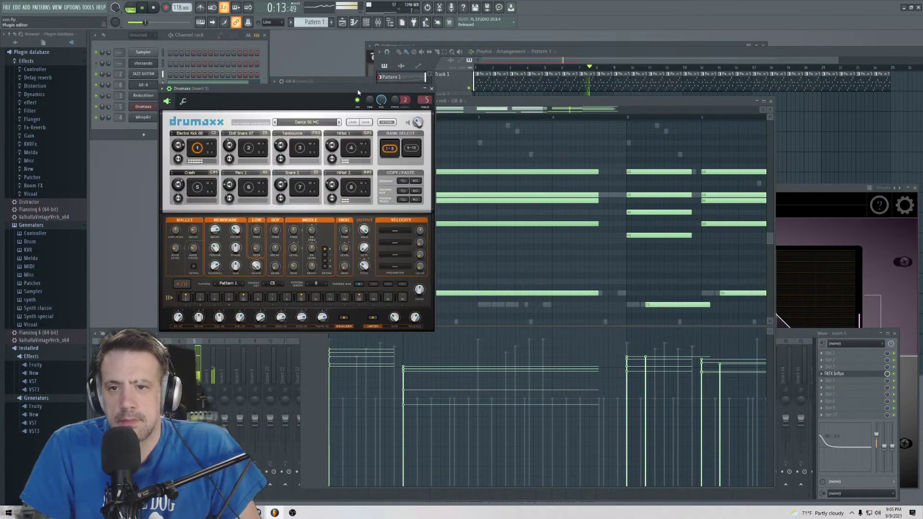
left_click(386, 122)
left_click(310, 98)
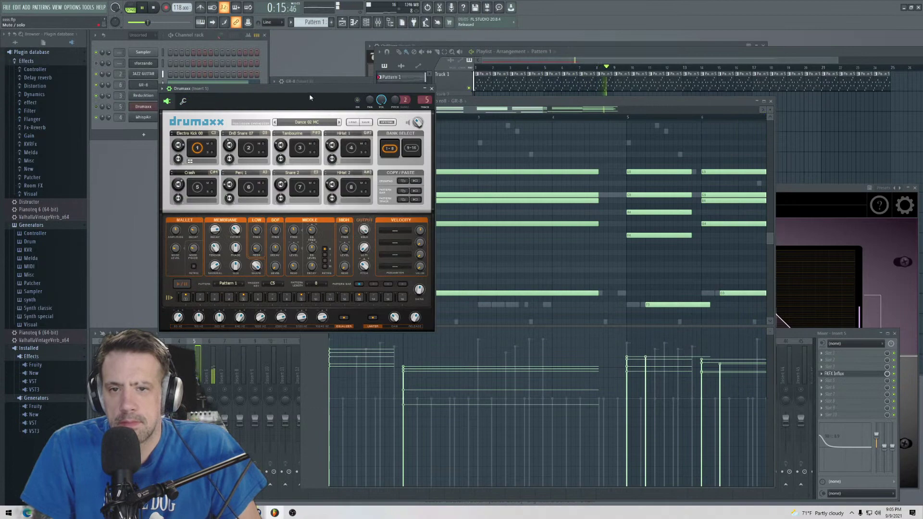
- Place a second pattern clip on playlist Track 4 starting at bar 9 and restart playback
left_click(632, 55)
key("space")
left_click(633, 143)
left_click(232, 90)
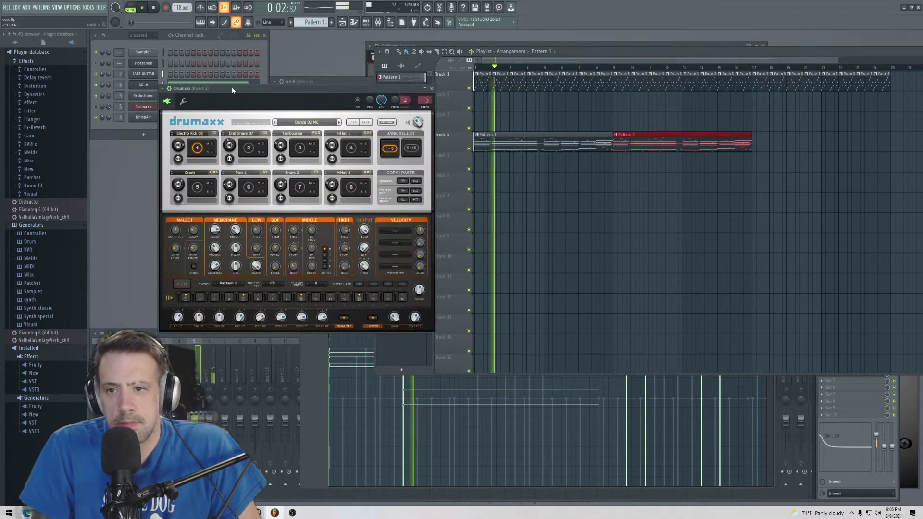
- Open Drumaxx's piano roll, play the pattern with its window in front, and inspect pads 7 and 1
left_click_drag(232, 91, 275, 94)
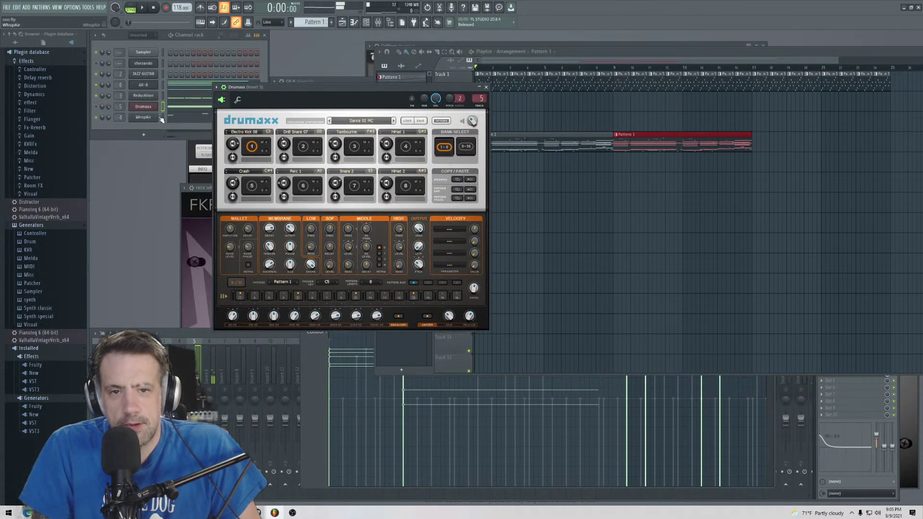
left_click(186, 111)
key("space")
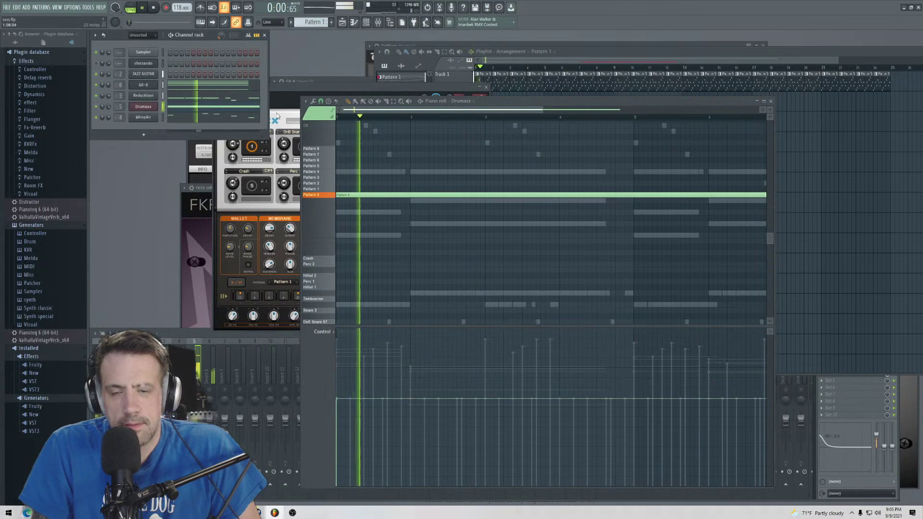
left_click(251, 190)
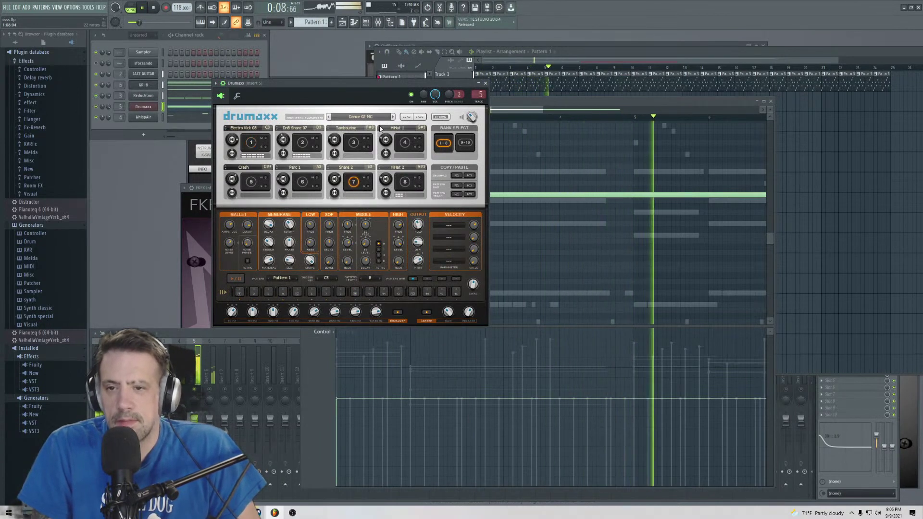
left_click_drag(407, 100, 398, 105)
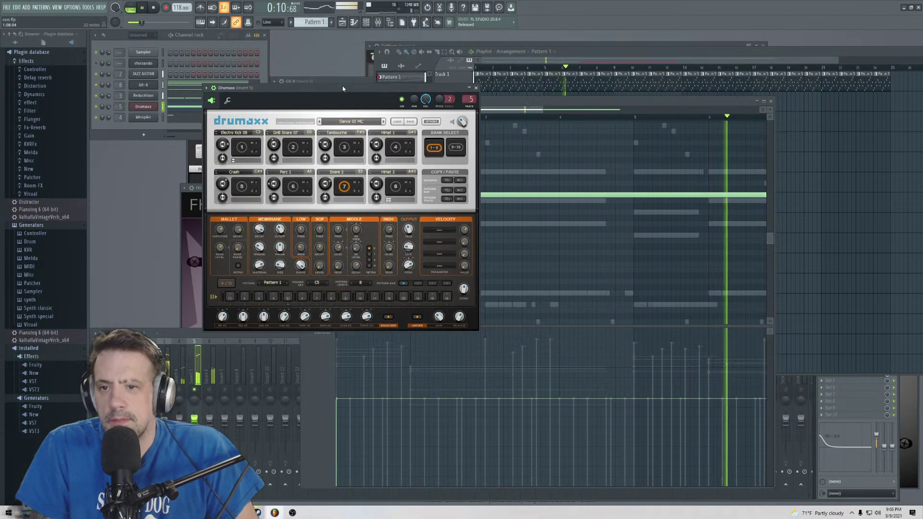
right_click(259, 134)
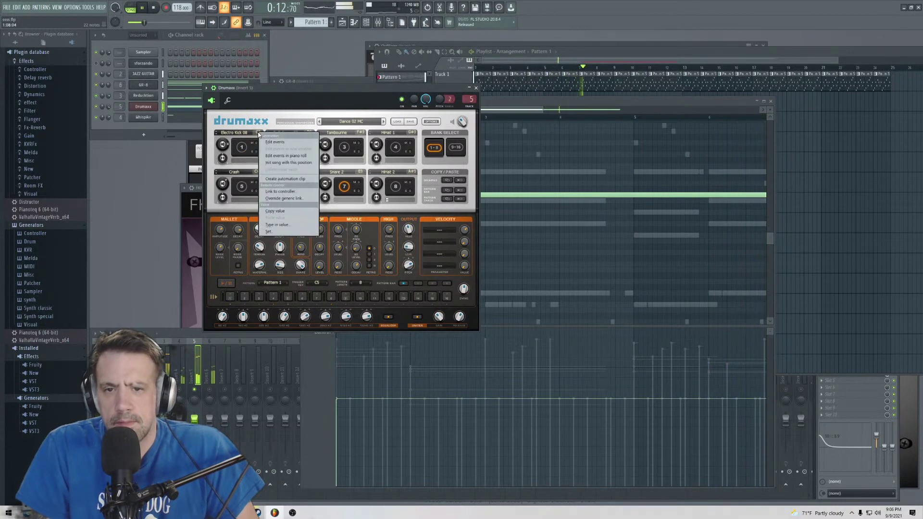
left_click(211, 163)
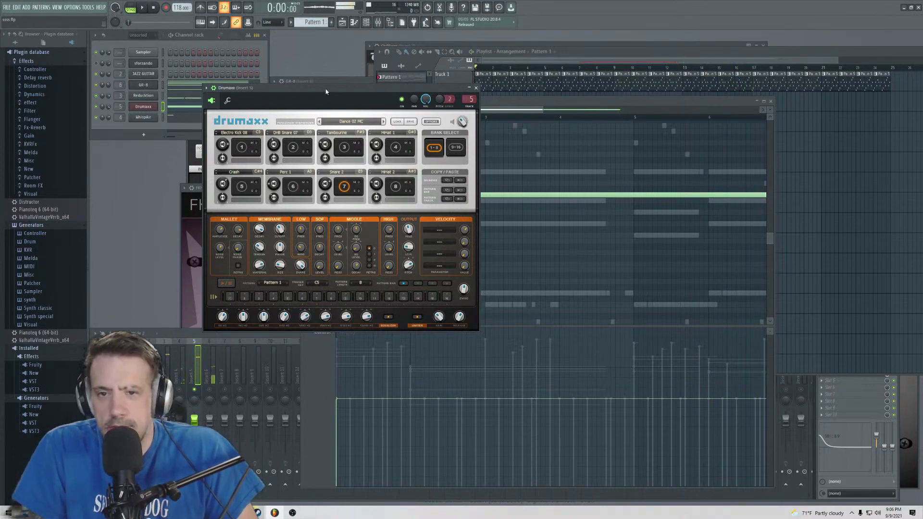
- Lower FKFX Influx's D/W Max and set its Flux Center Note to C2 while the pattern plays
left_click_drag(257, 98, 134, 89)
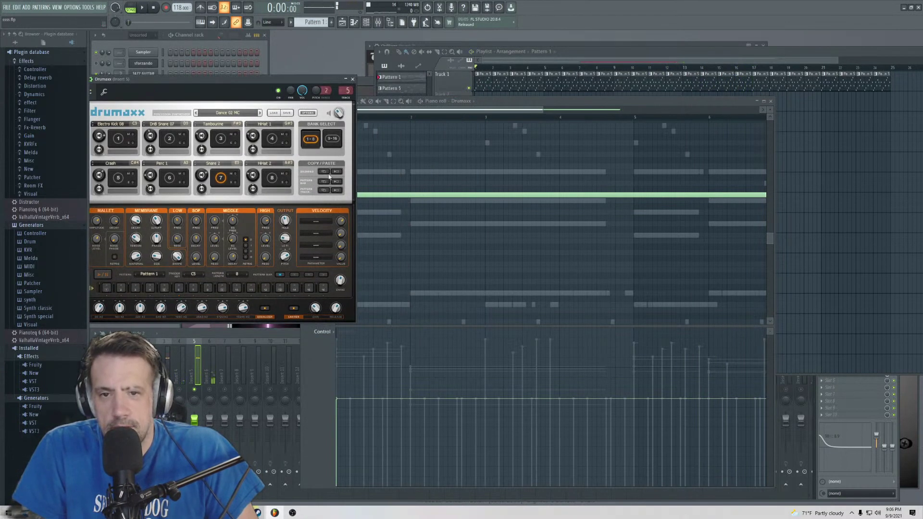
left_click(508, 103)
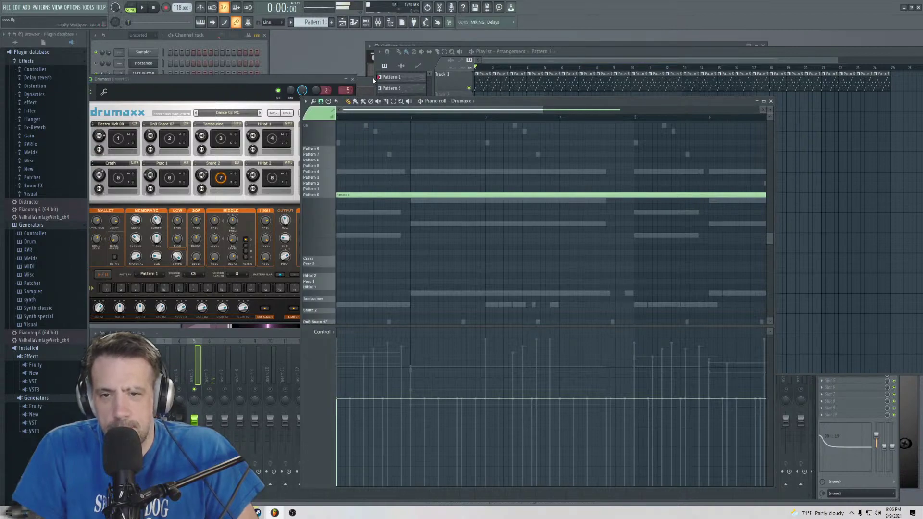
left_click(357, 81)
left_click_drag(192, 188, 129, 128)
key("space")
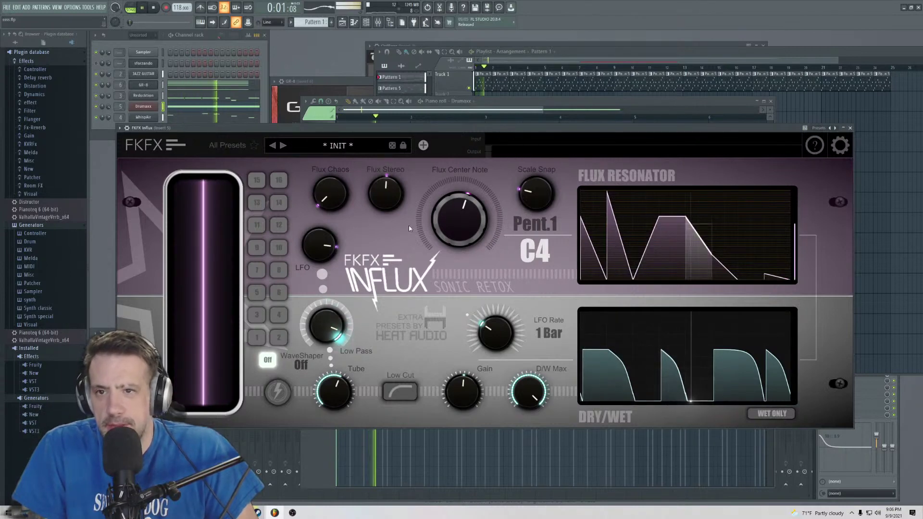
left_click_drag(528, 391, 528, 426)
left_click_drag(528, 392, 528, 388)
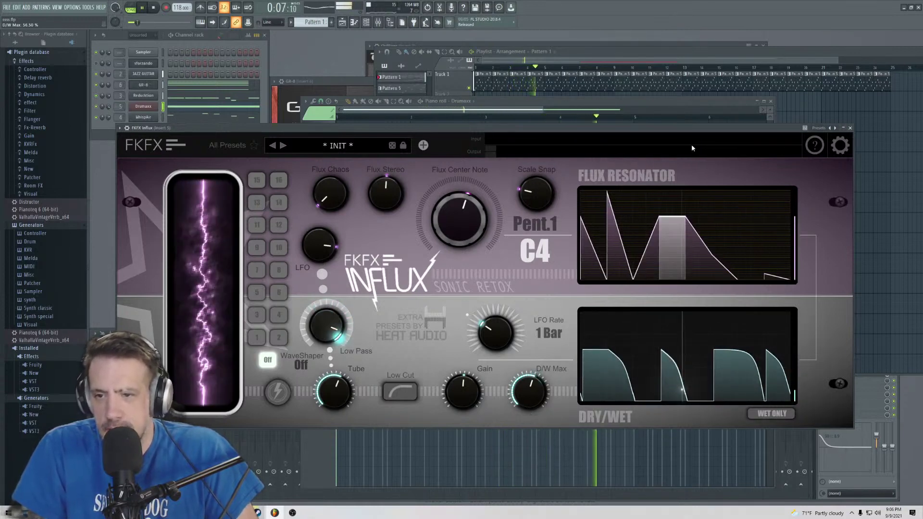
left_click_drag(459, 219, 459, 247)
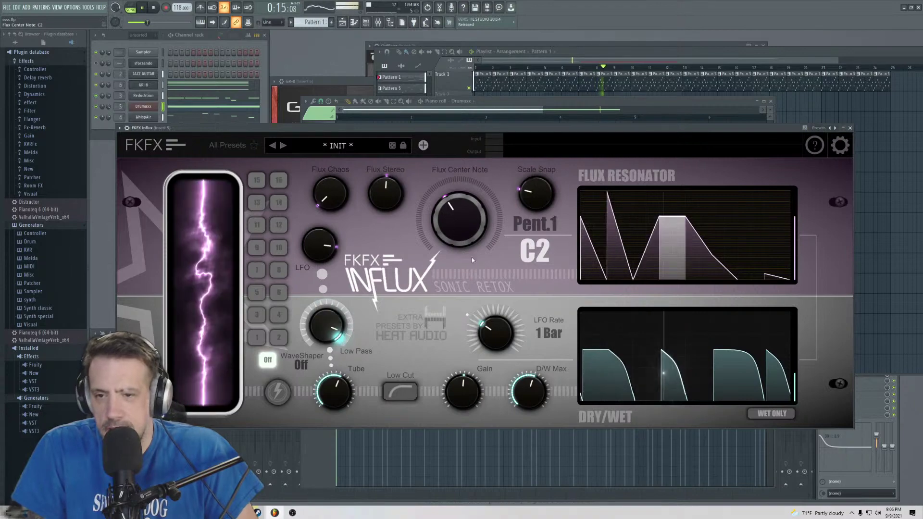
- Reshape Influx's Flux Resonator curve by bending its slopes and lowering the second peak, and close the plugin
left_click(743, 186)
left_click_drag(170, 317, 154, 188)
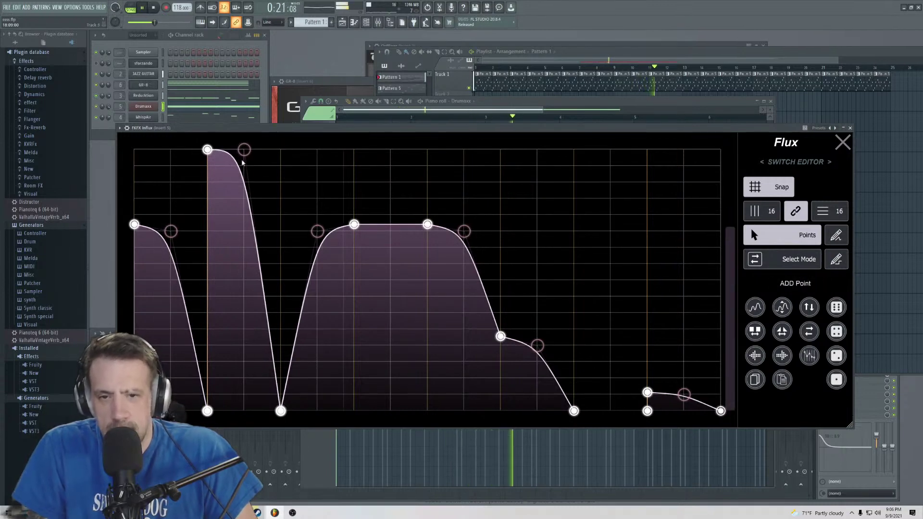
left_click_drag(172, 230, 171, 281)
left_click_drag(207, 149, 208, 215)
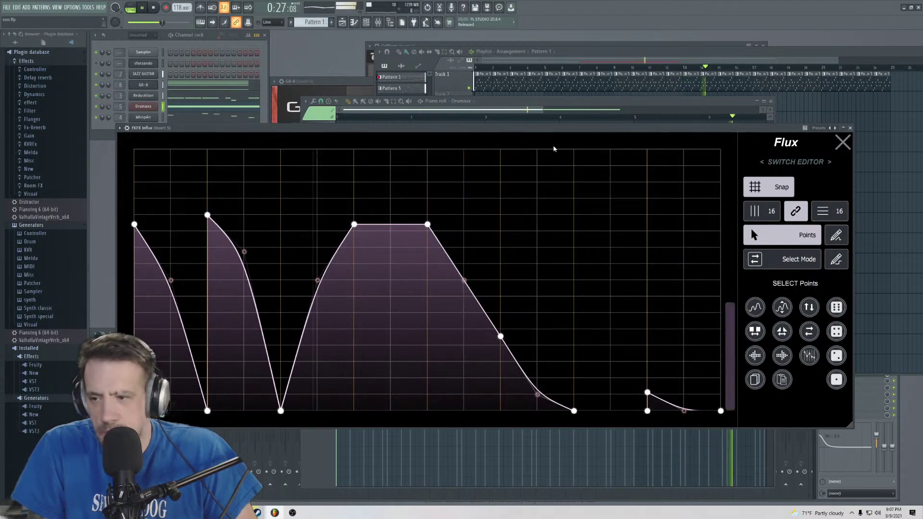
left_click(842, 143)
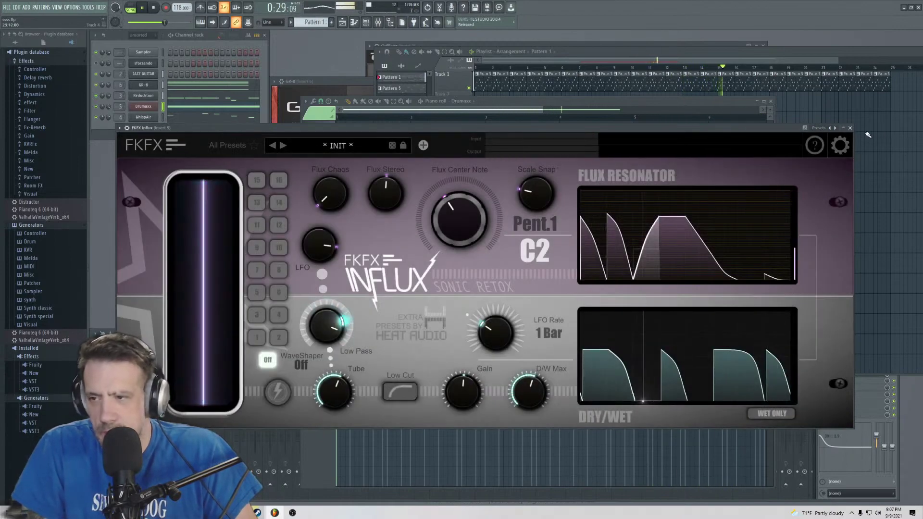
key("Escape")
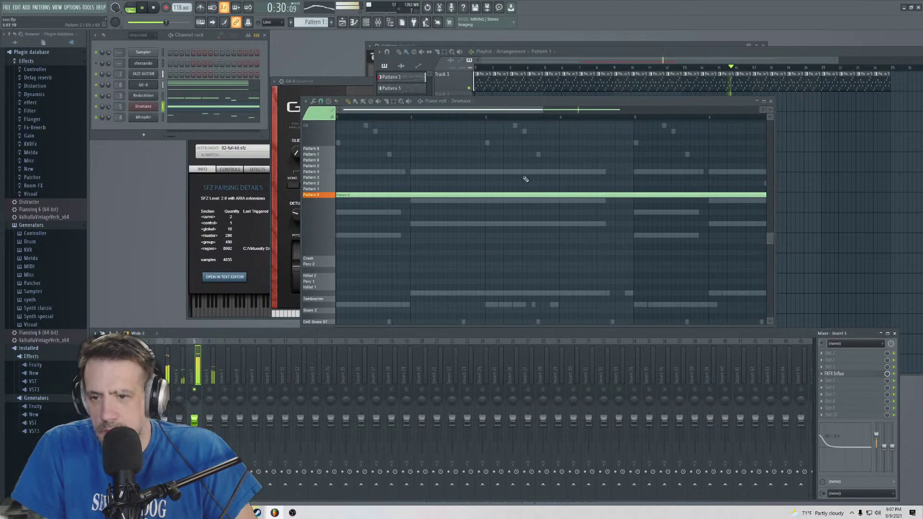
- Add C-C--01 v1 below FKFX Influx on mixer insert 5, with 2x oversampling and the first saturator set to Saturator 1
left_click(825, 393)
mouse_move(832, 345)
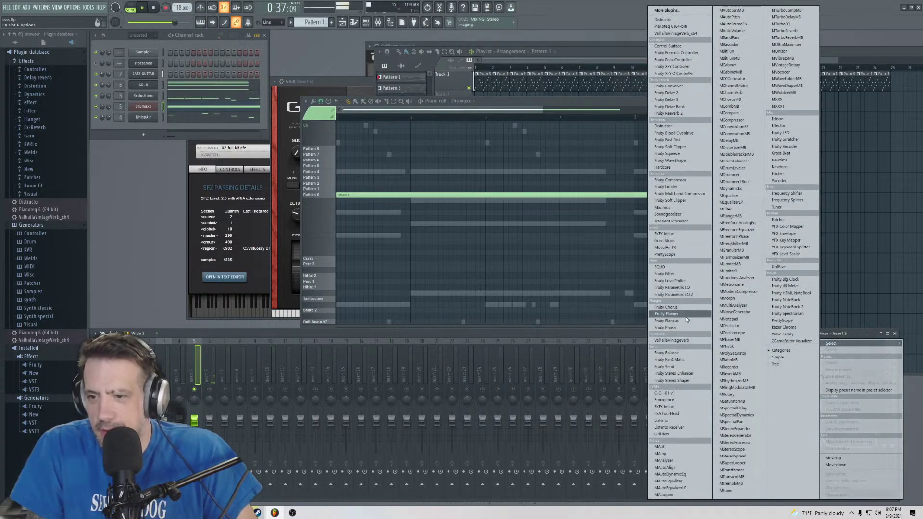
left_click(675, 394)
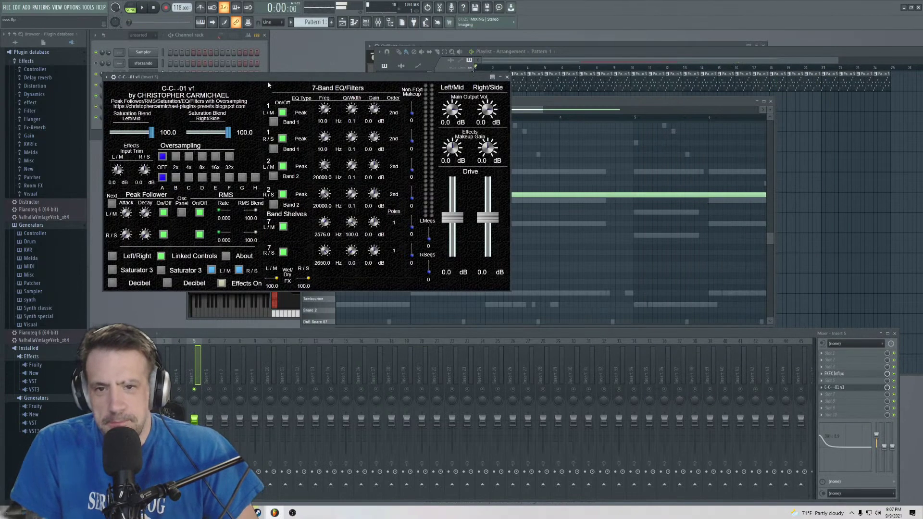
key("space")
left_click_drag(271, 77, 331, 74)
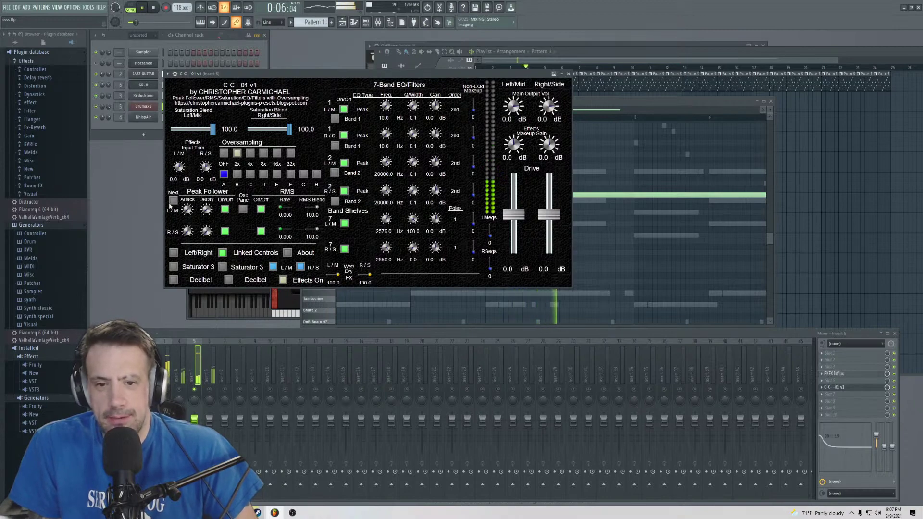
left_click(198, 267)
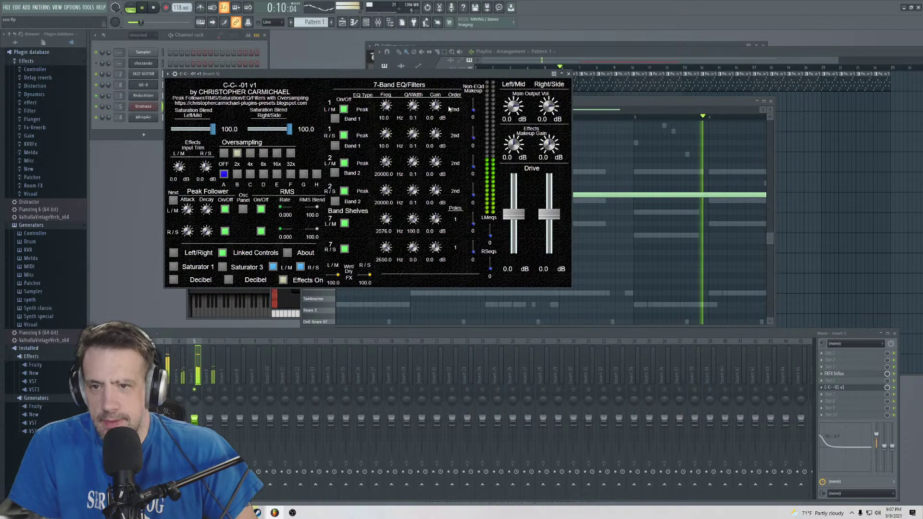
- Balance C-C--01 v1 with Main Output Vol -6.0/-0.5 dB, Effects Makeup Gain 3.6/-28.8 dB and Drive 8.6/8.0 dB
left_click_drag(549, 144, 499, 135)
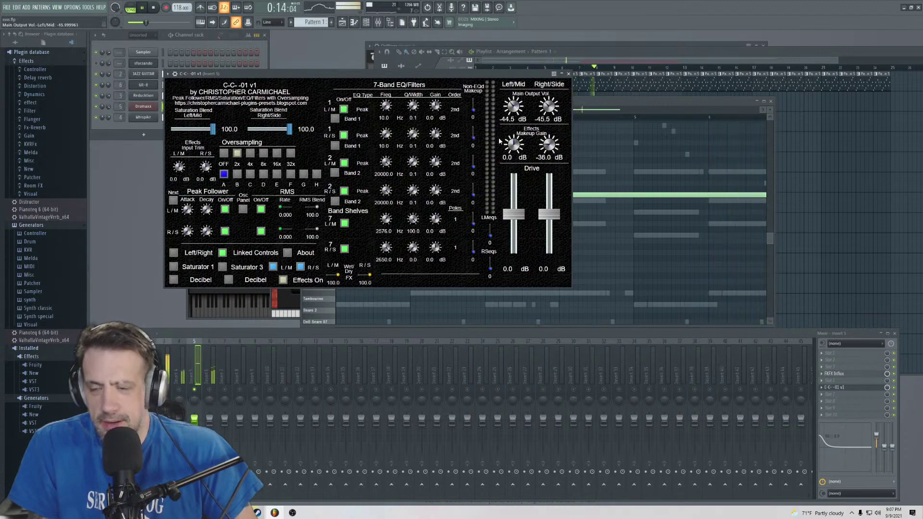
scroll(547, 109, "up", 1)
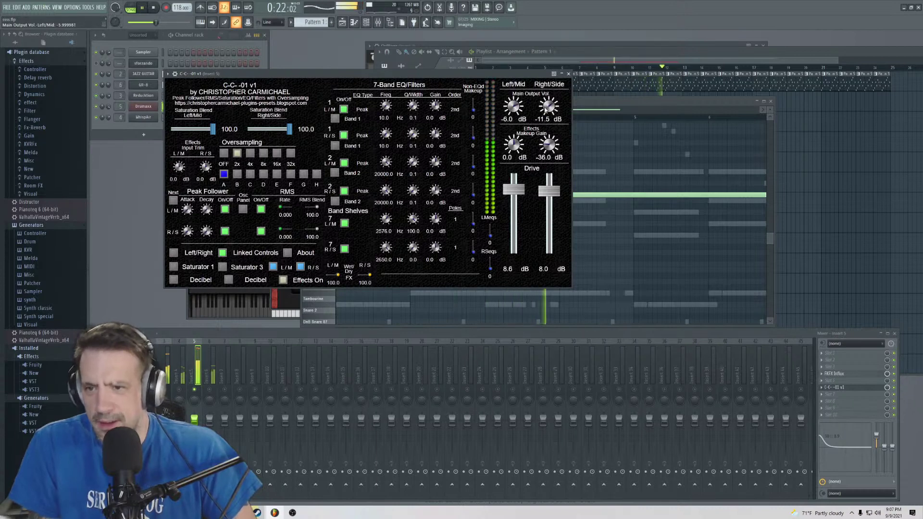
left_click_drag(544, 102, 544, 106)
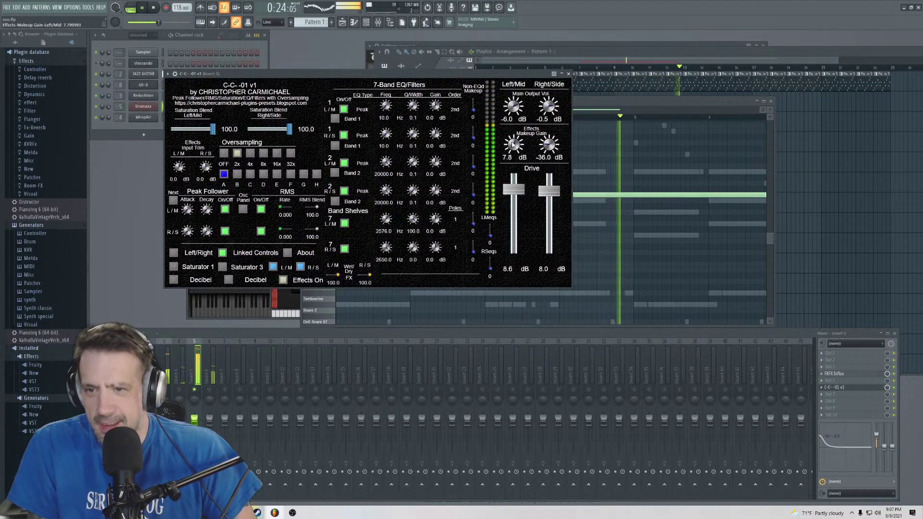
left_click_drag(511, 159, 510, 150)
scroll(512, 147, "down", 3)
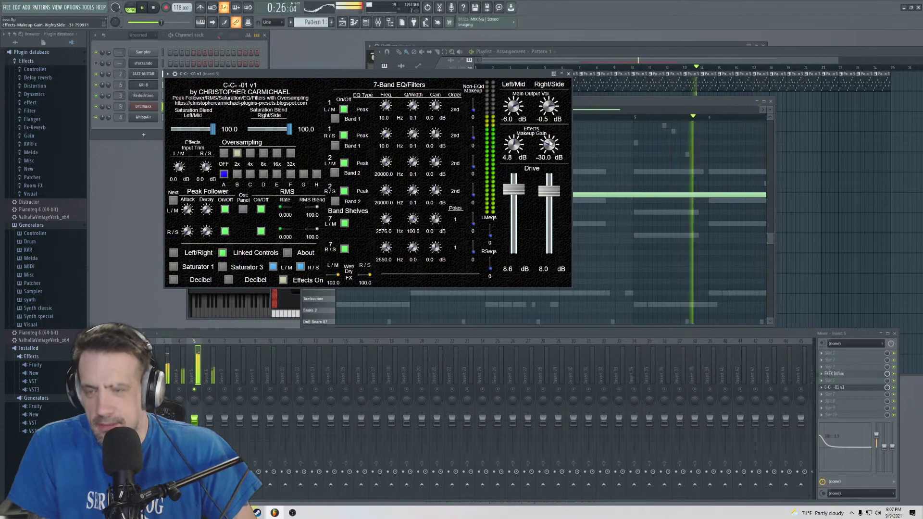
scroll(553, 150, "down", 3)
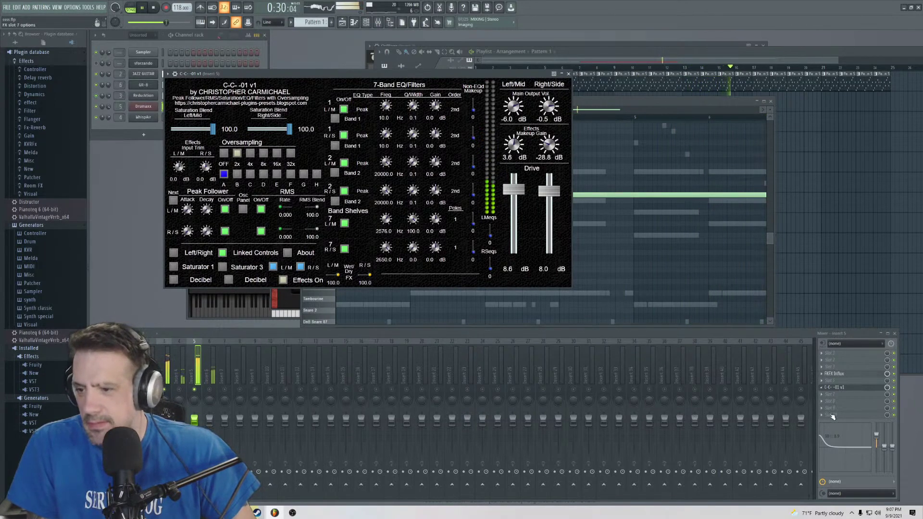
- Reshape FKFX Influx's Dry/Wet curve by dropping its start point to the bottom and lowering the first peak
left_click(834, 374)
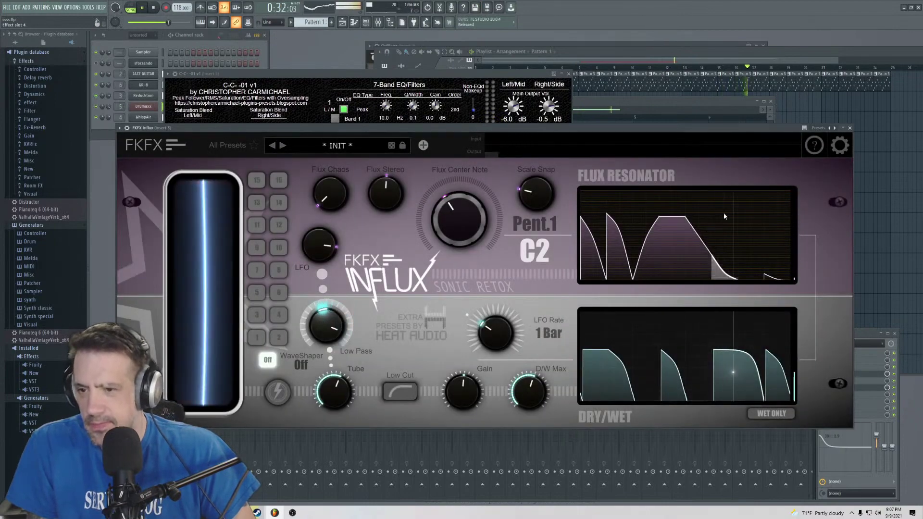
left_click(585, 366)
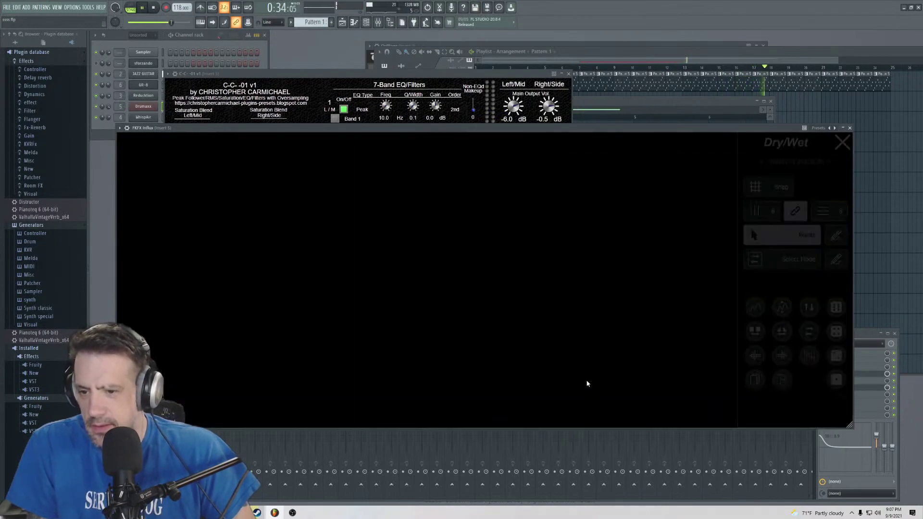
left_click_drag(140, 259, 142, 408)
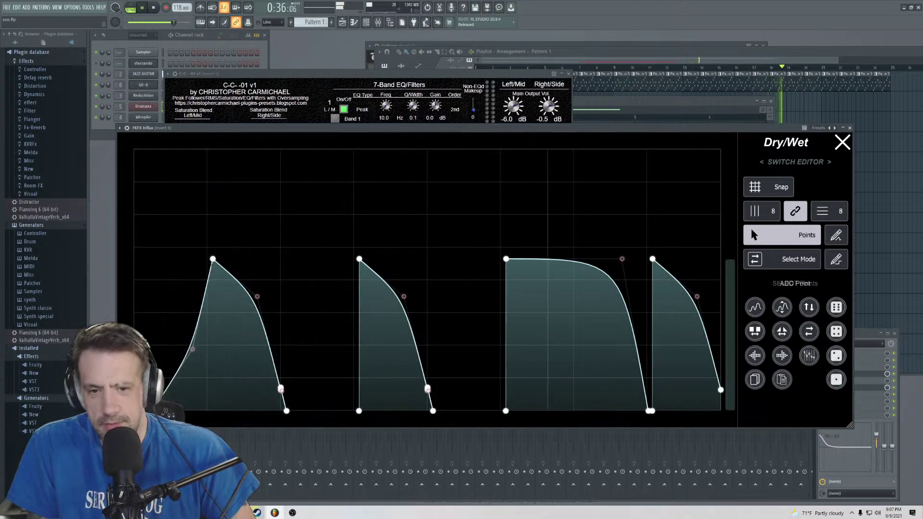
left_click_drag(213, 258, 230, 344)
left_click(842, 142)
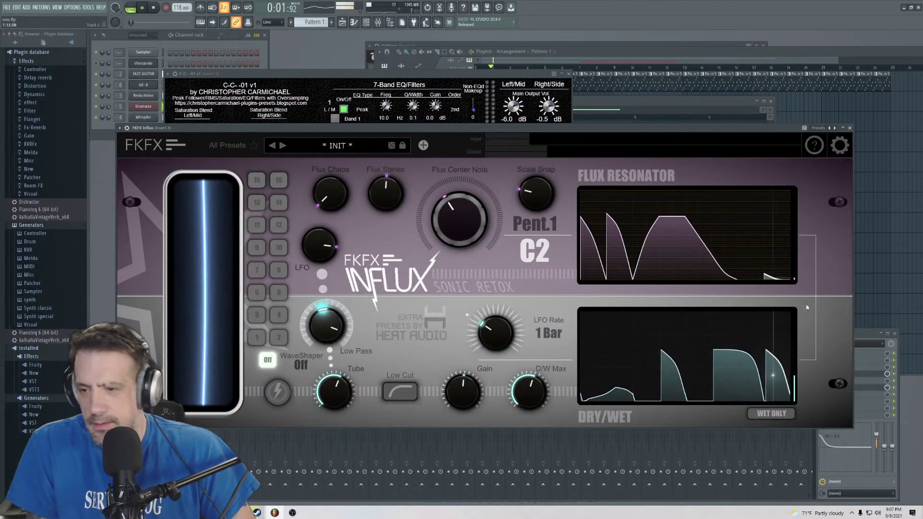
- Lower FKFX Influx's D/W Max and Gain slightly while the pattern plays, and close the plugin
left_click(774, 350)
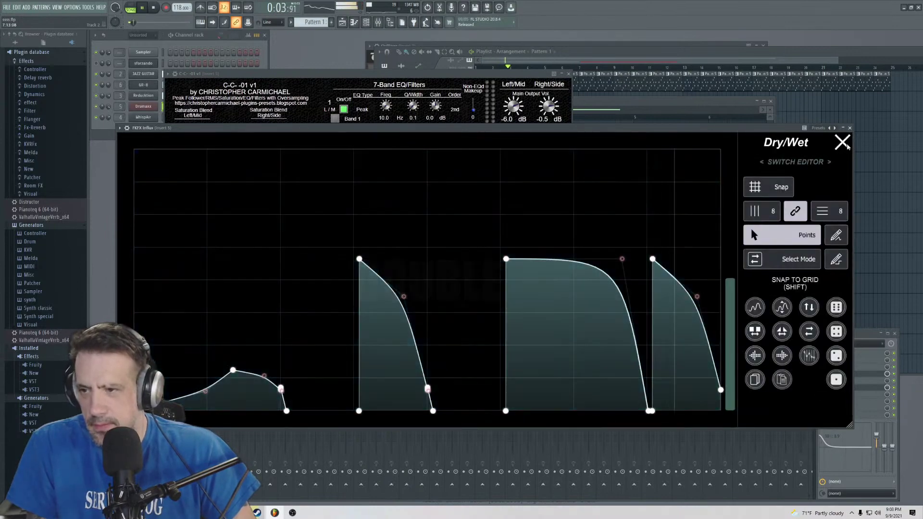
left_click(842, 142)
left_click_drag(529, 390, 529, 400)
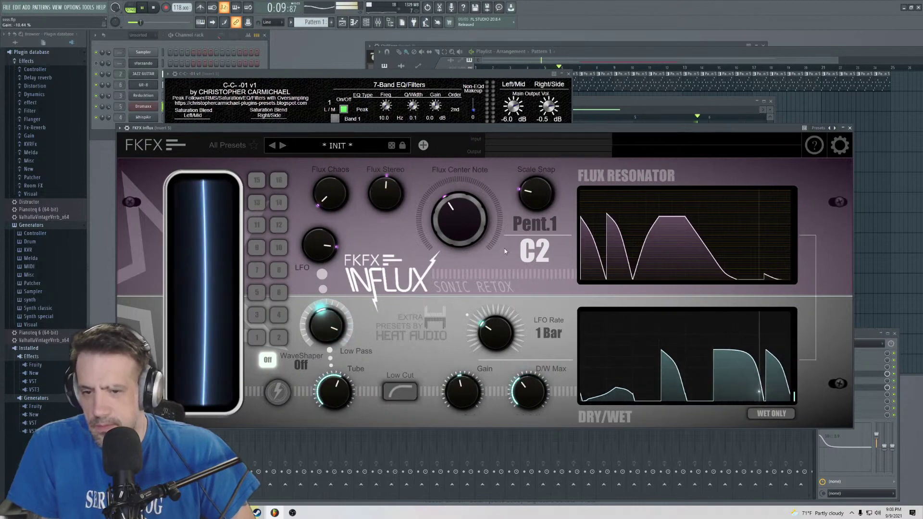
left_click(849, 128)
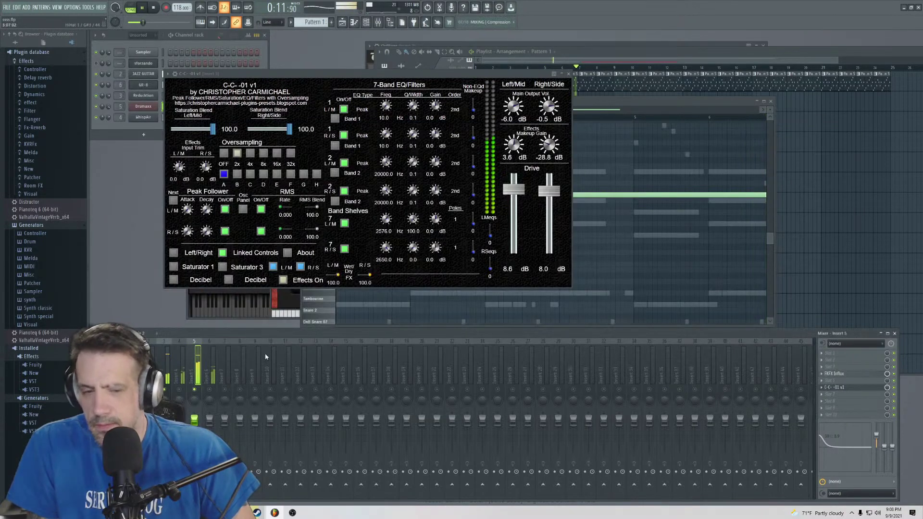
- Add Fruity Reeverb 2 below C-C--01 v1 on mixer insert 5 and close its window
left_click(833, 413)
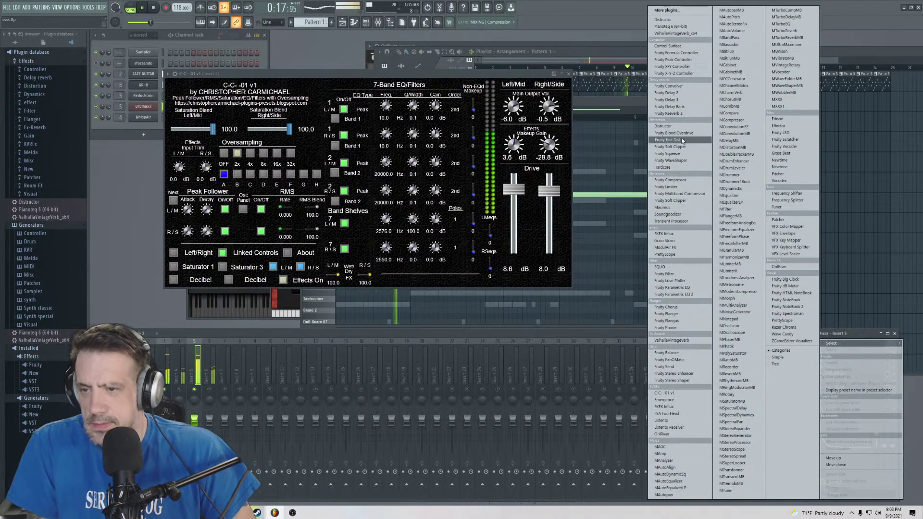
left_click(673, 113)
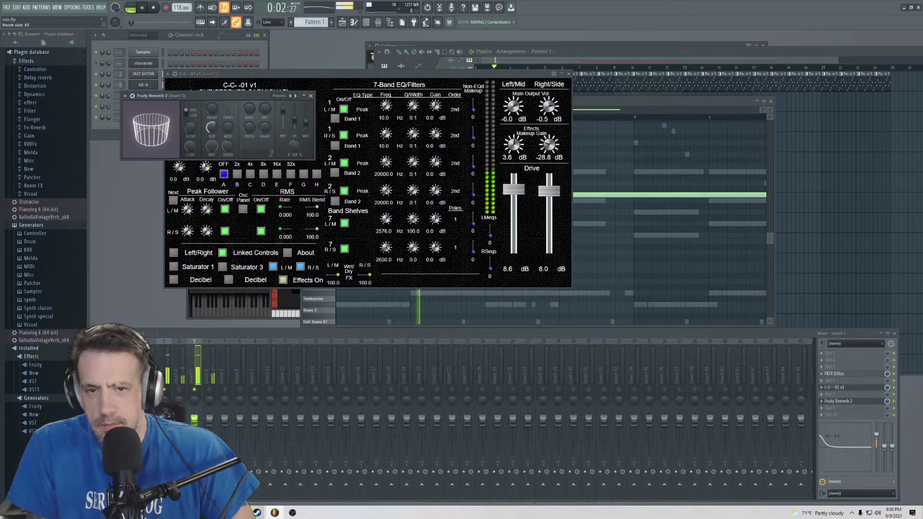
left_click(310, 96)
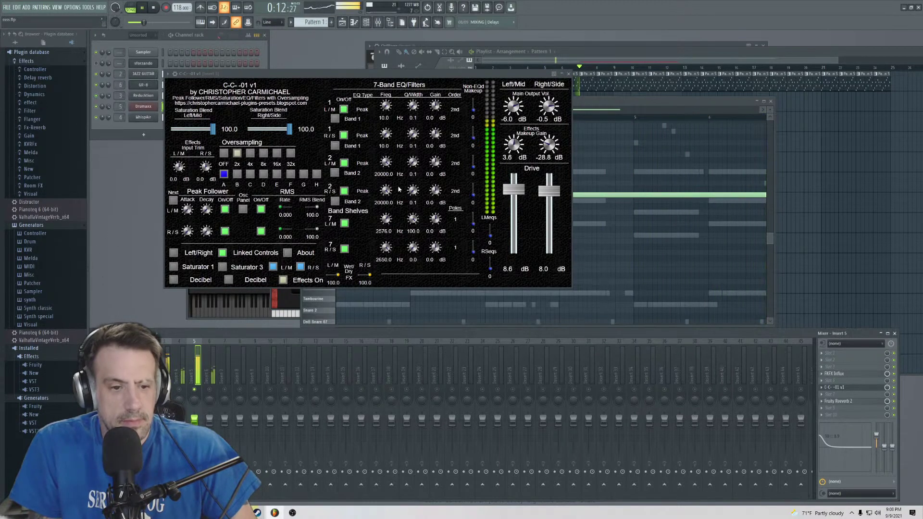
- Set OrilRiver on mixer insert 4 to Decay Time 15.92, Reverb -1.68 and Wet -1.53, and close the plugin
key("F7")
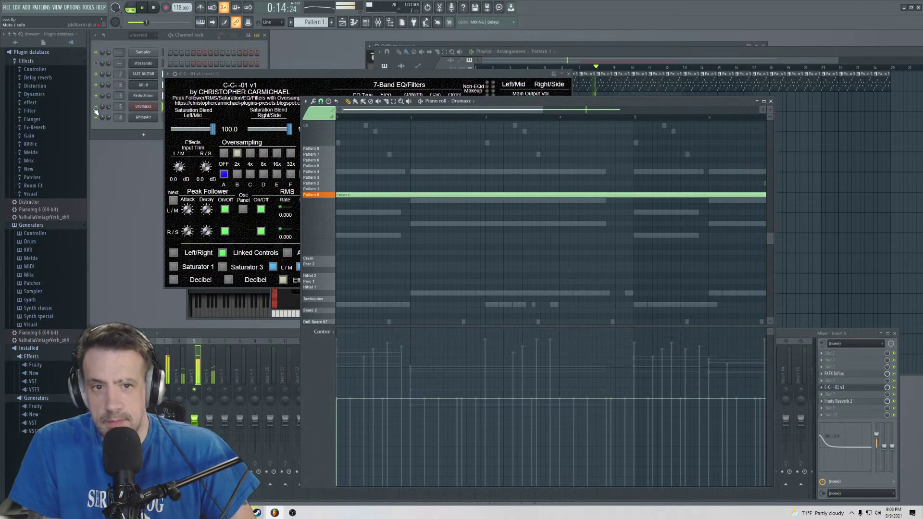
left_click(182, 384)
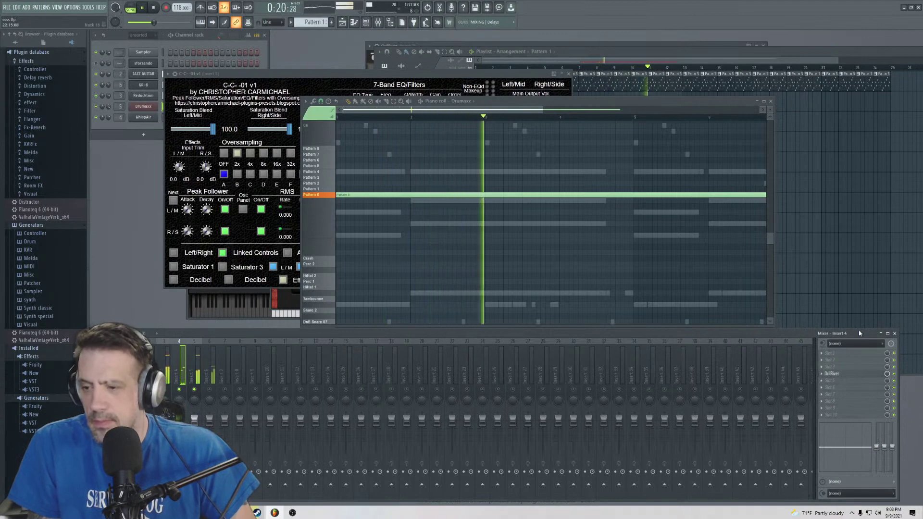
left_click(831, 374)
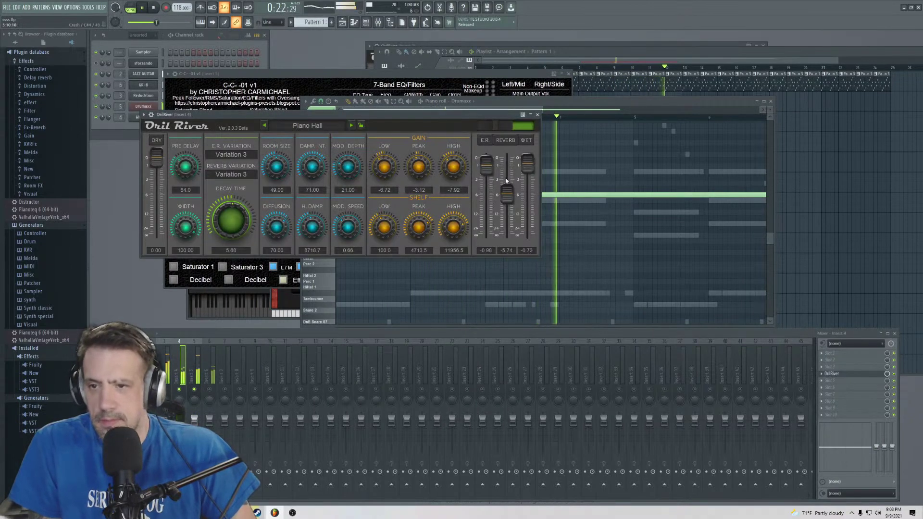
left_click_drag(231, 220, 229, 199)
left_click_drag(527, 163, 525, 143)
left_click_drag(507, 193, 523, 169)
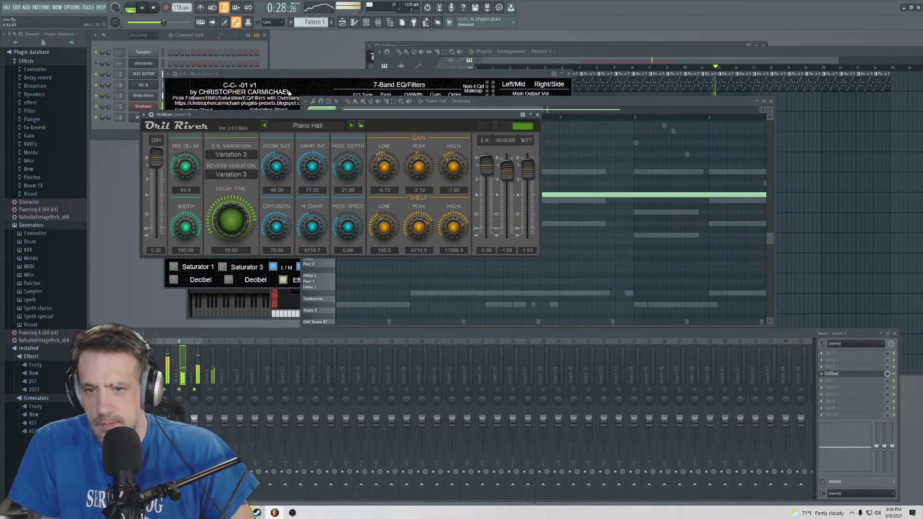
left_click(537, 116)
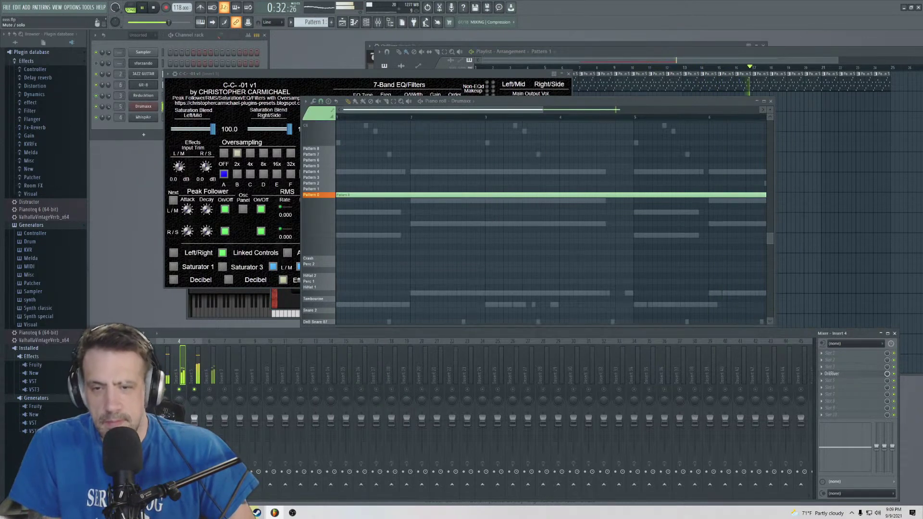
- Select the first 16 bars in the playlist and play them with the mixer moved slightly and insert 2 selected
key("F5")
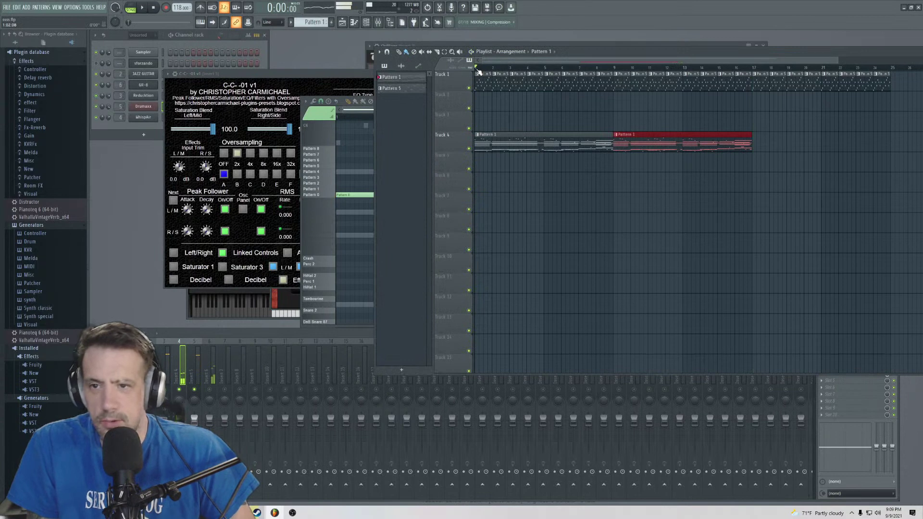
left_click_drag(478, 71, 775, 119)
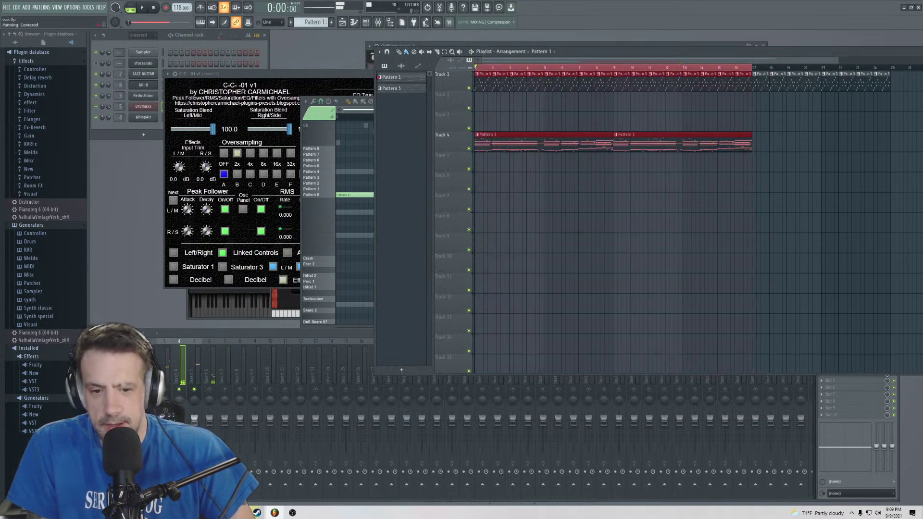
left_click(157, 332)
left_click_drag(165, 334, 175, 338)
key("space")
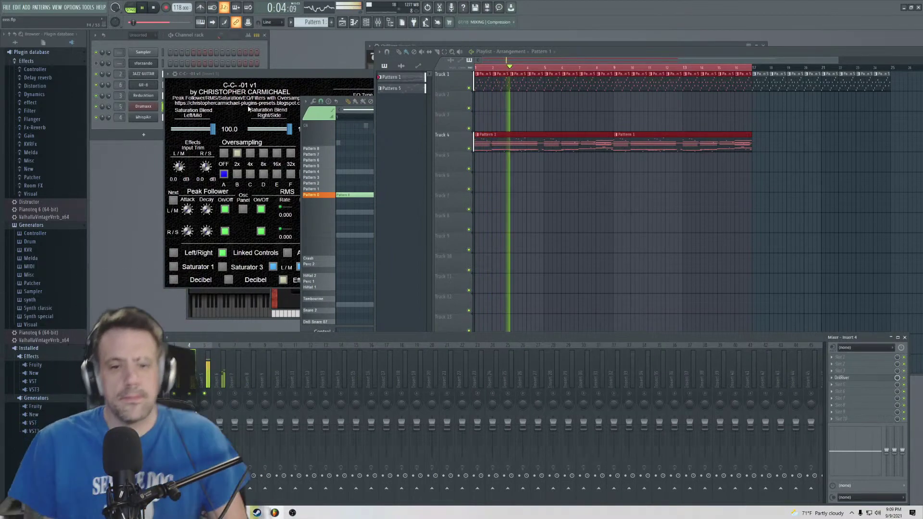
left_click(163, 370)
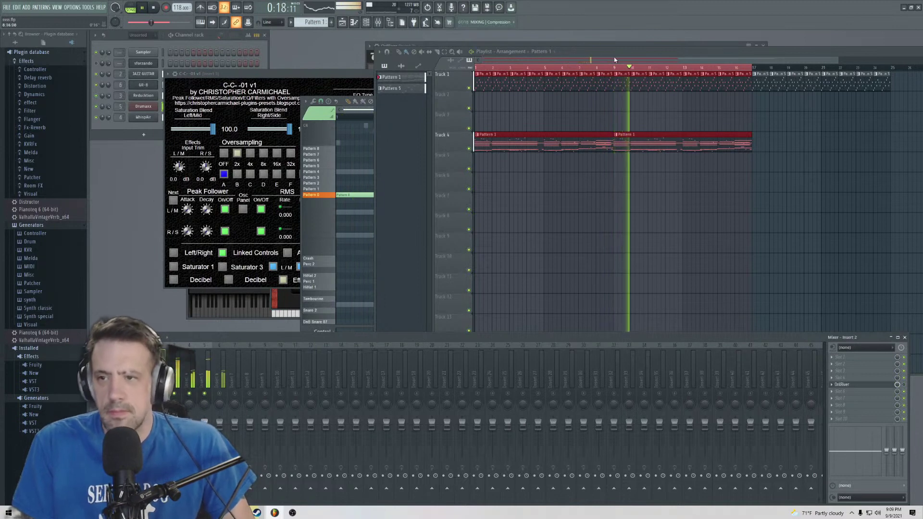
left_click(597, 43)
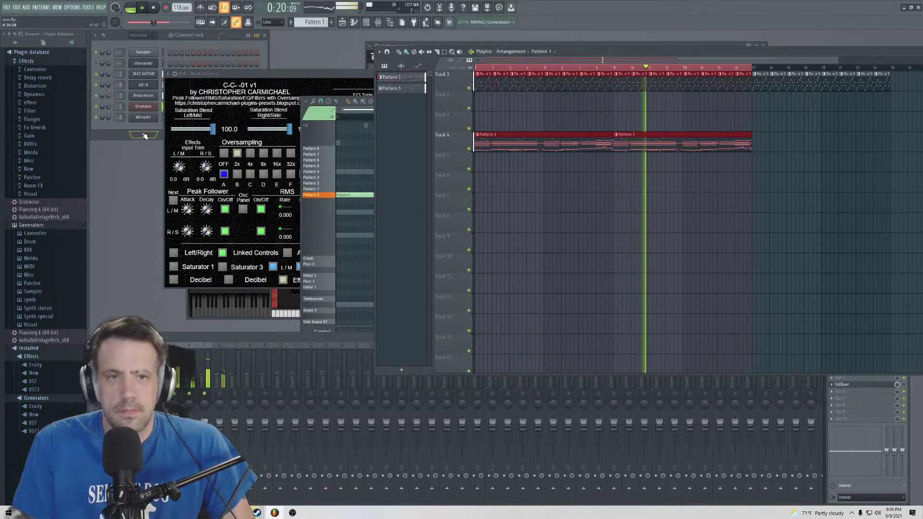
- Try 1 and 2 voices in WhispAir, set the voice count to 4, and close the synth
left_click(144, 118)
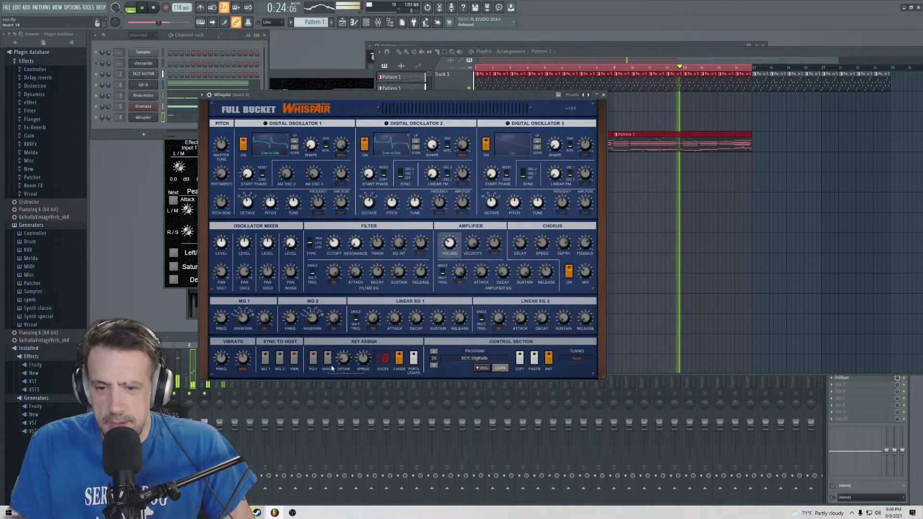
left_click(379, 365)
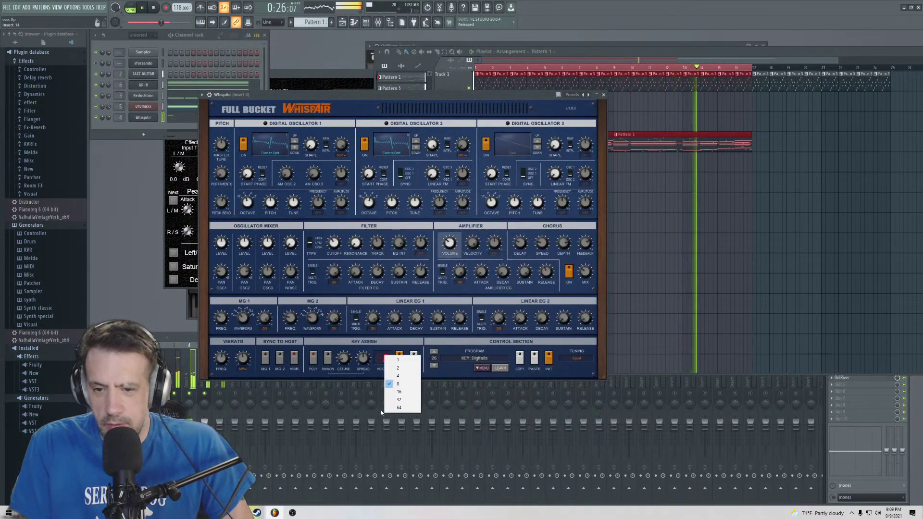
left_click(390, 370)
left_click(328, 367)
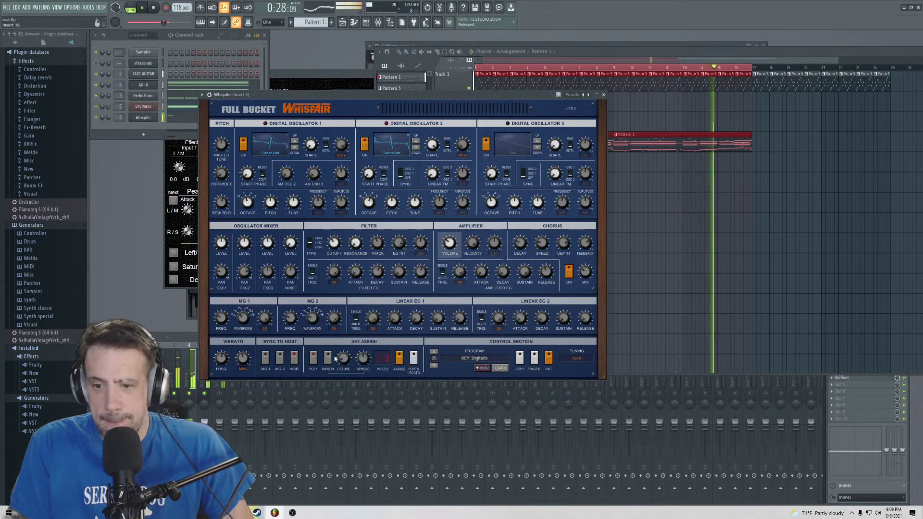
left_click(383, 359)
left_click(407, 379)
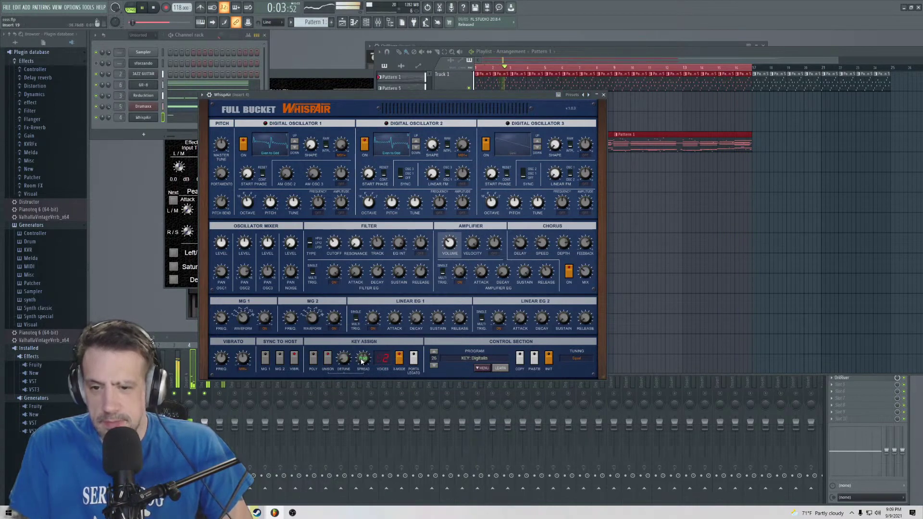
left_click(386, 360)
left_click(393, 377)
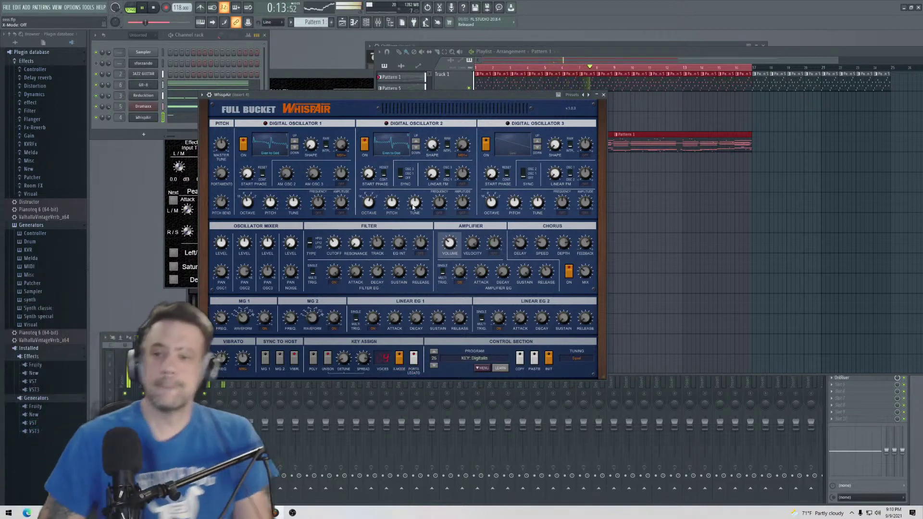
left_click(604, 95)
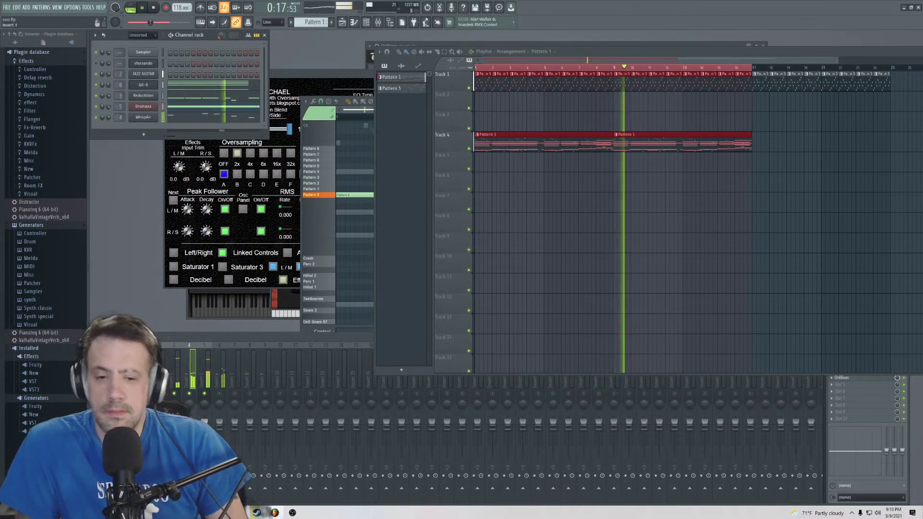
- Lower the mixer's master volume slightly while the pattern plays, and stop playback
key("F9")
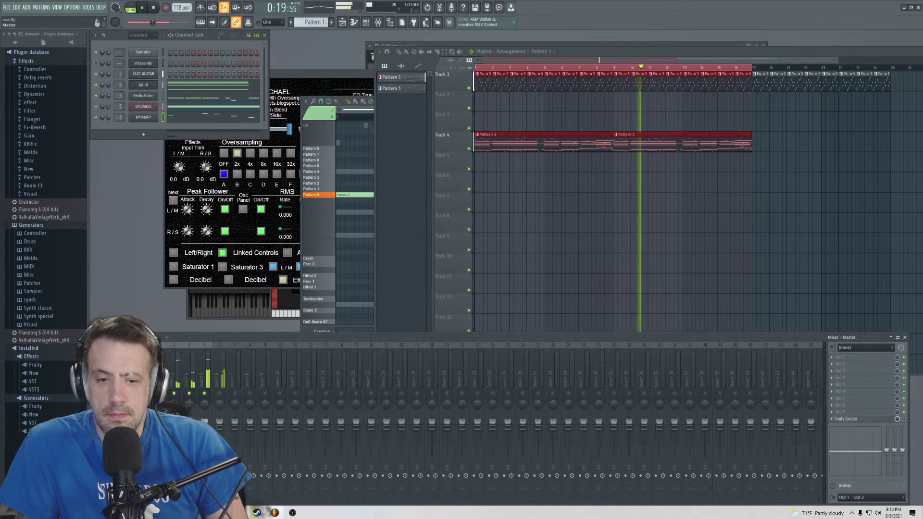
left_click_drag(123, 423, 123, 426)
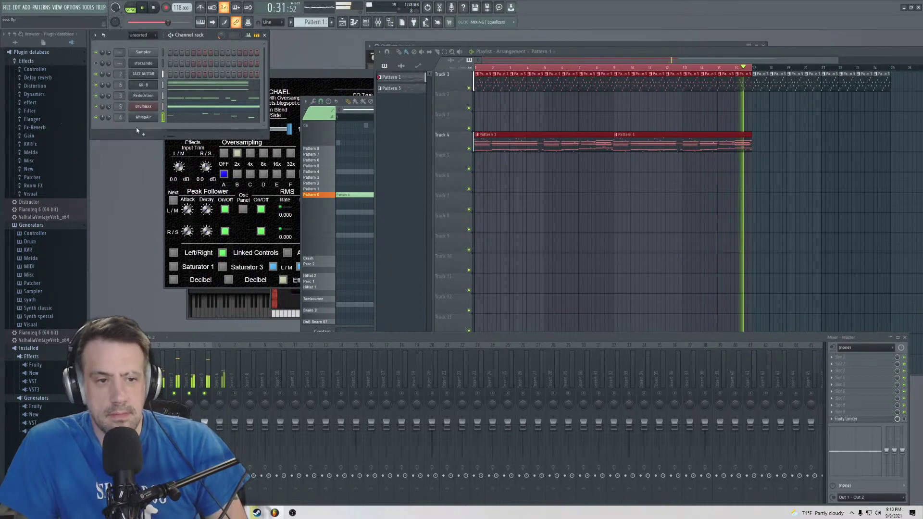
key("space")
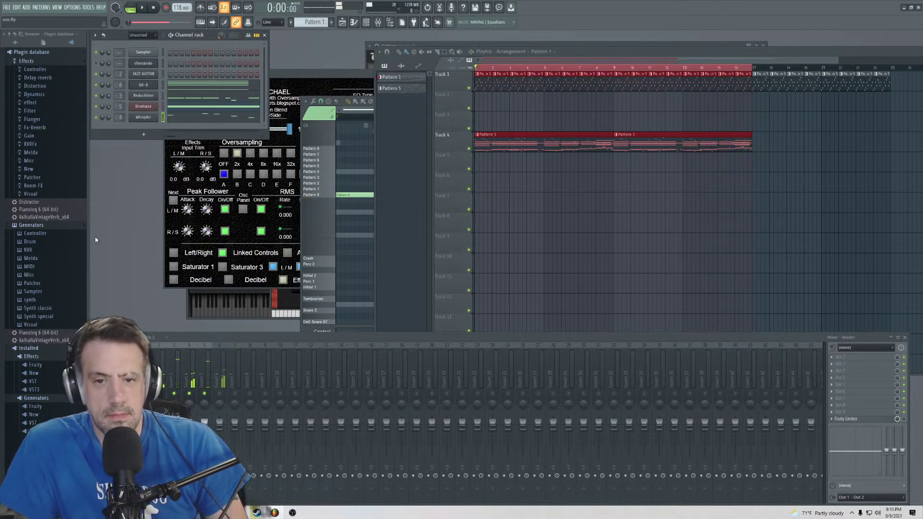
- Bring the C-C--01 v1 window to the front and move it clear of the channel rack
left_click_drag(294, 73, 263, 109)
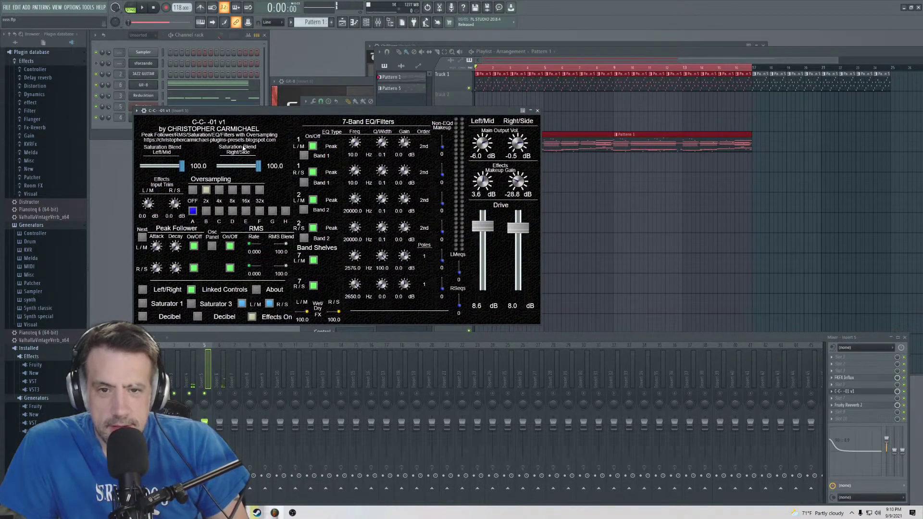
- Play the song and set the EQ gains: band 1 Left/Mid -30.6 and Right/Side 12.6, band 2 Left/Mid 13.8, band 7 Right/Side 5.4 dB
left_click(245, 190)
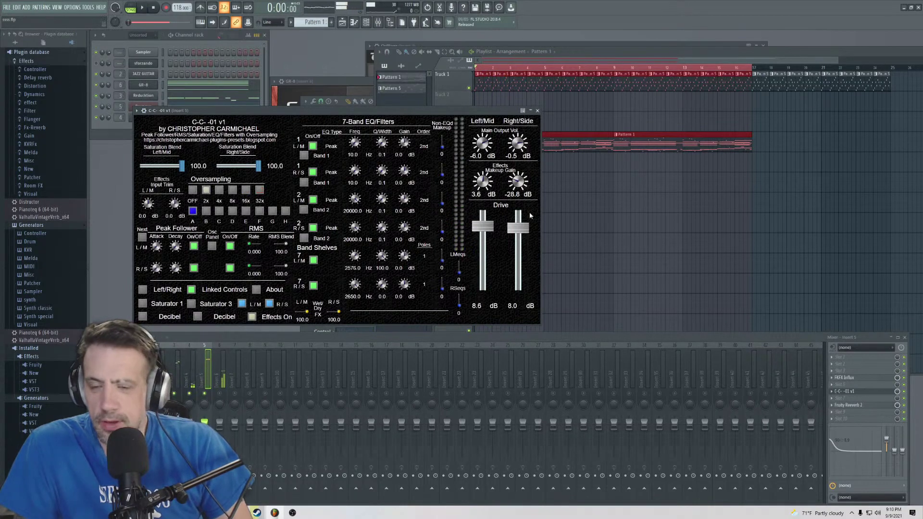
left_click_drag(397, 114, 376, 117)
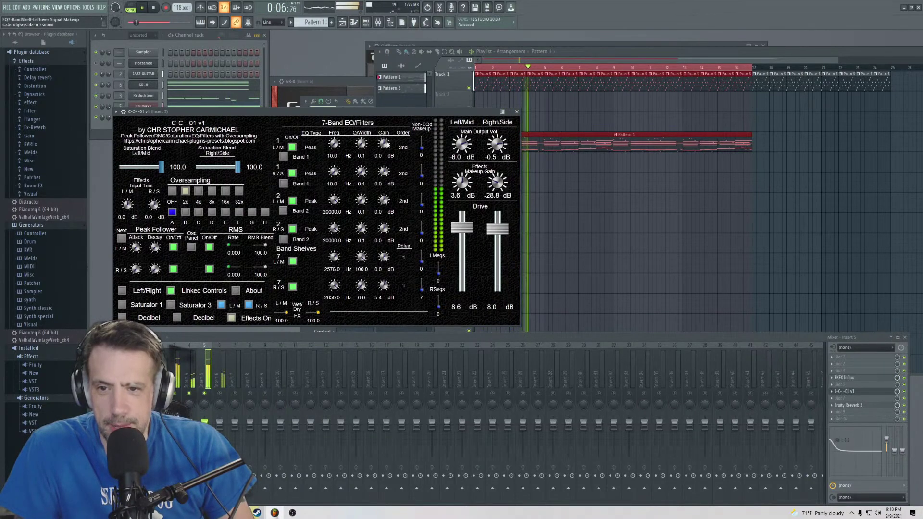
mouse_move(383, 144)
left_mouse_down()
mouse_move(376, 141)
mouse_move(392, 145)
mouse_move(391, 204)
mouse_move(379, 155)
left_mouse_up()
left_click_drag(383, 149, 385, 147)
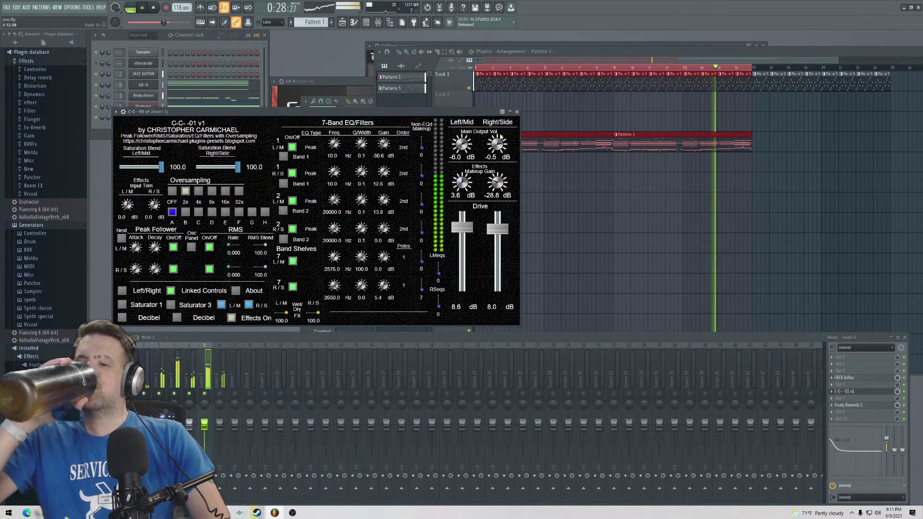
- Set the main output volumes to -13.5 and -9.5 dB and band 1 Left/Mid gain to -6.0 dB, and stop playback
left_click_drag(496, 144, 459, 161)
left_click_drag(385, 149, 385, 137)
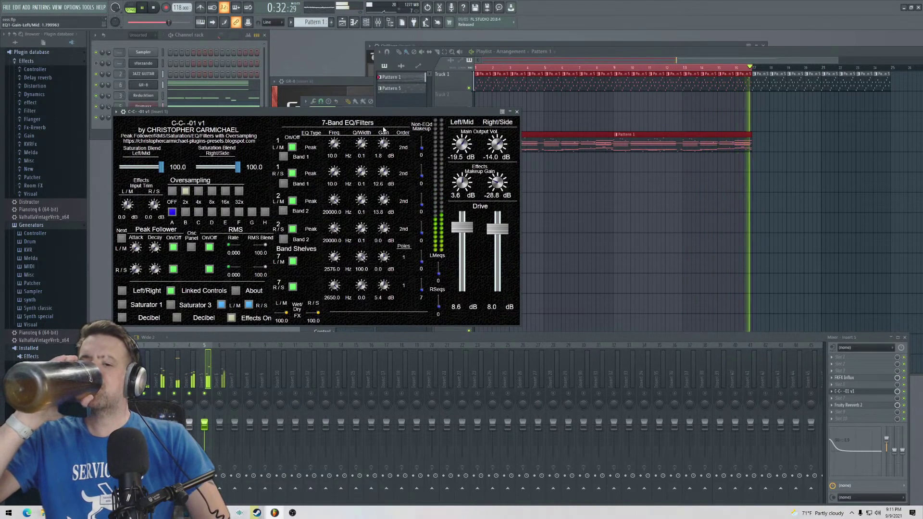
left_click_drag(470, 146, 470, 140)
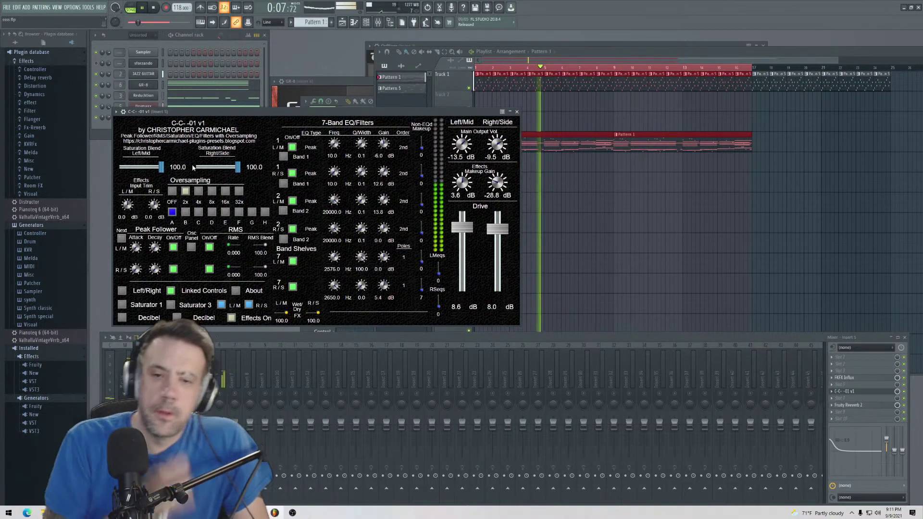
left_click_drag(202, 110, 288, 118)
key("space")
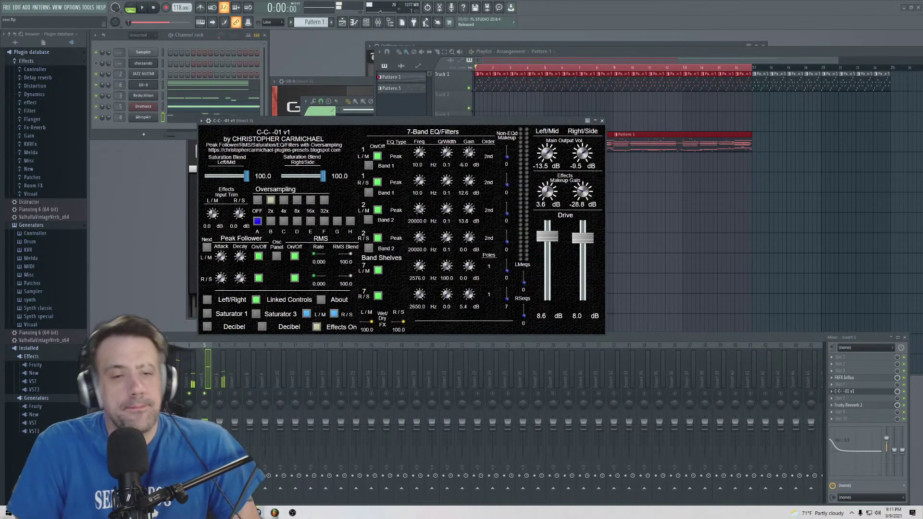
- Start a new project from the Empty template and set mixer insert 1's audio input to In 1 - In 2
left_click(7, 7)
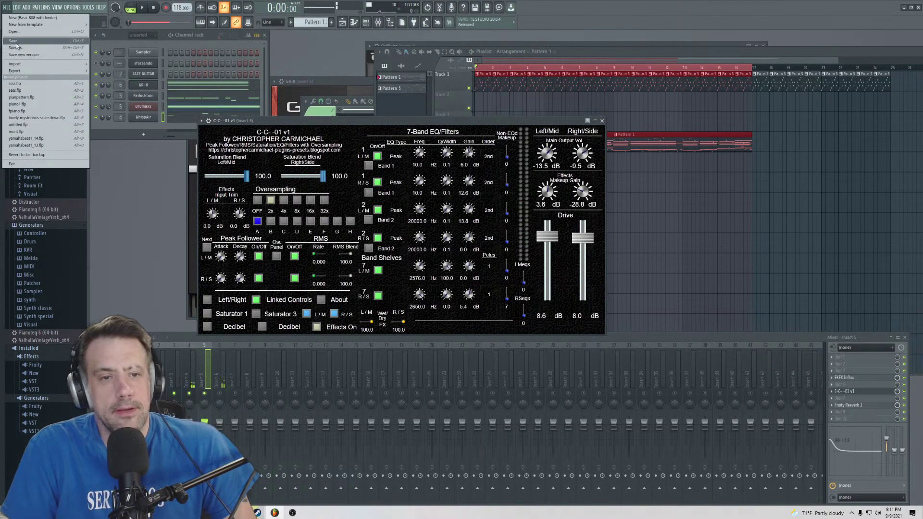
left_click(106, 178)
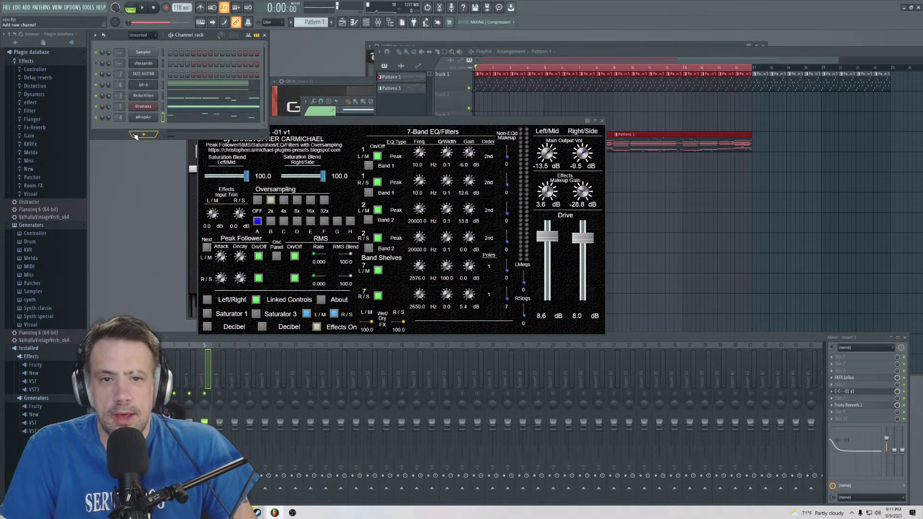
left_click(10, 7)
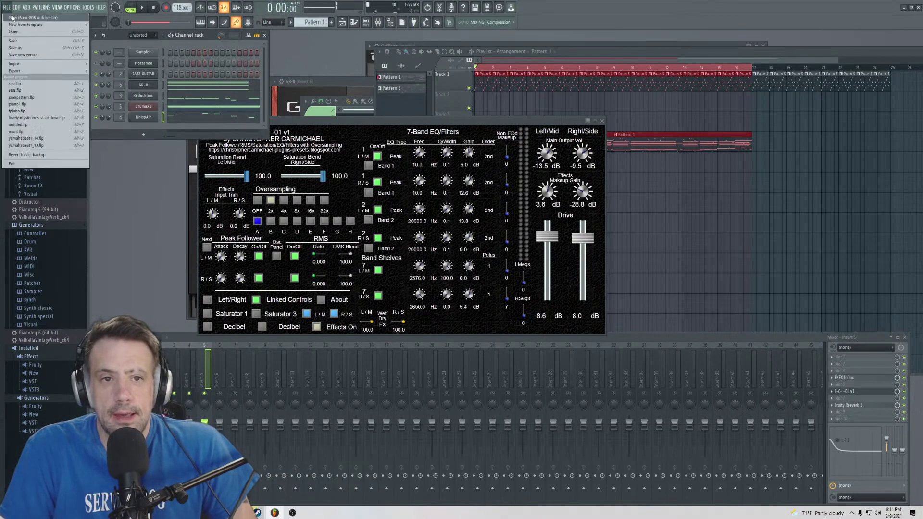
mouse_move(43, 25)
mouse_move(133, 41)
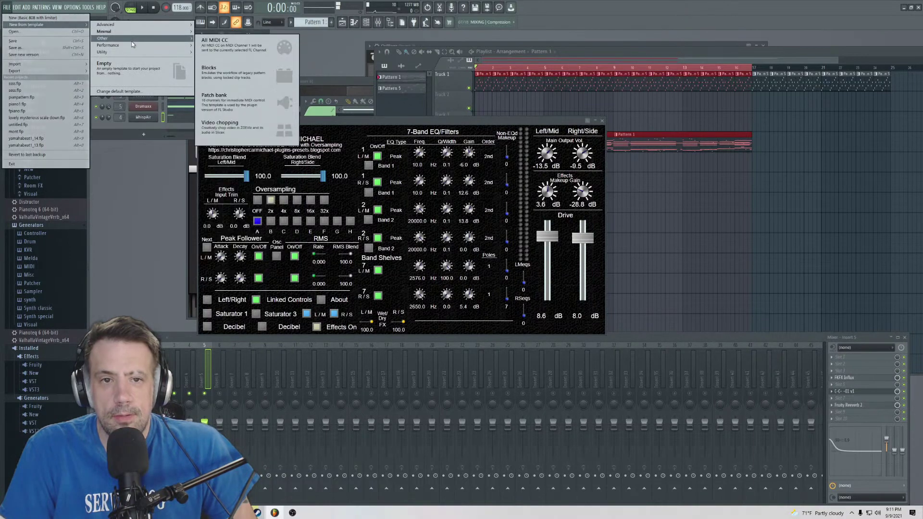
left_click(132, 73)
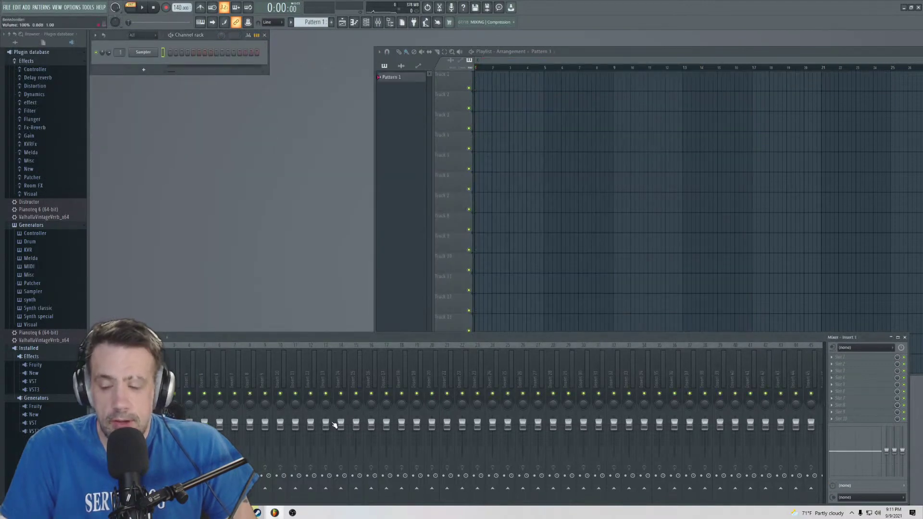
left_click(865, 347)
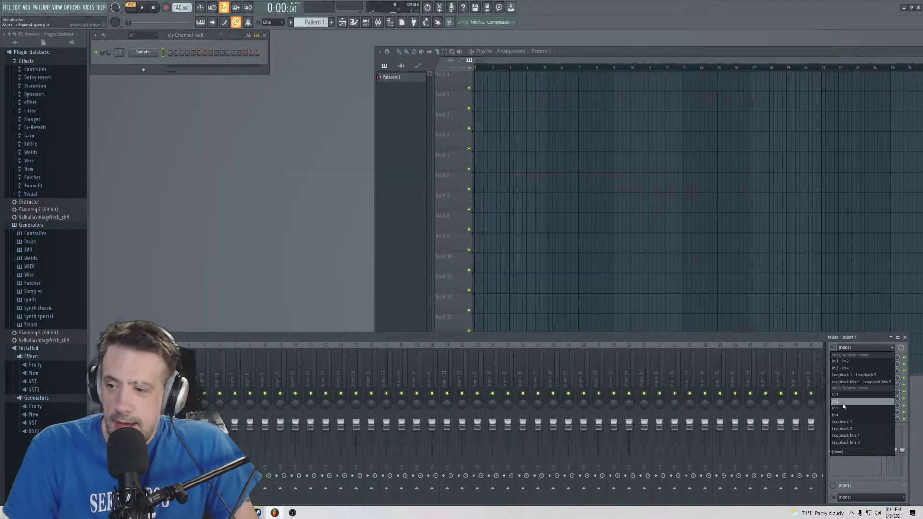
left_click(842, 362)
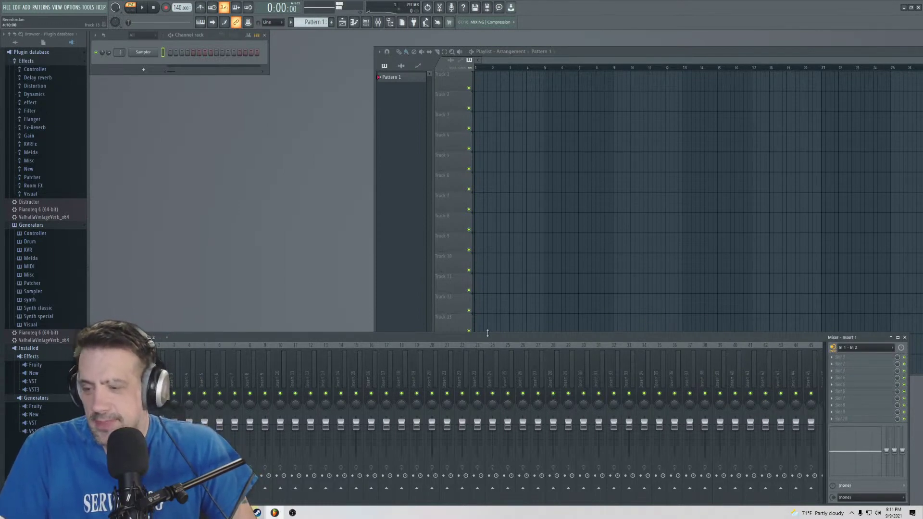
- Add a Nettle synth channel, move its window clear of the channel rack, and lower the channel's volume
left_click(144, 70)
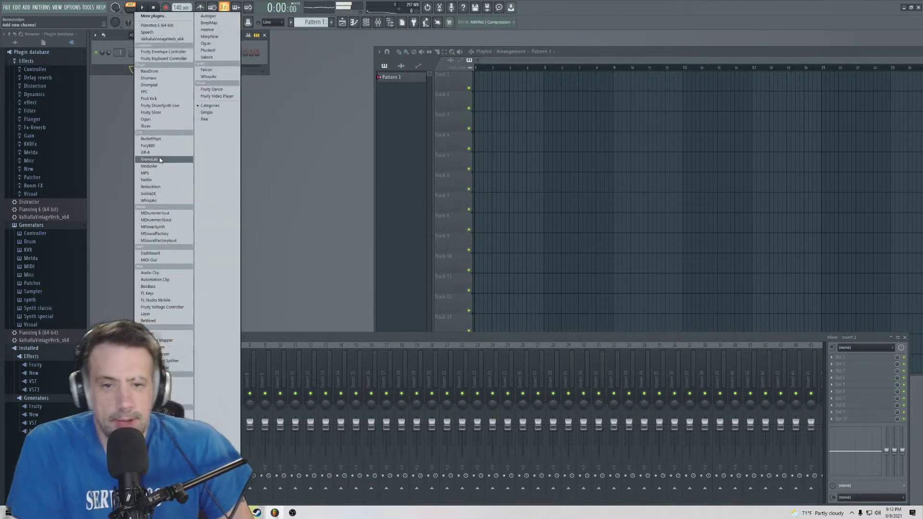
left_click(147, 180)
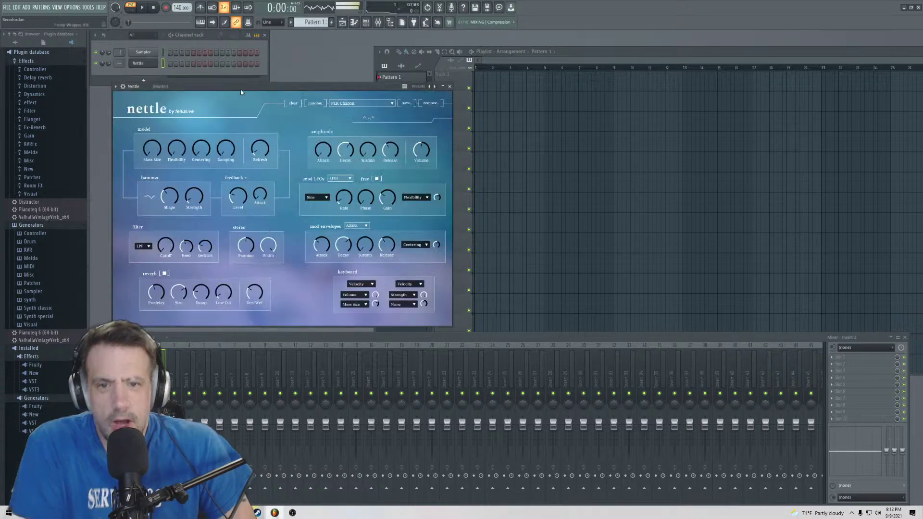
left_click_drag(215, 86, 314, 91)
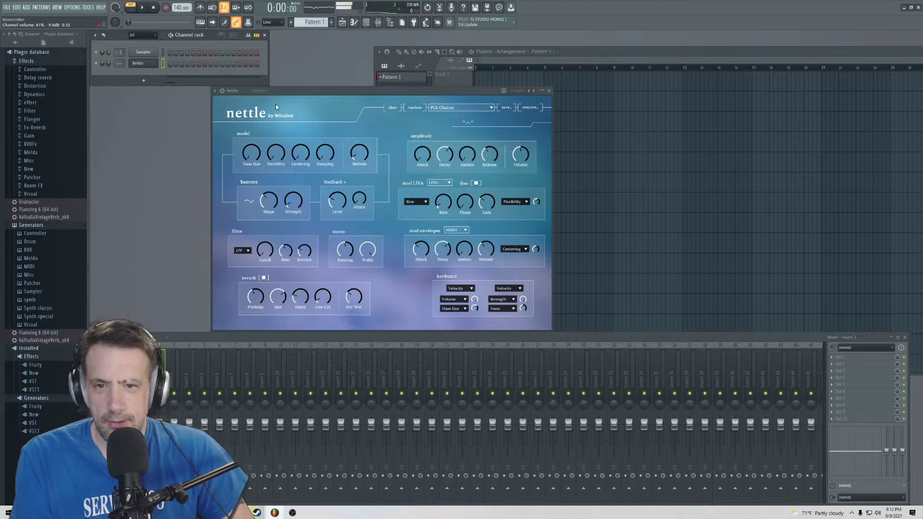
left_click_drag(268, 91, 187, 98)
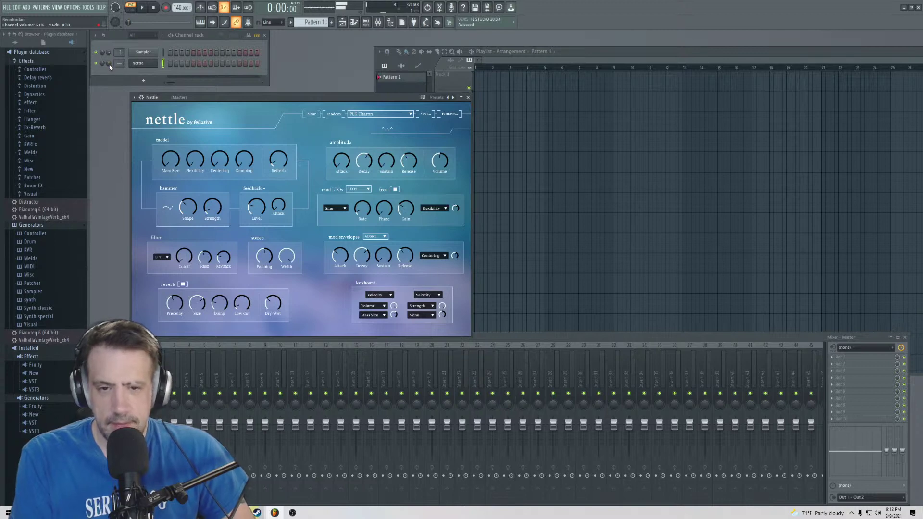
left_click_drag(110, 63, 110, 70)
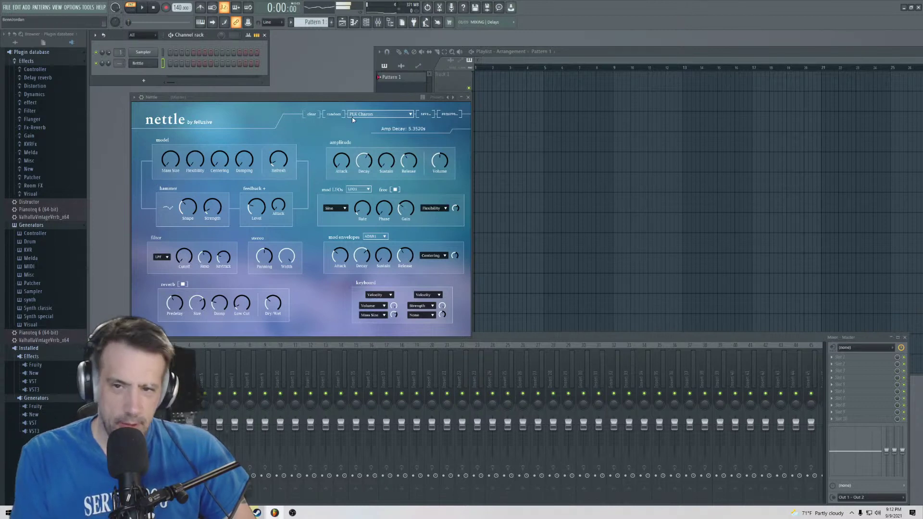
- Load the INIT Basic Patch in Nettle and adjust the hammer shape and the amplitude attack, decay and release
left_click(378, 114)
left_click(372, 122)
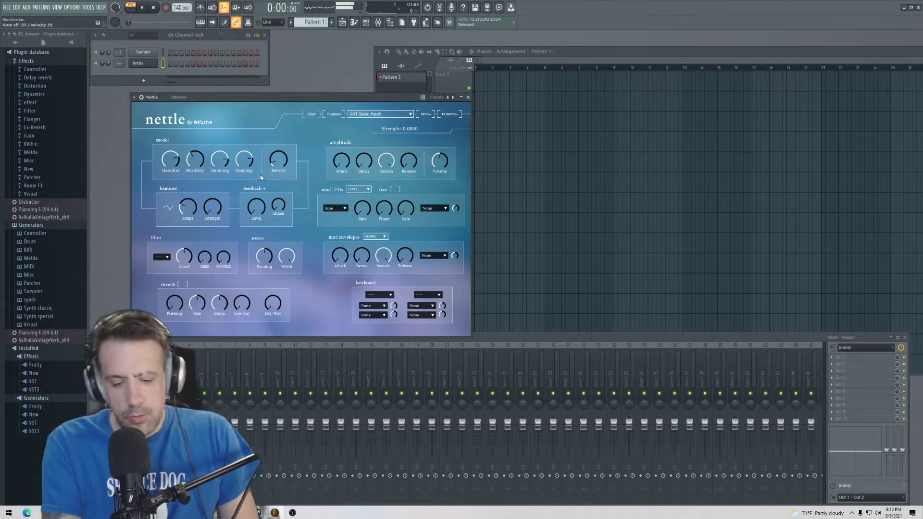
left_click(181, 207)
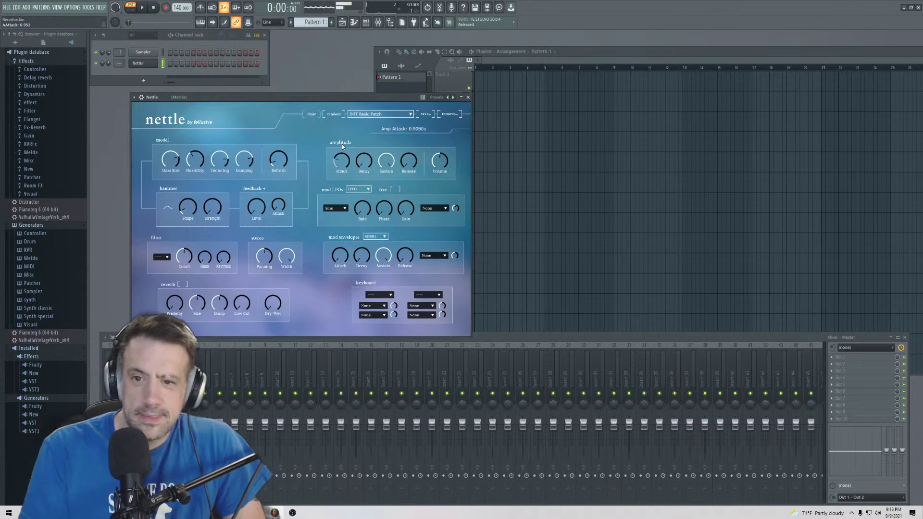
left_click_drag(403, 88, 409, 154)
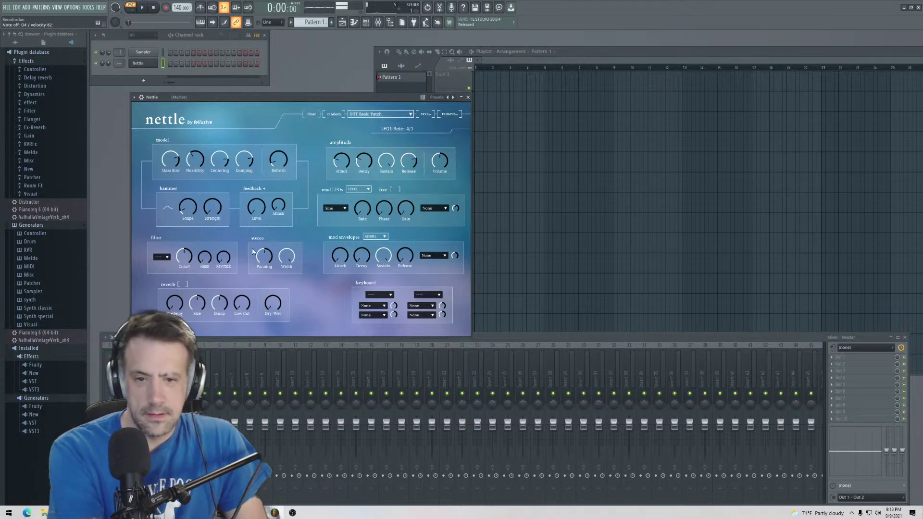
- Raise Nettle's reverb size and dry/wet mix, set the filter type to LPF, and switch the reverb on
left_click_drag(196, 308, 197, 293)
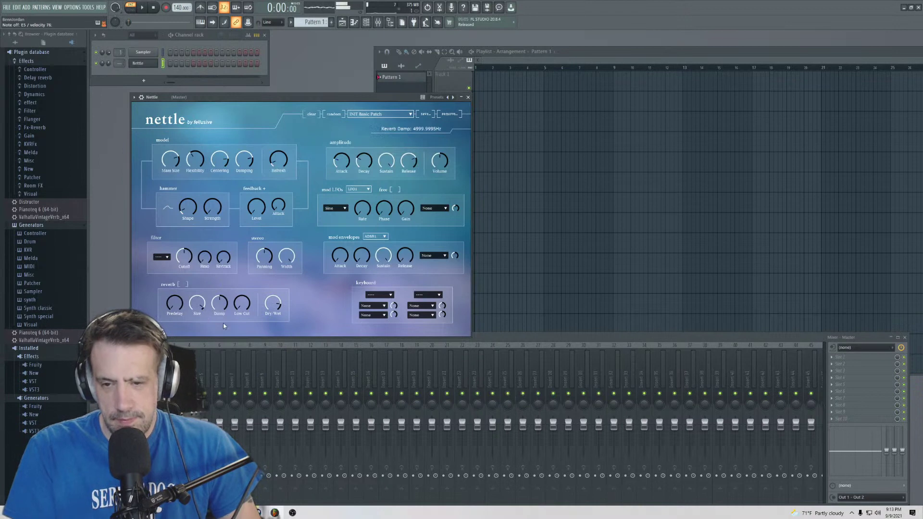
left_click(374, 295)
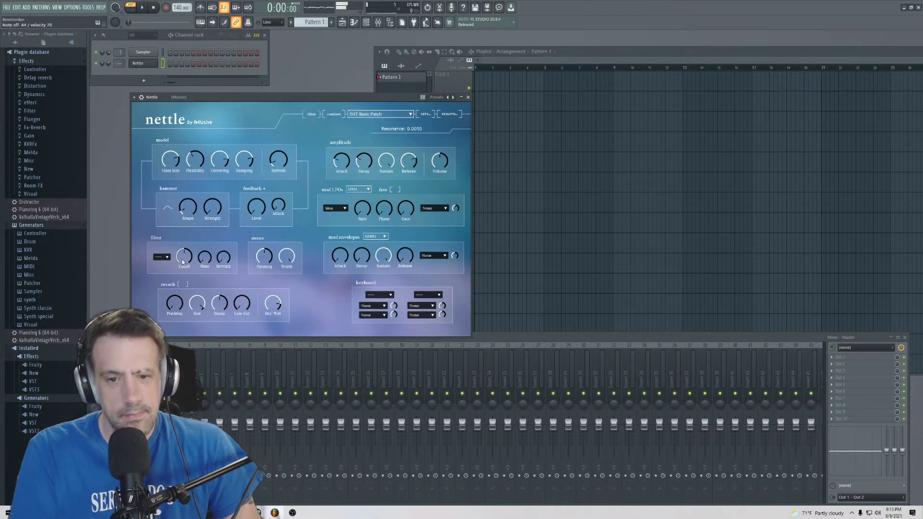
left_click(163, 257)
left_click(161, 267)
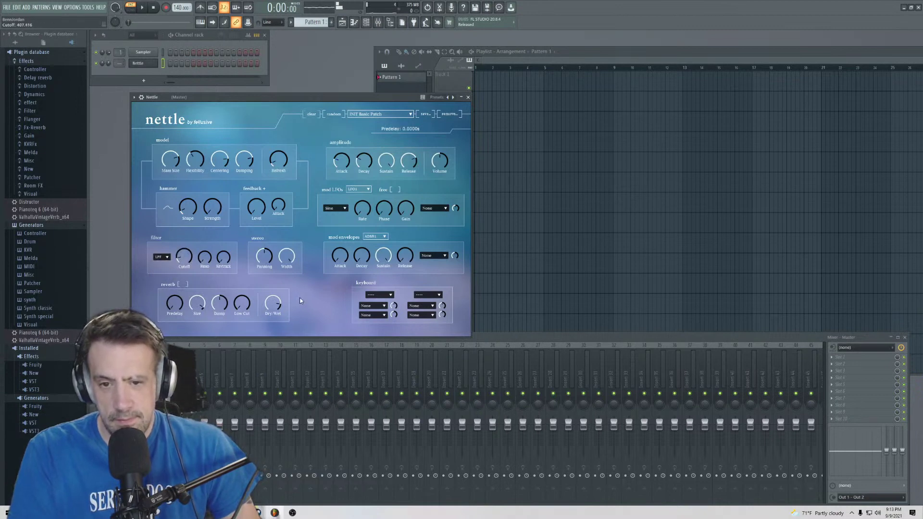
left_click_drag(264, 308, 265, 302)
left_click_drag(193, 315, 195, 314)
- Sweep the low-pass filter and set its resonance to 0.2 and its cutoff to about 3140 Hz
left_click_drag(180, 237, 177, 226)
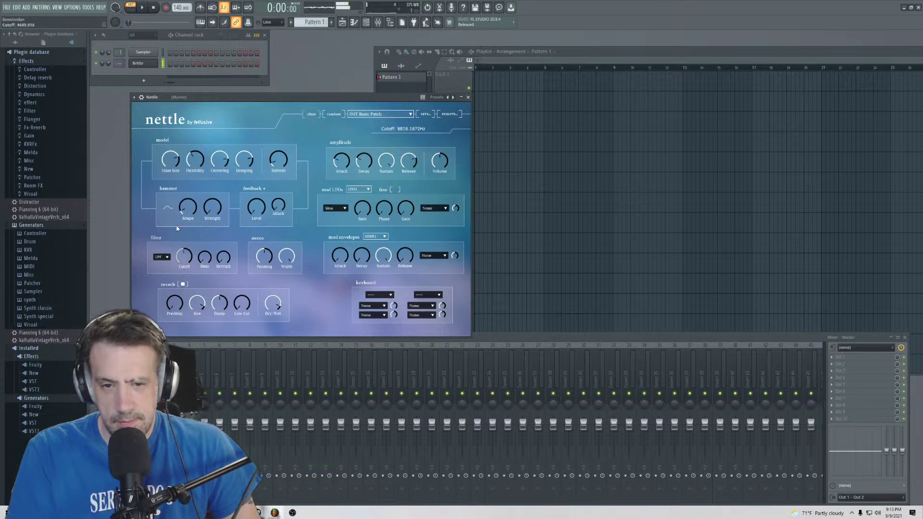
left_click_drag(175, 261, 160, 254)
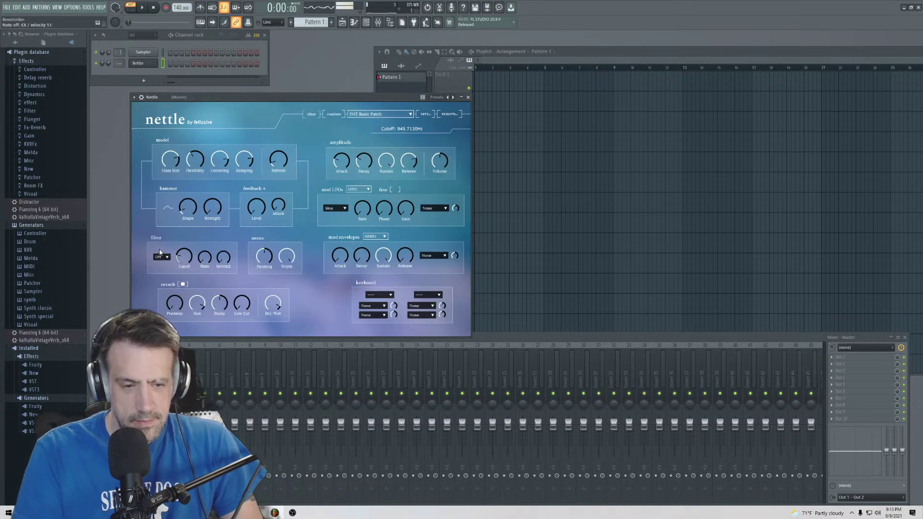
left_click_drag(205, 257, 200, 233)
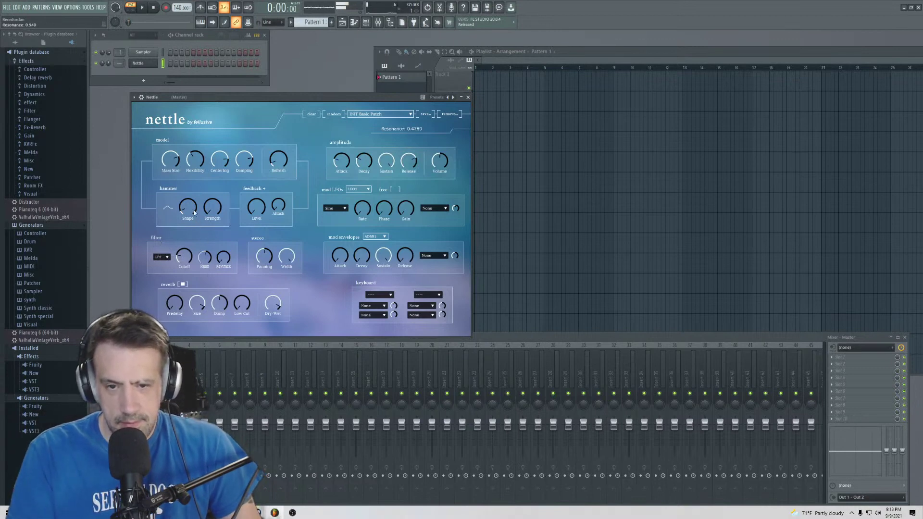
left_click_drag(190, 175, 182, 230)
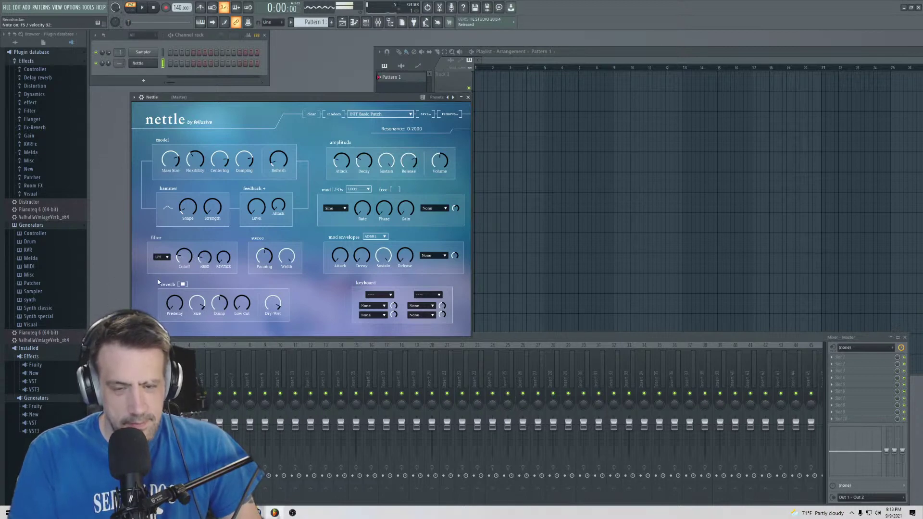
left_click_drag(195, 257, 188, 220)
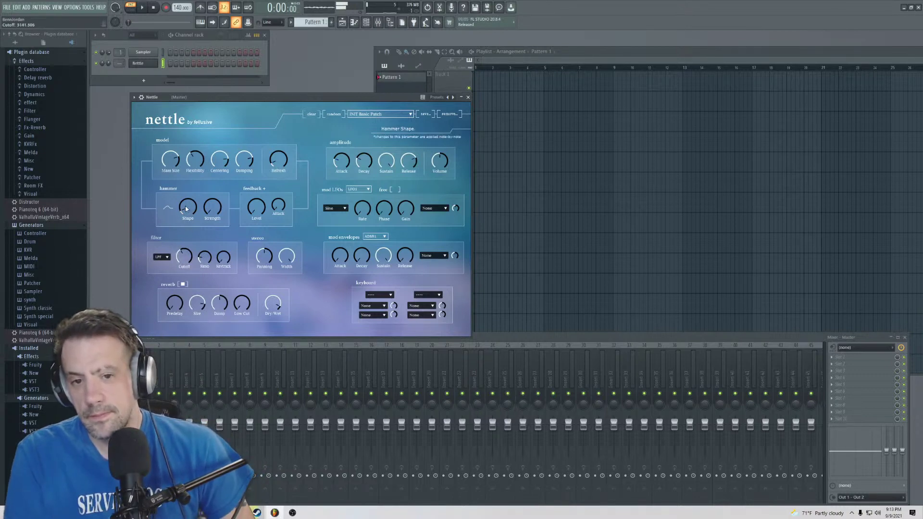
- Raise the hammer shape and feedback level, readjust the filter cutoff, and set the panning to 0.74
left_click_drag(186, 208, 189, 179)
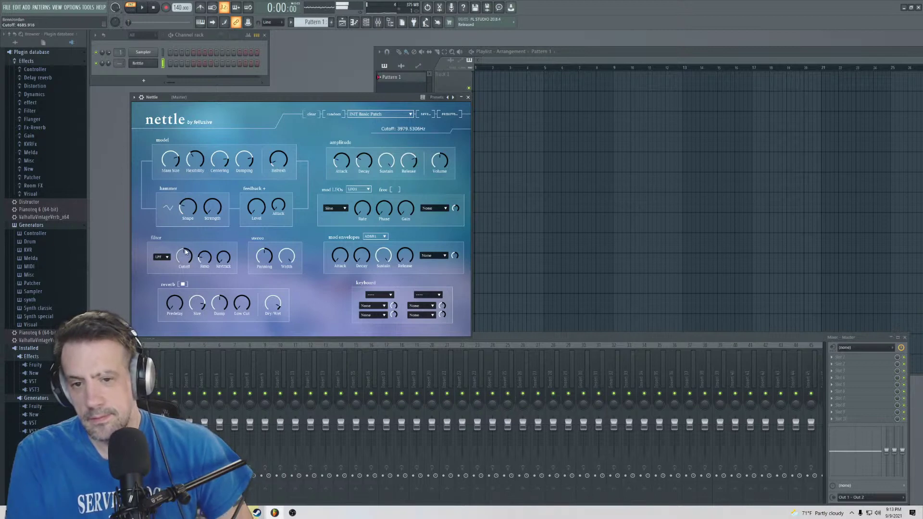
left_click_drag(184, 251, 186, 261)
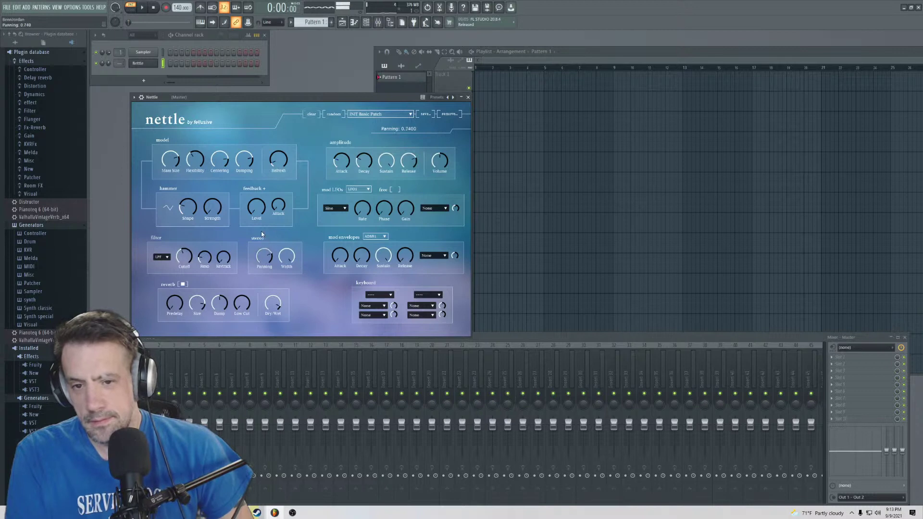
left_click_drag(258, 214, 256, 166)
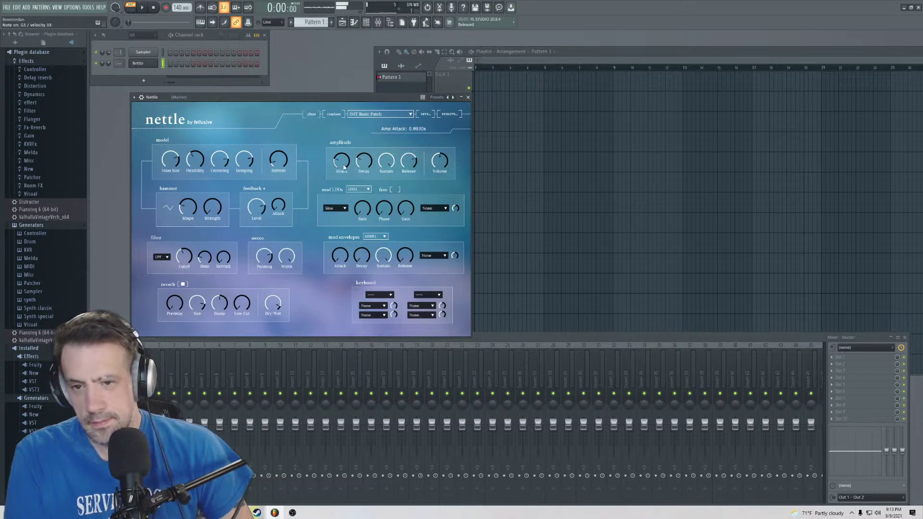
- Try LFO 1 on Nettle's pitch and assign it to the filter cutoff with a rate of about 5 Hz
left_click(441, 209)
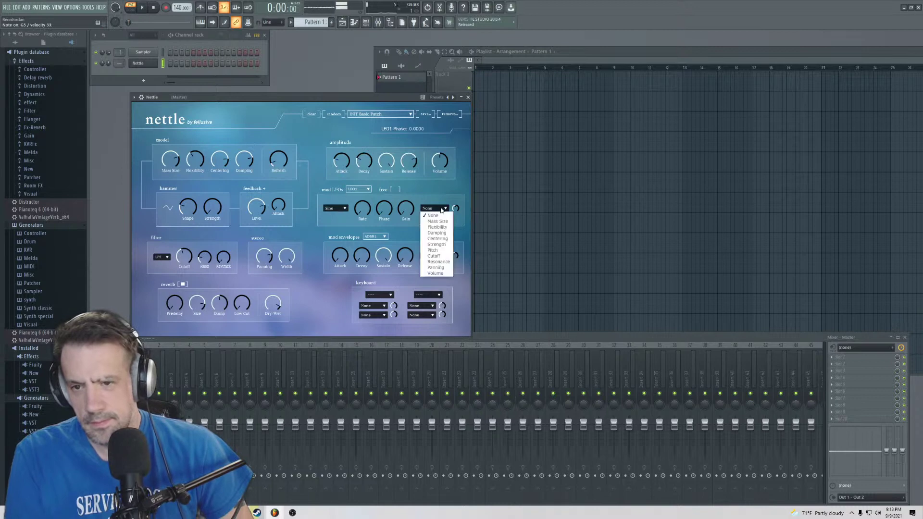
left_click(438, 251)
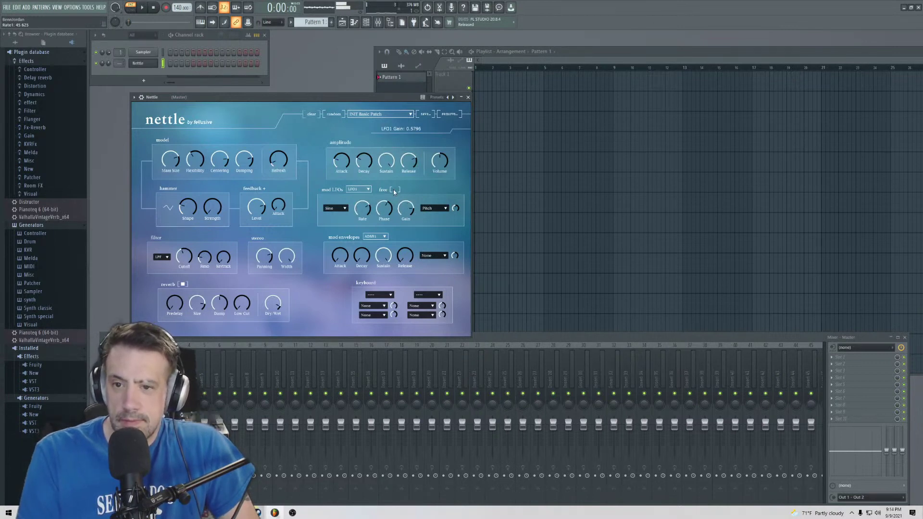
left_click(433, 209)
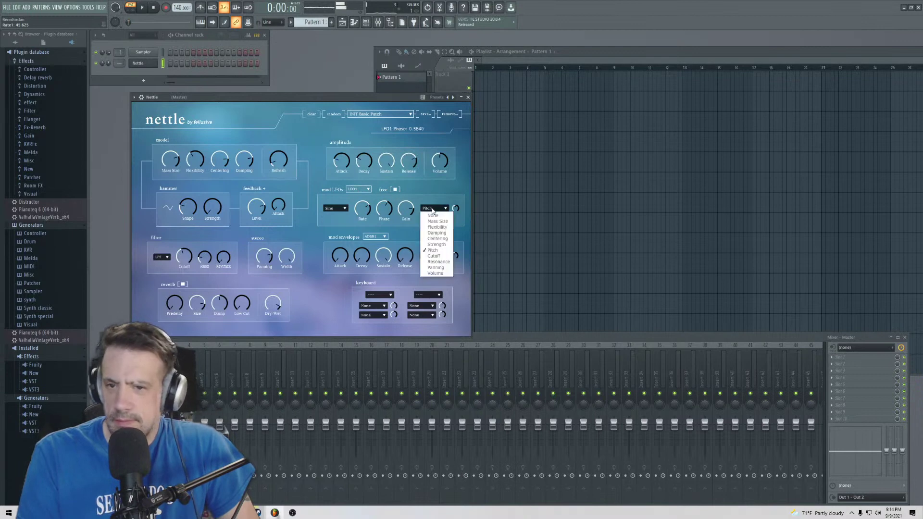
left_click(448, 256)
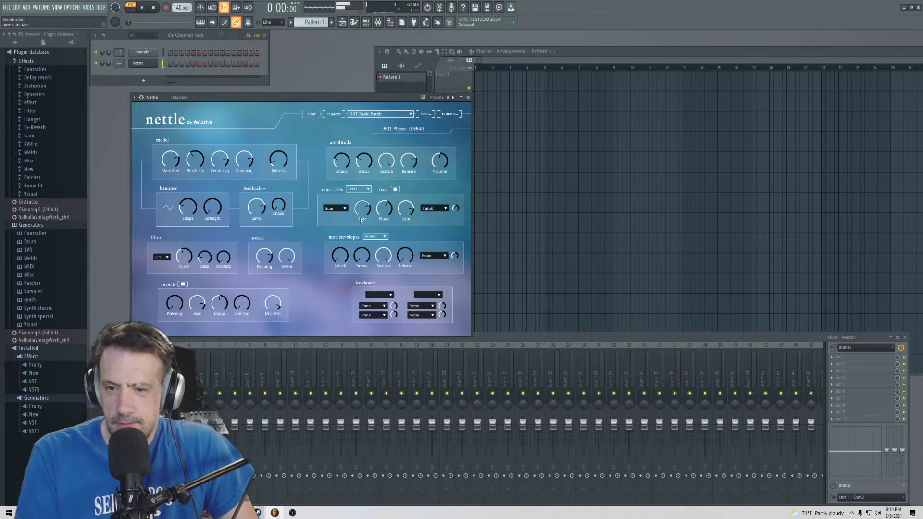
left_click(435, 208)
left_click(430, 214)
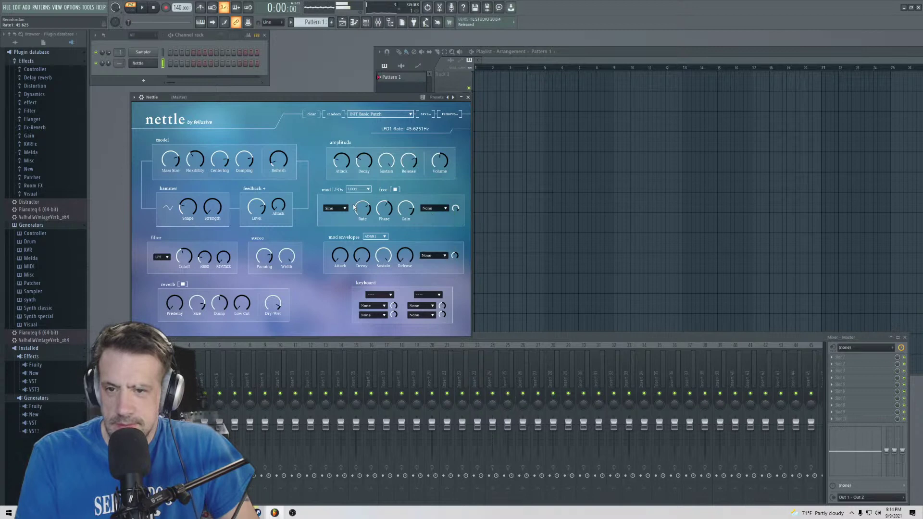
left_click(446, 208)
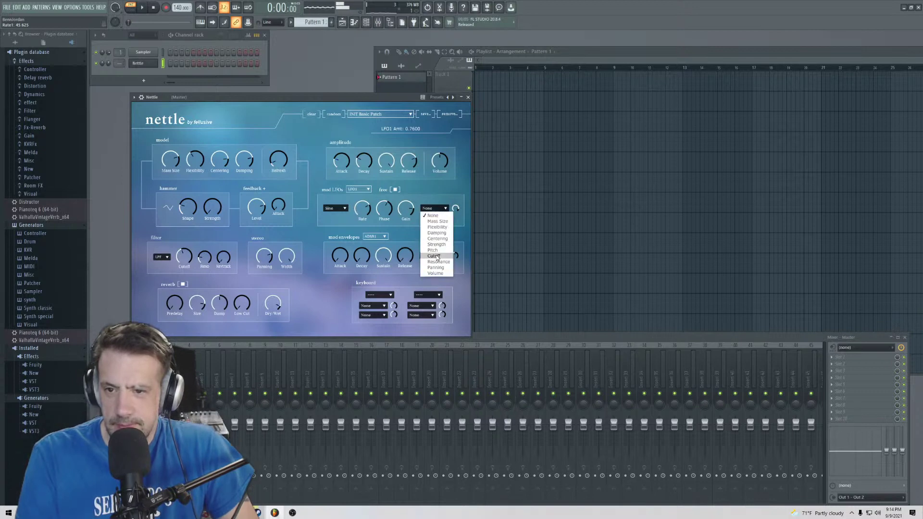
left_click(434, 256)
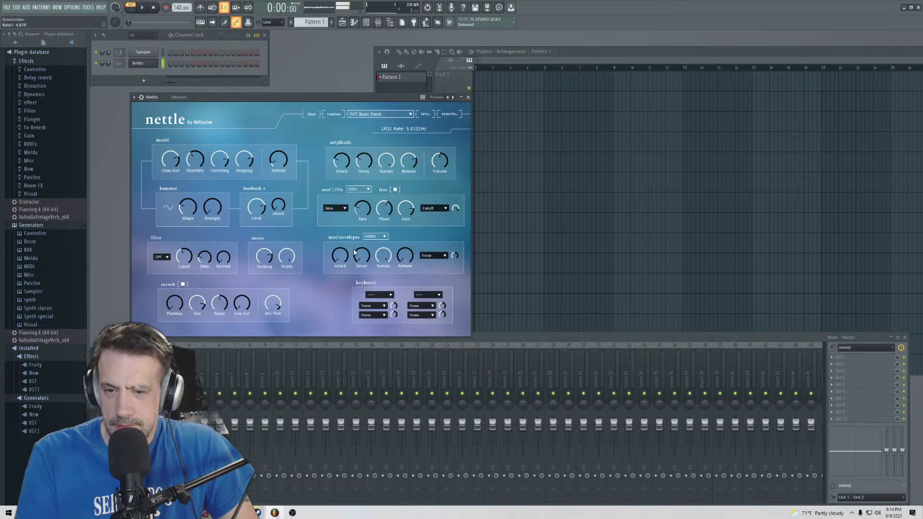
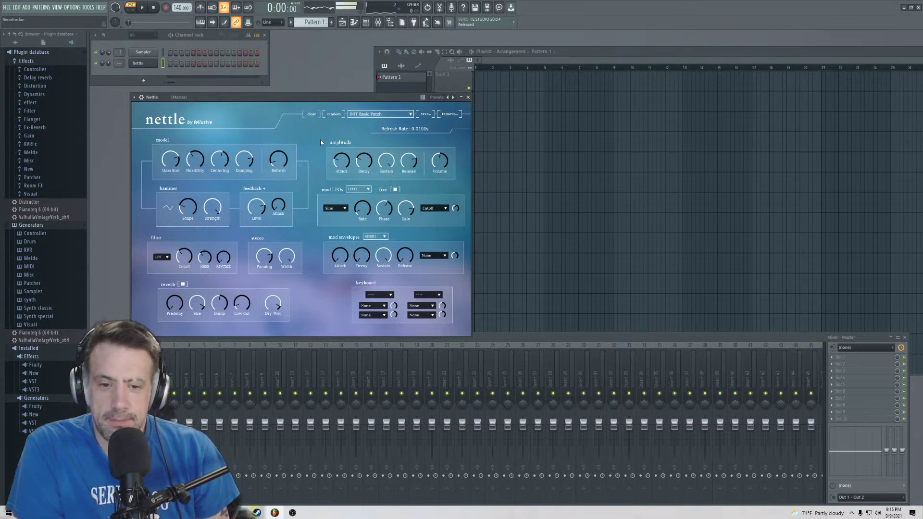
- Load the PD Era preset in Nettle to audition it
left_click(144, 358)
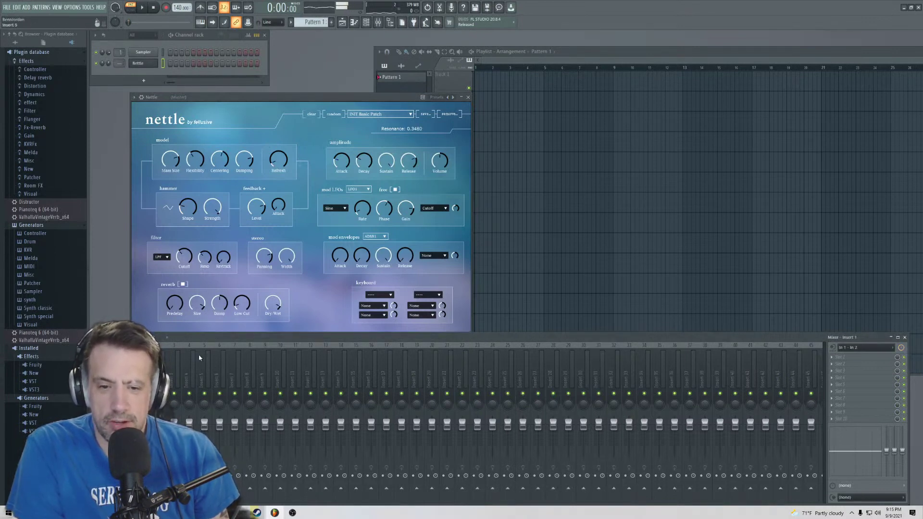
left_click(339, 281)
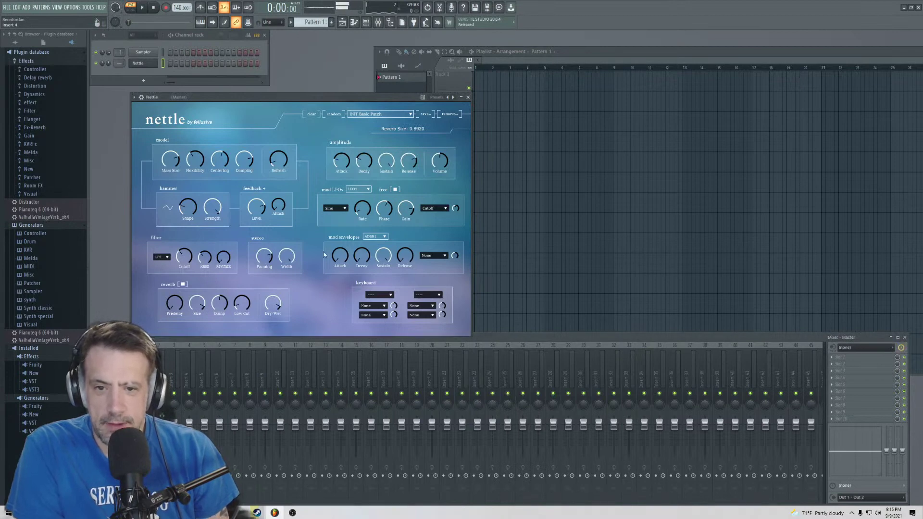
left_click(358, 114)
left_click(370, 154)
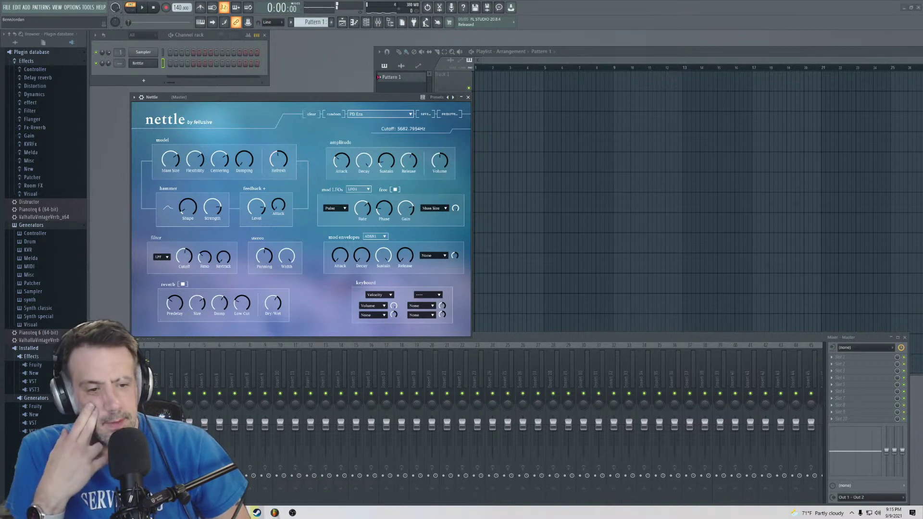
- Delete the Nettle channel from the channel rack
right_click(141, 64)
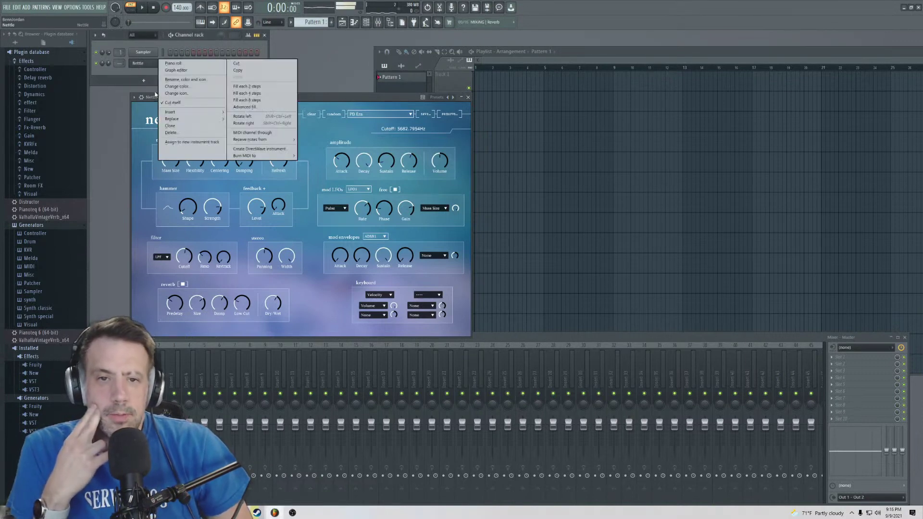
left_click(171, 132)
left_click(499, 283)
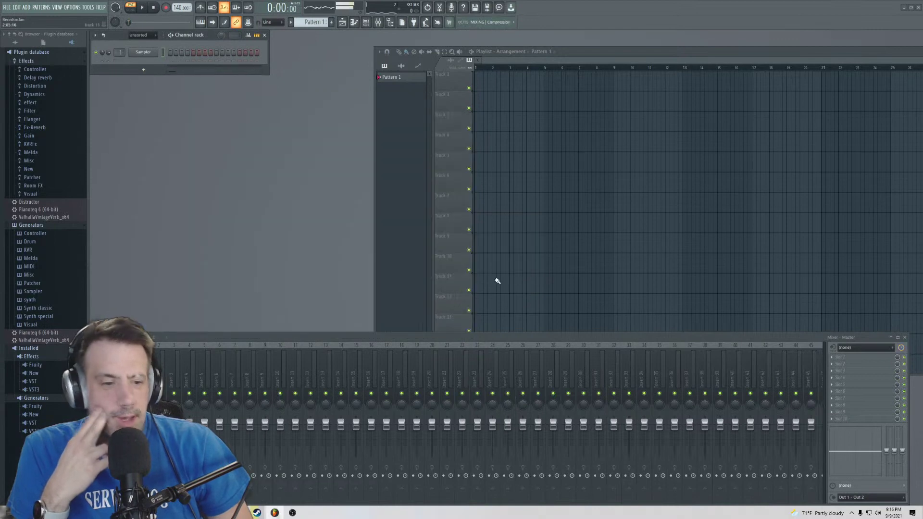
- Add a Solina2K instrument channel and select its Pizzicato N preset
left_click(143, 69)
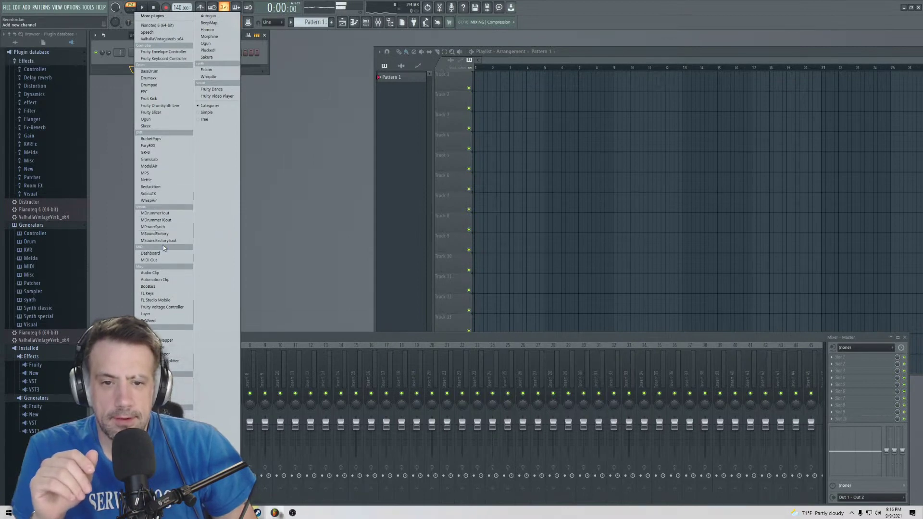
left_click(159, 194)
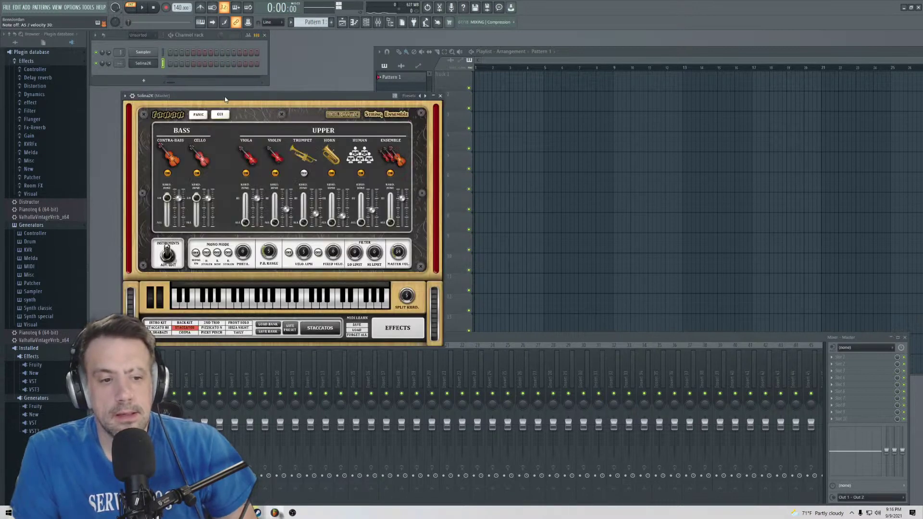
left_click_drag(226, 100, 307, 83)
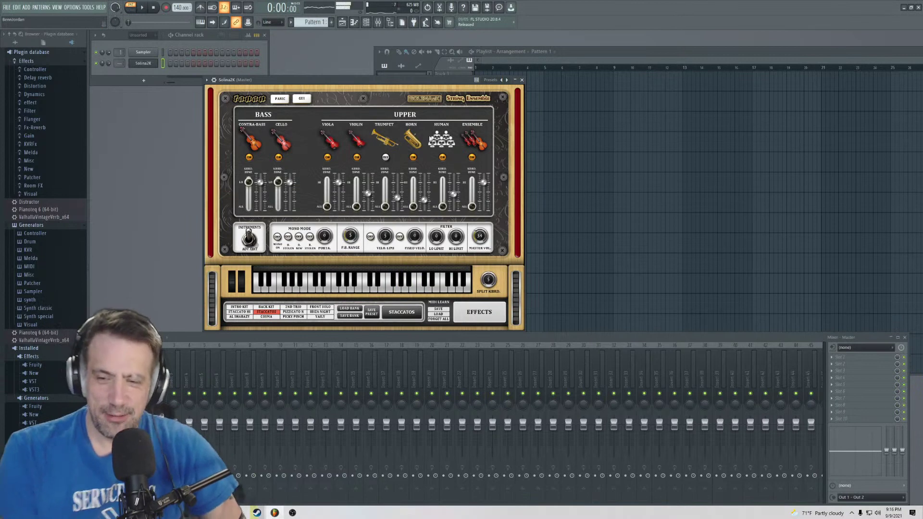
left_click(292, 311)
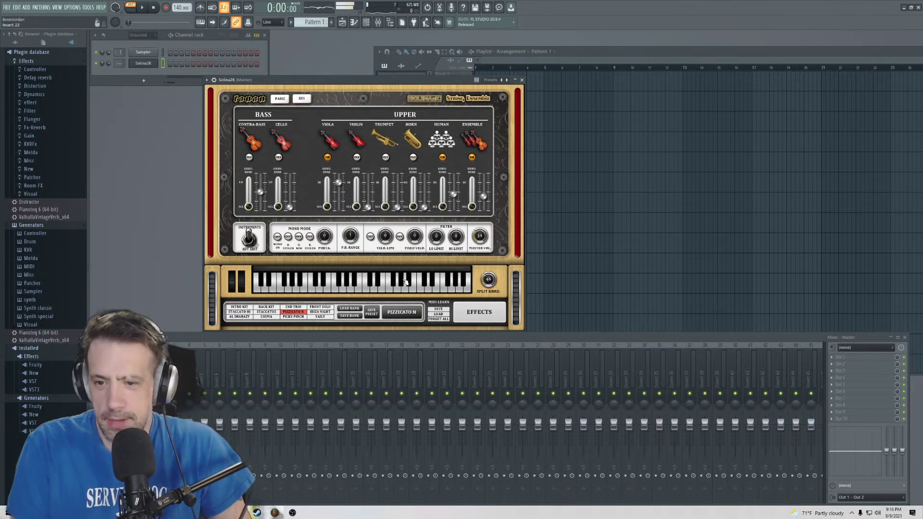
- Clone the Solina2K channel and delete both the clone and the original
right_click(149, 63)
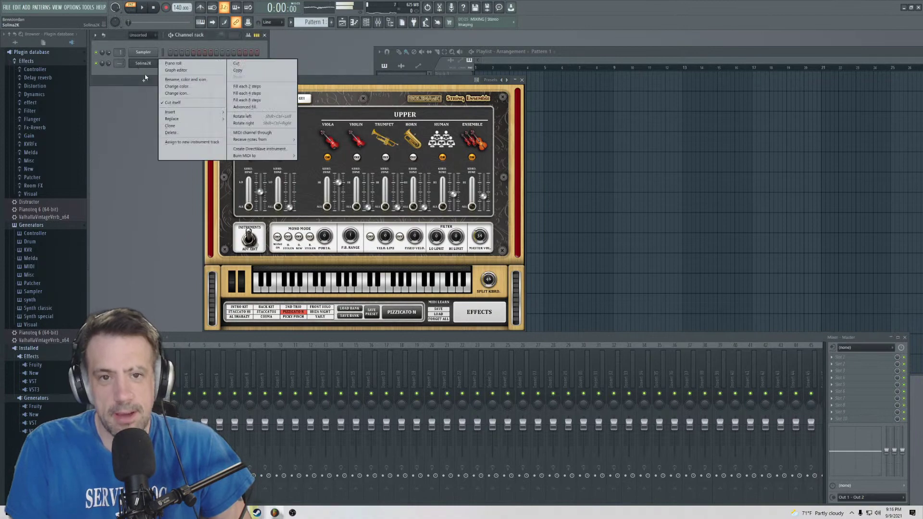
left_click(170, 126)
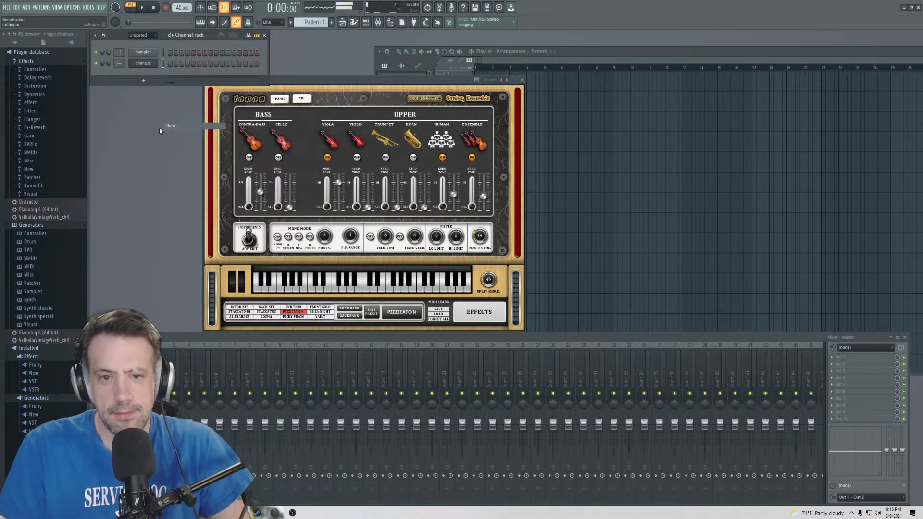
right_click(143, 74)
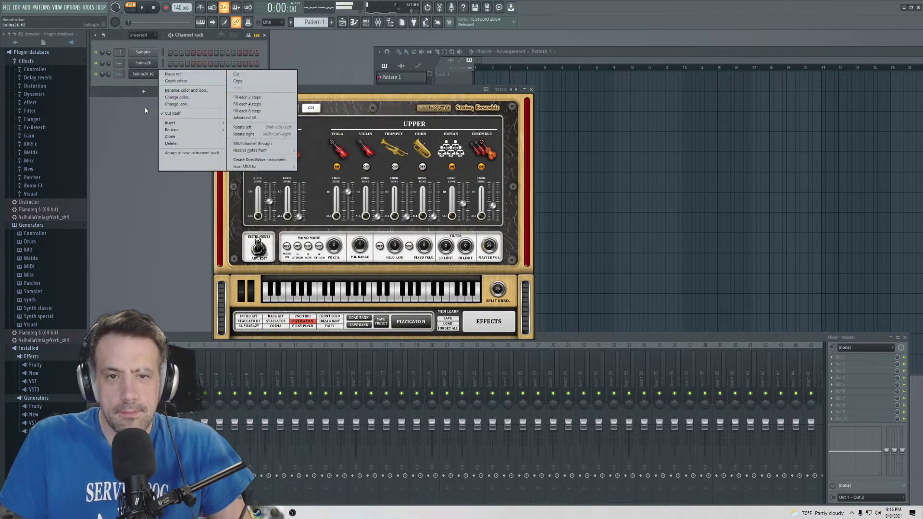
left_click(170, 143)
key("Return")
right_click(143, 63)
left_click(171, 142)
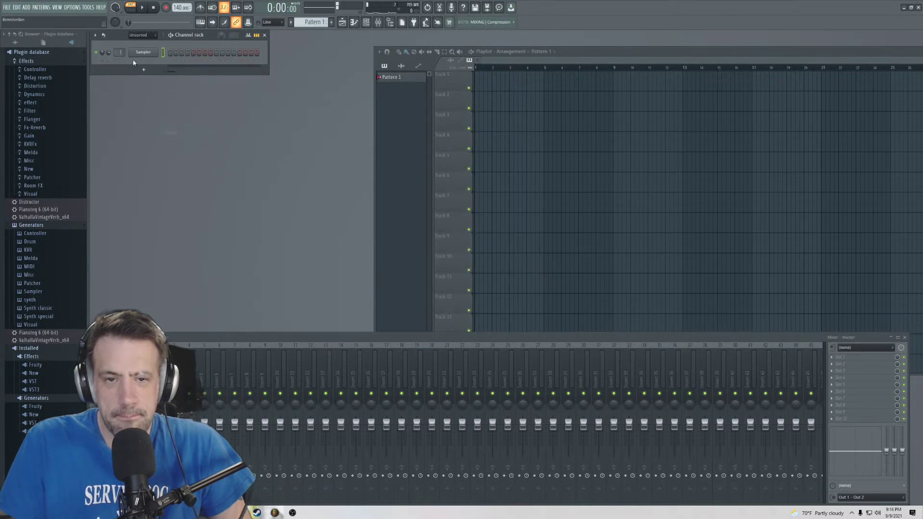
- Add a GR-8 instrument channel and load its User Init preset
left_click(143, 80)
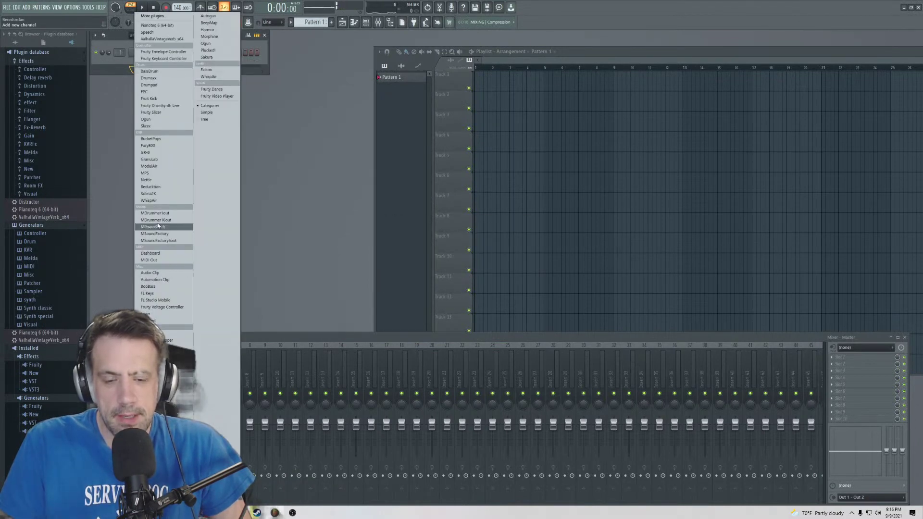
left_click(159, 152)
left_click(299, 139)
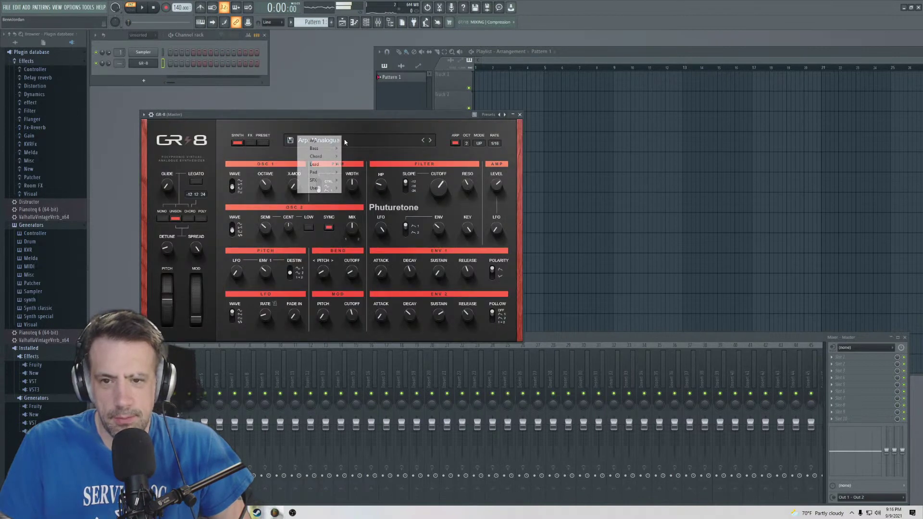
mouse_move(321, 189)
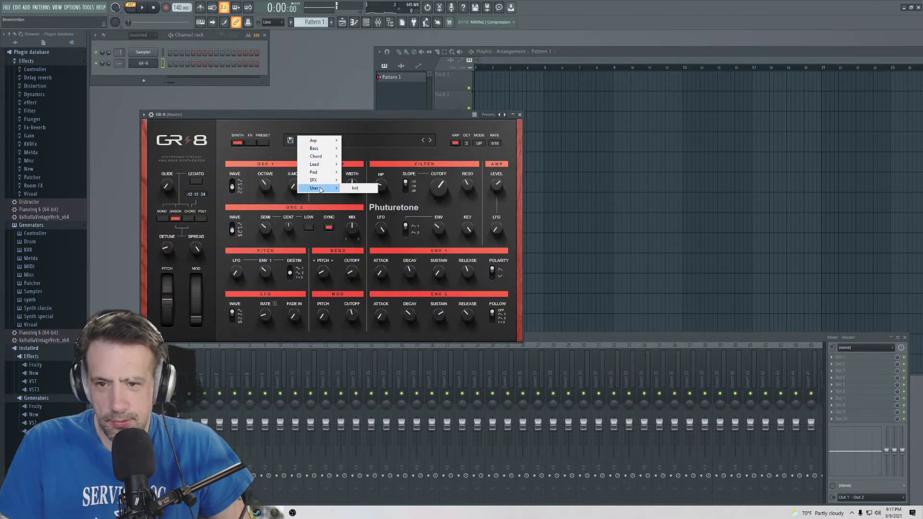
left_click(321, 189)
left_click_drag(321, 114, 319, 86)
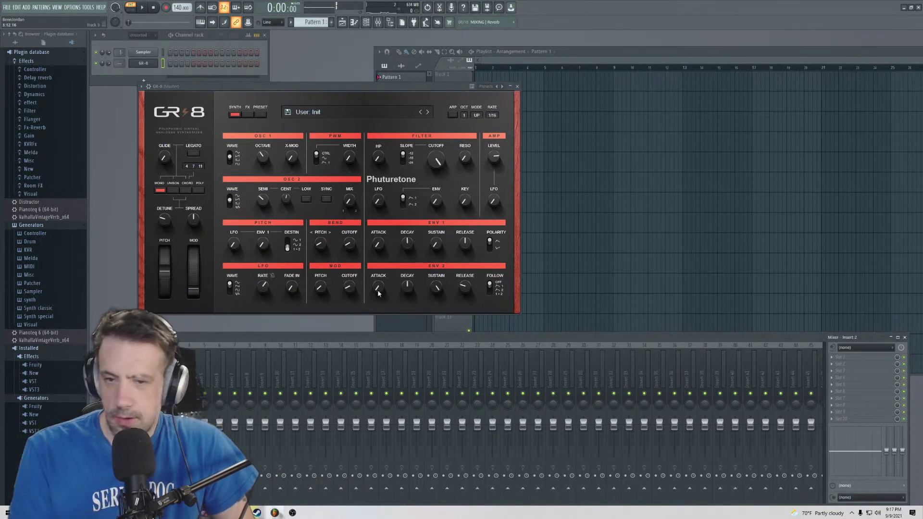
- Add the FSA FourHead effect to the third slot of the selected mixer insert and route GR-8 to that insert
left_click(832, 371)
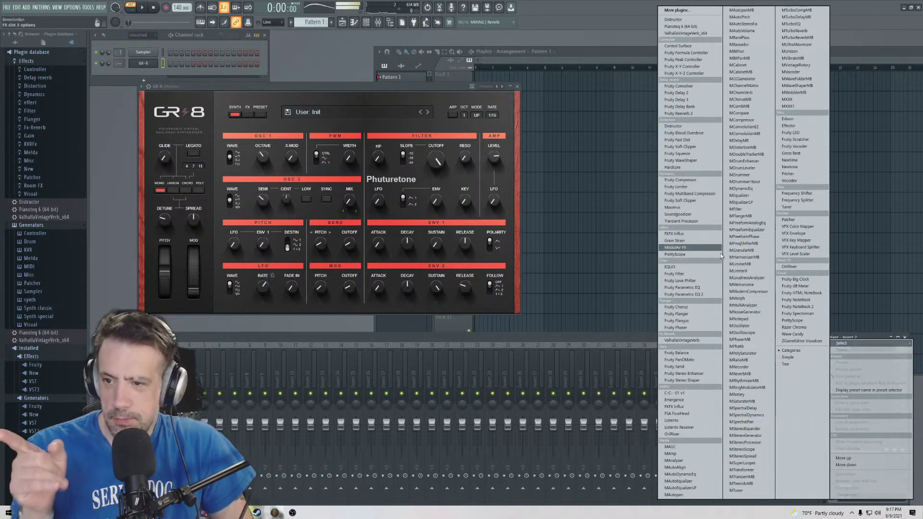
left_click(715, 415)
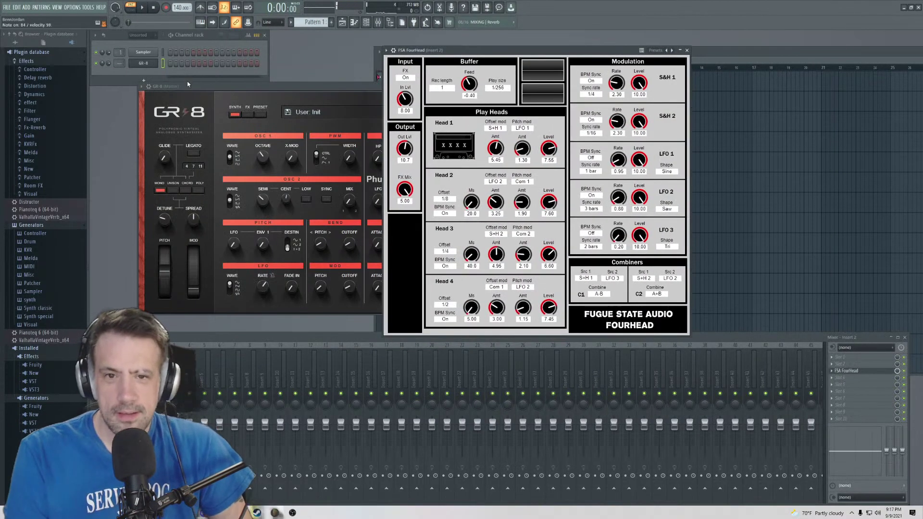
left_click(188, 85)
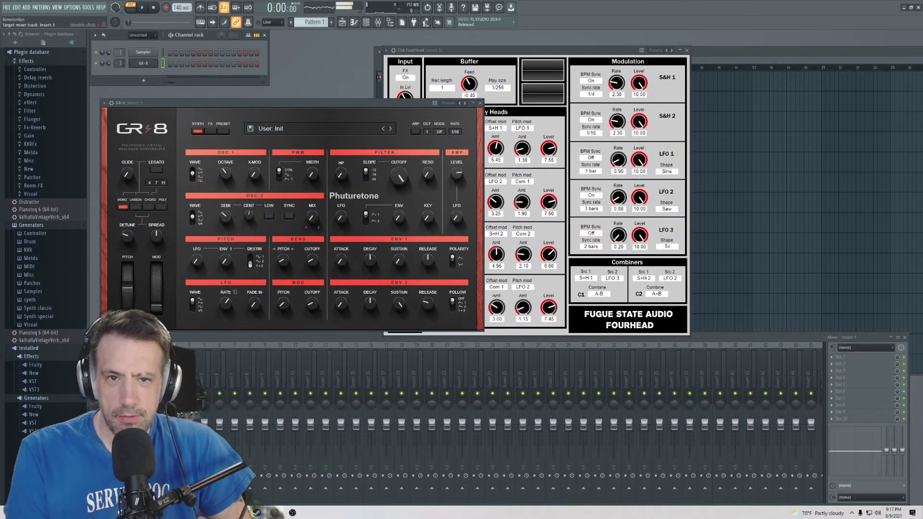
scroll(120, 63, "up", 1)
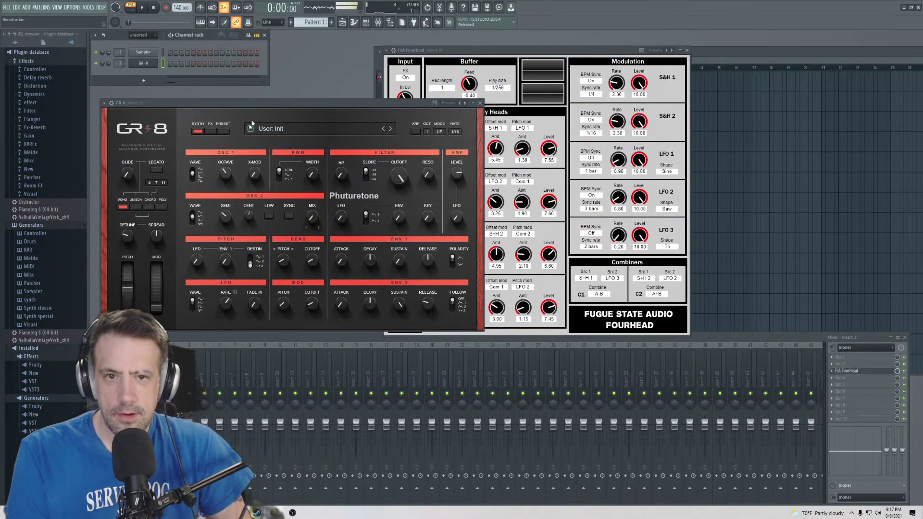
- Arrange the GR-8 and FourHead windows side by side
left_click_drag(260, 103, 251, 93)
left_click(464, 55)
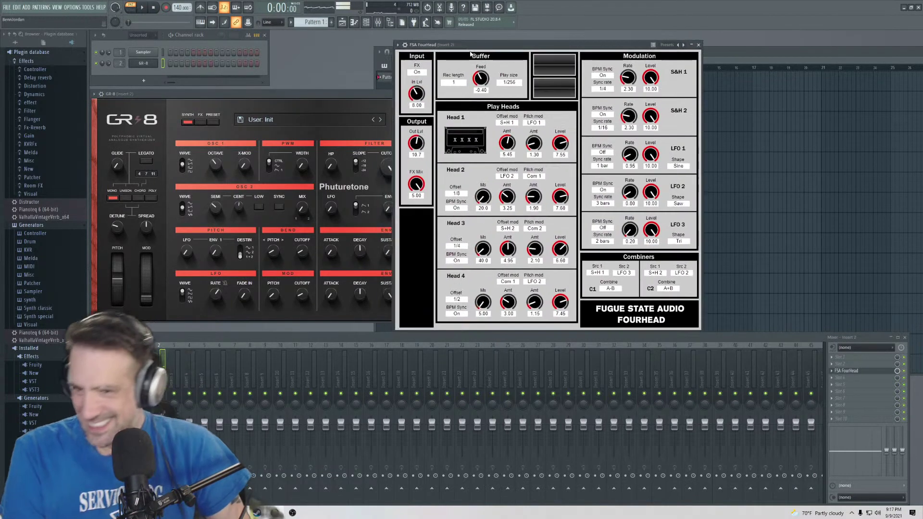
left_click_drag(471, 54, 546, 59)
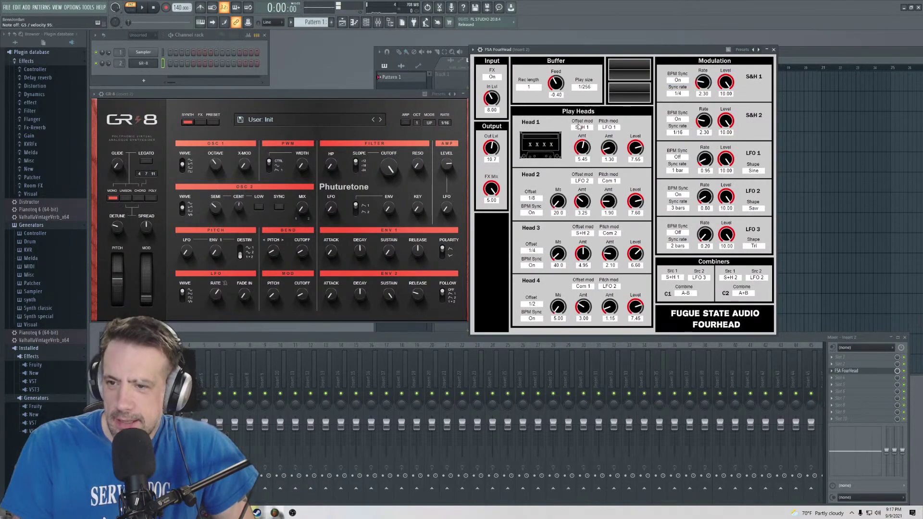
- Set FourHead's buffer play size to 1 and the Head 2 offset to 1/64
left_click(585, 88)
left_click(582, 88)
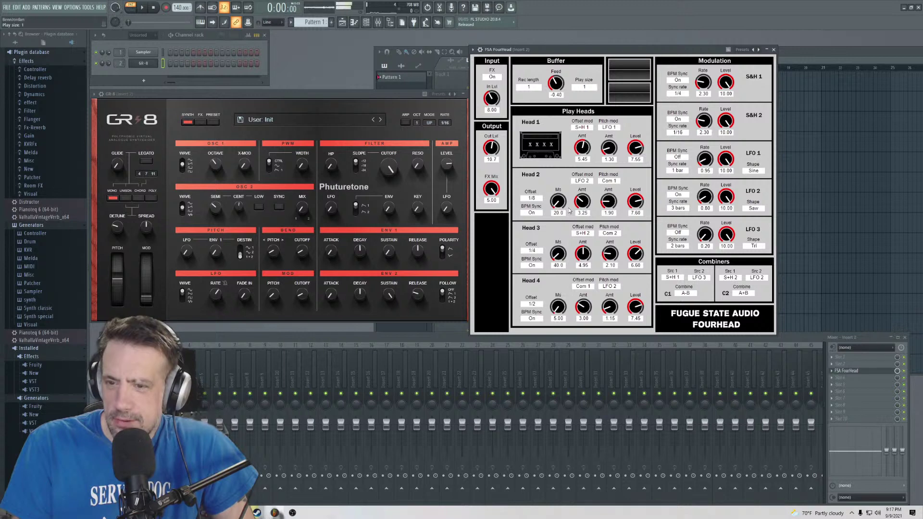
left_click(532, 199)
left_click(531, 210)
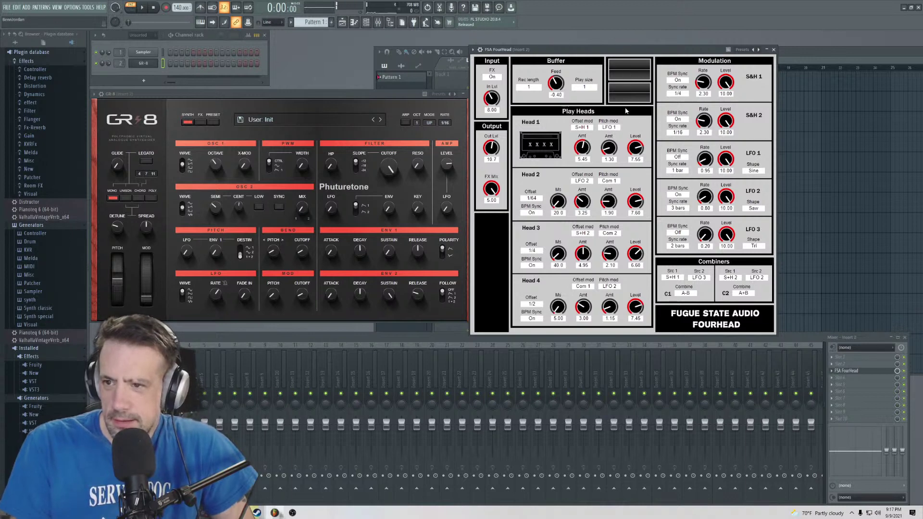
left_click(678, 170)
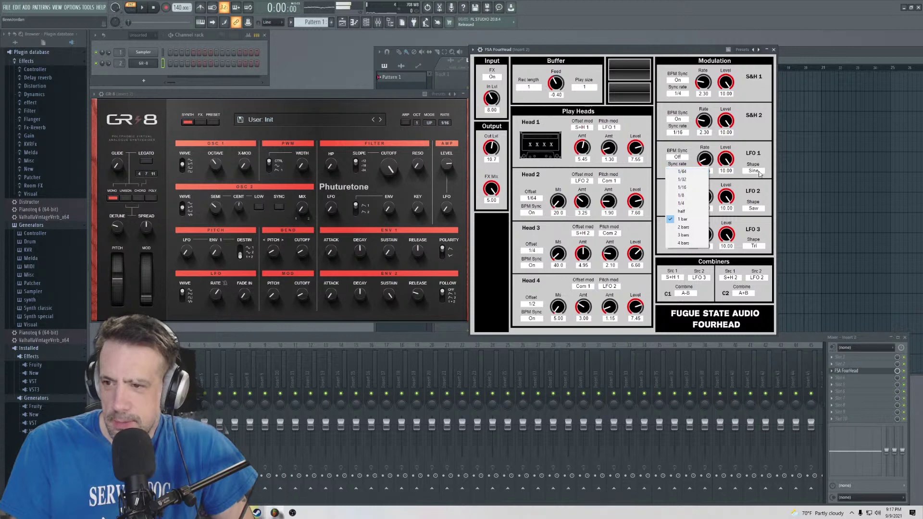
left_click(753, 148)
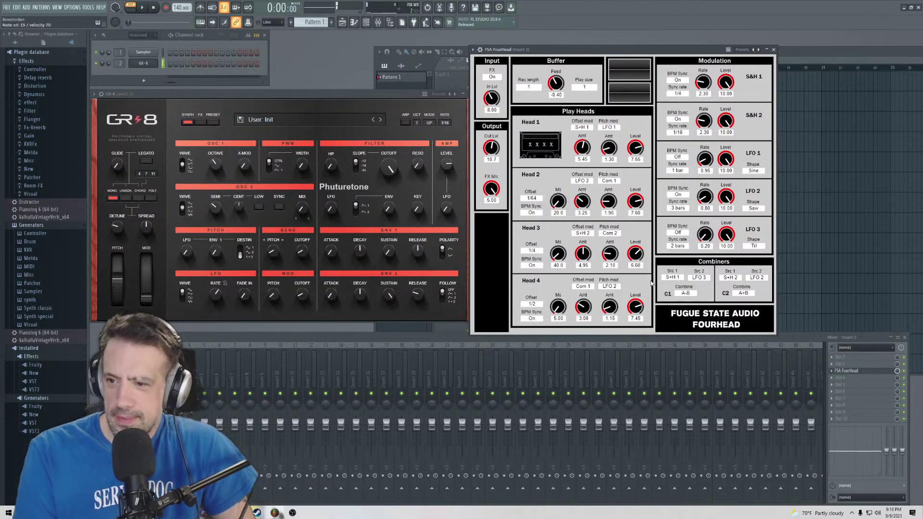
- Replace FSA FourHead with the Emergence effect in the third slot of the mixer insert
left_click(670, 272)
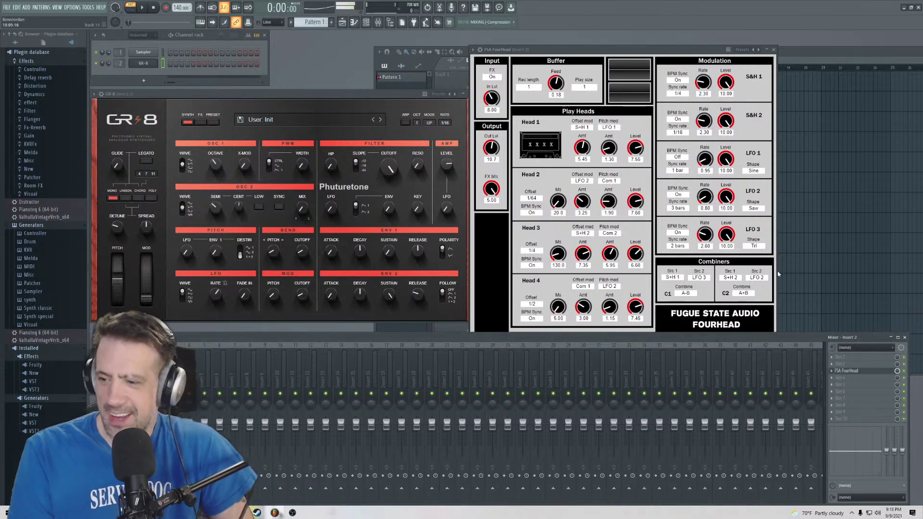
left_click(835, 374)
mouse_move(842, 347)
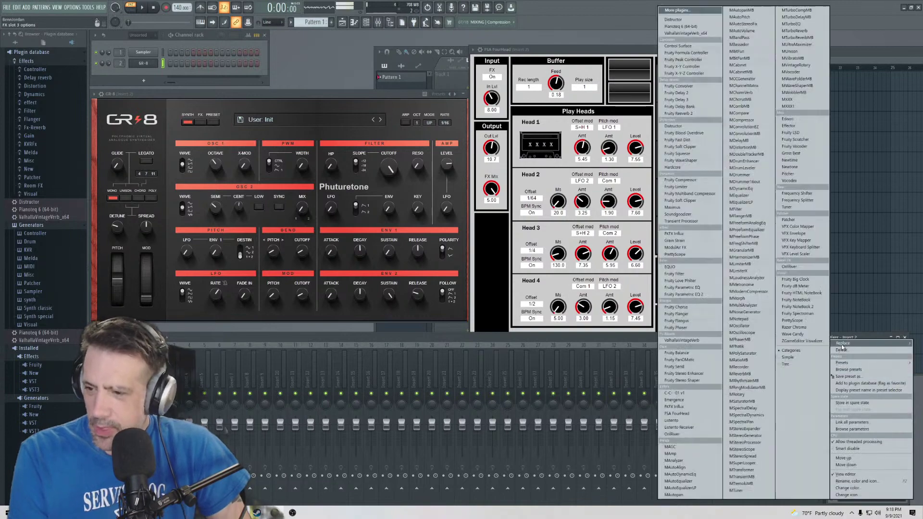
left_click(864, 338)
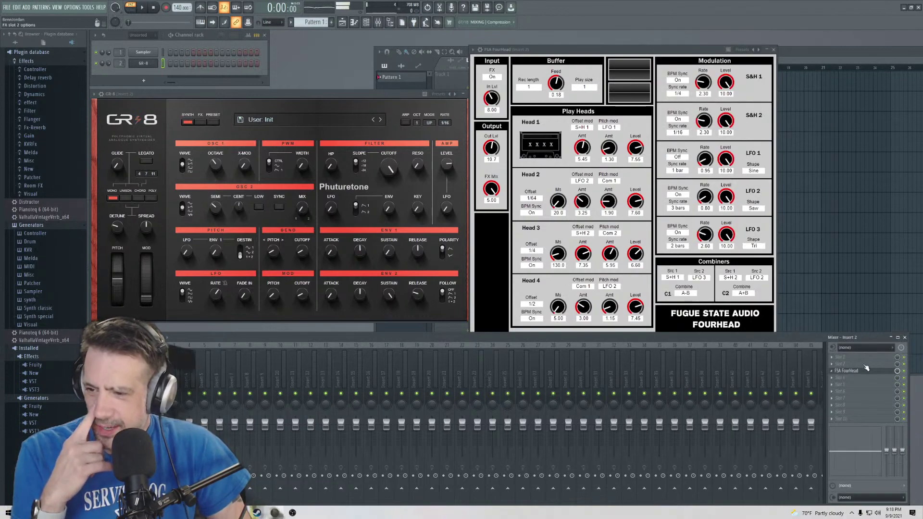
left_click(858, 371)
left_click(842, 371)
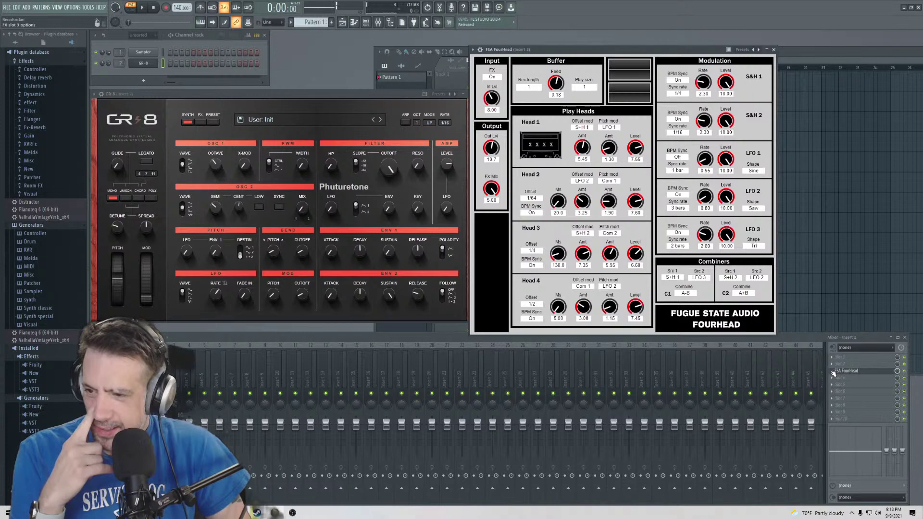
left_click(832, 373)
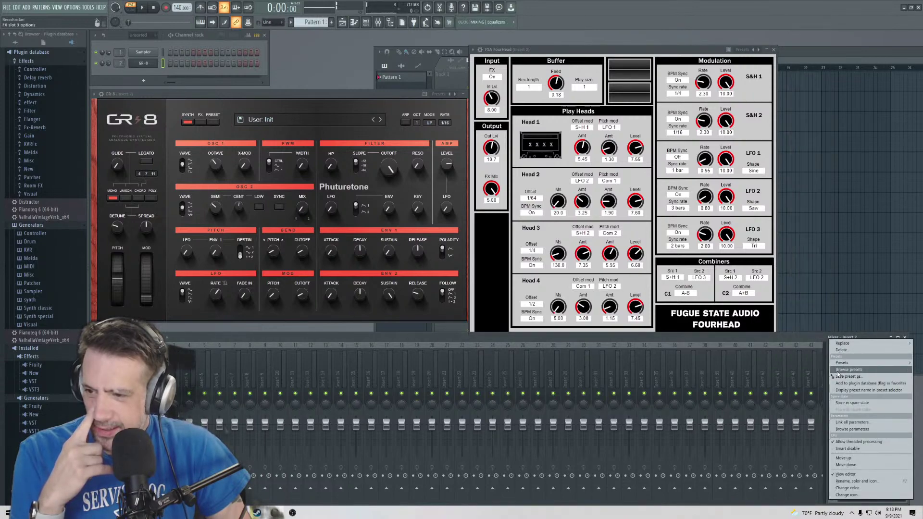
mouse_move(843, 343)
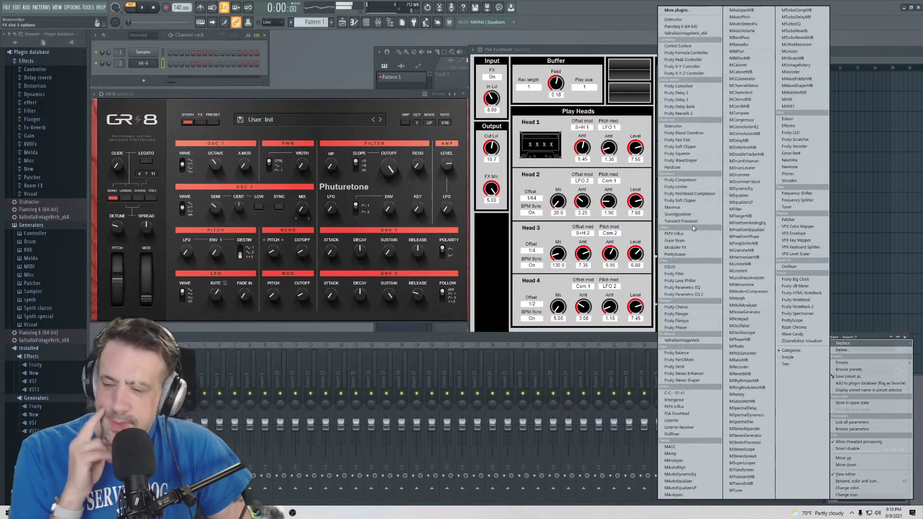
left_click(701, 399)
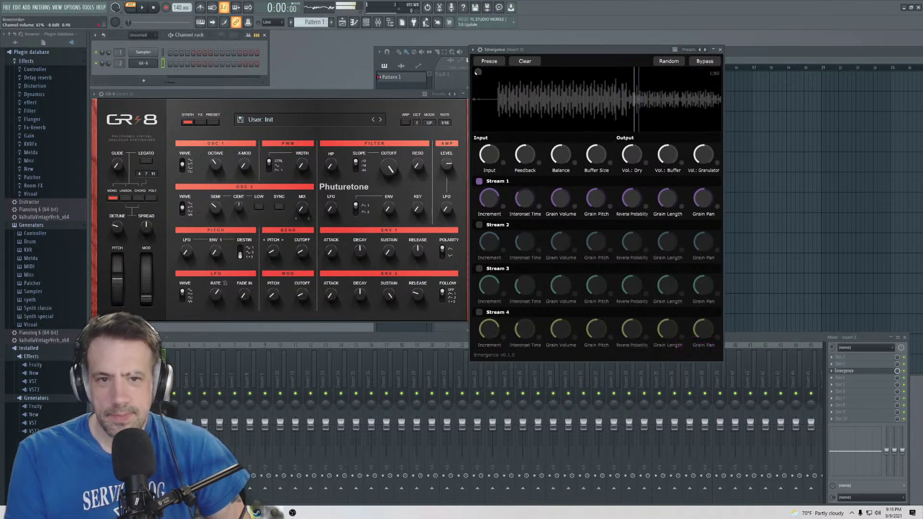
- Load the Pad: Bells preset in GR-8
left_click(288, 120)
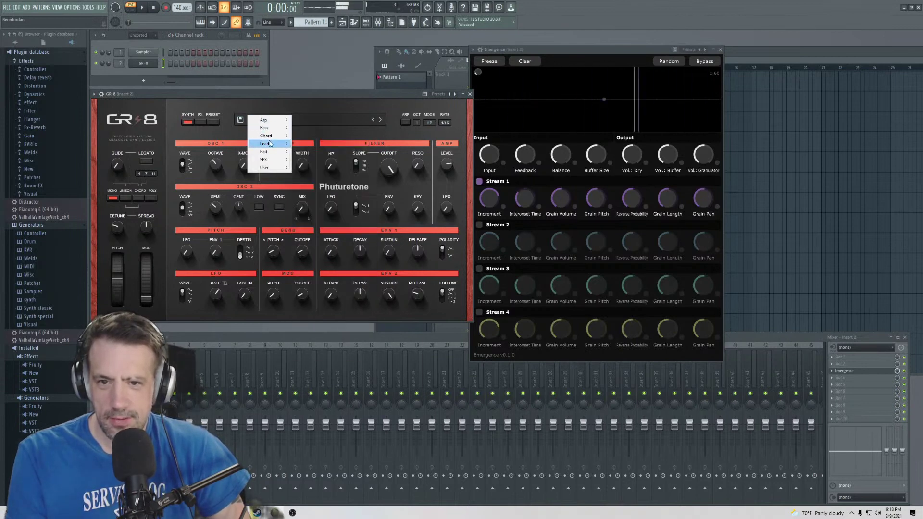
mouse_move(269, 153)
left_click(308, 152)
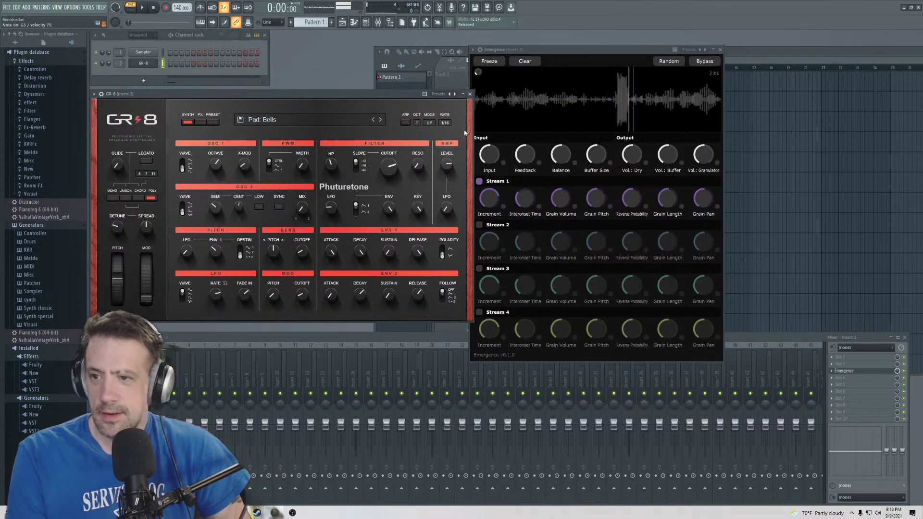
- Enable Emergence's Stream 2, raise its grain volume, reverse probability and length, set its pitch to about 12 semitones, and lower Stream 1's grain pitch
left_click(479, 225)
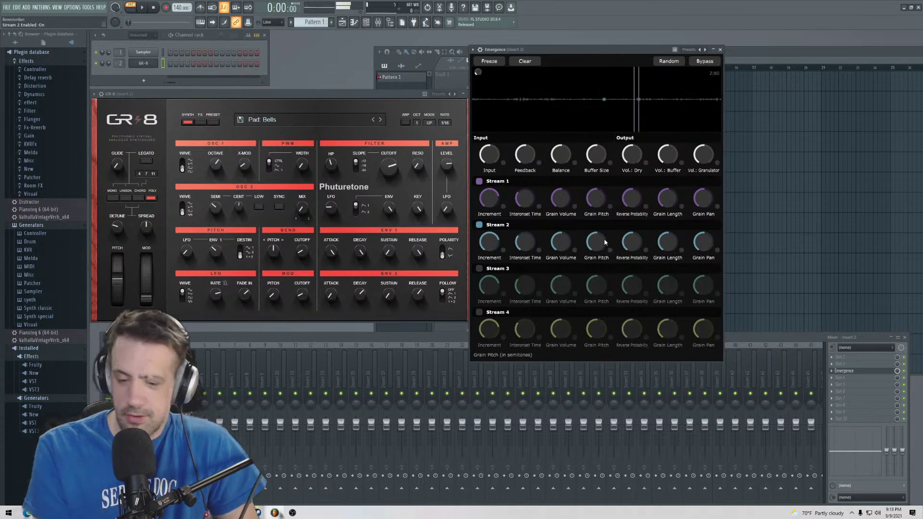
left_click_drag(560, 242, 557, 206)
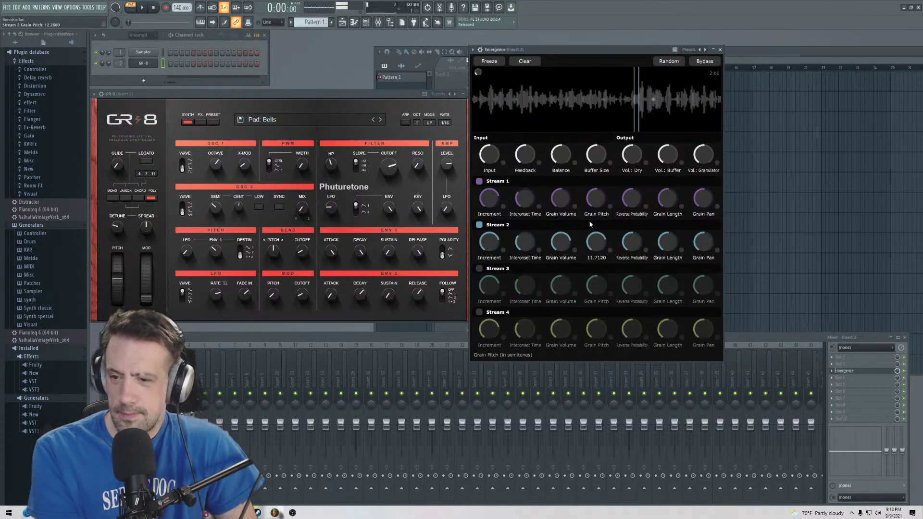
left_click_drag(622, 248, 632, 254)
left_click_drag(625, 214, 625, 213)
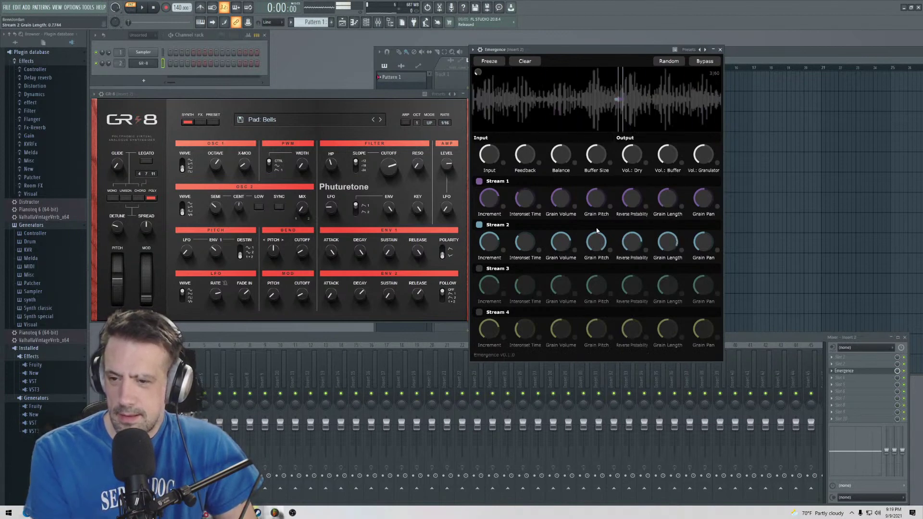
left_click_drag(596, 198, 592, 212)
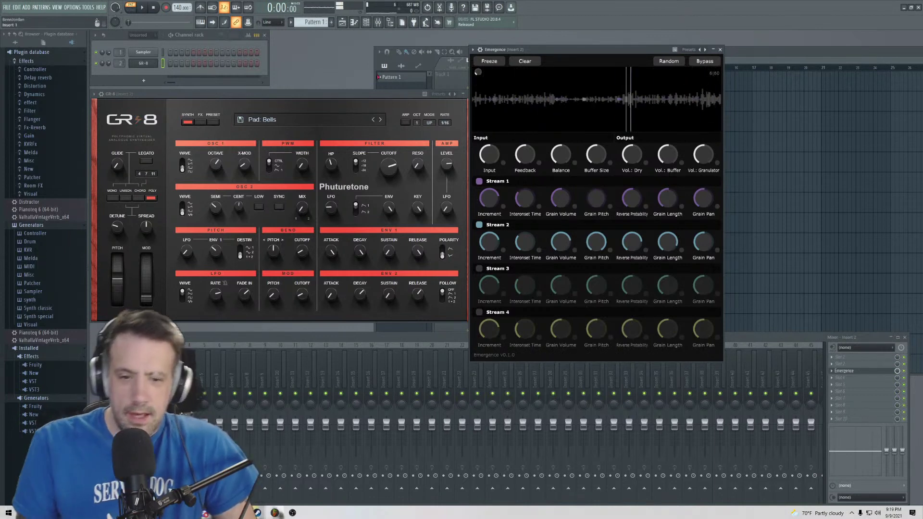
- Try the Pad: Brass preset in GR-8 and switch to SFX: Cave Drop
left_click(144, 393)
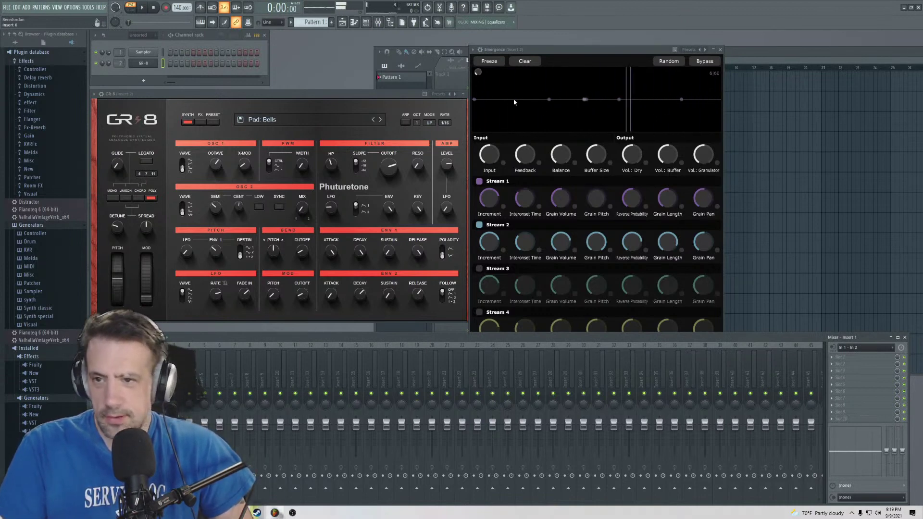
left_click(276, 122)
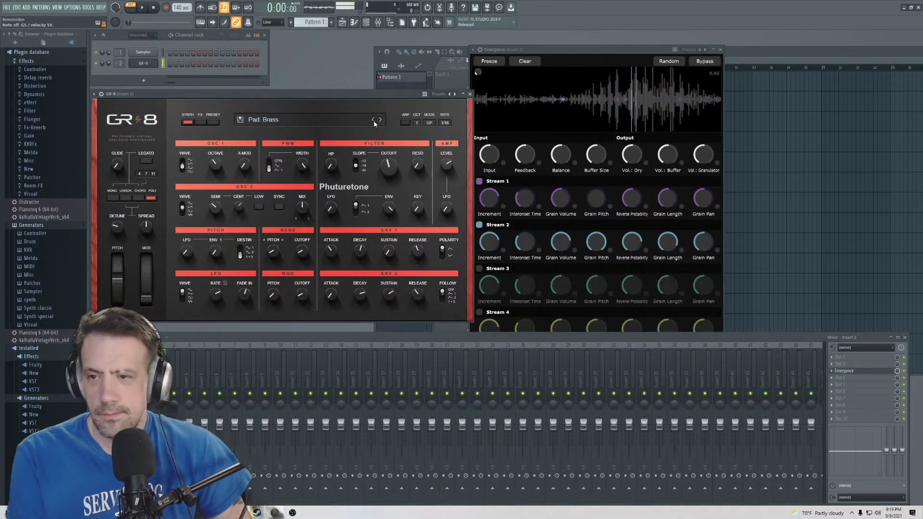
left_click(285, 125)
mouse_move(265, 160)
left_click(311, 159)
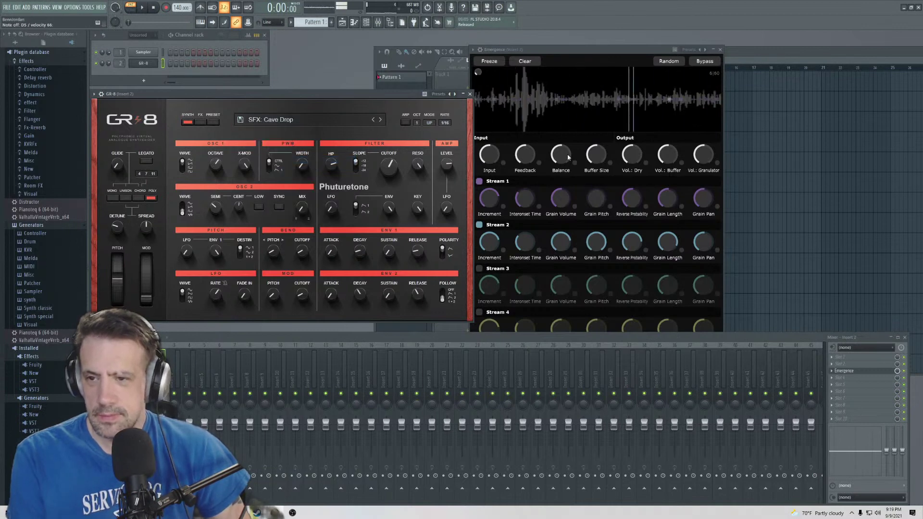
- Enable Emergence's Stream 3, raise its grain volume to about 11.85 dB and adjust its grain pitch
left_click(485, 271)
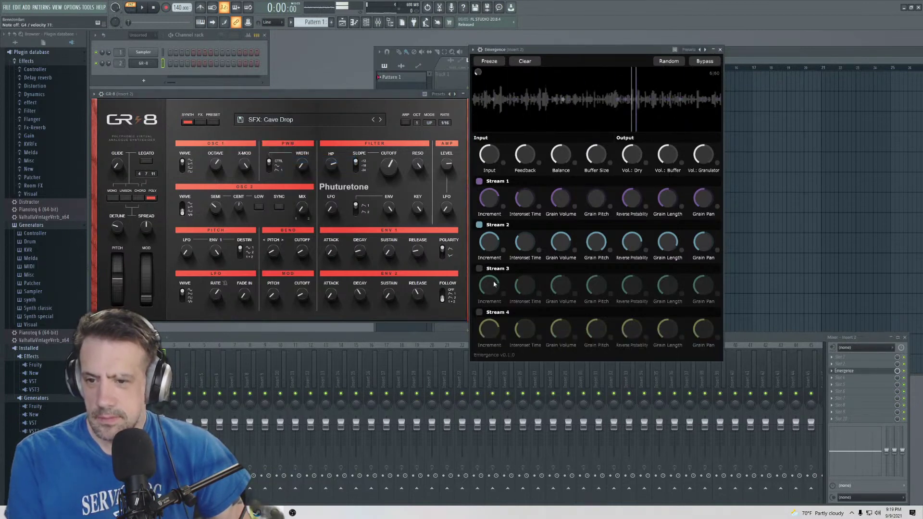
left_click(480, 269)
left_click_drag(561, 285, 565, 260)
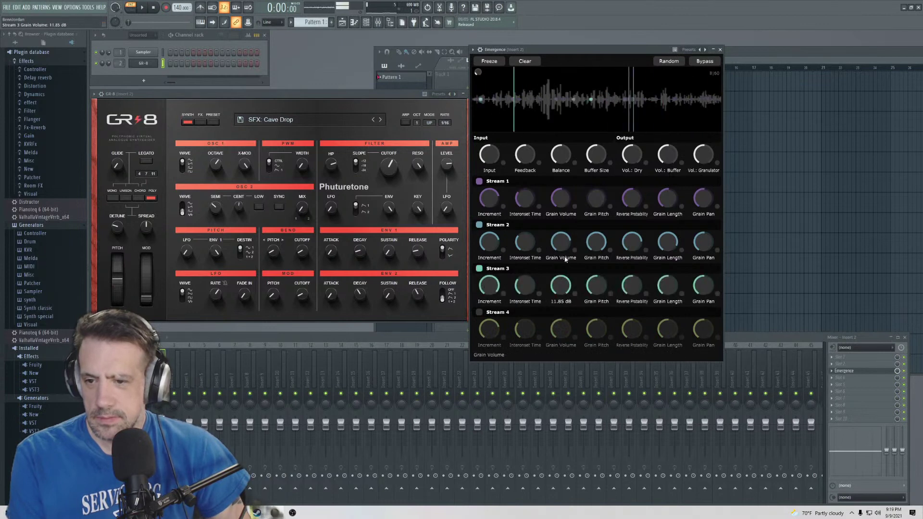
left_click_drag(596, 287, 596, 295)
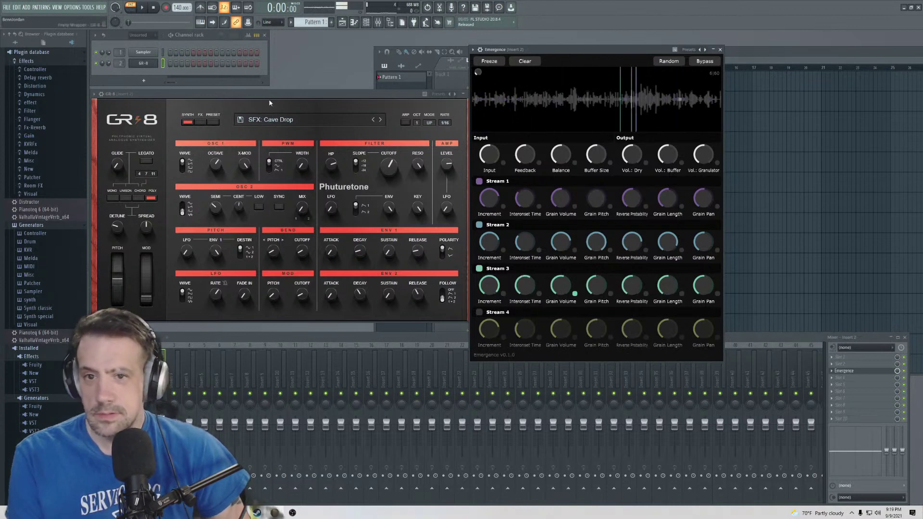
- Switch GR-8 to the SFX: Compudrop [Hold] preset and randomise Emergence's parameters twice
left_click(380, 120)
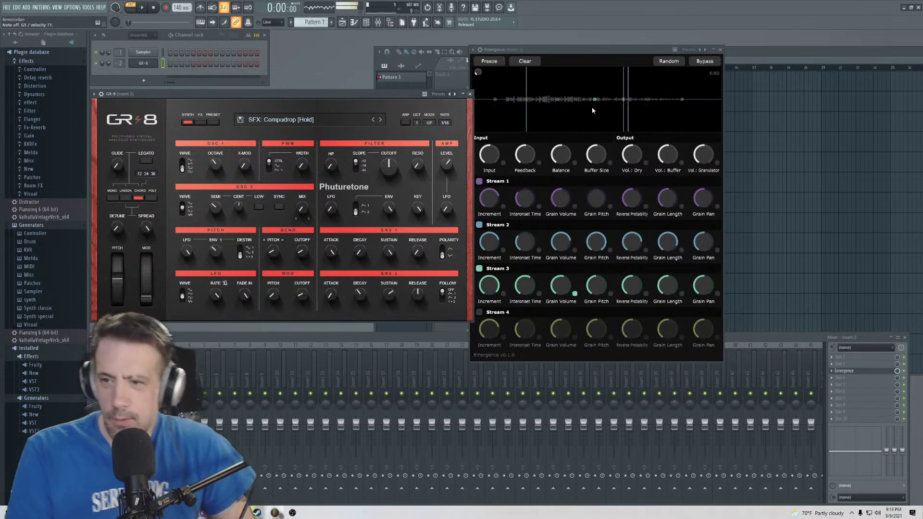
left_click(669, 61)
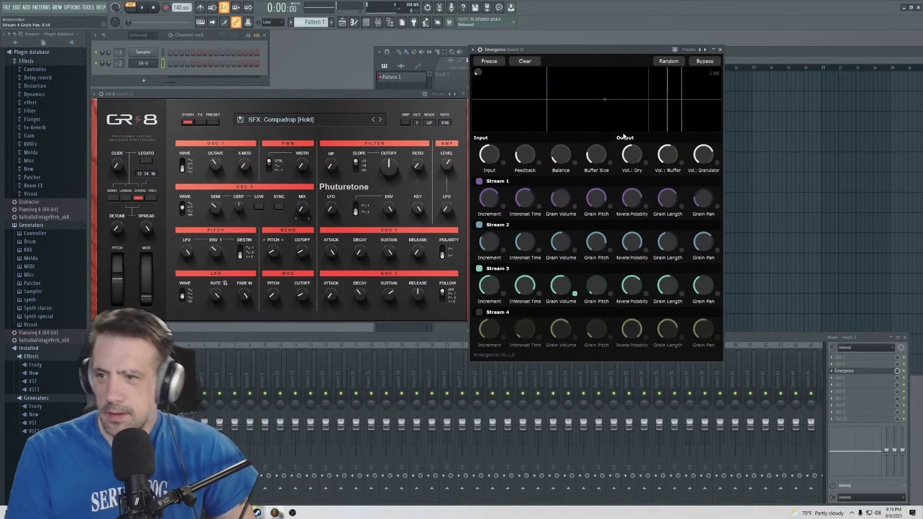
left_click(669, 61)
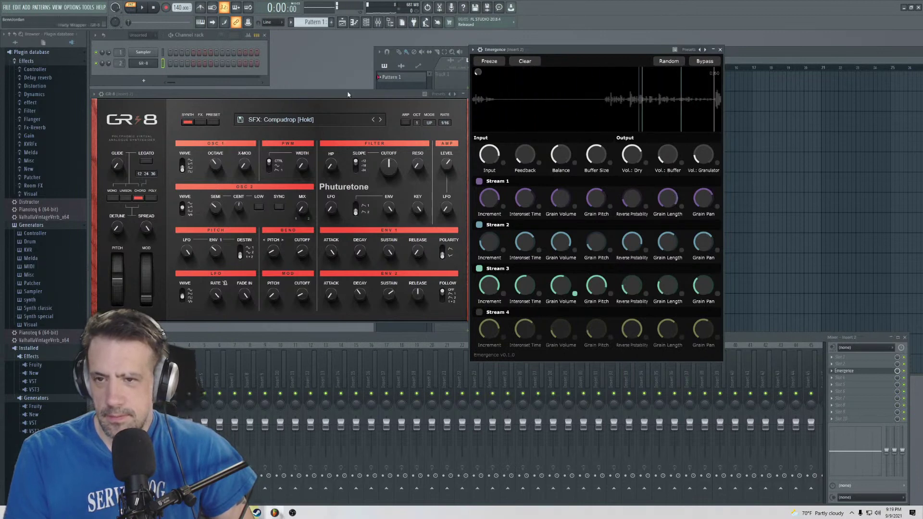
- Freeze Emergence's buffer and raise Stream 3's reverse probability to about 0.54 and its grain pitch to 24 semitones
left_click(493, 61)
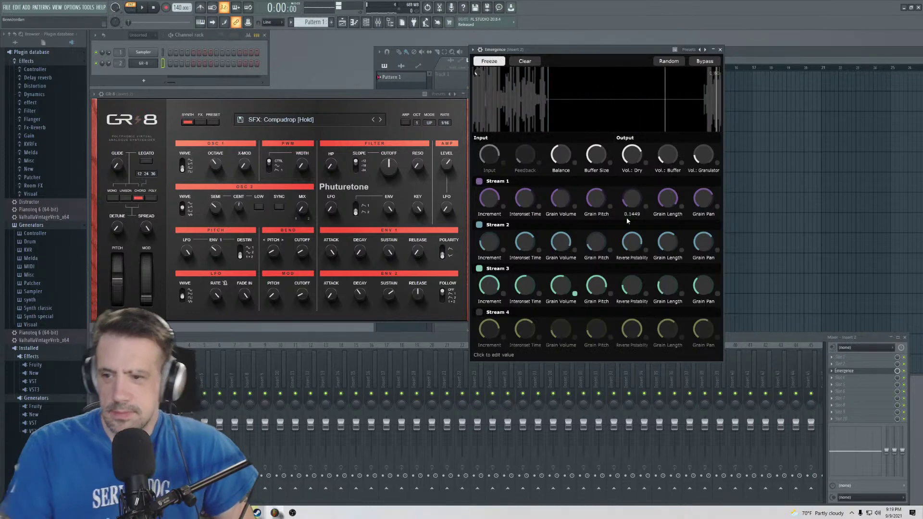
scroll(636, 285, "up", 5)
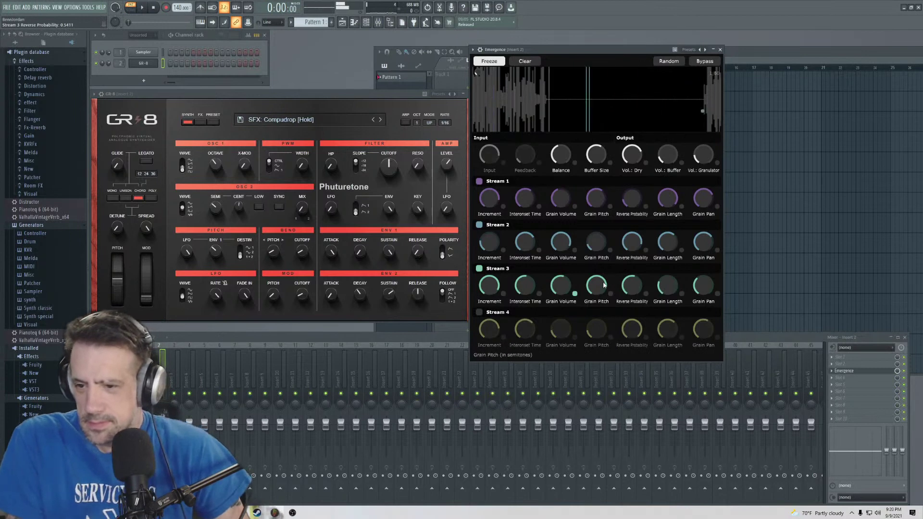
scroll(597, 284, "up", 1)
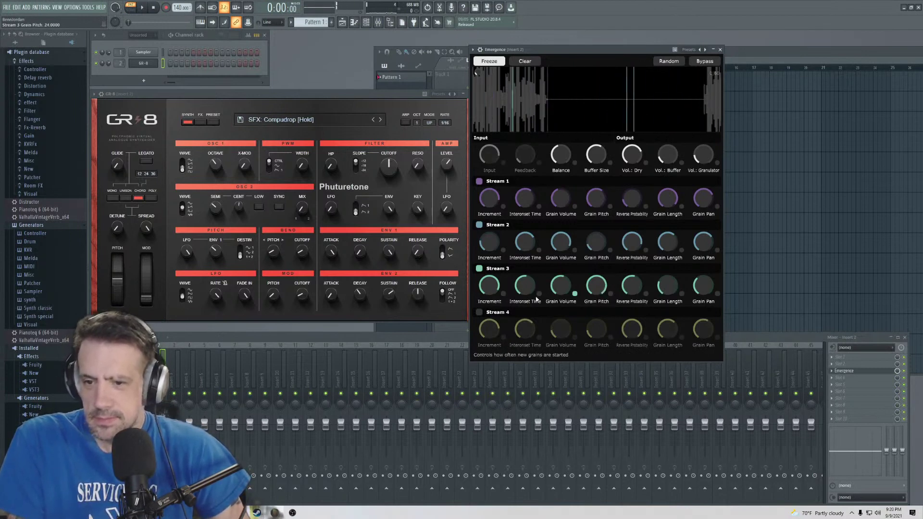
- Enable Emergence's Stream 4 and toggle the buffer freeze off and on to capture new input, leaving it frozen
left_click(481, 314)
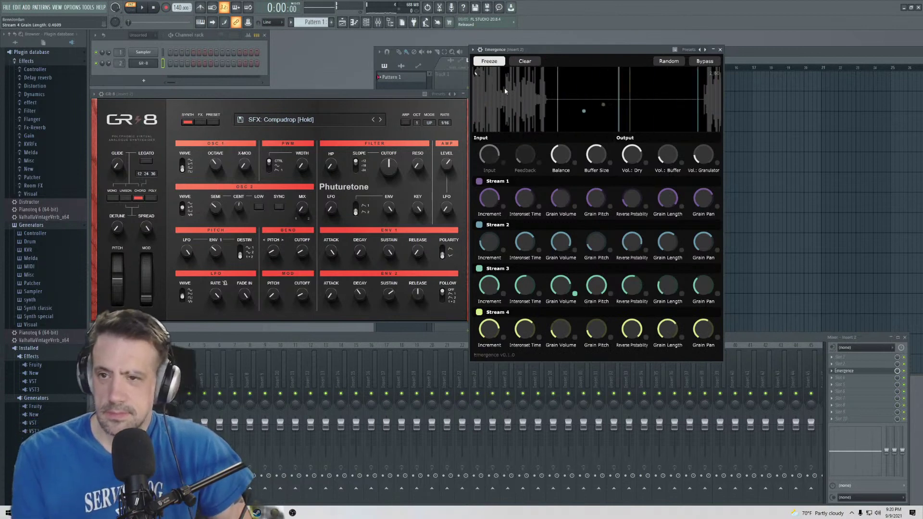
left_click(485, 61)
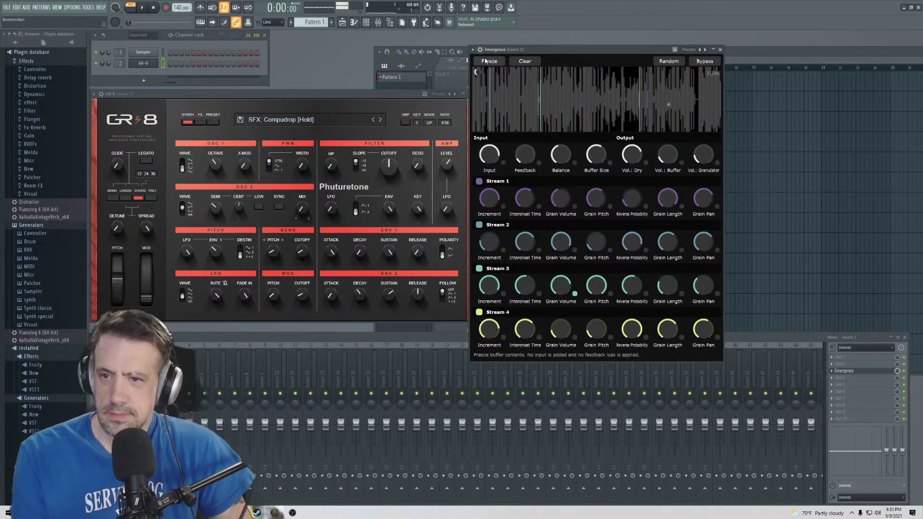
left_click(486, 60)
left_click(487, 60)
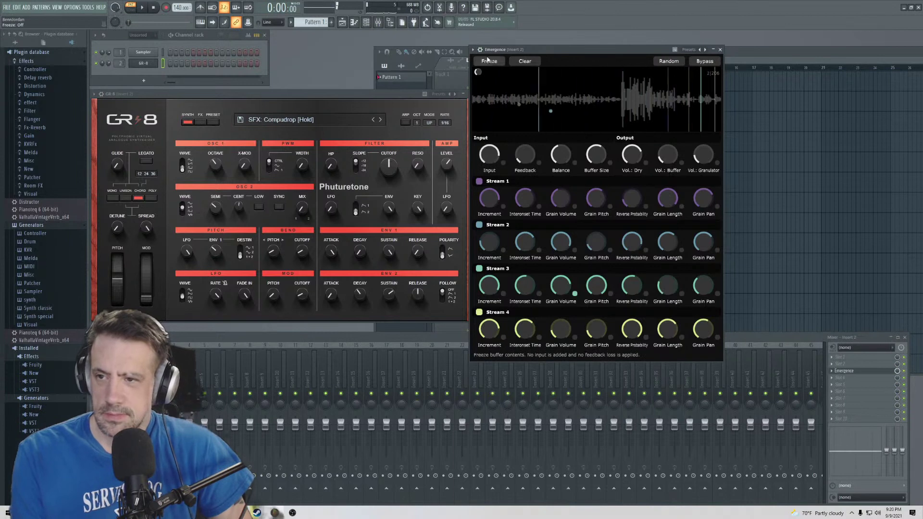
left_click(486, 61)
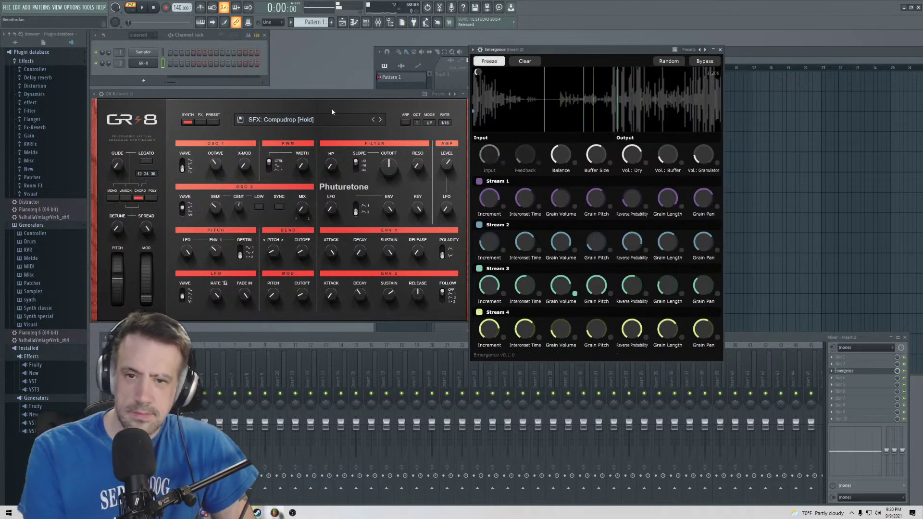
- Browse GR-8's presets and load the Chord: Inner Life preset
left_click(380, 119)
left_click(316, 117)
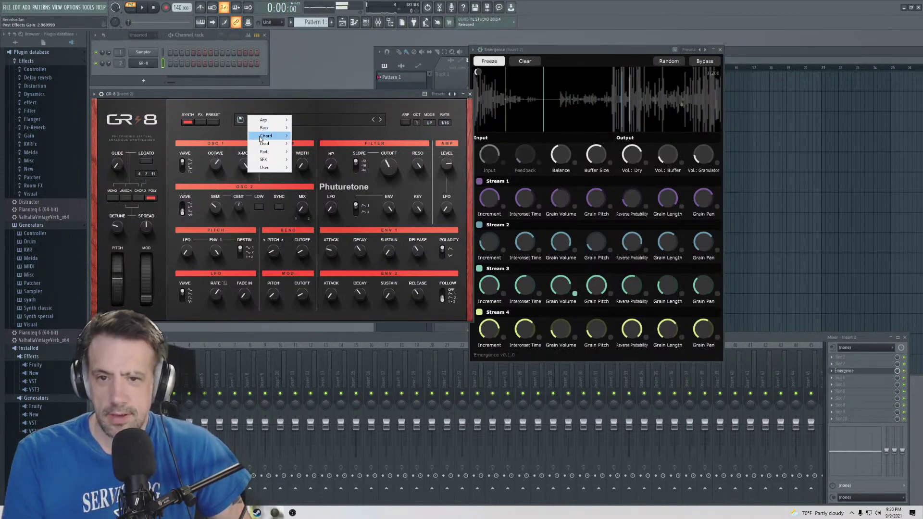
left_click(310, 143)
left_click(279, 122)
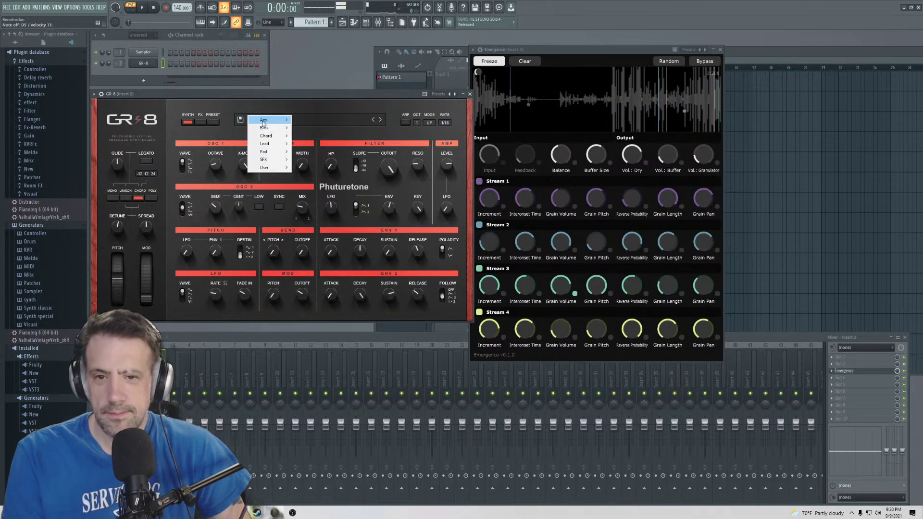
mouse_move(274, 136)
left_click(312, 144)
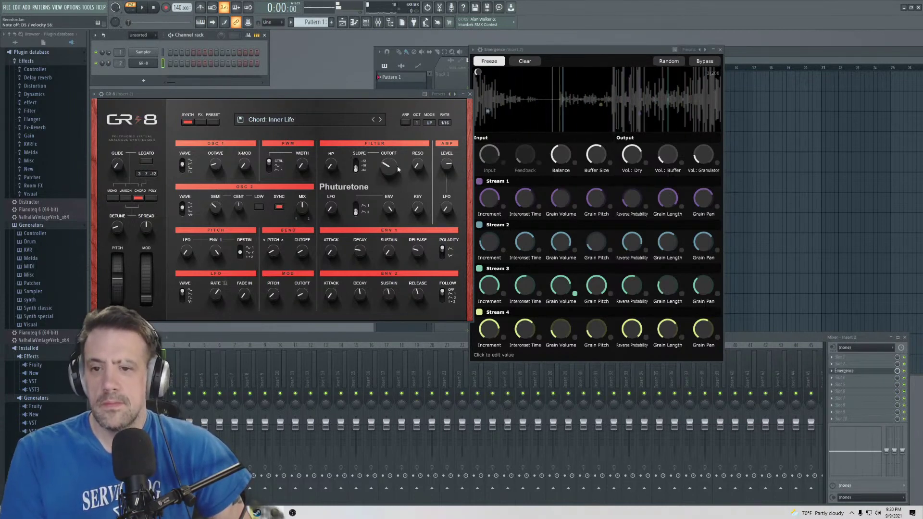
- Unfreeze and refreeze Emergence's buffer, and set its buffer size to 10 ms
left_click(488, 61)
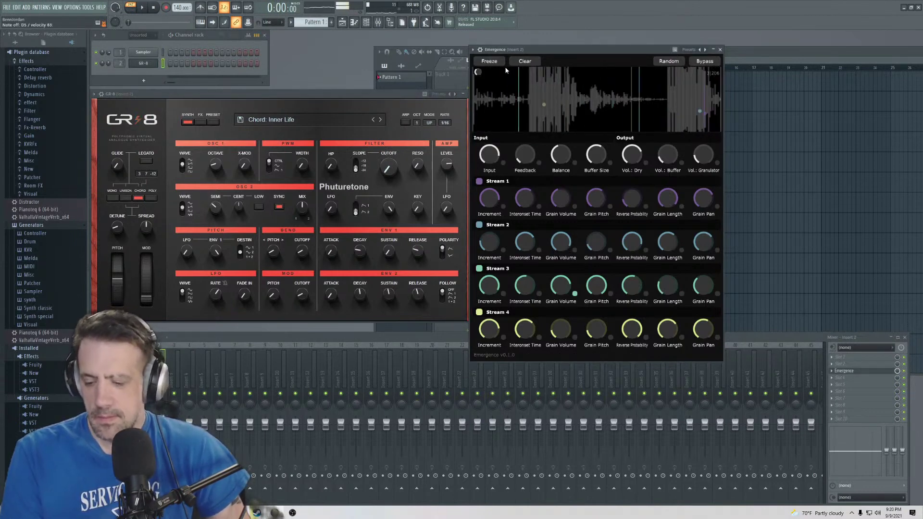
left_click(490, 61)
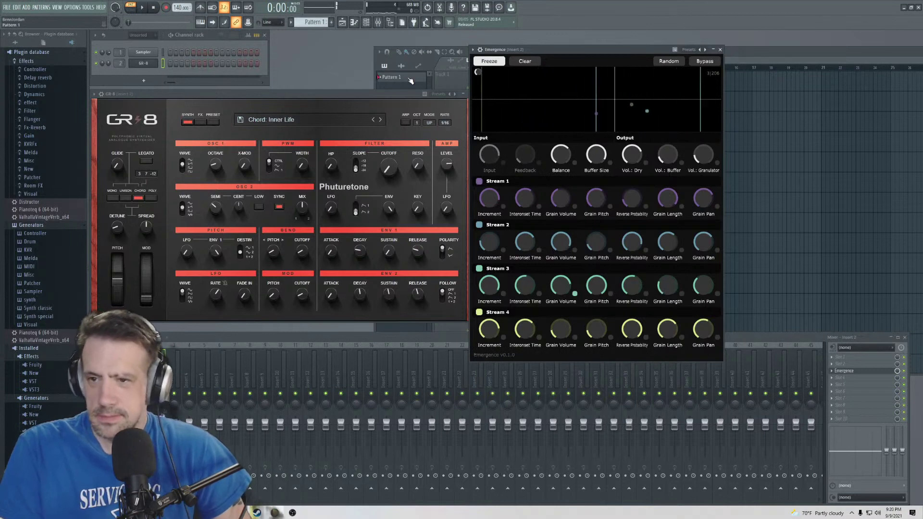
double_click(596, 154)
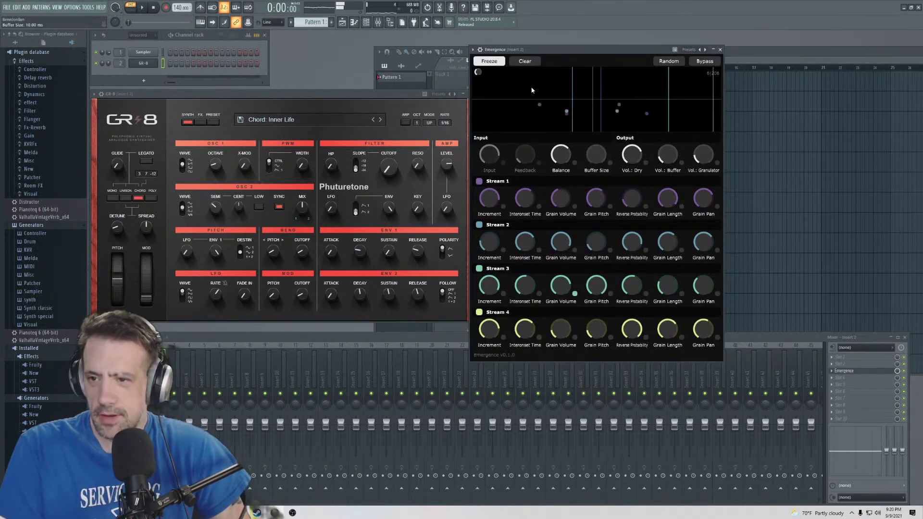
- Unfreeze Emergence's buffer, reset its buffer size to the default, and freeze it again once new input is captured
left_click(488, 61)
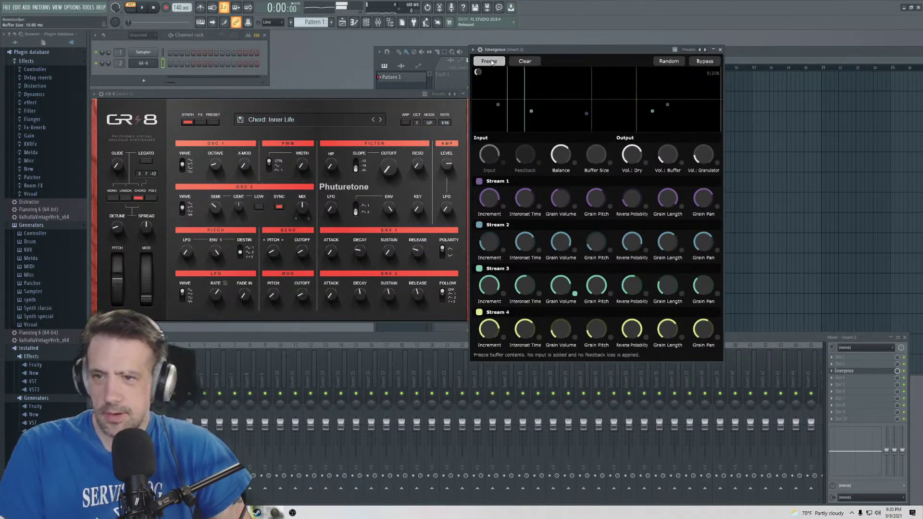
double_click(596, 156)
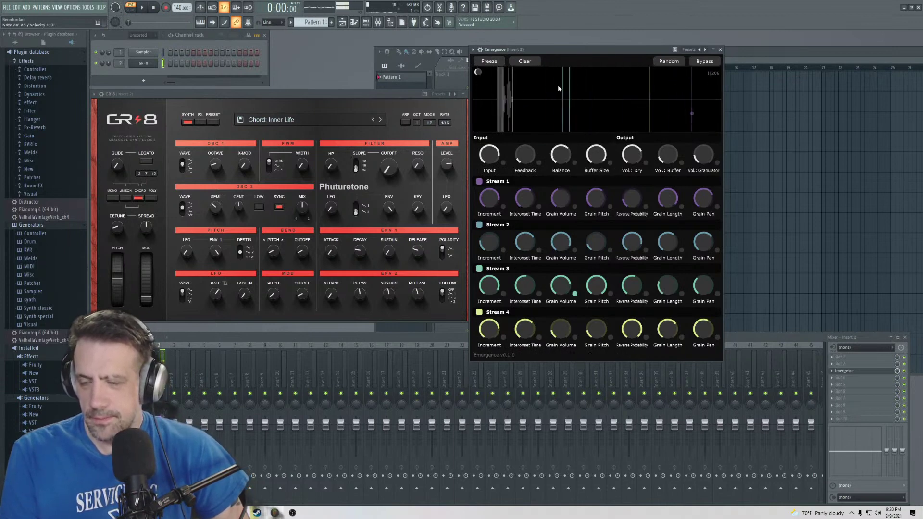
left_click(490, 61)
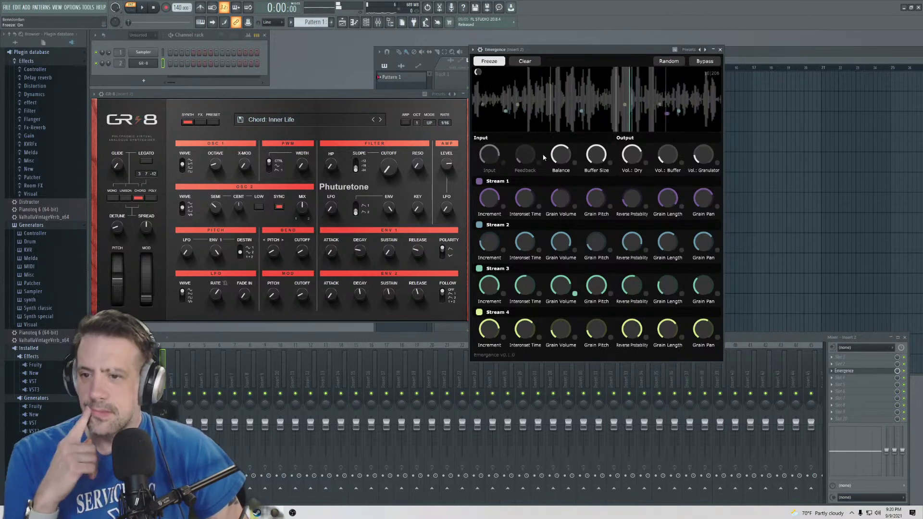
- Set Emergence's dry volume to about -14.6 dB and raise its granulator volume to about 4.79 dB
left_click_drag(632, 155, 617, 195)
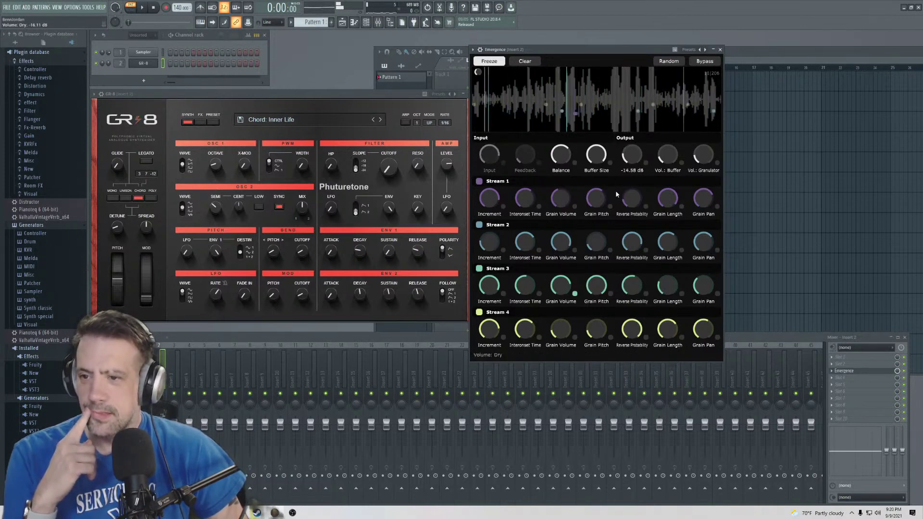
left_click_drag(703, 155, 694, 119)
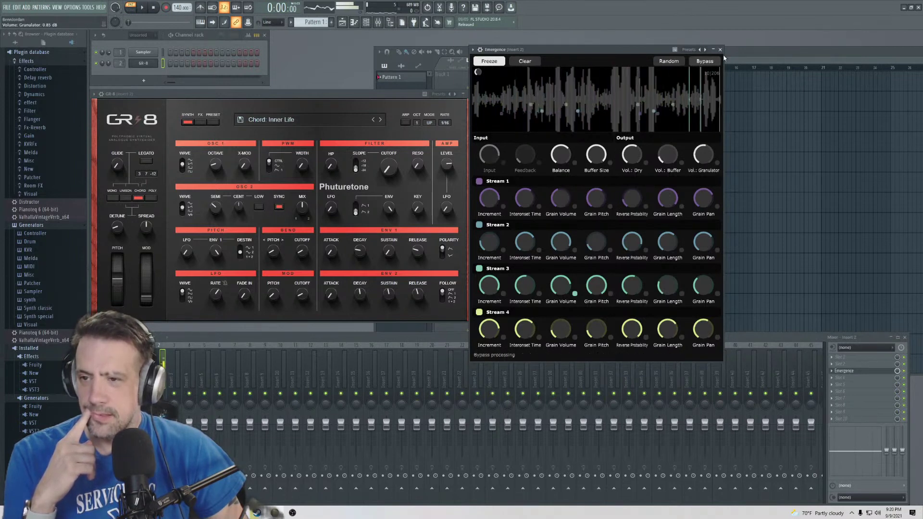
left_click_drag(509, 49, 483, 39)
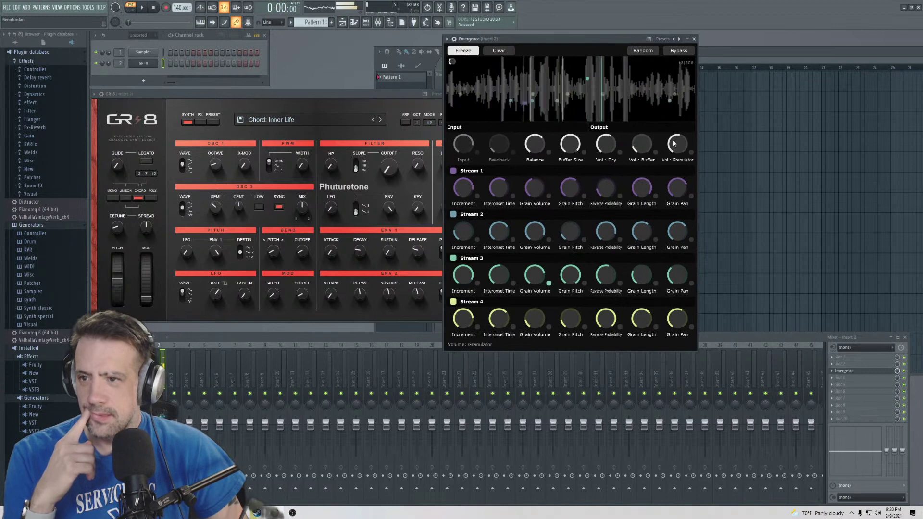
left_click_drag(666, 152, 676, 150)
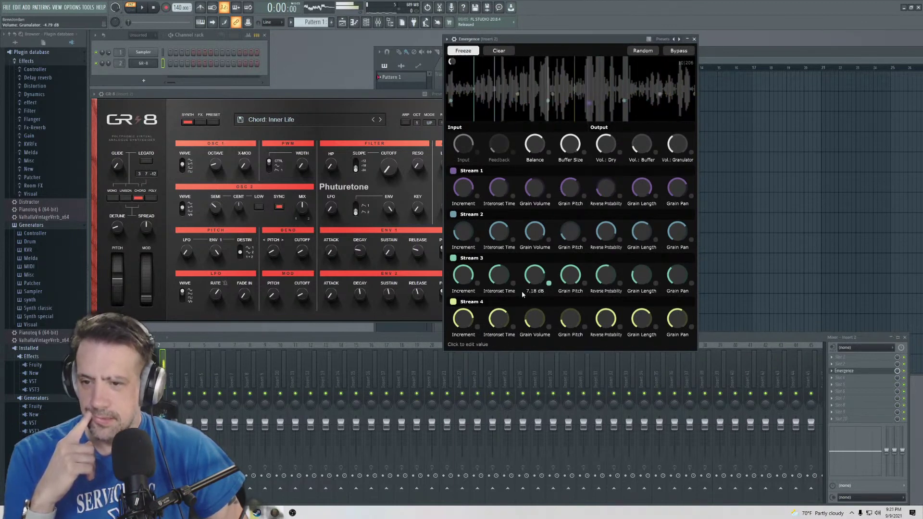
left_click(606, 231)
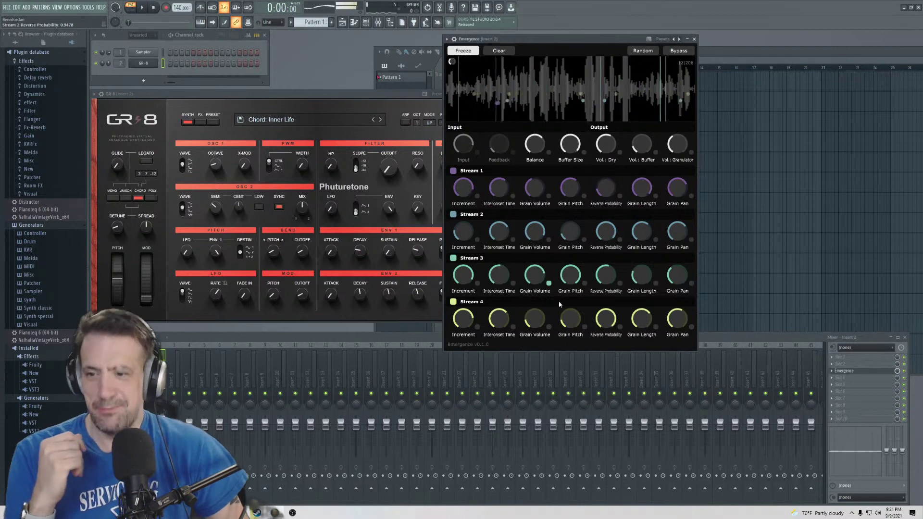
- Load the OrilRiver reverb on the same mixer insert after Emergence and lower its wet level to about -13.8 dB
left_click(831, 356)
mouse_move(841, 343)
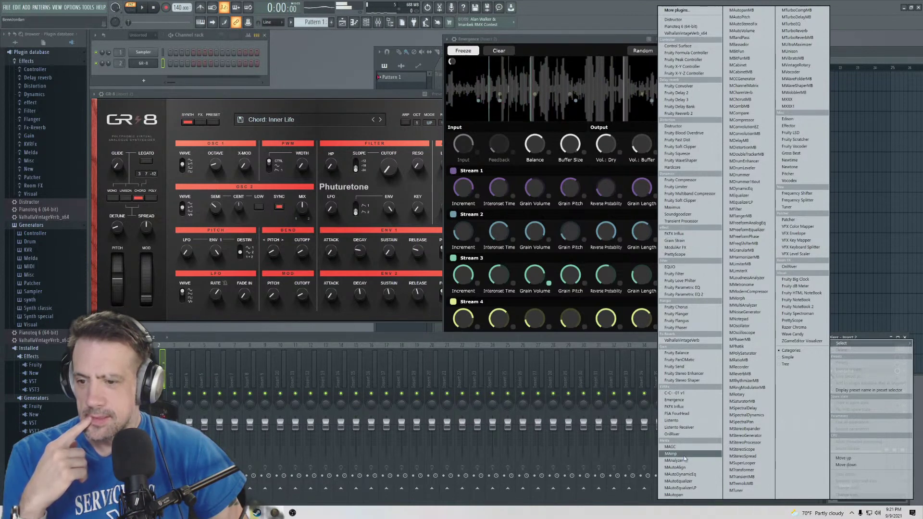
left_click(680, 434)
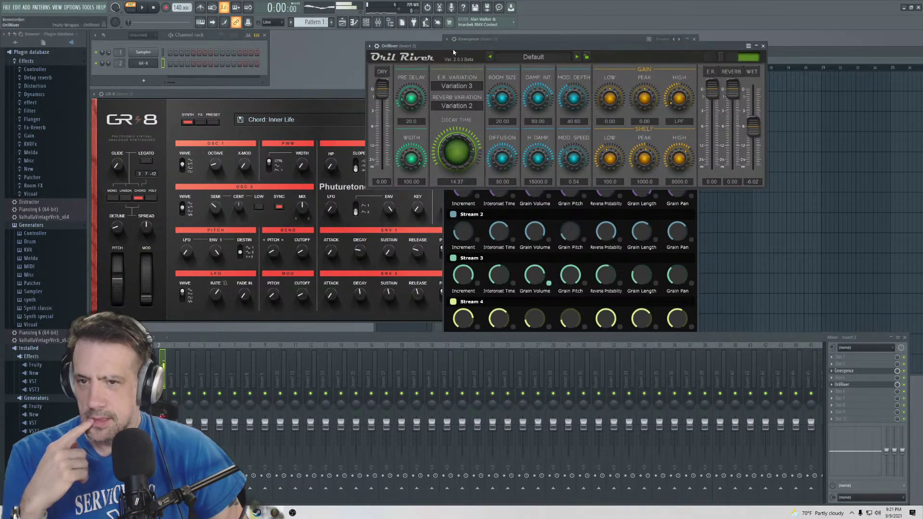
left_click_drag(453, 50, 442, 257)
left_click_drag(742, 333, 742, 350)
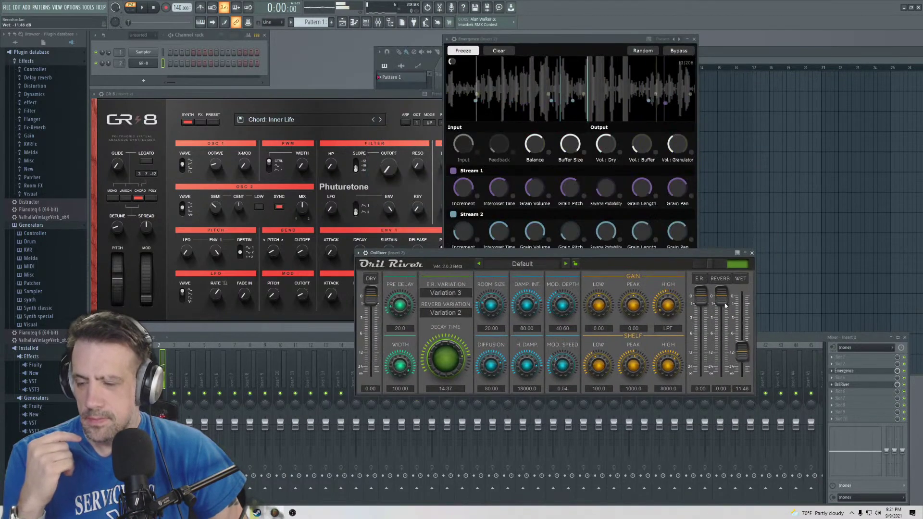
left_click_drag(721, 252, 505, 293)
left_click_drag(532, 383, 532, 389)
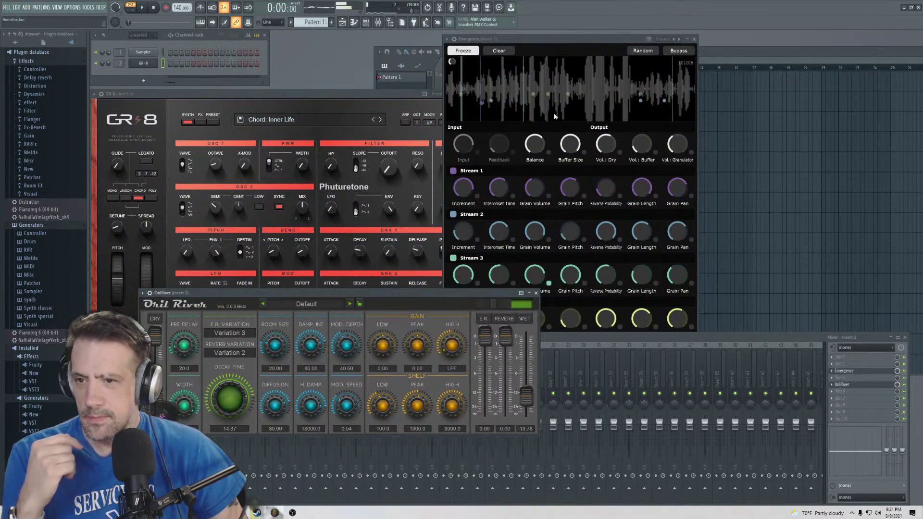
- Raise Emergence's Stream 3 reverse probability to about 0.72 and lower Stream 2's grain pitch to -24 semitones
left_click(606, 229)
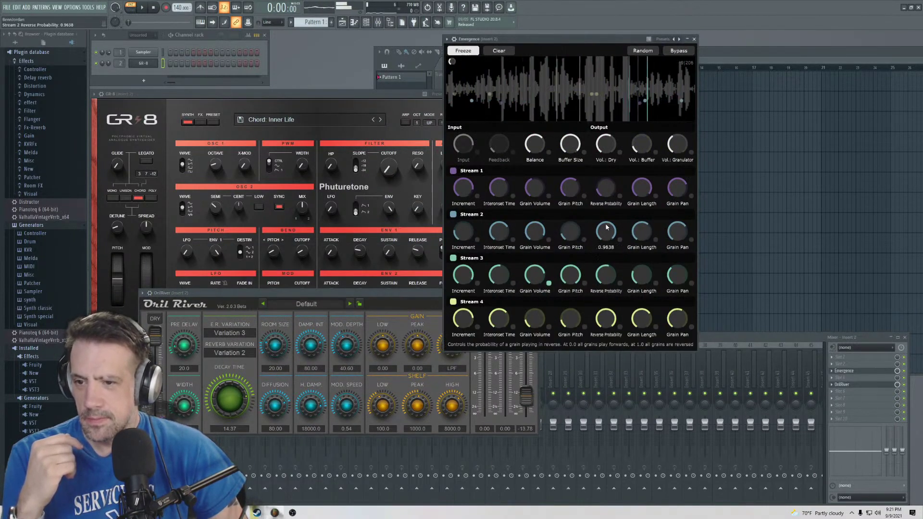
left_click_drag(606, 274, 606, 278)
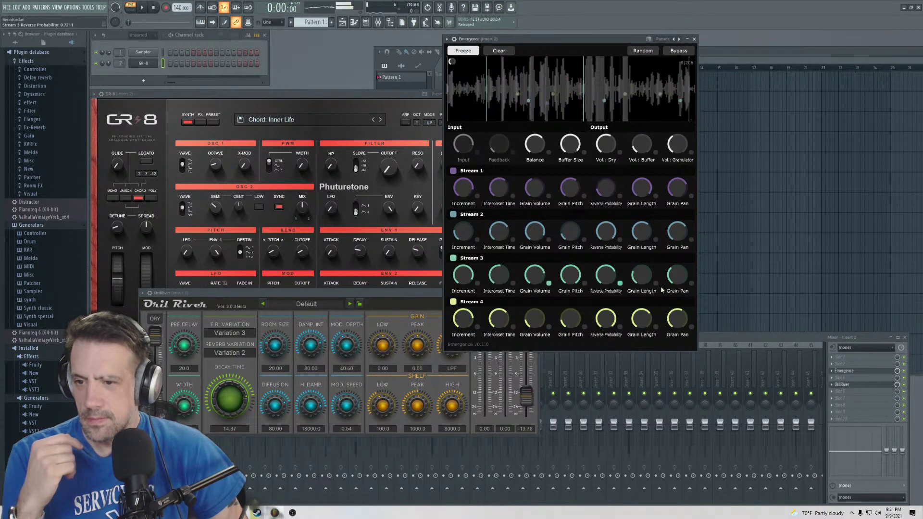
mouse_move(613, 294)
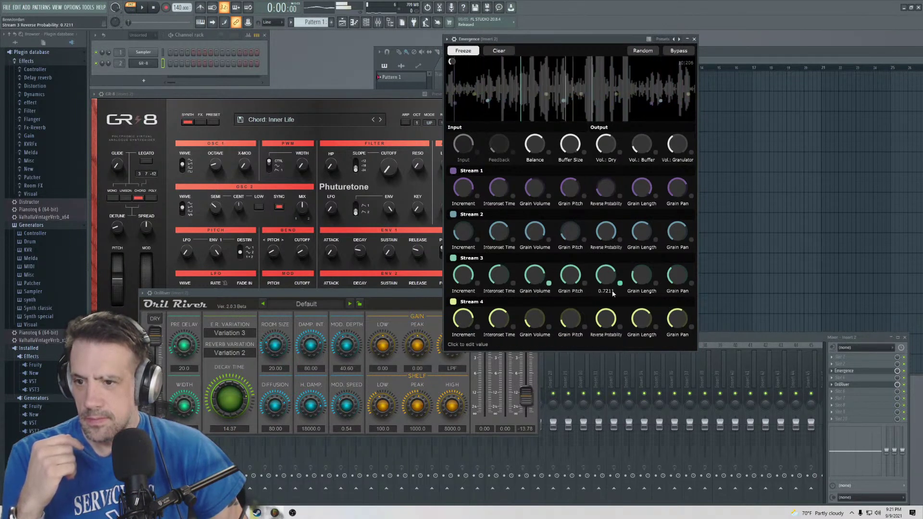
left_click_drag(568, 225, 564, 249)
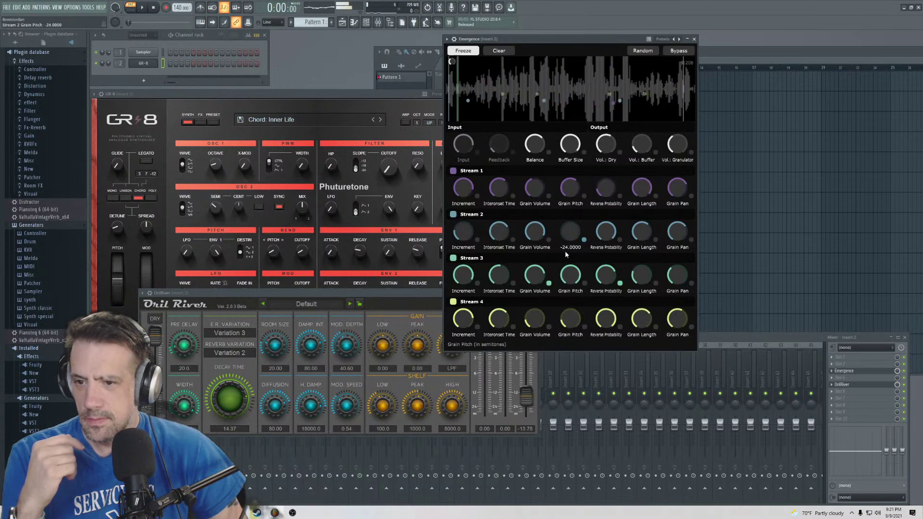
- Adjust the grain pitch of Streams 1 and 4, and raise Stream 4's grain volume to about 3.54 dB
left_click_drag(579, 191, 560, 182)
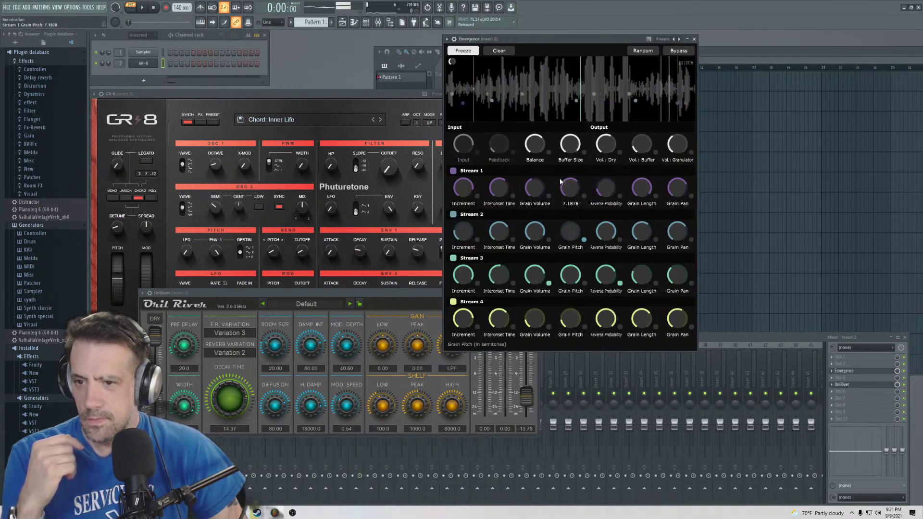
left_click_drag(569, 317, 533, 288)
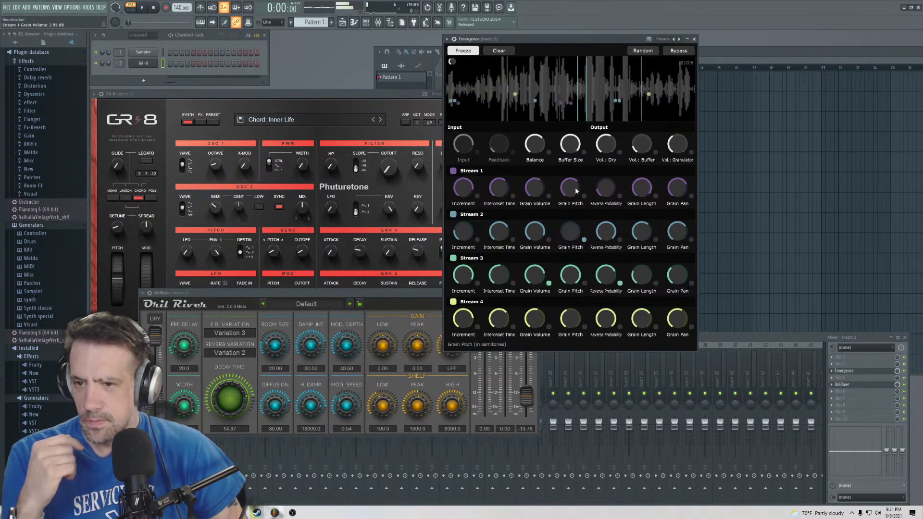
left_click_drag(536, 314, 539, 307)
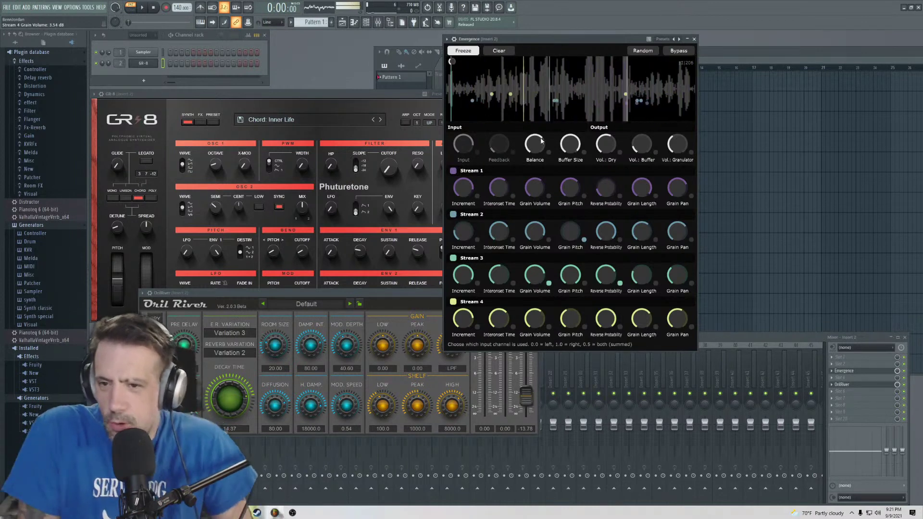
left_click(499, 145)
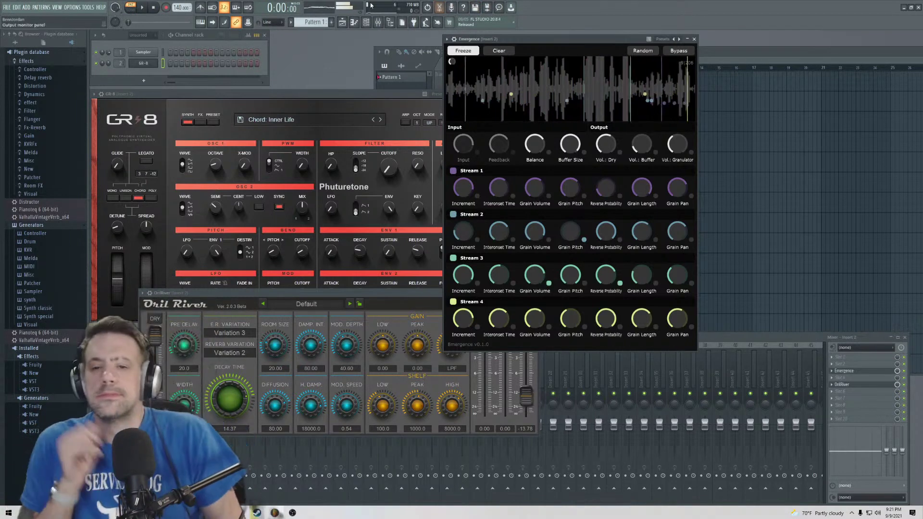
- Close the GR-8 window and move OrilRiver one slot down in the mixer insert's effect chain
left_click(385, 110)
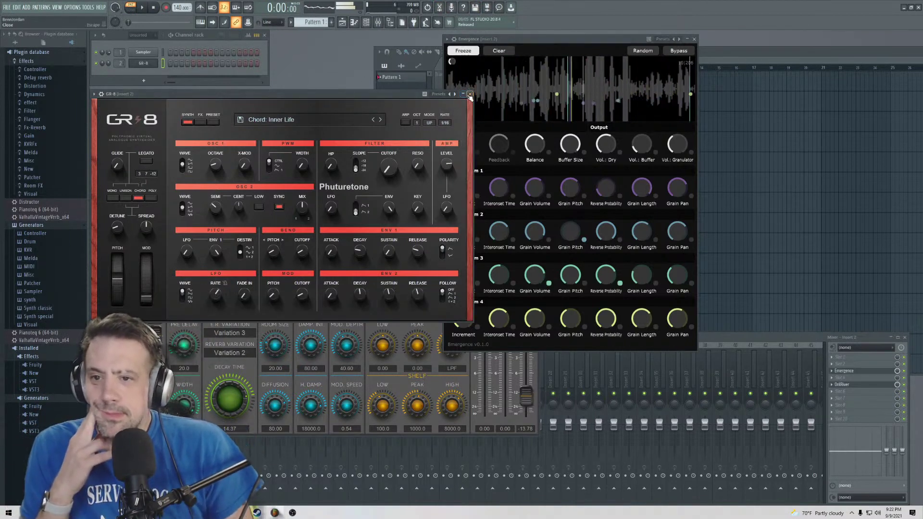
key("Escape")
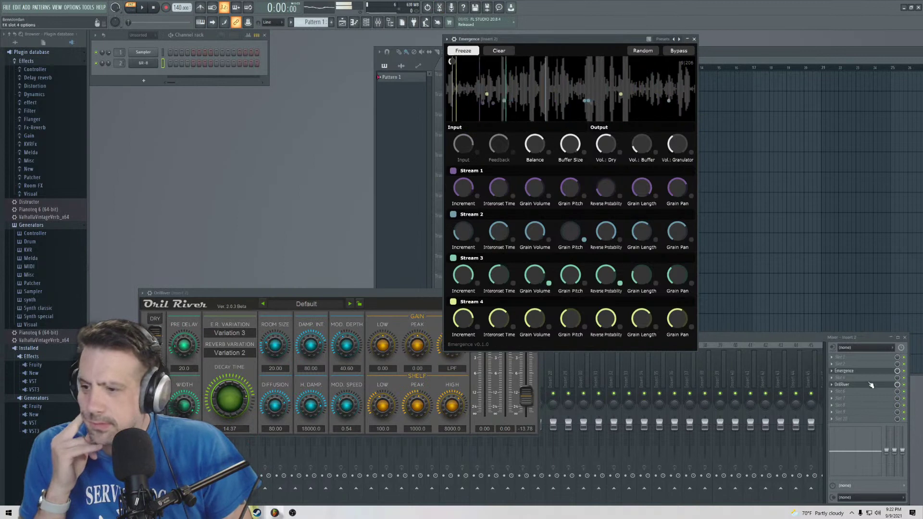
left_click_drag(835, 386, 837, 392)
left_click(837, 392)
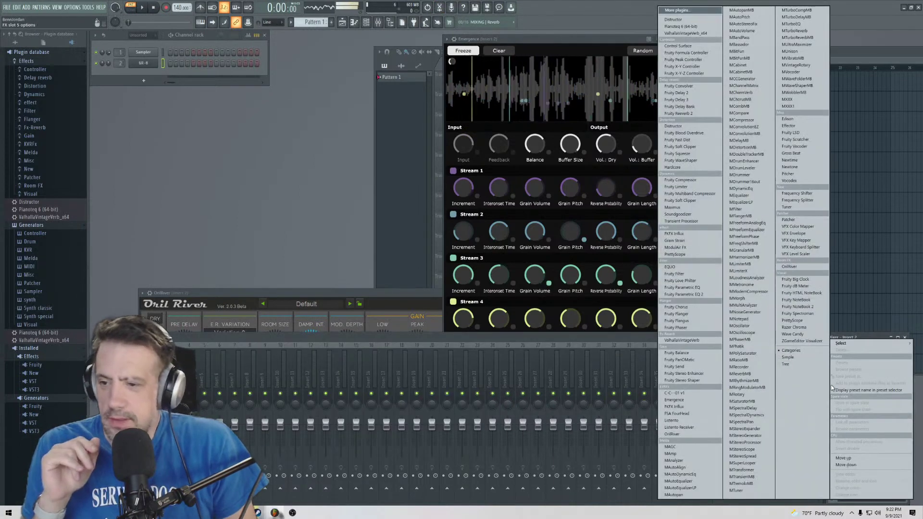
mouse_move(842, 343)
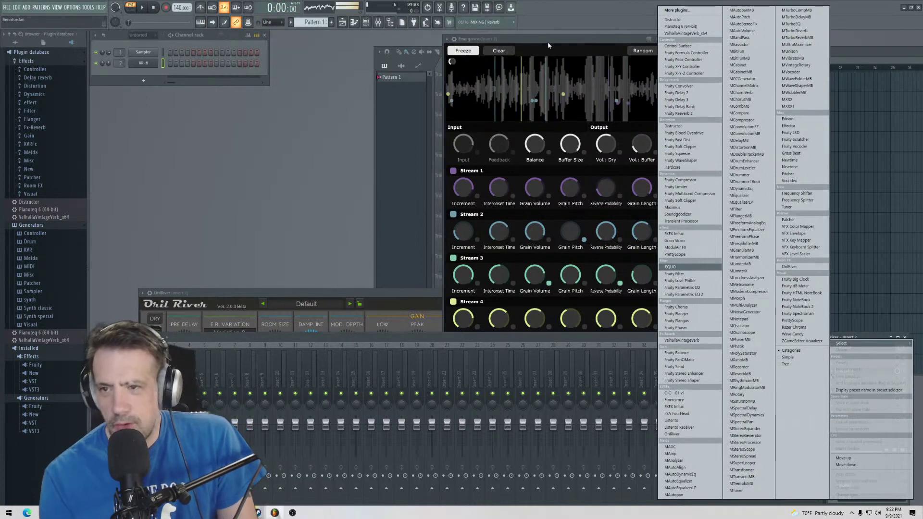
left_click(438, 36)
- Move the Emergence window clear of the mixer slots and raise Stream 2's grain pitch to about 14 semitones
left_click_drag(473, 39, 390, 47)
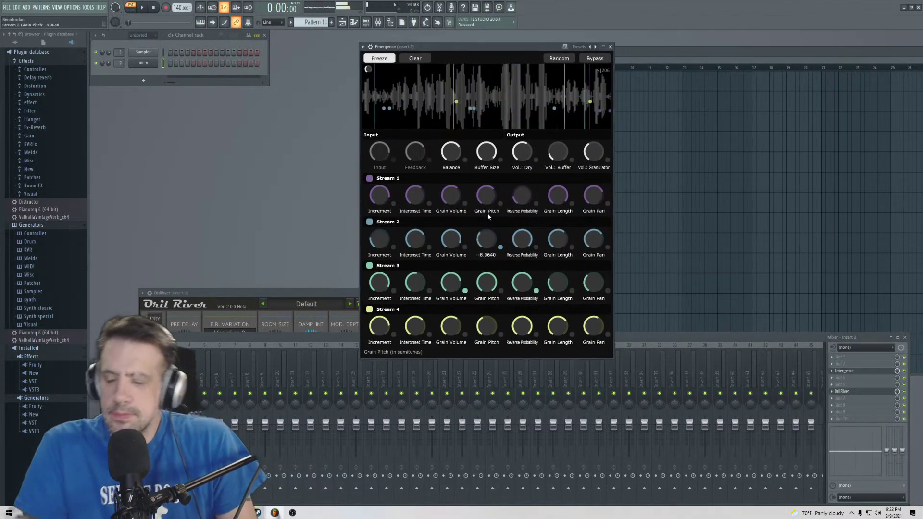
left_click_drag(485, 240, 462, 151)
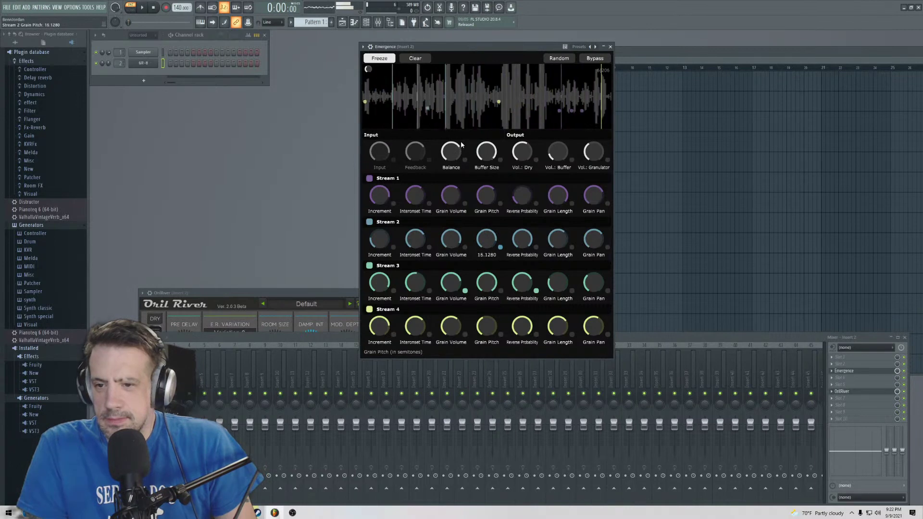
left_click_drag(460, 145, 460, 146)
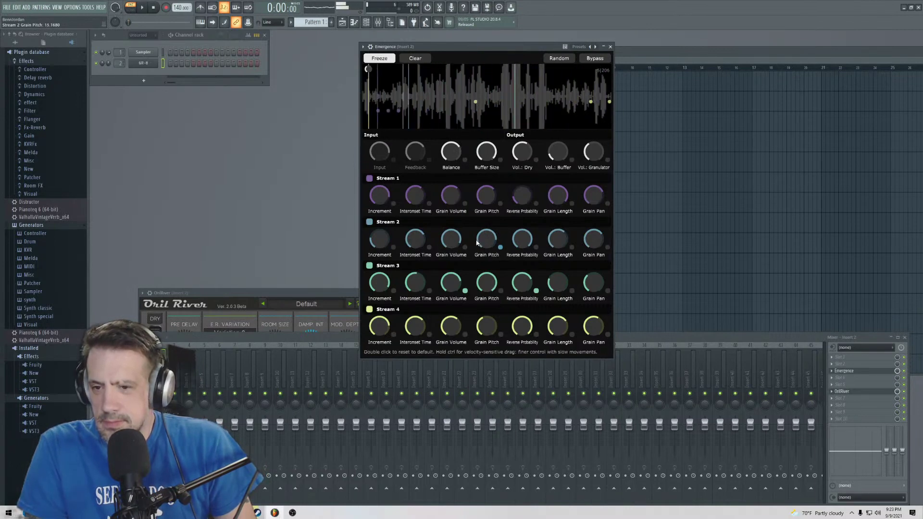
left_click_drag(485, 241, 484, 240)
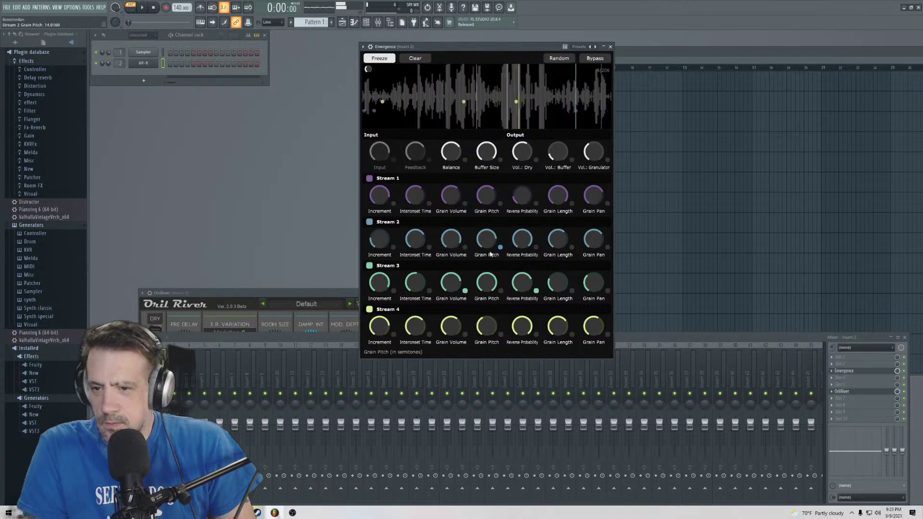
- Lower Stream 2's reverse probability and raise its grain length to about 0.75
left_click_drag(521, 259, 521, 263)
left_click_drag(557, 239, 556, 234)
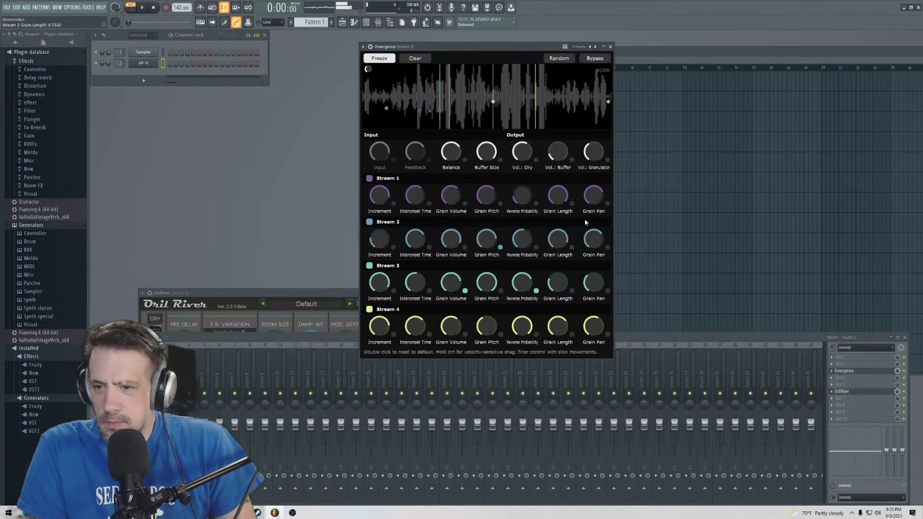
mouse_move(559, 139)
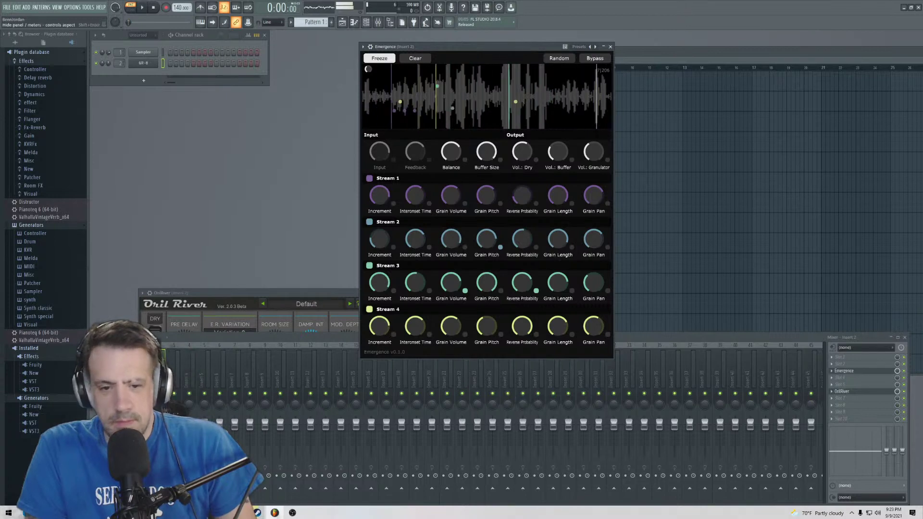
- Add a new channel with the ModulAir synth to the channel rack
left_click(162, 356)
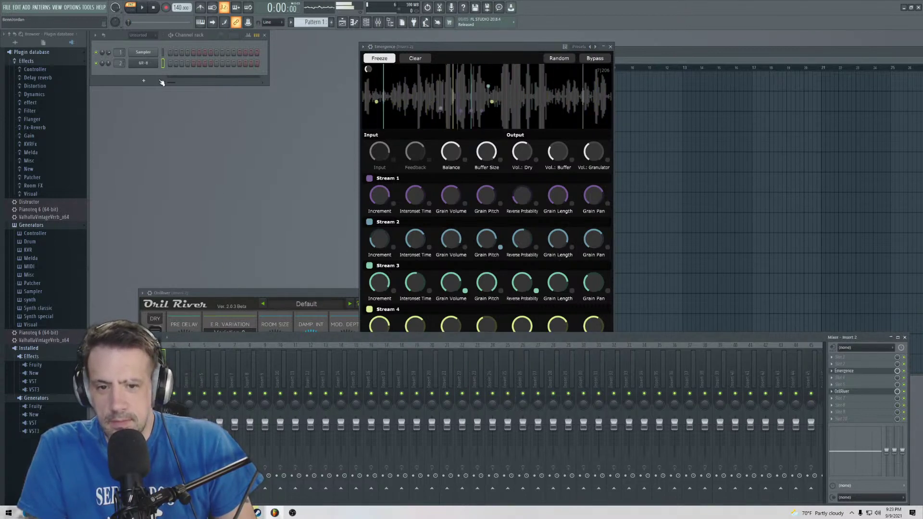
left_click(143, 80)
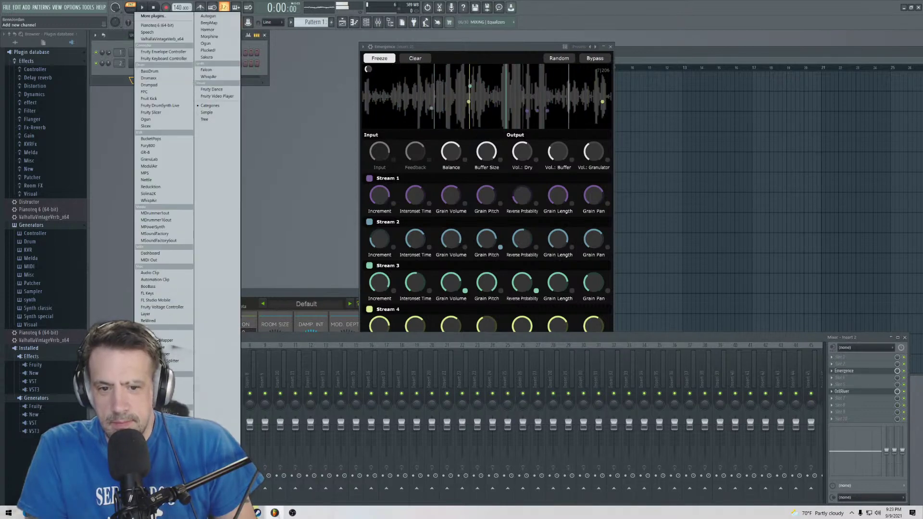
left_click(160, 167)
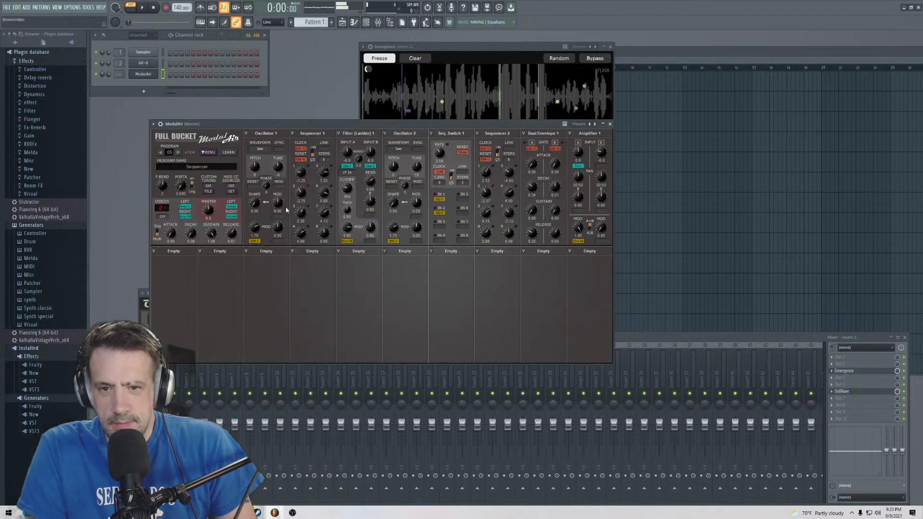
- Load ModulAir's factory program 02, K35 Bass
left_click(186, 168)
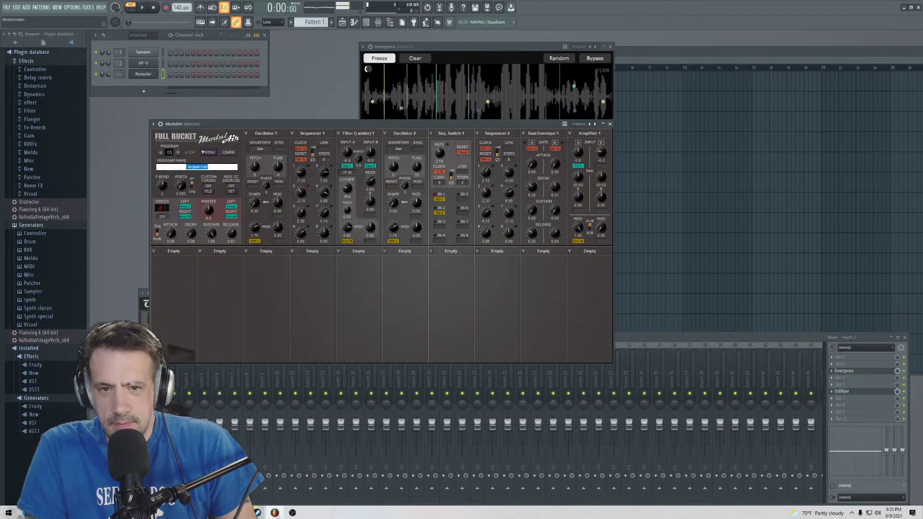
left_click(170, 152)
mouse_move(173, 161)
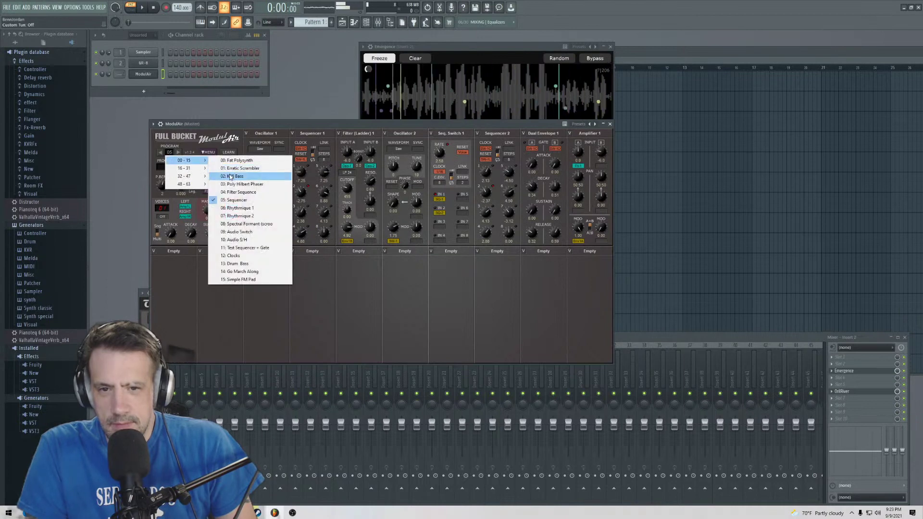
left_click(236, 176)
left_click(201, 124)
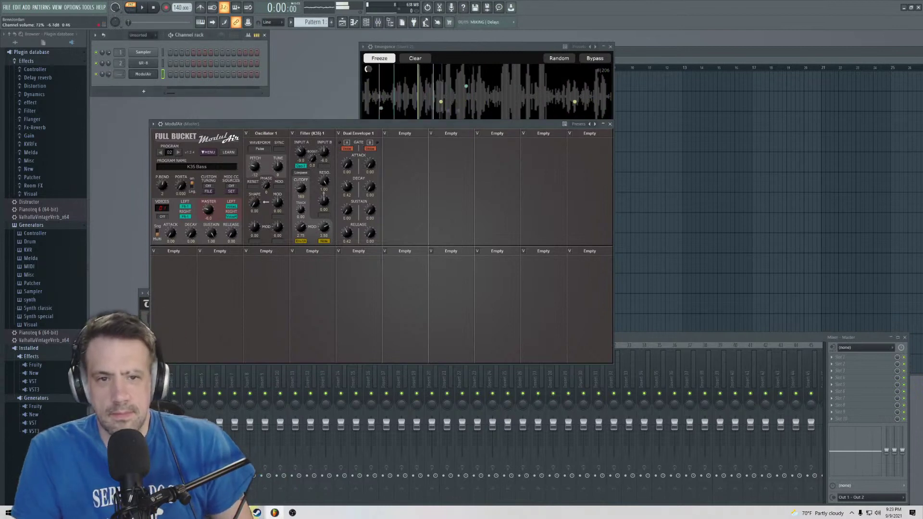
- Adjust the K35 filter's resonance and raise the release of envelope B to about 0.43
left_click_drag(324, 183, 309, 293)
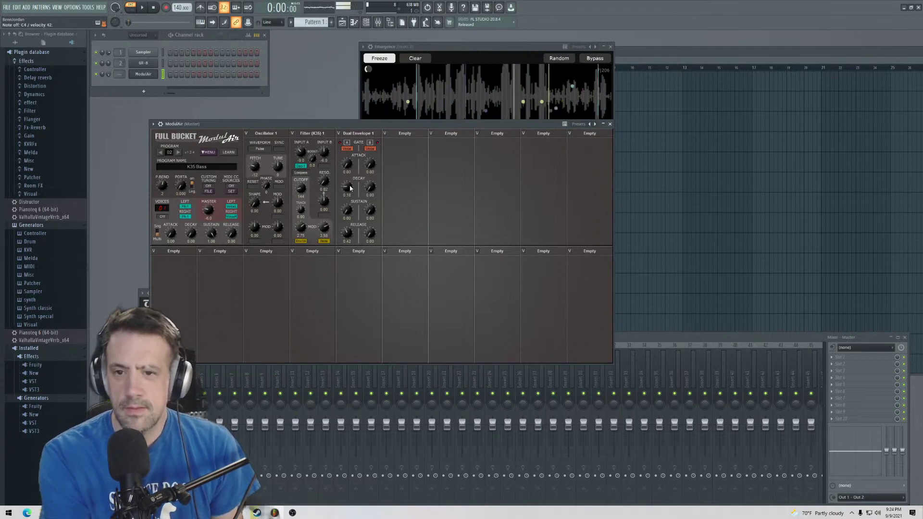
left_click_drag(368, 232, 364, 198)
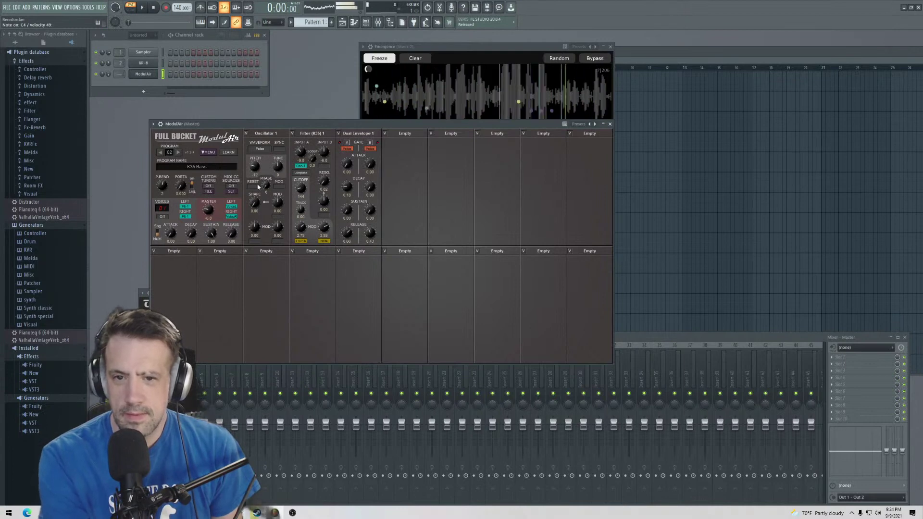
left_click_drag(319, 180, 318, 165)
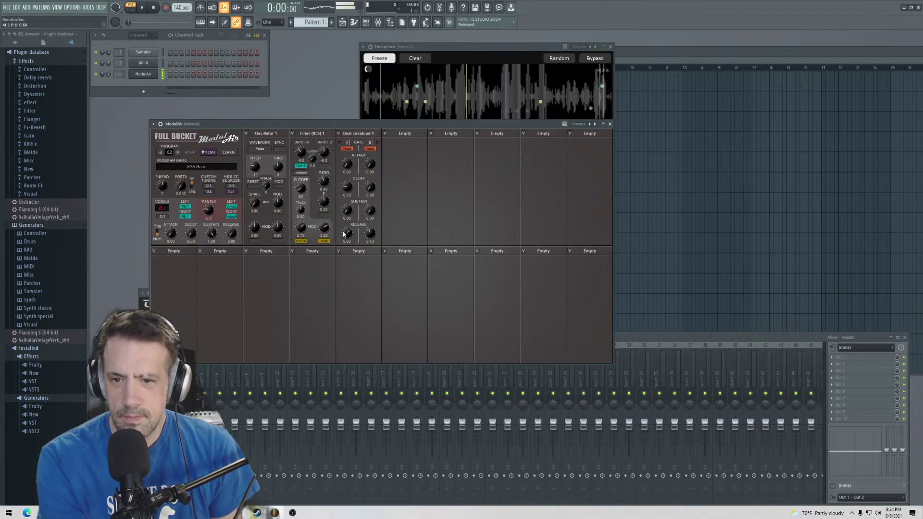
- Lengthen the dual envelope's decay and release, and readjust the filter's cutoff and first modulation amount
left_click_drag(371, 235, 352, 284)
left_click_drag(347, 187, 349, 232)
left_click_drag(299, 186, 294, 197)
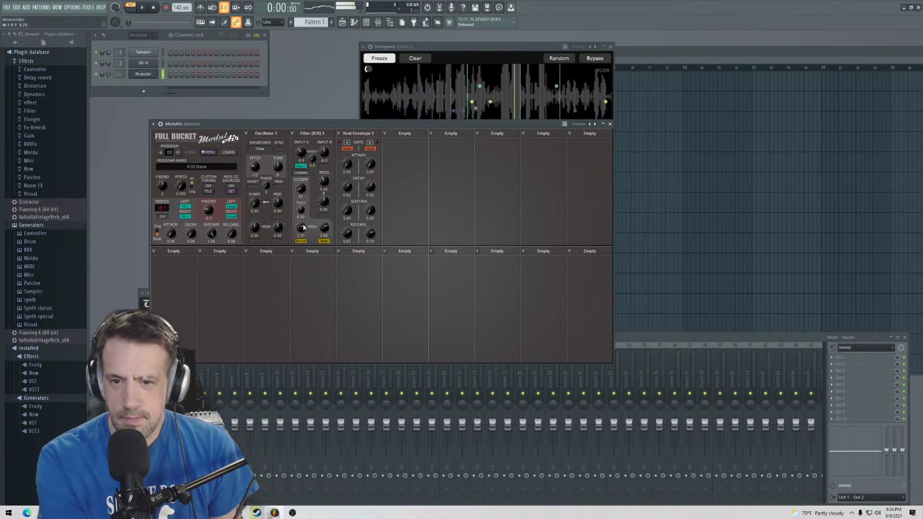
left_click_drag(300, 215, 301, 225)
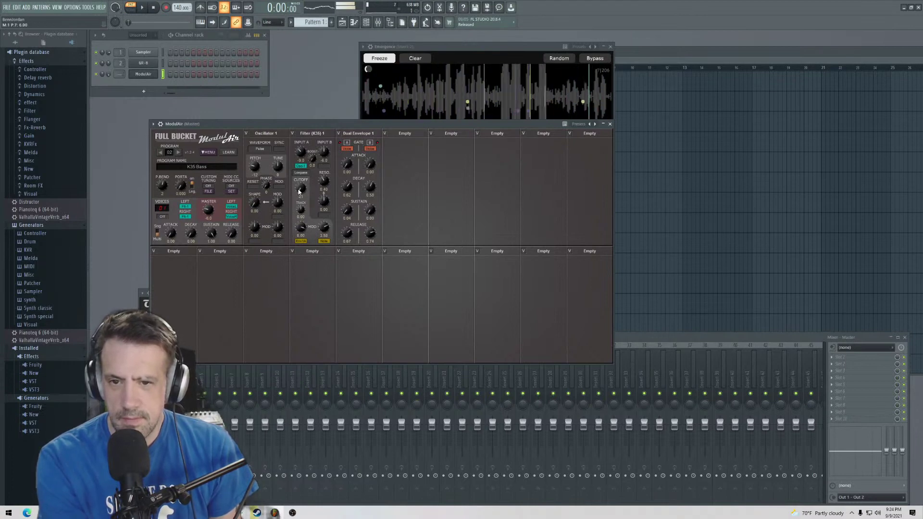
left_click_drag(343, 189, 338, 200)
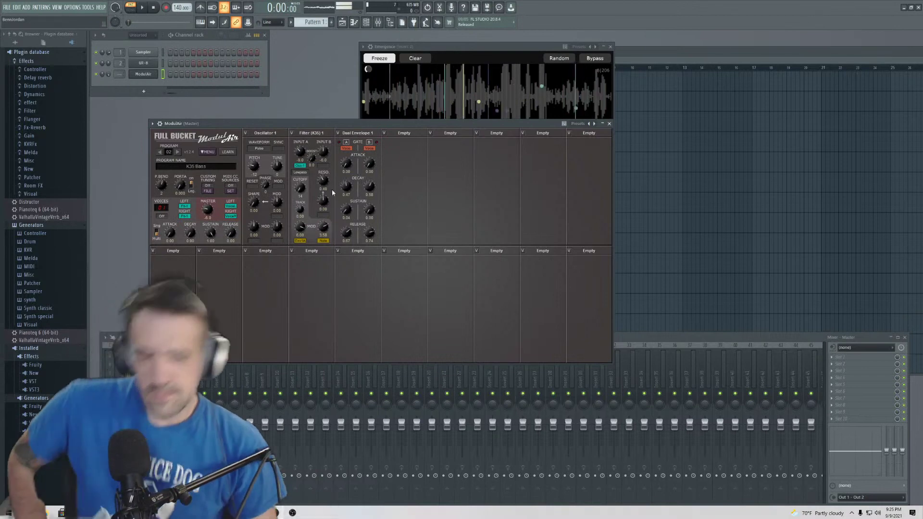
- Load ModulAir's program 17, Wave Table, and move the synth window slightly higher
left_click(168, 152)
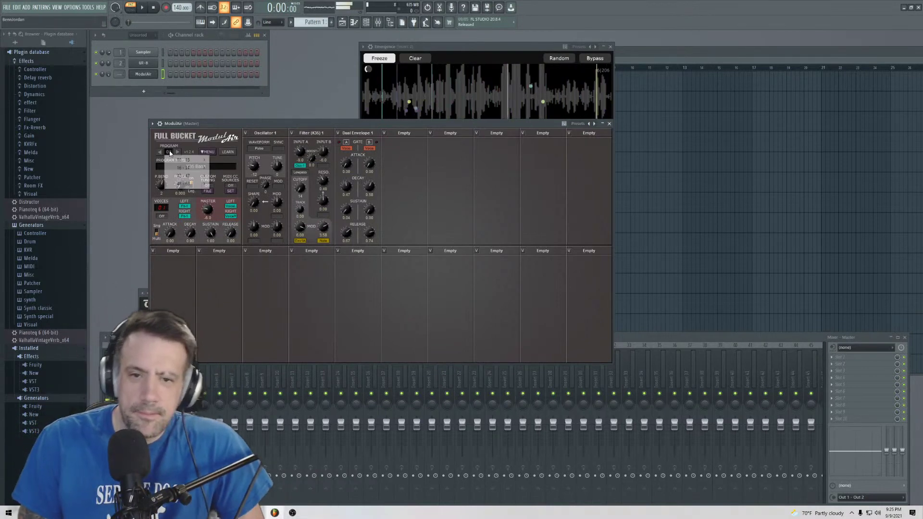
mouse_move(181, 169)
left_click(245, 179)
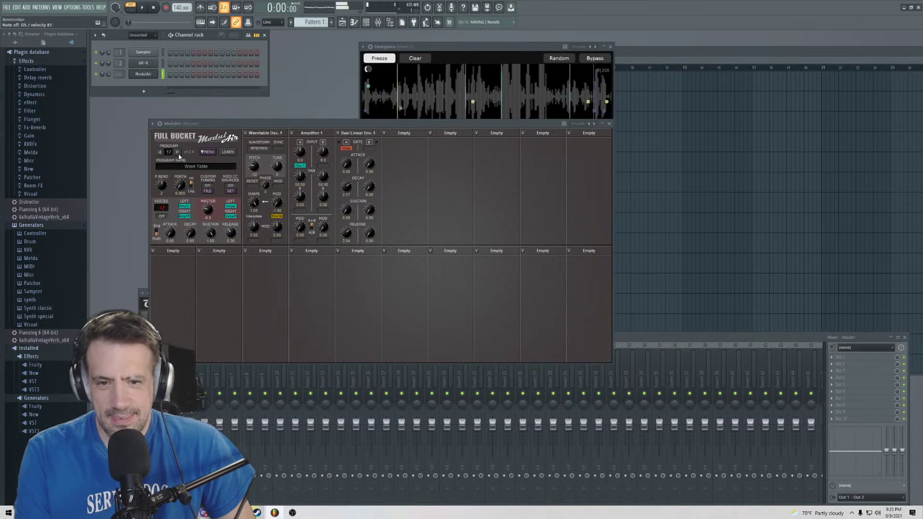
left_click_drag(267, 124, 263, 101)
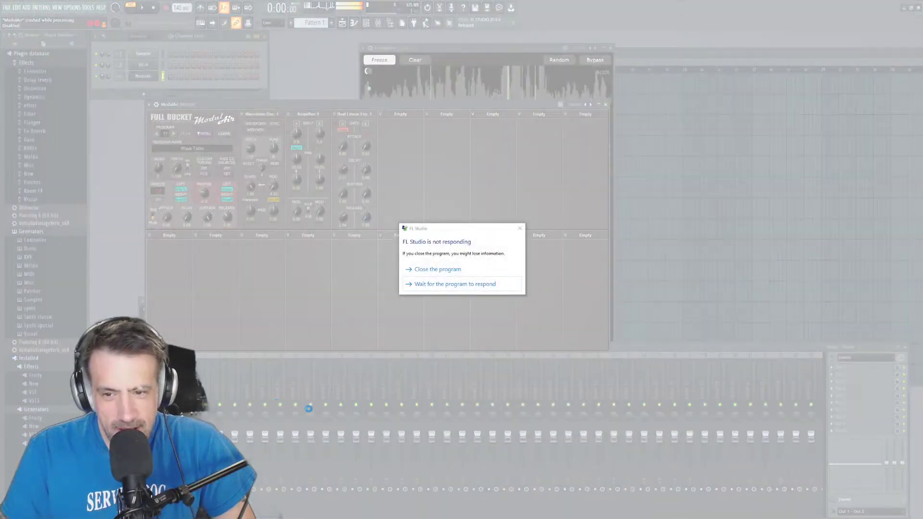
- Close the open Downloads, YouTube, Messages, Discord, Programs and Steam windows, then return to FL Studio
key("alt+Tab")
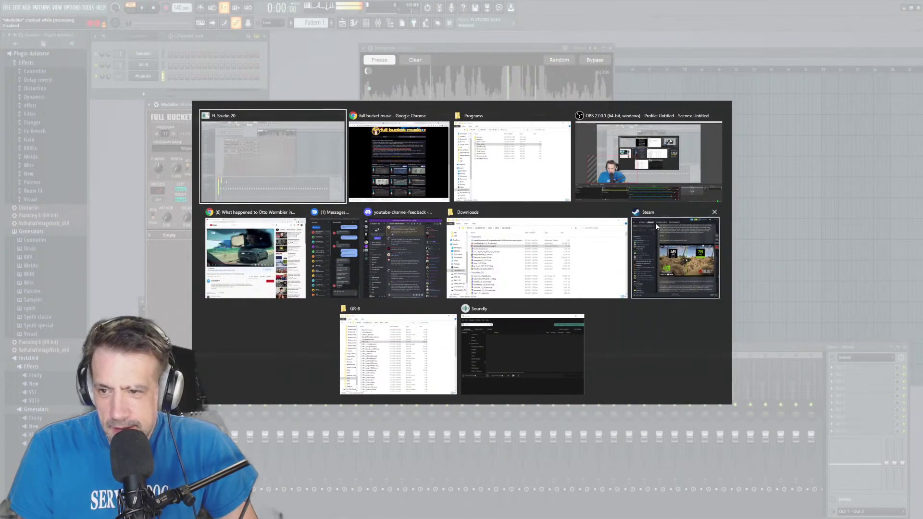
left_click(623, 212)
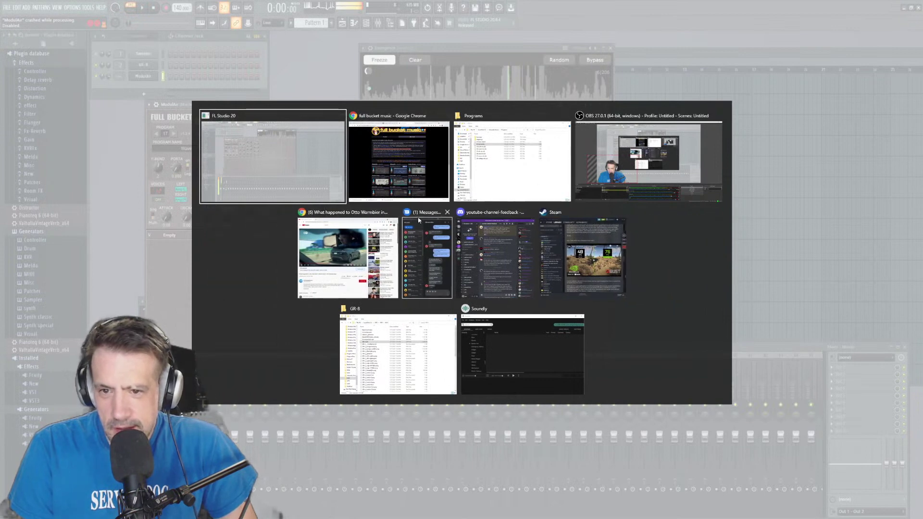
left_click(394, 212)
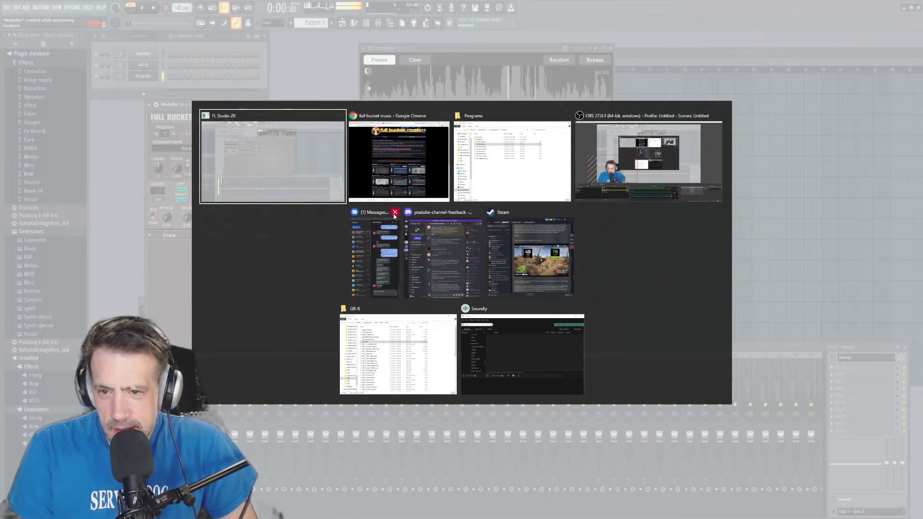
left_click(394, 212)
left_click(449, 212)
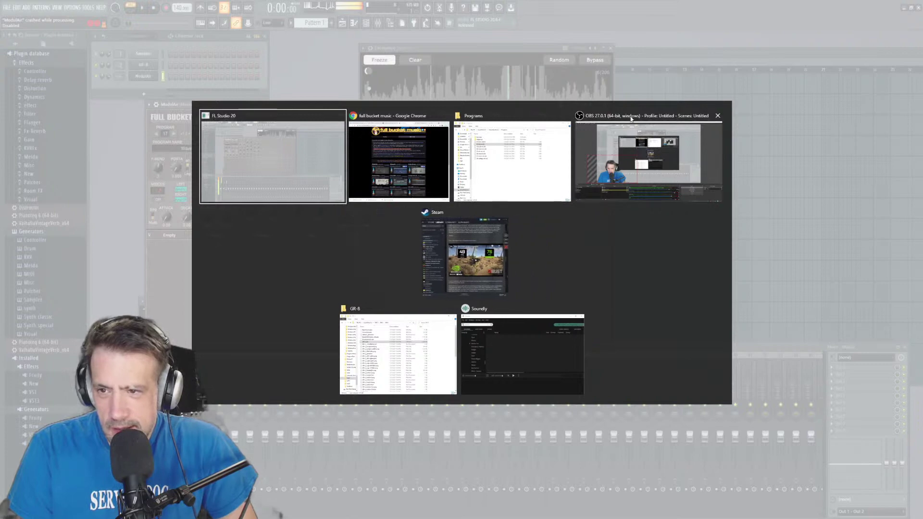
left_click(566, 116)
left_click(501, 212)
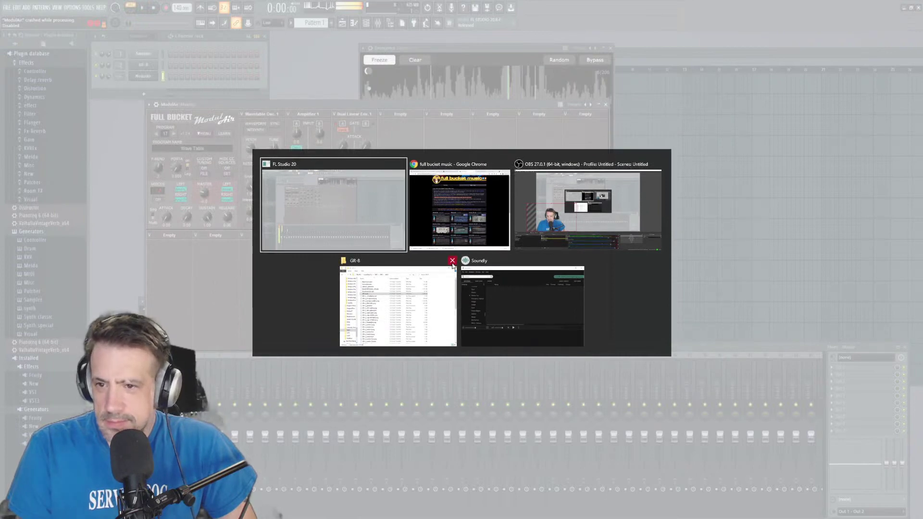
key("Escape")
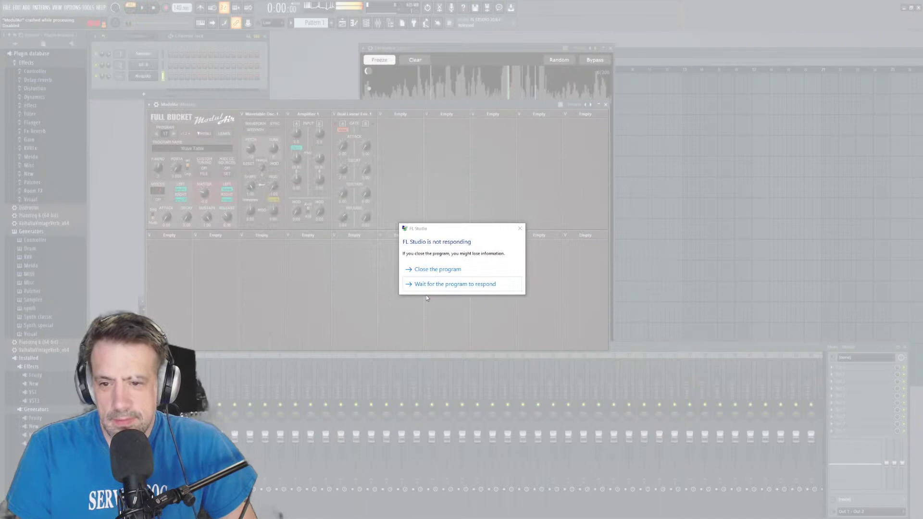
- Force the frozen FL Studio to close without waiting for the error report, and relaunch it from the desktop
left_click(436, 285)
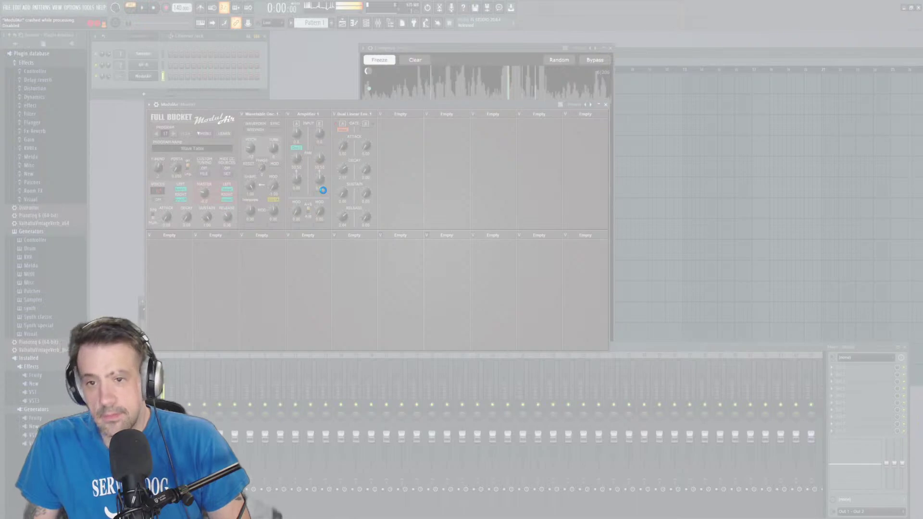
left_click(428, 270)
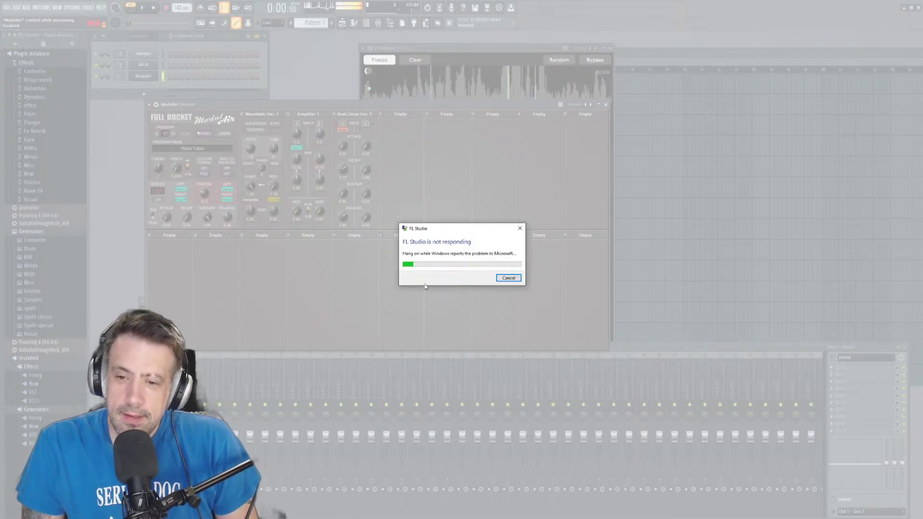
left_click(507, 279)
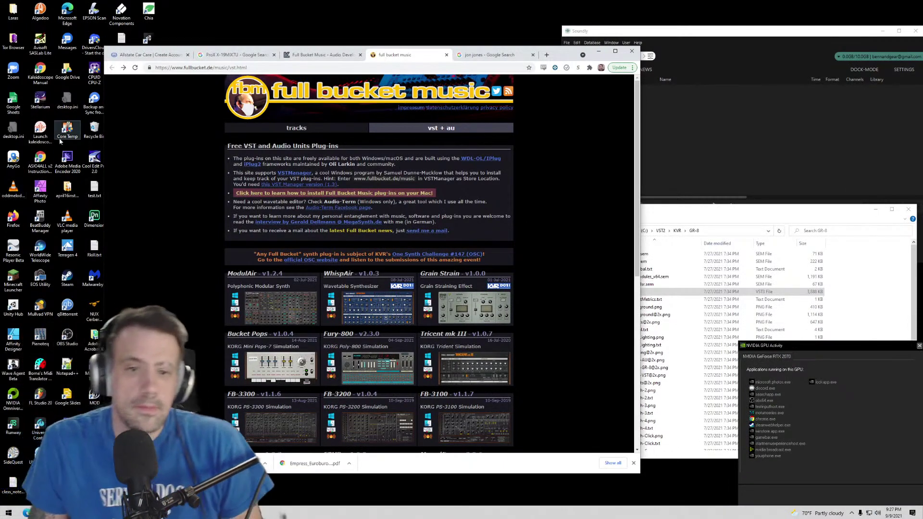
left_click(39, 409)
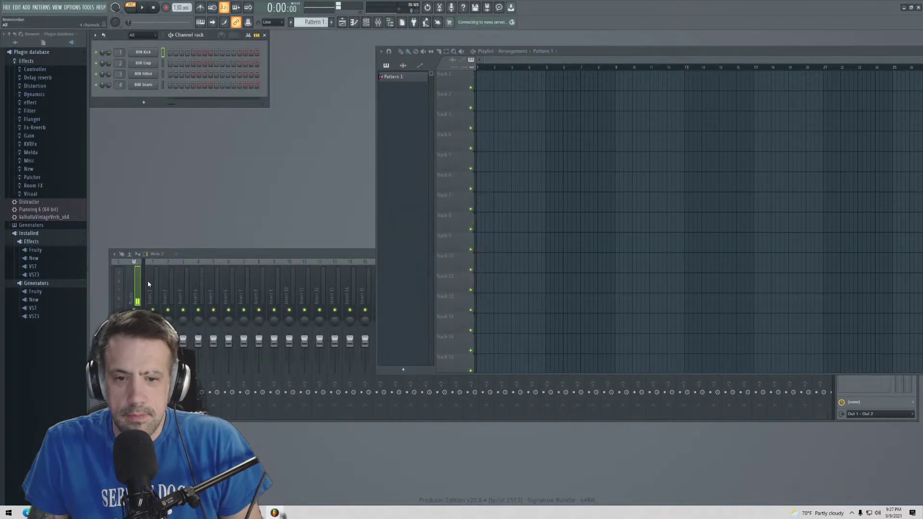
- Set the audio input of mixer track Insert 1 to In 1 - In 2 and move the mixer clear of the channel rack area
left_click(152, 283)
left_click(874, 264)
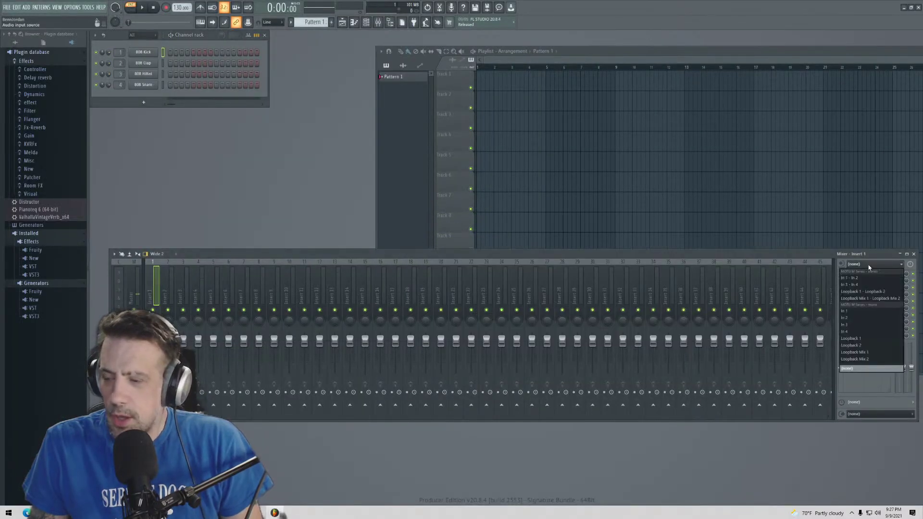
left_click(861, 279)
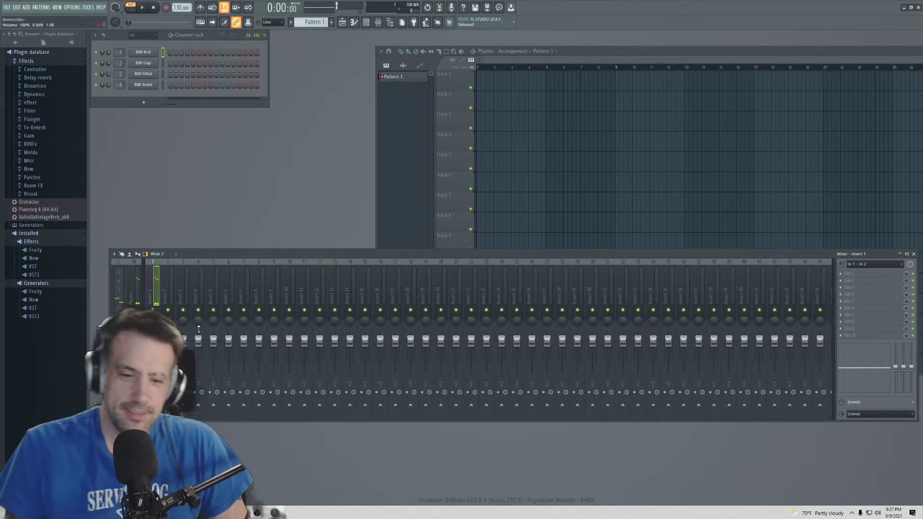
left_click_drag(220, 256, 194, 315)
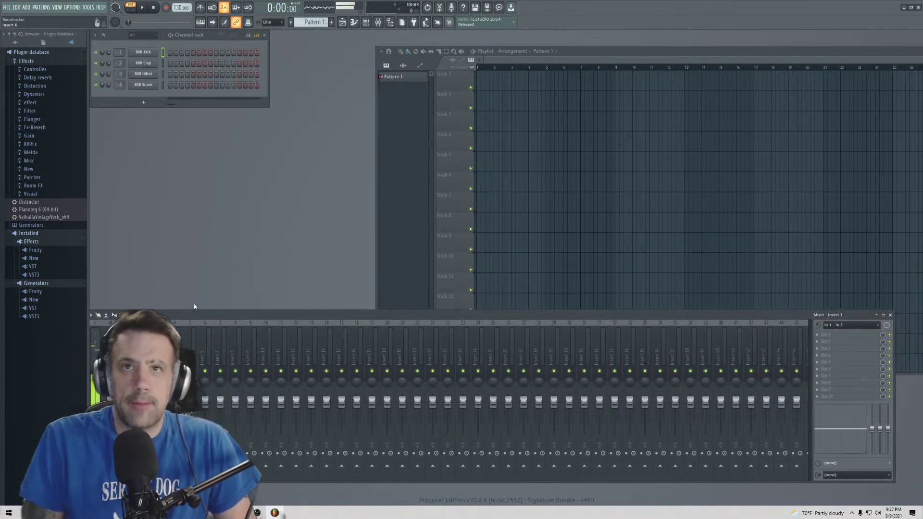
- Delete the default 808 Kick, Clap, HiHat and Snare channels from the channel rack
right_click(150, 57)
left_click(171, 134)
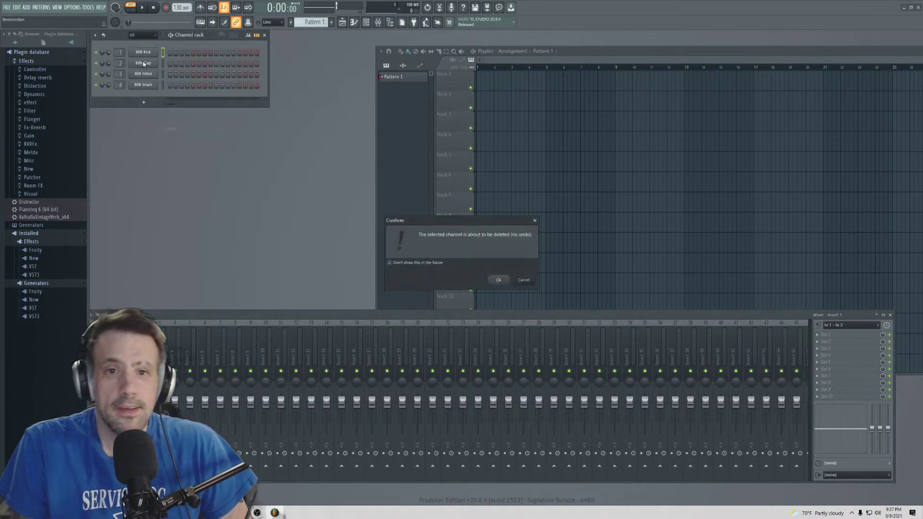
key("Return")
right_click(143, 63)
left_click(171, 140)
key("alt+Delete")
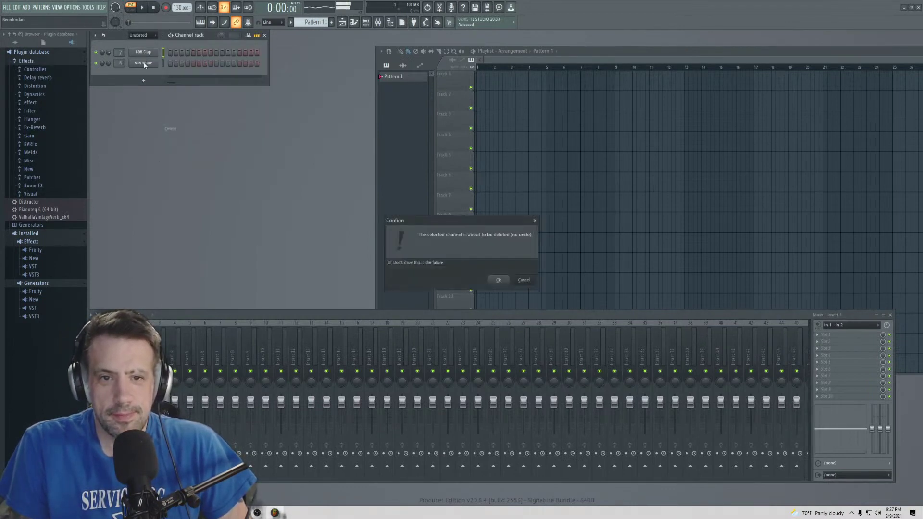
key("Return")
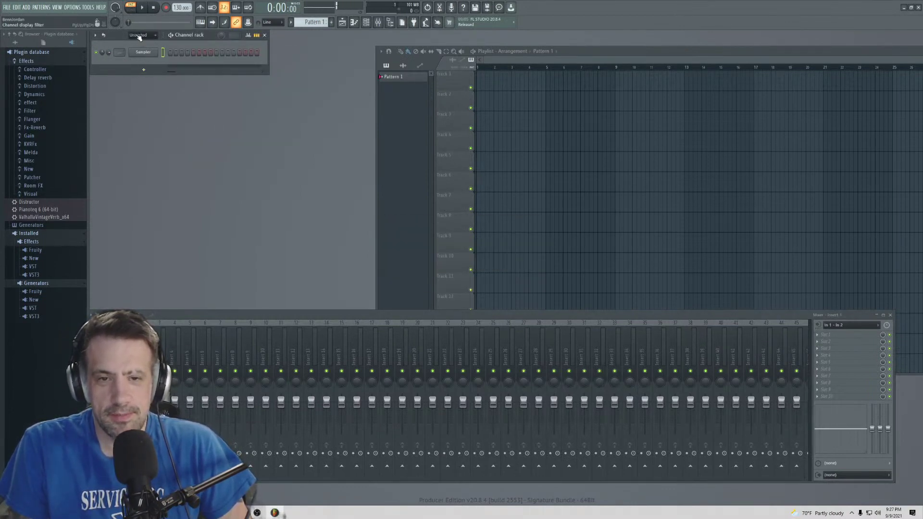
- Add a Fruity DrumSynth Live channel and open its piano roll
left_click(143, 70)
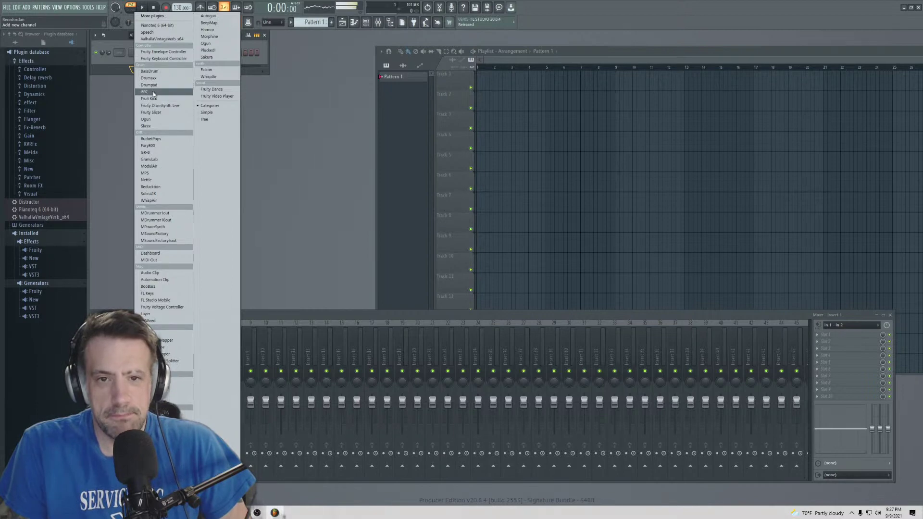
left_click(157, 105)
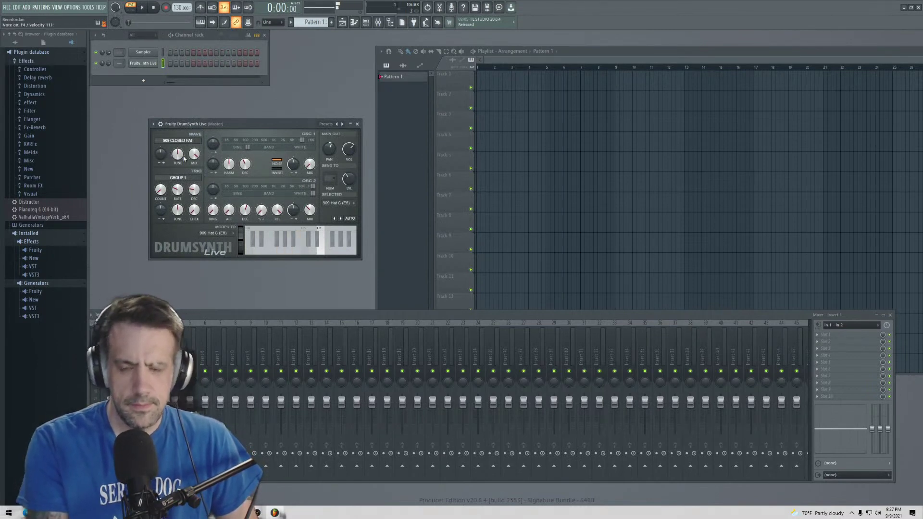
right_click(153, 64)
left_click(168, 64)
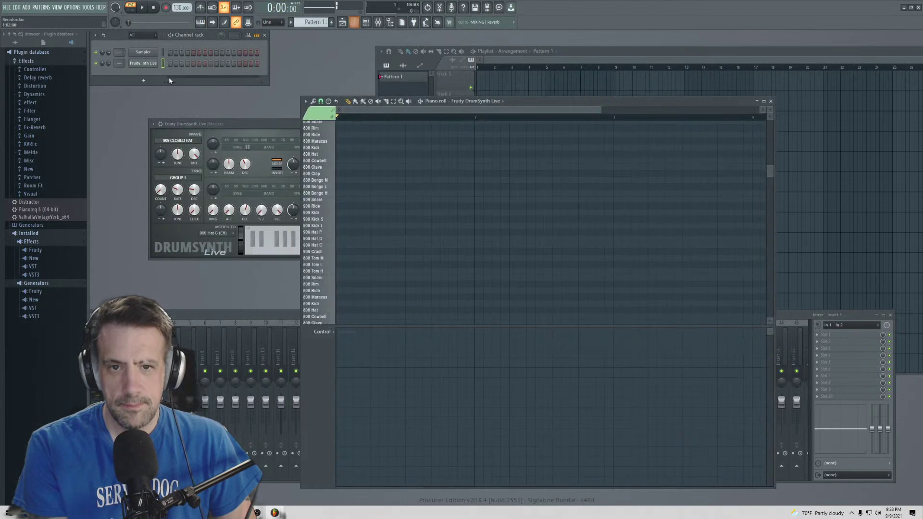
- Draw 808 Kick notes on all four beats of bar 1 and 808 Snare notes on beats 2 and 4
scroll(341, 263, "down", 10)
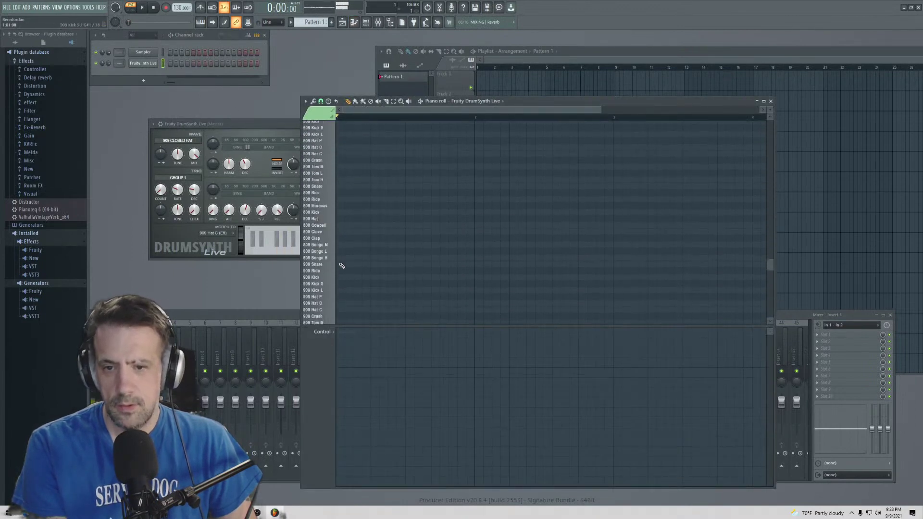
scroll(337, 245, "up", 2)
left_click(340, 227)
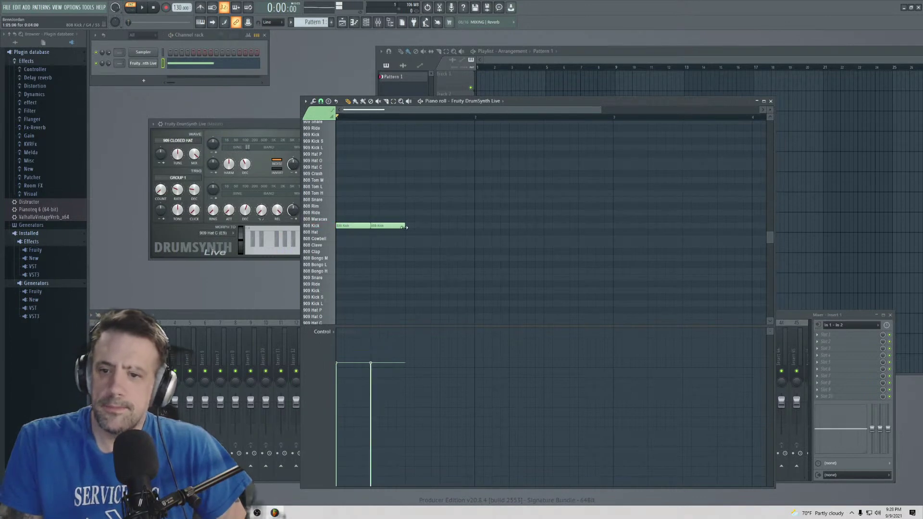
left_click(411, 226)
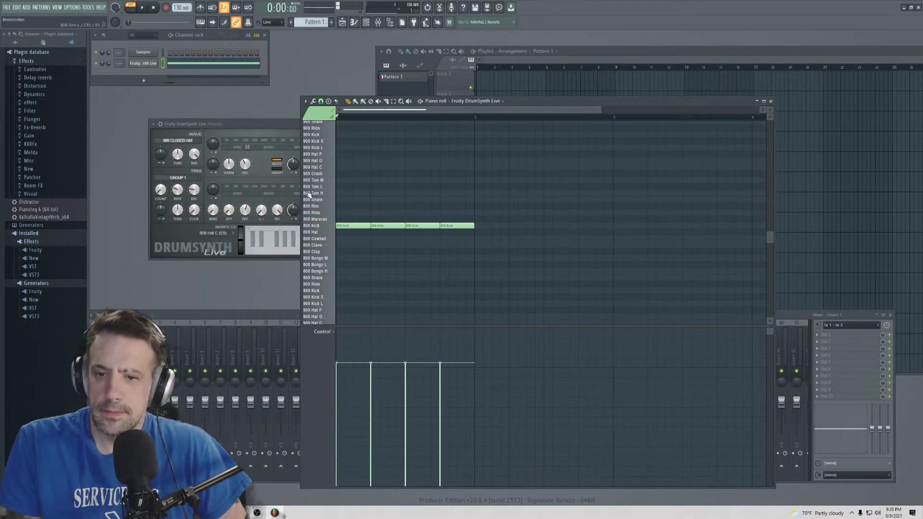
left_click(371, 199)
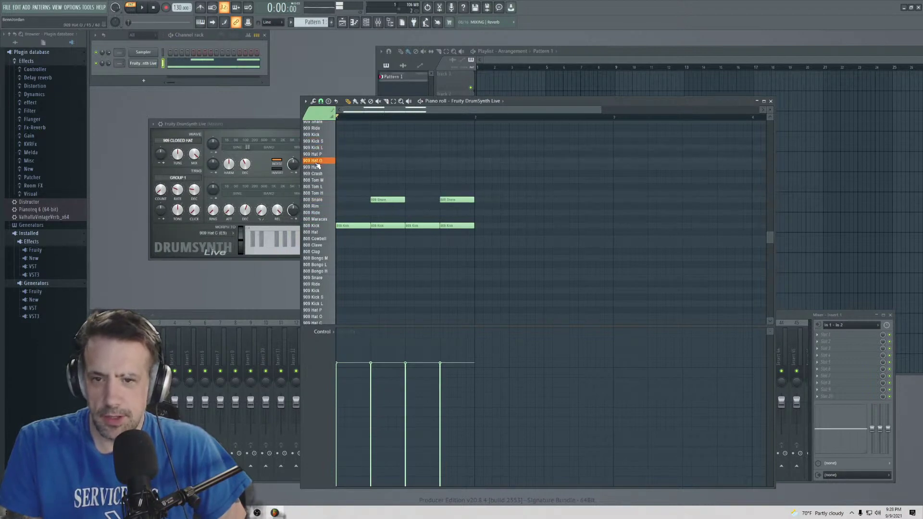
- Draw a one-bar 909 Hat C note in bar 1 and chop it into thirty-second notes
left_click(337, 166)
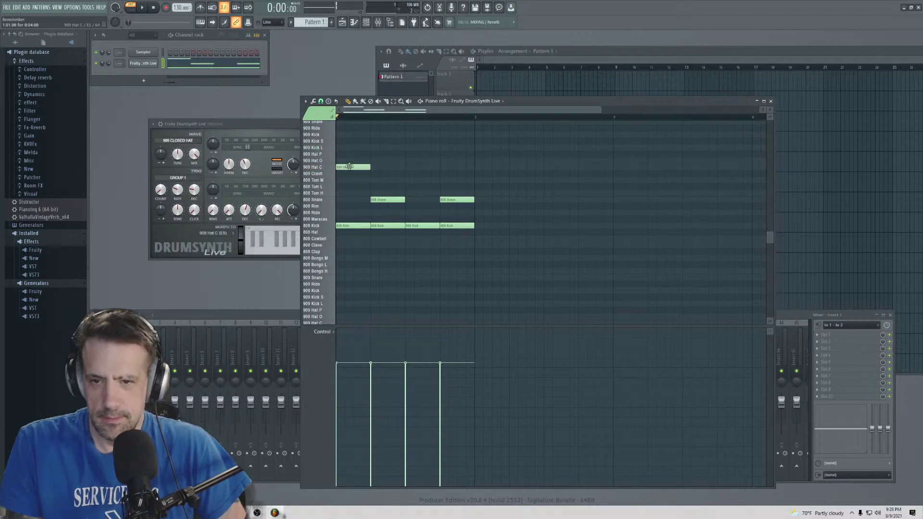
left_click_drag(342, 166, 471, 177)
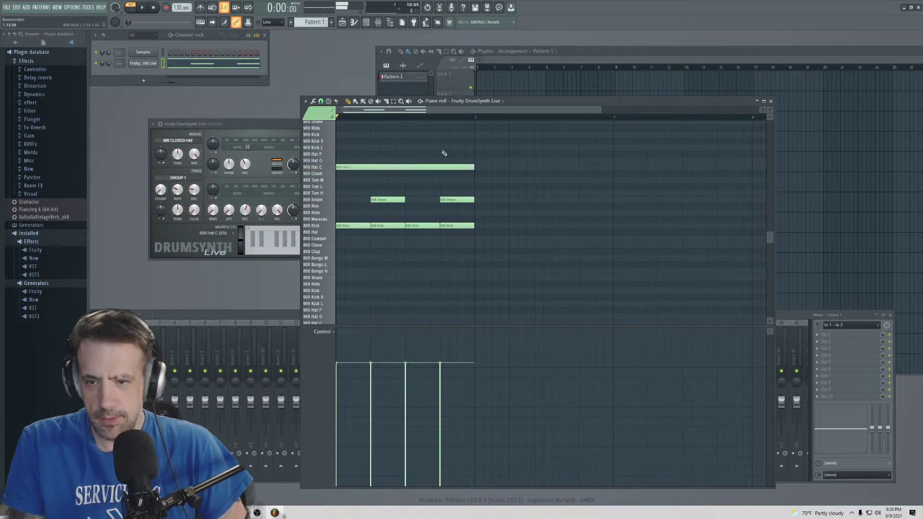
left_click_drag(439, 146, 421, 181)
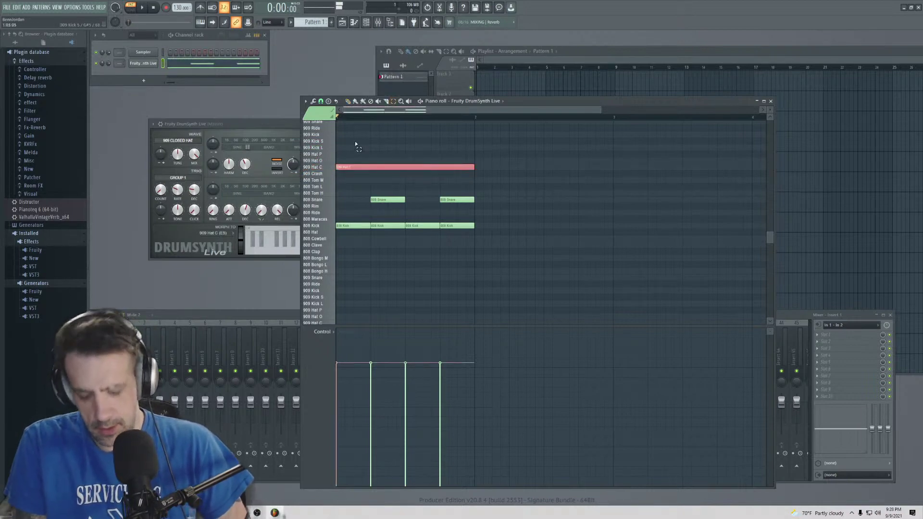
key("ctrl+u")
left_click_drag(445, 237, 445, 228)
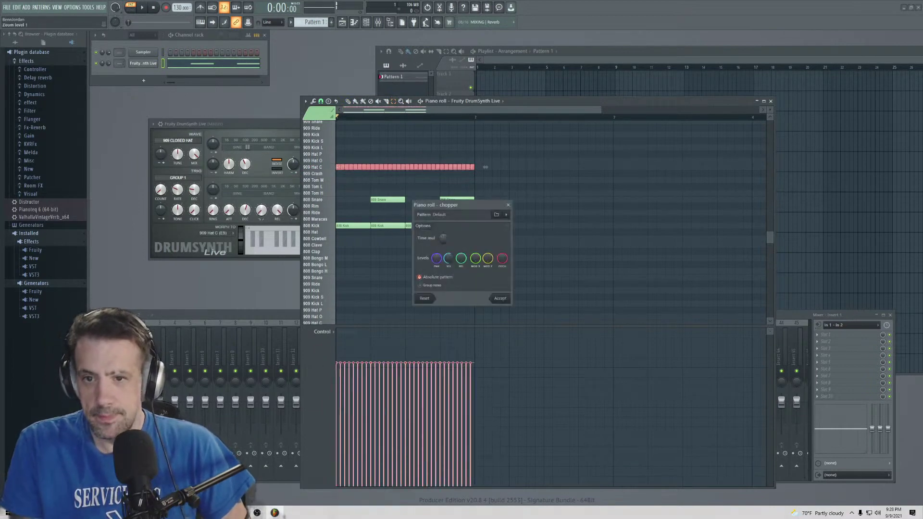
left_click(500, 298)
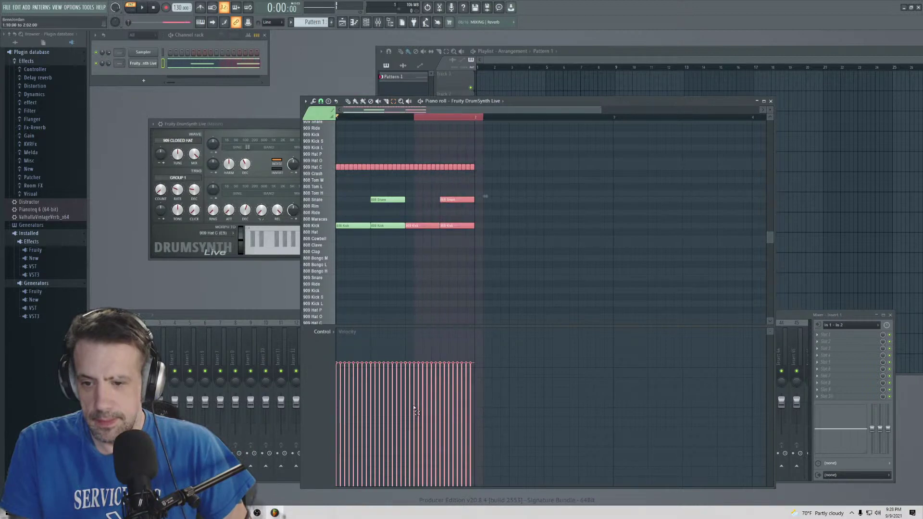
- Lower the velocities of the chopped hi-hat notes along a slightly wavy curve and play the pattern
left_click_drag(483, 412, 324, 404)
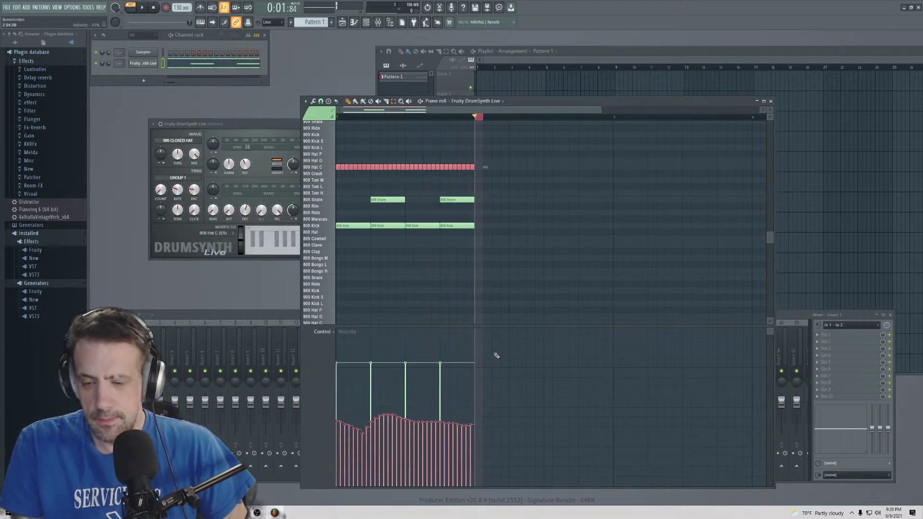
left_click(340, 120)
key("space")
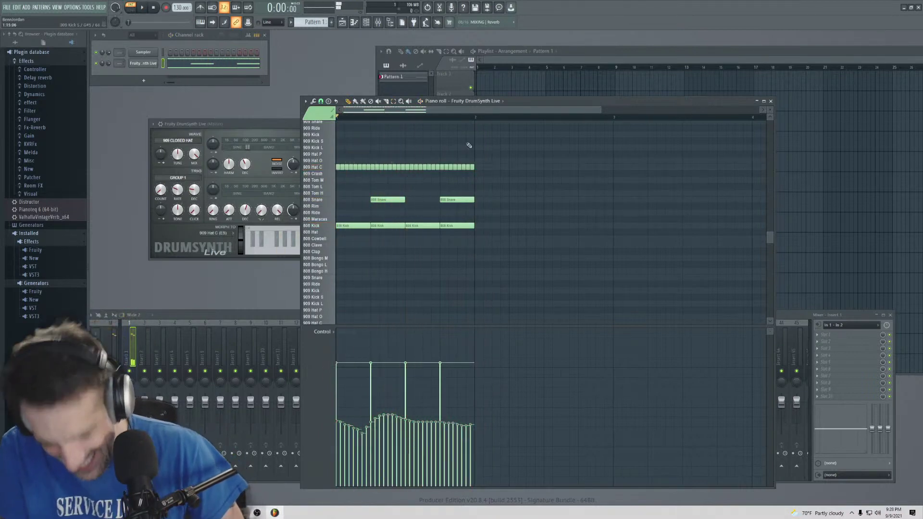
- Replace the chopped hi-hats with a new one-bar 909 Hat C note chopped into sixteenth notes
left_click_drag(517, 176, 336, 146)
key("Delete")
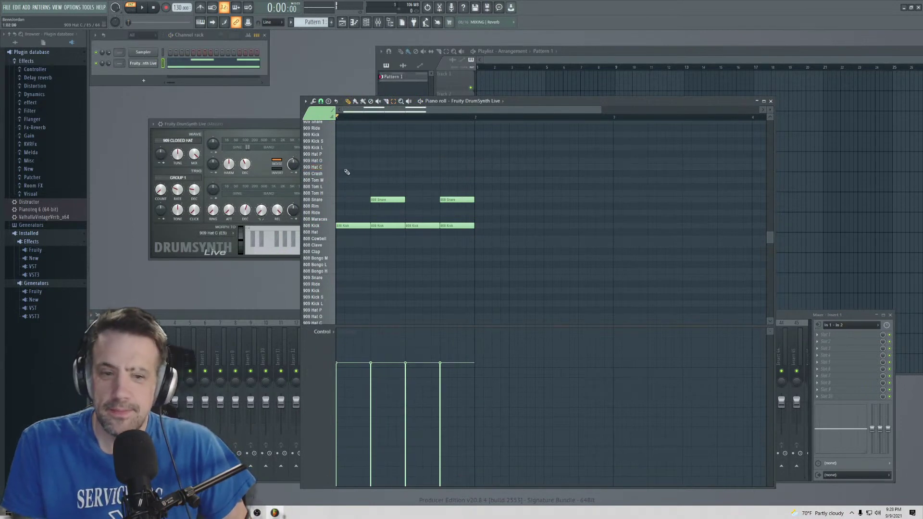
left_click(346, 168)
left_click_drag(378, 140, 371, 168)
key("alt+u")
left_click_drag(446, 243, 446, 233)
left_click(498, 298)
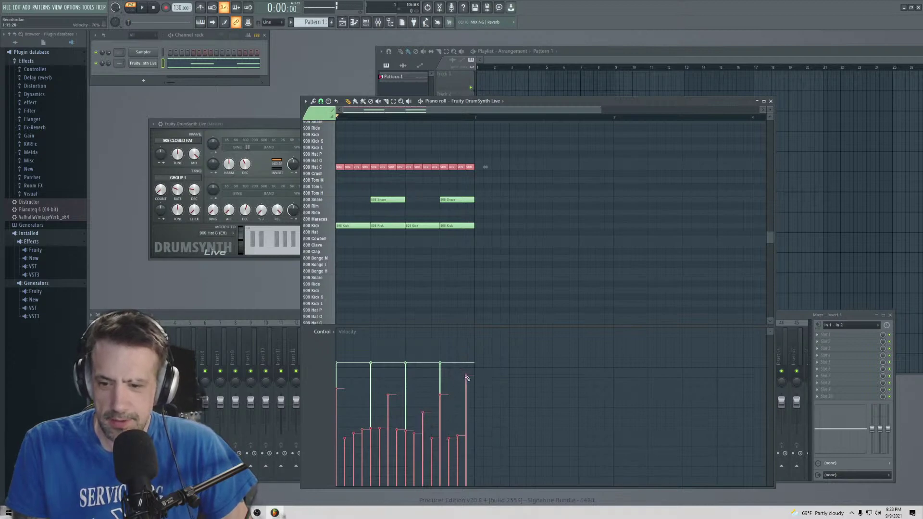
- Play back the drum pattern while rearranging the DrumSynth Live and piano roll windows, and stop playback
key("space")
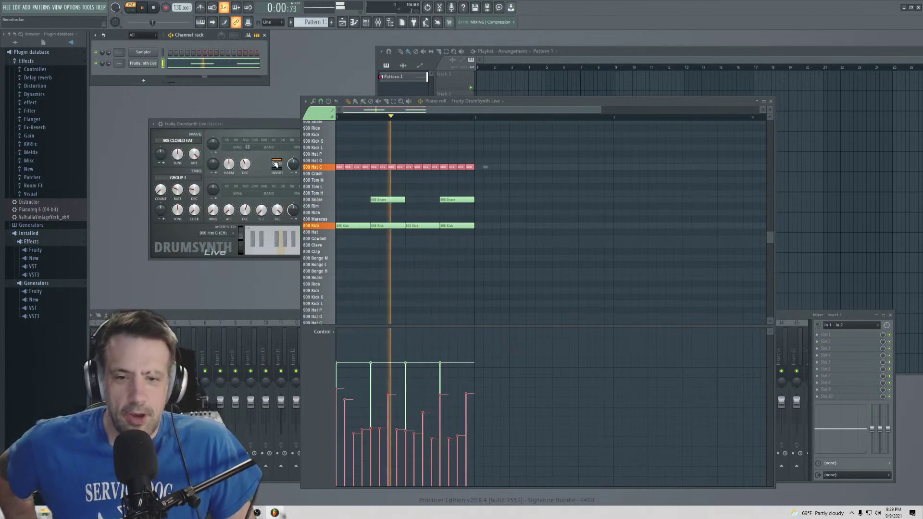
left_click(225, 217)
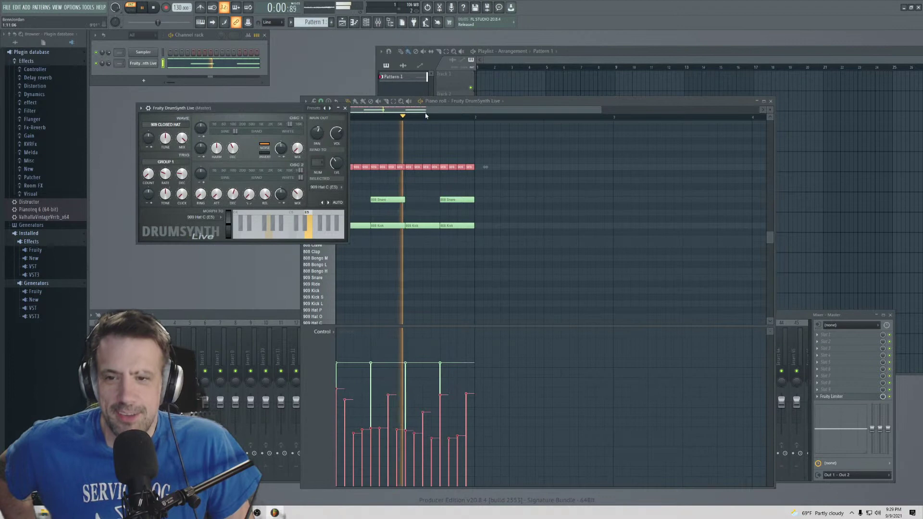
left_click_drag(533, 106, 451, 57)
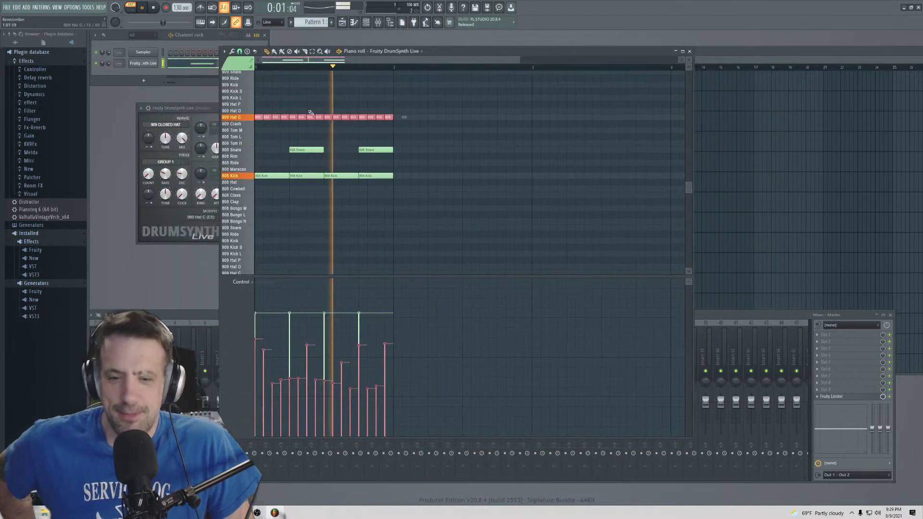
left_click(154, 7)
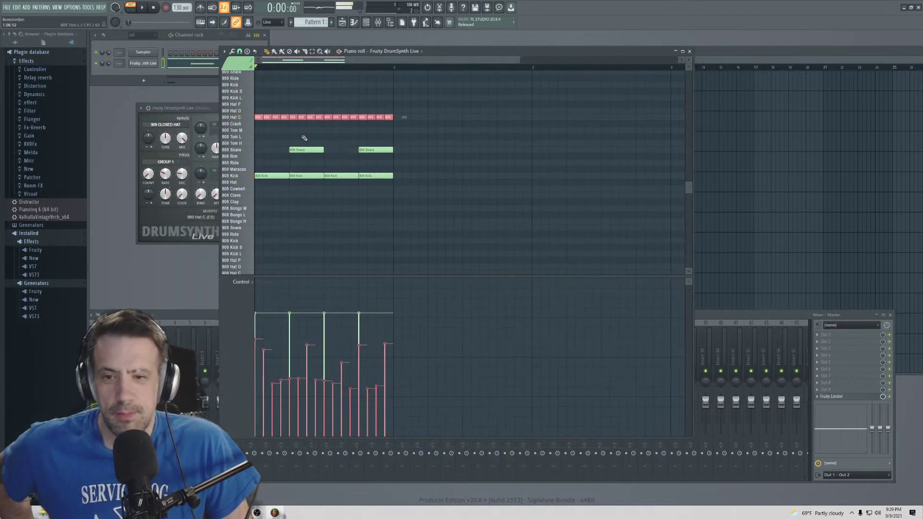
left_click_drag(423, 52, 428, 61)
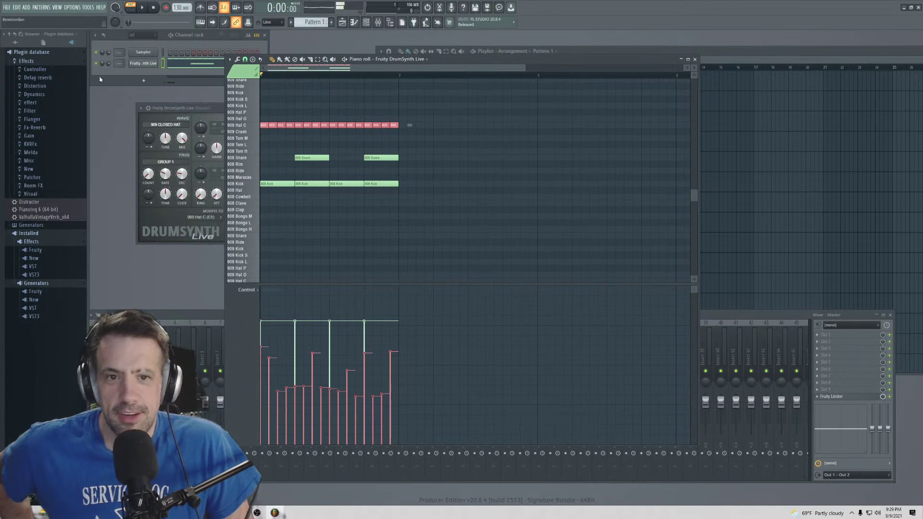
- Bring the channel rack and mixer to the front and route the Fruity DrumSynth Live channel to mixer track 2
left_click(157, 70)
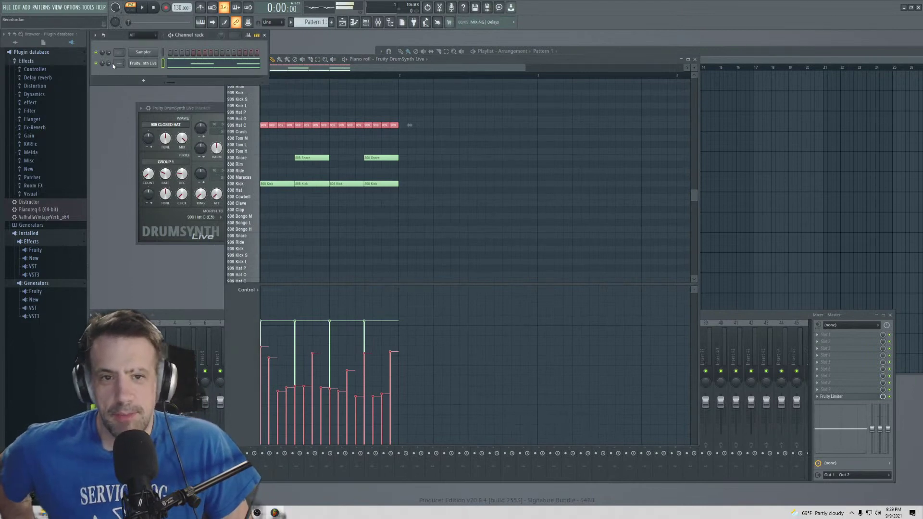
left_click(180, 317)
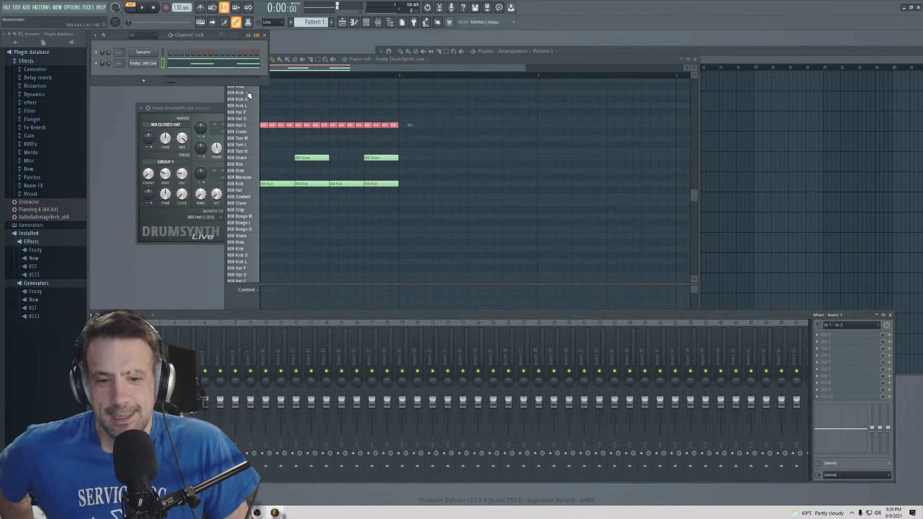
scroll(118, 63, "up", 2)
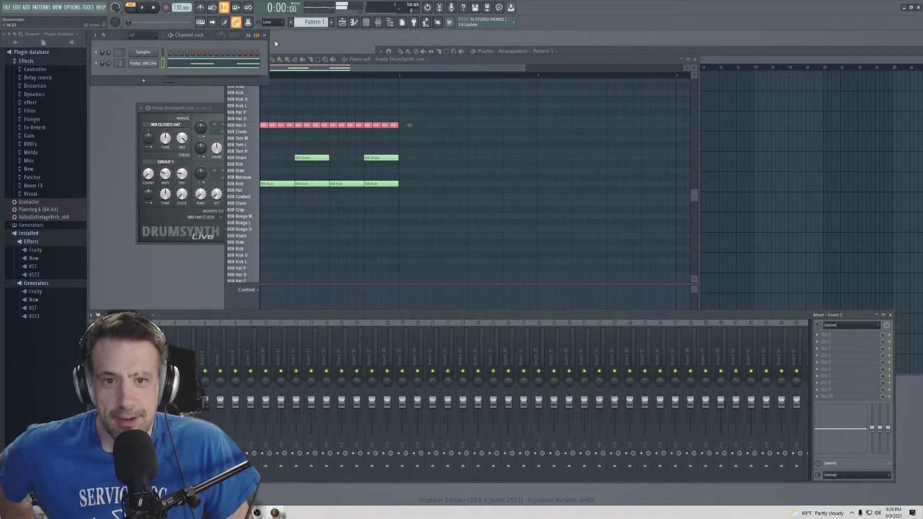
- Load Grain Strain into the third effect slot of mixer insert 2 and play the drum pattern through it
left_click(143, 81)
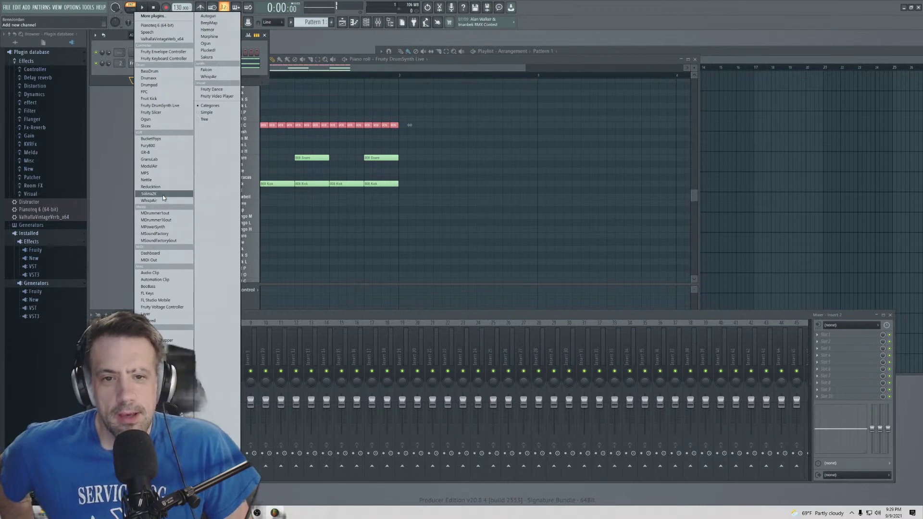
key("Escape")
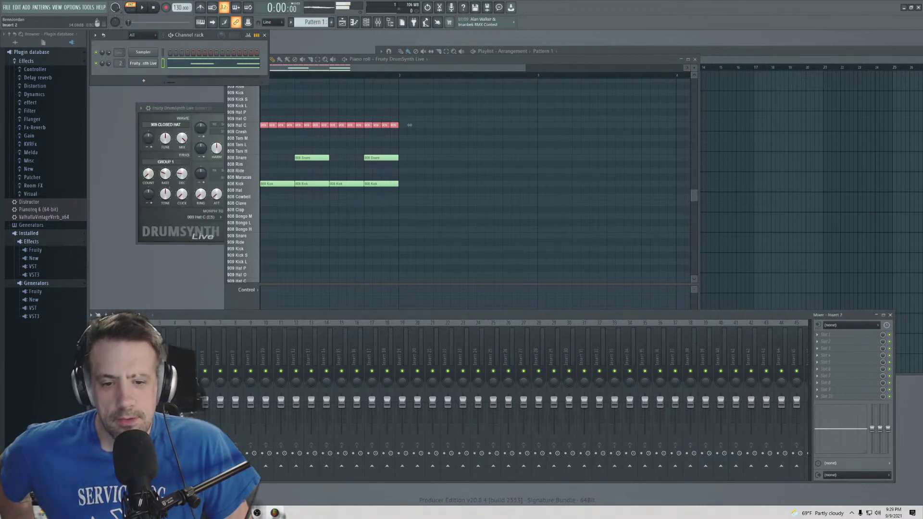
left_click(817, 353)
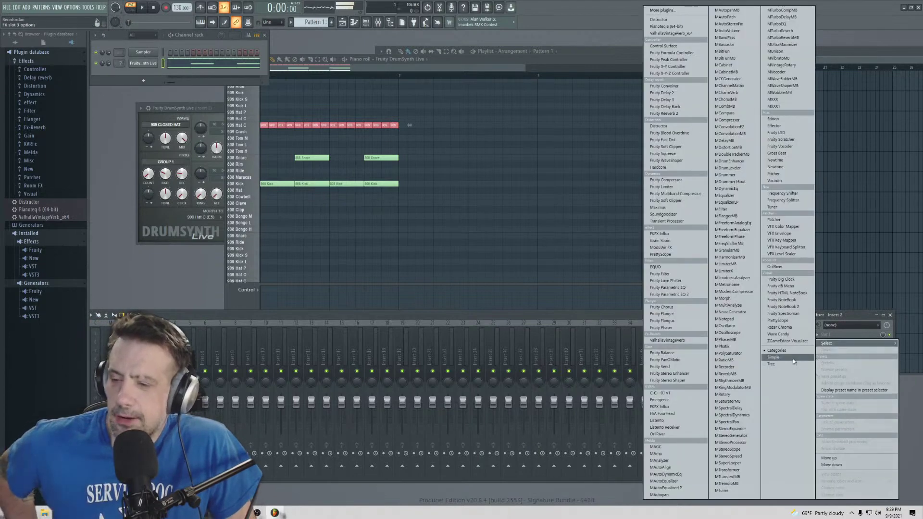
left_click(680, 244)
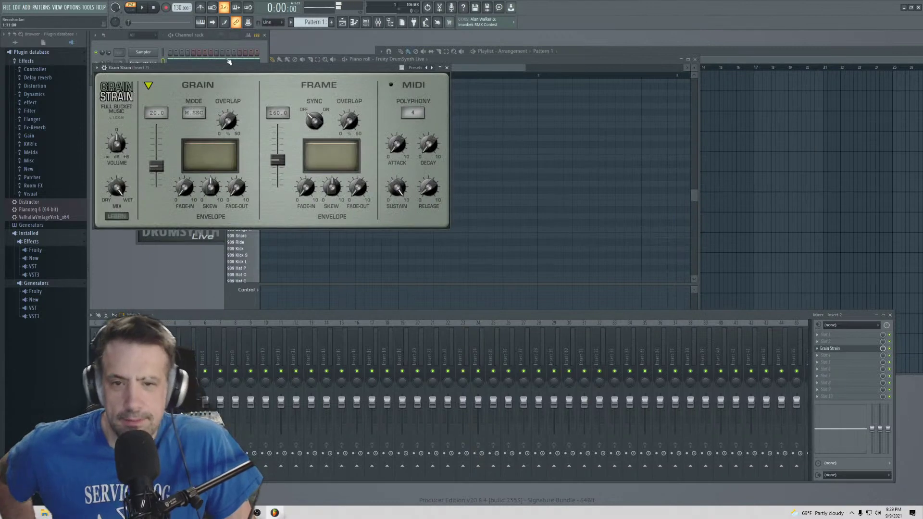
left_click_drag(117, 68, 182, 121)
key("space")
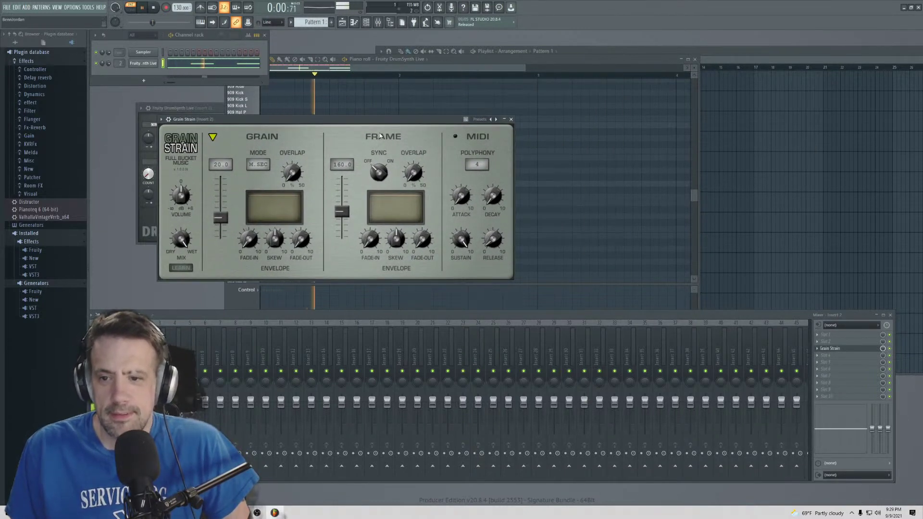
left_click_drag(336, 119, 347, 211)
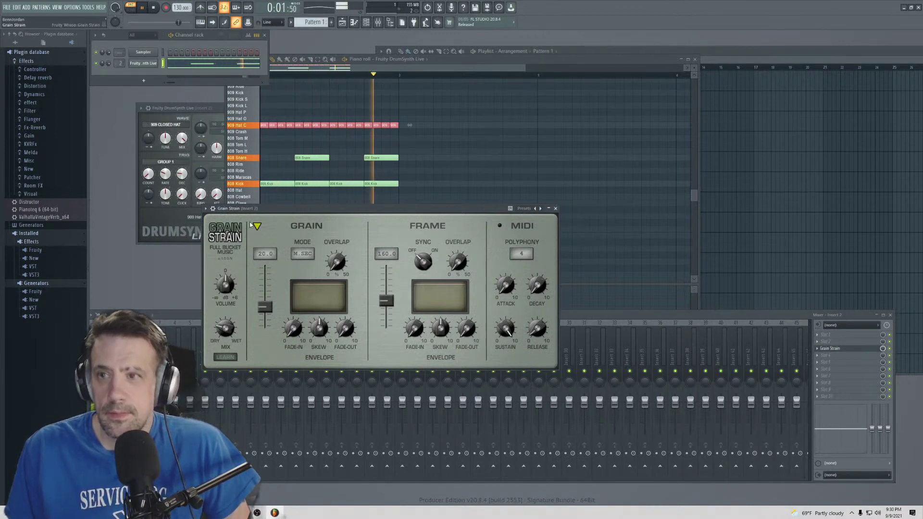
- Set Grain Strain's grain mode to FREQ and sync its frame to the host at 1/16
left_click(312, 256)
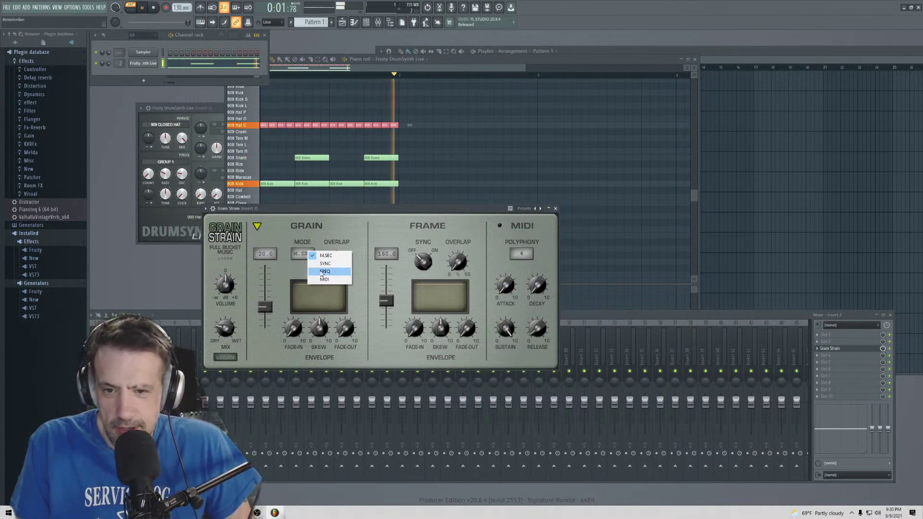
left_click(325, 271)
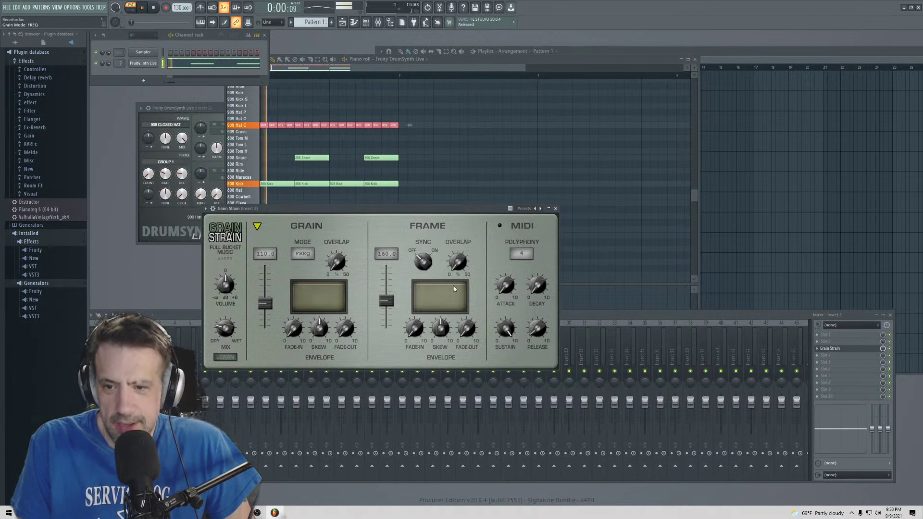
left_click(423, 261)
left_click(386, 253)
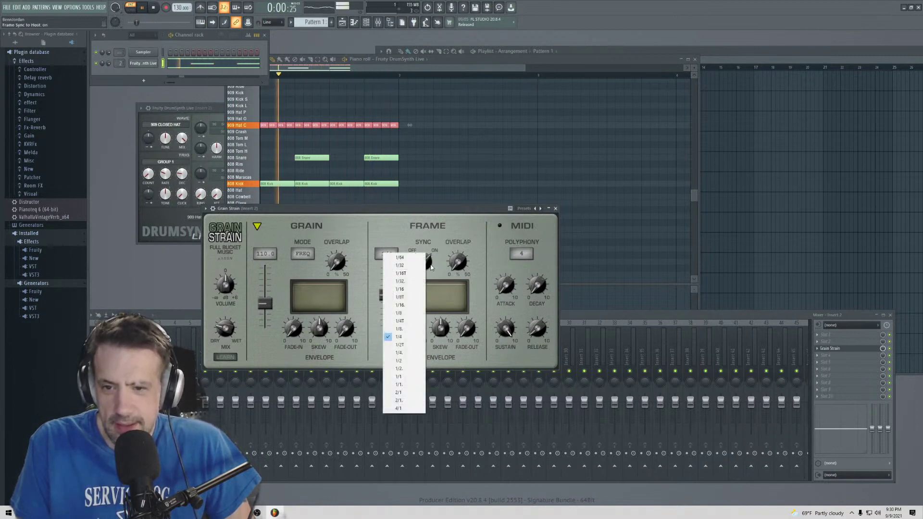
left_click(436, 241)
left_click(395, 254)
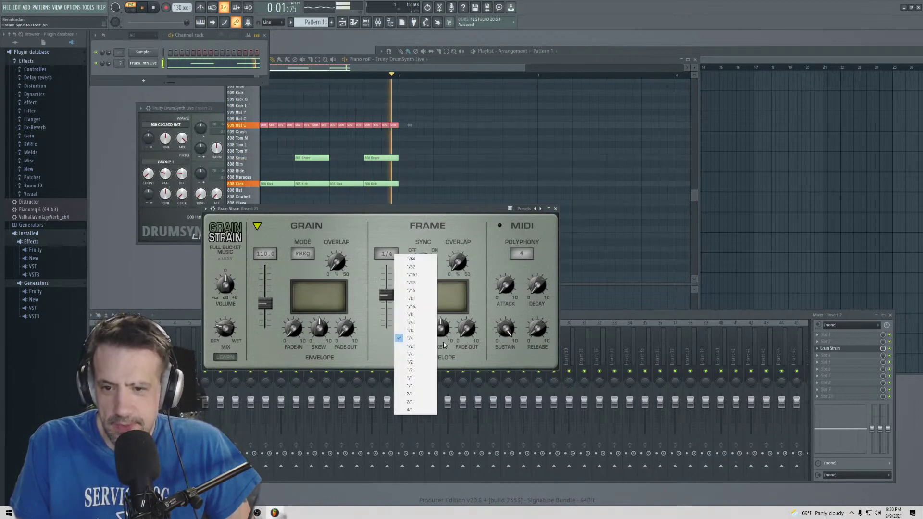
left_click(411, 291)
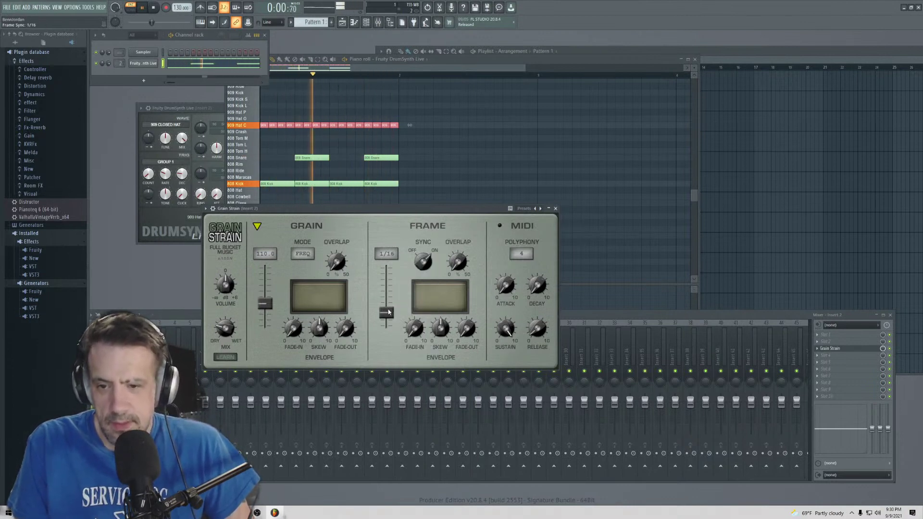
left_click(390, 254)
left_click(397, 312)
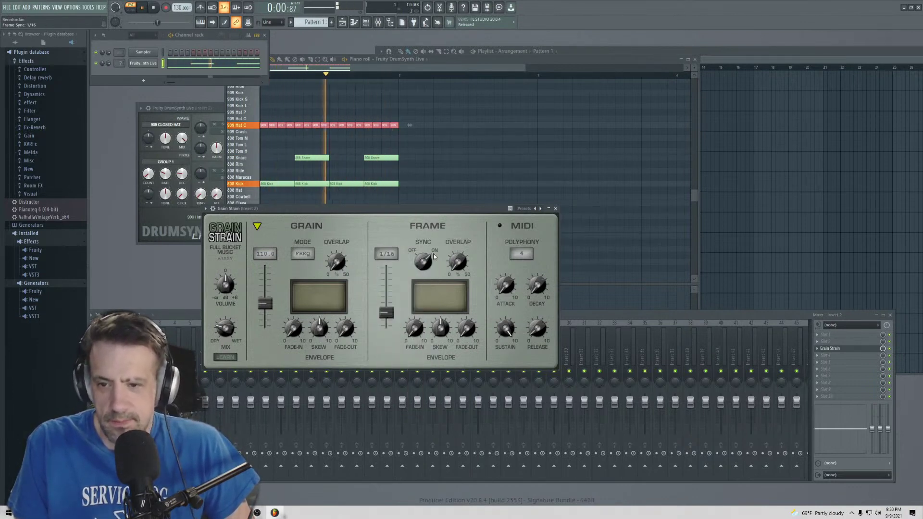
left_click_drag(457, 261, 484, 250)
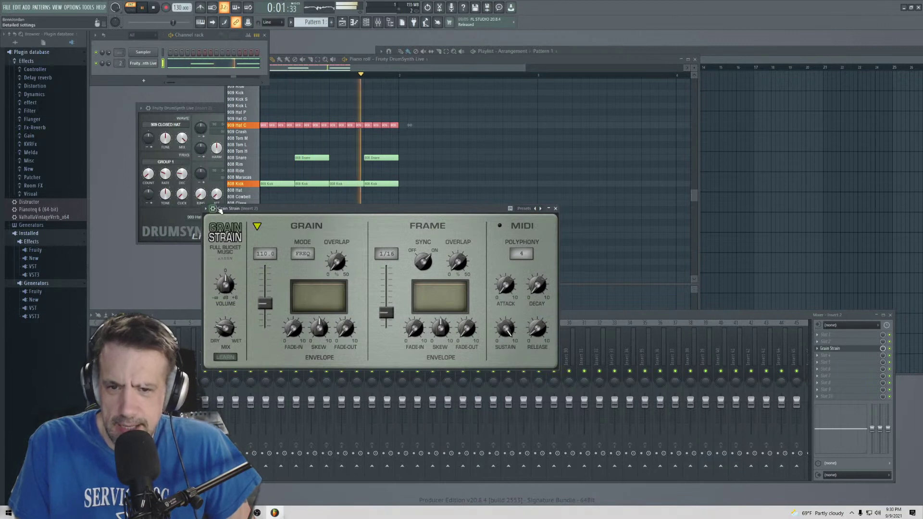
- Add a MIDI Out channel on port 6 and set Grain Strain's MIDI input port to 6
left_click(143, 80)
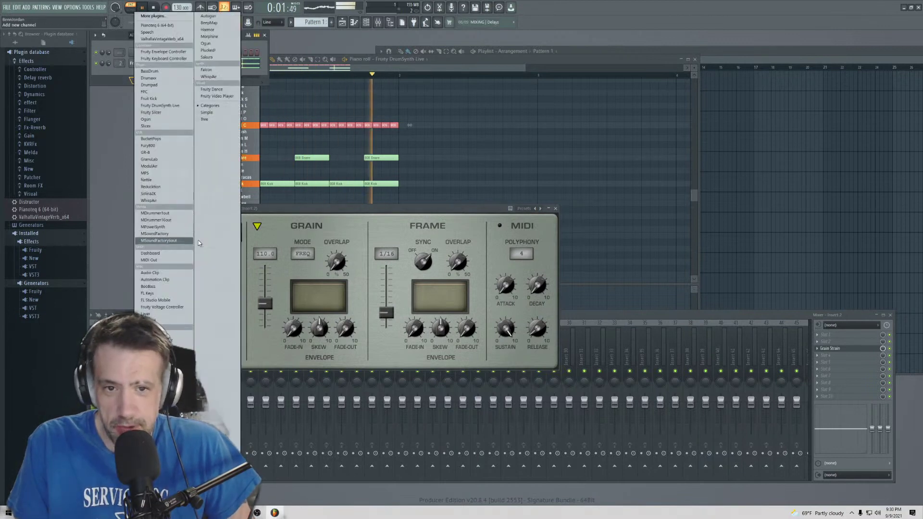
left_click(156, 260)
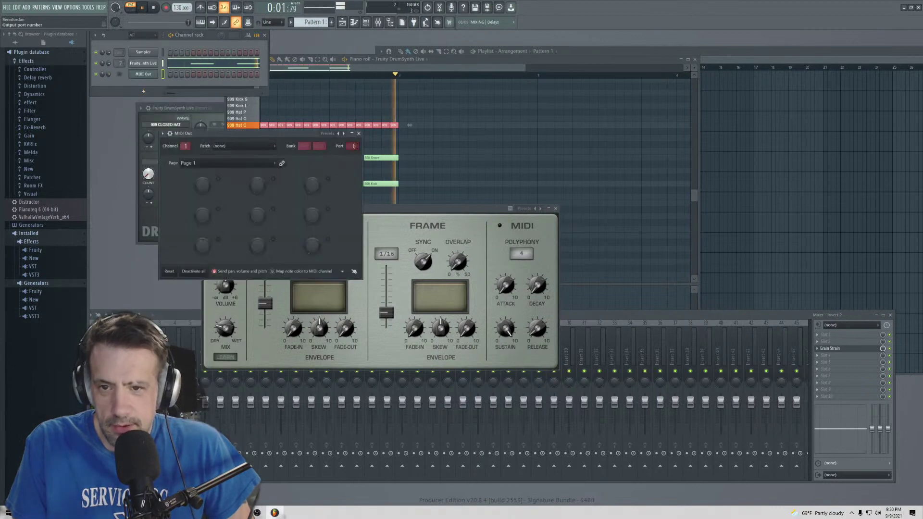
left_click(396, 207)
left_click(205, 208)
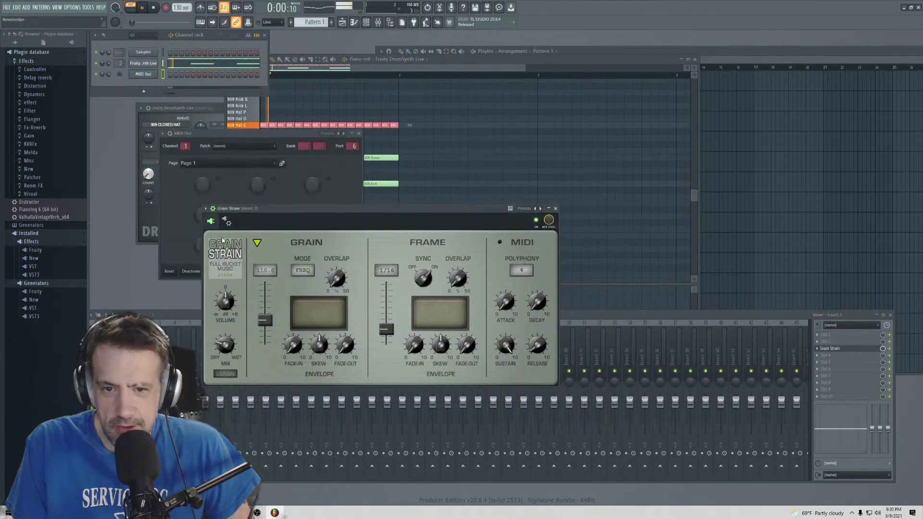
left_click(226, 222)
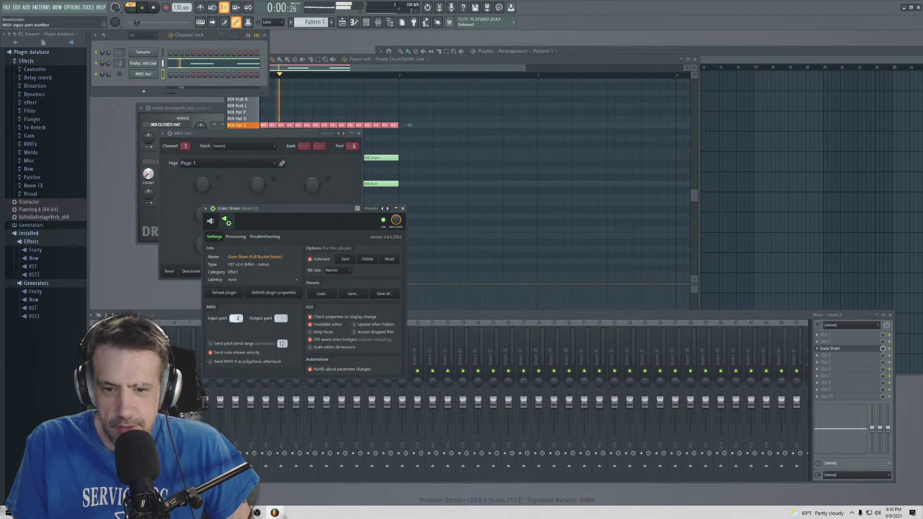
left_click(211, 221)
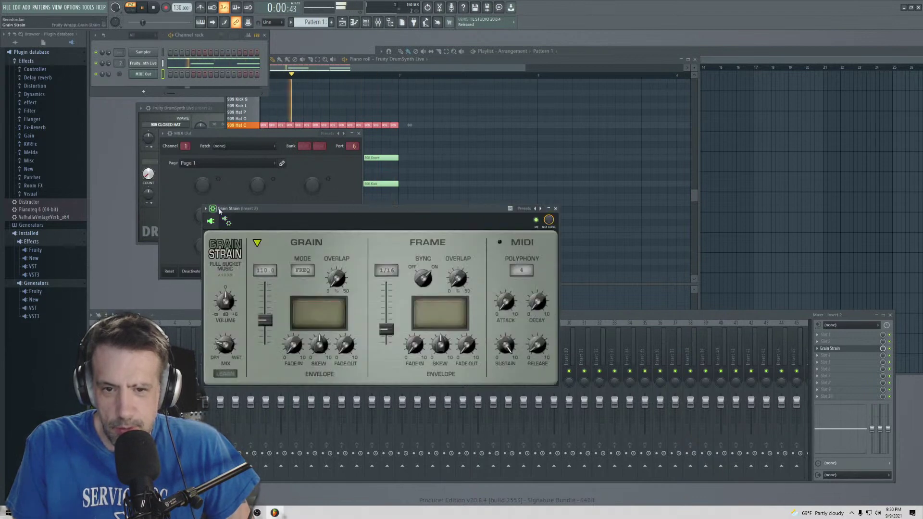
- Place the Grain Strain and MIDI Out windows side by side and recheck Grain Strain's MIDI input port
left_click_drag(301, 211, 260, 242)
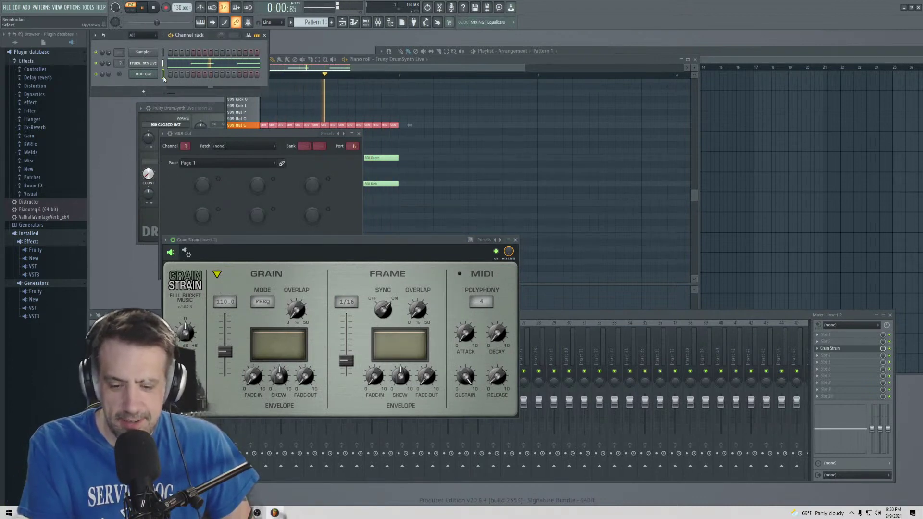
left_click_drag(238, 244, 461, 64)
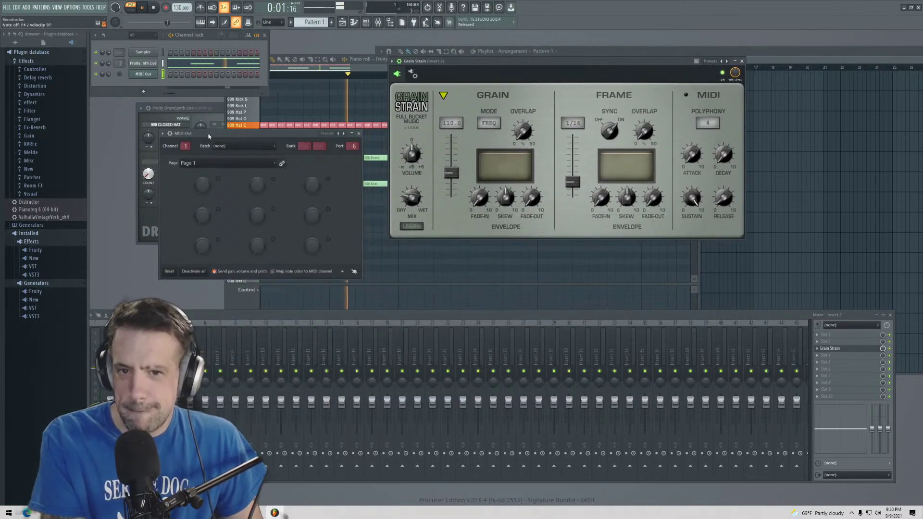
left_click_drag(189, 133, 163, 140)
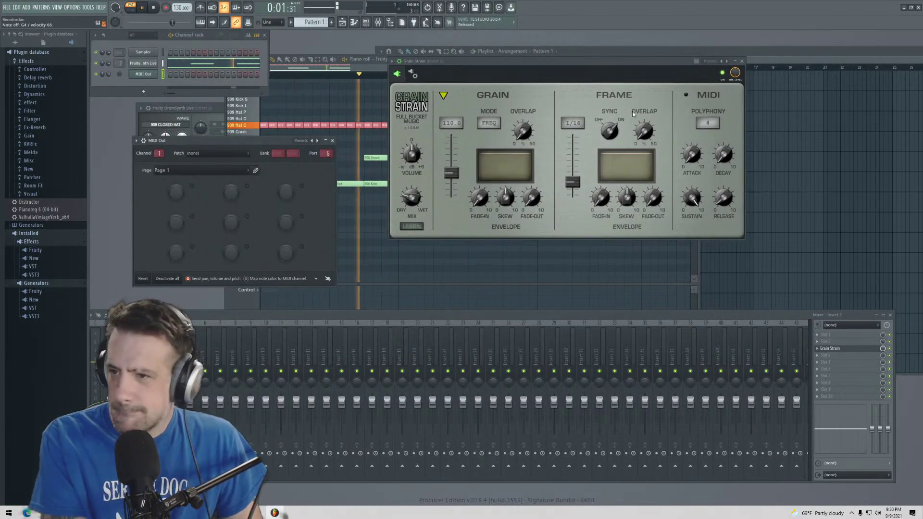
left_click(415, 75)
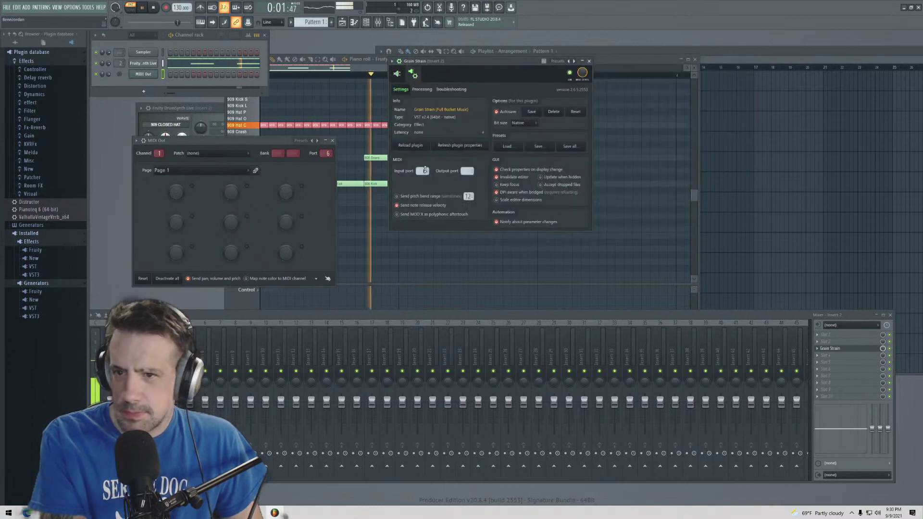
left_click(397, 75)
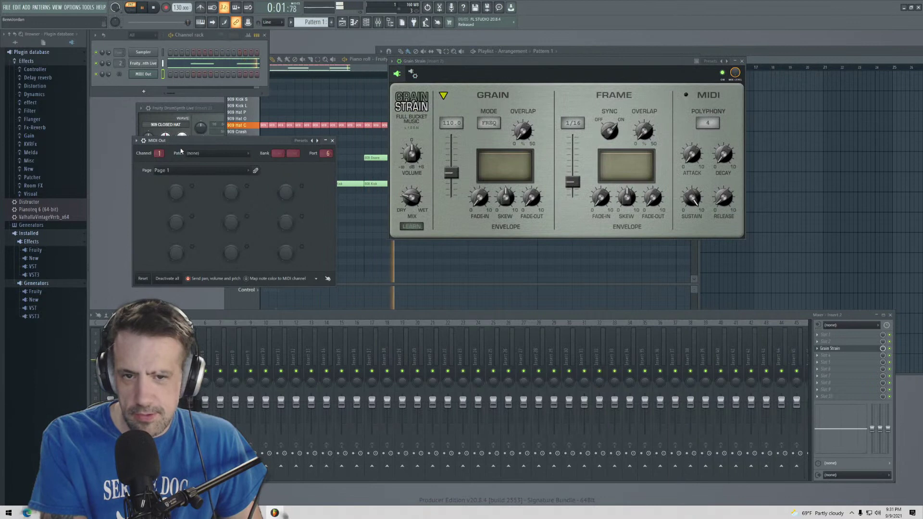
- Try a polyphony of 1 in Grain Strain and return it to 4
left_click(705, 123)
left_click(707, 150)
left_click(706, 123)
left_click(711, 126)
left_click(708, 121)
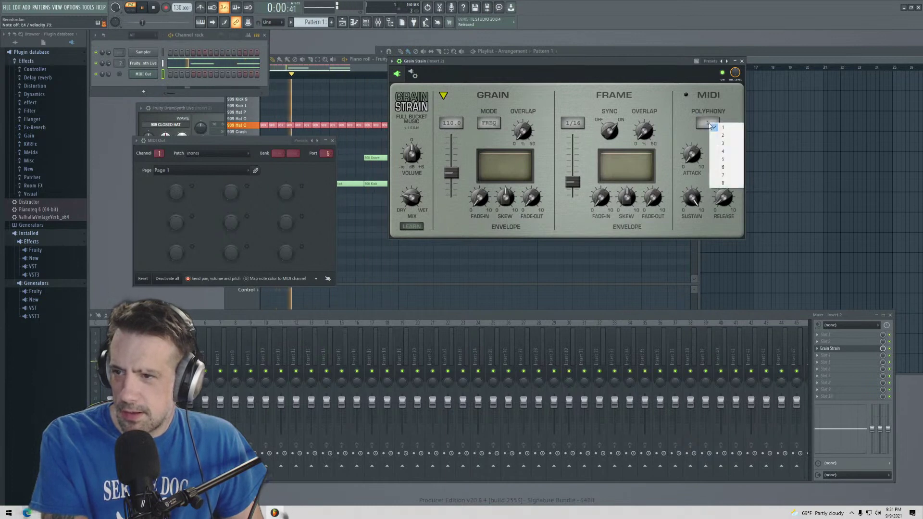
left_click(716, 152)
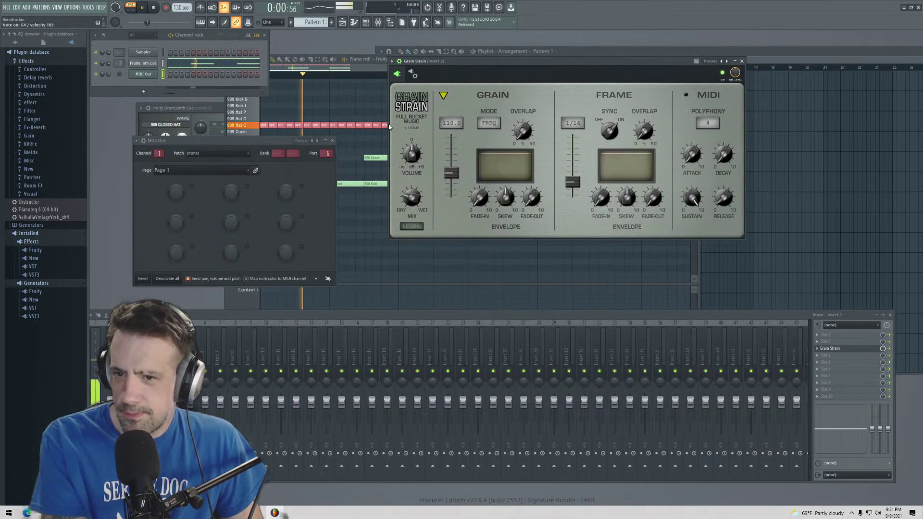
- Try high and low grain frequencies in Grain Strain during playback and adjust the grain envelope's fade-in
left_click_drag(424, 70, 307, 111)
key("space")
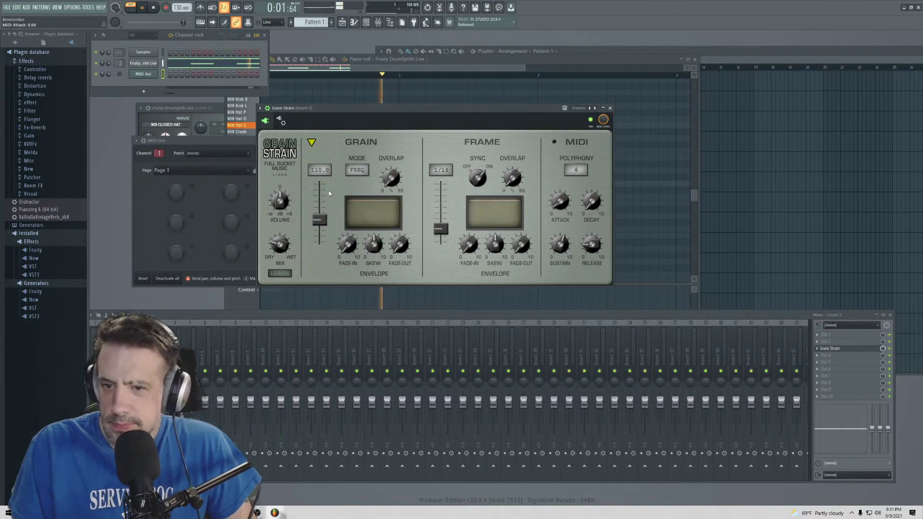
mouse_move(319, 220)
left_mouse_down()
mouse_move(319, 198)
mouse_move(311, 222)
mouse_move(311, 204)
left_mouse_up()
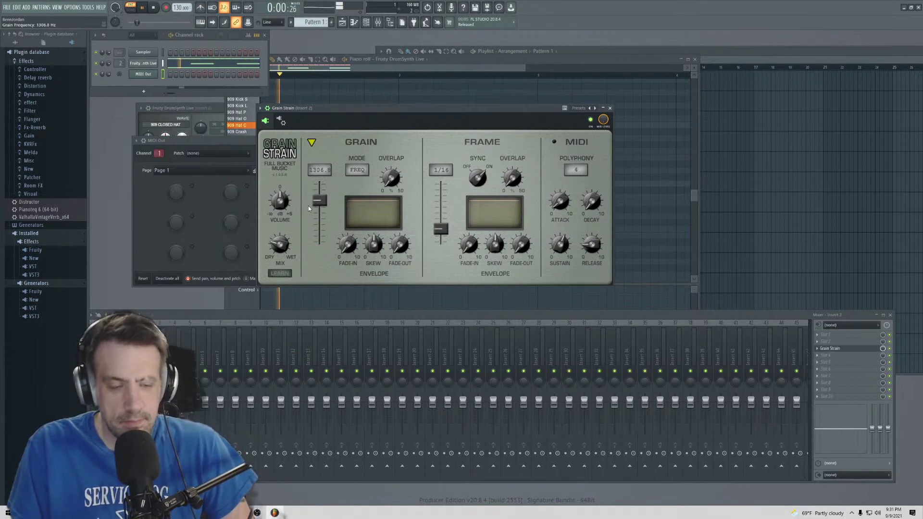
mouse_move(316, 204)
left_mouse_down()
mouse_move(318, 221)
mouse_move(321, 208)
mouse_move(331, 211)
left_mouse_up()
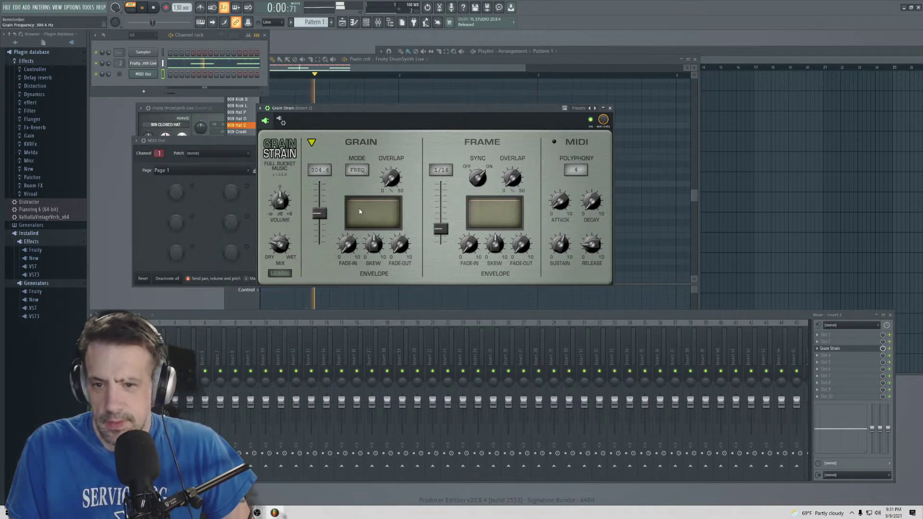
left_click_drag(347, 244, 318, 235)
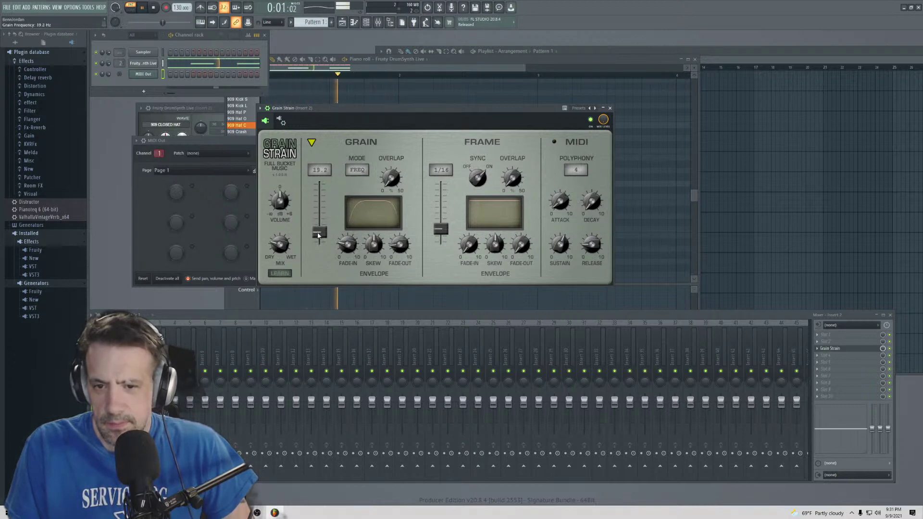
- Try the M.SEC grain mode in Grain Strain, set the mode to MIDI and uncover the MIDI Out window
left_click(356, 170)
left_click(376, 172)
left_click(356, 170)
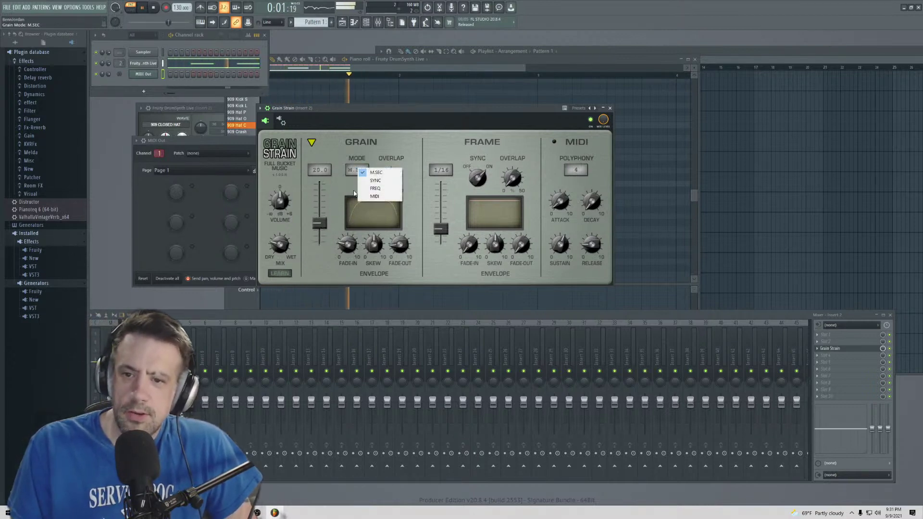
left_click(374, 196)
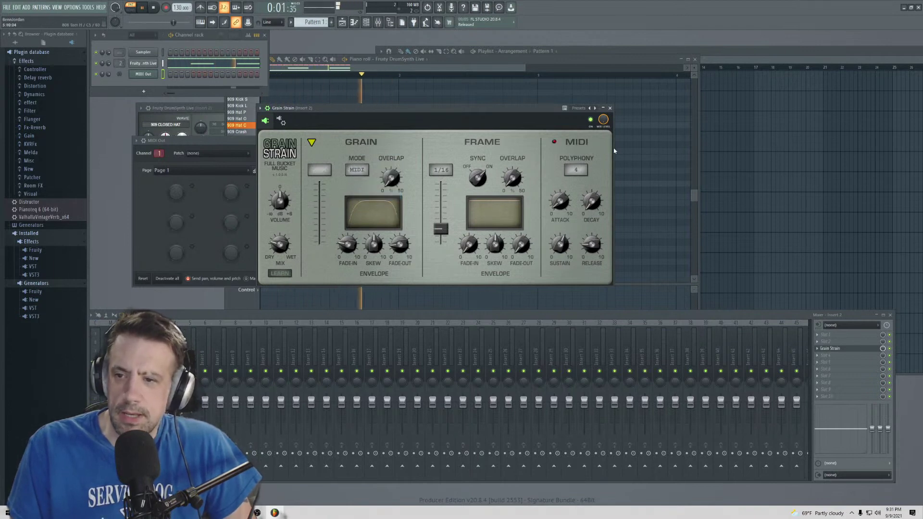
left_click_drag(486, 117, 562, 89)
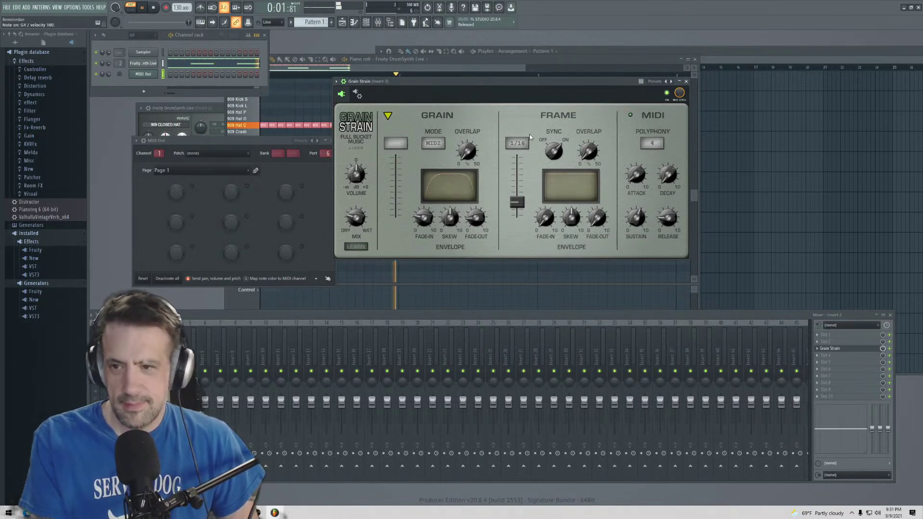
- Set Grain Strain's frame length to 1/8 and its MIDI polyphony to 8
left_click_drag(518, 202, 517, 193)
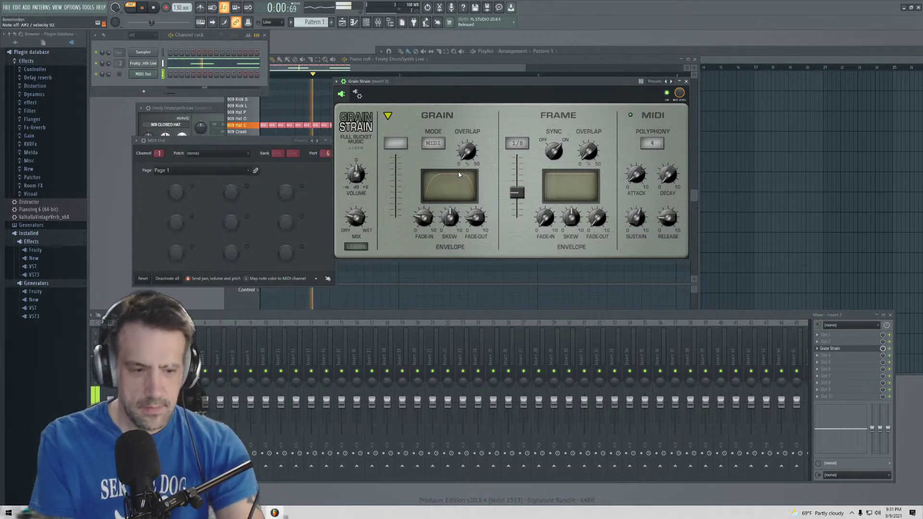
left_click(654, 143)
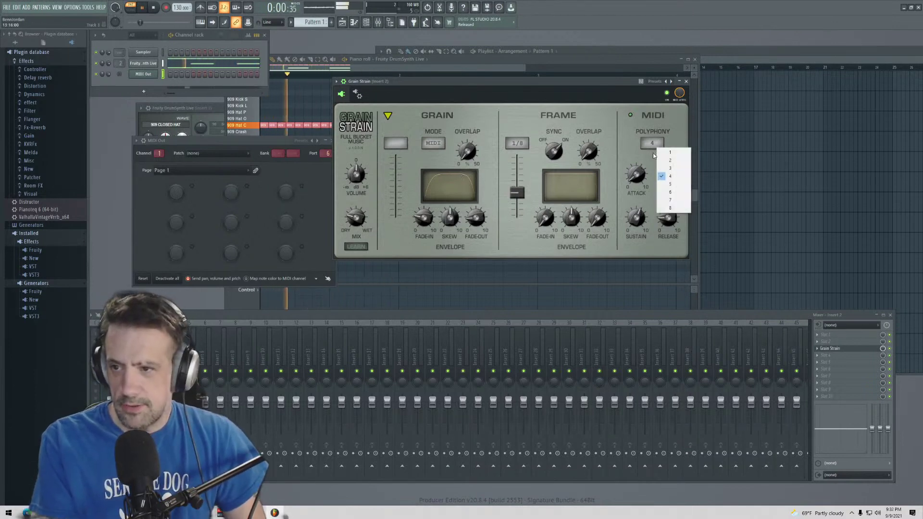
left_click(670, 207)
left_click_drag(480, 81, 412, 80)
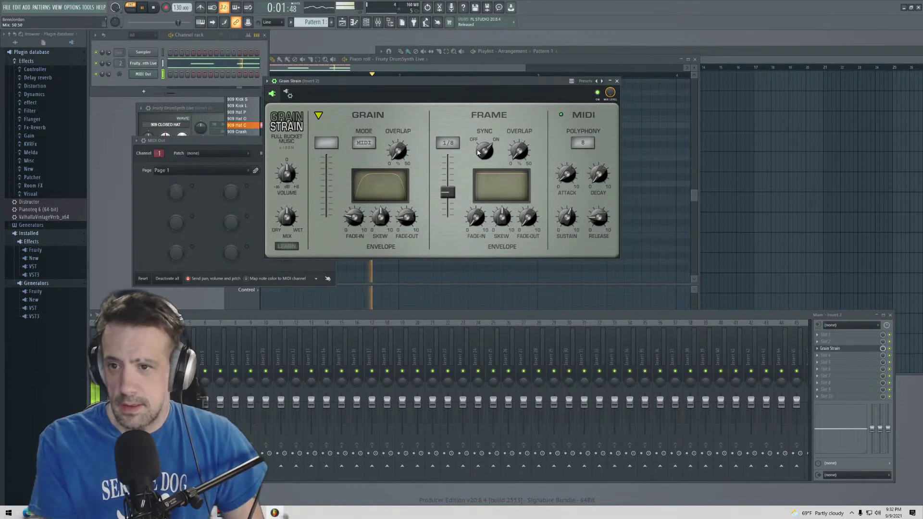
- Try a 1/16 frame length in Grain Strain, set it to 1/1 and stop playback
left_click_drag(447, 192, 478, 195)
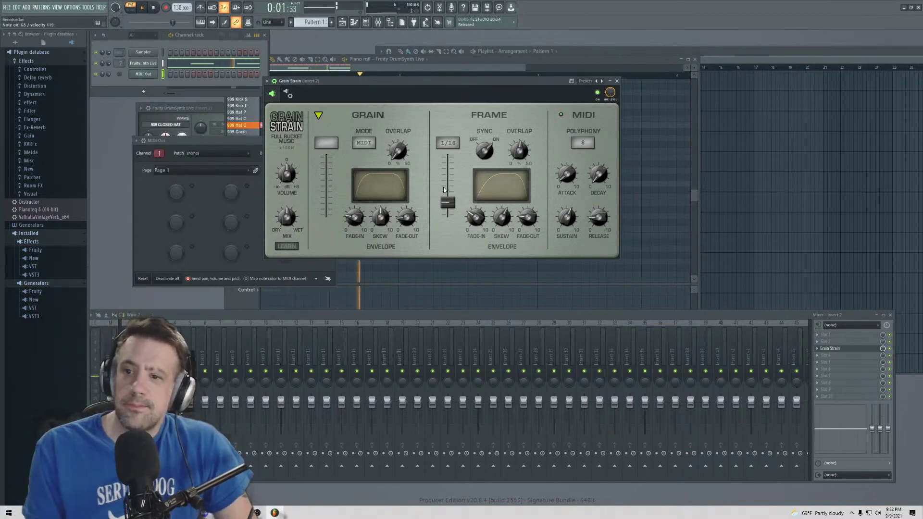
left_click_drag(446, 202, 447, 173)
key("space")
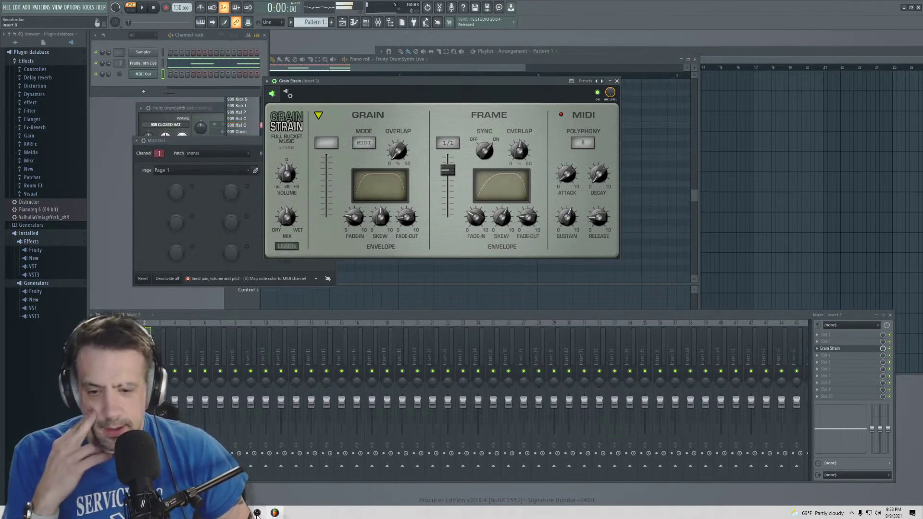
- Switch to Soundly, search for "waves" and preview "Water, Waves, Ocean, Big, Crashing In On Beach, Swells 4"
key("alt+Tab")
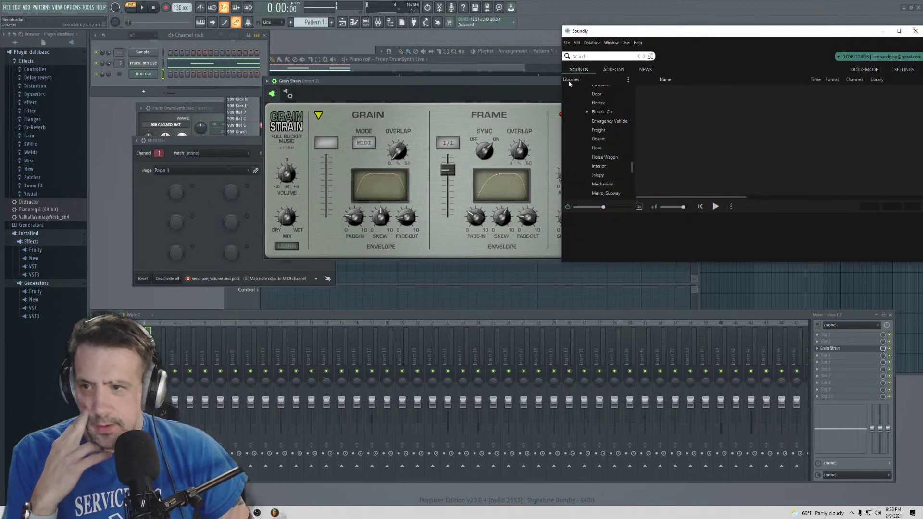
left_click(593, 55)
type("waves")
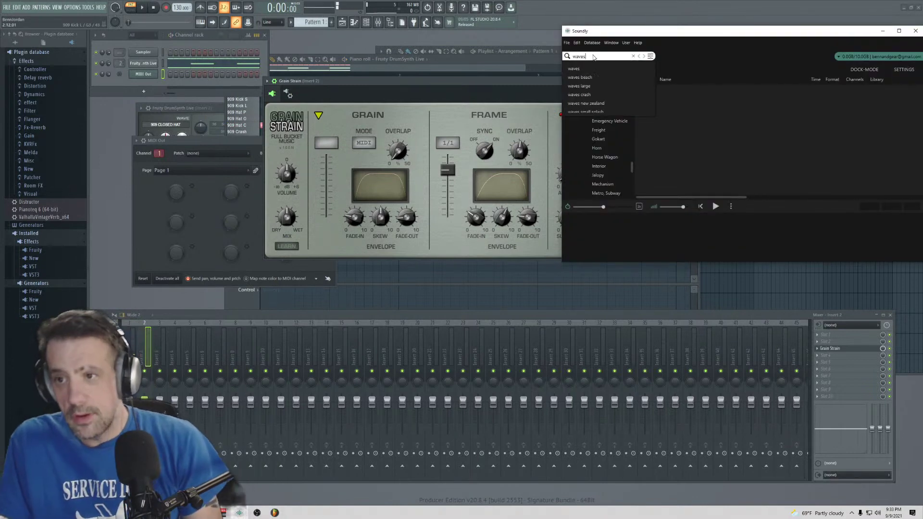
key("Return")
left_click_drag(609, 27, 323, 79)
left_click(413, 171)
left_click(431, 260)
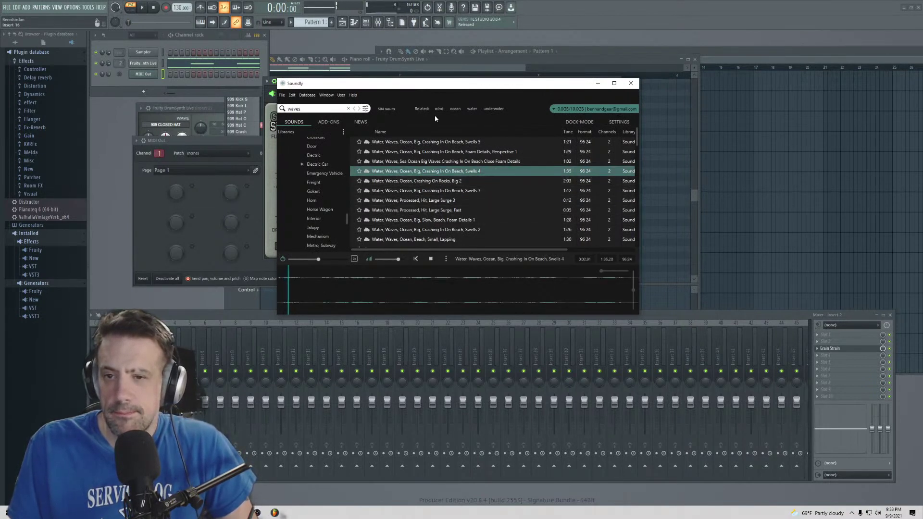
- Preview the "Processed, Hit, Large Surge 3" sound, sort the results by longest time and preview "Water, Waves, Calm, Lapping Against Rocks"
left_click_drag(426, 86, 275, 76)
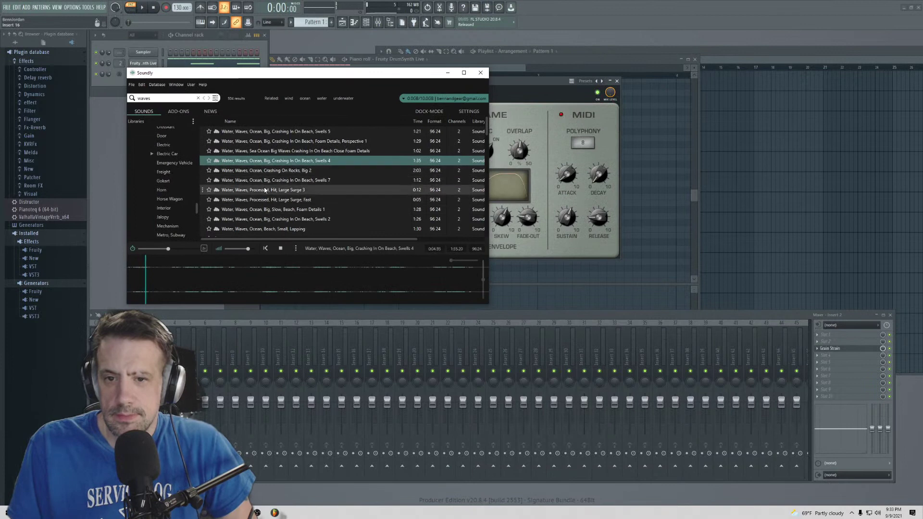
left_click(263, 190)
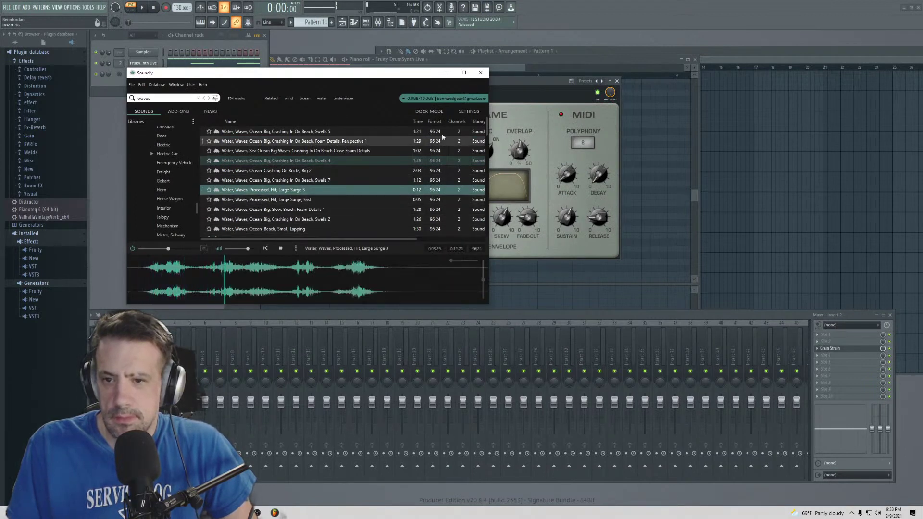
left_click(417, 121)
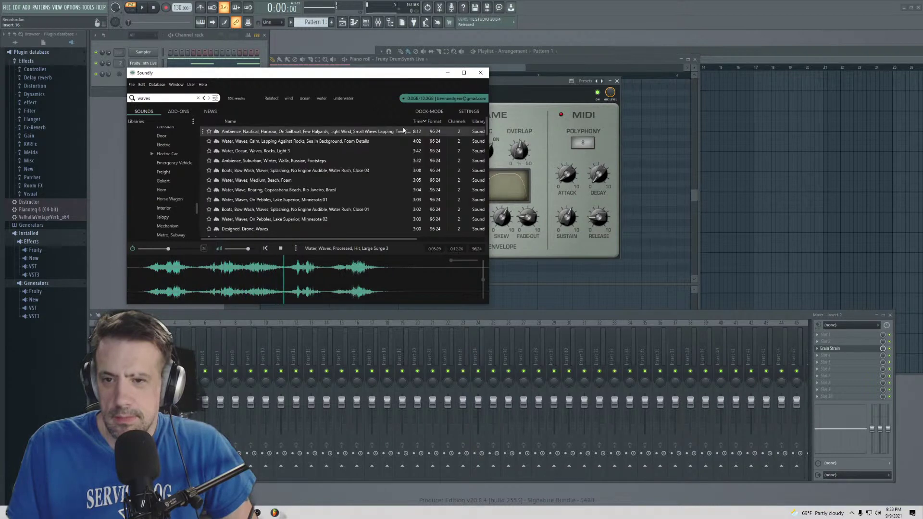
left_click(319, 142)
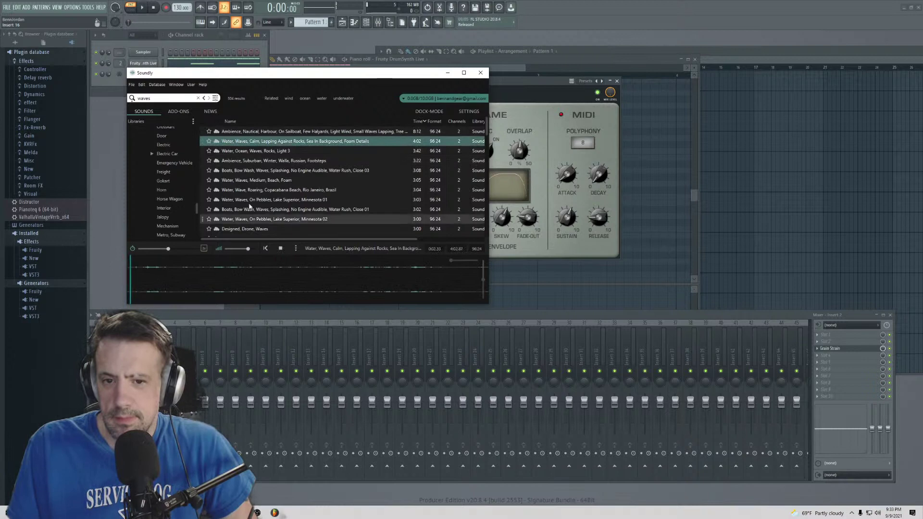
- Select nearly the whole calm waves recording and place it at the start of Track 5 in the FL Studio playlist
left_click_drag(136, 277, 483, 281)
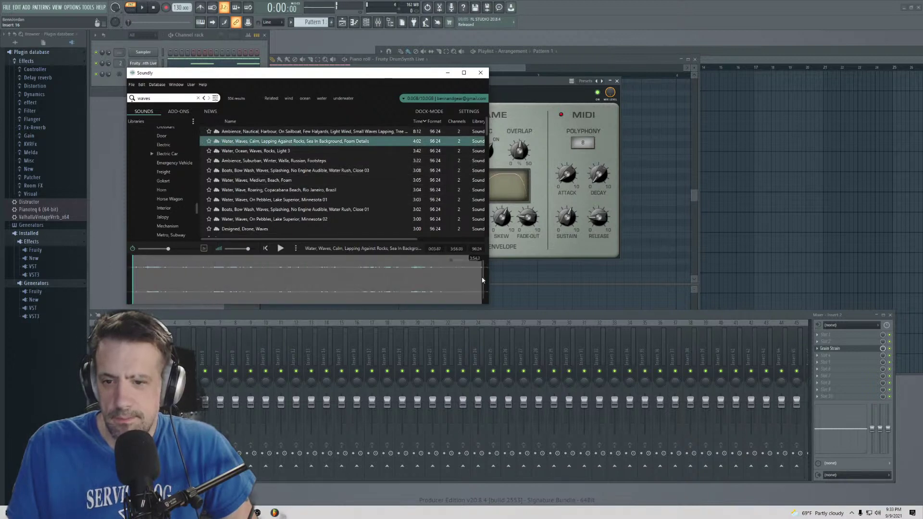
left_click_drag(686, 250, 486, 160)
key("space")
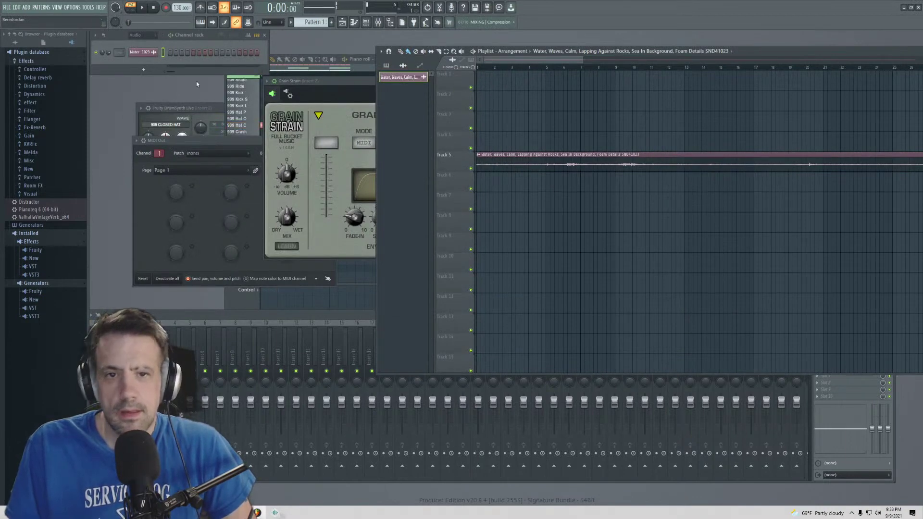
- Show all channels in the channel rack, route the waves clip to mixer Insert 2 and bring the mixer forward
left_click(141, 36)
left_click(149, 56)
left_click_drag(107, 105, 186, 117)
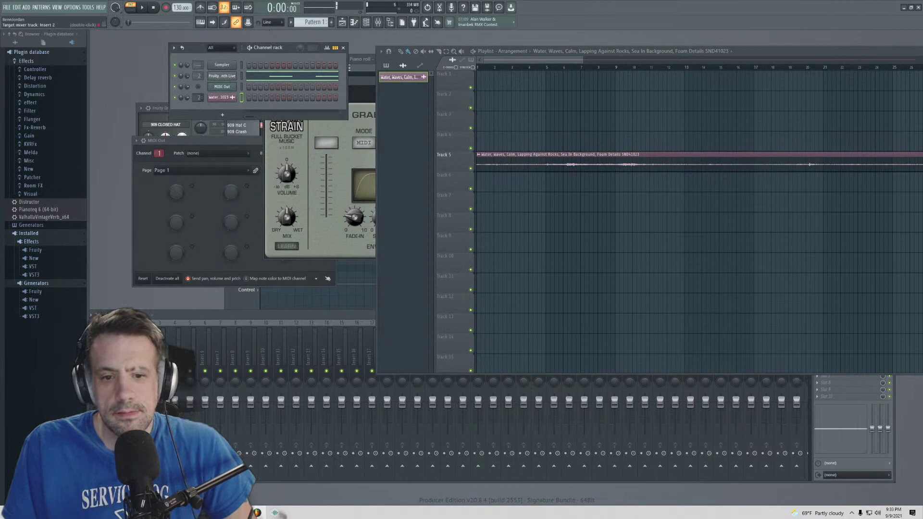
left_click(205, 327)
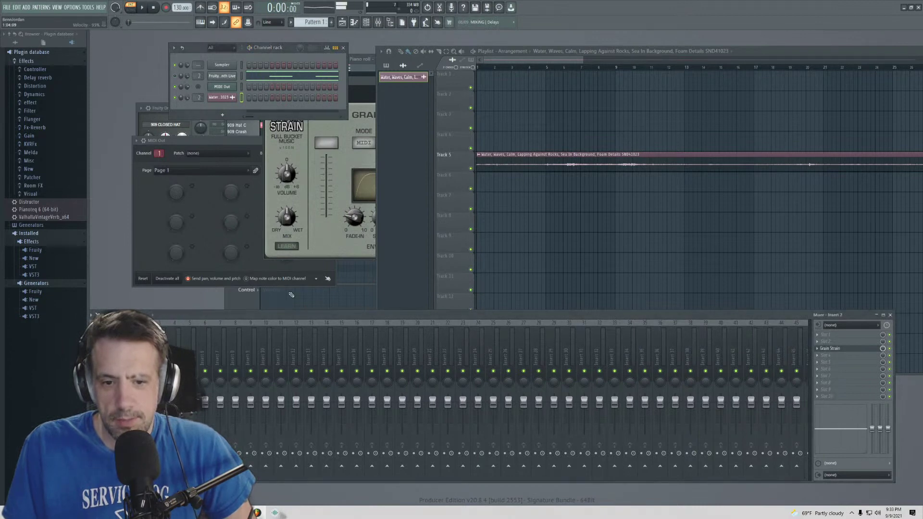
- Play the arrangement in song mode and adjust Grain Strain's dry/wet mix
left_click(129, 15)
key("space")
left_click(318, 247)
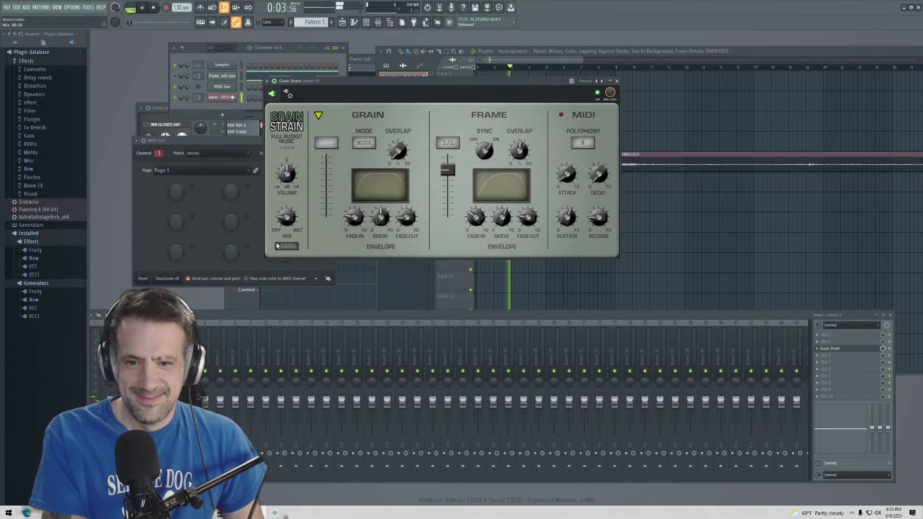
left_click_drag(285, 222, 290, 166)
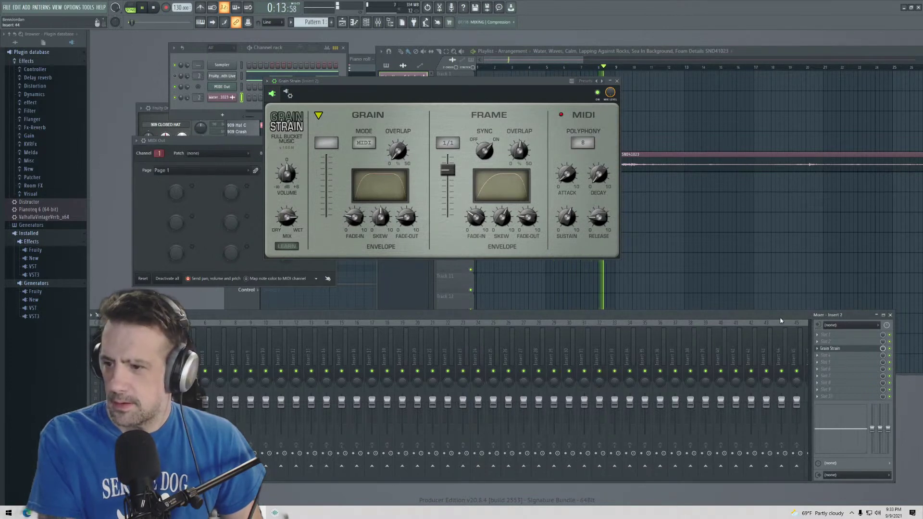
- Try Grain Strain's M.SEC grain mode with a grain length of about 682.7 and switch the mode to SYNC
left_click(364, 142)
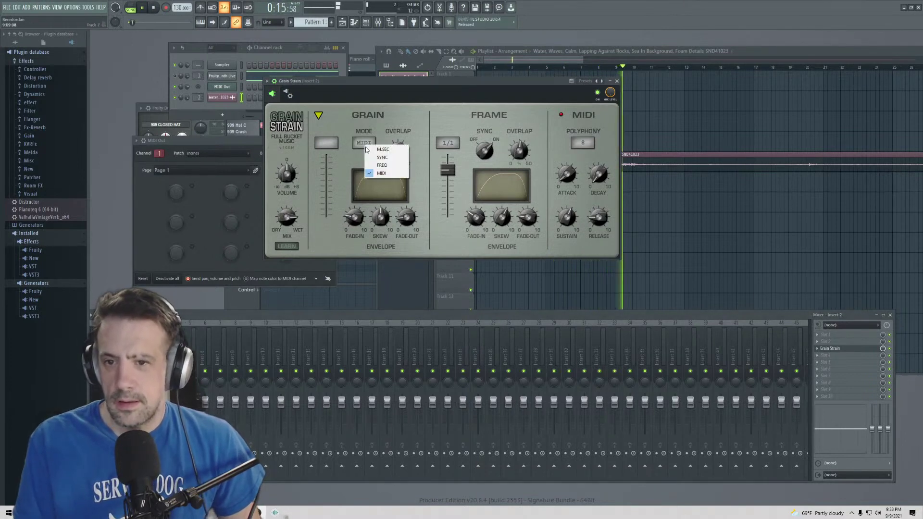
left_click(383, 149)
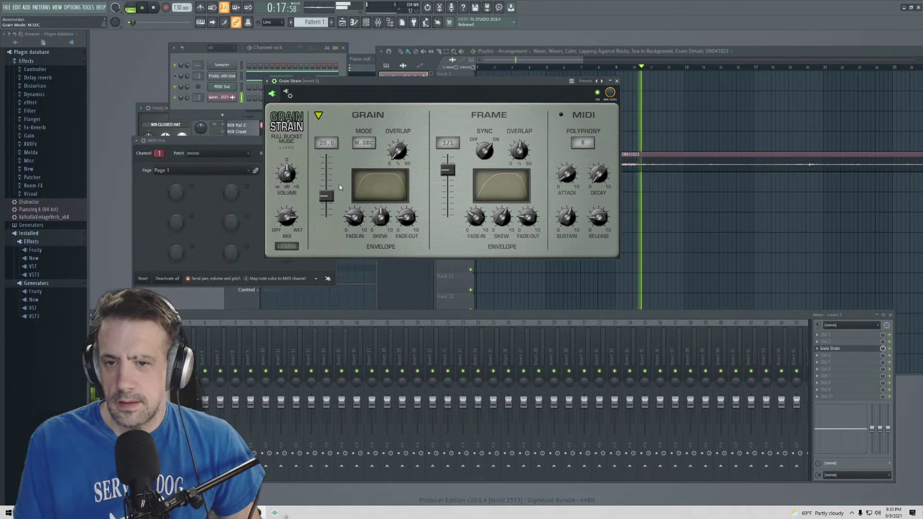
left_click(364, 142)
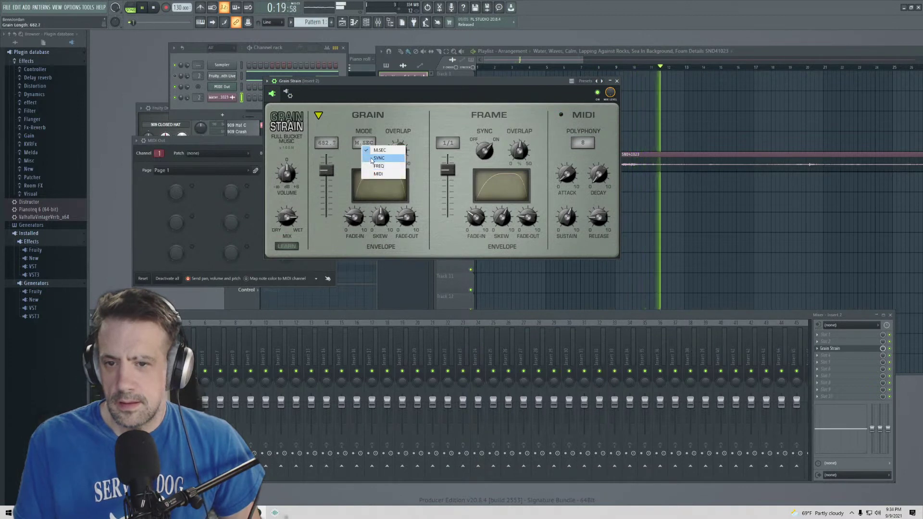
left_click(380, 156)
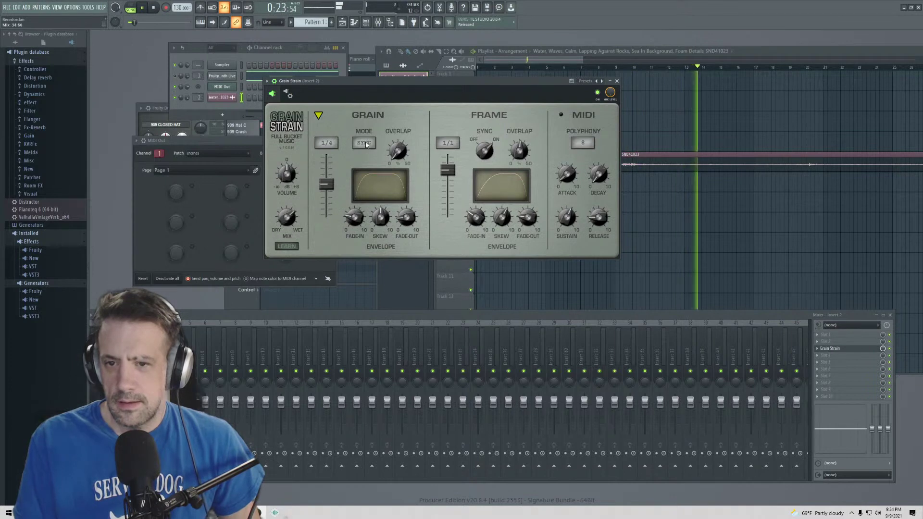
- Load the Emergence effect in slot 6 of mixer Insert 2, move its window aside and turn the effect off
left_click(825, 334)
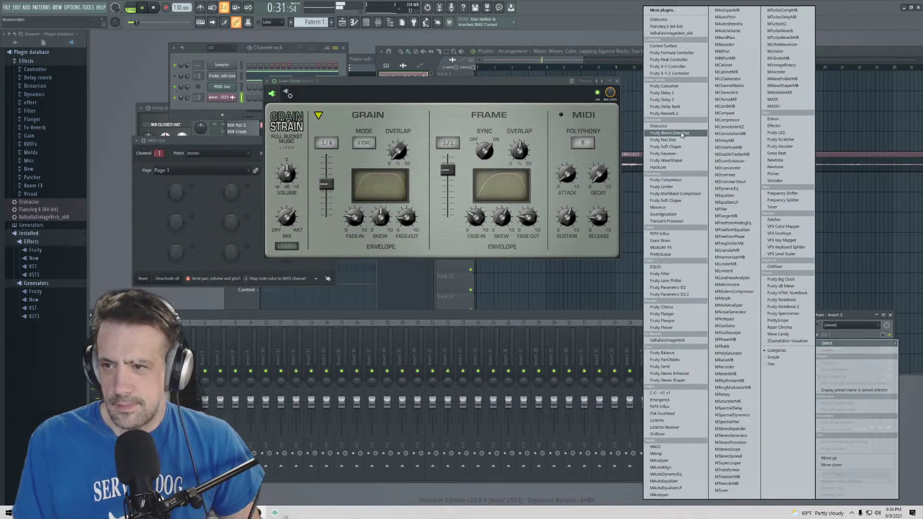
left_click(688, 400)
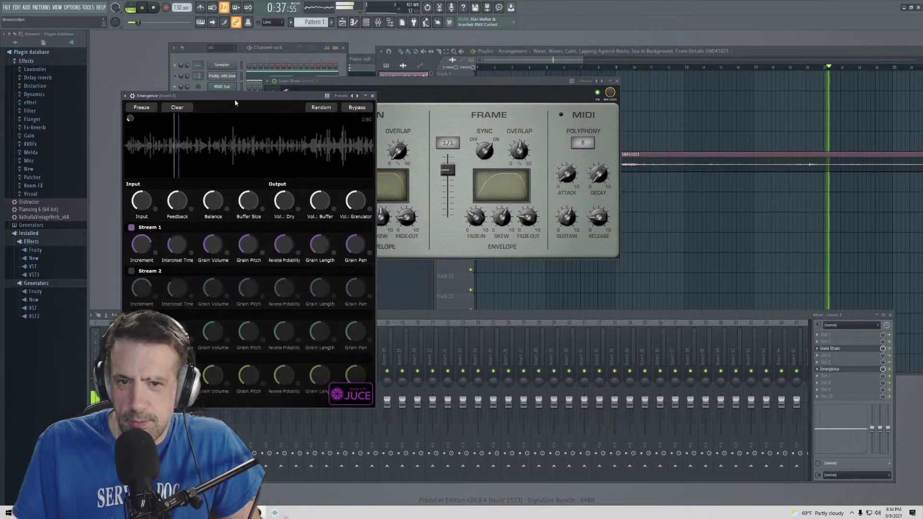
left_click_drag(235, 102, 636, 86)
left_click(890, 369)
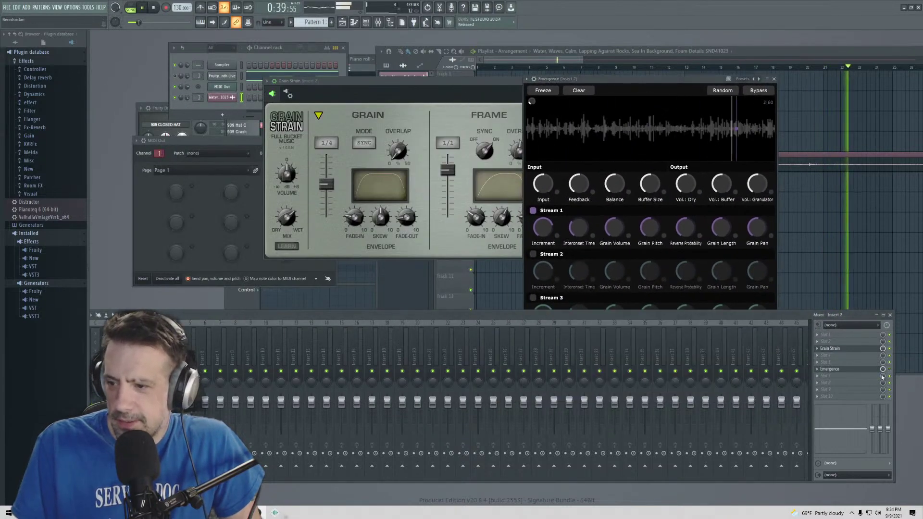
- Try Grain Strain's FREQ grain mode at about 1013 Hz and set the mode to MIDI
left_click(369, 102)
left_click(364, 142)
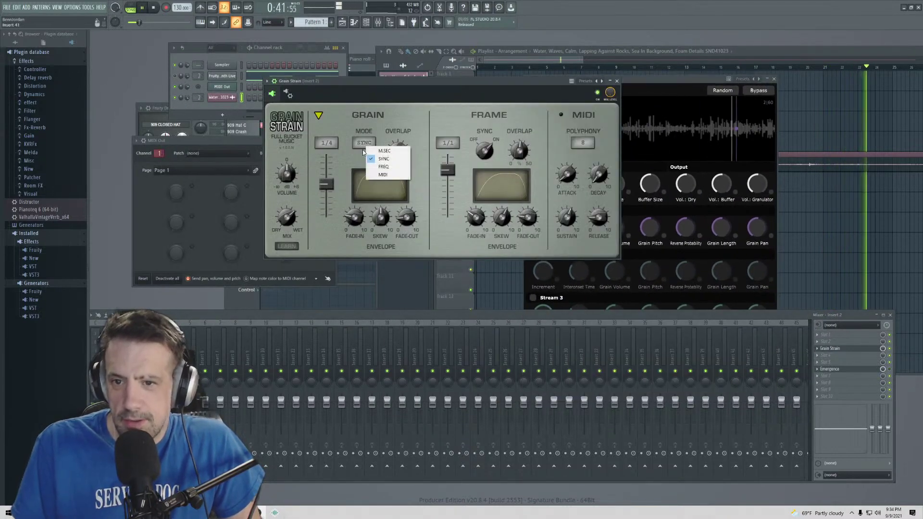
left_click(384, 166)
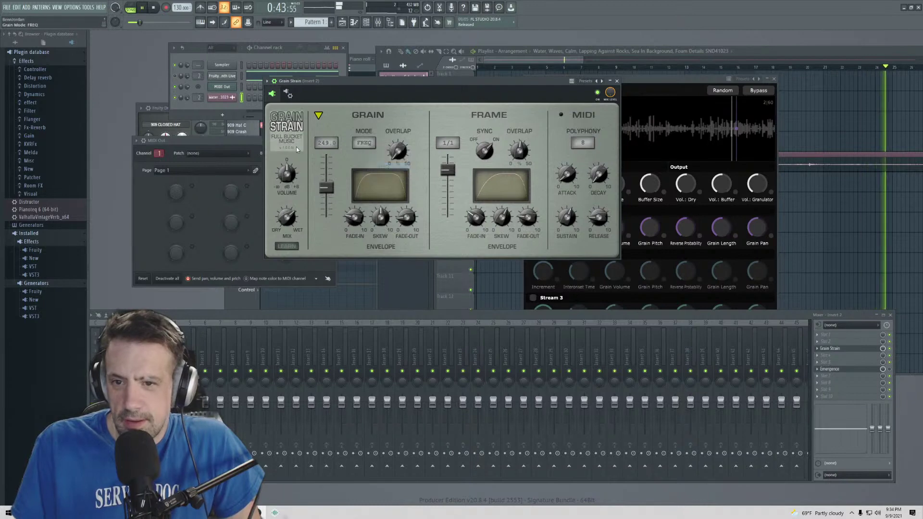
left_click_drag(326, 188, 336, 167)
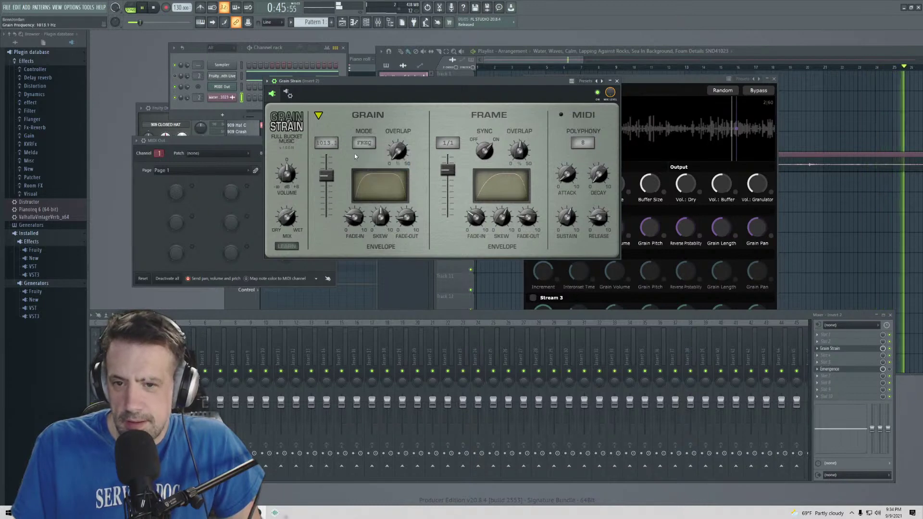
left_click(364, 142)
left_click(380, 174)
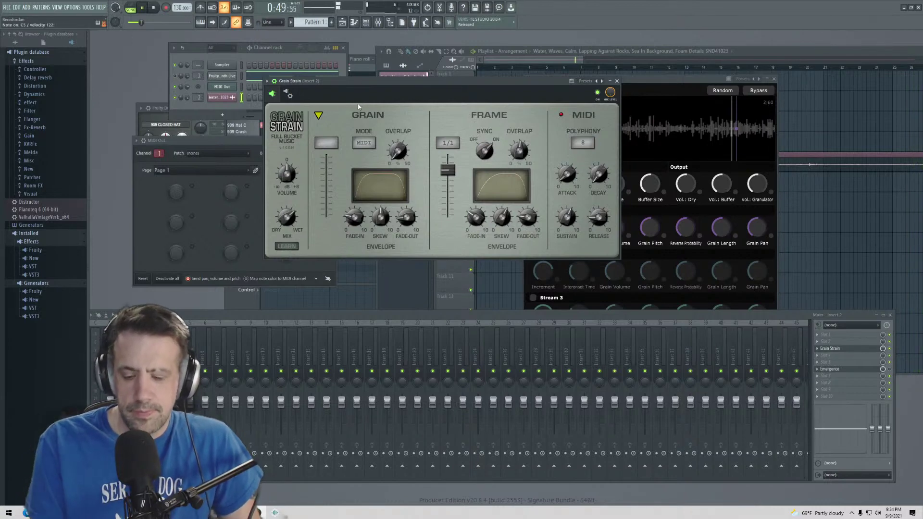
- Move Grain Strain's window, bring the playlist forward and set the waves clip's channel volume to 100%
left_click_drag(447, 81, 416, 68)
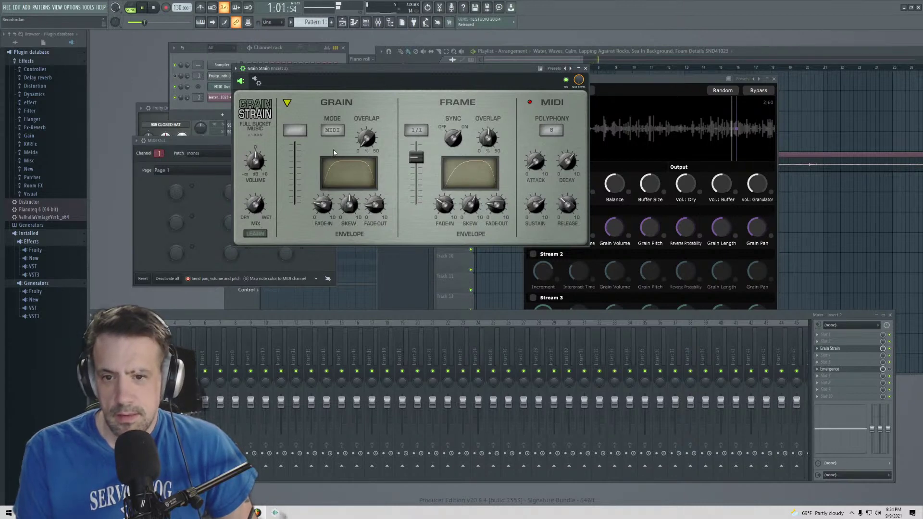
left_click(783, 57)
left_click_drag(583, 60, 614, 60)
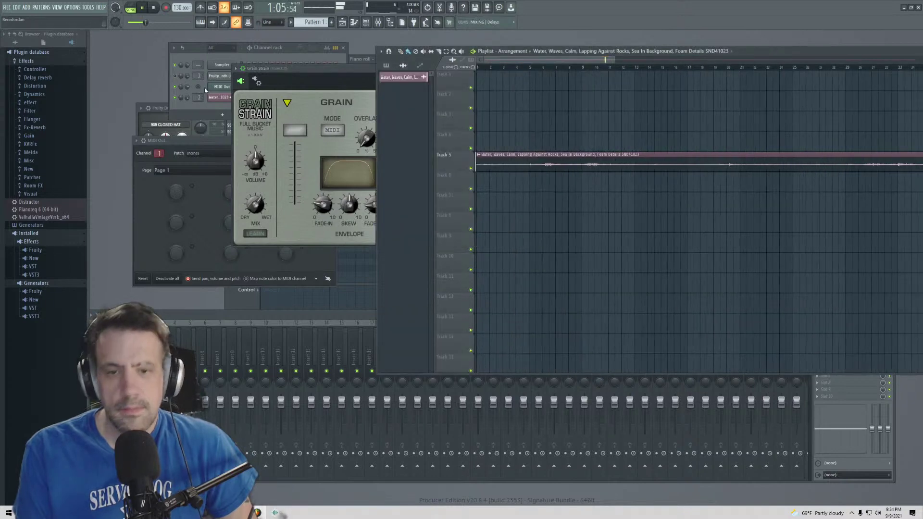
left_click_drag(185, 102, 186, 101)
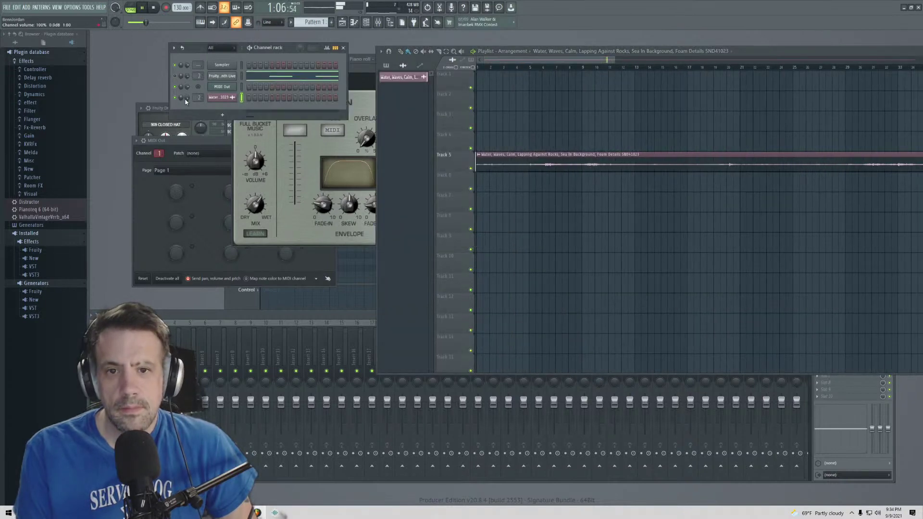
- Normalize the waves clip in its channel settings and select the MIDI Out channel in the channel rack
left_click(224, 98)
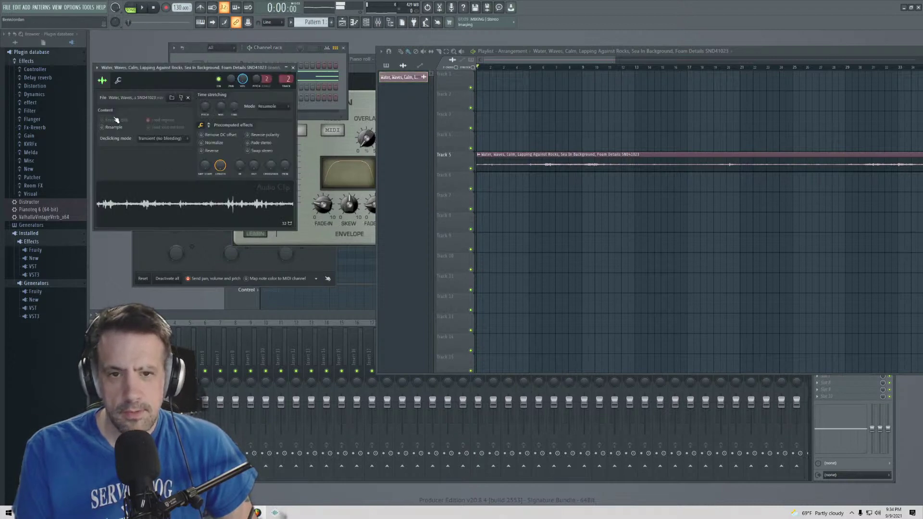
left_click_drag(154, 72, 189, 85)
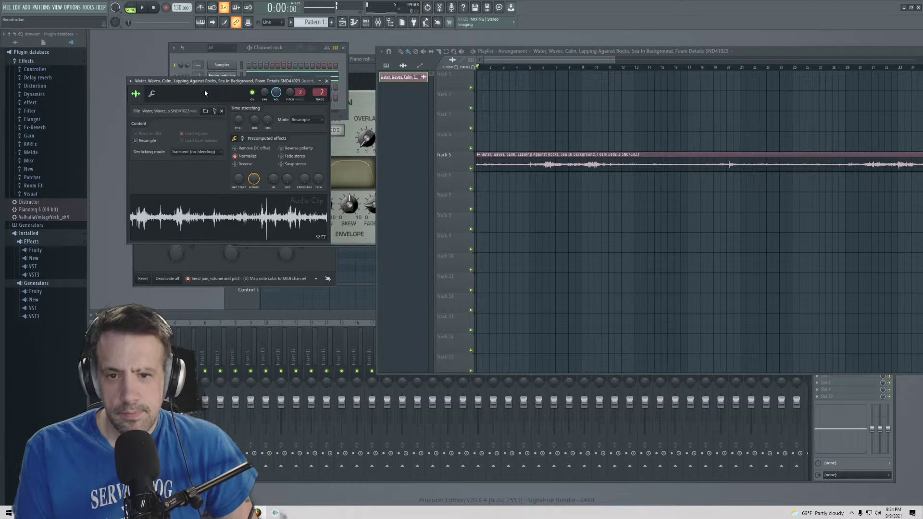
left_click(331, 87)
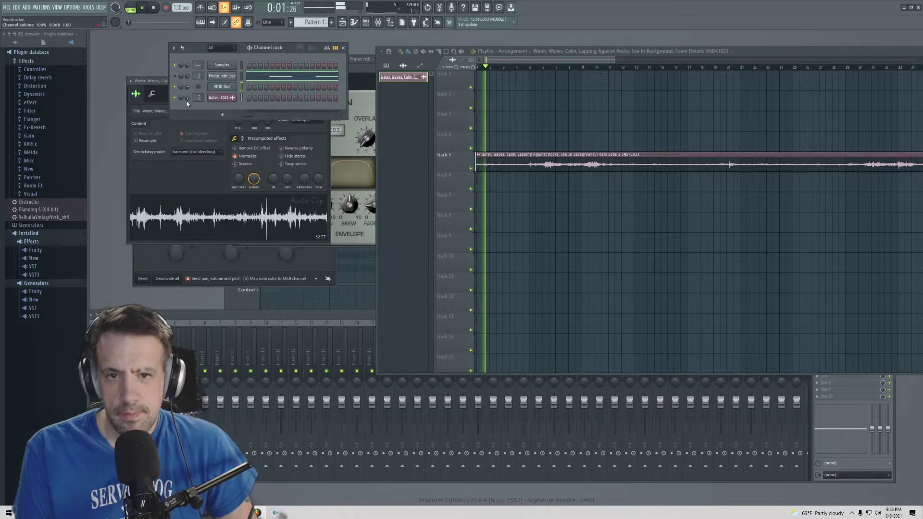
- Load OrilRiver in slot 8 of mixer Insert 2, set its decay time to about 14.71 and close its window
key("F9")
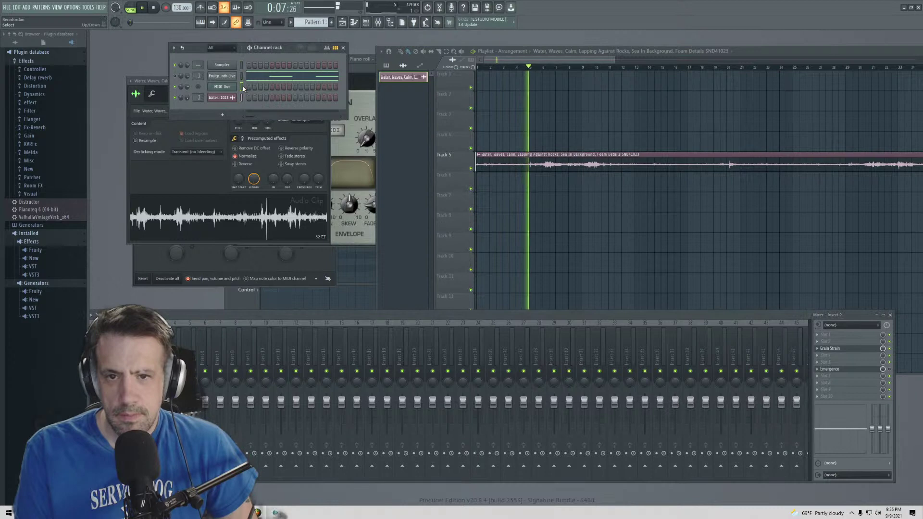
left_click(372, 100)
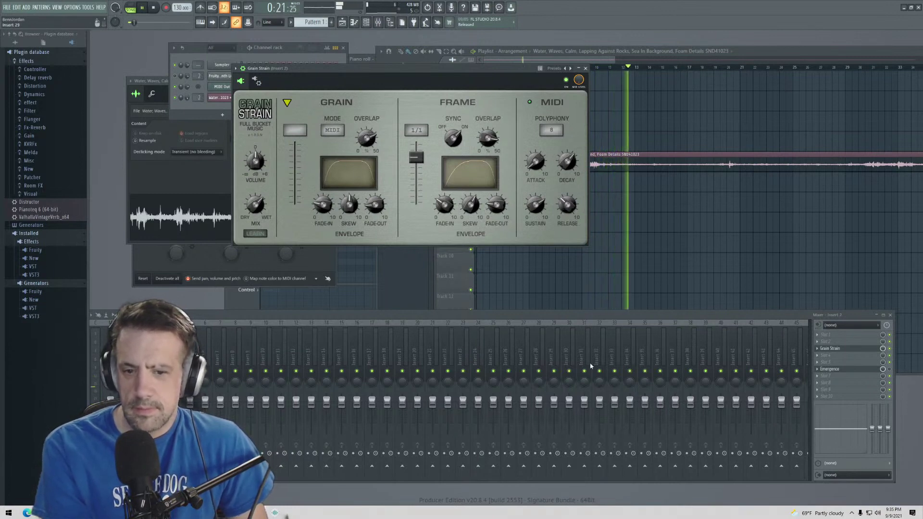
left_click(846, 334)
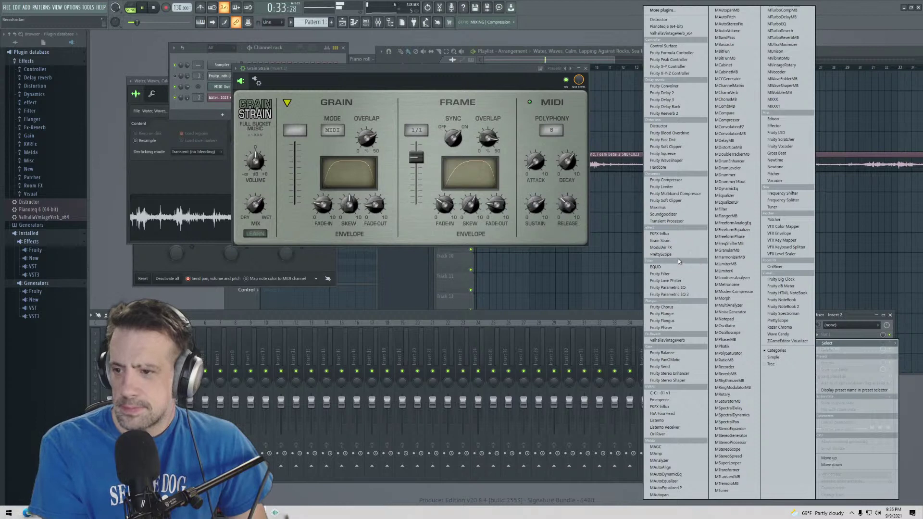
left_click(774, 267)
left_click_drag(231, 217, 227, 177)
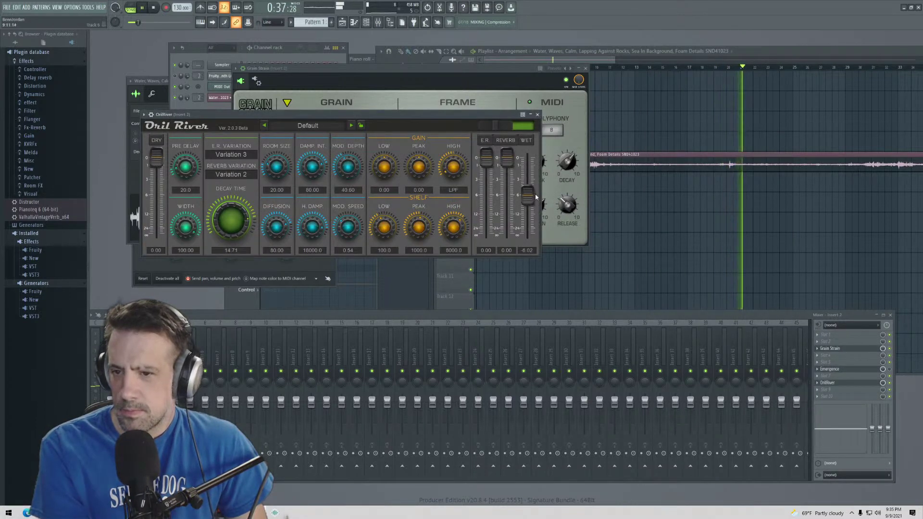
left_click(537, 114)
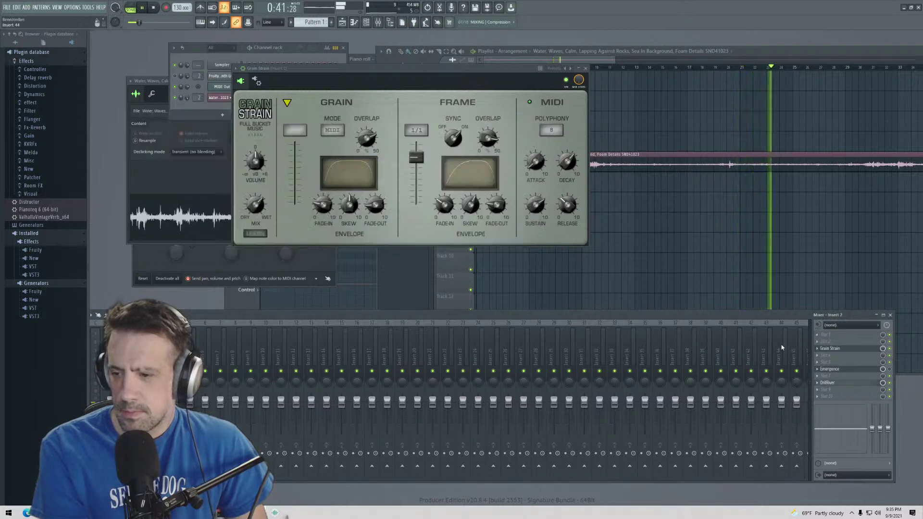
- Reopen Emergence from the mixer, turn the effect on, disable Stream 1 and raise the dry volume to about 3.14 dB
left_click(846, 373)
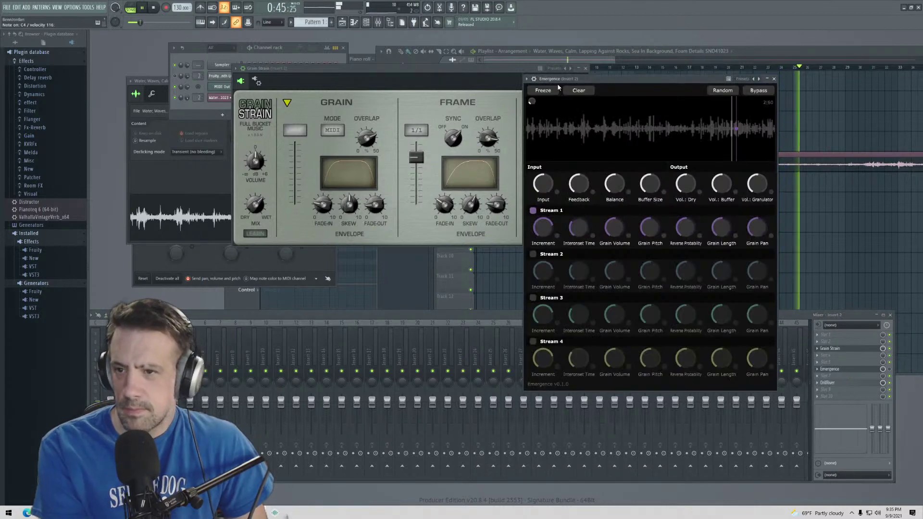
left_click_drag(600, 78, 514, 54)
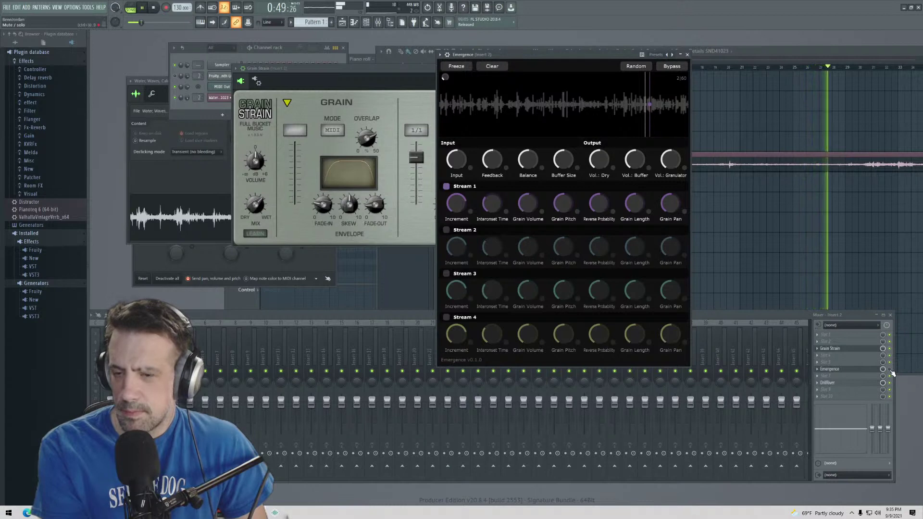
left_click(446, 186)
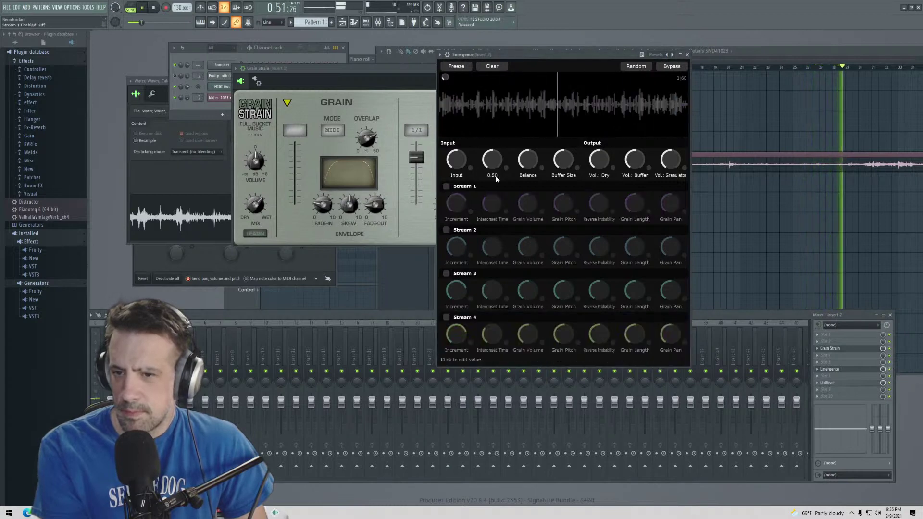
left_click_drag(598, 159, 597, 139)
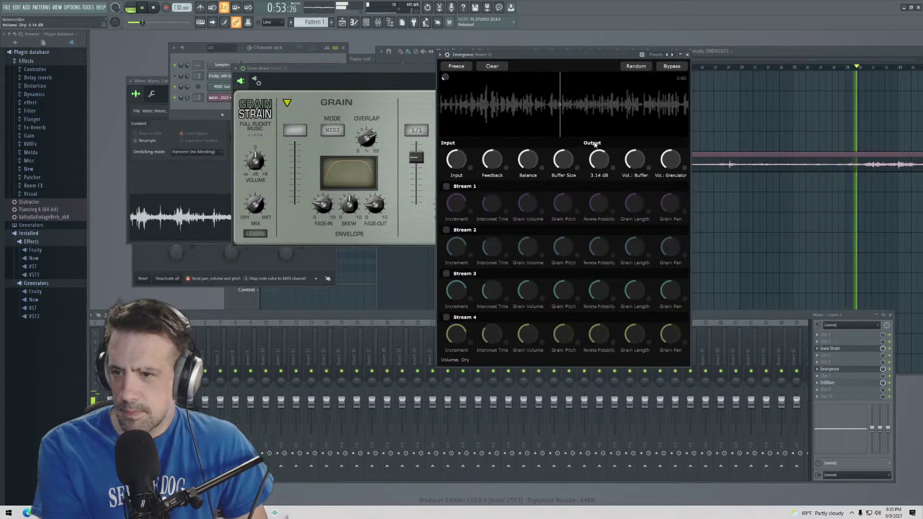
left_click_drag(669, 167, 669, 163)
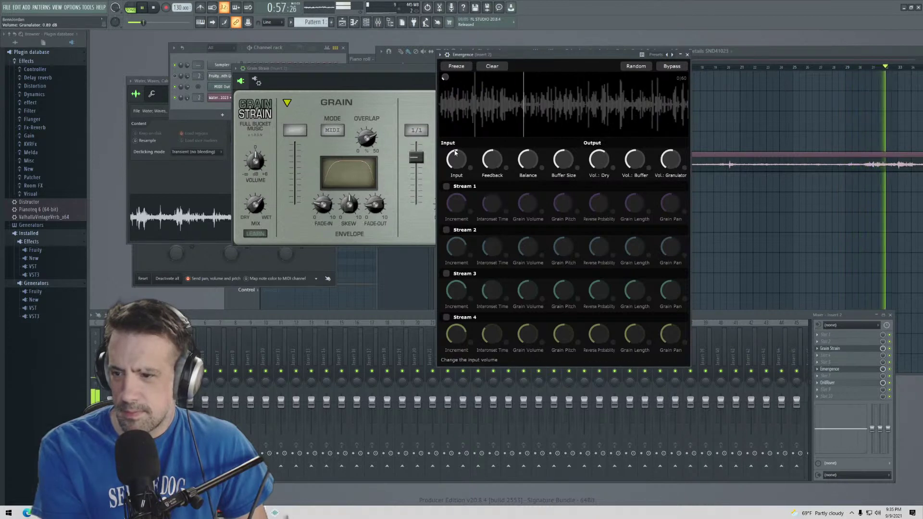
left_click(96, 385)
left_click_drag(144, 404, 144, 407)
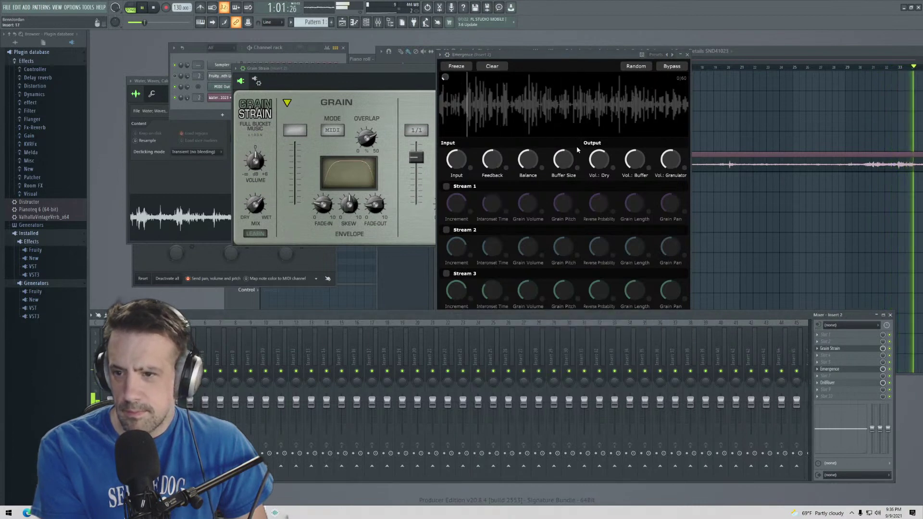
- Enable Stream 1 in Emergence, lower its grain pitch fully, and set grain length to about 0.95 and grain pan to about 0.77
left_click(446, 186)
left_click_drag(575, 207, 575, 240)
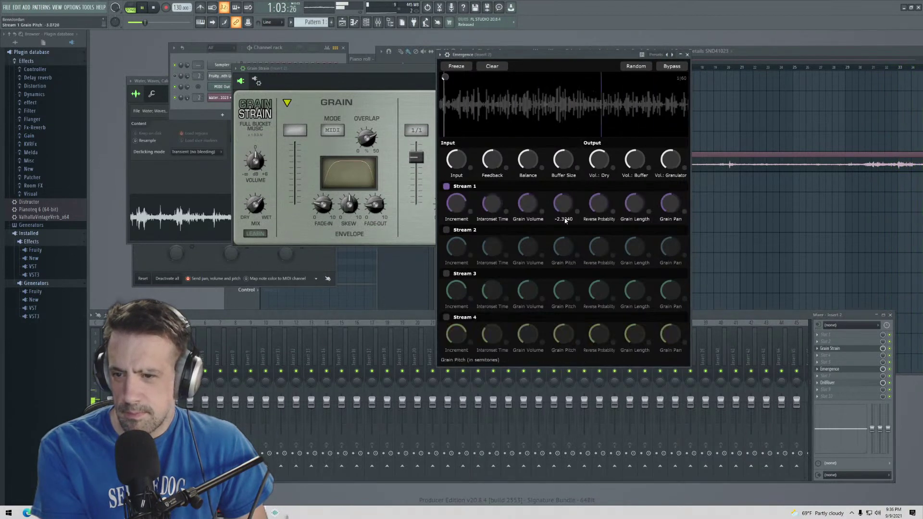
left_click_drag(598, 206, 597, 192)
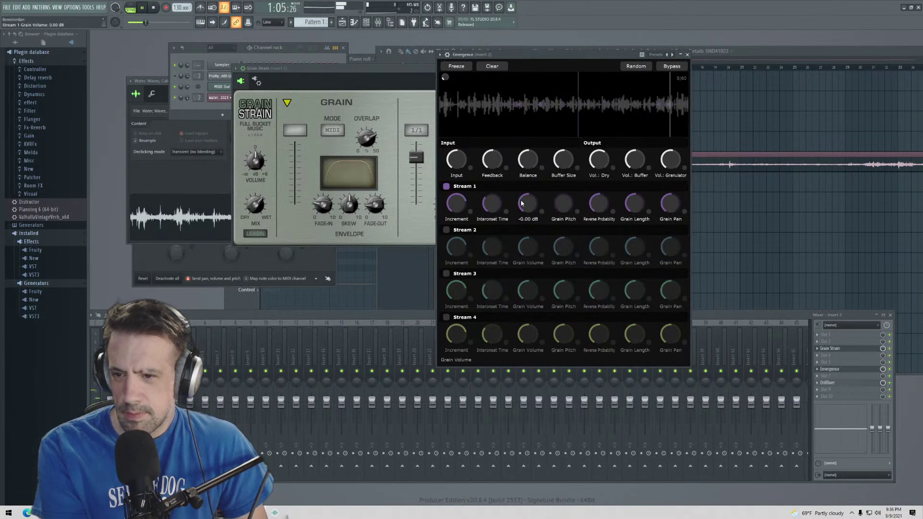
left_click_drag(641, 213, 635, 164)
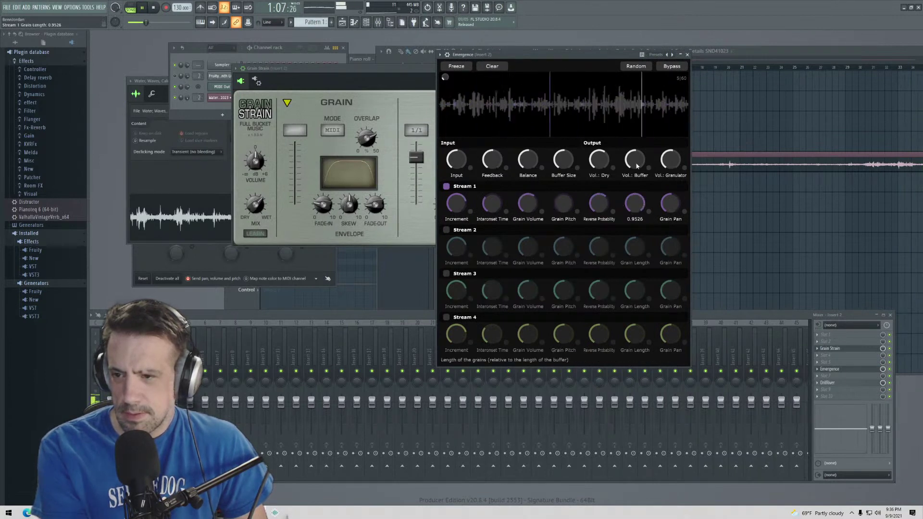
left_click_drag(670, 206, 663, 176)
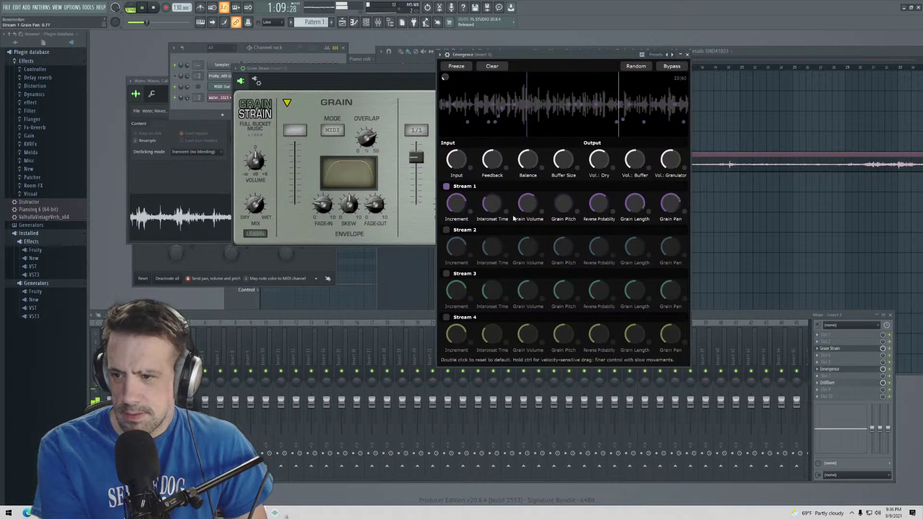
- Enable Stream 2 in Emergence with a grain pitch of 24 semitones, grain length about 0.43 and grain pan about 0.18
left_click(446, 230)
left_click_drag(571, 254, 572, 225)
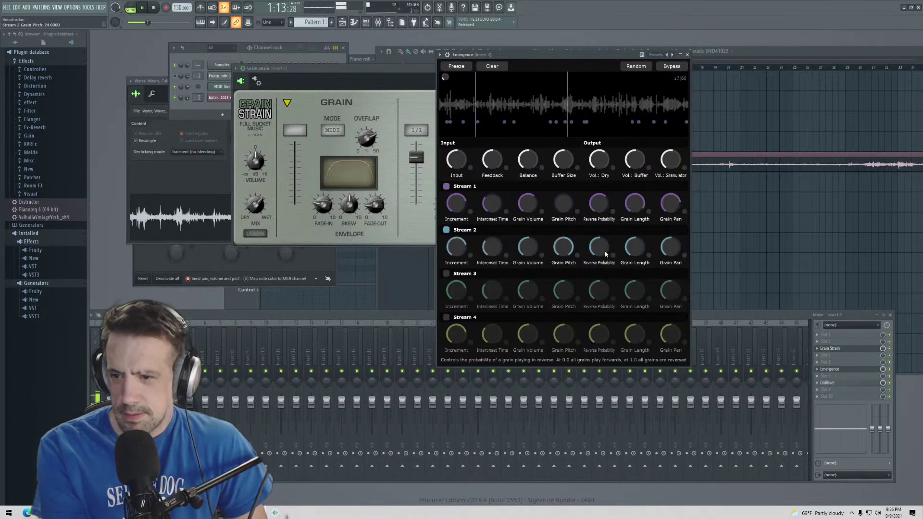
left_click_drag(599, 251, 598, 243)
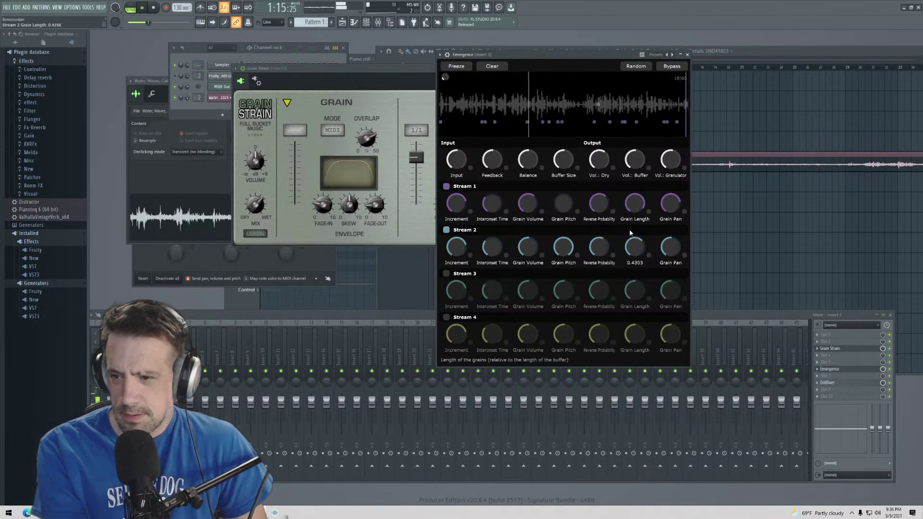
left_click_drag(527, 250, 528, 244)
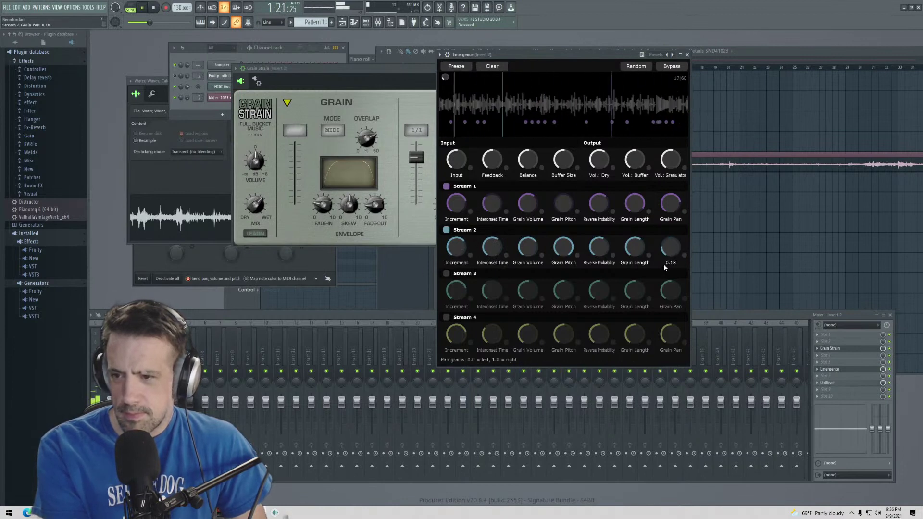
- Enable Stream 3 with a grain pitch of about 7.1 semitones and Stream 4 with about 2.88, lengthening Stream 4's grains and raising its reverse probability
left_click(446, 273)
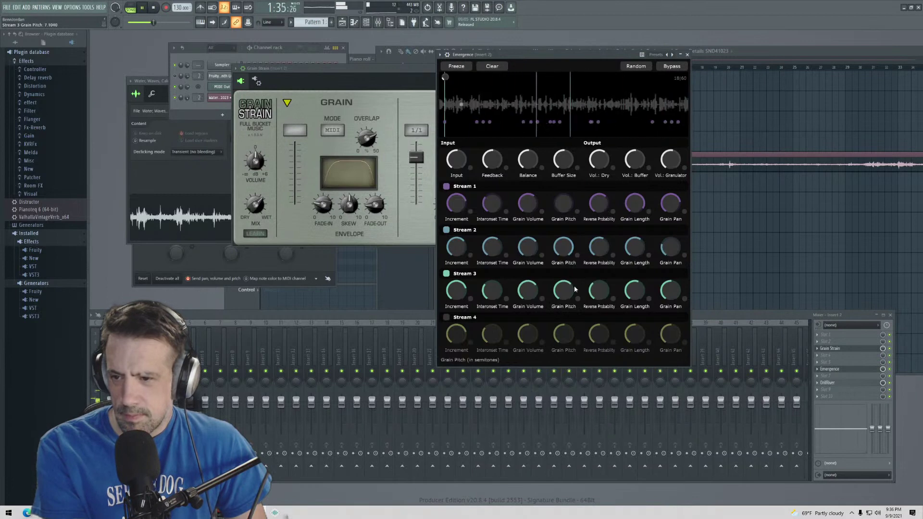
left_click(446, 317)
left_click_drag(565, 338, 564, 330)
scroll(563, 330, "down", 4)
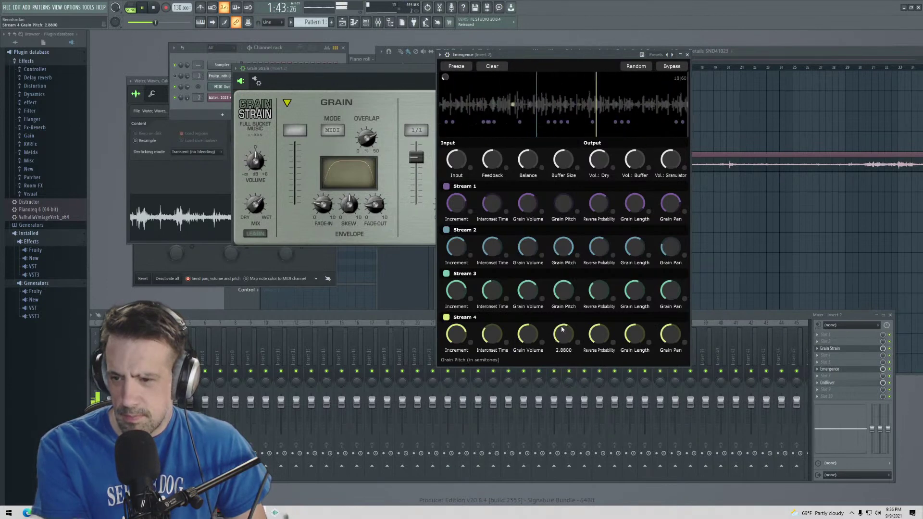
left_click_drag(634, 335, 635, 299)
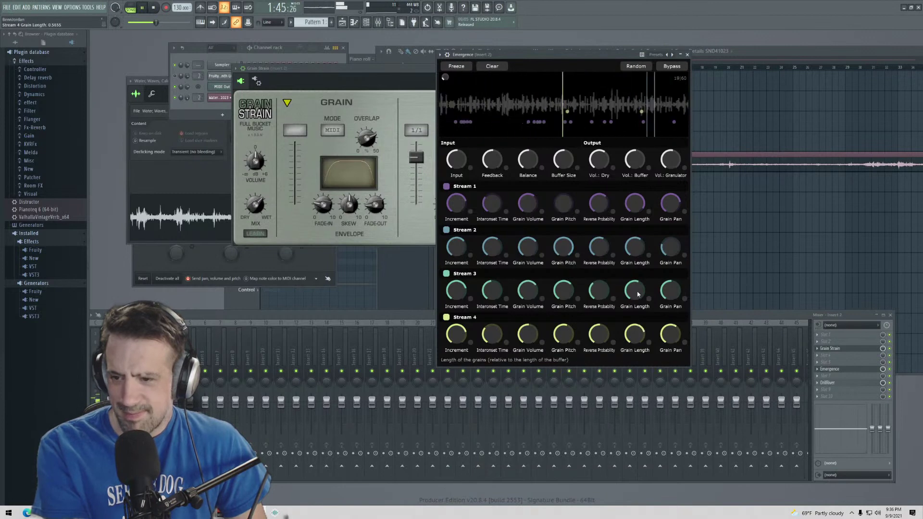
scroll(599, 334, "up", 2)
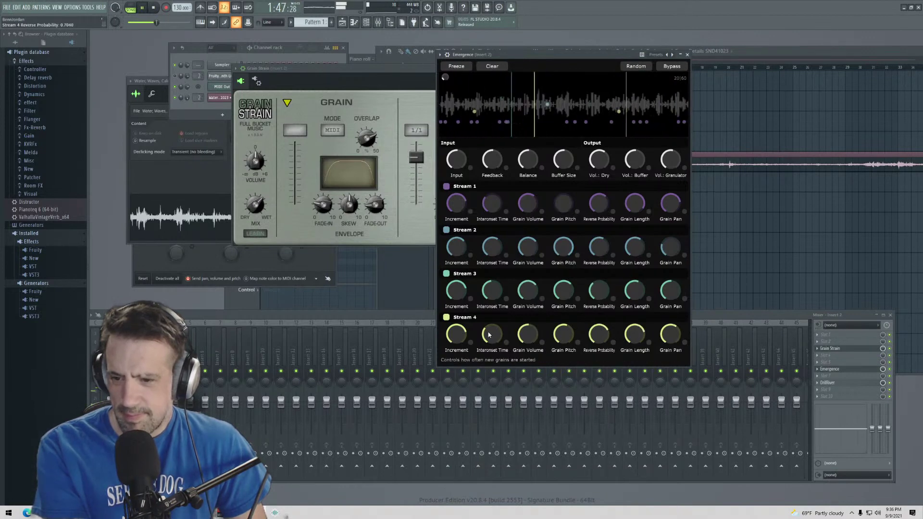
scroll(458, 330, "up", 2)
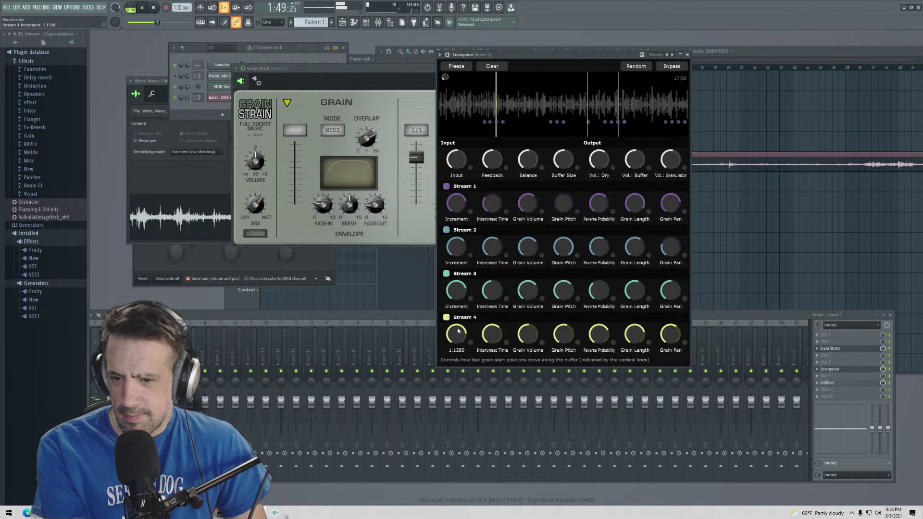
- Raise Emergence's grain count limit to 494 and freeze the buffer
scroll(529, 334, "up", 2)
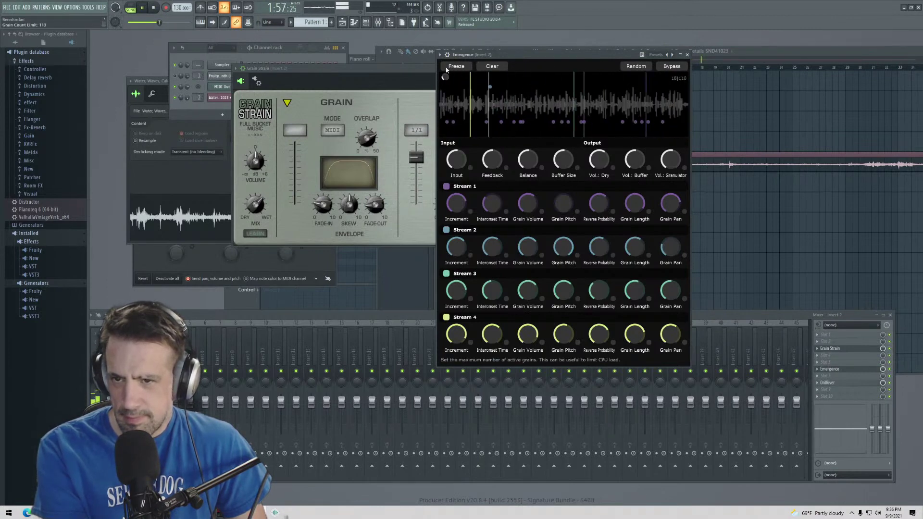
left_click_drag(444, 48, 452, 21)
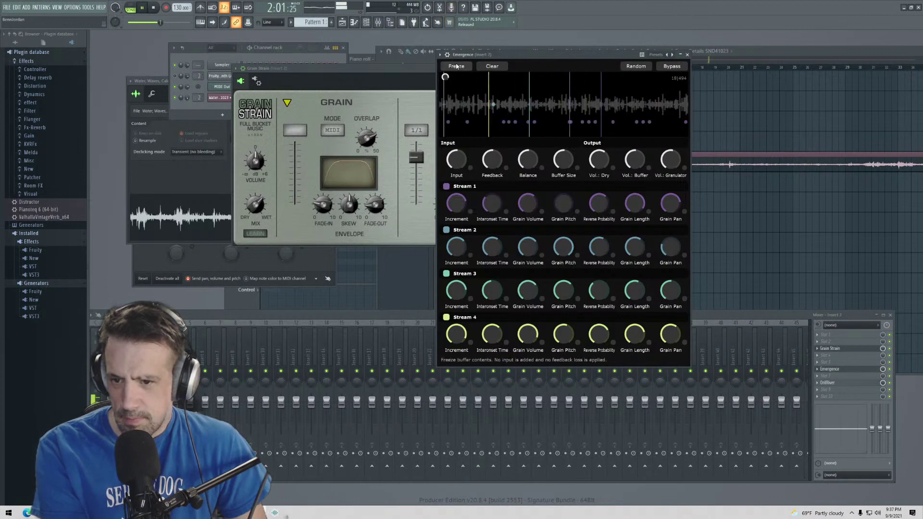
left_click(456, 66)
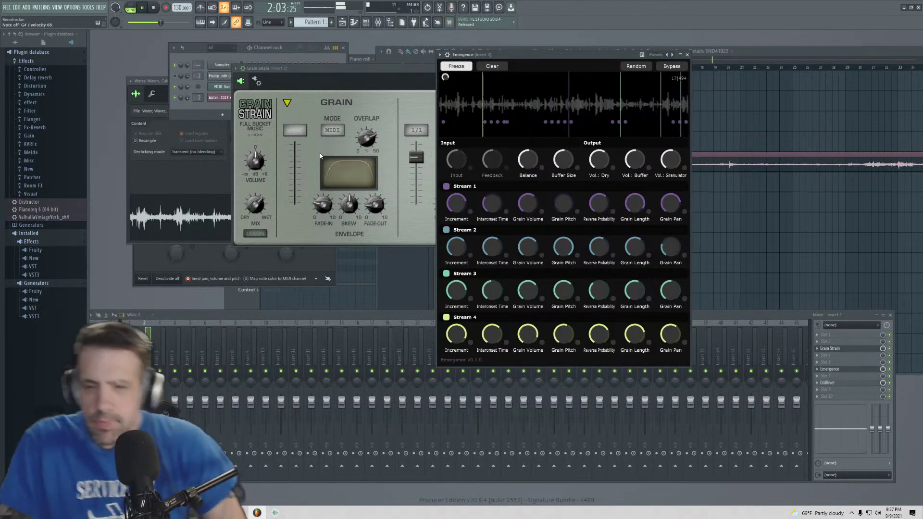
- Raise the grain volumes of Emergence Streams 2 and 3, and set Stream 4's grain volume to 10 dB
left_click(256, 205)
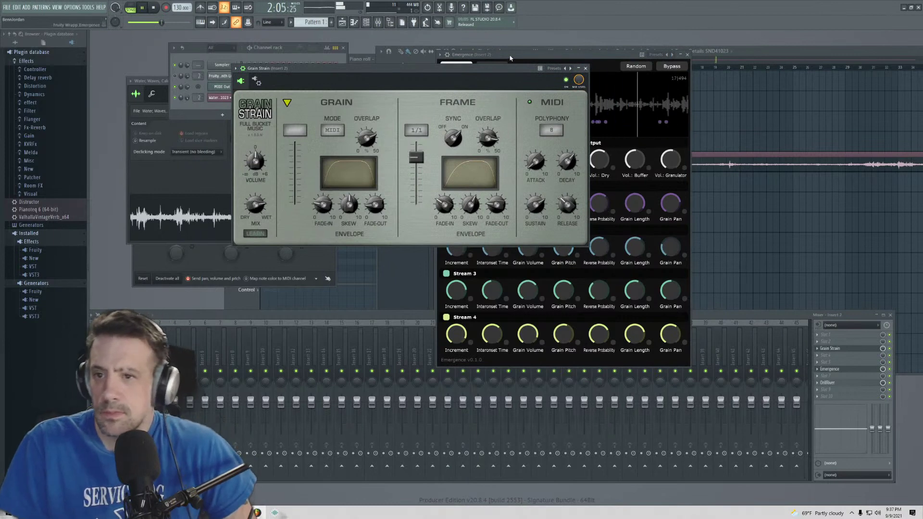
left_click(559, 188)
left_click(533, 253)
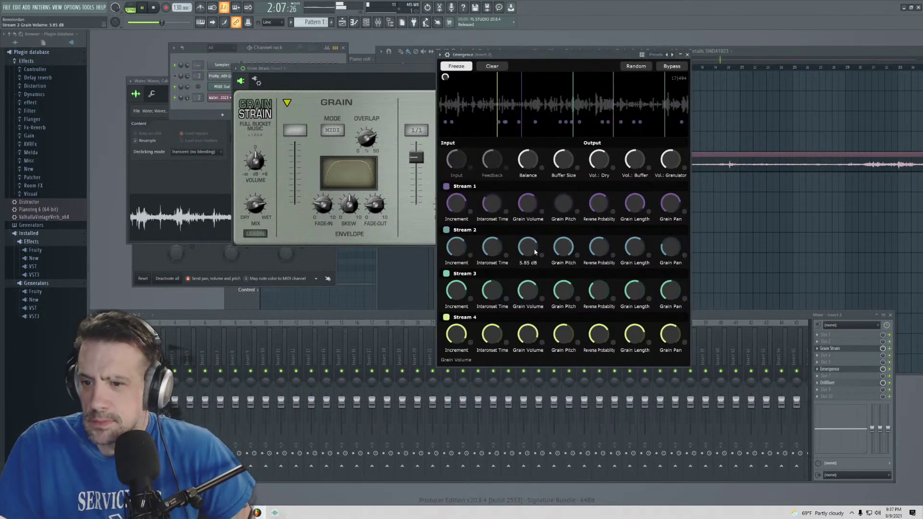
left_click(532, 287)
left_click(534, 337)
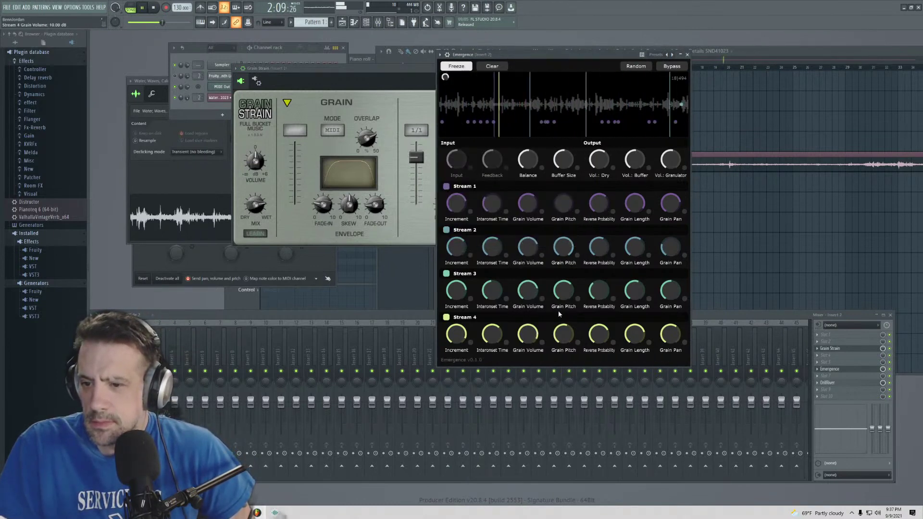
- Raise Stream 3's reverse probability, switch on modulation for its grain pan and set the grain count limit to 482
left_click(599, 291)
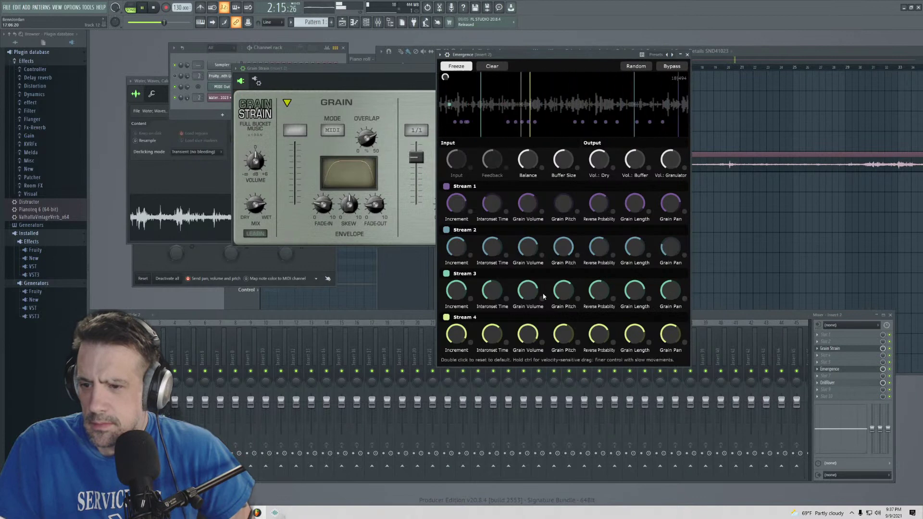
left_click(670, 307)
left_click(467, 144)
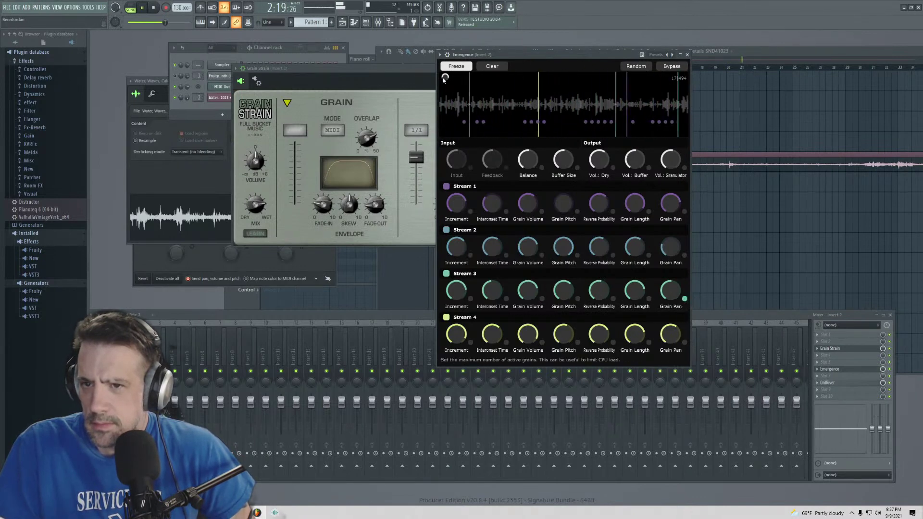
left_click_drag(444, 80, 445, 75)
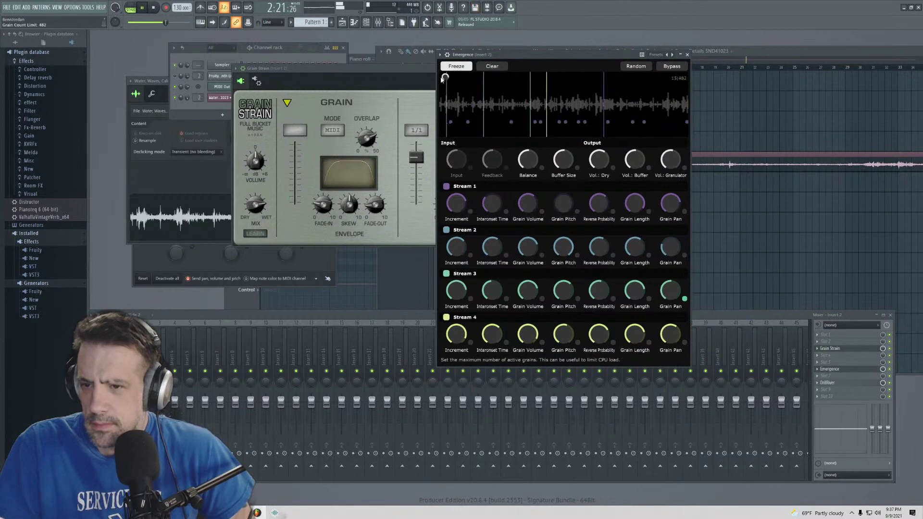
- Raise Emergence's buffer output volume, increase the buffer size and unfreeze the buffer
left_click(671, 167)
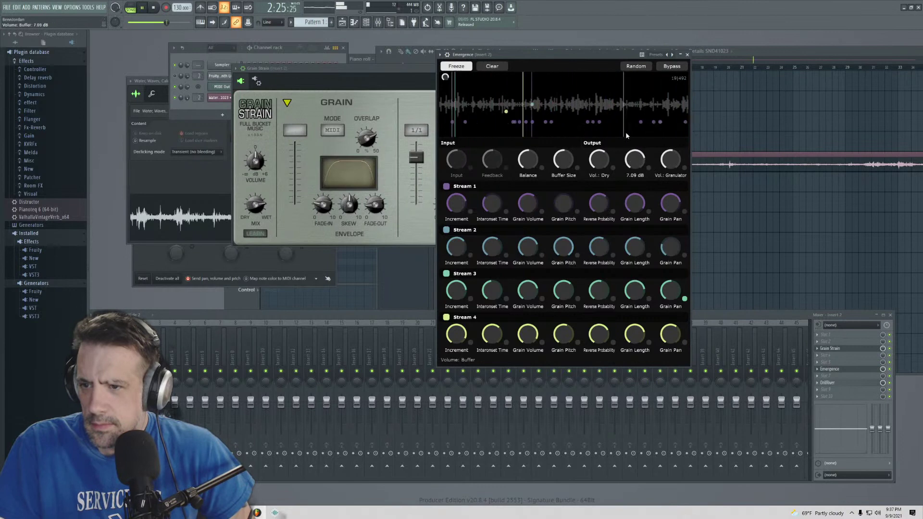
left_click_drag(587, 210, 553, 118)
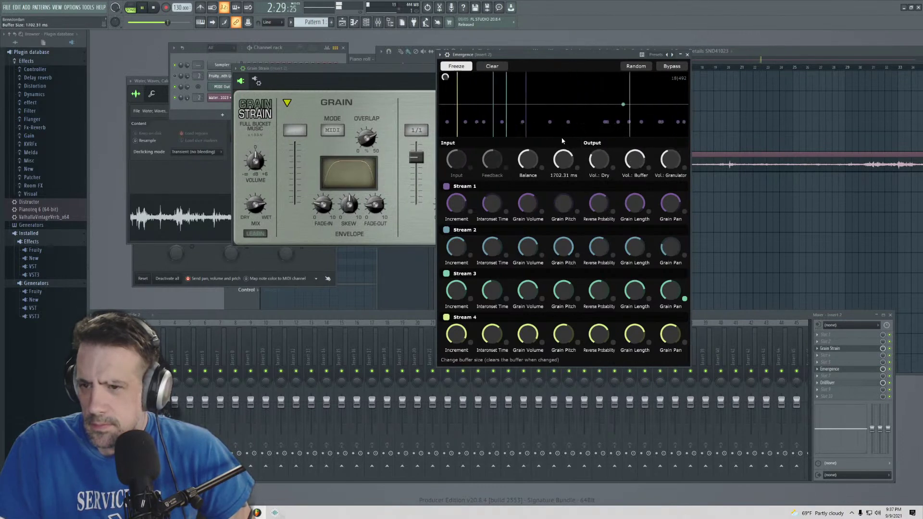
left_click(455, 66)
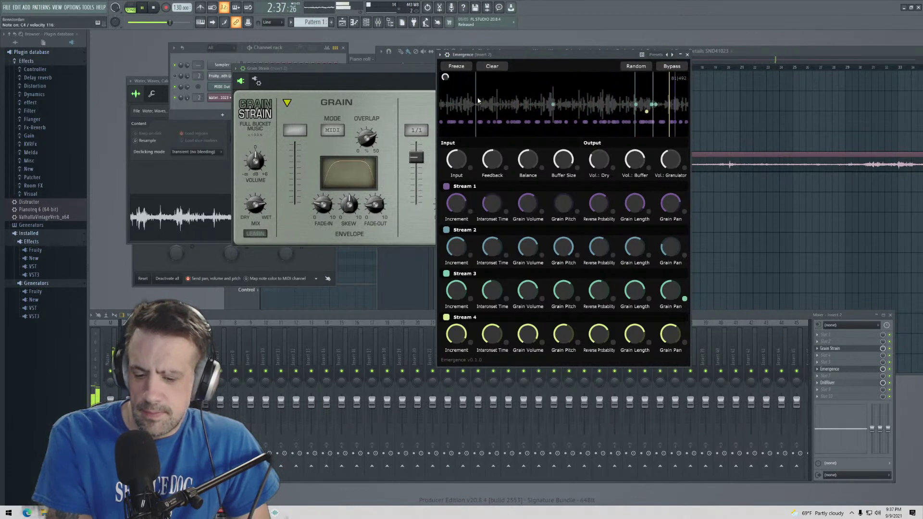
- Adjust Emergence's buffer size, refill the emptied buffer with the incoming sound and freeze it again
left_click(456, 66)
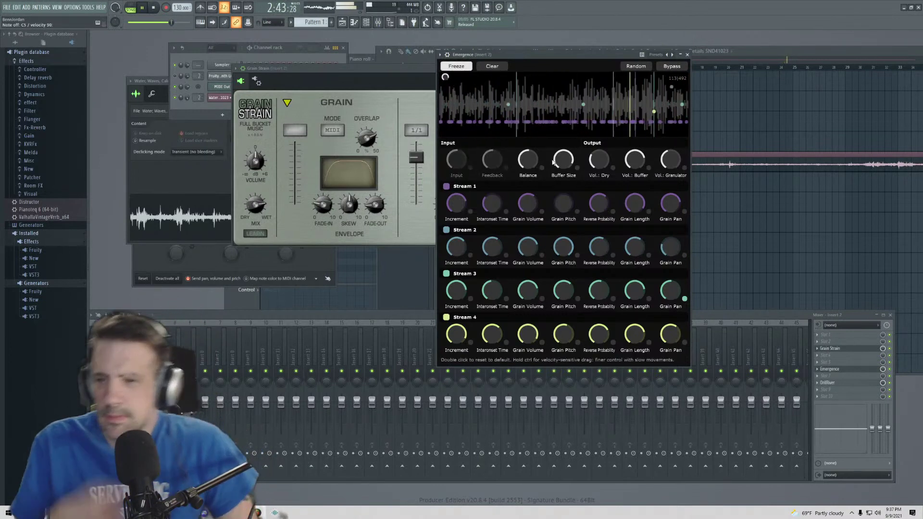
left_click_drag(560, 164, 559, 164)
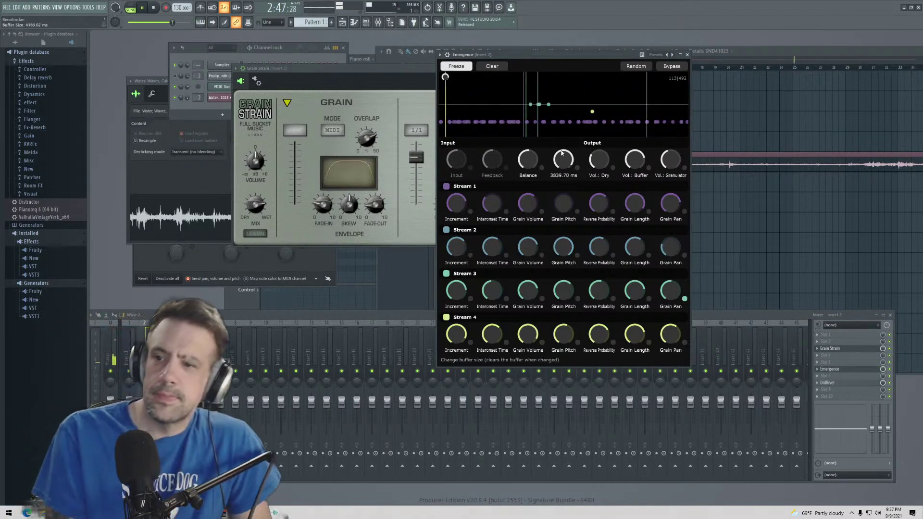
left_click(463, 67)
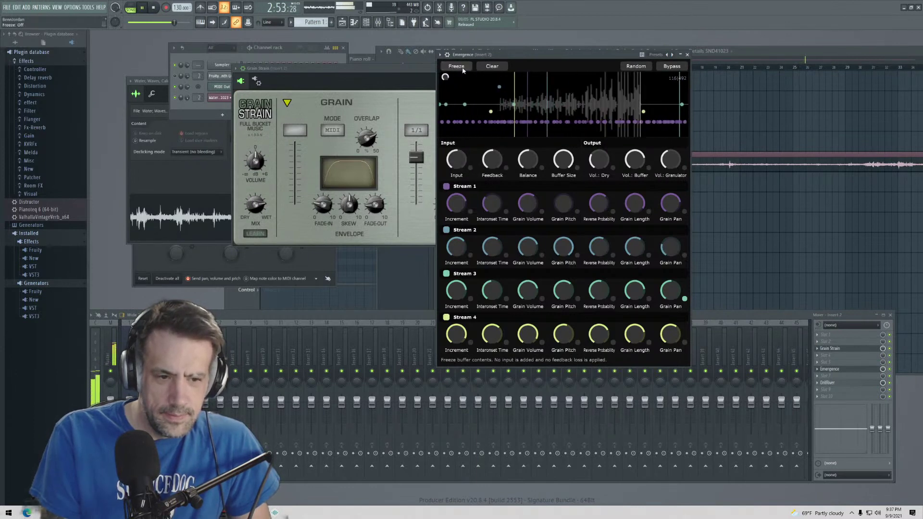
left_click(463, 69)
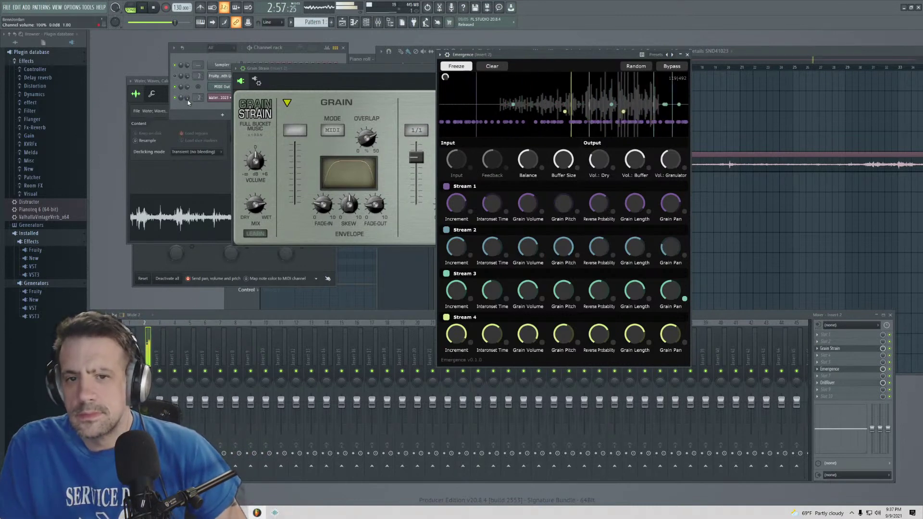
left_click_drag(188, 100, 188, 102)
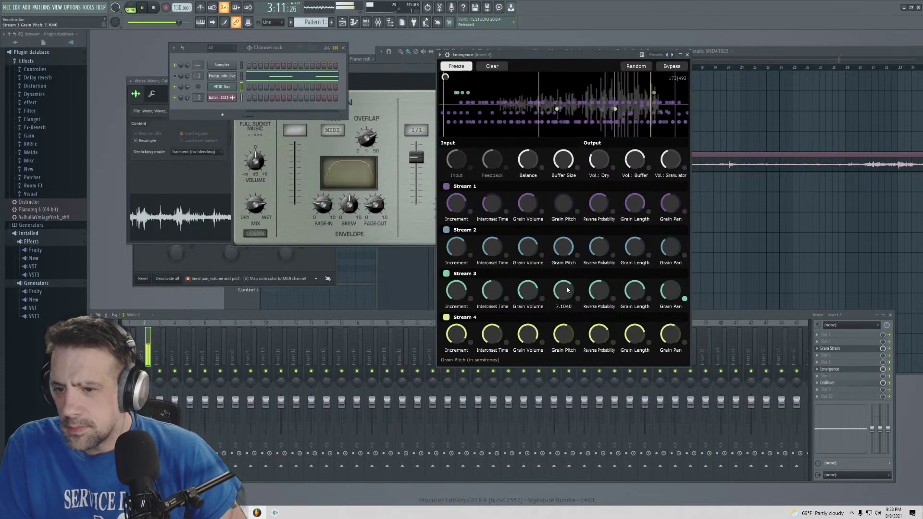
- Lower the grain volume of Emergence's Stream 1 and reduce the buffer size
left_click_drag(528, 203, 524, 236)
left_click(561, 163)
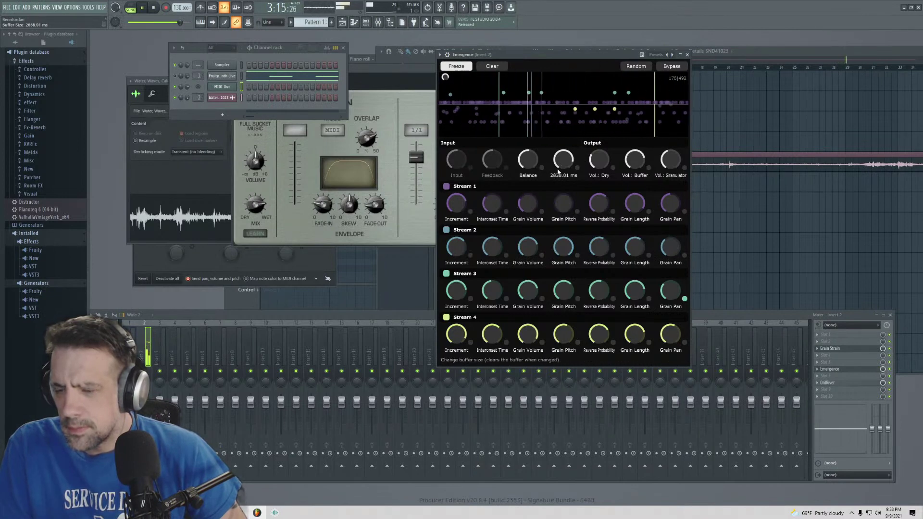
left_click(633, 165)
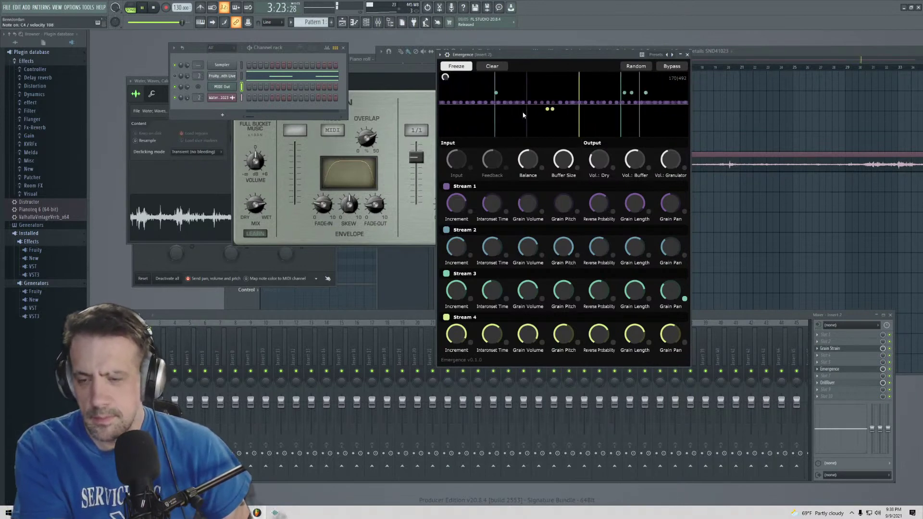
- Unfreeze the buffer to refill it, raise the grain count limit to 583 and freeze the buffer
left_click(457, 66)
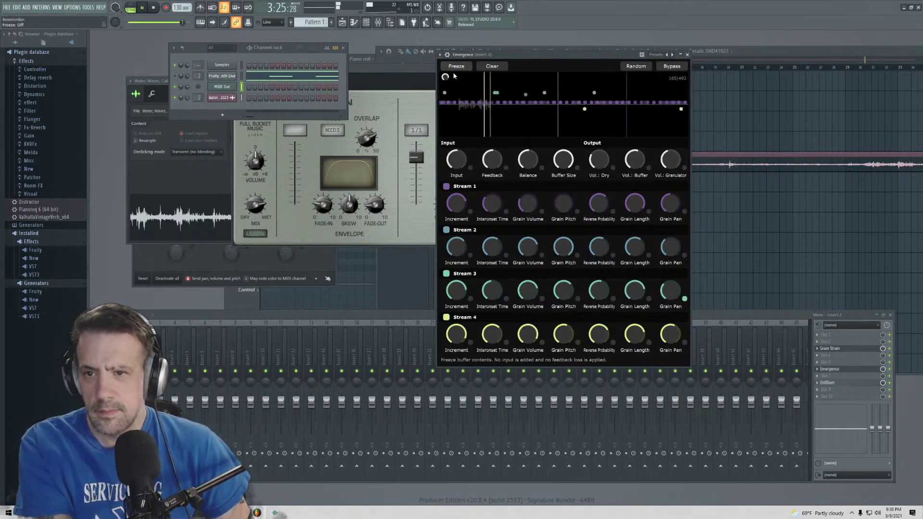
left_click_drag(451, 80, 446, 64)
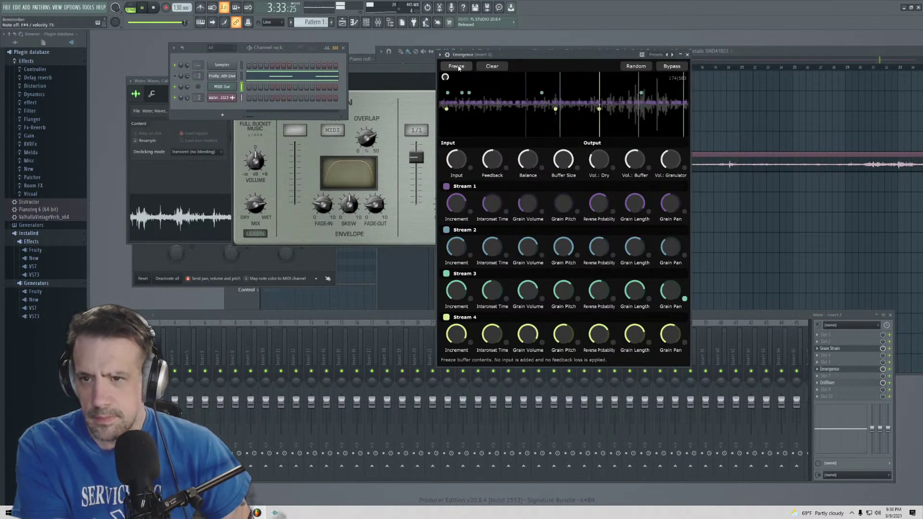
left_click(459, 67)
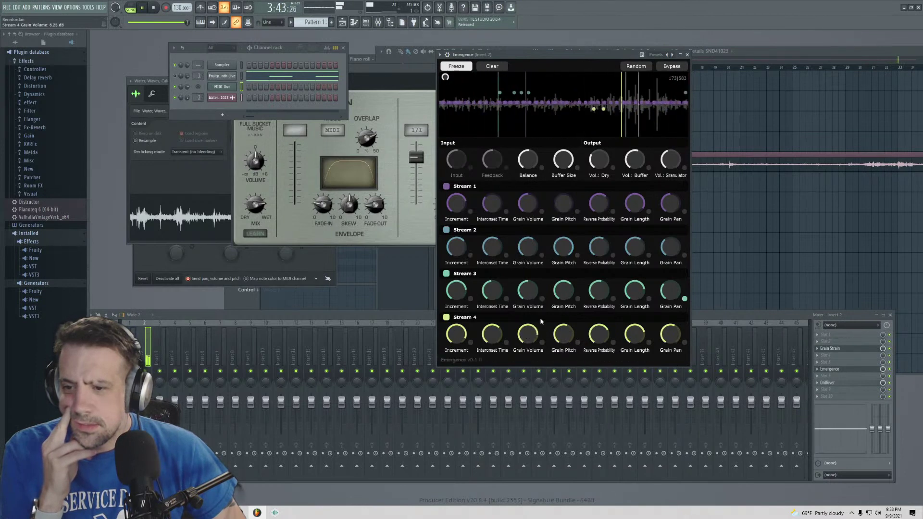
- Shorten the grain lengths of Streams 1 and 2 and raise Stream 3's grain volume
left_click(634, 205)
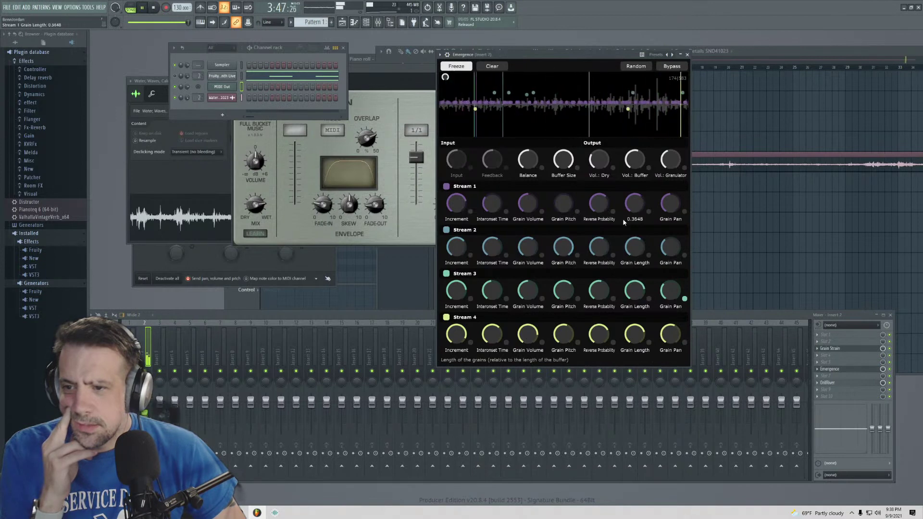
left_click_drag(629, 247, 619, 263)
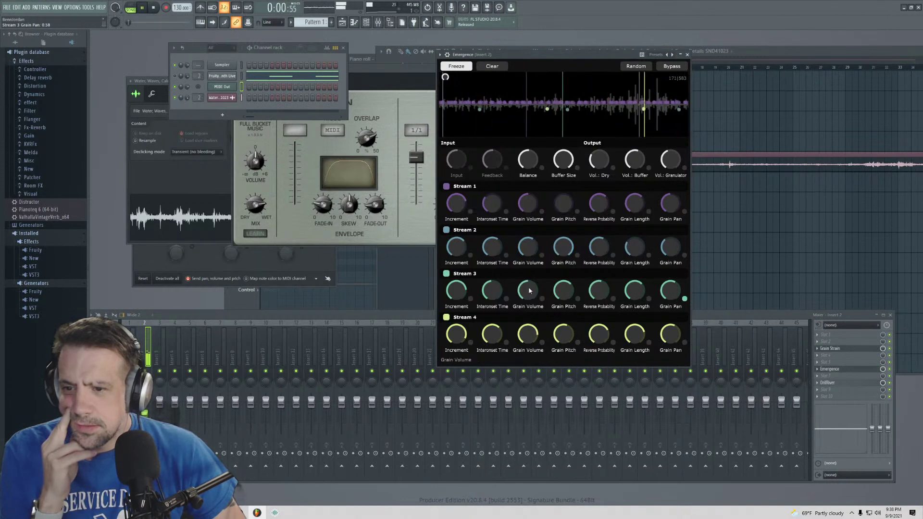
left_click_drag(523, 225, 521, 297)
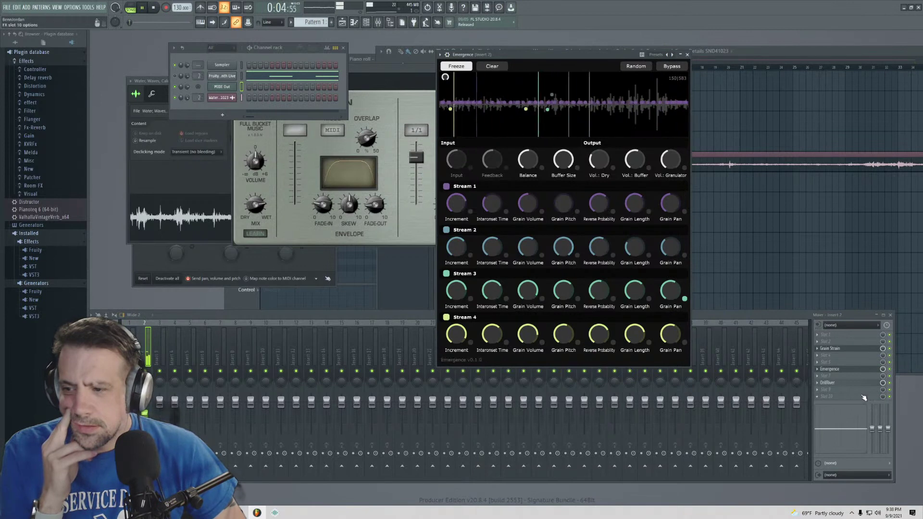
- In OrilRiver, raise the wet level, lower the dry level to -7.86 and set the decay time to 15.74
left_click(851, 384)
left_click_drag(528, 205, 531, 199)
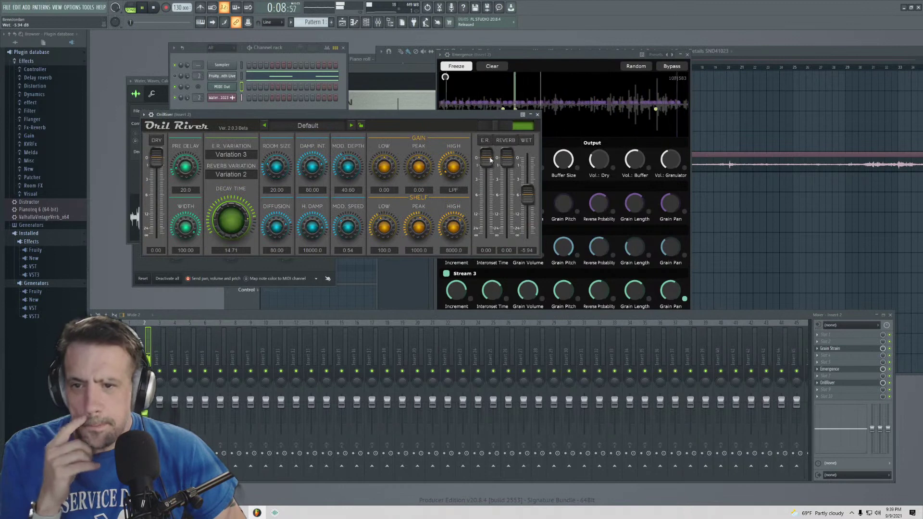
left_click_drag(528, 195, 532, 193)
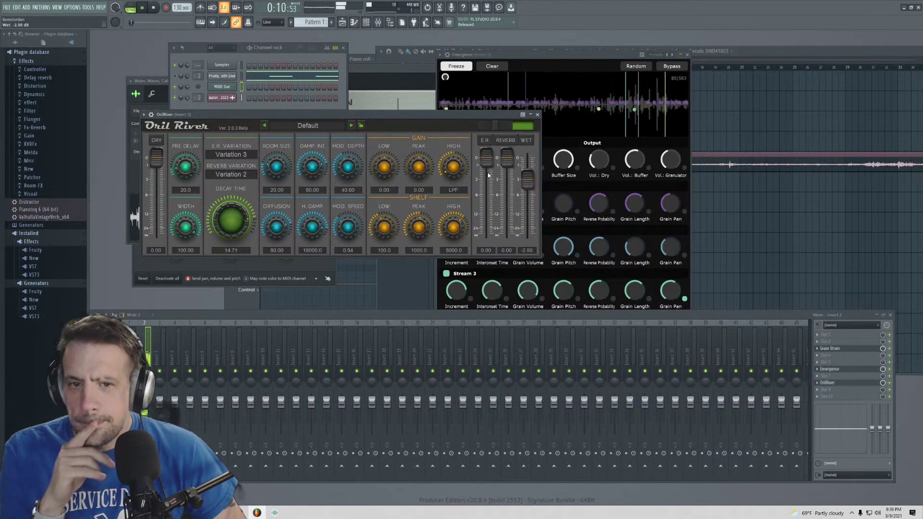
left_click_drag(153, 162, 163, 191)
left_click_drag(224, 223, 300, 216)
left_click_drag(529, 178, 526, 172)
- Lower the increments of Emergence's Streams 1 to 3, raise the dry output volume and set the granulator volume to 5.25 dB
left_click(553, 54)
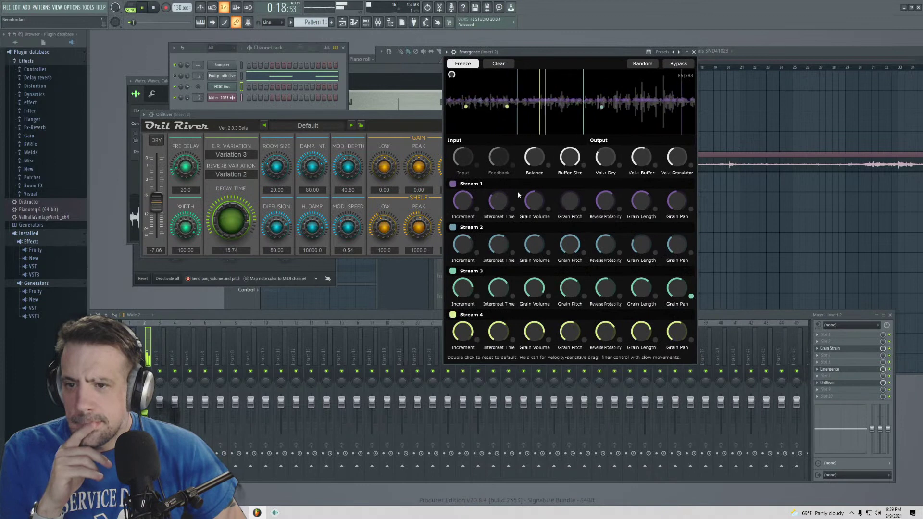
left_click_drag(463, 206, 463, 211)
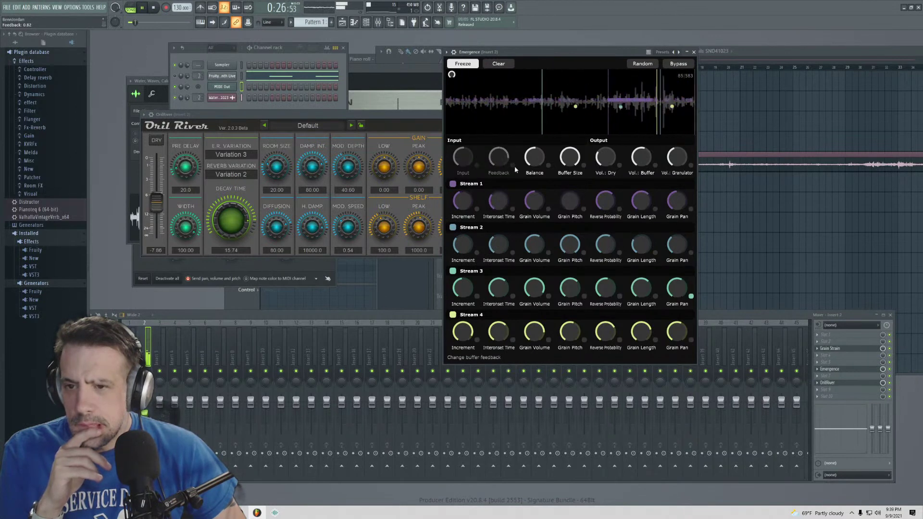
left_click_drag(605, 158, 601, 120)
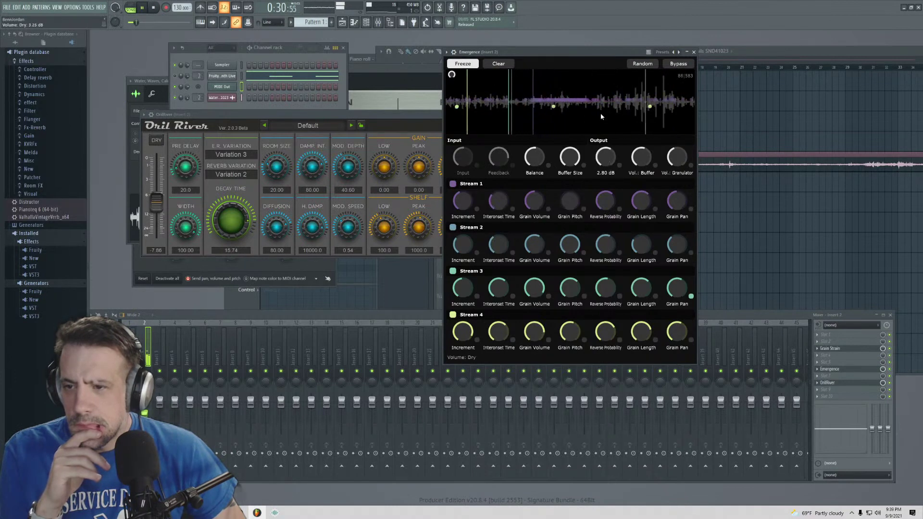
mouse_move(677, 157)
left_mouse_down()
mouse_move(671, 136)
mouse_move(679, 159)
mouse_move(678, 149)
left_mouse_up()
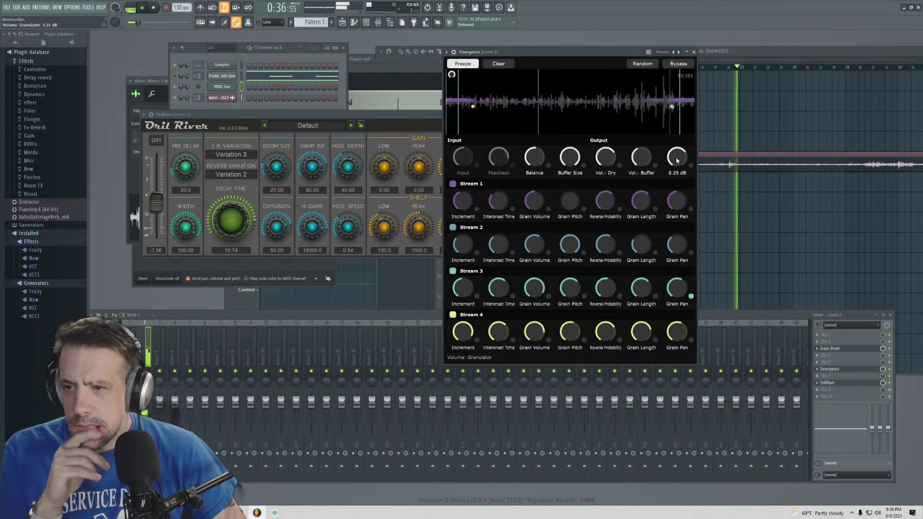
- Set the grain pitch to about 12.1 semitones on Stream 4, 5.18 on Stream 2 and 0 on Stream 1
left_click(571, 332)
mouse_move(570, 332)
left_mouse_down()
mouse_move(585, 294)
mouse_move(575, 318)
left_mouse_up()
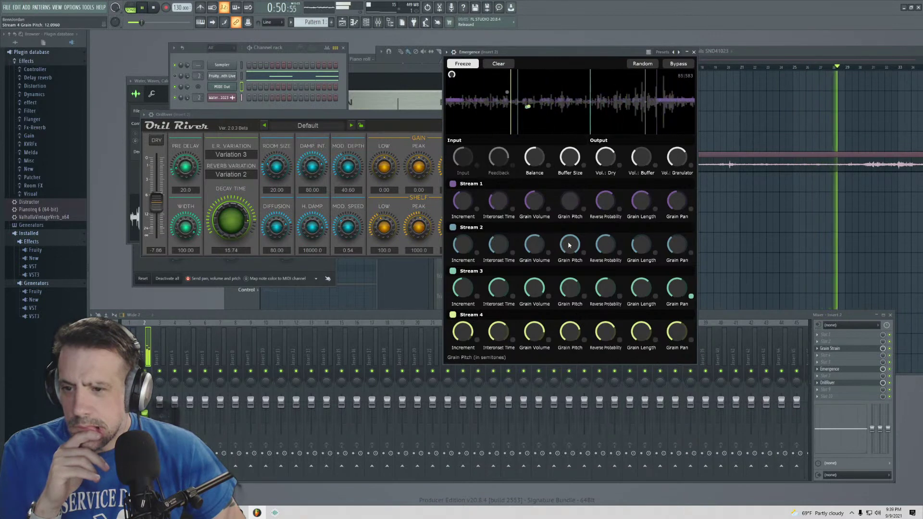
left_click_drag(568, 242, 566, 271)
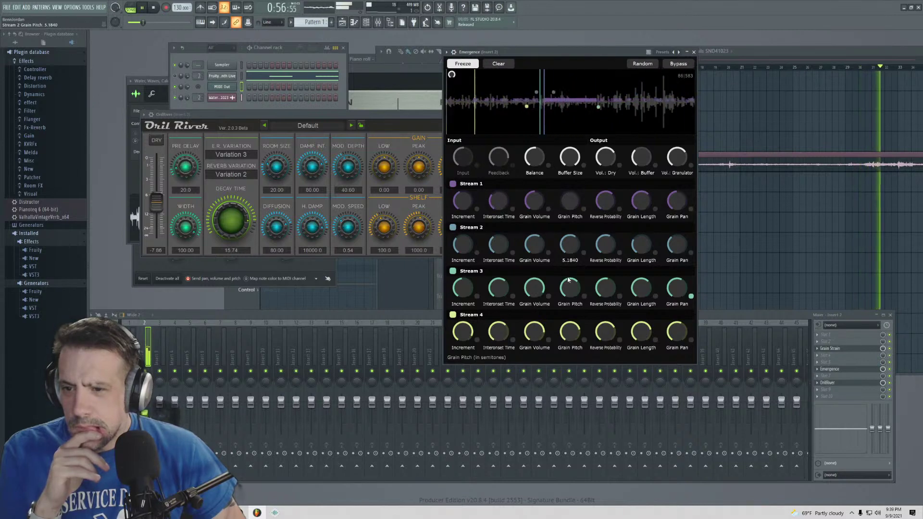
left_click_drag(569, 196, 576, 161)
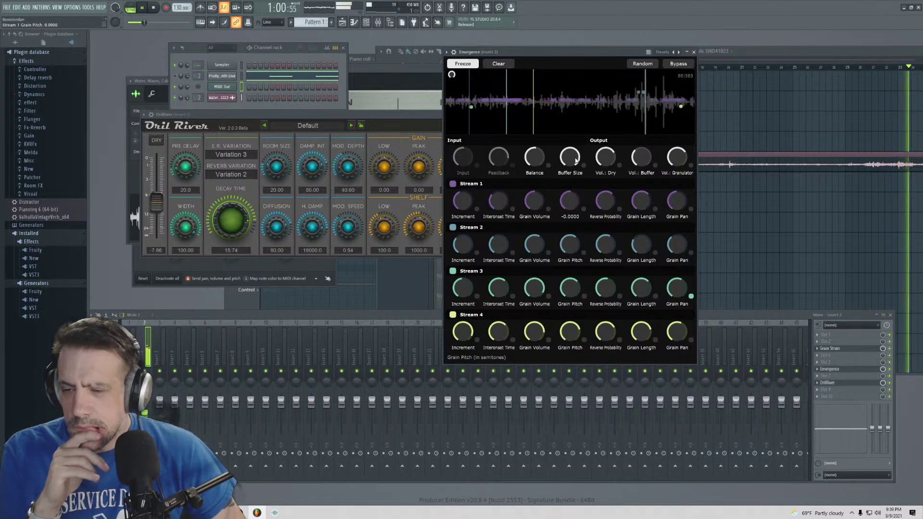
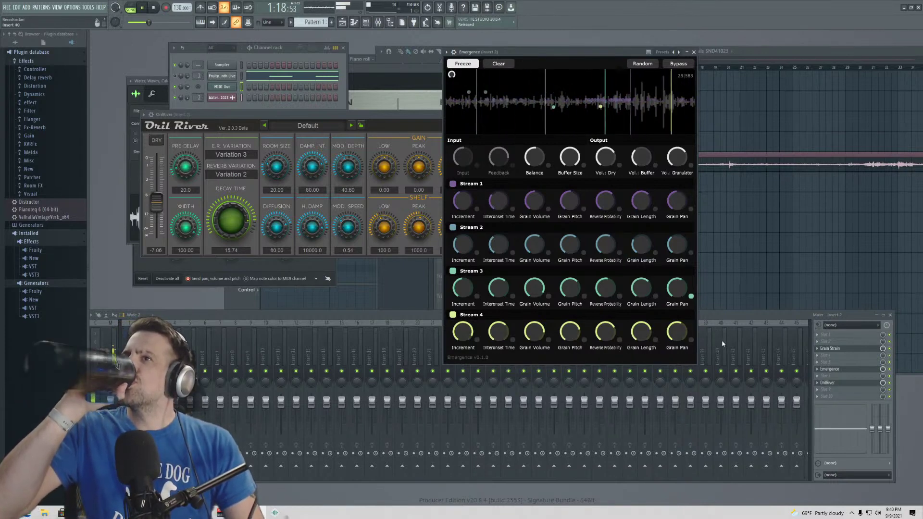
- Load FKFX Influx into effect slot 4 of mixer Insert 2 and move its window clear of the effect slots
left_click(819, 358)
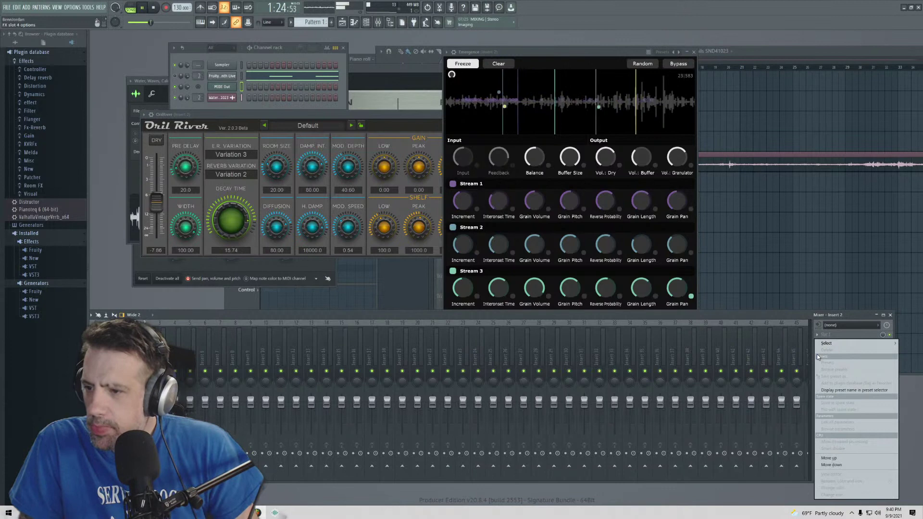
mouse_move(823, 341)
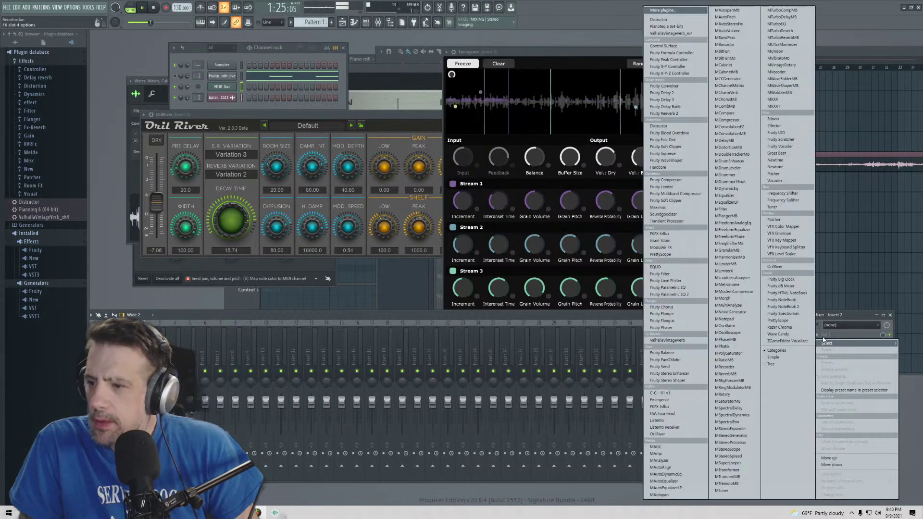
left_click(674, 236)
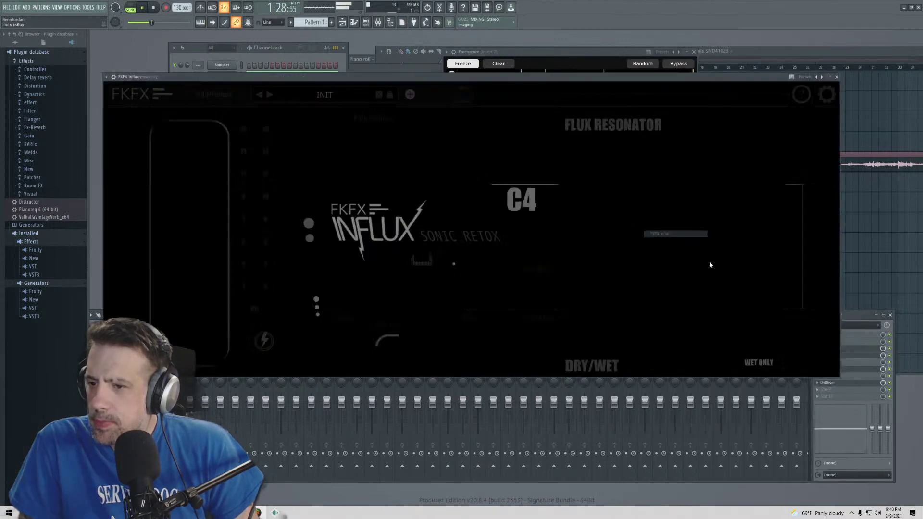
left_click_drag(325, 81, 319, 126)
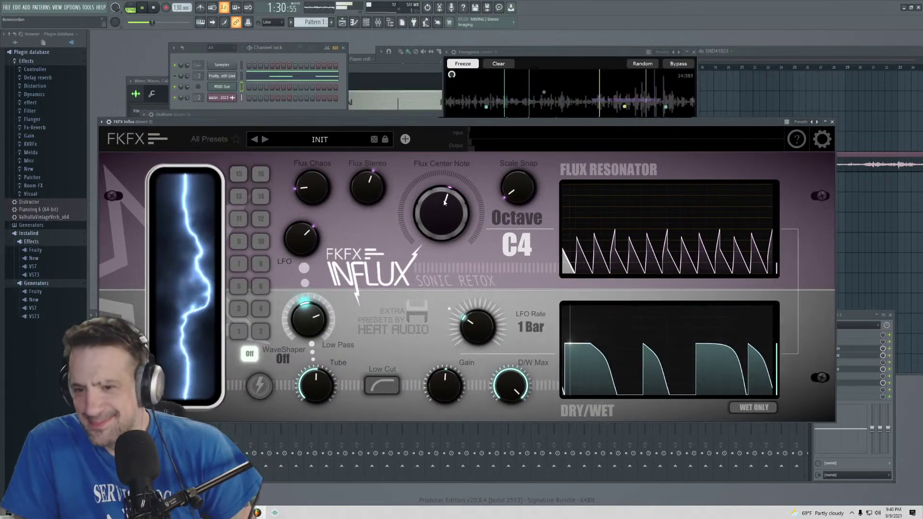
left_click_drag(492, 126, 452, 110)
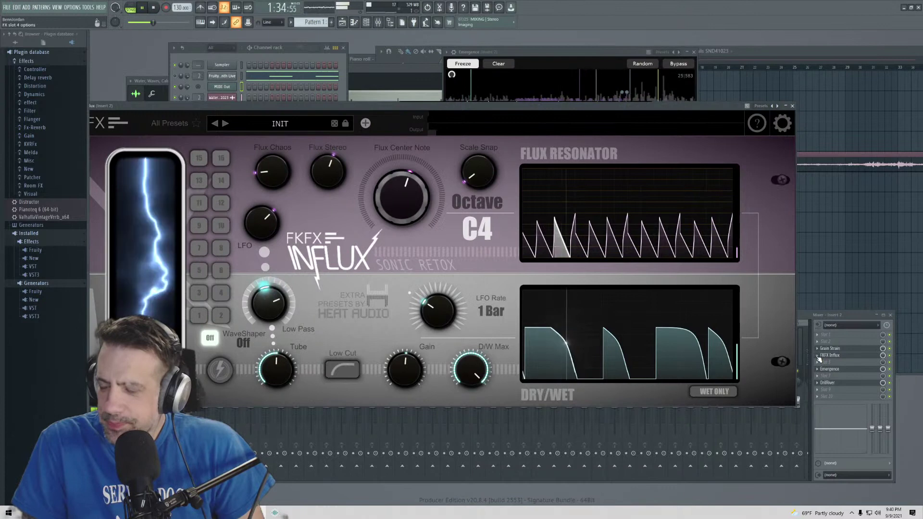
- Move FKFX Influx down the effect chain of Insert 2 and reposition its window
left_click(817, 355)
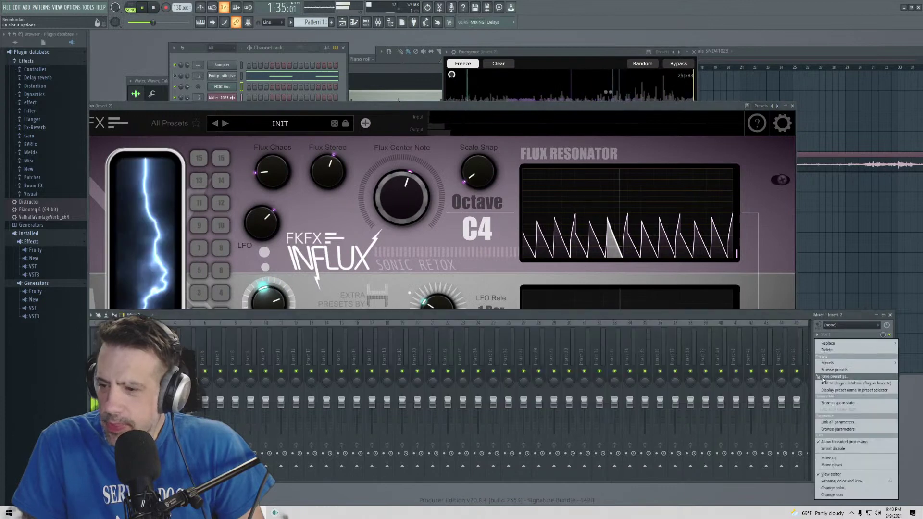
left_click(828, 459)
left_click(487, 107)
left_click_drag(487, 106, 523, 77)
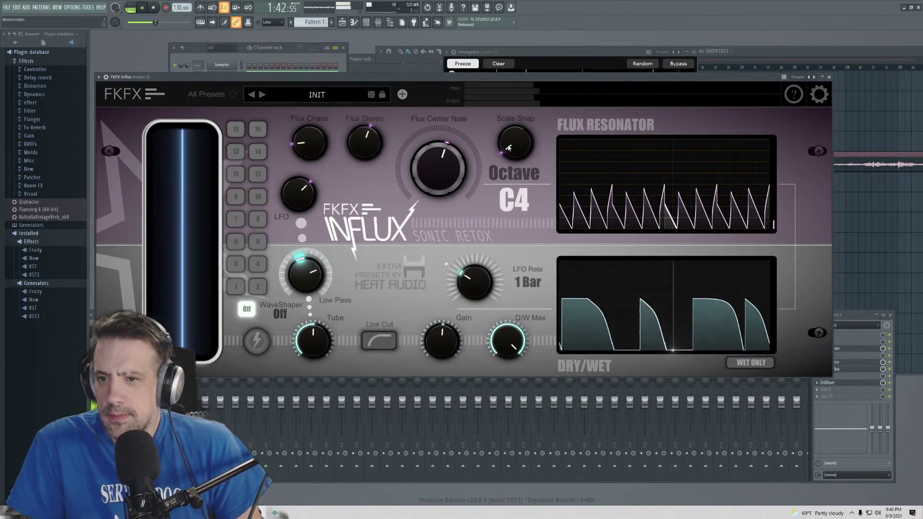
- Set Influx's Scale Snap to Pent.1, raise its gain and look at the Flux curve in its editor
scroll(515, 143, "up", 3)
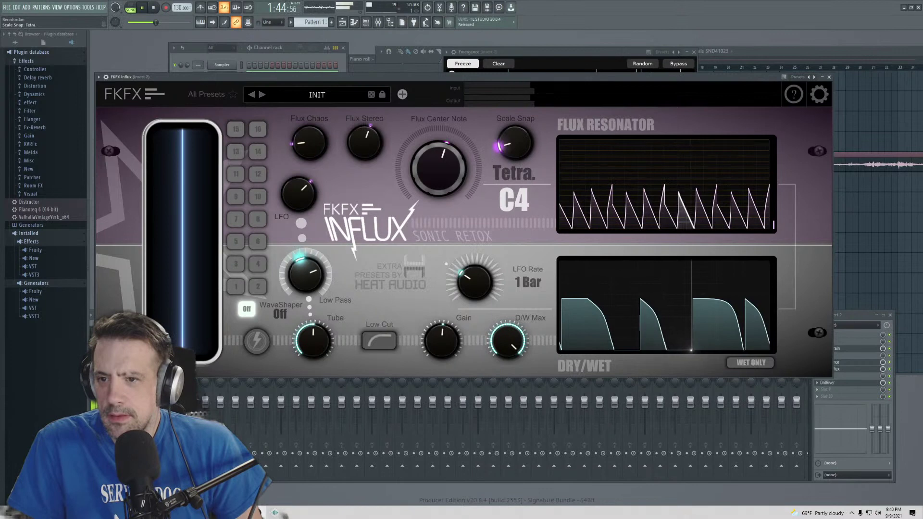
left_click(439, 168)
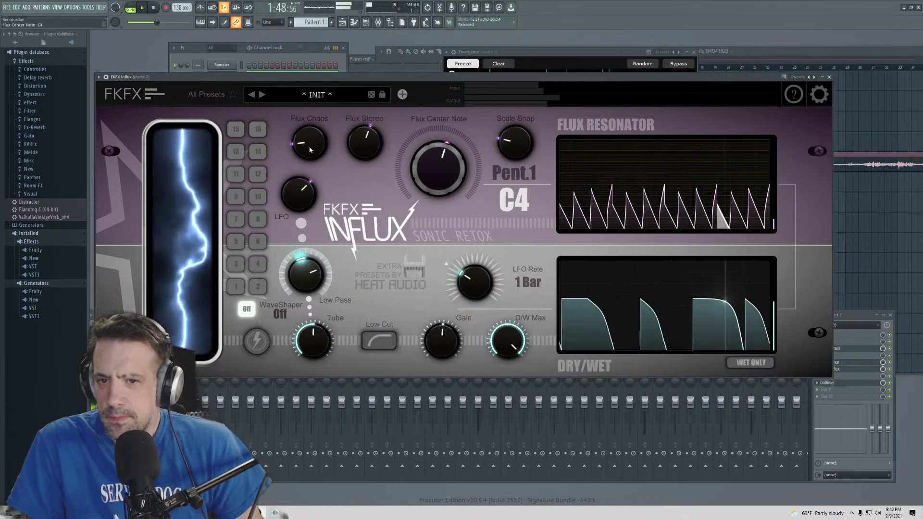
left_click_drag(441, 339, 441, 335)
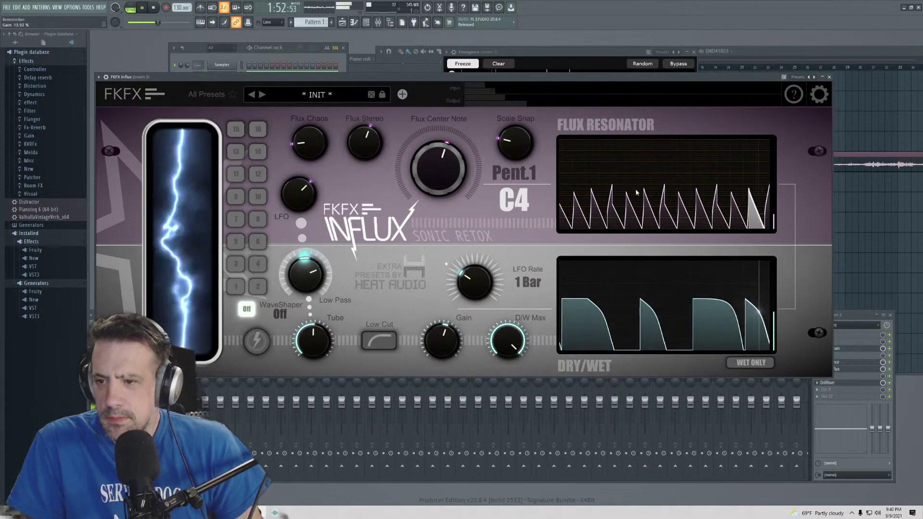
left_click(666, 185)
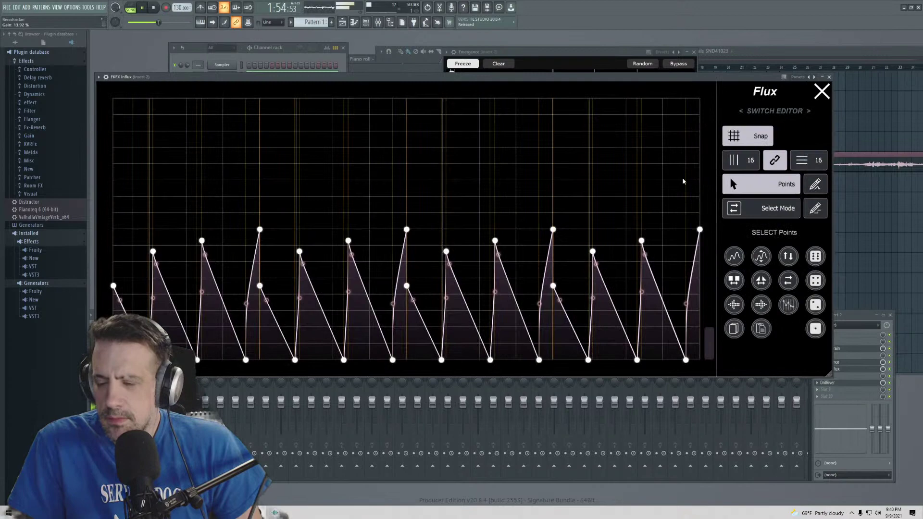
left_click(822, 91)
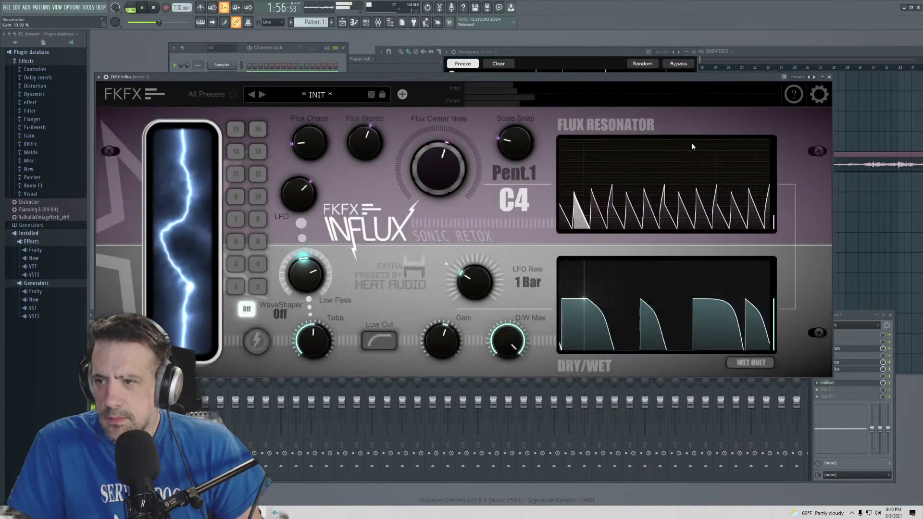
- Choose WS 4 as the WaveShaper in Influx and open the Low Pass a little further
left_click(258, 173)
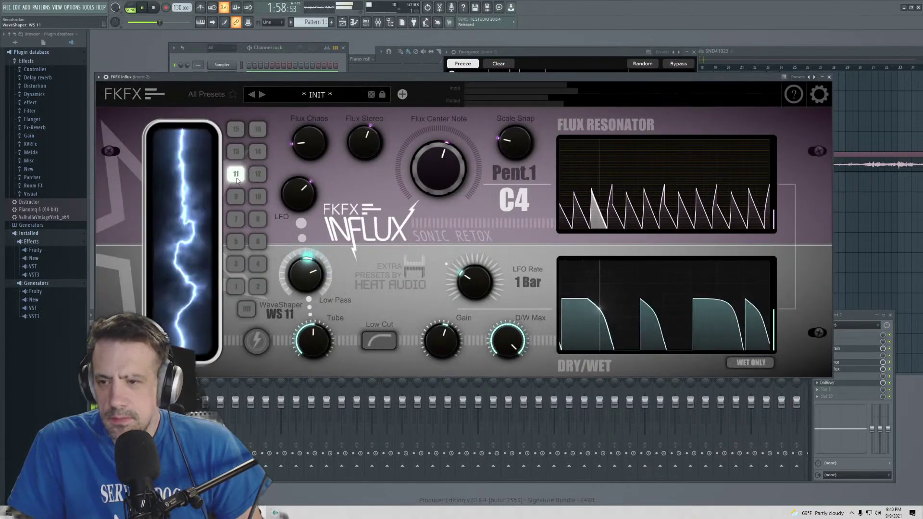
left_click(236, 269)
left_click(257, 263)
left_click_drag(306, 274, 306, 286)
- Try Influx's Low Cut and Full Signal switches, turning each one back off
left_click(378, 340)
left_click(379, 341)
left_click(257, 342)
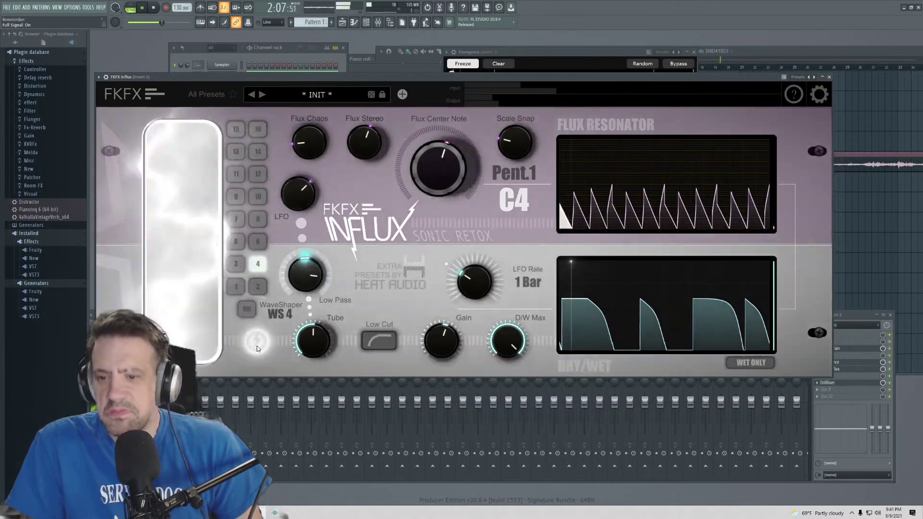
left_click(256, 342)
- Set Influx's LFO Rate to 2 Bars, LFO to about 79% and Tube to 61.1%, raise Flux Stereo and briefly try Wet Only
mouse_move(491, 296)
left_mouse_down()
mouse_move(491, 282)
mouse_move(491, 294)
left_mouse_up()
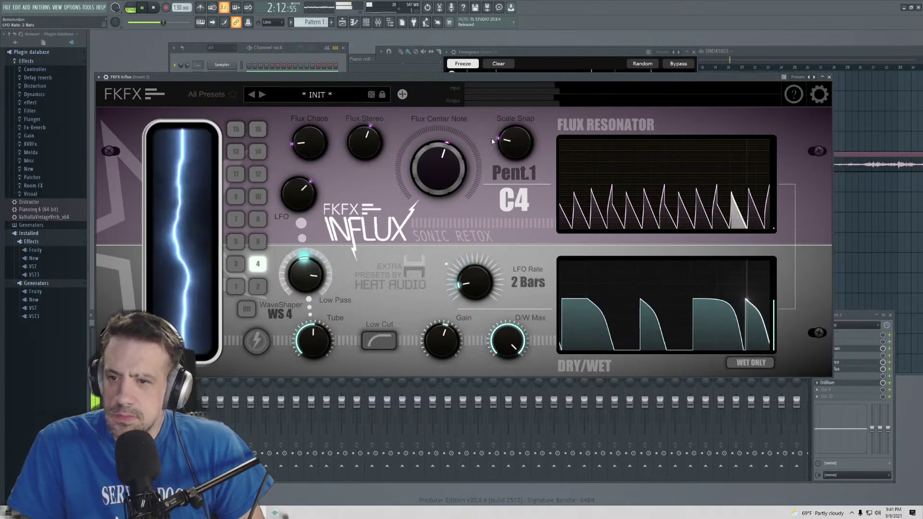
left_click_drag(438, 168, 438, 168)
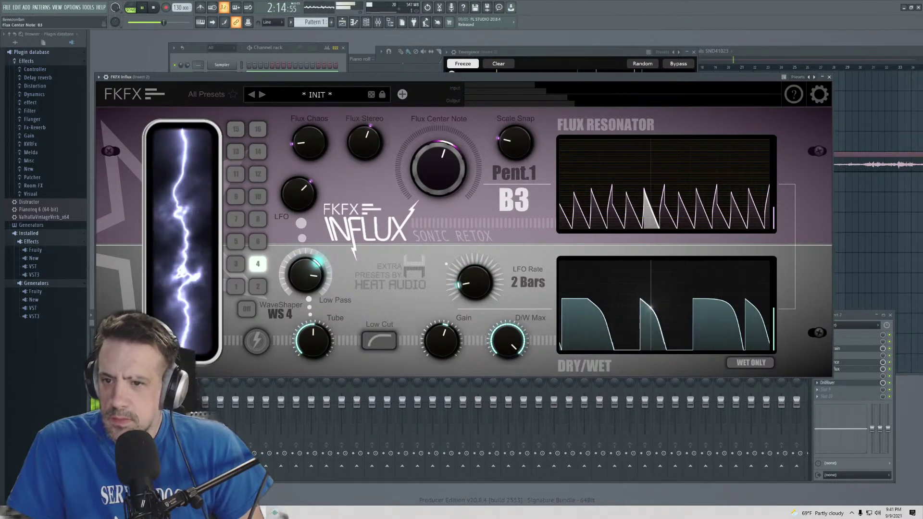
left_click_drag(365, 142, 365, 136)
left_click_drag(298, 194, 298, 187)
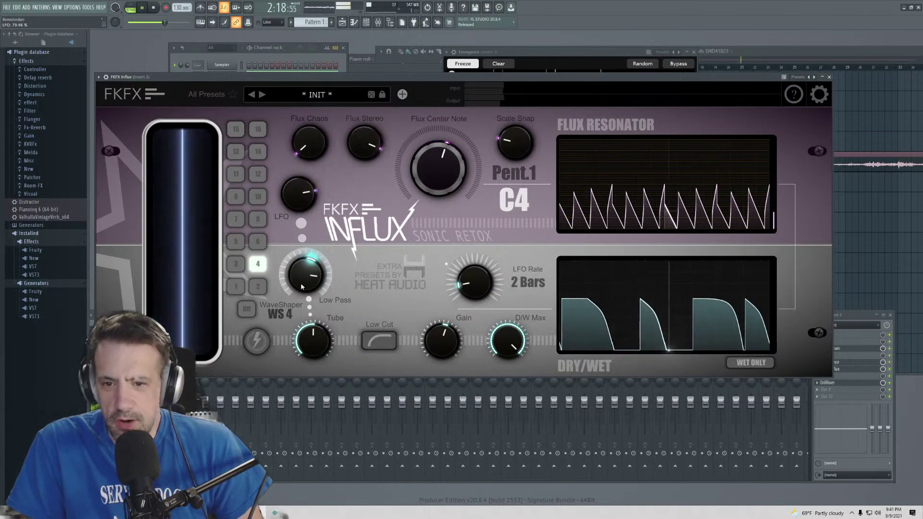
mouse_move(312, 341)
left_mouse_down()
mouse_move(312, 327)
mouse_move(313, 336)
left_mouse_up()
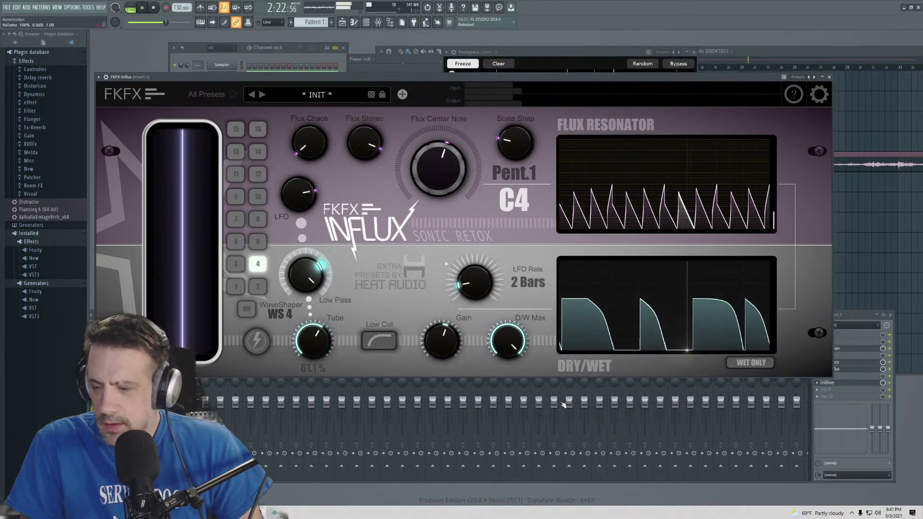
left_click(750, 362)
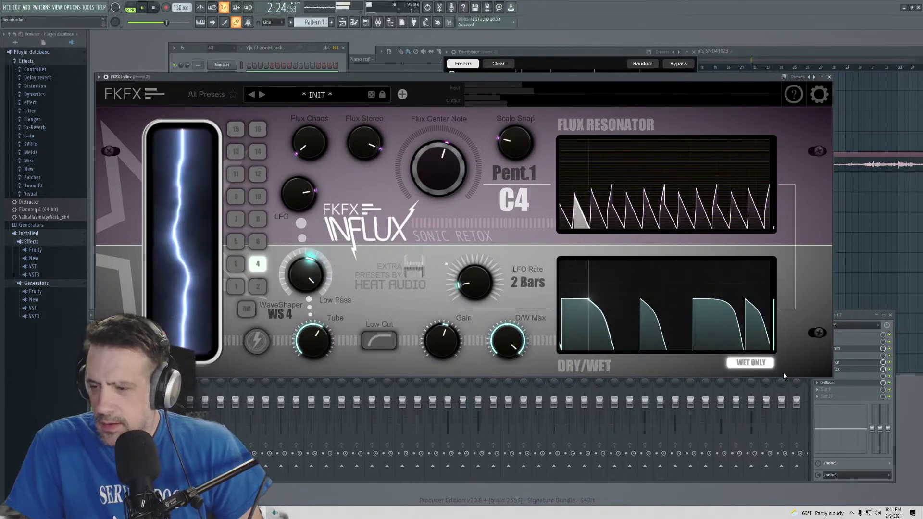
left_click(739, 364)
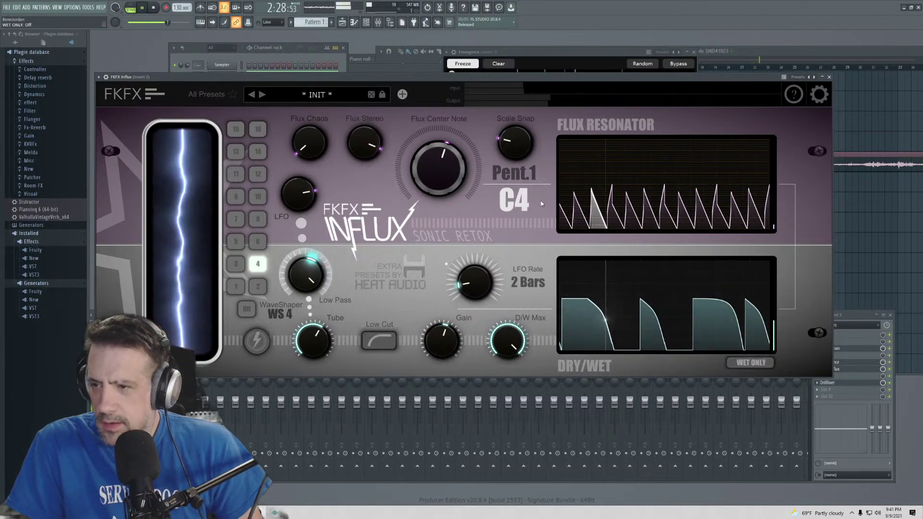
- Reshape the Flux curve by raising one right-hand peak to C5 and lowering two peaks further left, and return to Influx's main view
left_click(634, 163)
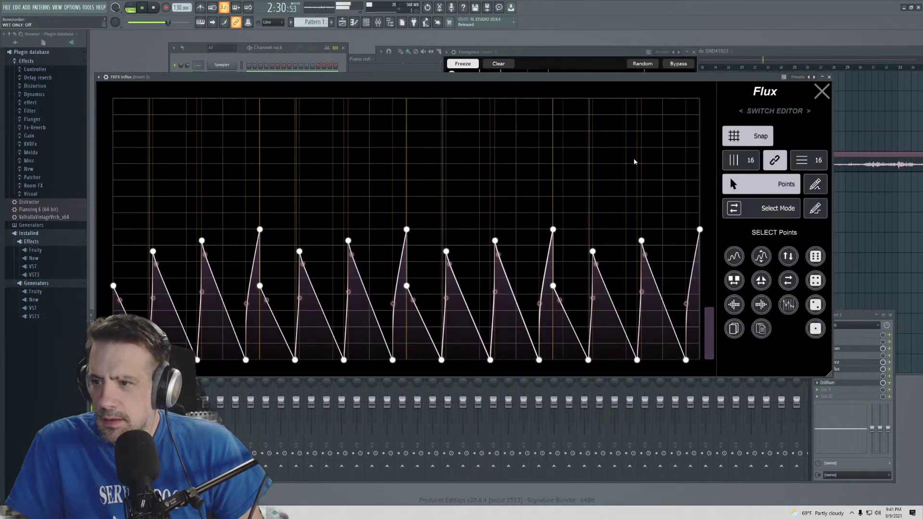
left_click_drag(553, 230, 552, 196)
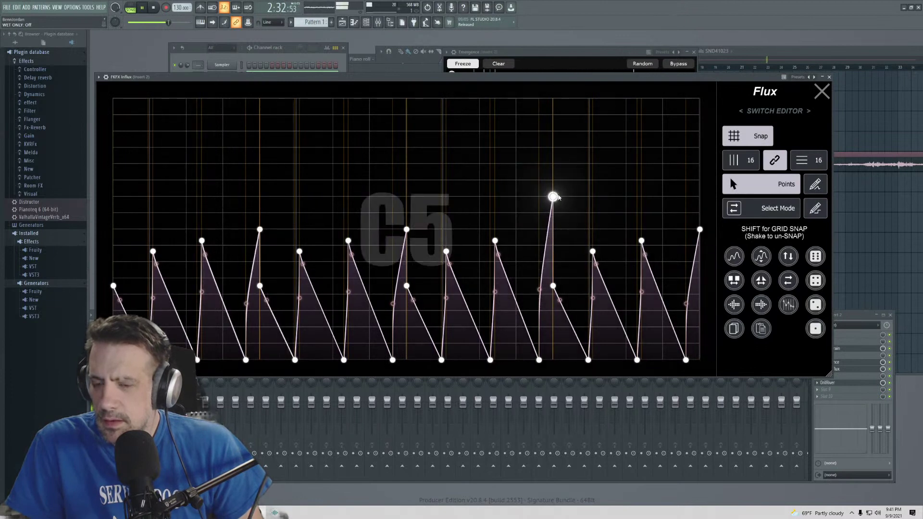
left_click_drag(447, 251, 443, 295)
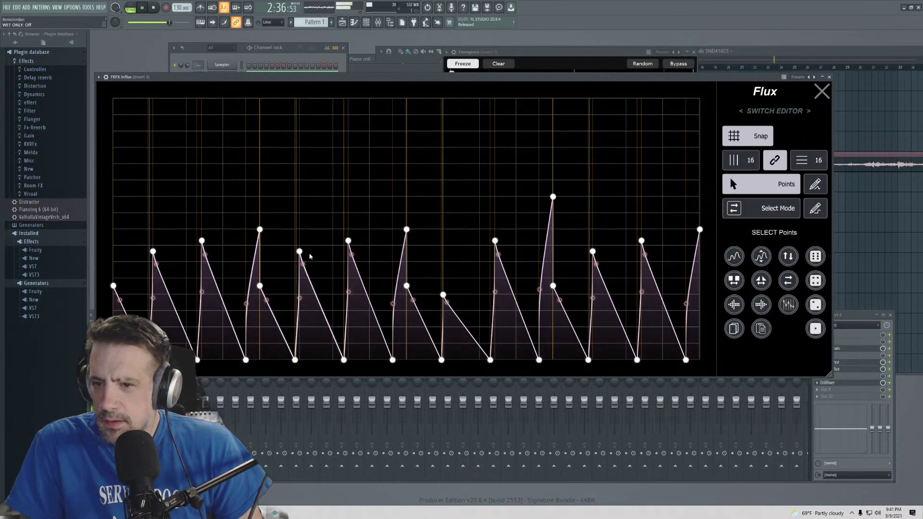
left_click_drag(201, 240, 184, 325)
left_click(821, 91)
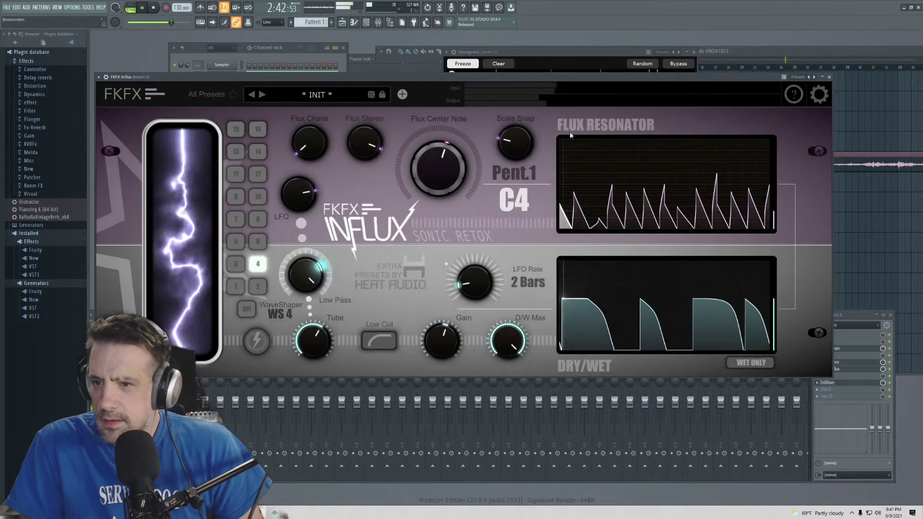
- Try different Scale Snap settings in Influx, including I-IV-V, Octave and Miyako, ending on Chromat
scroll(515, 143, "down", 4)
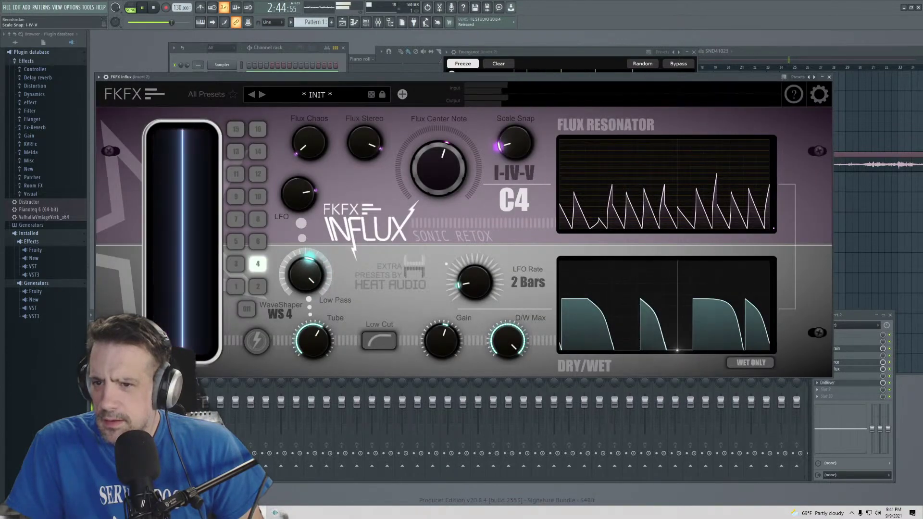
scroll(515, 142, "up", 1)
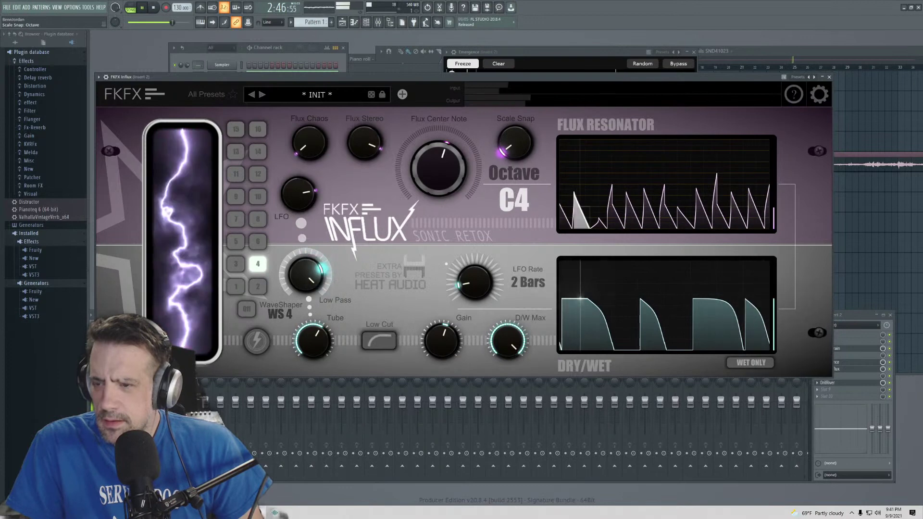
scroll(515, 143, "up", 5)
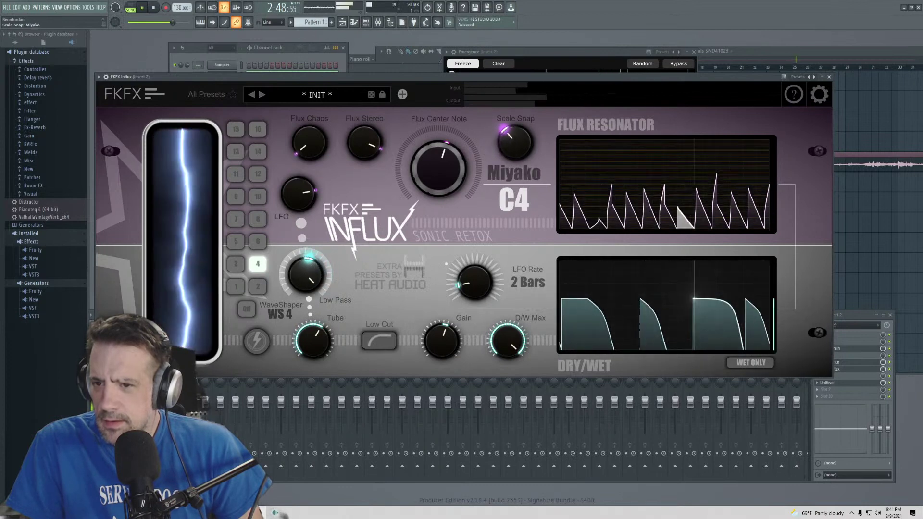
scroll(514, 143, "up", 3)
scroll(515, 143, "up", 4)
scroll(515, 143, "up", 3)
scroll(515, 142, "up", 5)
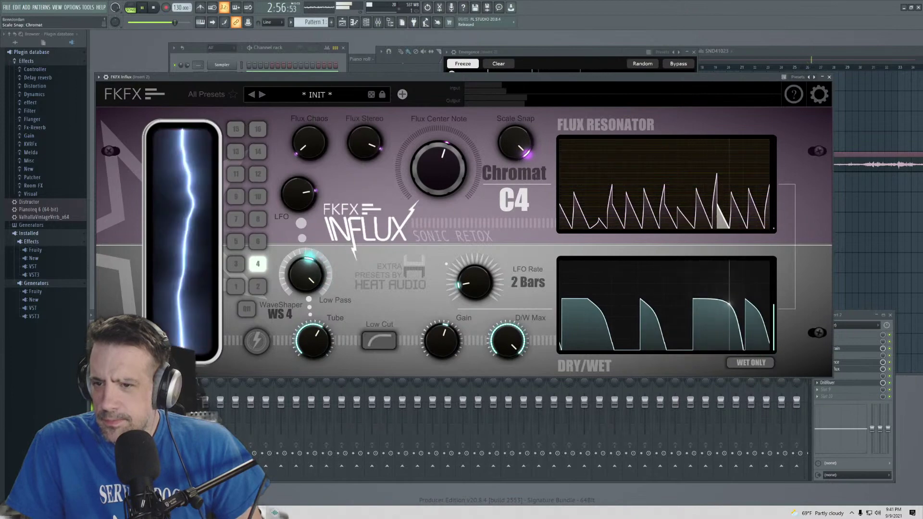
- Replace the Flux curve with a randomized smooth shape and return to Influx's main view
left_click(767, 155)
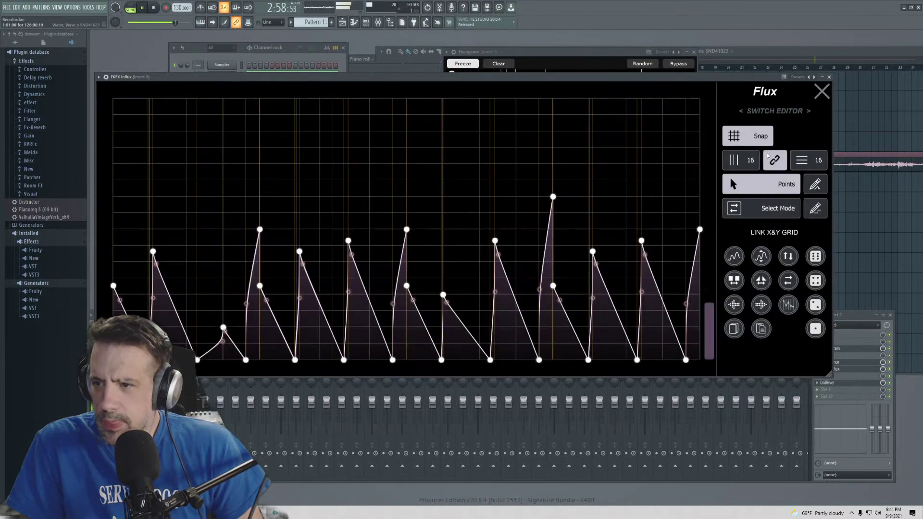
left_click_drag(113, 286, 111, 295)
mouse_move(152, 252)
left_mouse_down()
mouse_move(151, 280)
mouse_move(153, 268)
left_mouse_up()
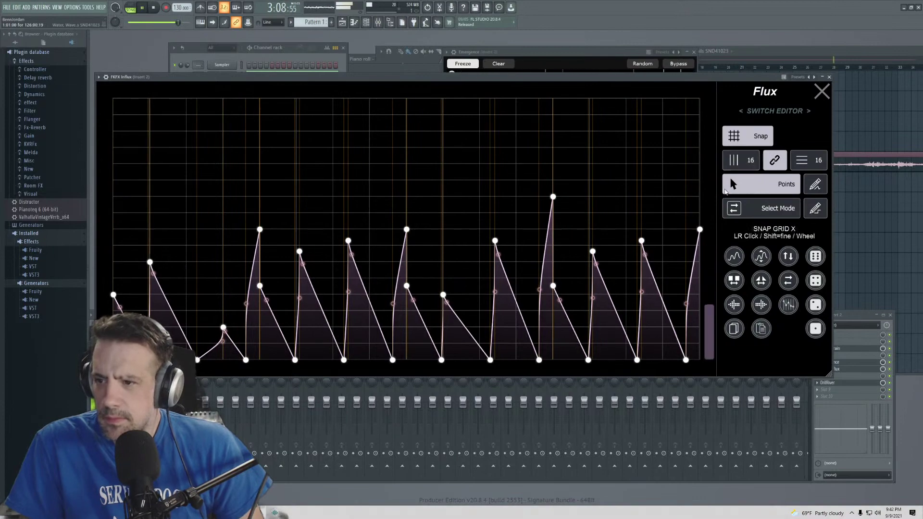
left_click(816, 256)
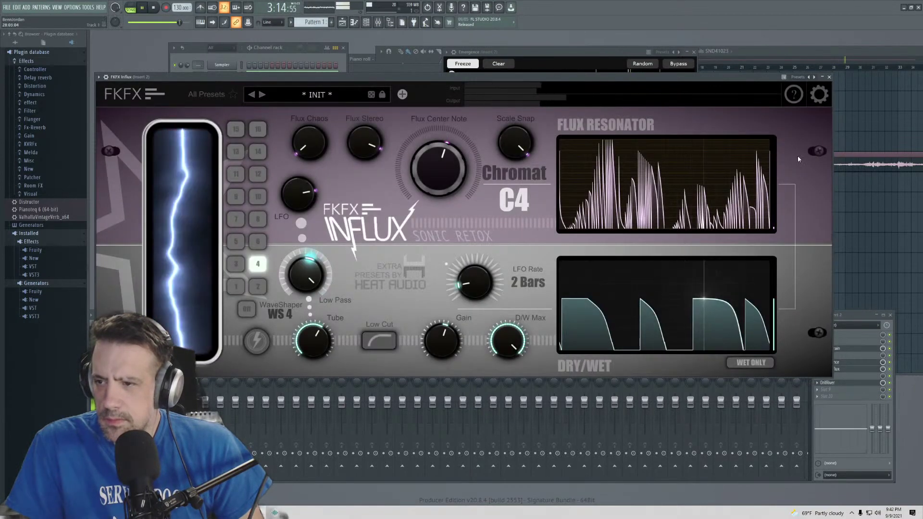
left_click(760, 169)
left_click(816, 256)
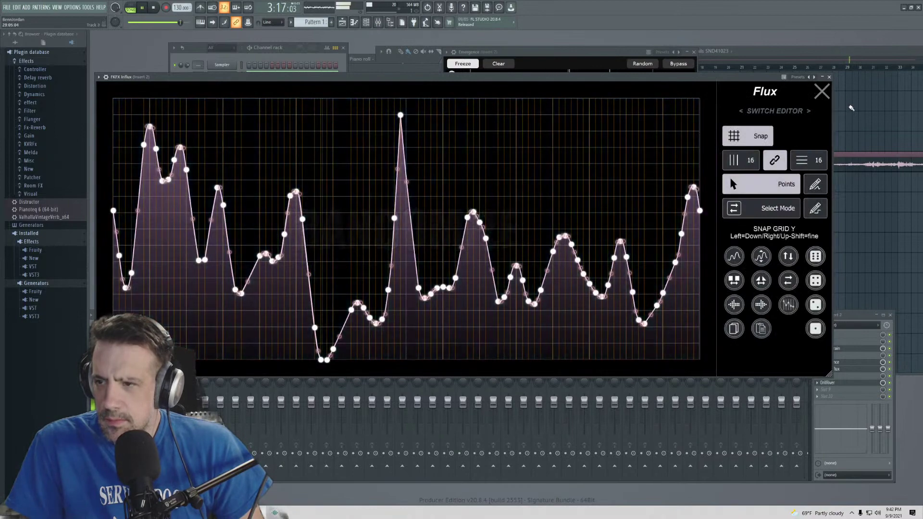
left_click(821, 92)
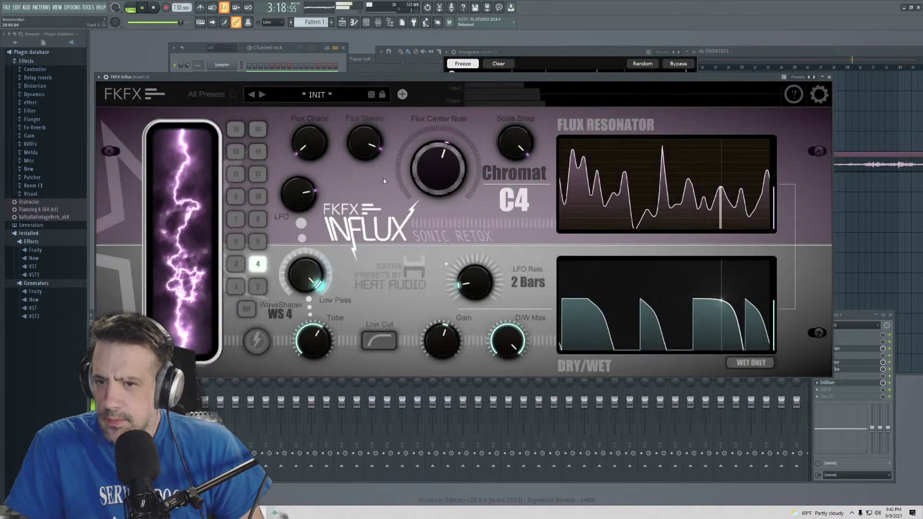
- Set Influx's Scale Snap to Octave, raise the LFO amount, and lower the Low Pass
left_click_drag(525, 150, 438, 166)
left_click_drag(515, 142, 514, 151)
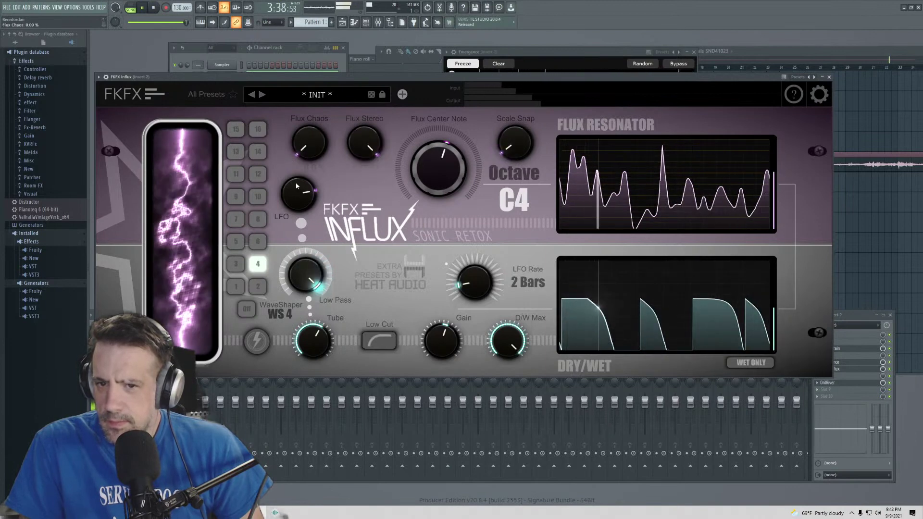
left_click_drag(297, 186, 296, 168)
left_click_drag(297, 273, 296, 300)
left_click_drag(312, 339, 312, 342)
left_click_drag(308, 276, 307, 279)
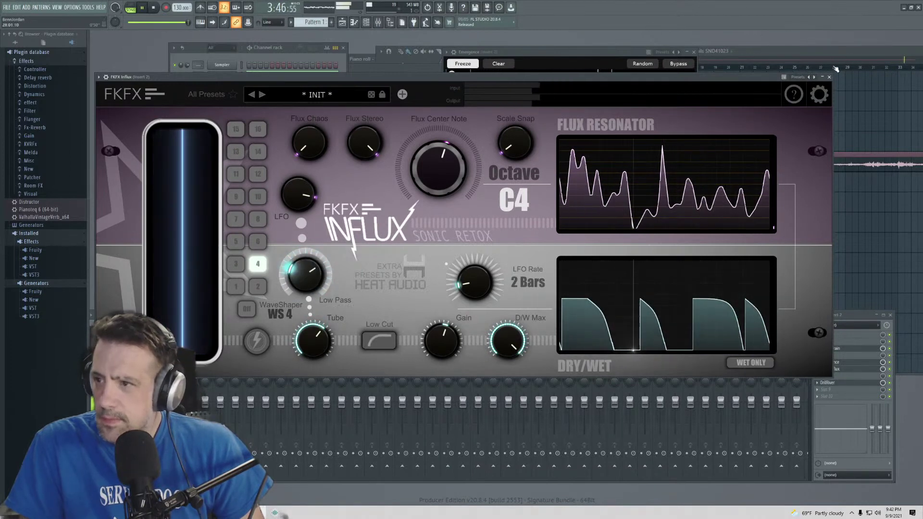
- Close Influx, lower the grain pitch of Emergence's Stream 1 and reduce Emergence's mix level on Insert 2
left_click(830, 78)
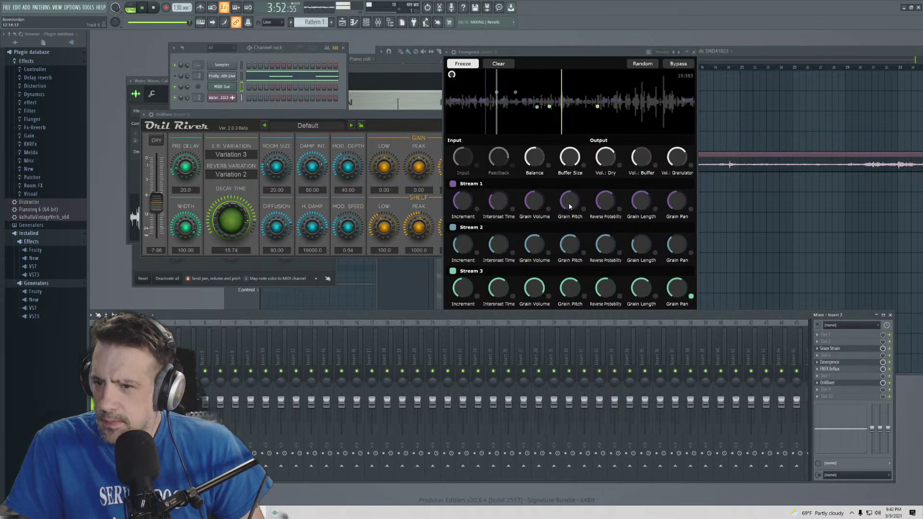
left_click_drag(562, 204, 561, 259)
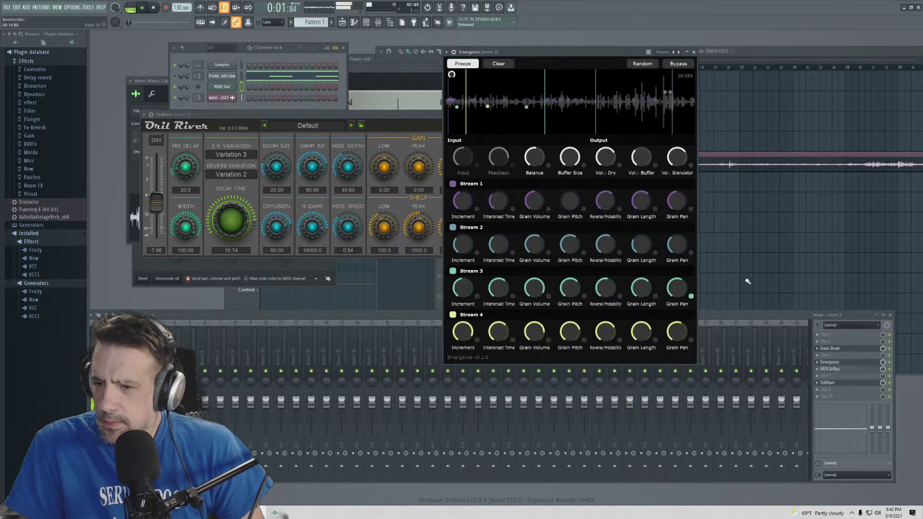
left_click(890, 354)
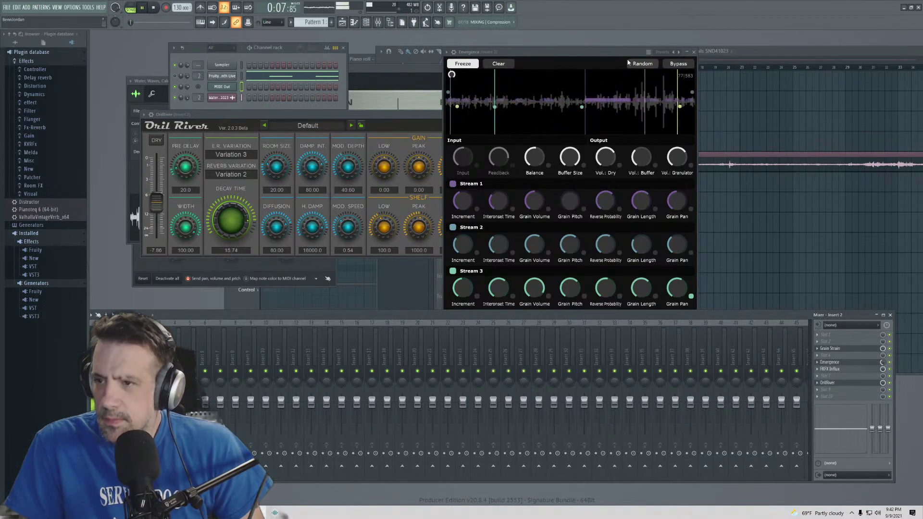
- Move the Emergence window aside, zoom in on the water waves clip in the Playlist and bring the Mixer back to the front
left_click_drag(567, 57, 374, 145)
left_click(380, 144)
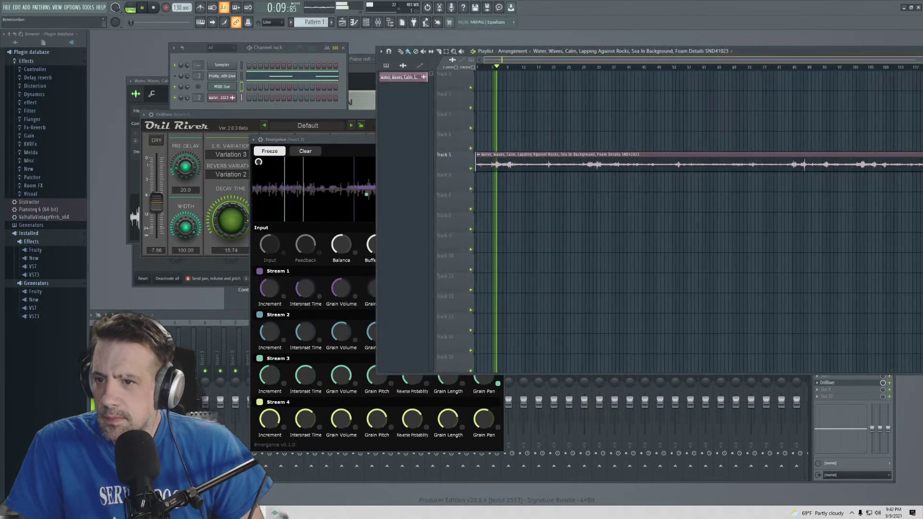
left_click_drag(915, 60, 700, 60)
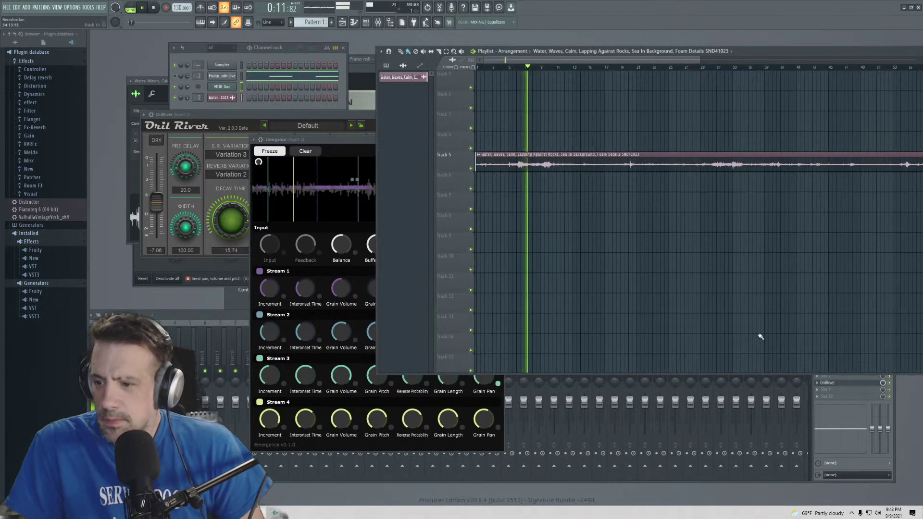
left_click(820, 422)
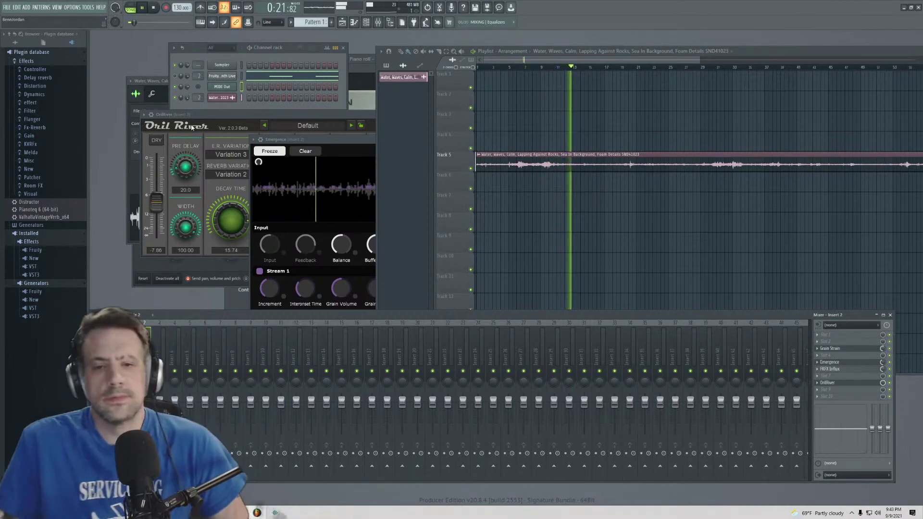
- Add a Reducktion synth channel, reposition its window and load the PD Solina Style preset
left_click(222, 116)
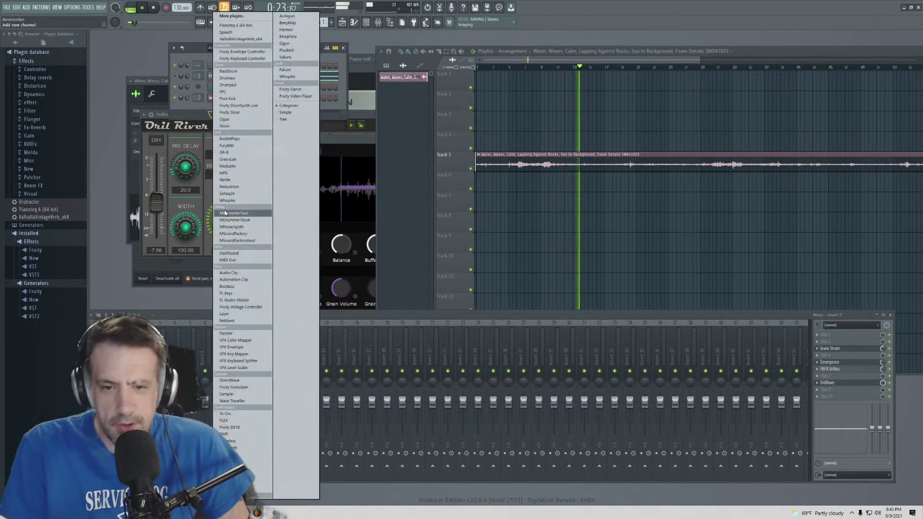
left_click(229, 188)
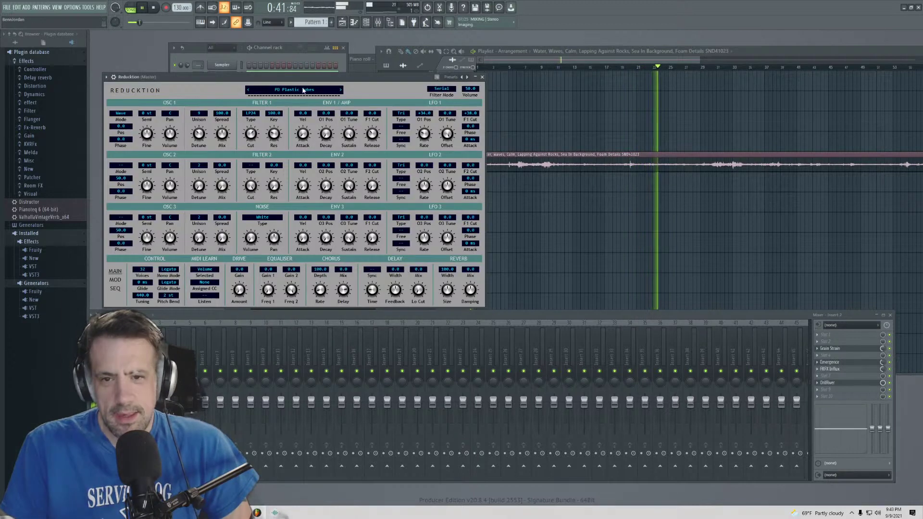
left_click(302, 90)
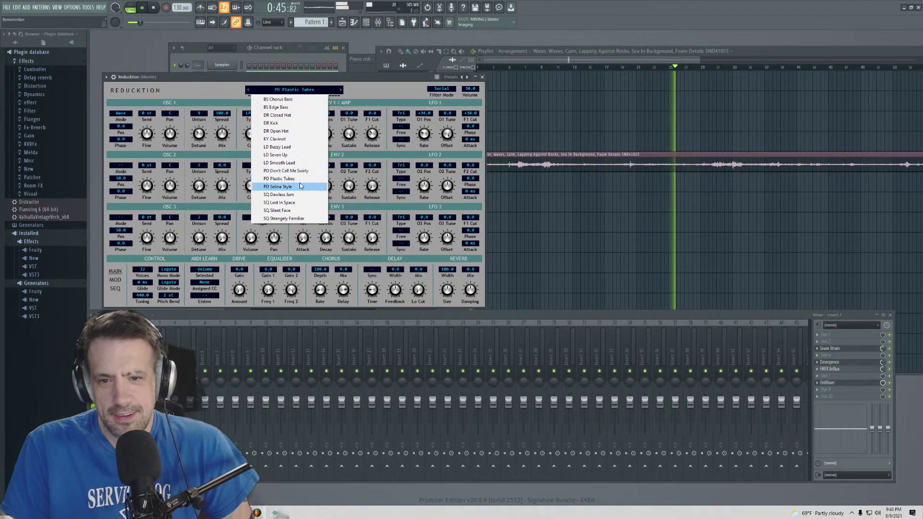
left_click(288, 170)
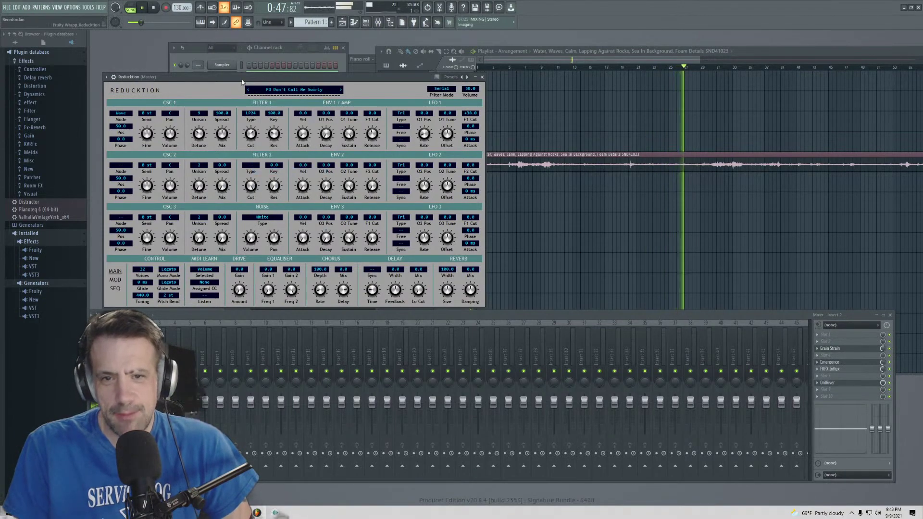
left_click_drag(243, 82, 277, 105)
left_click(328, 113)
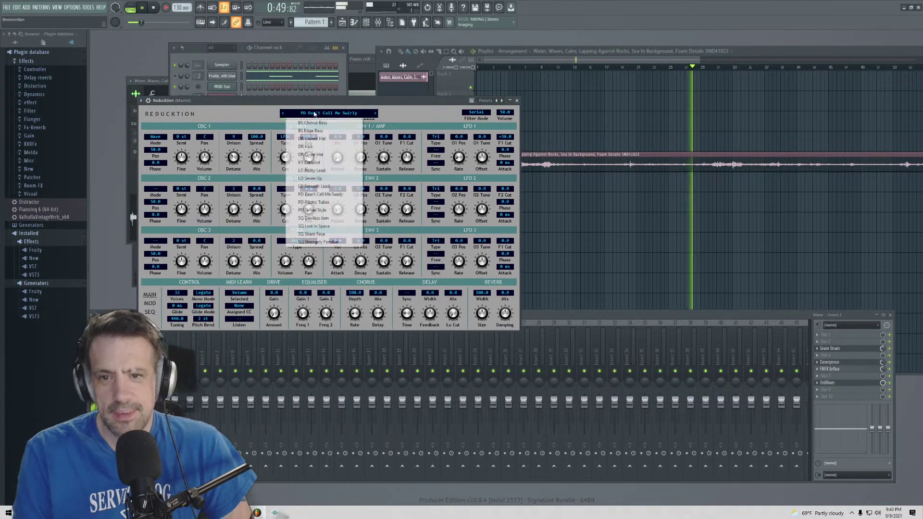
left_click(317, 194)
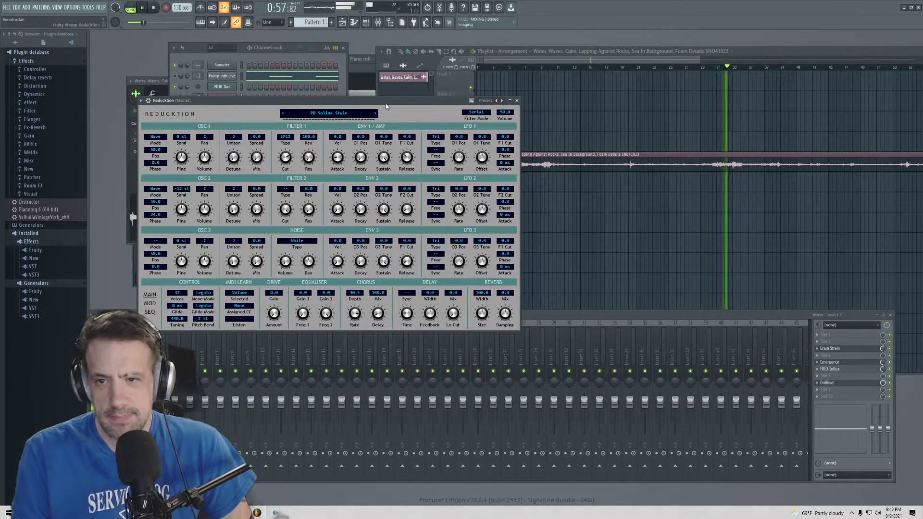
- Move the Reducktion window clear of the Channel rack and clone its channel
left_click_drag(386, 106, 456, 167)
right_click(236, 108)
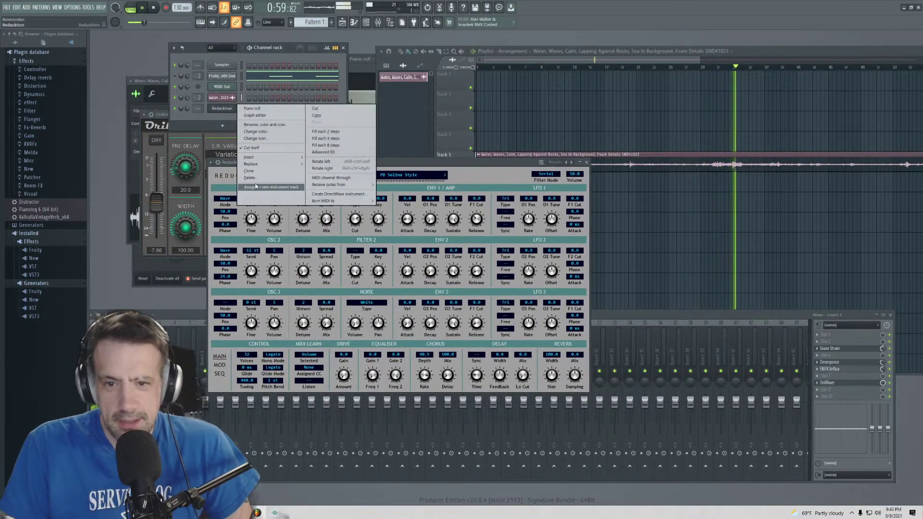
left_click(256, 187)
- Delete the Reducktion channel and its clone from the Channel rack
right_click(238, 107)
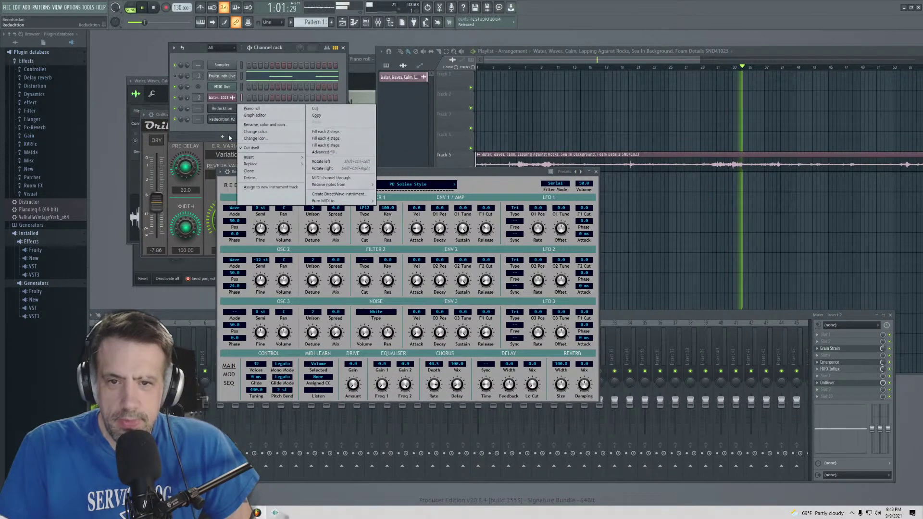
left_click(256, 187)
key("Return")
left_click(215, 48)
left_click(222, 57)
right_click(222, 108)
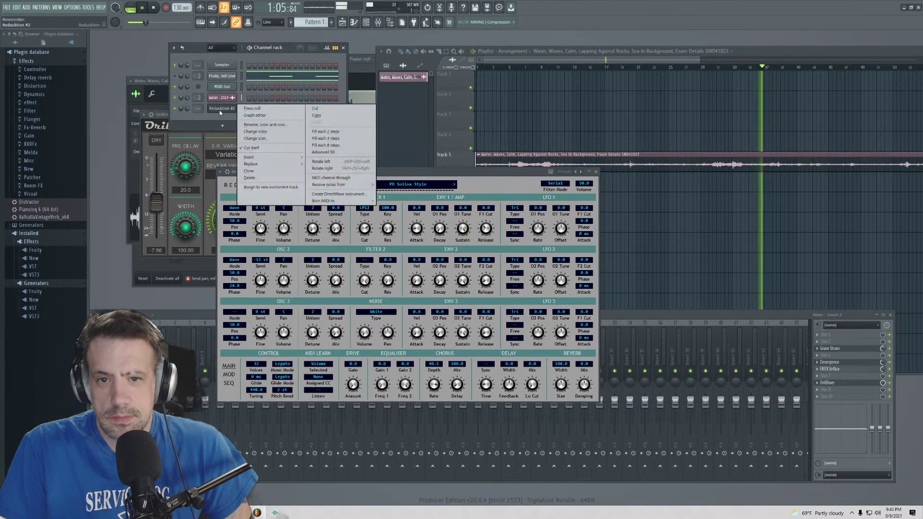
left_click(250, 177)
key("Return")
- Try a Solina2K synth channel and delete it from the Channel rack
left_click(222, 81)
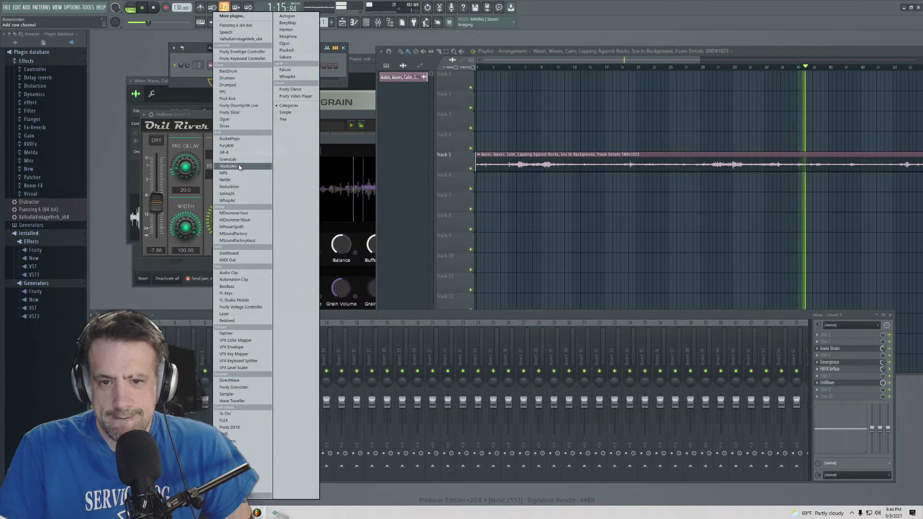
left_click(246, 195)
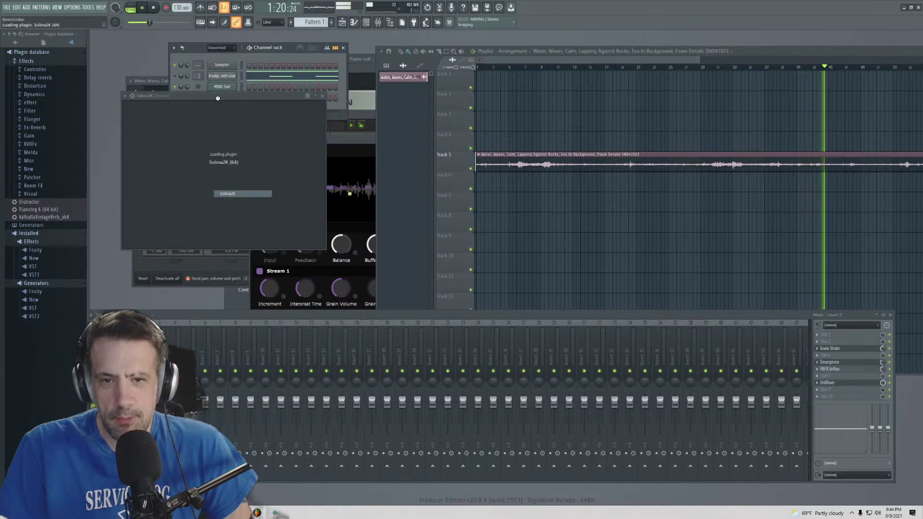
right_click(217, 100)
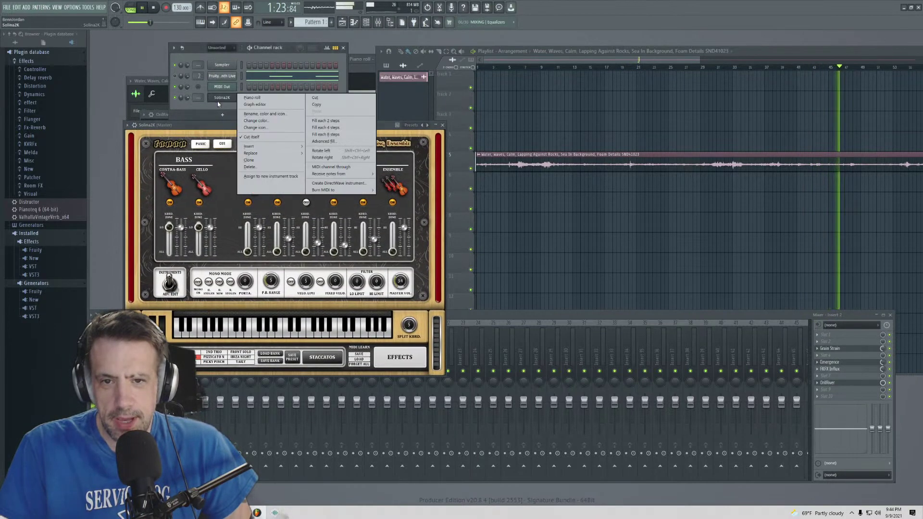
left_click(248, 168)
key("Return")
- Show all channels in the rack, add a WhispAir synth channel, reposition its window and route it to mixer Insert 3
left_click(217, 48)
left_click(219, 111)
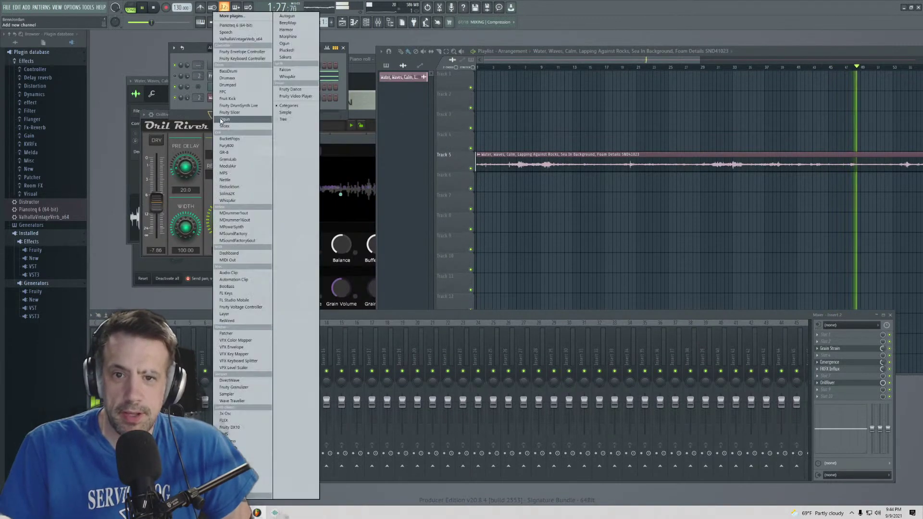
left_click(237, 200)
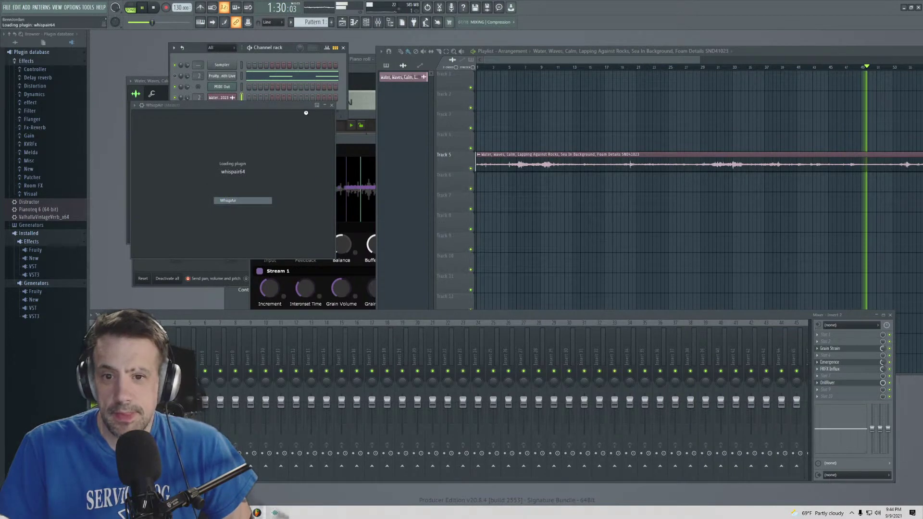
left_click_drag(302, 111, 458, 118)
left_click_drag(198, 108, 198, 105)
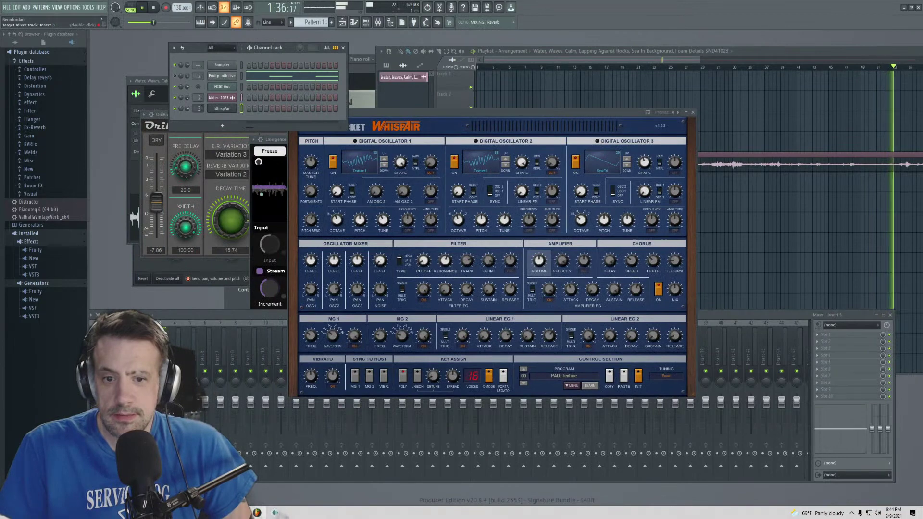
- Load OrilRiver in slot 5 of Insert 3 with decay time 14.54, diffusion 38, room size 79.50 and wet level about -3.5
left_click(826, 374)
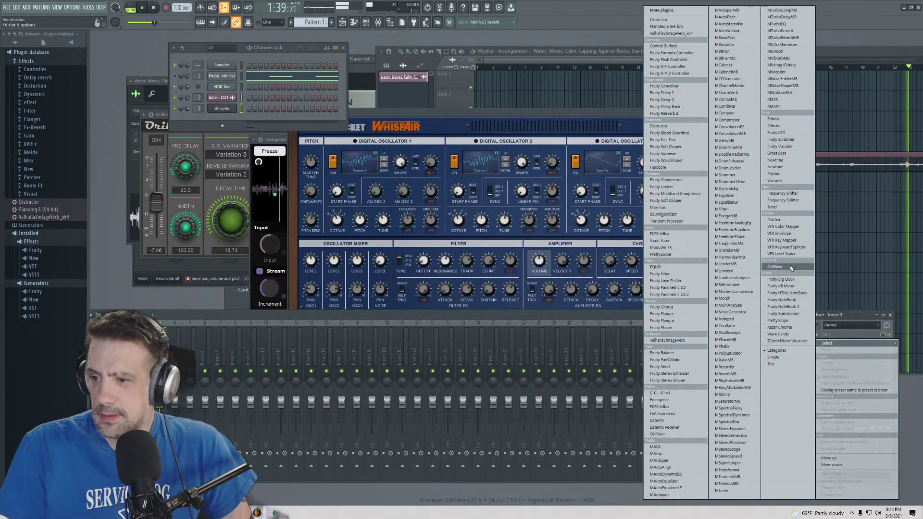
left_click(791, 265)
left_click_drag(227, 218, 262, 210)
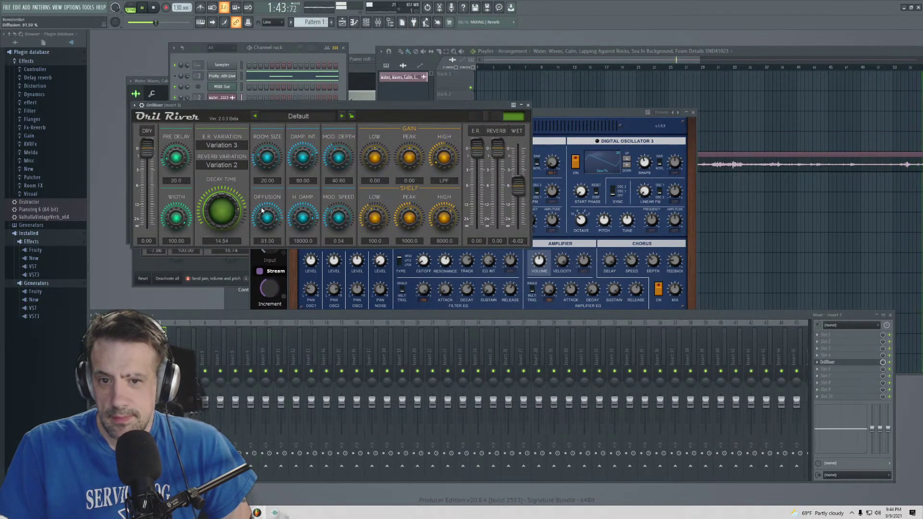
left_click_drag(270, 159, 261, 93)
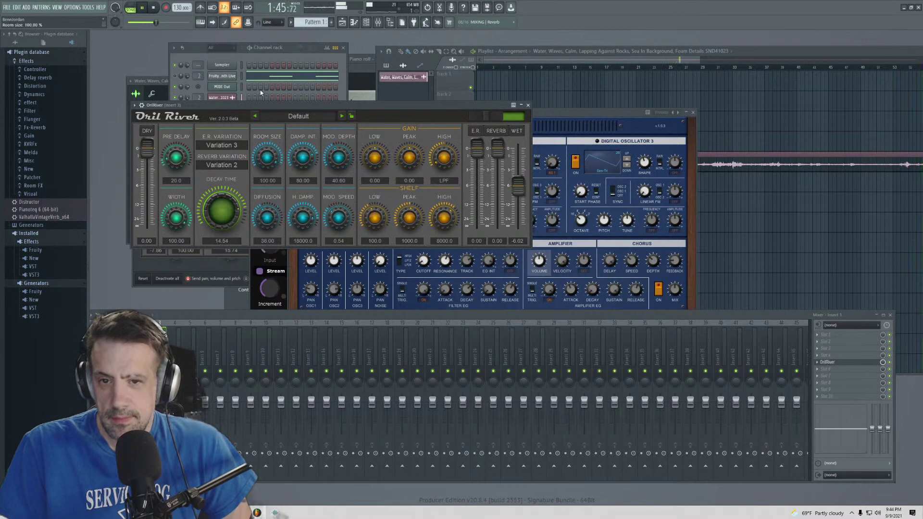
left_click_drag(517, 185, 487, 111)
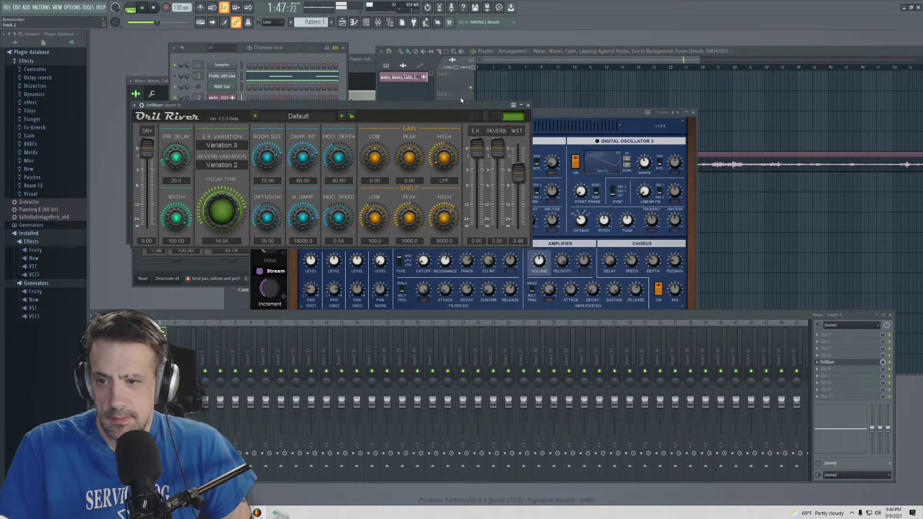
- Bring WhispAir to the front and load its PAD: Indecisive preset
left_click(542, 158)
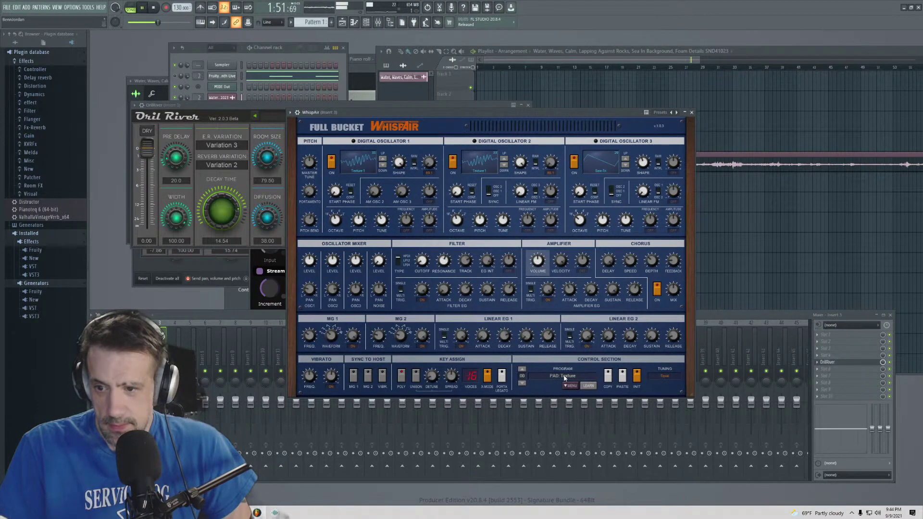
double_click(564, 376)
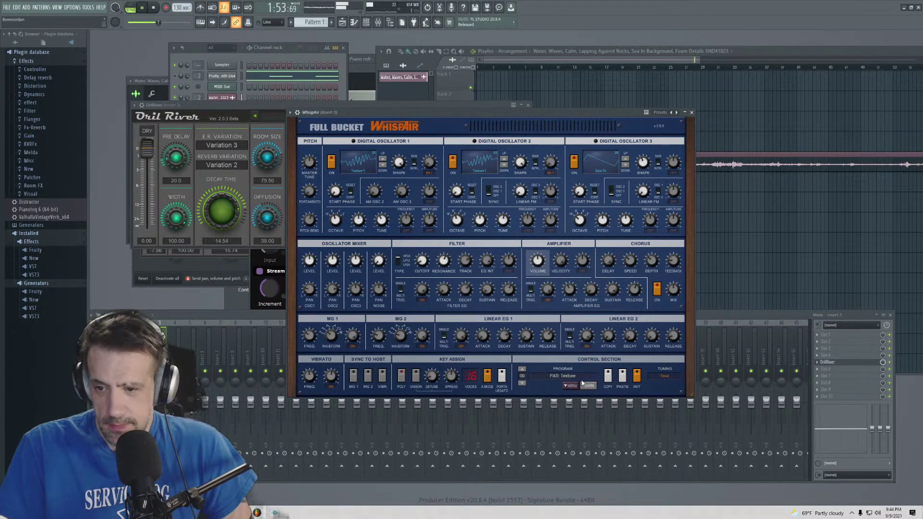
left_click(660, 112)
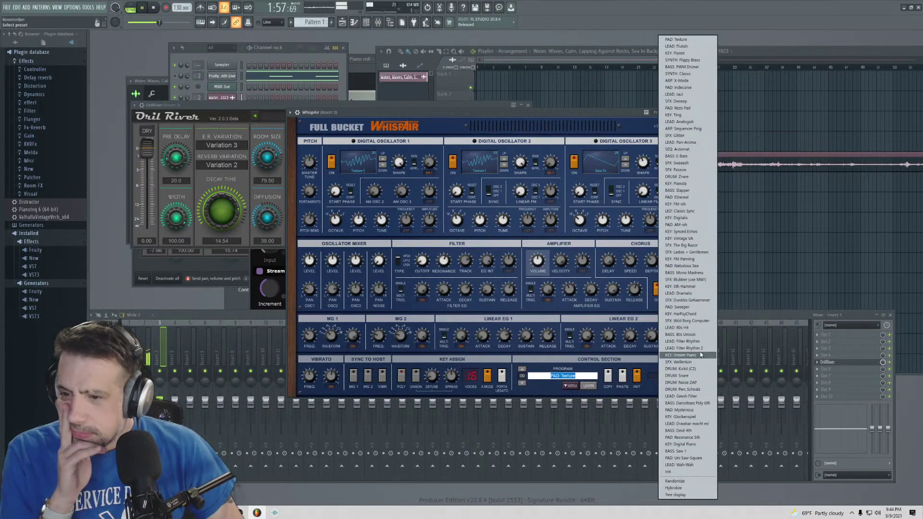
left_click(679, 87)
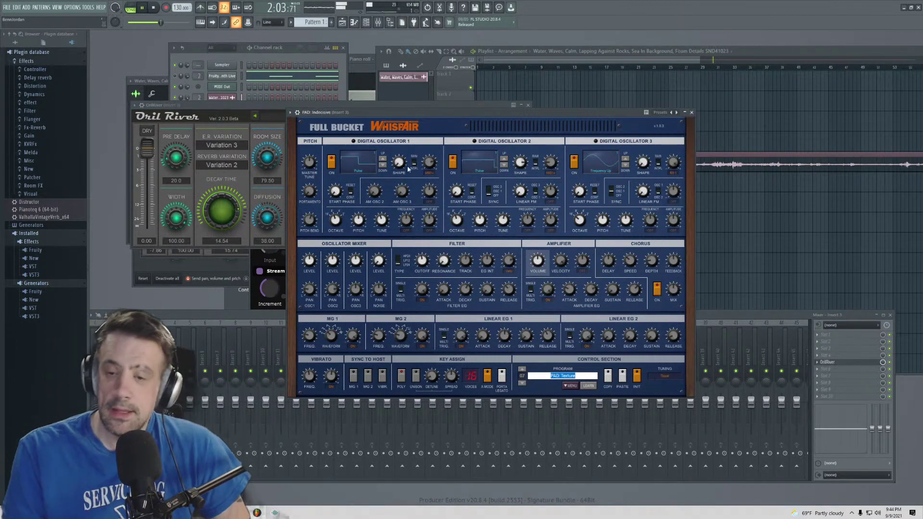
- Move the OrilRiver window below the Channel rack, lower the WhispAir channel's volume and adjust the synth's amplifier settings
left_click_drag(183, 110, 158, 193)
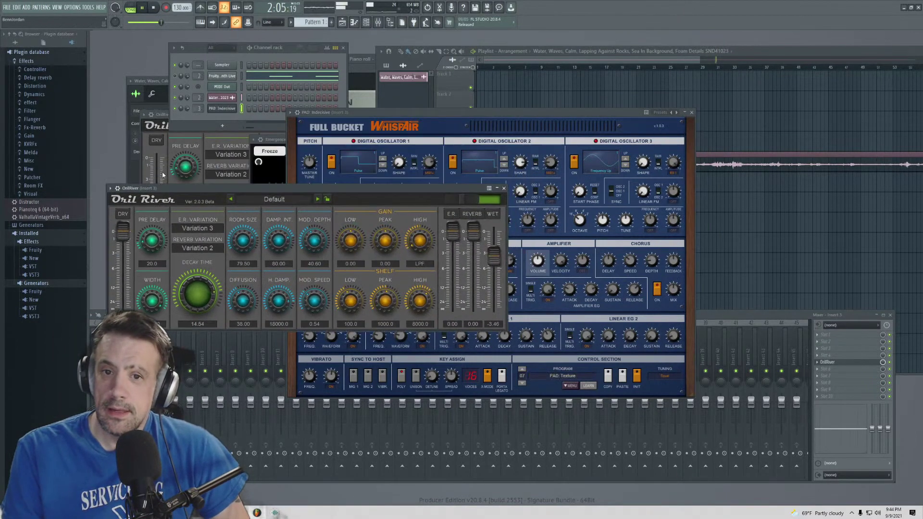
left_click(188, 112)
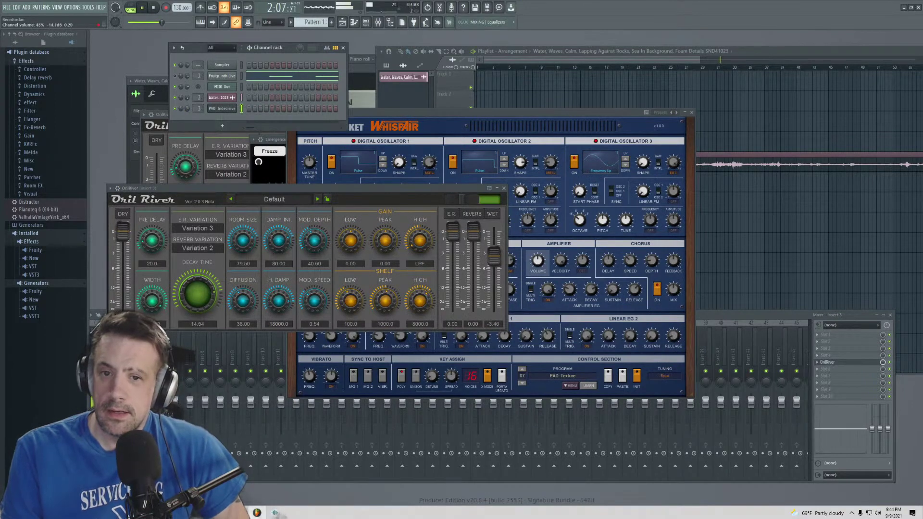
left_click(479, 119)
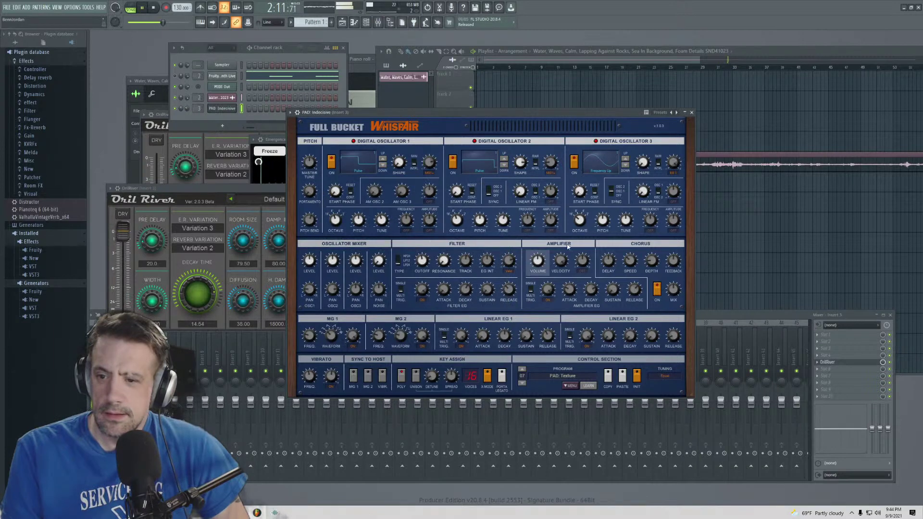
left_click_drag(569, 261, 569, 253)
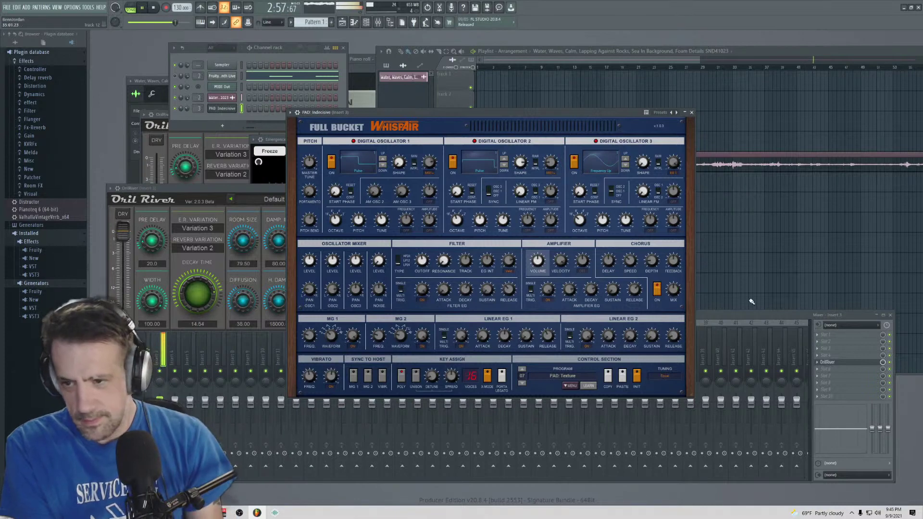
- Adjust WhispAir's filter cutoff and lower the volume of mixer Insert 2
mouse_move(492, 287)
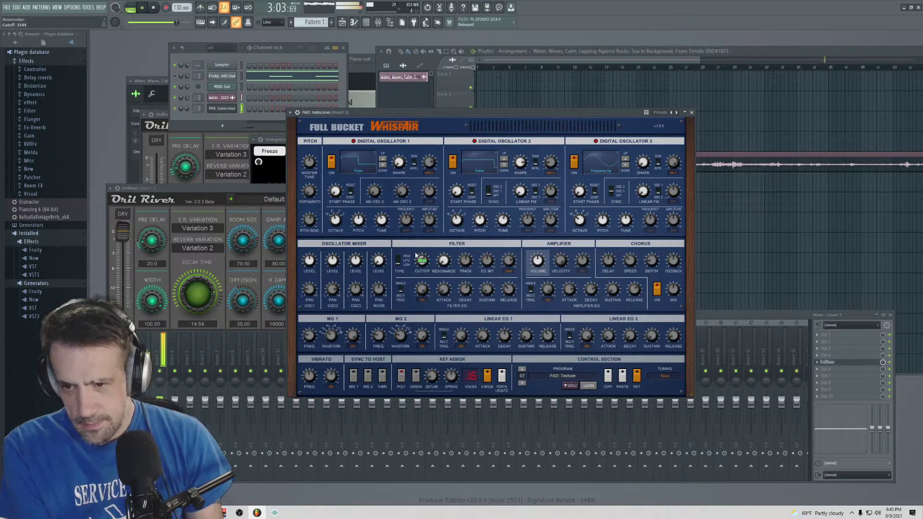
scroll(416, 258, "down", 3)
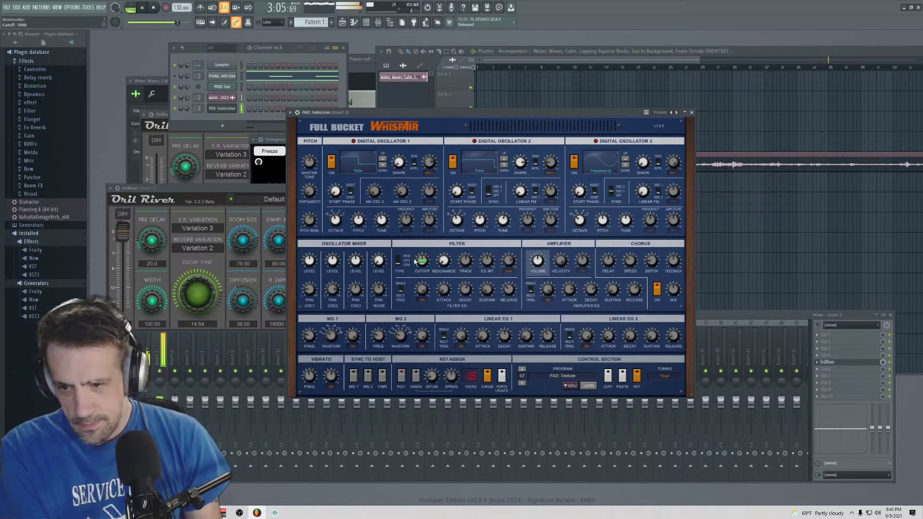
scroll(413, 265, "up", 3)
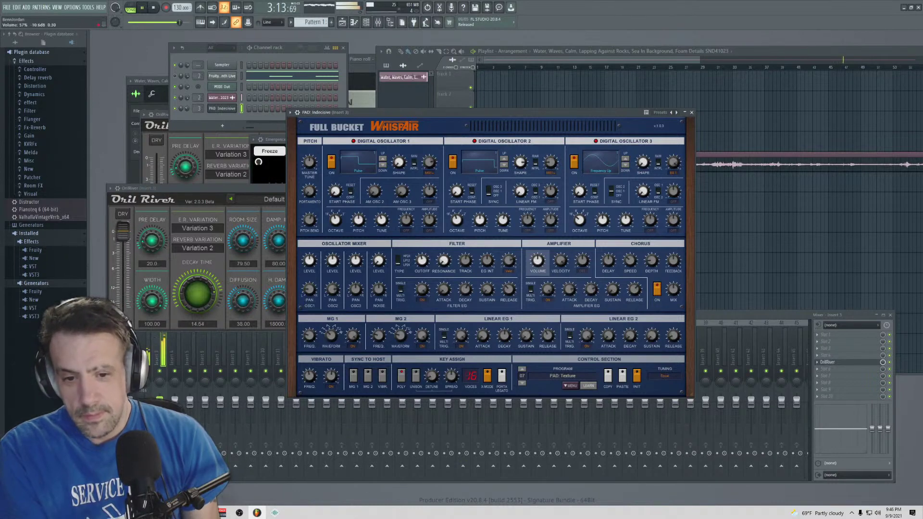
left_click(149, 356)
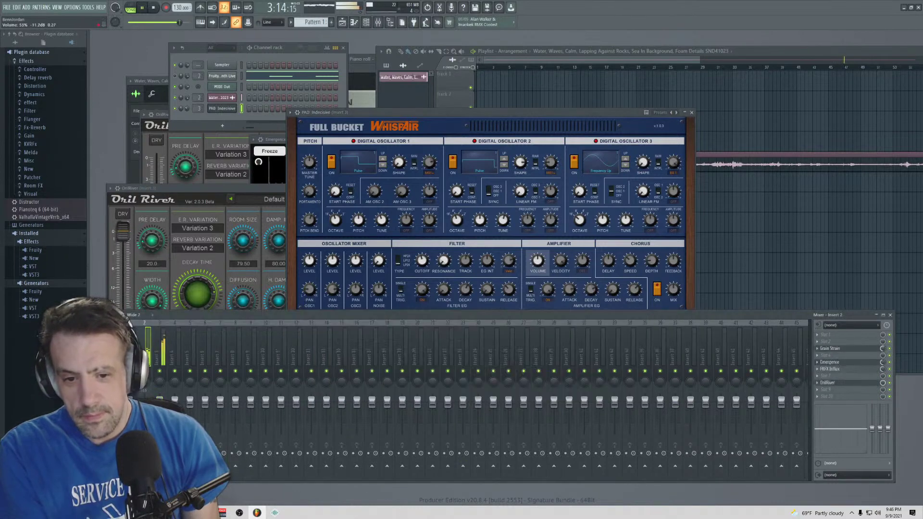
- Adjust WhispAir's amplifier envelope sustain and chorus depth, and set its Amp EG Attack to 0.64
left_click(472, 122)
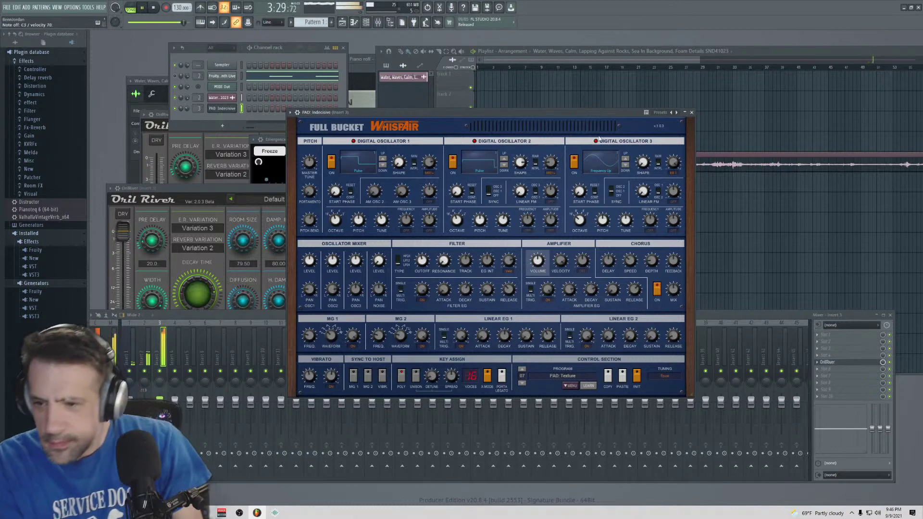
left_click_drag(612, 288, 619, 251)
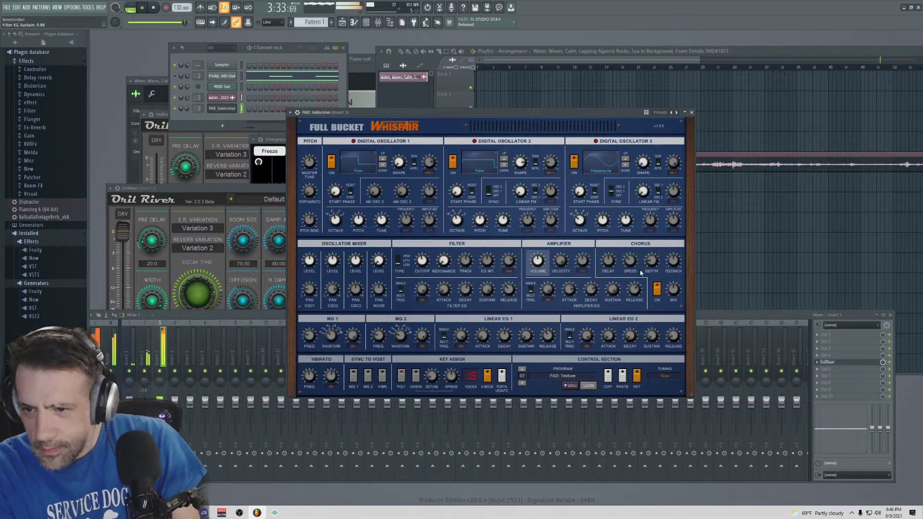
left_click(652, 259)
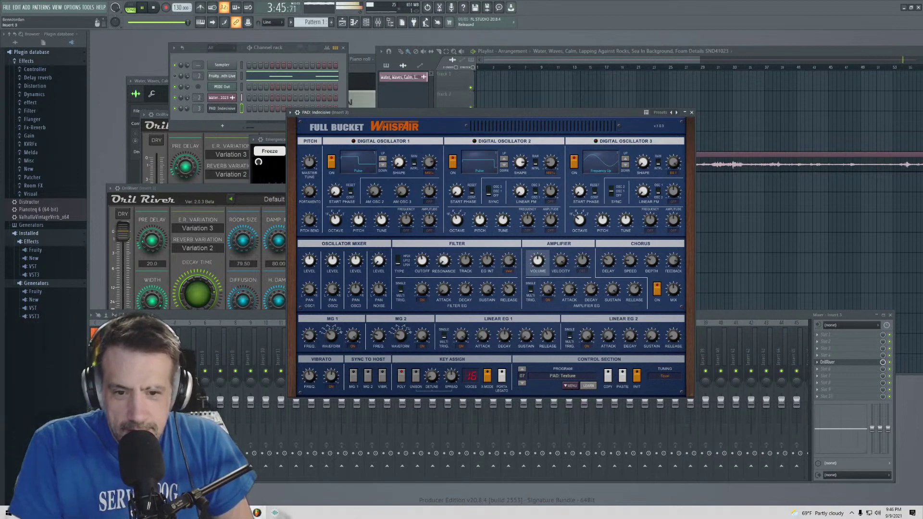
left_click(160, 358)
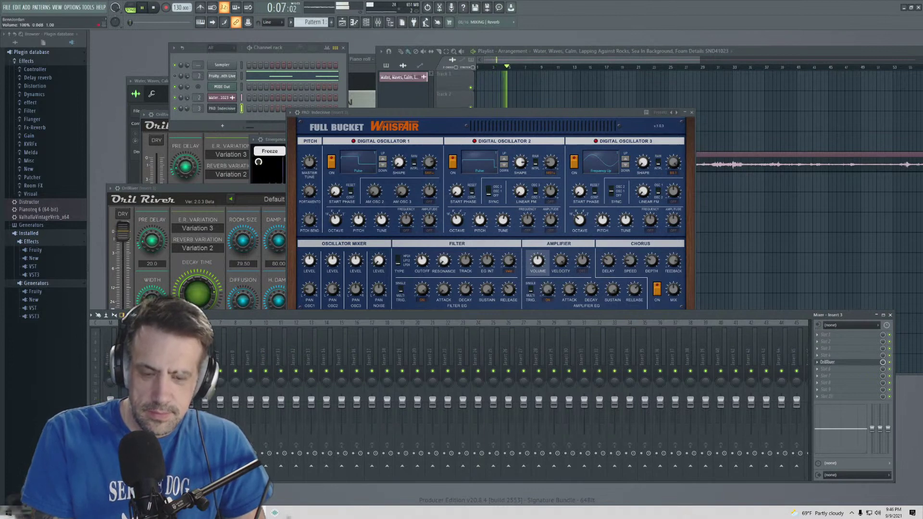
left_click(565, 294)
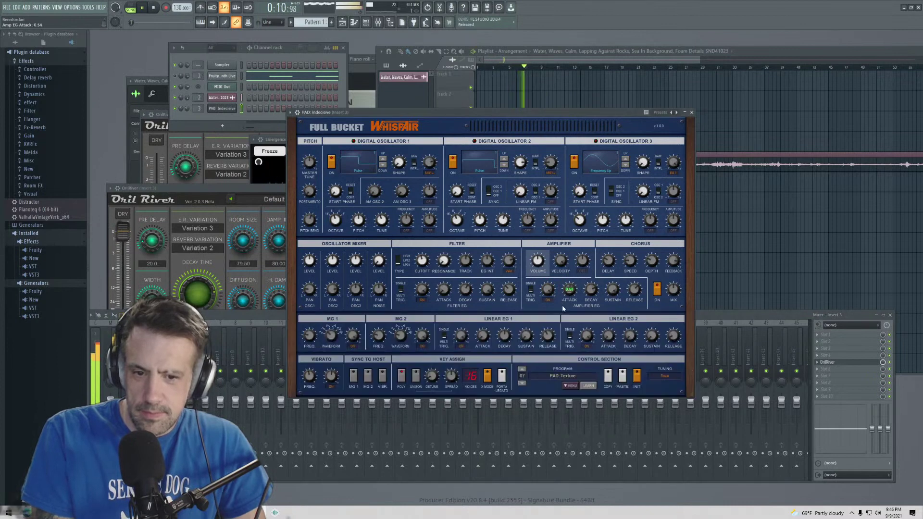
- Lower the mixer volume of Insert 3 to about 52% and set the octave of WhispAir's second oscillator to 4'
left_click_drag(159, 402, 160, 411)
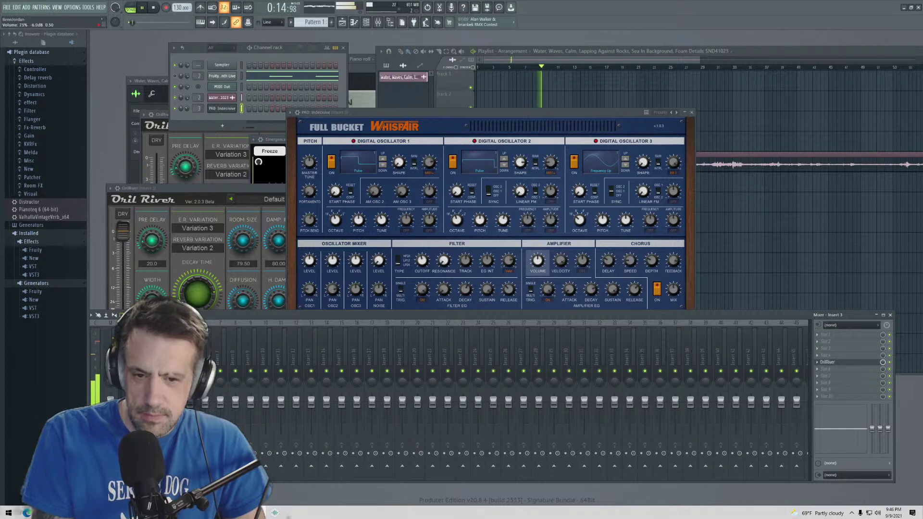
left_click(675, 267)
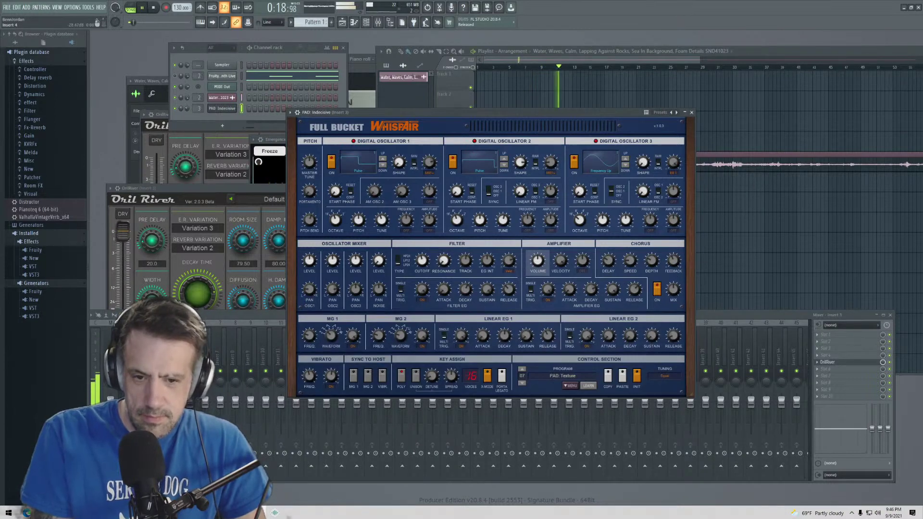
left_click(159, 406)
scroll(110, 399, "down", 3)
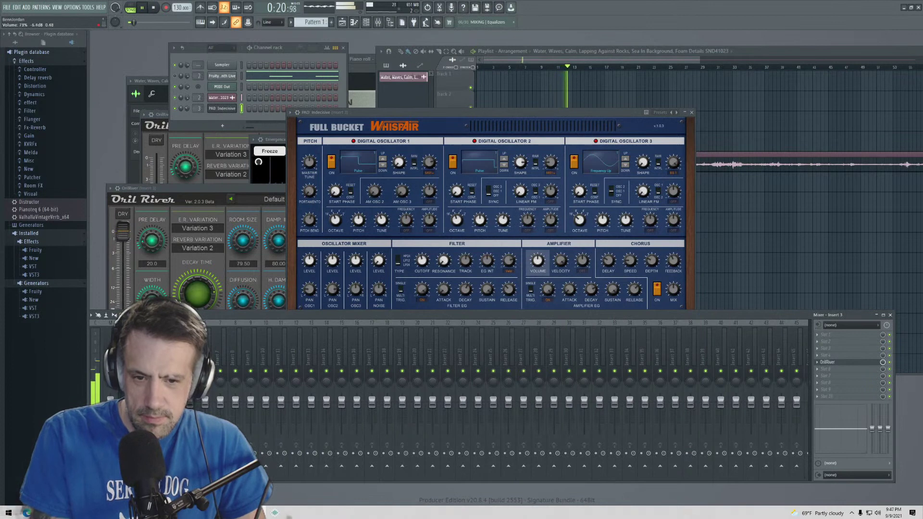
scroll(110, 400, "up", 2)
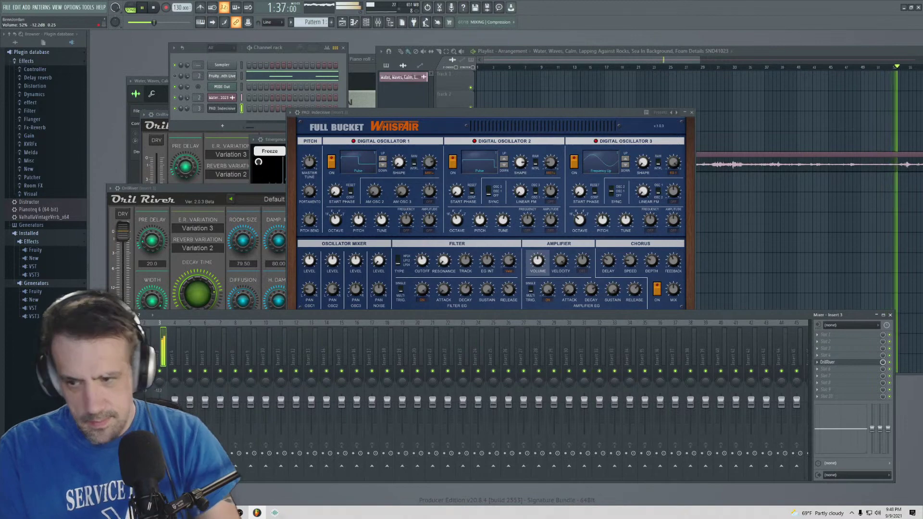
left_click(458, 220)
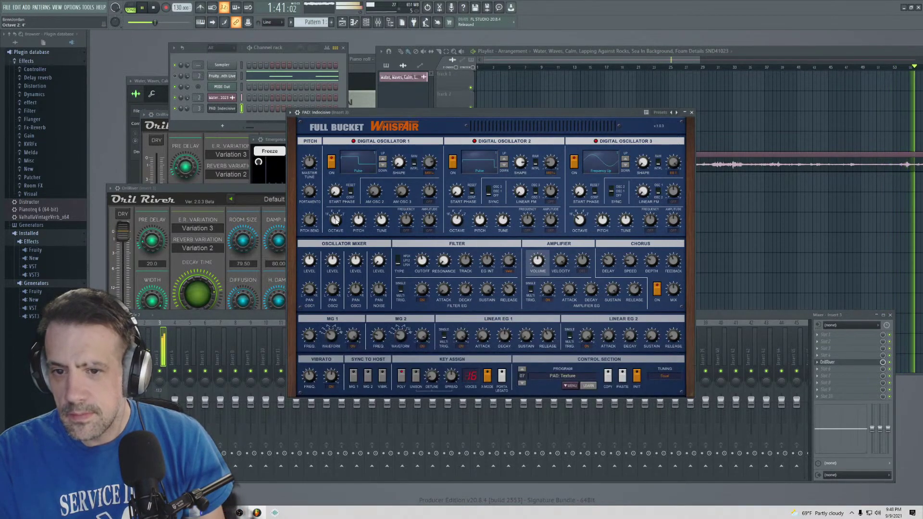
- Adjust WhispAir's filter cutoff to about 1784 and set its resonance to 0.31
scroll(335, 220, "up", 1)
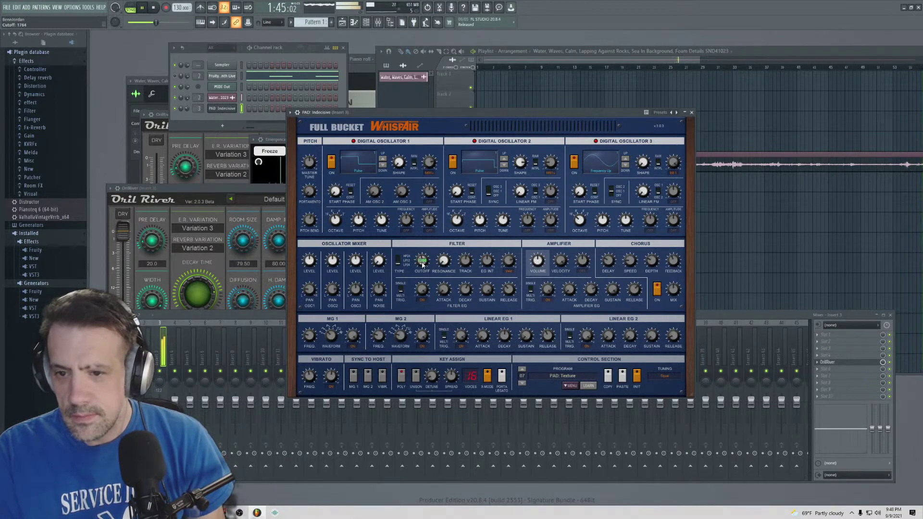
left_click_drag(437, 264, 441, 246)
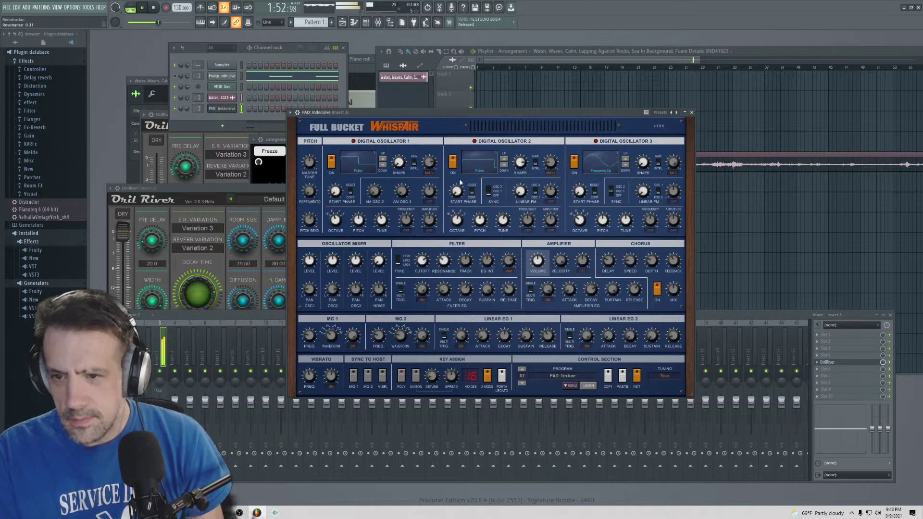
- Set WhispAir's unison detune to 0.14 and its number of voices to 8
left_click_drag(457, 381, 453, 381)
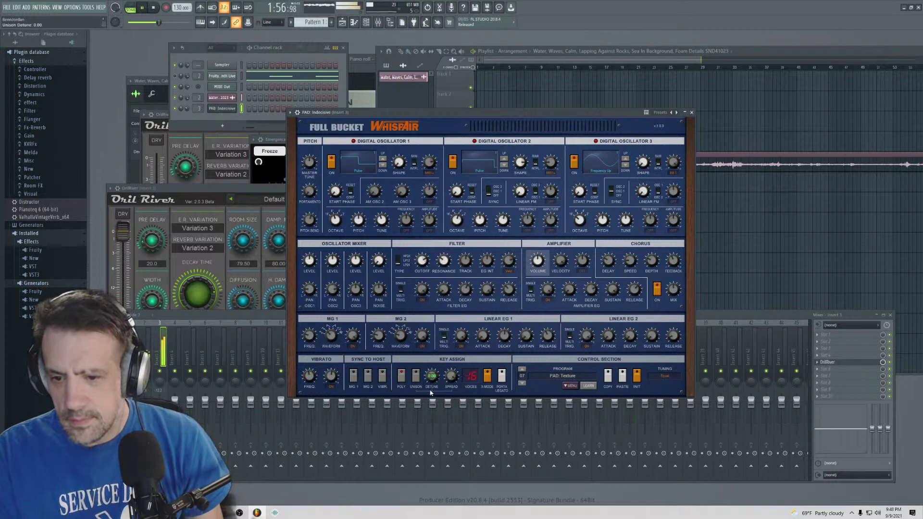
left_click(477, 377)
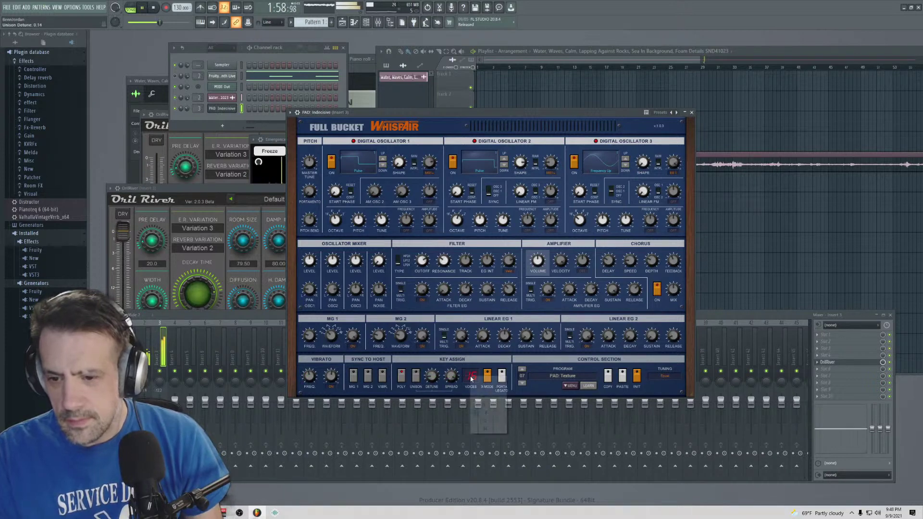
left_click(481, 406)
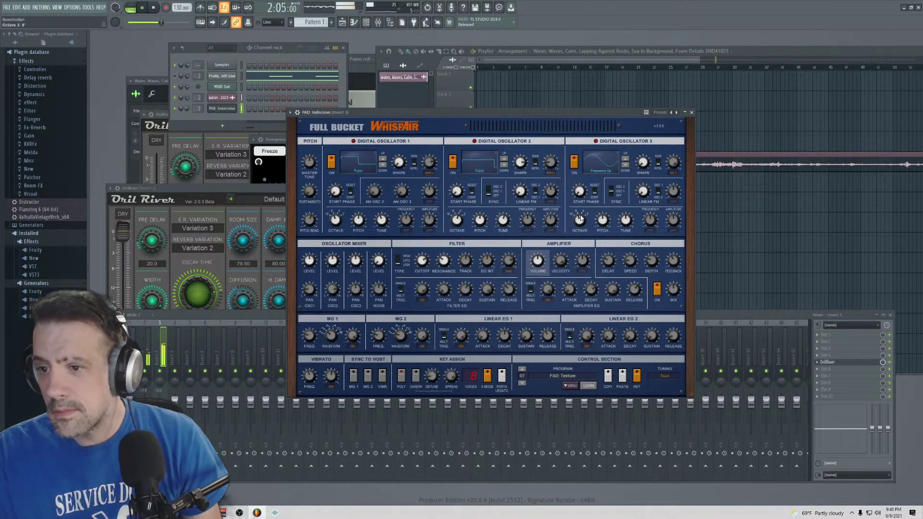
- Adjust WhispAir's chorus speed and mix, and set its Amp EG Attack to 0.18 and Release to 0.71
left_click(644, 191)
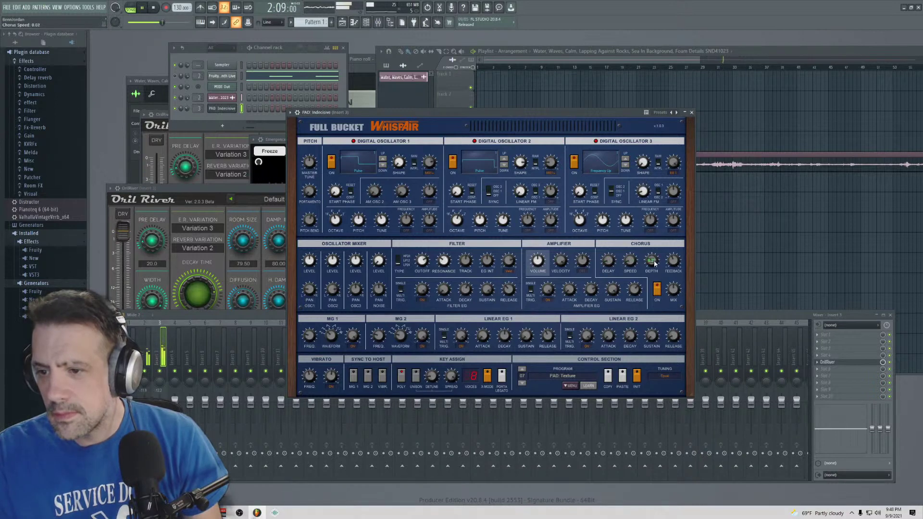
mouse_move(654, 262)
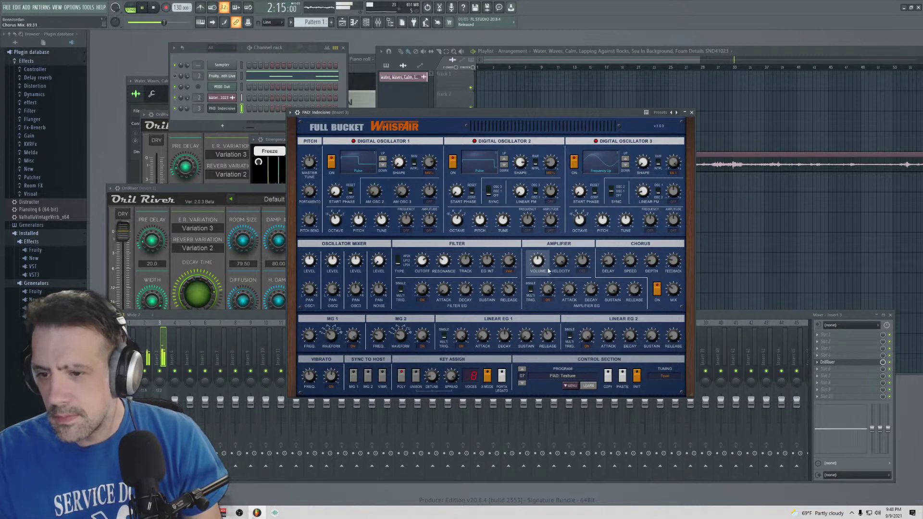
mouse_move(570, 285)
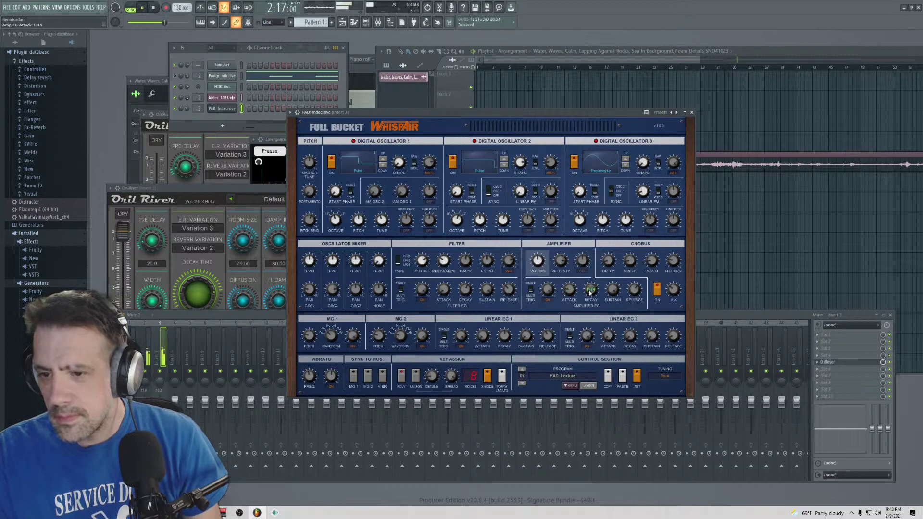
mouse_move(614, 289)
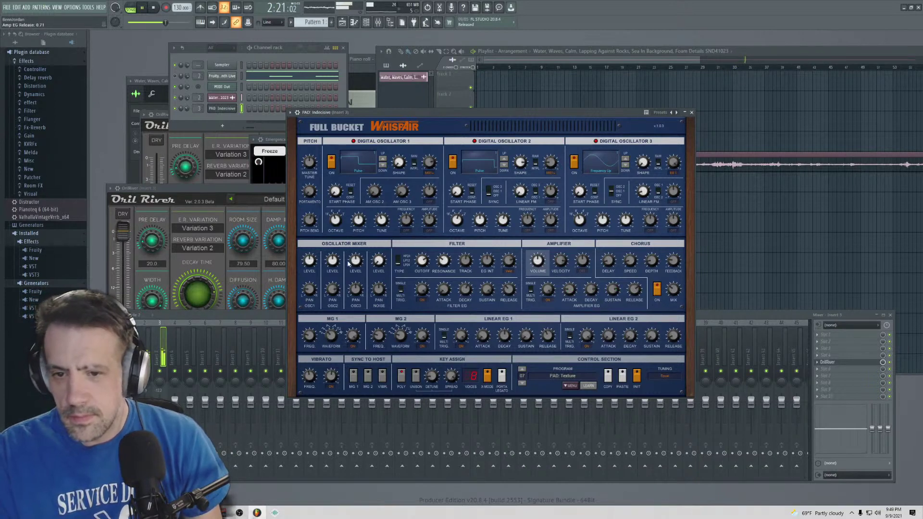
- Adjust the pan of the second oscillator and set the noise level to -11.6 in WhispAir's oscillator mixer
mouse_move(310, 290)
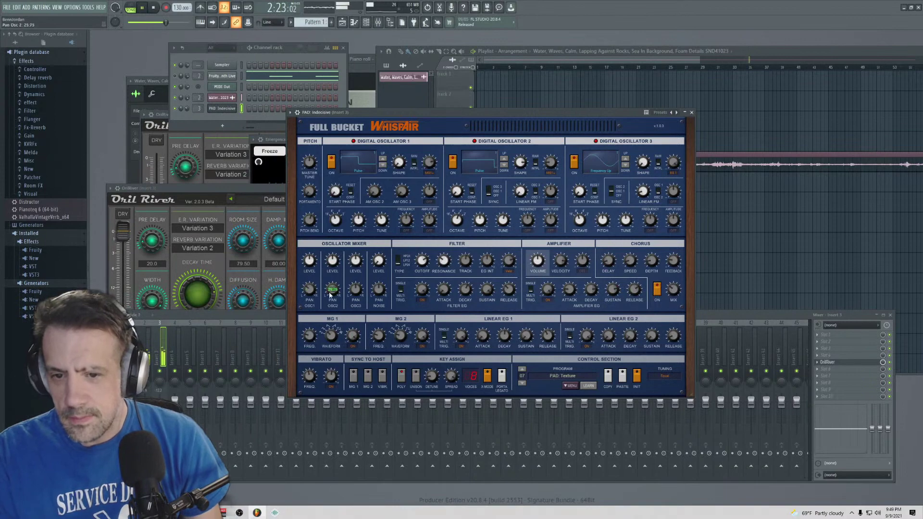
mouse_move(379, 262)
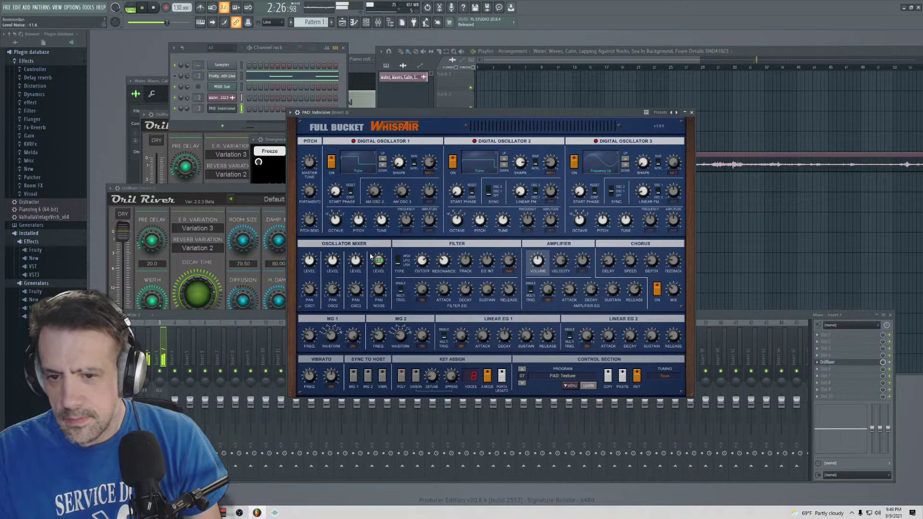
mouse_move(363, 220)
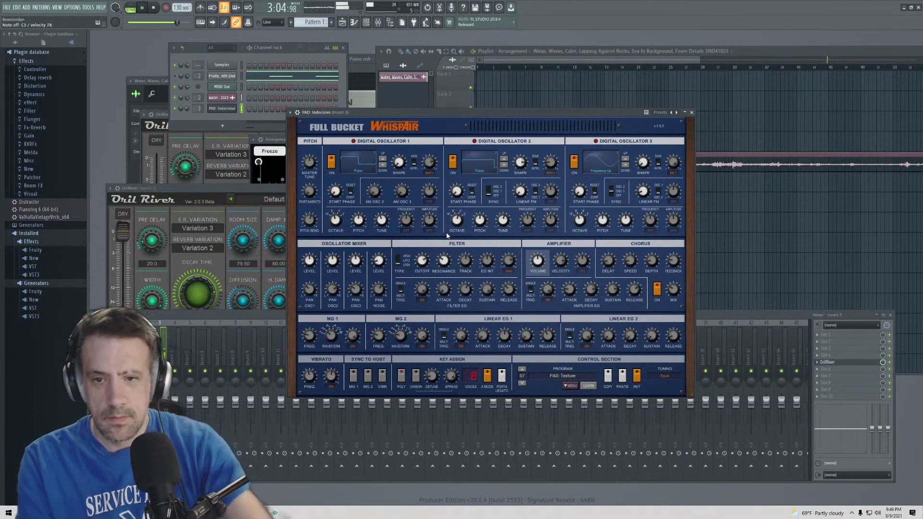
left_click_drag(314, 224, 311, 231)
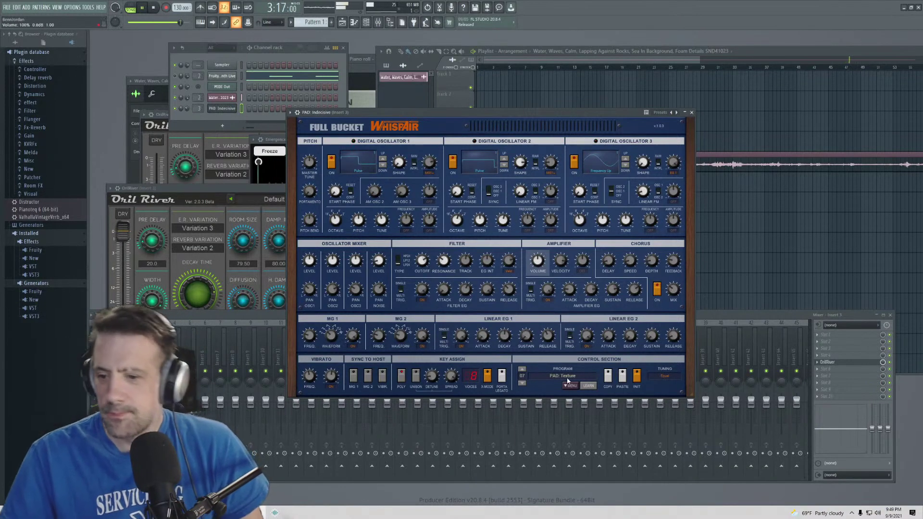
- Step back through WhispAir's programs and load PAD: Uni Saw-Square
left_click(531, 377)
left_click(522, 384)
left_click(522, 384)
left_click(522, 384)
left_click(521, 384)
left_click(522, 384)
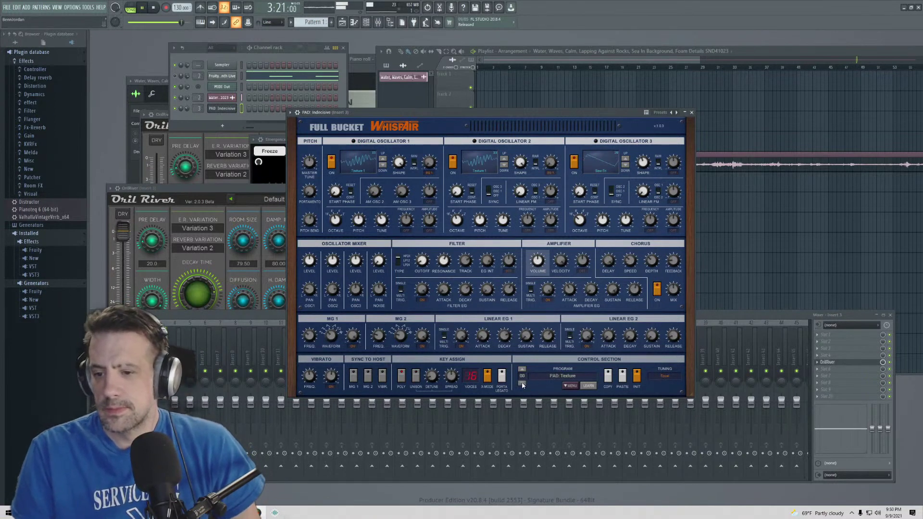
left_click(522, 384)
left_click(522, 384)
left_click(523, 384)
left_click(521, 371)
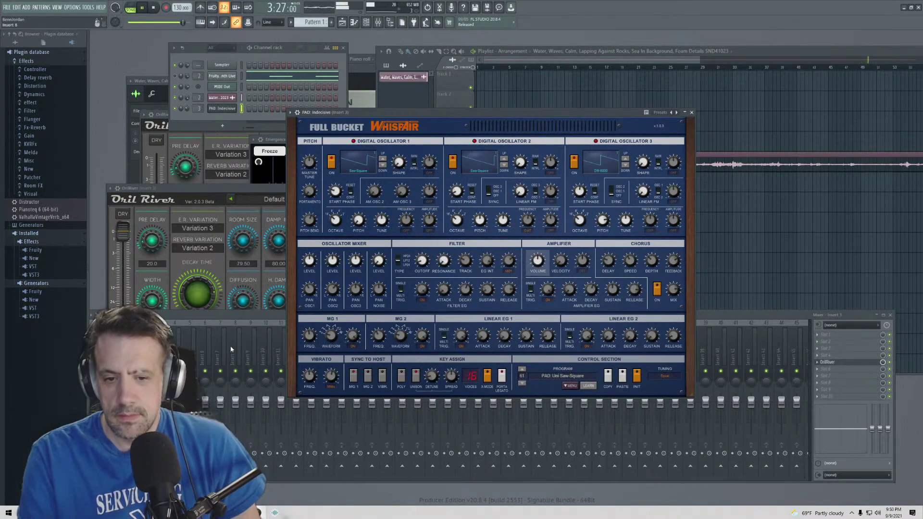
- Lower the wet level of the OrilRiver reverb on Insert 3 and slightly raise that insert's mixer volume
left_click(836, 365)
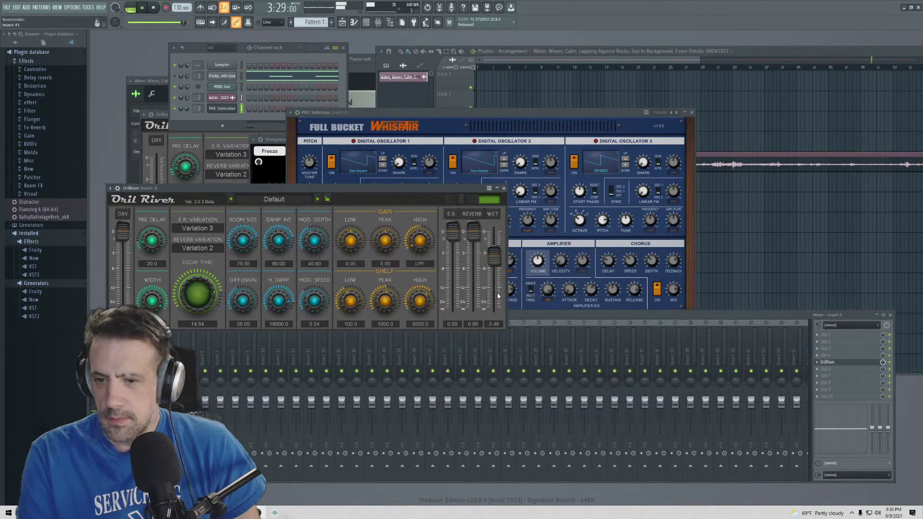
left_click_drag(494, 263, 495, 275)
left_click_drag(160, 413, 160, 406)
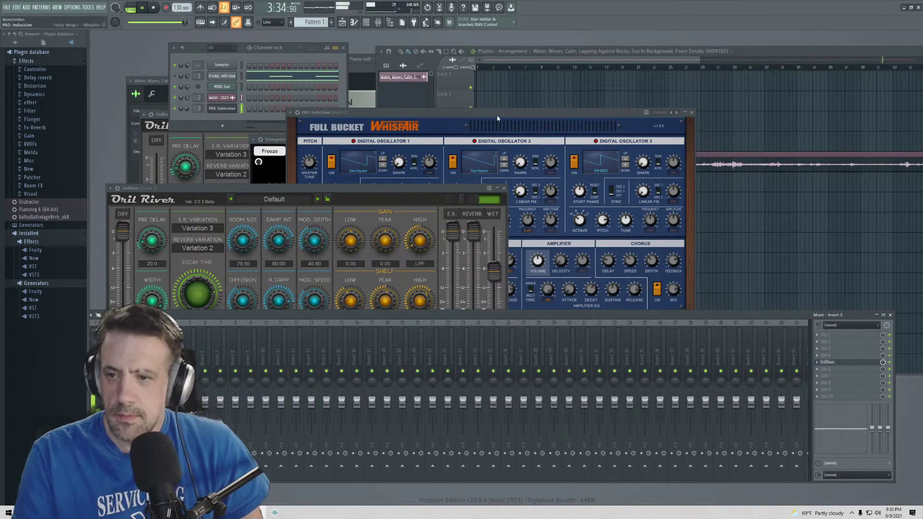
- Return to the WhispAir window and browse its programs until PAD: Sweeper is loaded
left_click(509, 155)
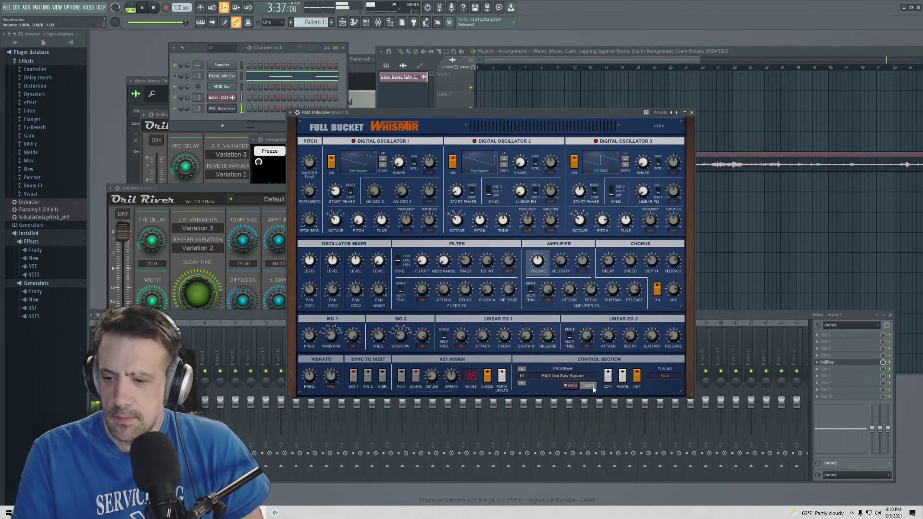
left_click(522, 370)
left_click(522, 370)
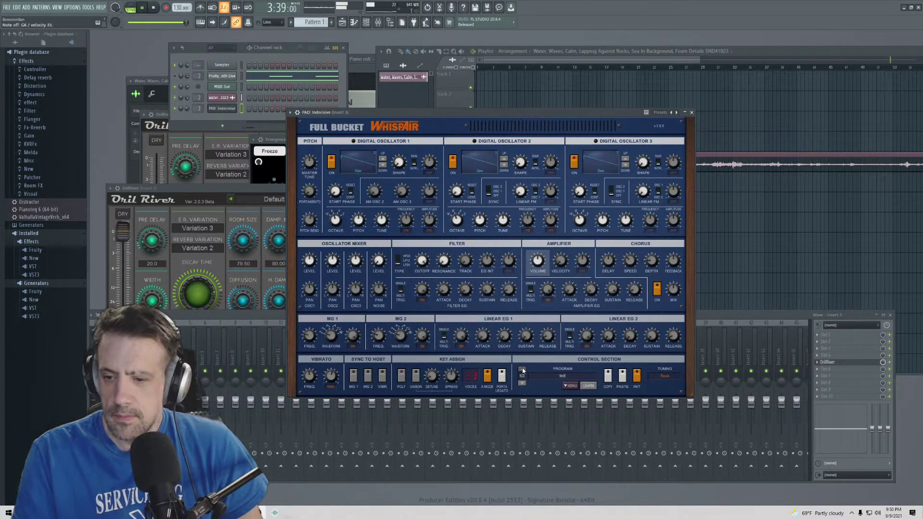
left_click(522, 383)
left_click(522, 384)
left_click(522, 383)
left_click(521, 383)
left_click(521, 383)
left_click(522, 383)
left_click(522, 383)
left_click(522, 383)
left_click(522, 384)
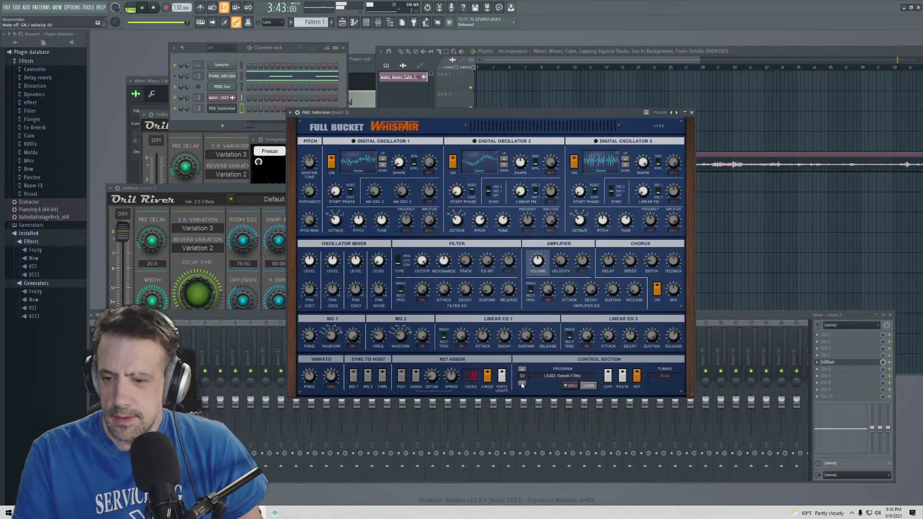
left_click(522, 384)
left_click(522, 384)
left_click(522, 383)
left_click(522, 384)
left_click(522, 383)
left_click(522, 384)
left_click(522, 383)
left_click(522, 383)
left_click(522, 384)
left_click(522, 383)
left_click(522, 384)
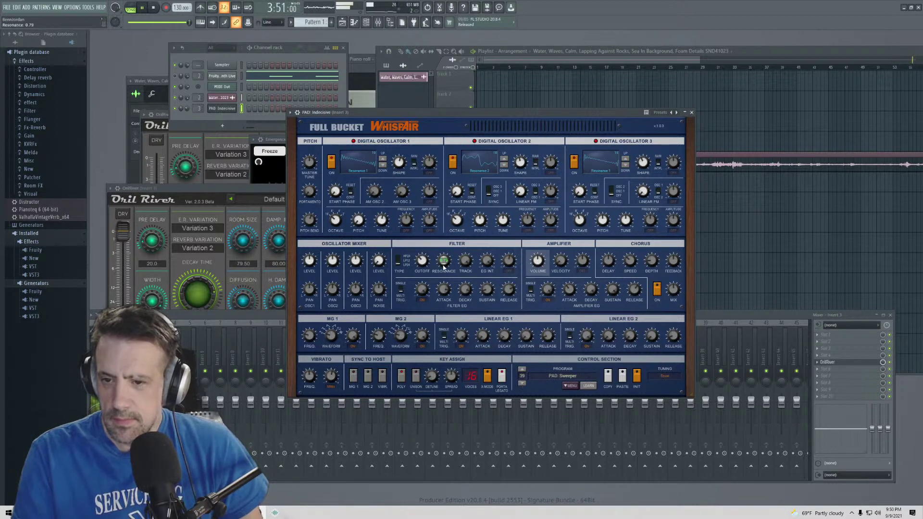
- Bring the mixer forward and move the WhispAir window up and to the right, clear of the OrilRiver controls
key("F9")
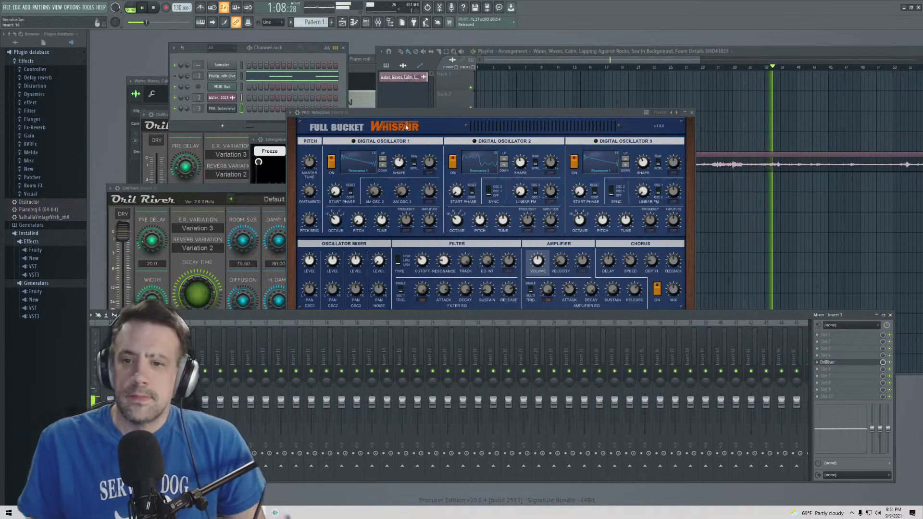
left_click_drag(405, 114, 514, 87)
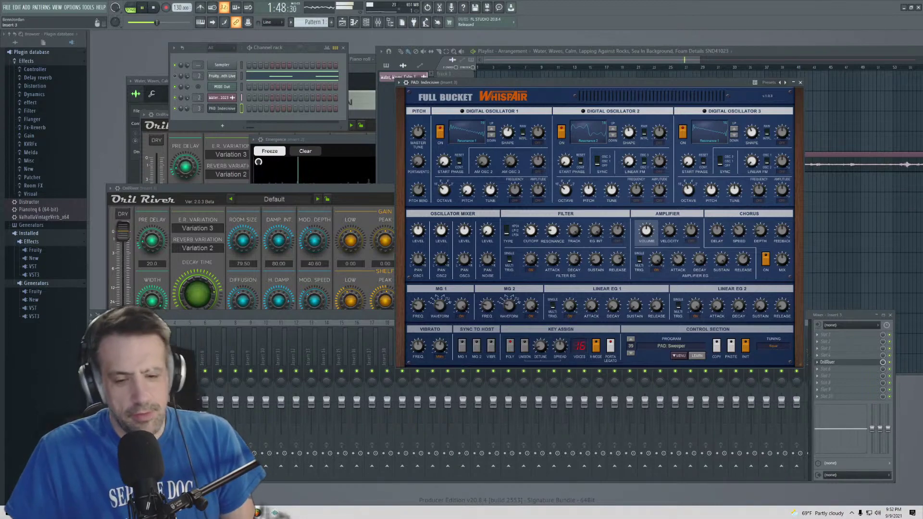
- Switch to the Chrome browser, search the web for phasmophobia and open the game's Steam store page
key("alt+Tab")
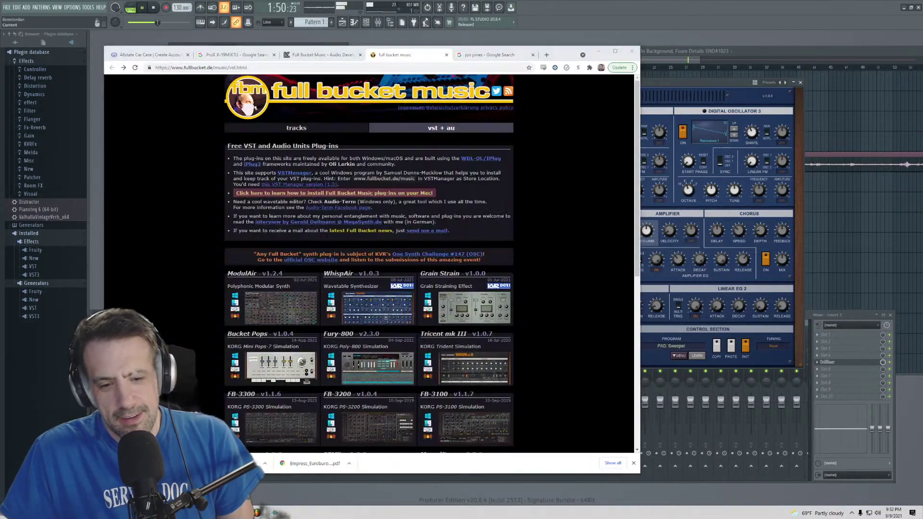
left_click(259, 67)
type("p")
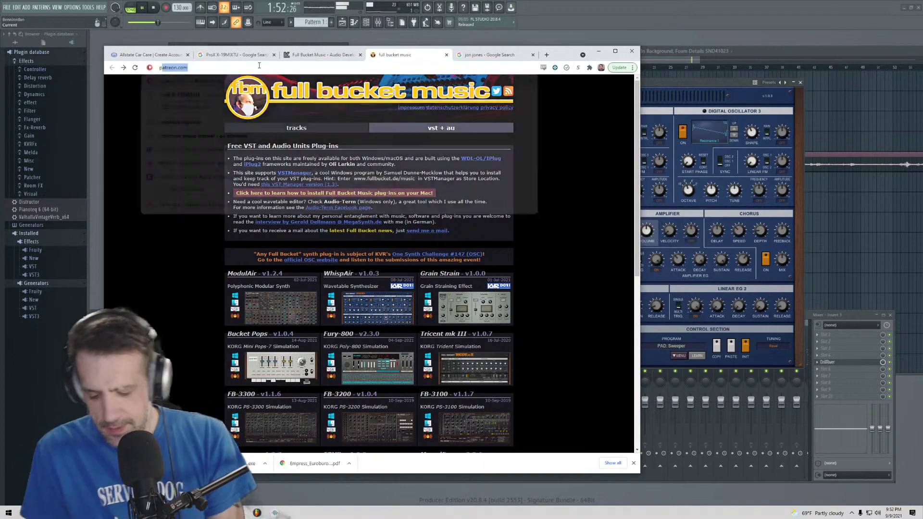
type("hasmophobia")
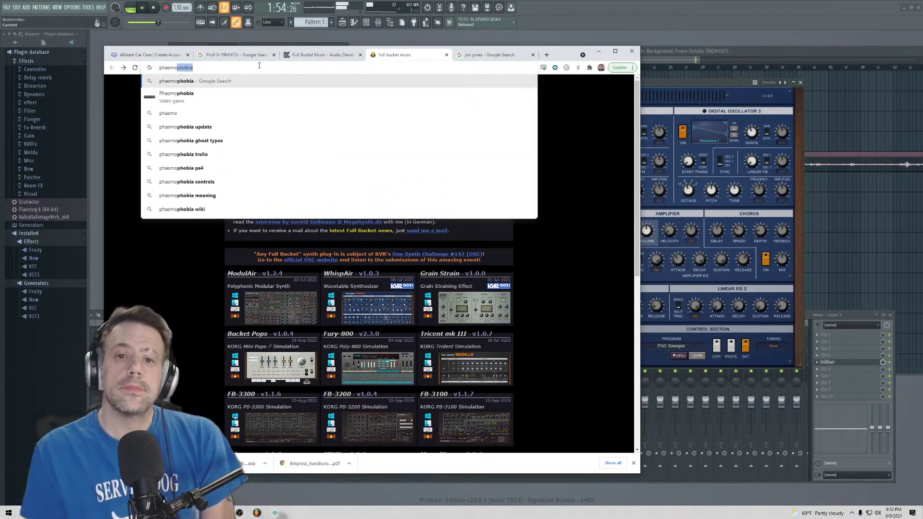
key("Return")
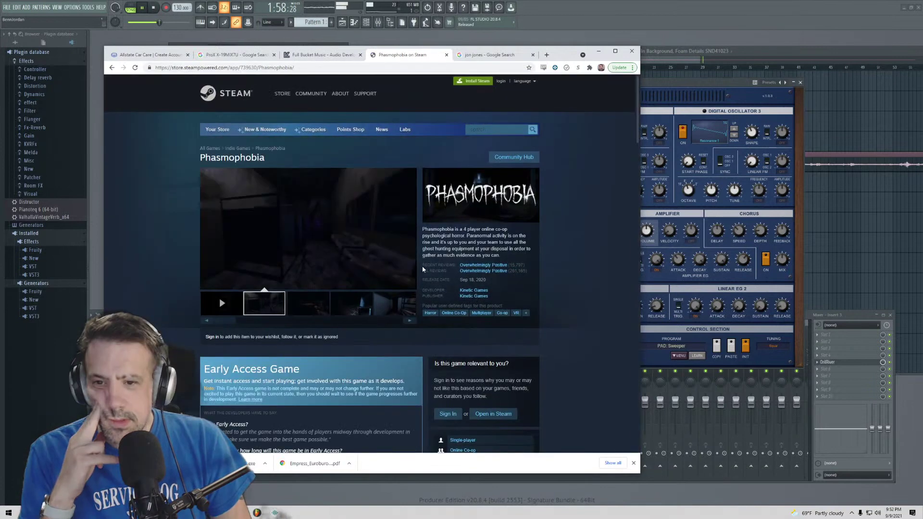
- Look through the Phasmophobia gallery screenshots and the details on its Steam store page
left_click(300, 300)
left_click(349, 303)
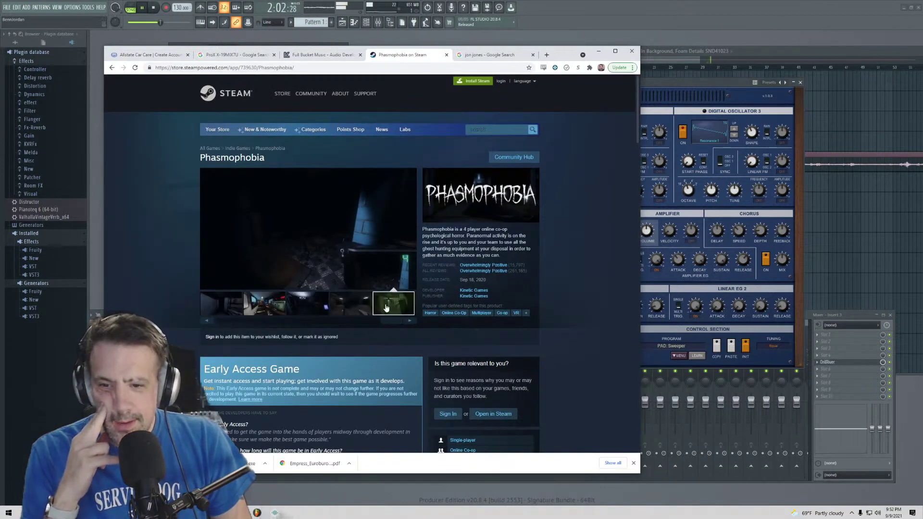
left_click(263, 302)
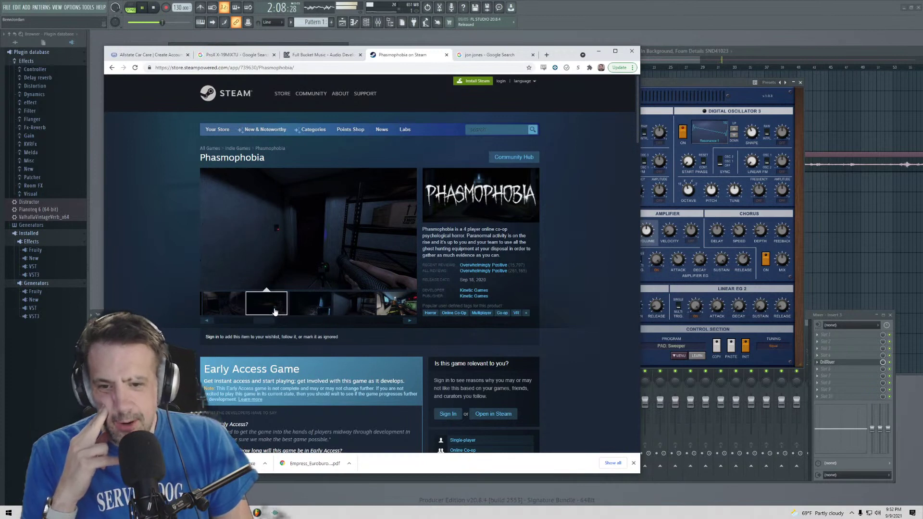
left_click(349, 310)
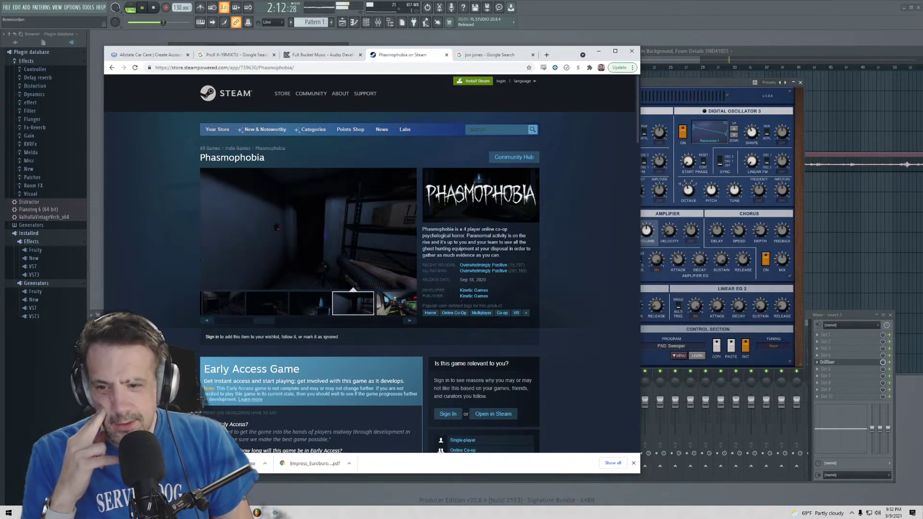
scroll(539, 302, "down", 15)
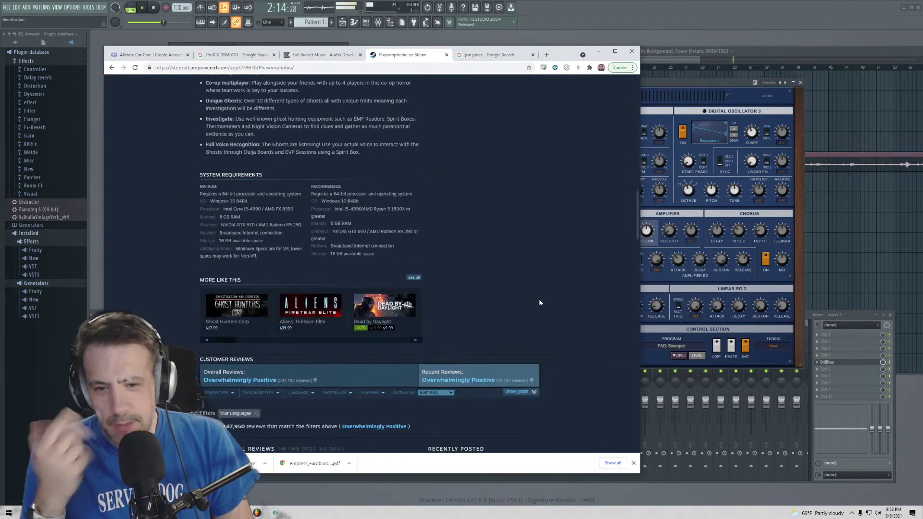
scroll(540, 298, "up", 15)
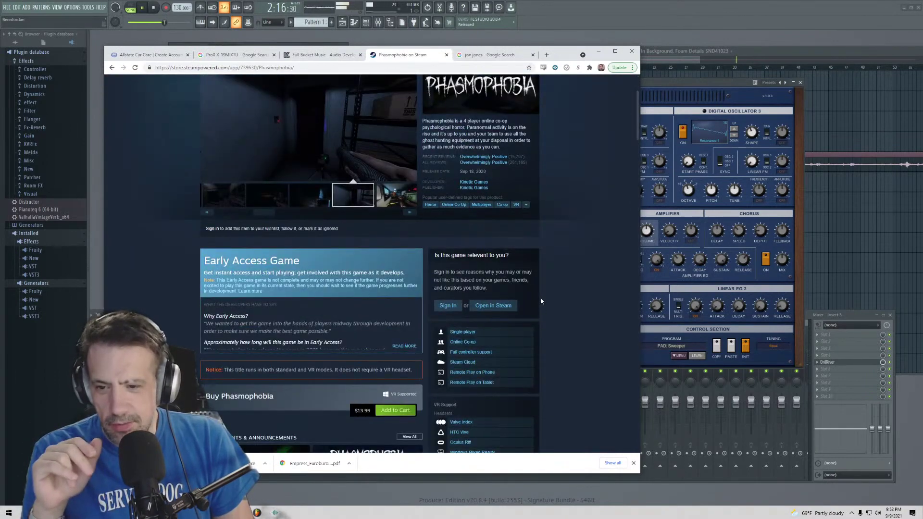
scroll(540, 298, "up", 3)
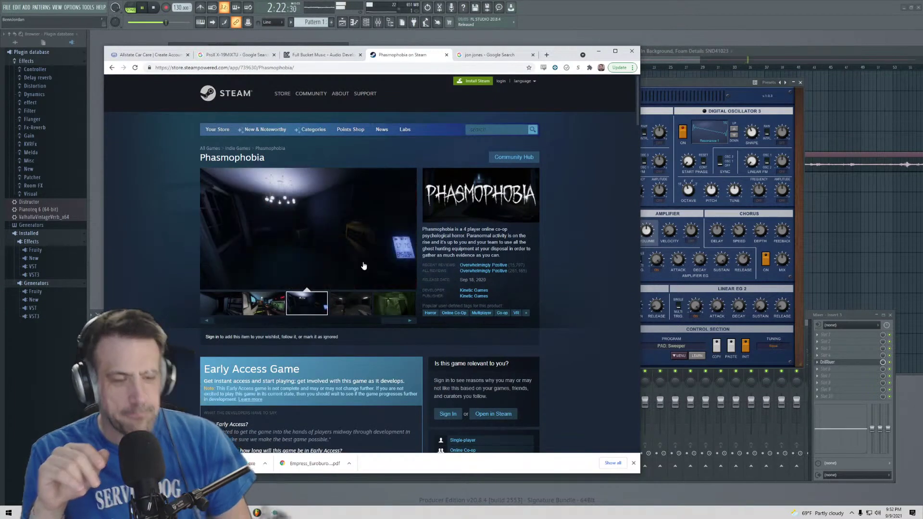
- Enlarge the gallery screenshot of the dark room with the chandelier and the thermometer display
scroll(323, 319, "down", 3)
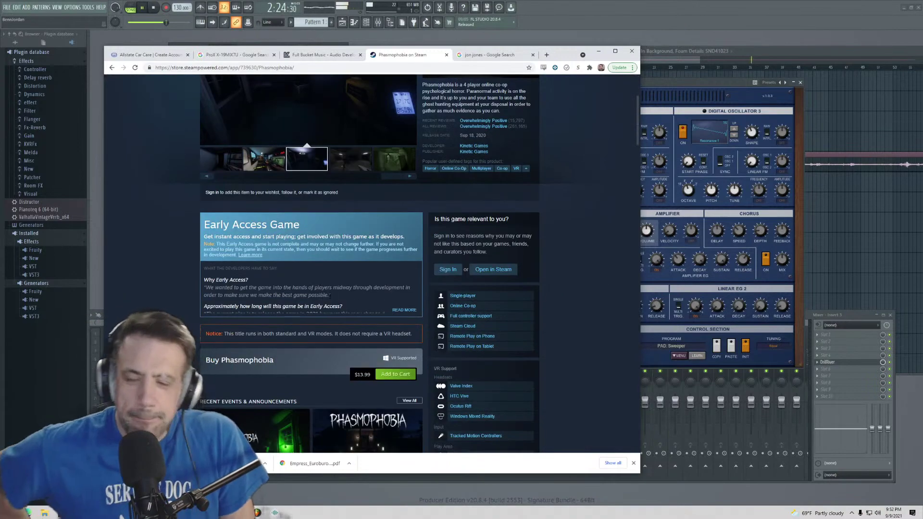
scroll(337, 301, "up", 3)
left_click(310, 304)
left_click(286, 227)
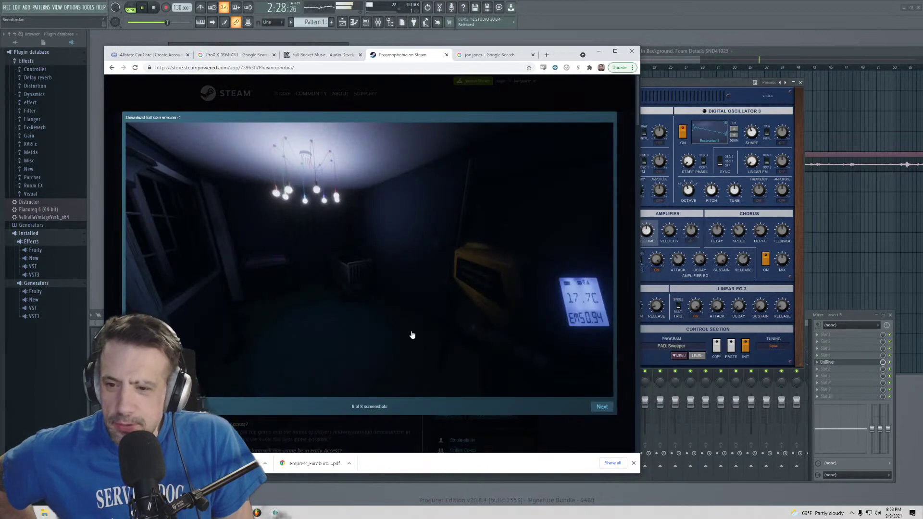
- Enlarge the gallery screenshot of the dark room with the piano and tripod camera, and look through the other Phasmophobia screenshots
left_click(505, 439)
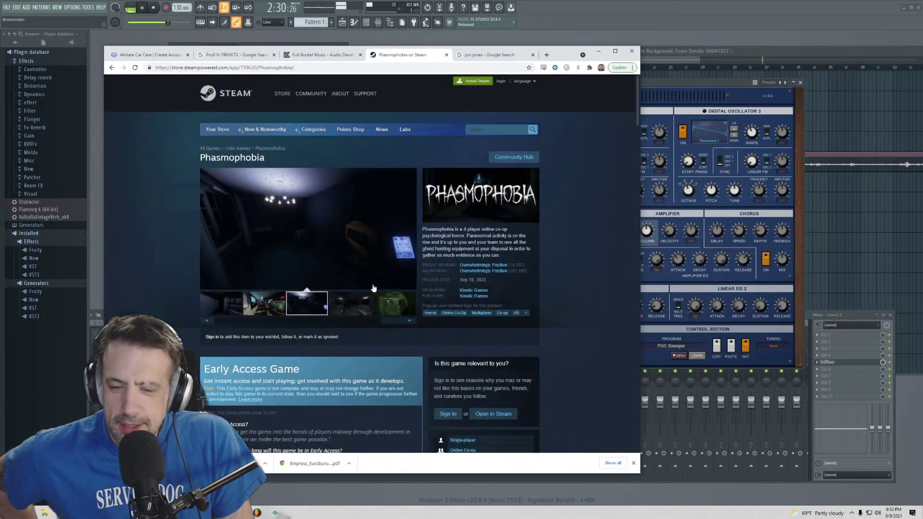
left_click(365, 306)
left_click(361, 231)
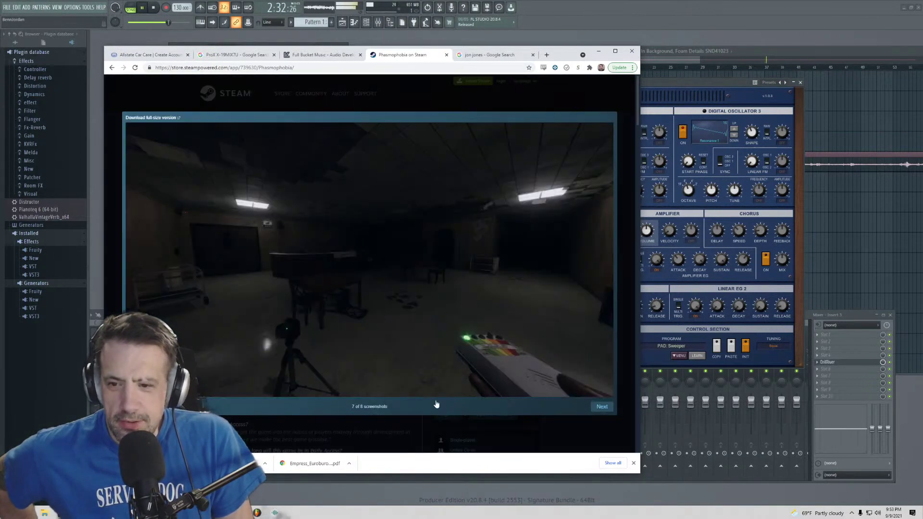
left_click(470, 440)
left_click(397, 306)
left_click(252, 308)
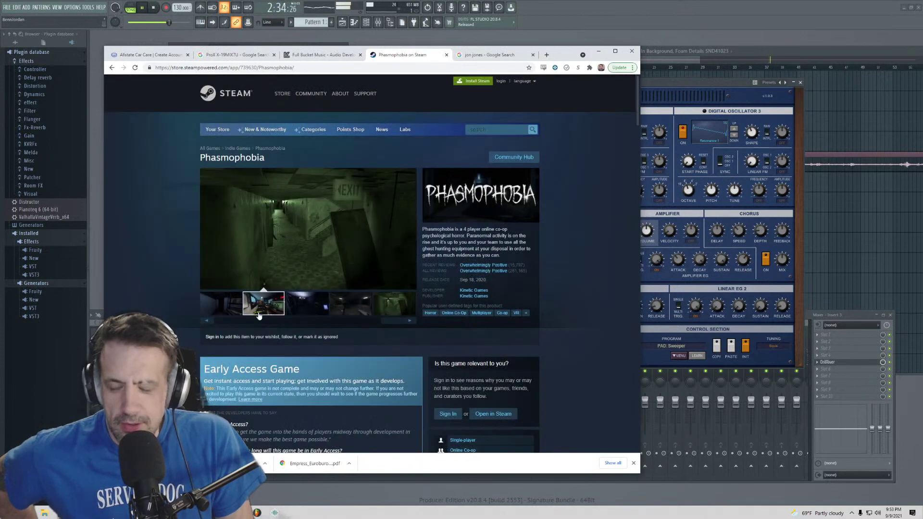
left_click(247, 322)
left_click(288, 308)
left_click(296, 324)
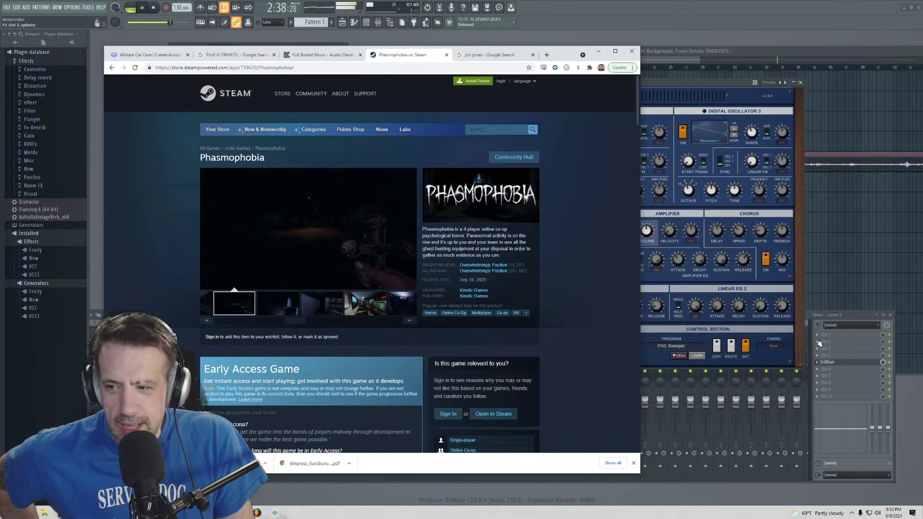
- Switch back to FL Studio, select the Insert 1 mixer track and load Pitcher into its effect slot 4
left_click(806, 320)
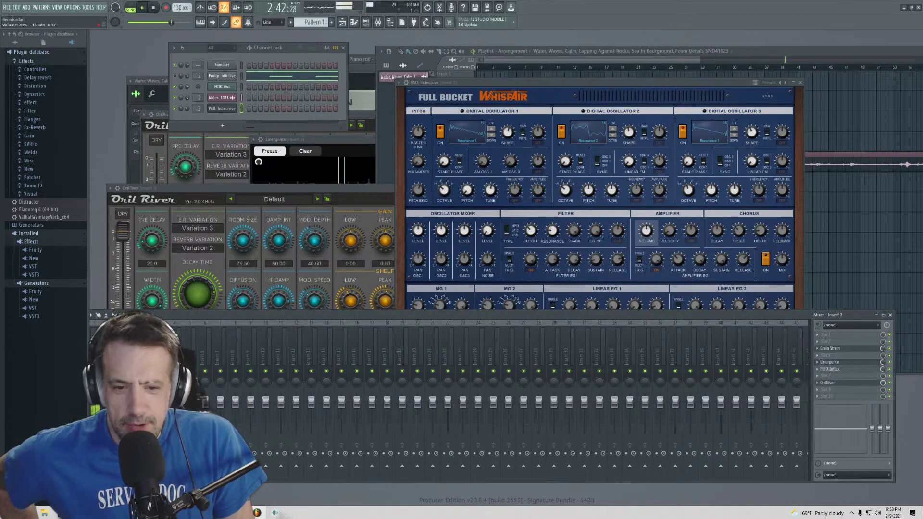
left_click(129, 361)
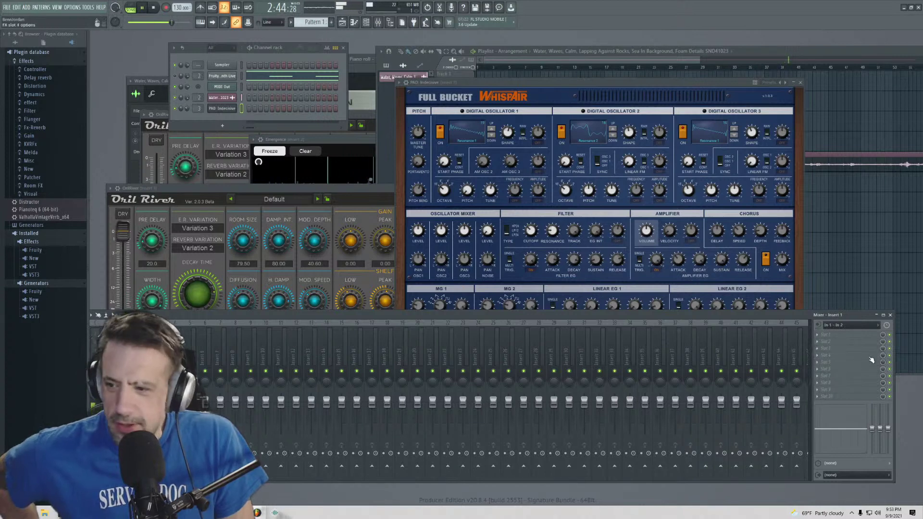
left_click(823, 354)
mouse_move(826, 343)
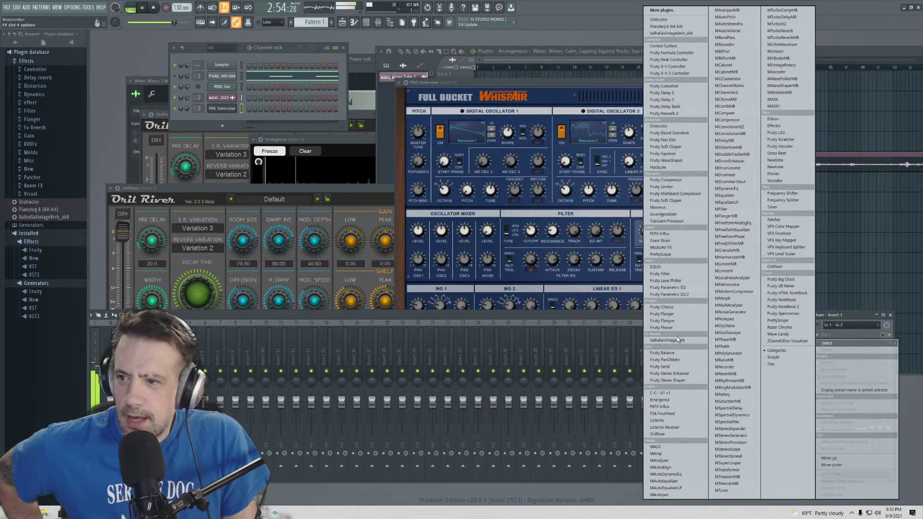
left_click(774, 174)
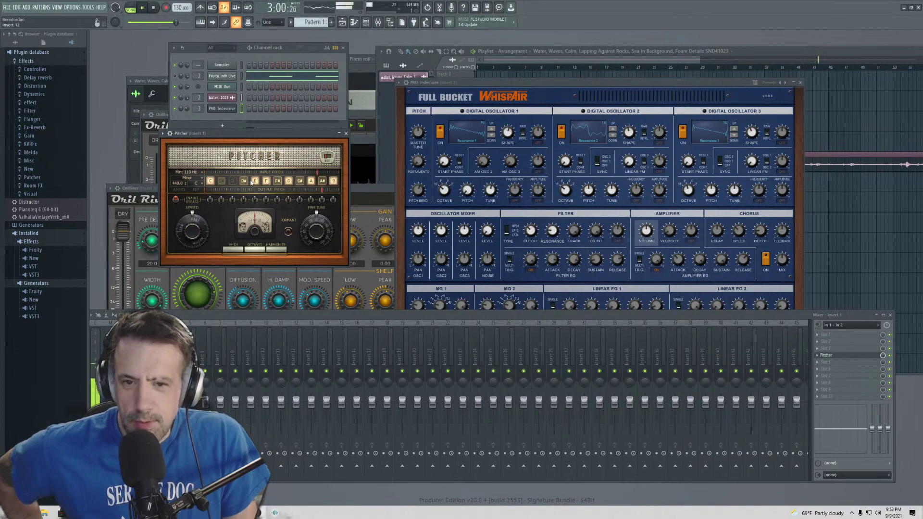
- Limit Pitcher's correction notes to C, D, D#, F#, G and A#
left_click(310, 181)
left_click(299, 181)
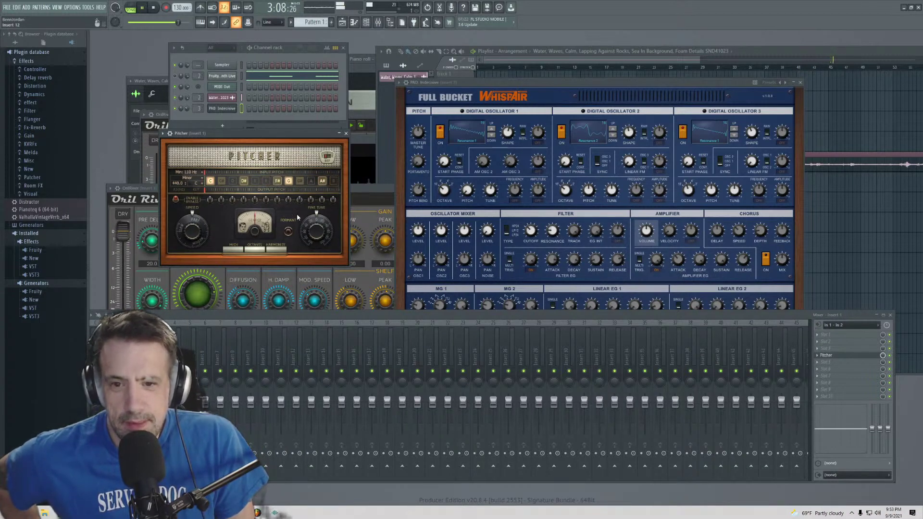
left_click(232, 181)
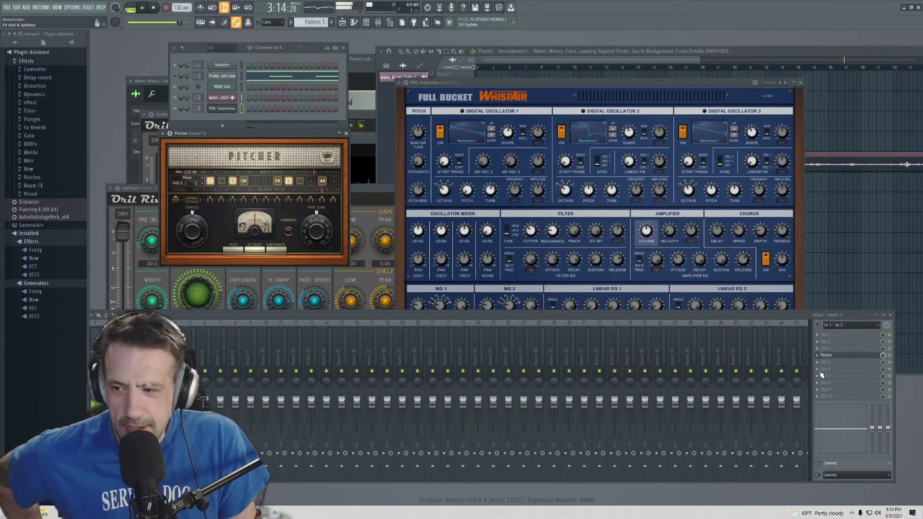
- Load OrilRiver into slot 6 of Insert 1 and set room size 87, mod depth 9.60, reverb -0.42, wet -4.79 and a long decay
left_click(825, 335)
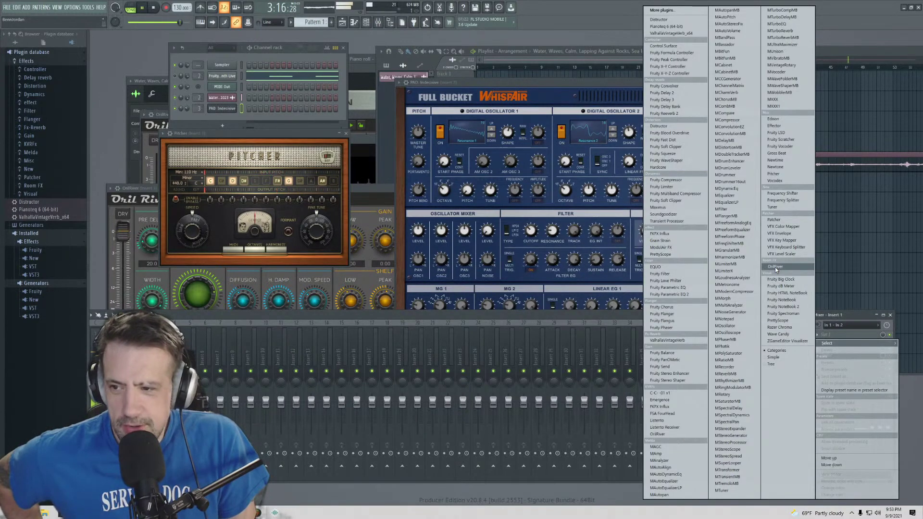
left_click(774, 267)
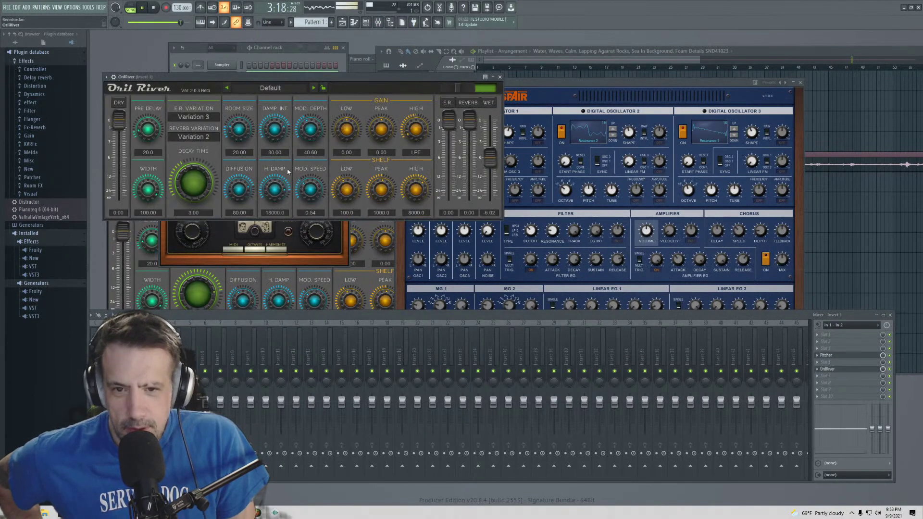
left_click_drag(484, 171, 467, 144)
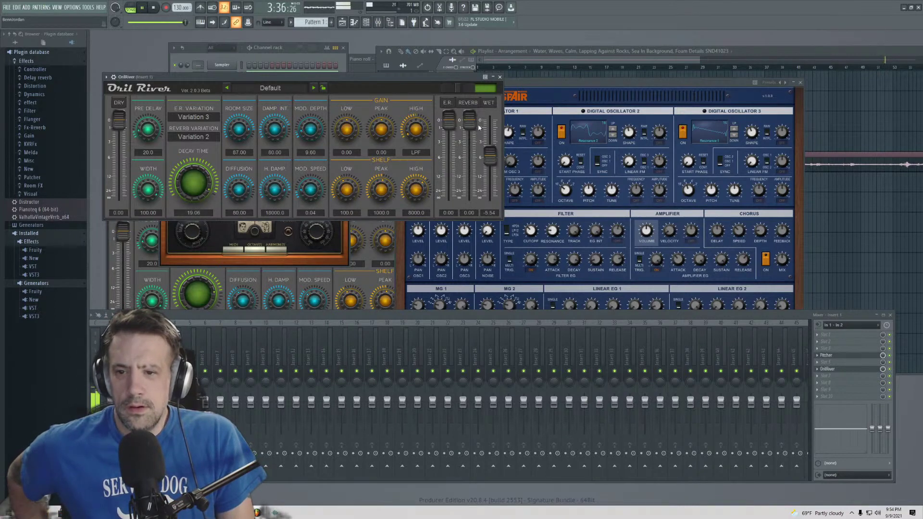
left_click_drag(469, 127, 470, 131)
left_click_drag(490, 162, 490, 157)
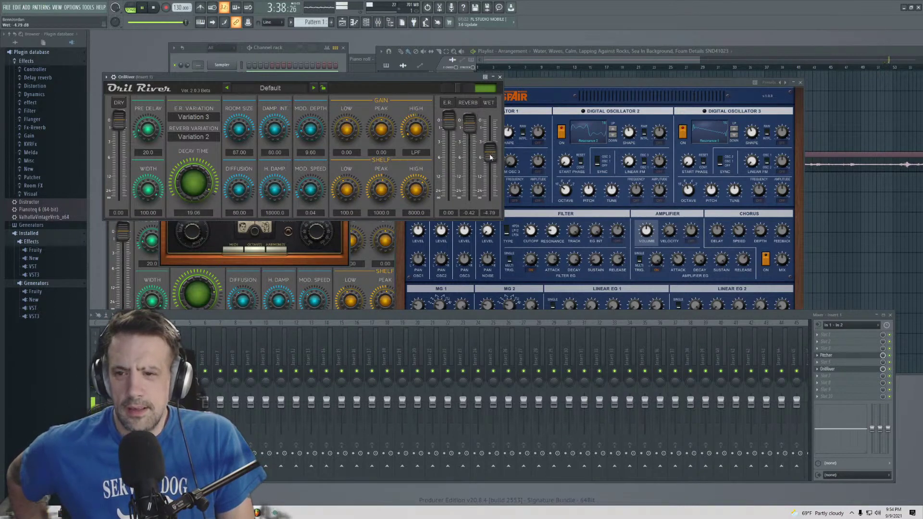
left_click_drag(175, 188, 187, 189)
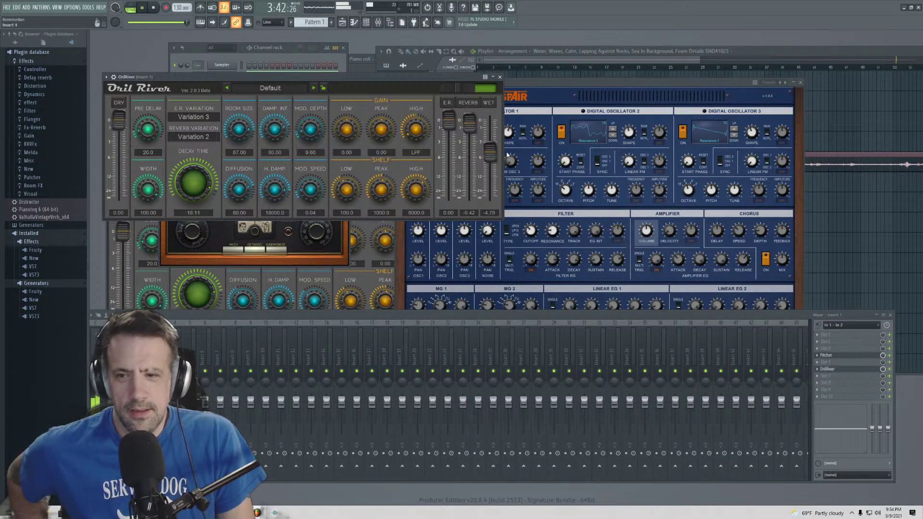
- Bring Pitcher forward, enable its notes A and F and disable F#, and select the Insert 2 mixer track
left_click(220, 261)
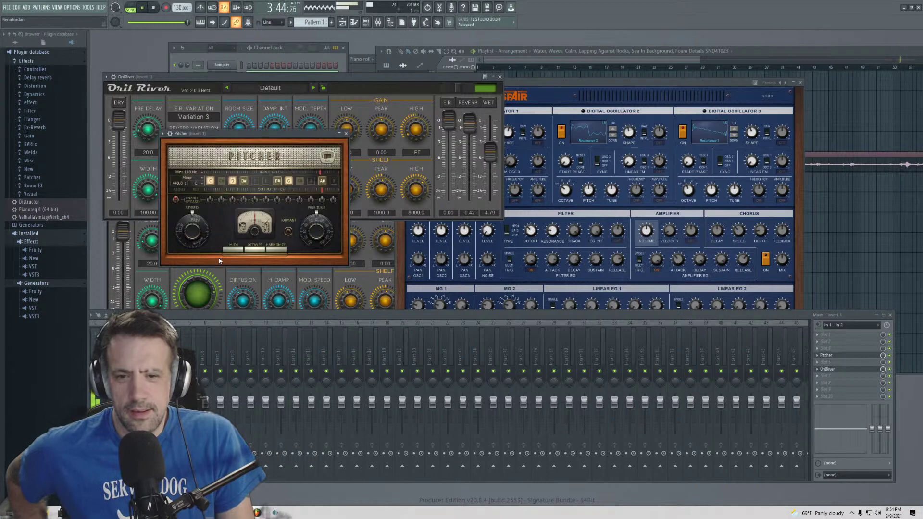
left_click(312, 181)
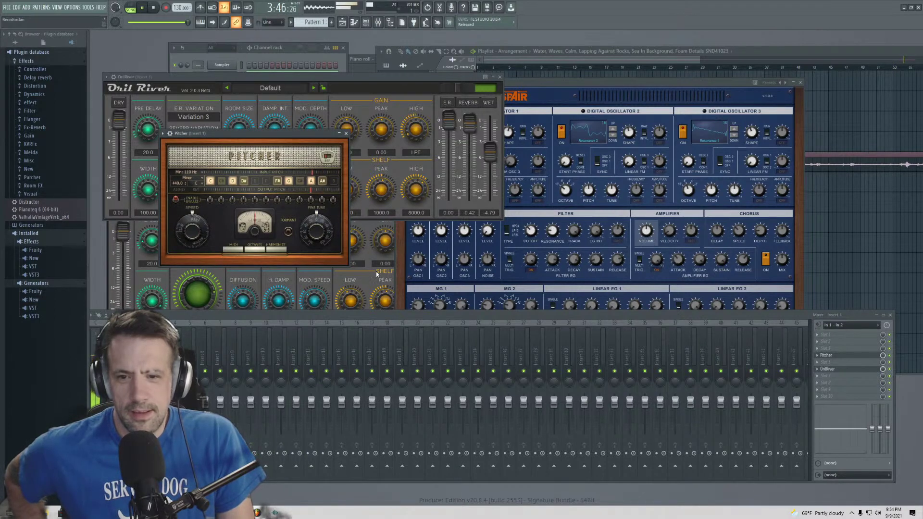
left_click(278, 181)
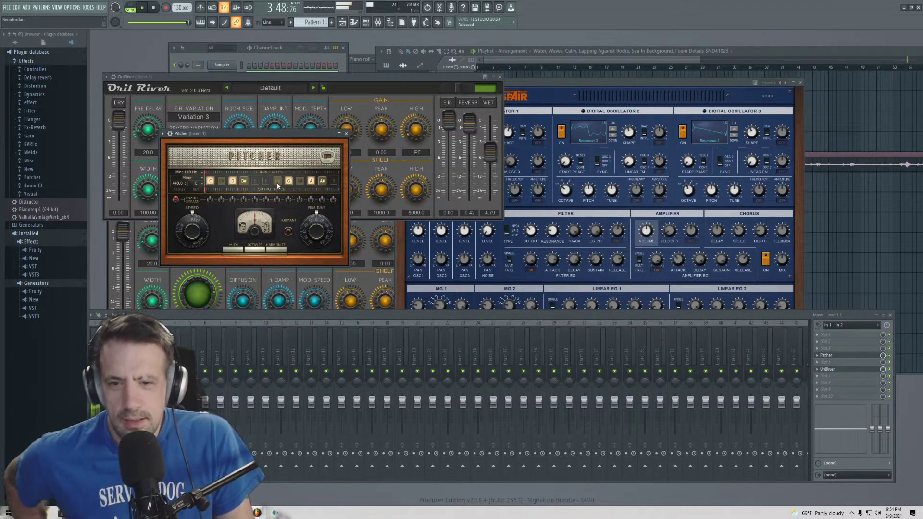
left_click(266, 180)
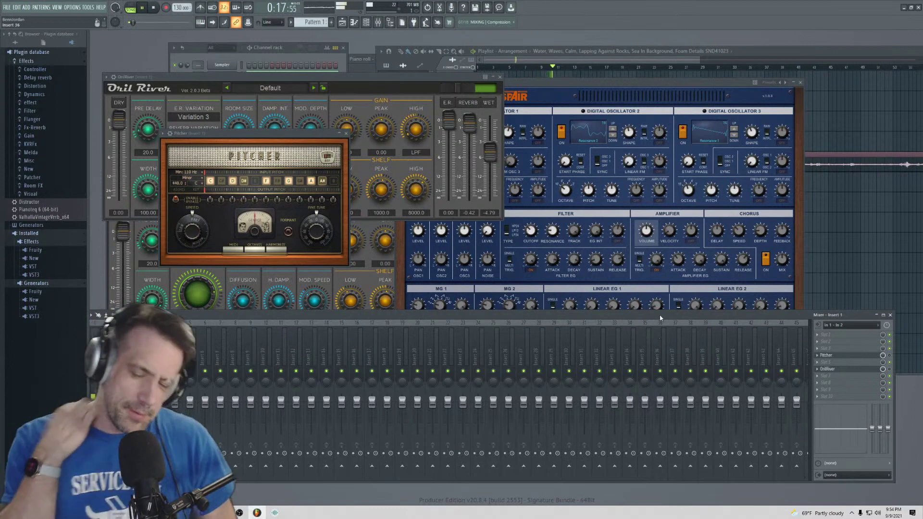
left_click(145, 401)
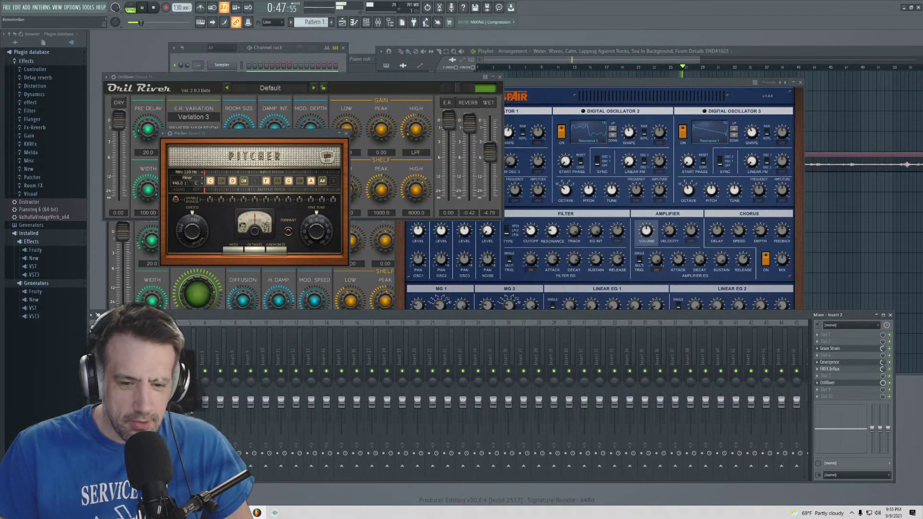
- Switch to the Chrome browser, search the web for izotope sweetwater and open Sweetwater's iZotope manufacturer page
key("alt+Tab")
left_click(281, 69)
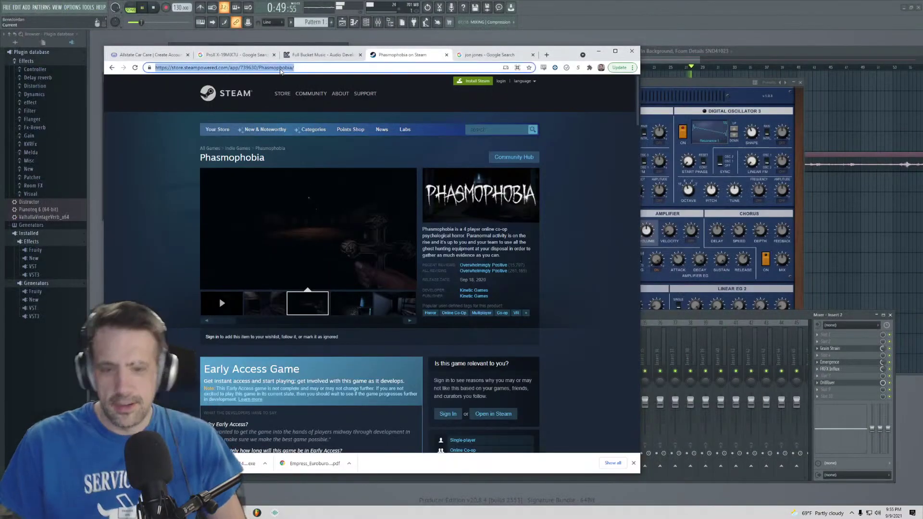
type("izotope sweetwater")
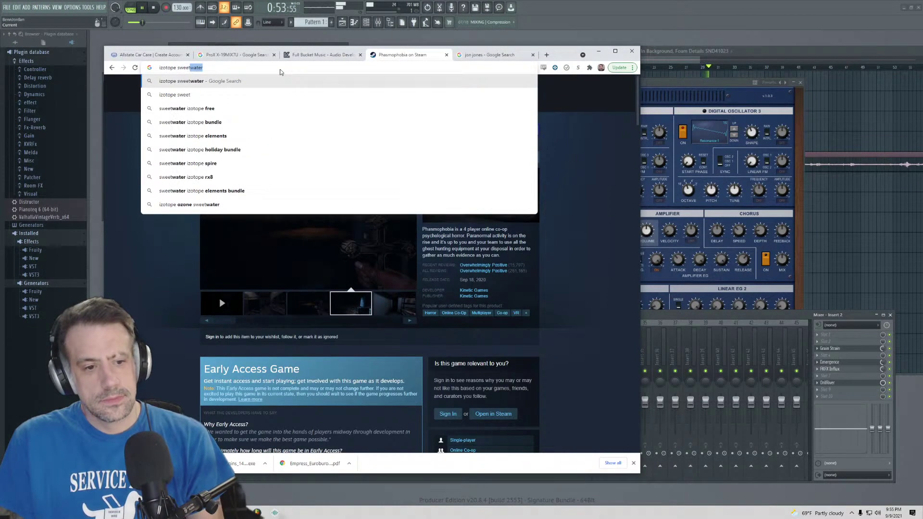
key("Return")
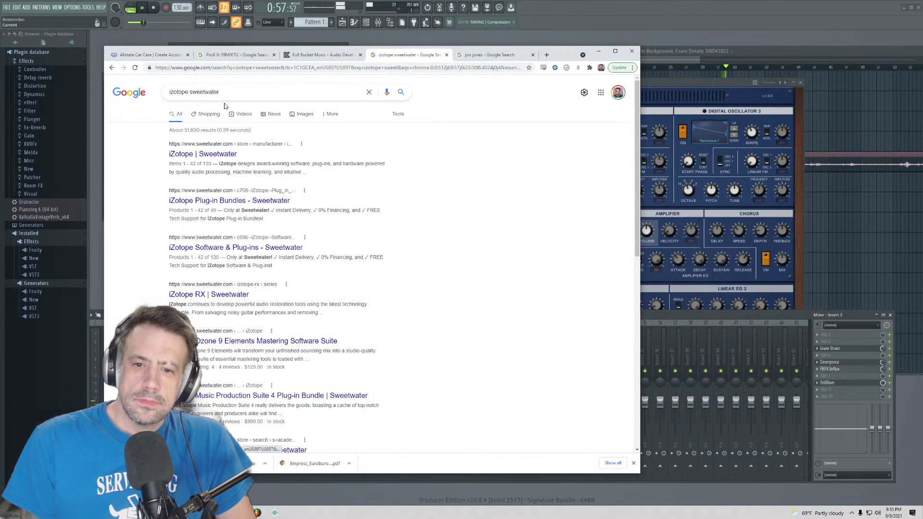
left_click(183, 155)
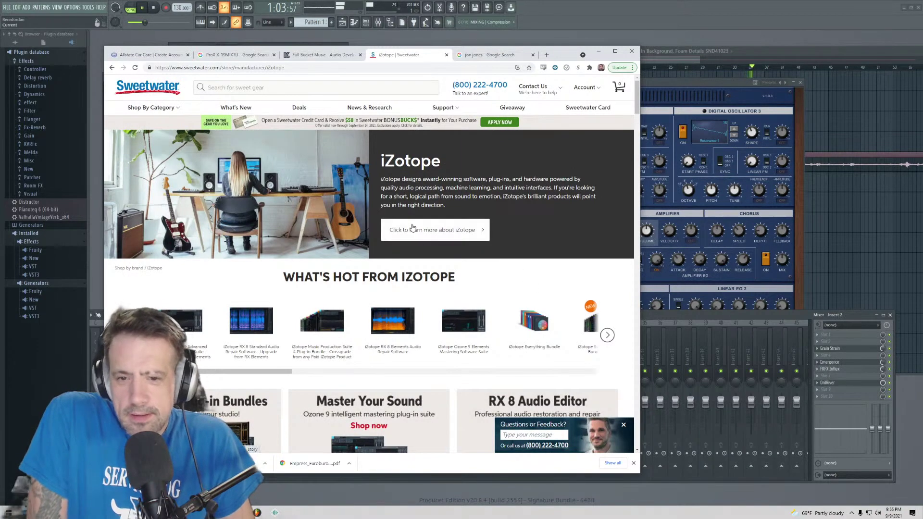
- Open Sweetwater's iZotope Plug-in Bundles category and look through the products and prices for discounted bundles
scroll(317, 333, "down", 3)
scroll(318, 334, "down", 2)
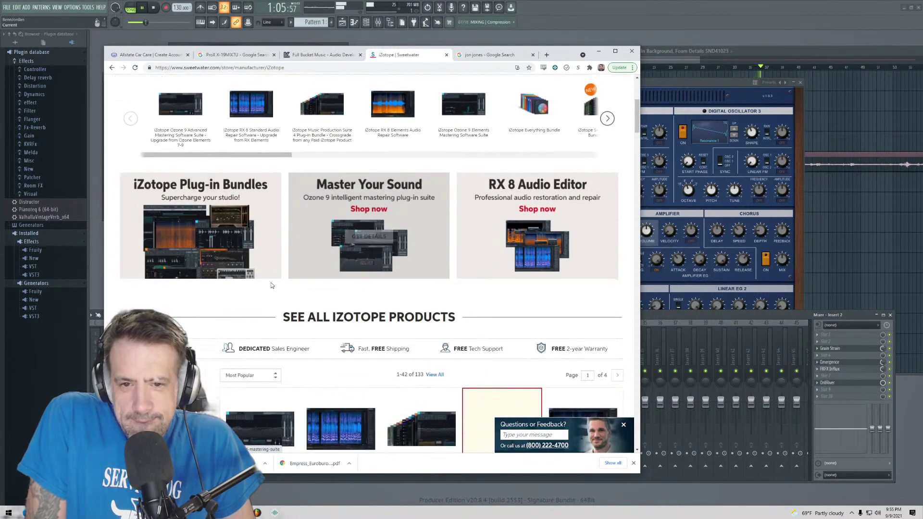
left_click(327, 271)
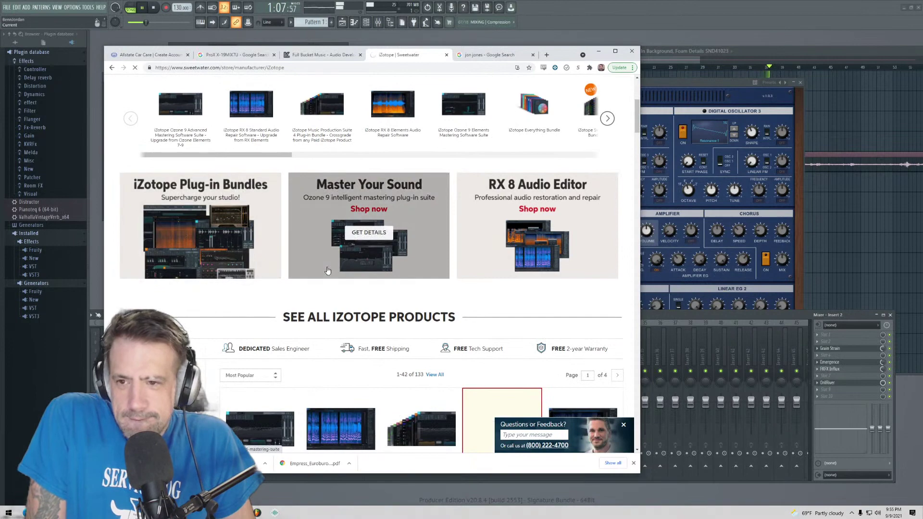
scroll(297, 326, "down", 2)
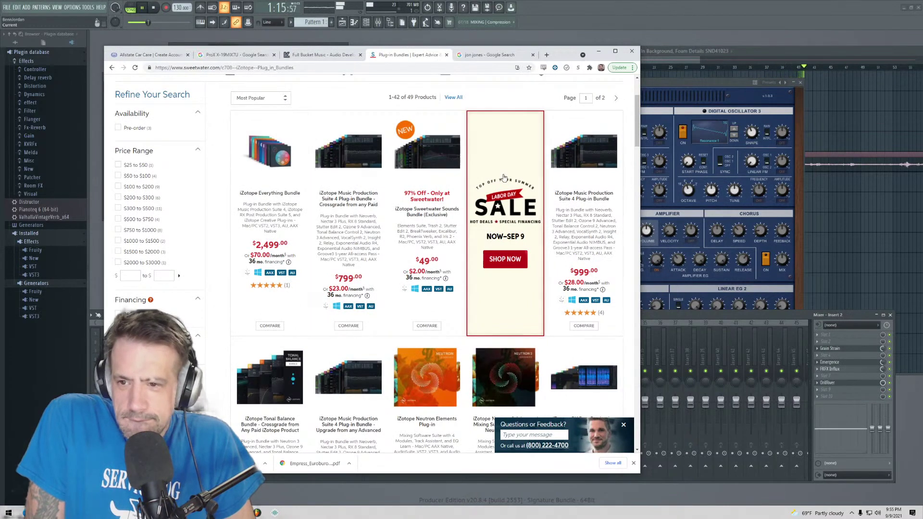
scroll(298, 325, "down", 8)
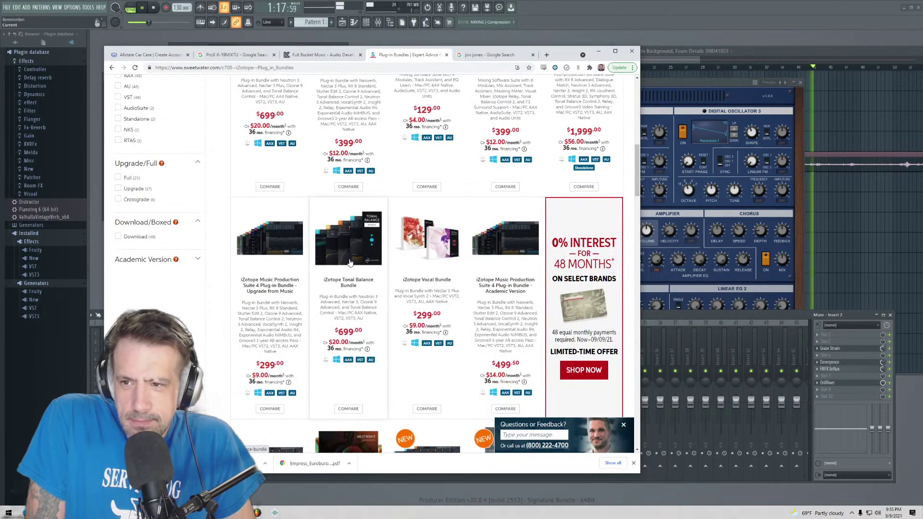
scroll(350, 263, "down", 8)
scroll(352, 266, "down", 8)
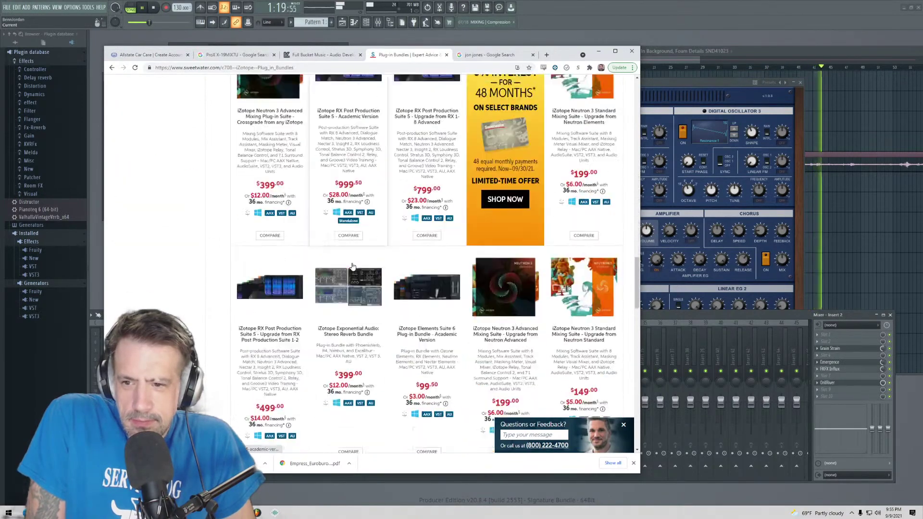
scroll(352, 263, "down", 5)
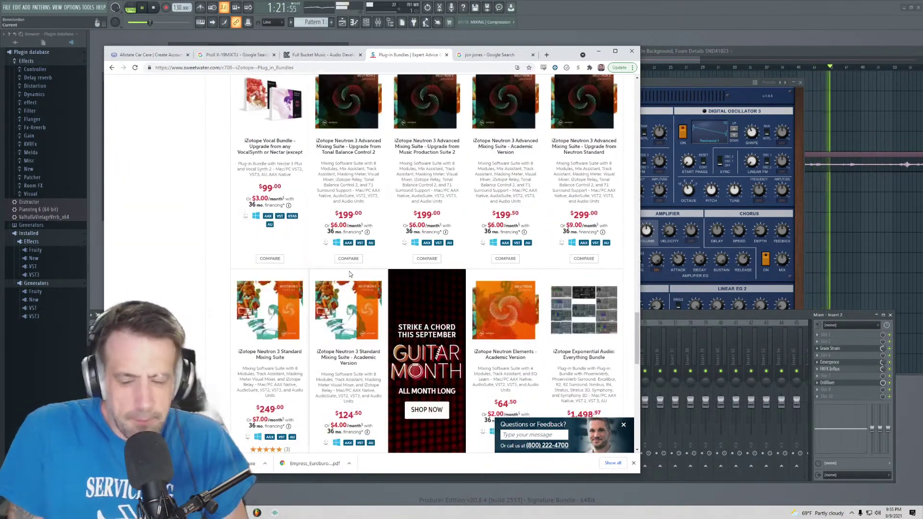
scroll(199, 217, "up", 5)
scroll(199, 216, "up", 15)
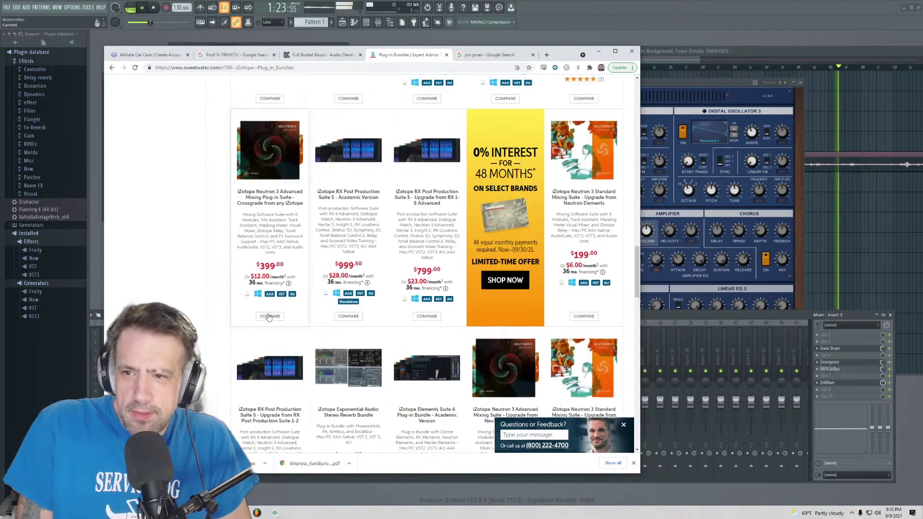
- Return to the Google results and search for izotope sweetwater 97 off
left_click(110, 68)
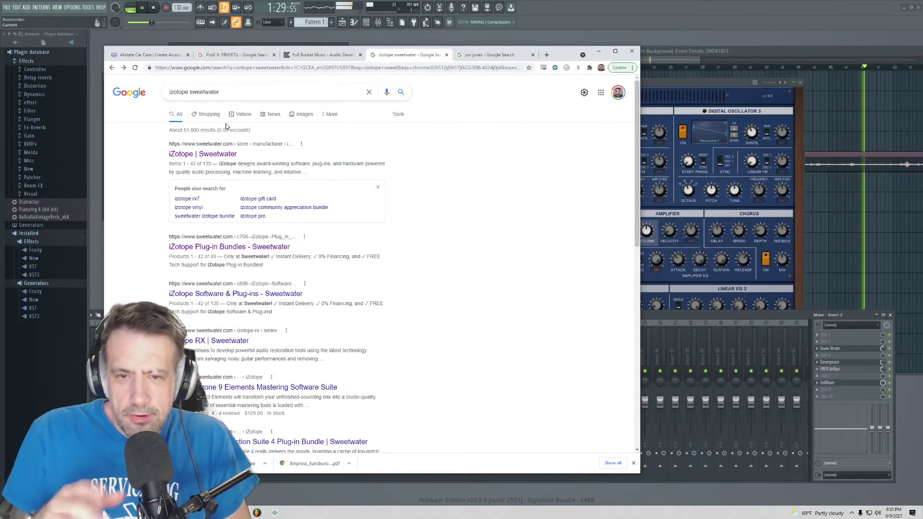
left_click(274, 89)
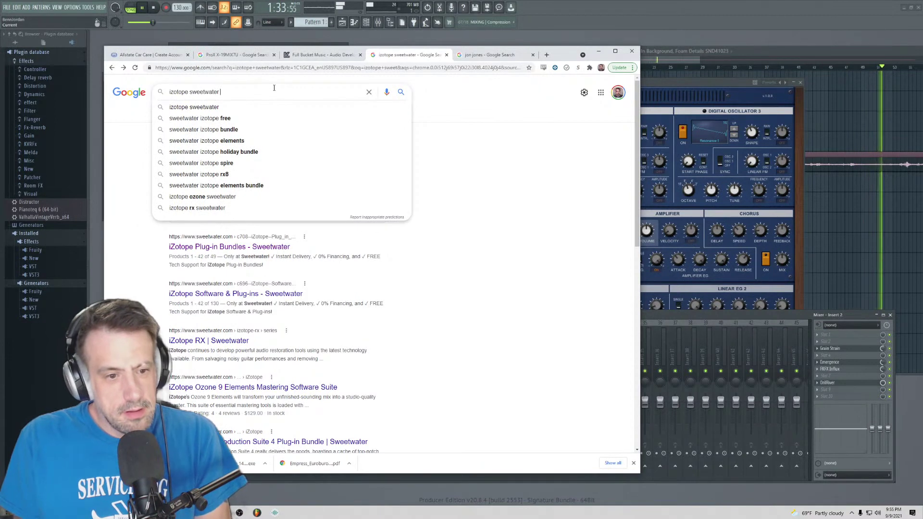
type("97 ogg")
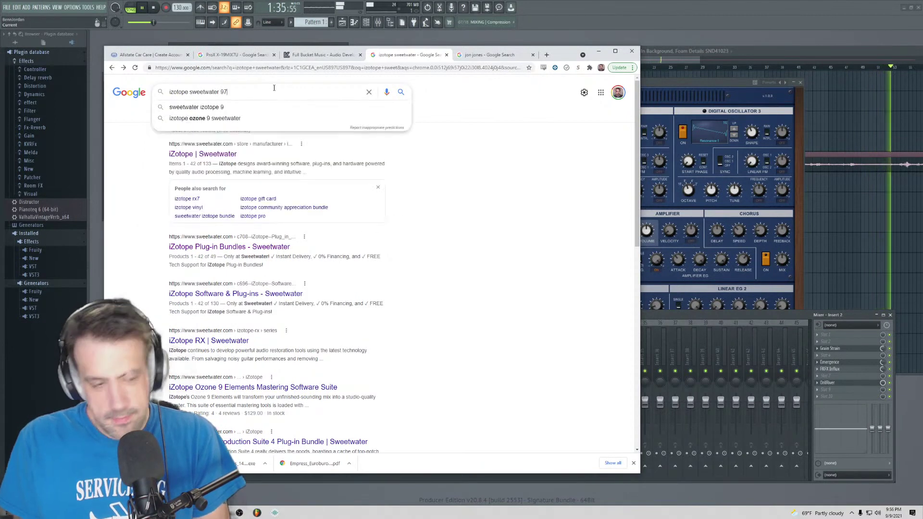
key("BackSpace")
key("BackSpace")
type("ff")
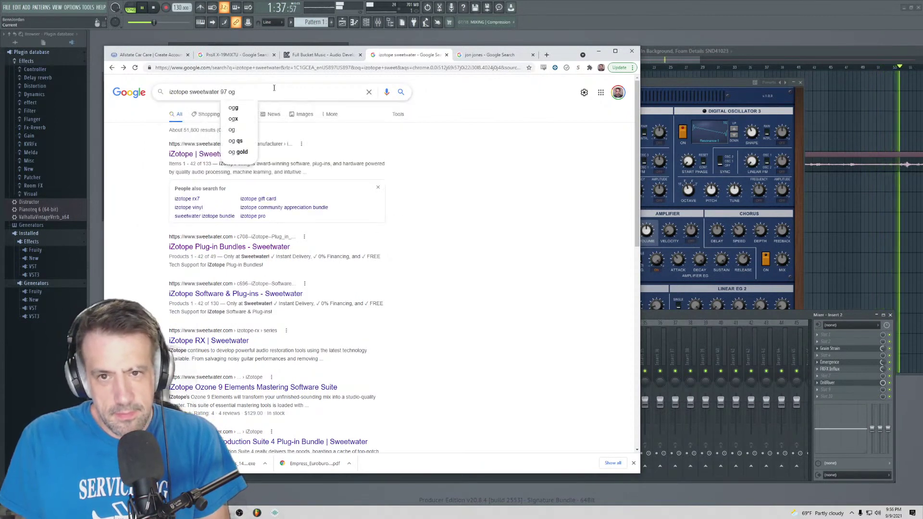
key("Return")
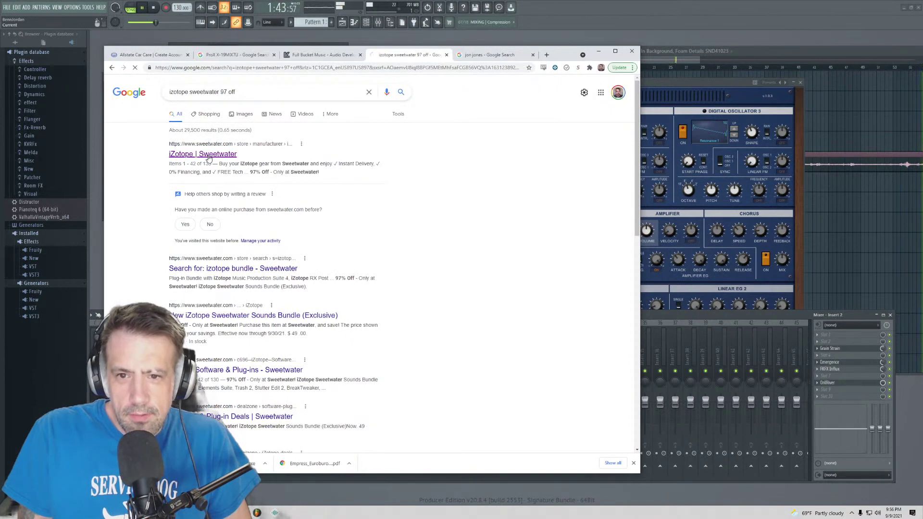
- Open Sweetwater's iZotope manufacturer page, find 97 on it and open the iZotope Sweetwater Sounds Bundle product page
left_click(208, 159)
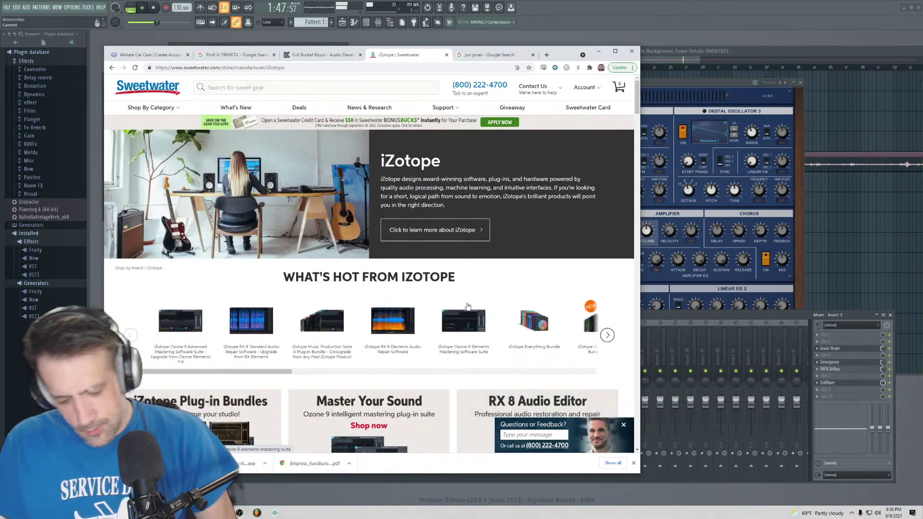
key("ctrl+f")
type("97")
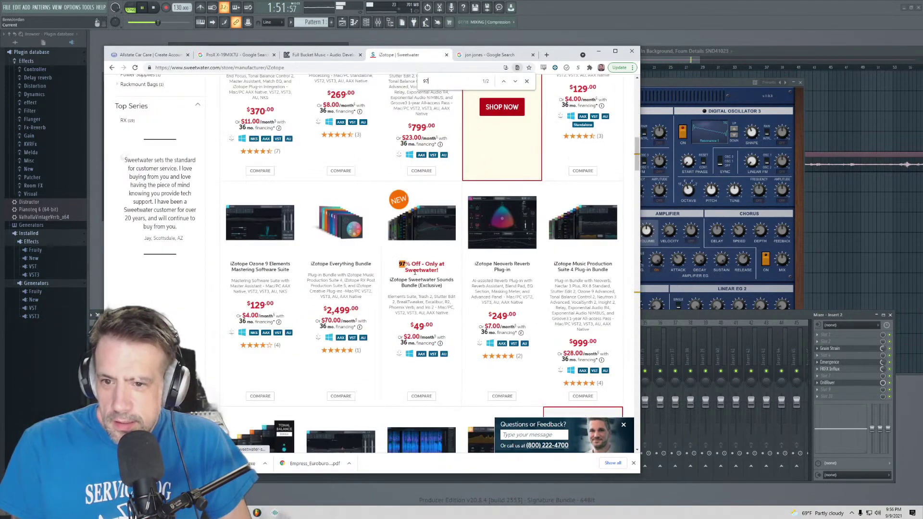
left_click(416, 287)
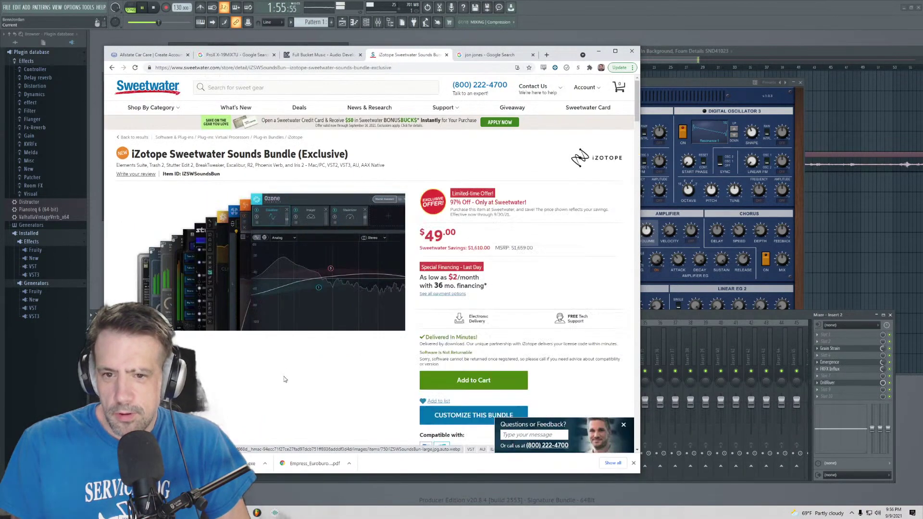
- Read through the bundle's description, covering the Elements Suite, Trash 2, Stutter Edit 2 and BreakTweaker sections
scroll(285, 379, "down", 9)
scroll(315, 258, "up", 3)
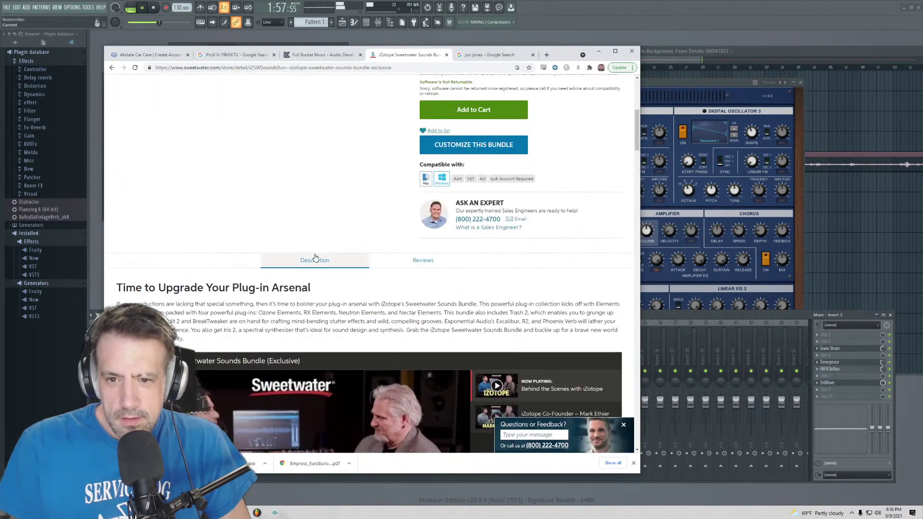
scroll(425, 331, "down", 10)
scroll(423, 331, "up", 1)
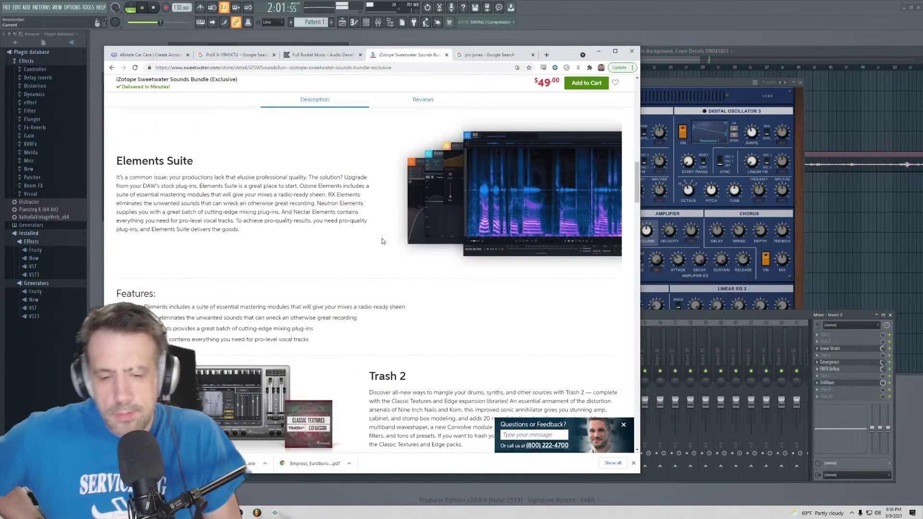
scroll(383, 240, "down", 3)
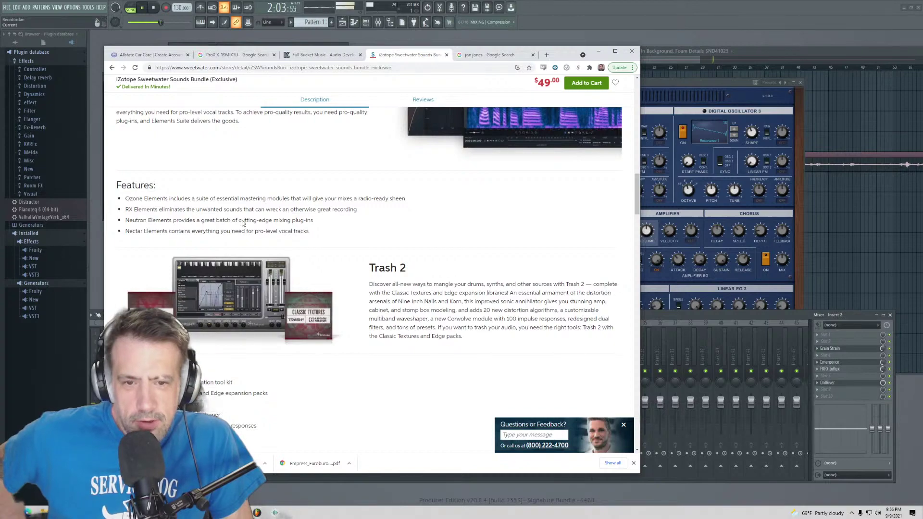
left_click_drag(127, 196, 393, 240)
scroll(393, 240, "down", 15)
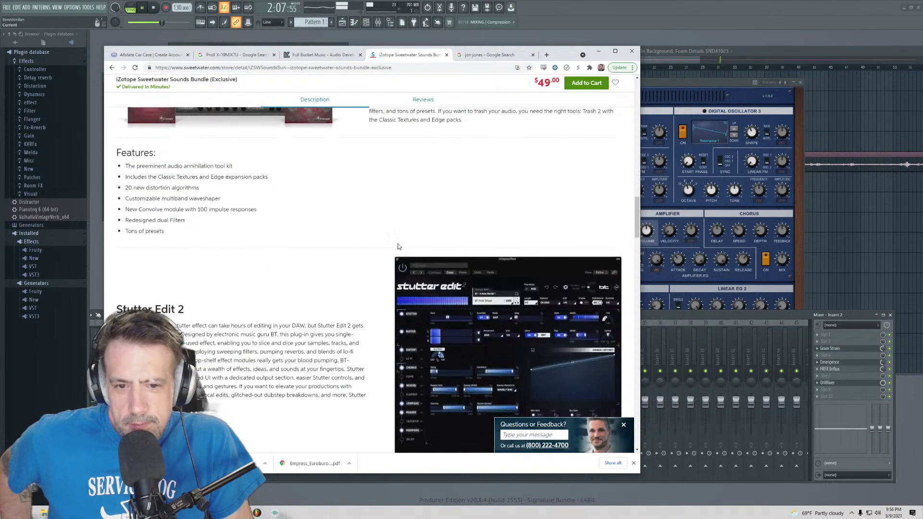
scroll(361, 257, "up", 5)
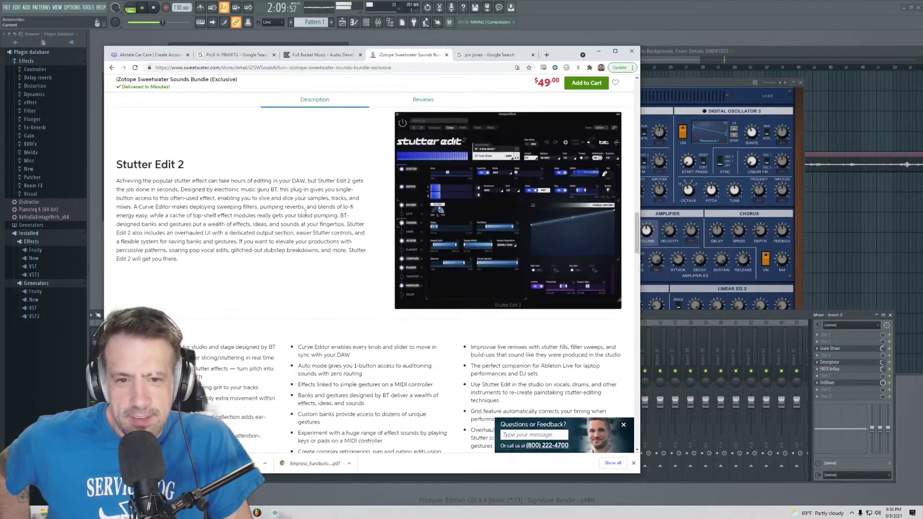
scroll(281, 231, "down", 7)
scroll(281, 238, "up", 2)
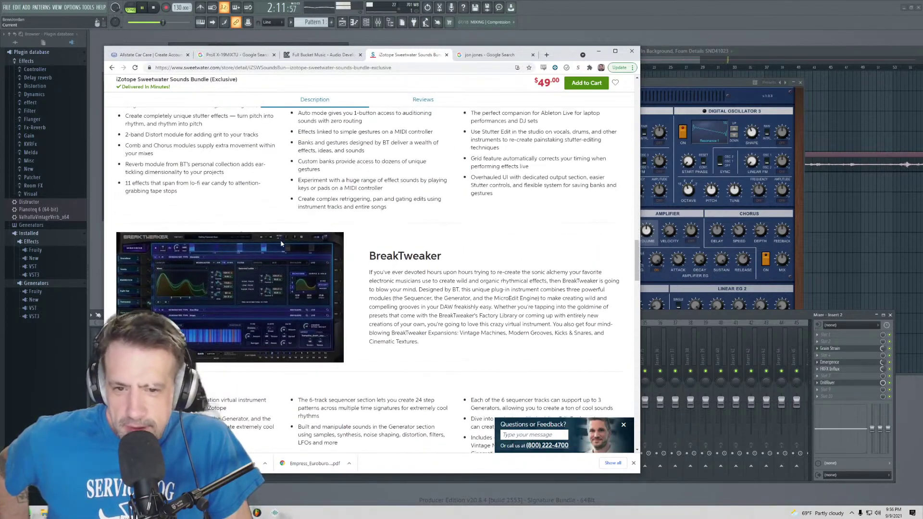
- Examine the bundle's Exponential Audio Phoenix Verb and Iris 2 sections and return to the start of the product page
scroll(281, 244, "down", 4)
scroll(281, 244, "down", 7)
scroll(282, 245, "up", 6)
scroll(281, 247, "down", 13)
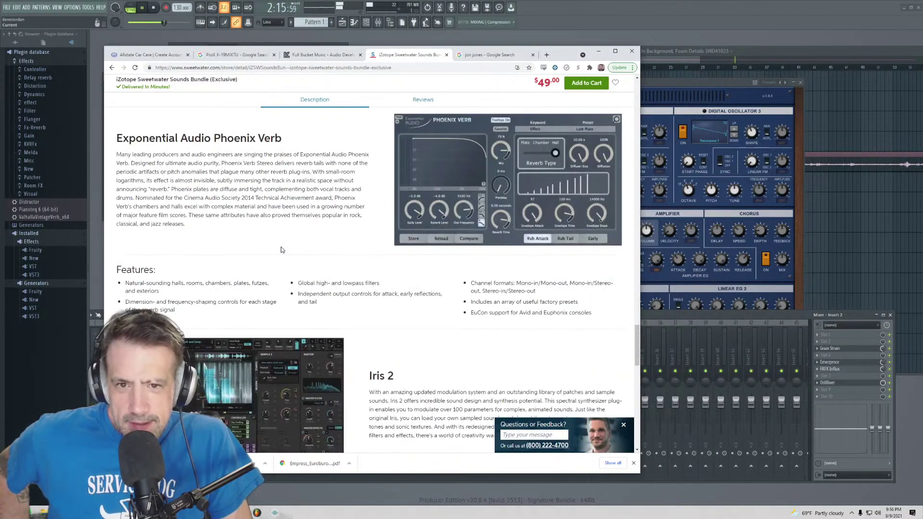
scroll(282, 250, "down", 5)
scroll(280, 249, "down", 6)
scroll(280, 249, "up", 5)
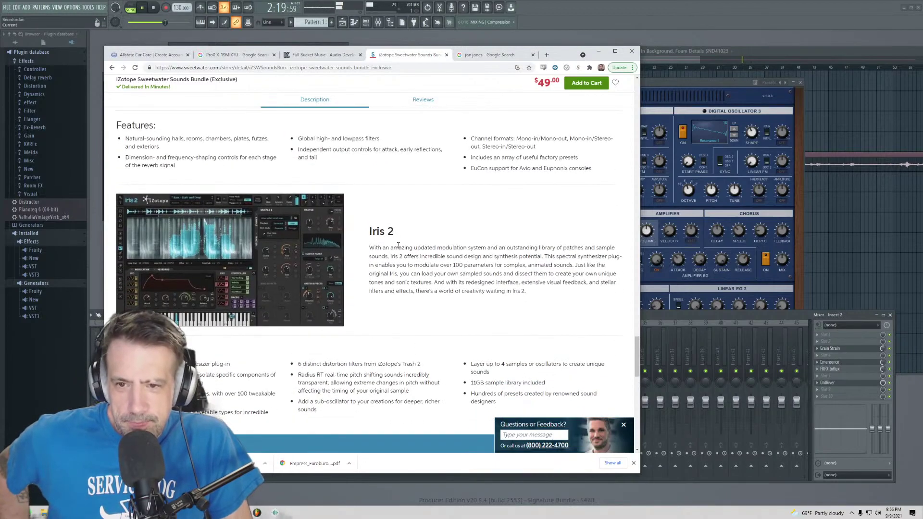
scroll(387, 204, "up", 20)
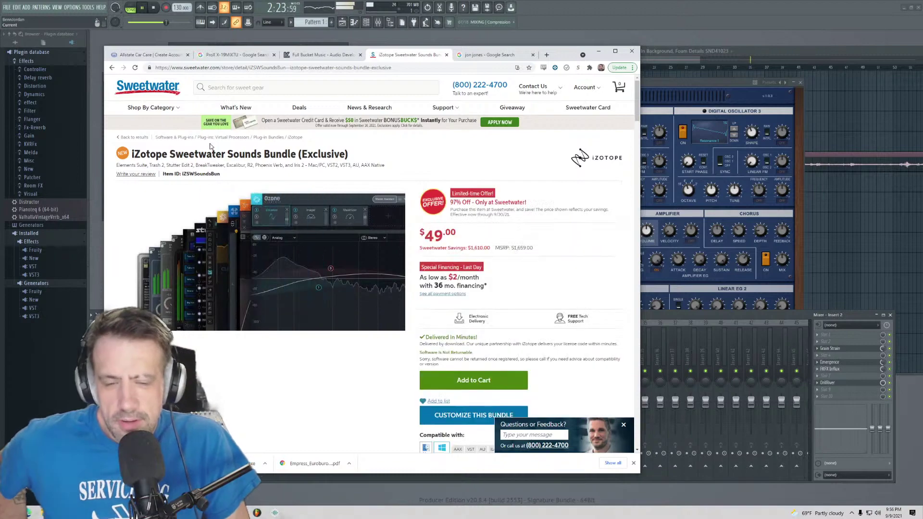
- Review the bundle's contents again from the Elements Suite to the Here's what you get section, returning to the price and offer details
scroll(350, 271, "down", 4)
scroll(351, 270, "down", 10)
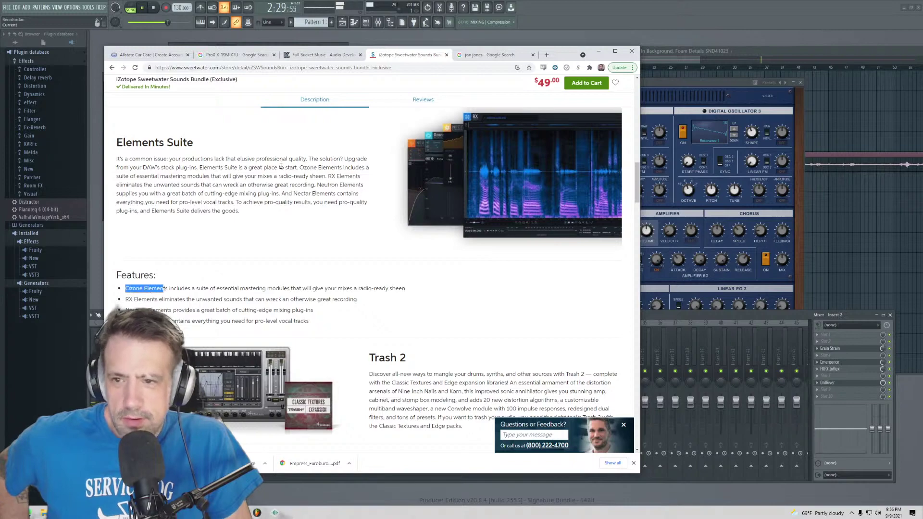
scroll(328, 224, "down", 4)
scroll(330, 226, "up", 4)
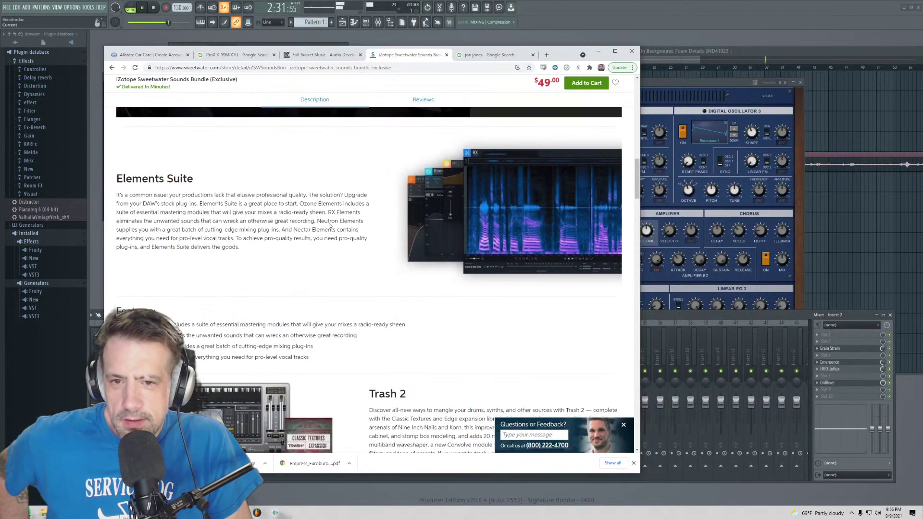
scroll(330, 222, "down", 20)
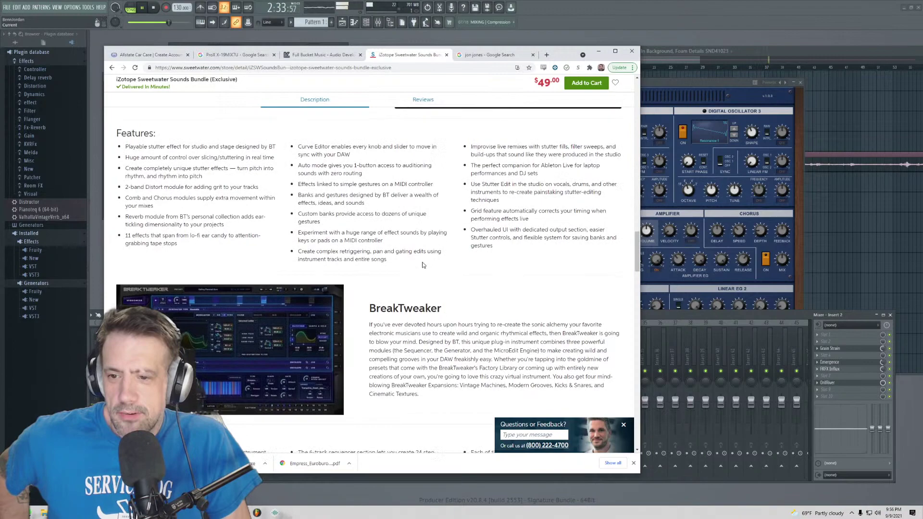
scroll(422, 258, "down", 12)
middle_click(422, 259)
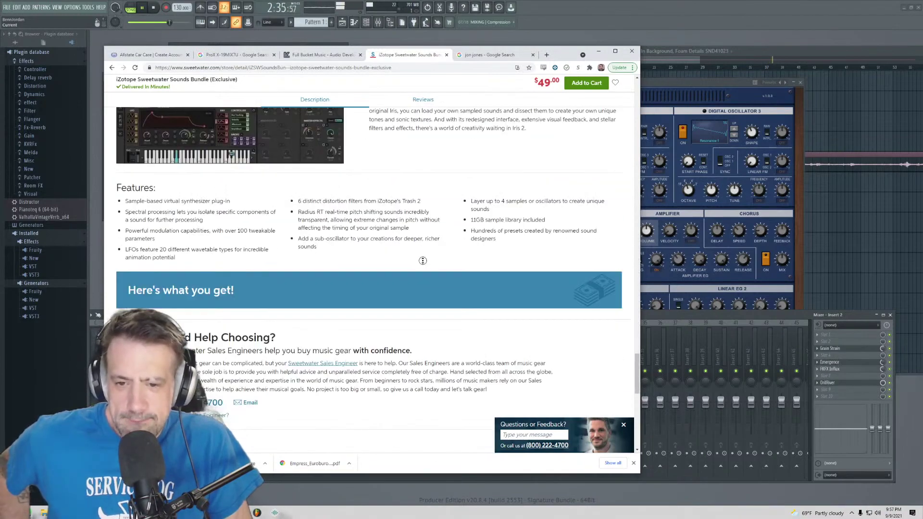
scroll(422, 259, "up", 20)
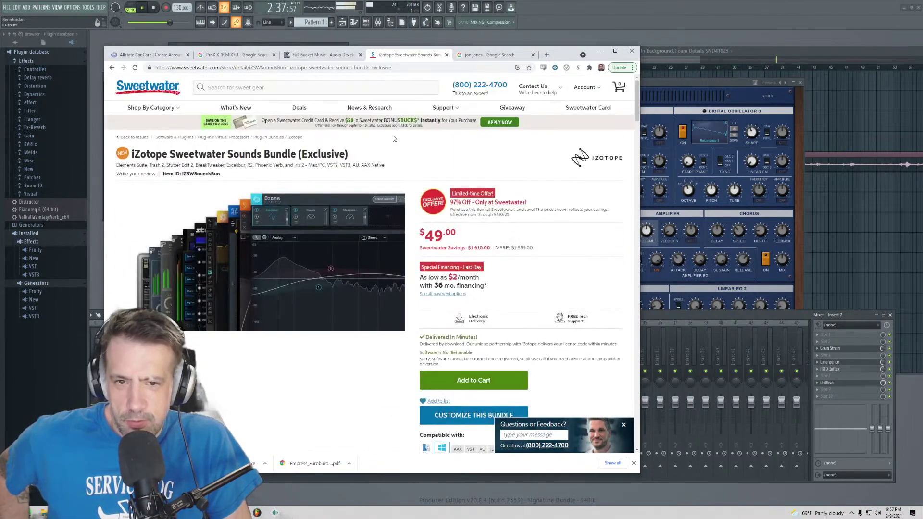
- Close the unrelated search tab, switch to FL Studio and bring the mixer forward with the Insert 2 track selected
left_click(533, 55)
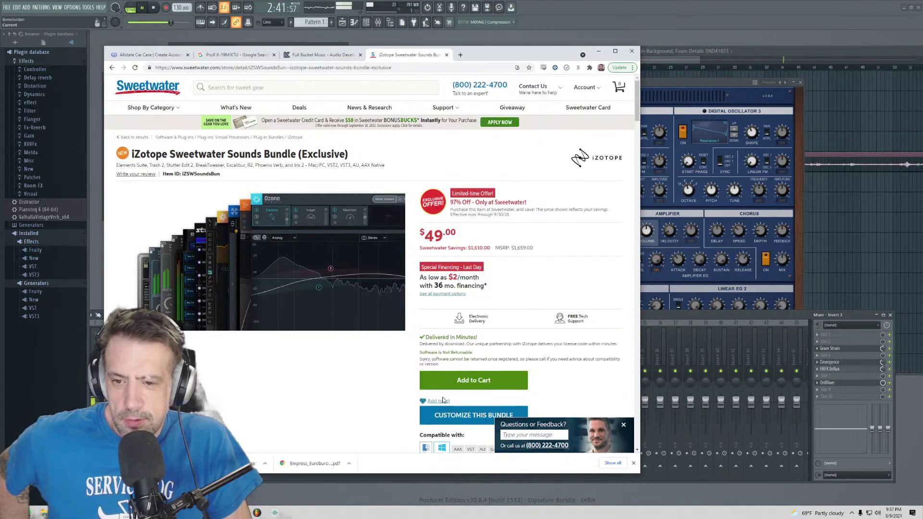
scroll(516, 237, "down", 10)
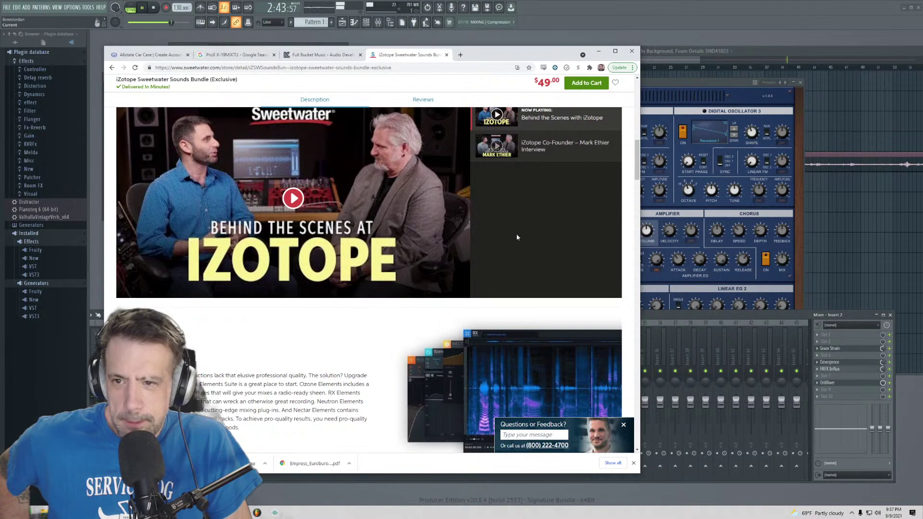
scroll(516, 233, "up", 5)
key("alt+Tab")
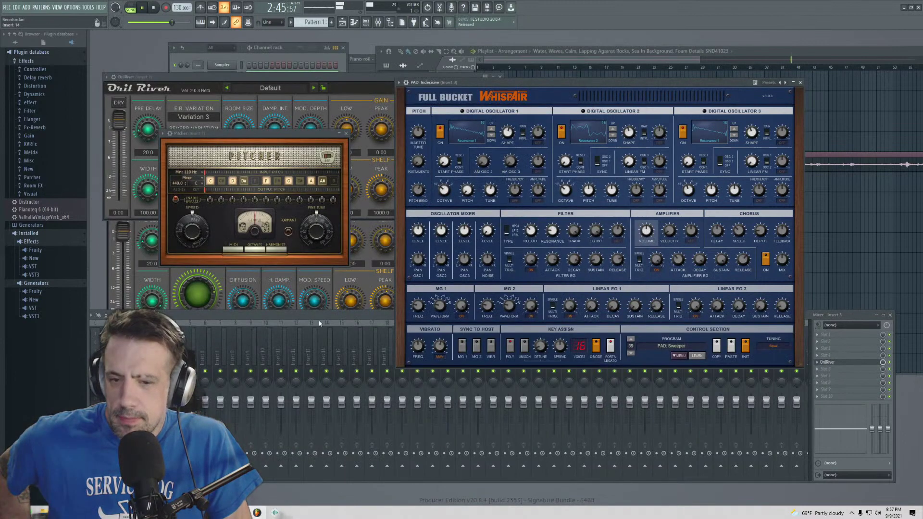
left_click(144, 365)
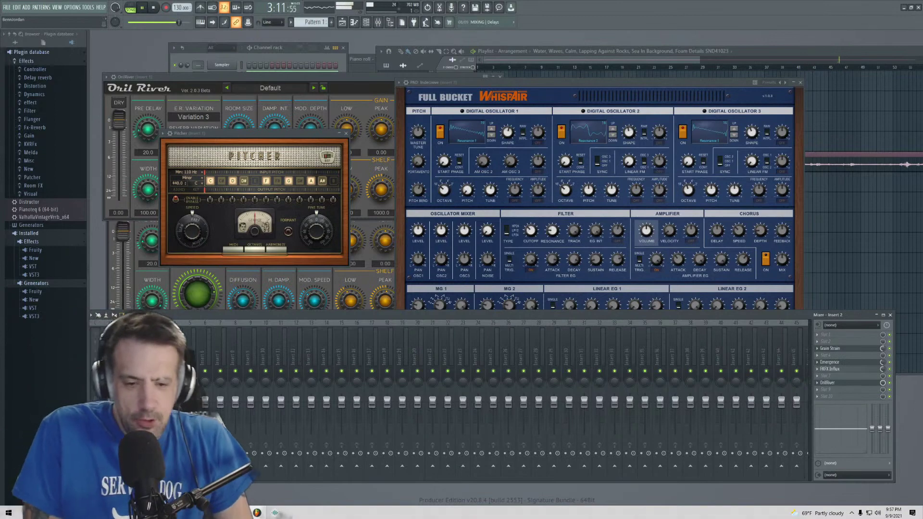
- Switch to the Chrome browser, search the web for disco elysium and open the Disco Elysium - The Final Cut page on Steam
key("alt+Tab")
left_click(299, 68)
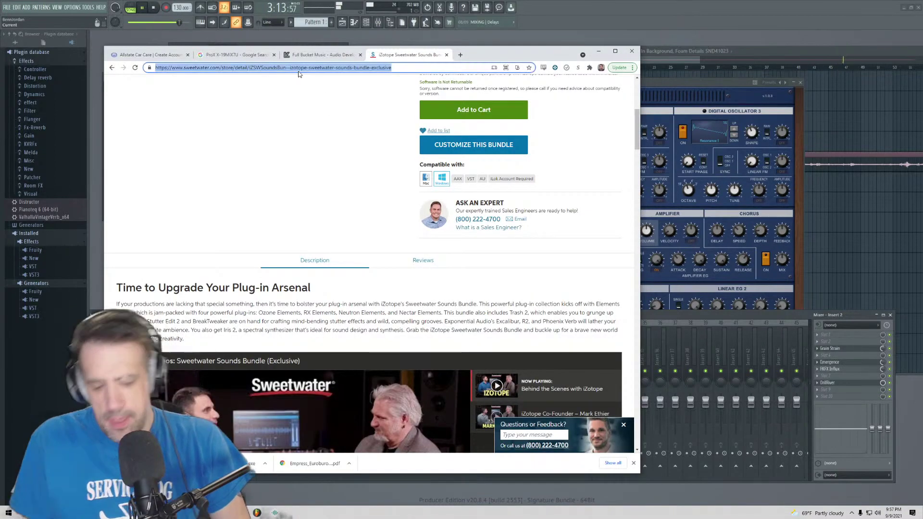
type("disxco")
key("BackSpace")
key("BackSpace")
key("BackSpace")
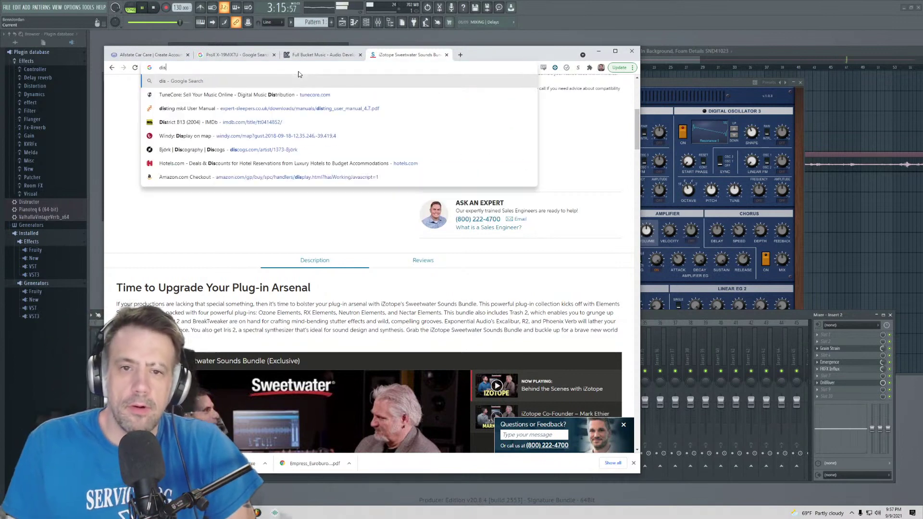
type("co ely")
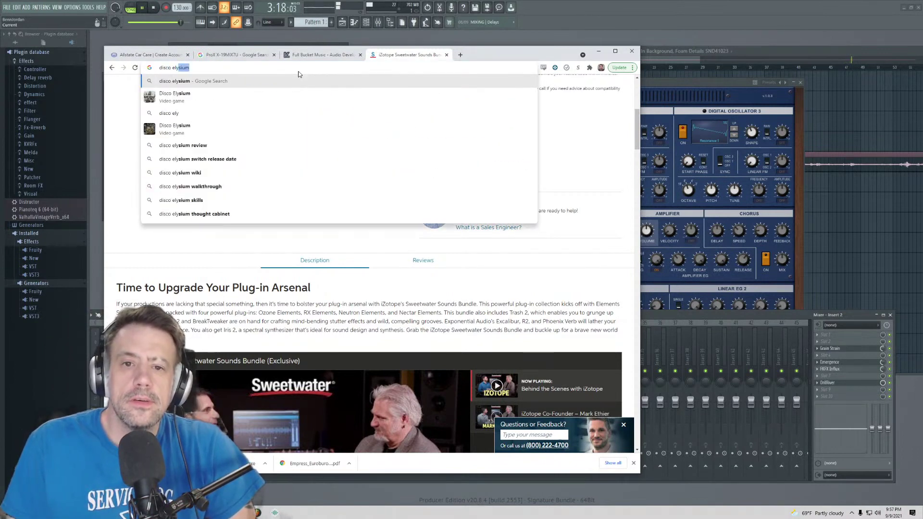
key("Return")
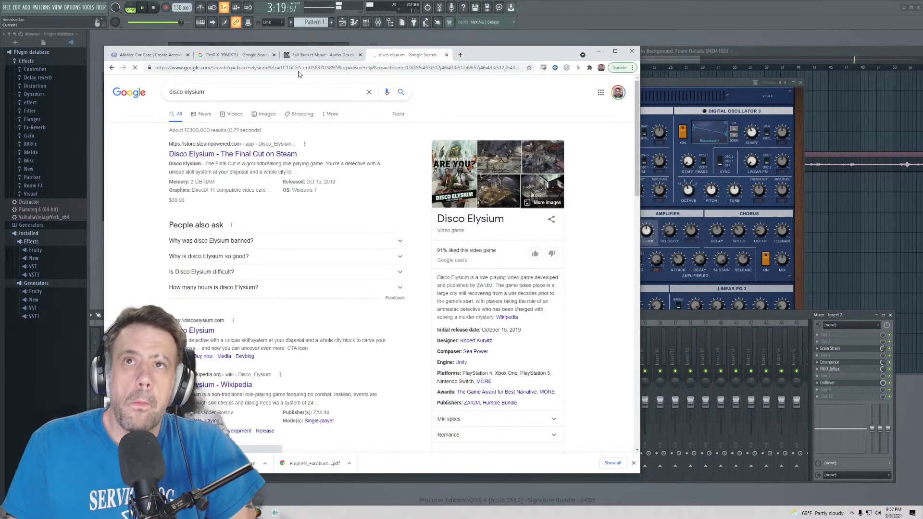
left_click(245, 155)
- Move the browser window clear of the webcam area and look through the Disco Elysium screenshots on its Steam store page
left_click_drag(497, 54, 692, 50)
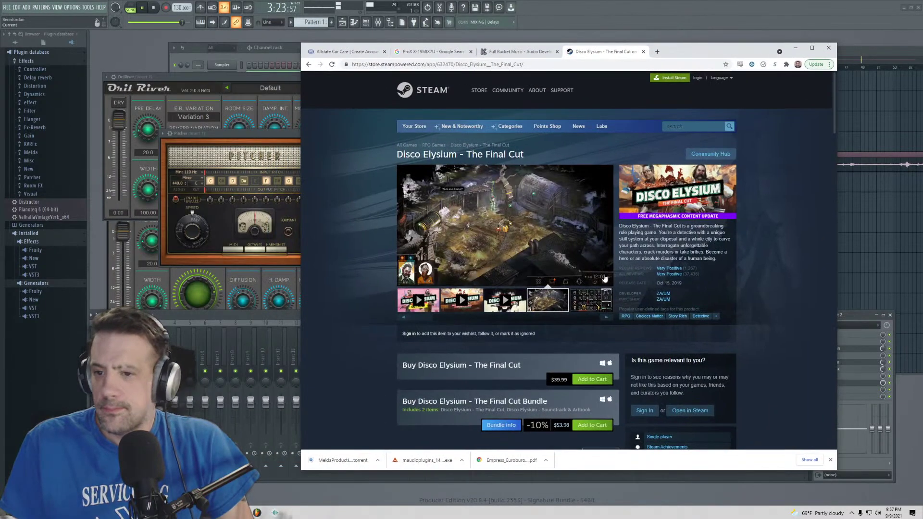
left_click(596, 305)
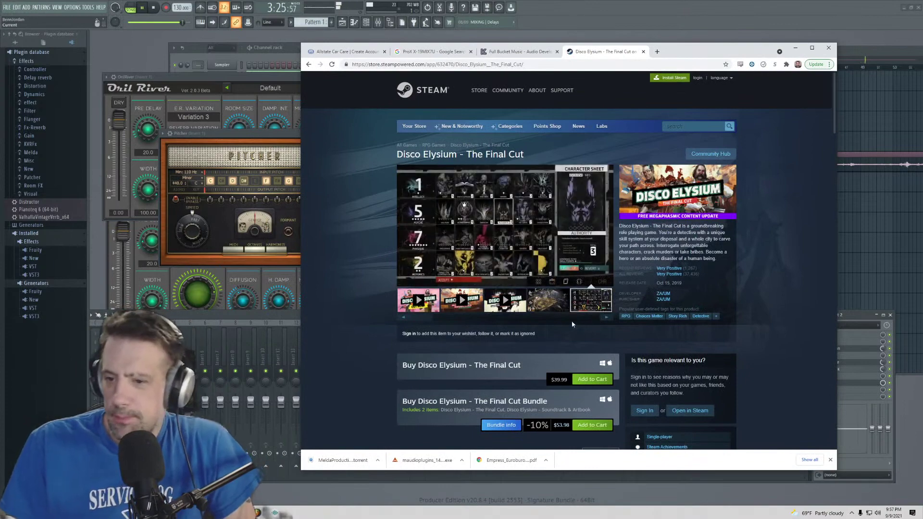
left_click(572, 321)
left_click(575, 311)
left_click(526, 301)
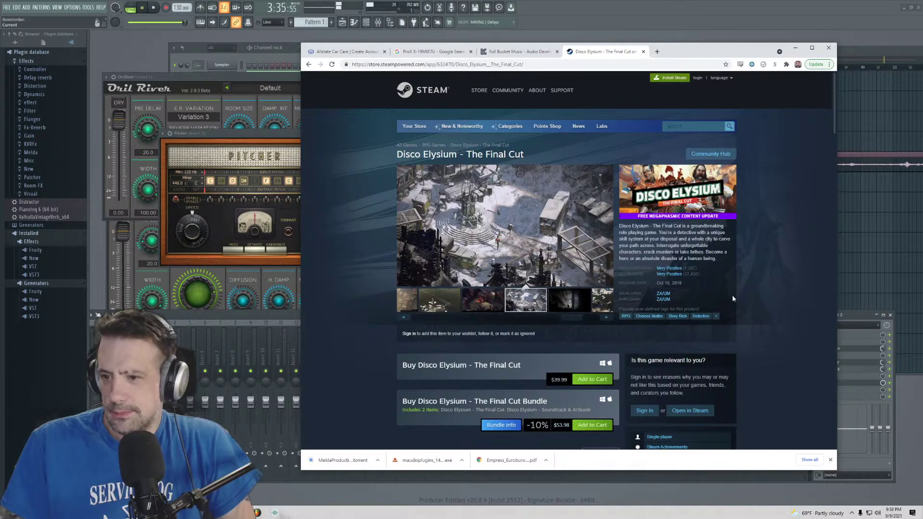
left_click(576, 299)
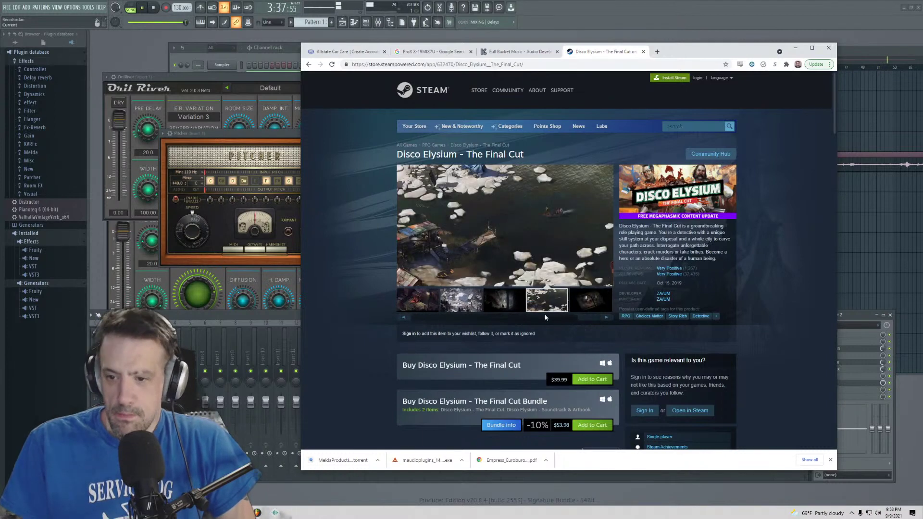
left_click(587, 307)
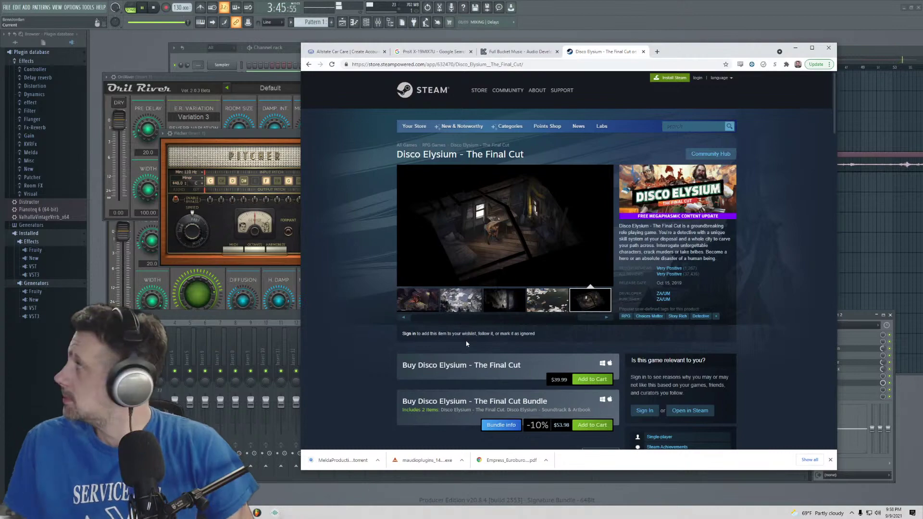
- Skim the Disco Elysium store page through its press reviews, awards and user reviews, returning to the game's title and screenshots
scroll(480, 332, "down", 5)
scroll(529, 327, "down", 12)
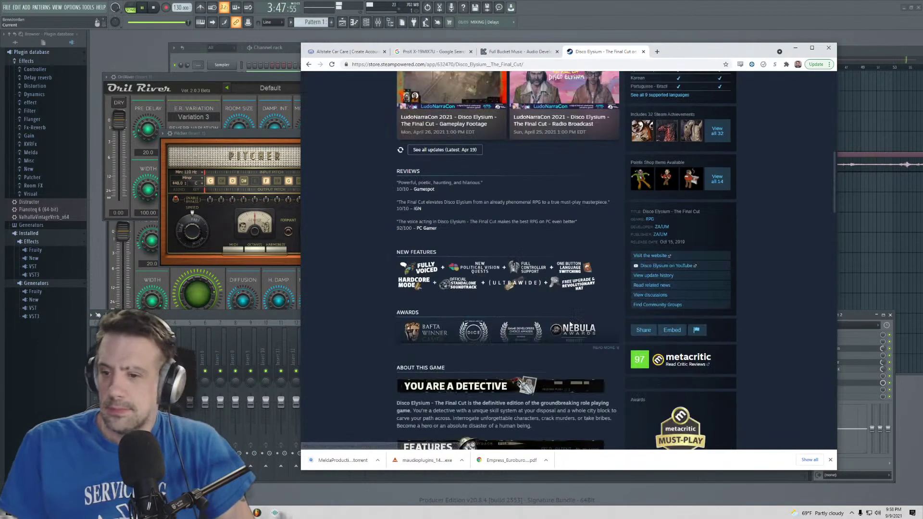
scroll(567, 320, "down", 15)
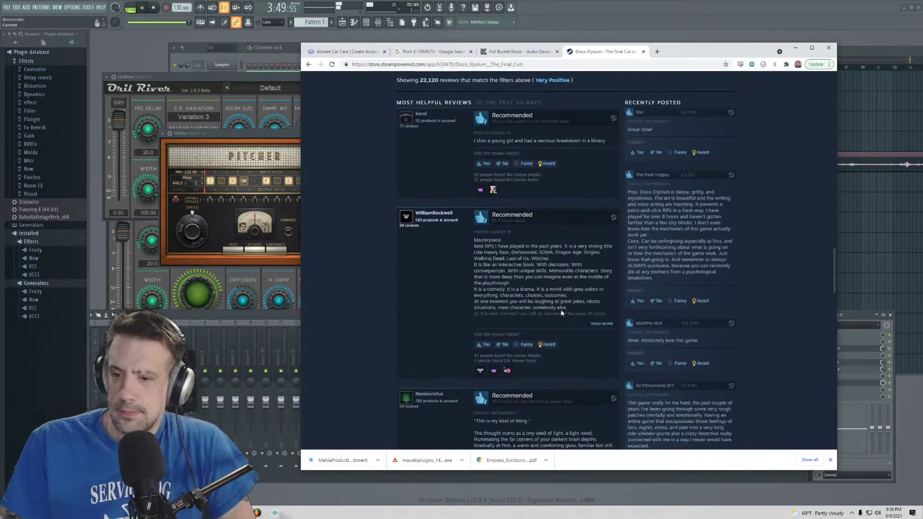
key("Home")
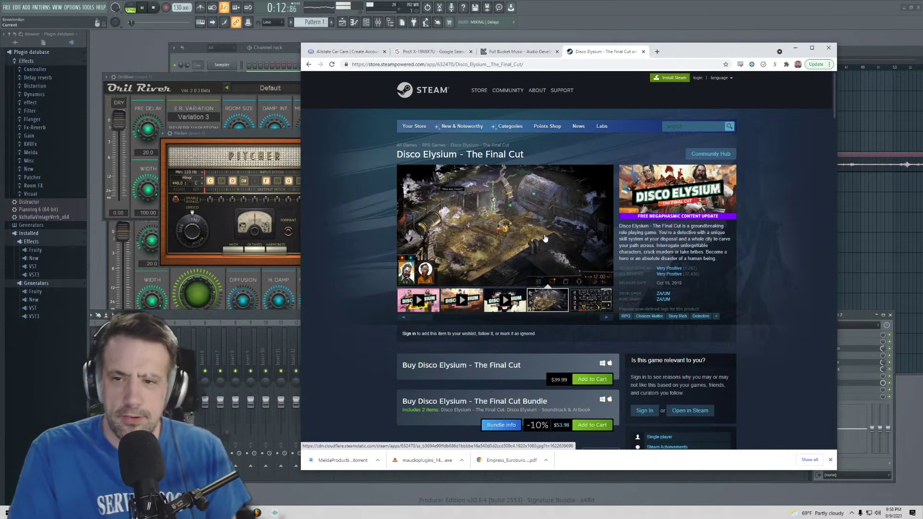
- Search the web for hydrasynth and open the ASM Ashun Sound Machines website from the results
left_click(501, 66)
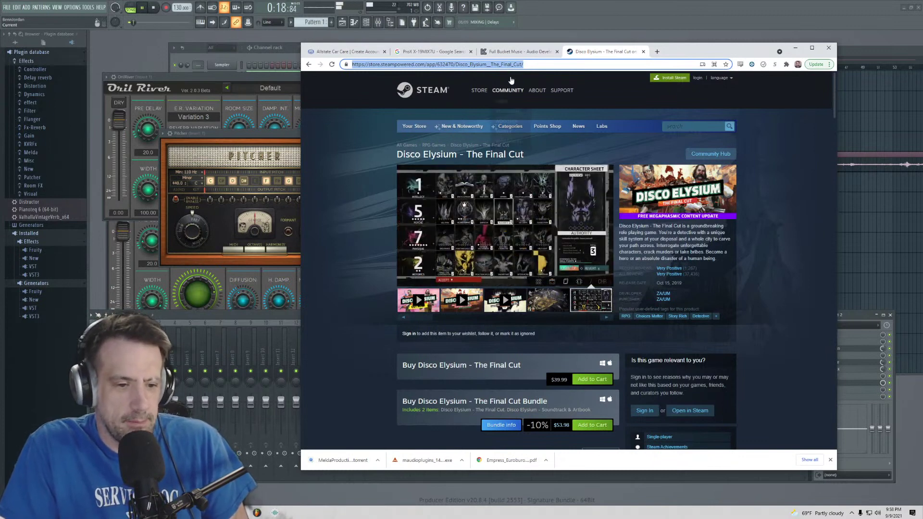
mouse_move(511, 86)
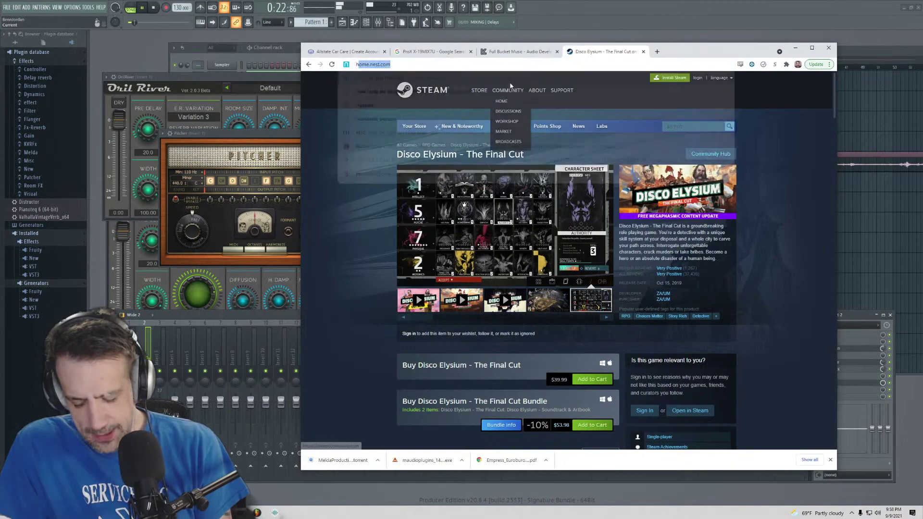
type("hydrasynth")
key("Return")
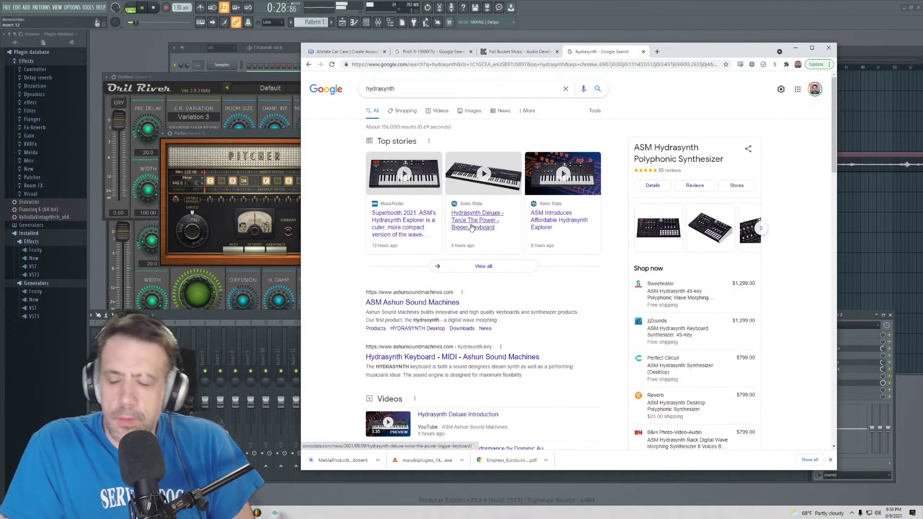
scroll(546, 263, "down", 3)
scroll(546, 263, "up", 1)
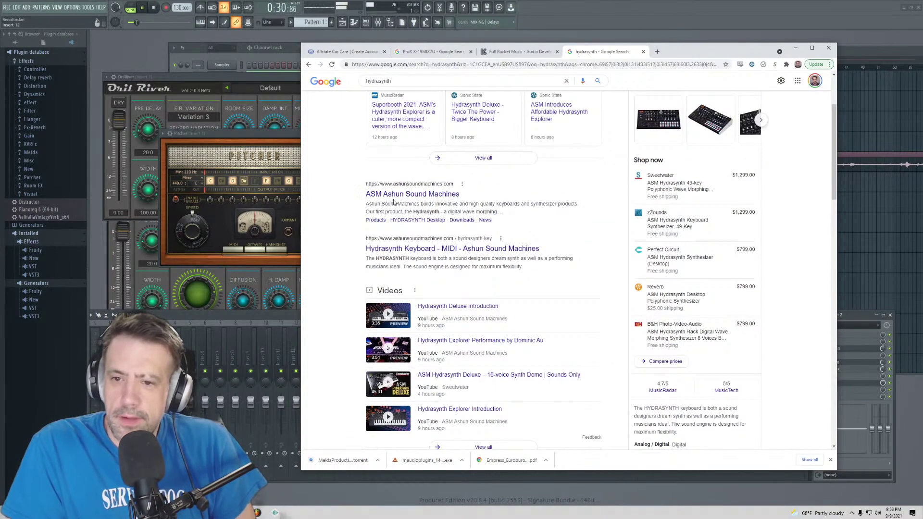
left_click(537, 248)
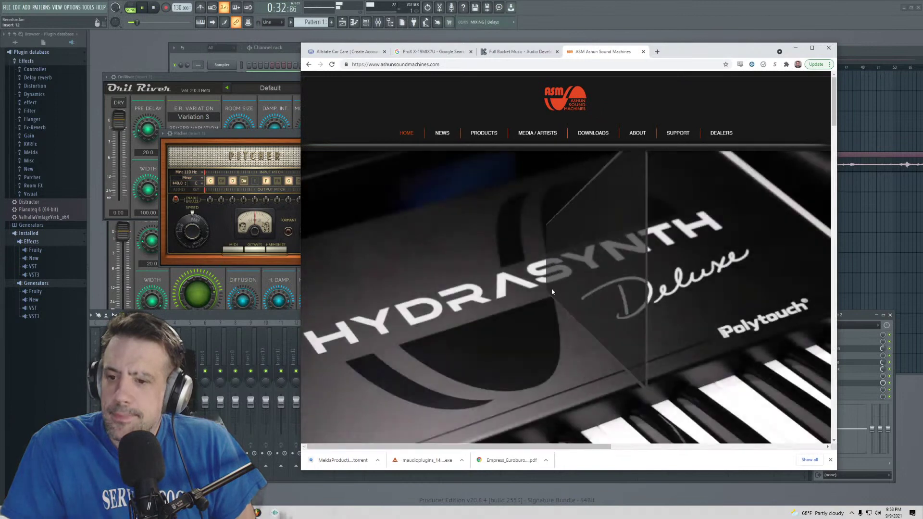
- Look over the Ashun Sound Machines home page and open the Hydrasynth Deluxe product page
scroll(552, 298, "down", 2)
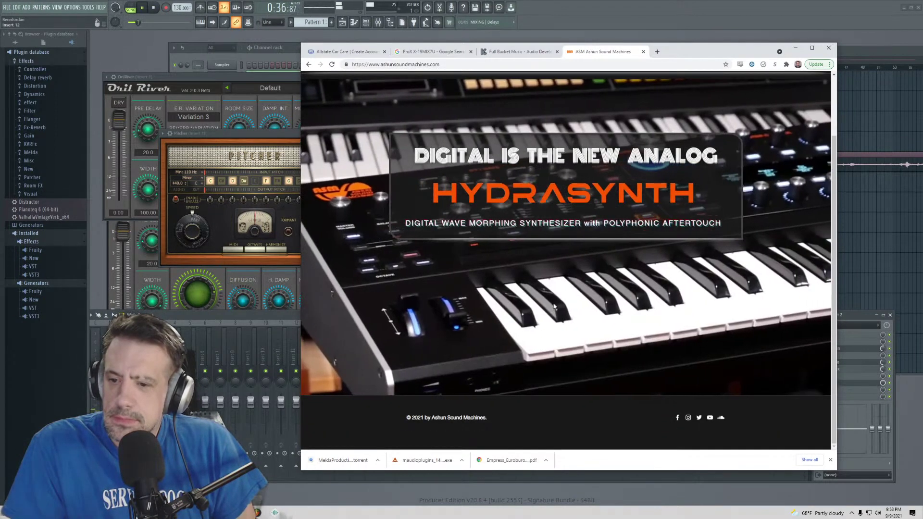
scroll(569, 357, "up", 1)
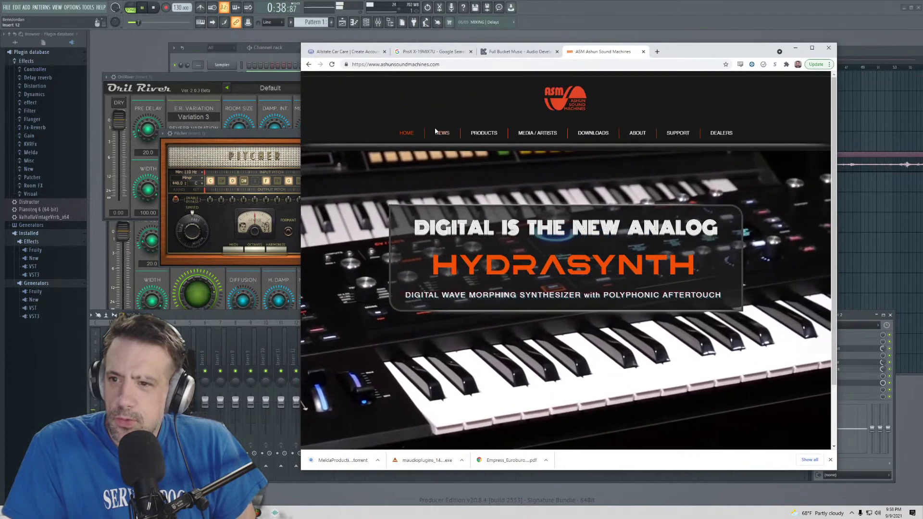
scroll(506, 287, "down", 1)
scroll(506, 287, "up", 1)
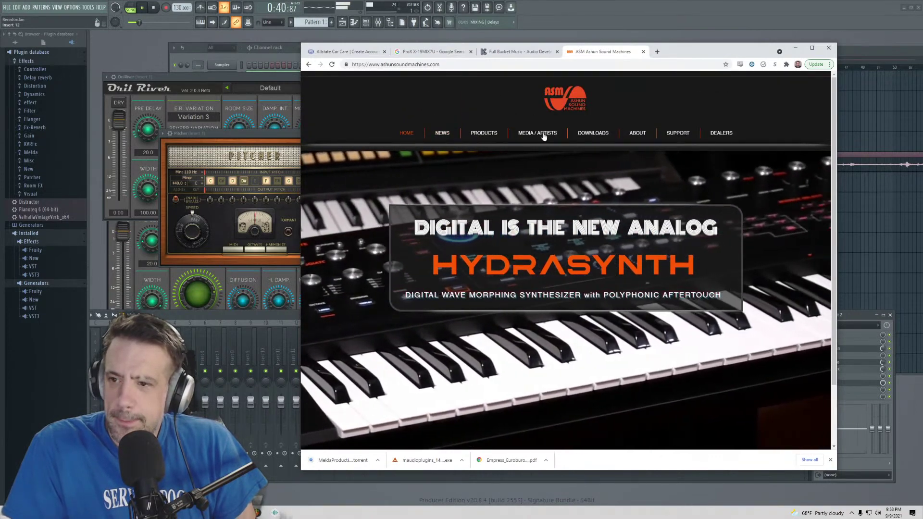
mouse_move(484, 134)
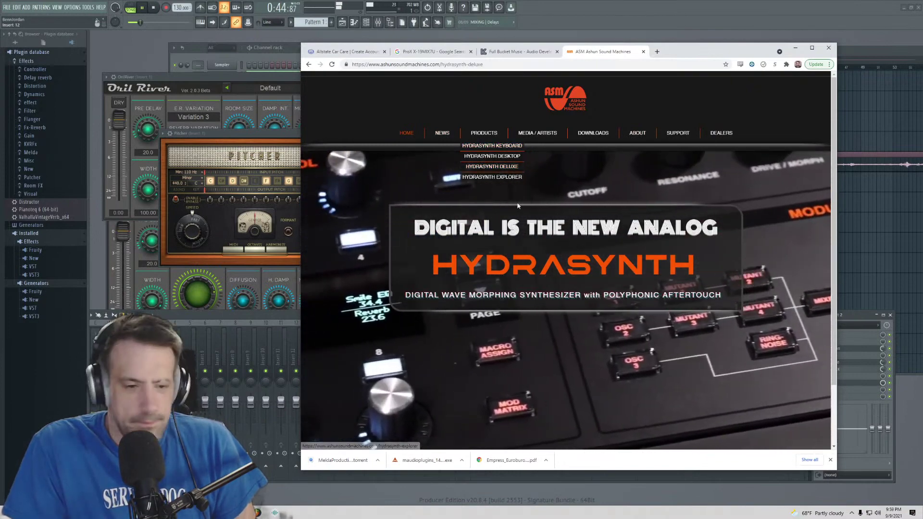
left_click(492, 166)
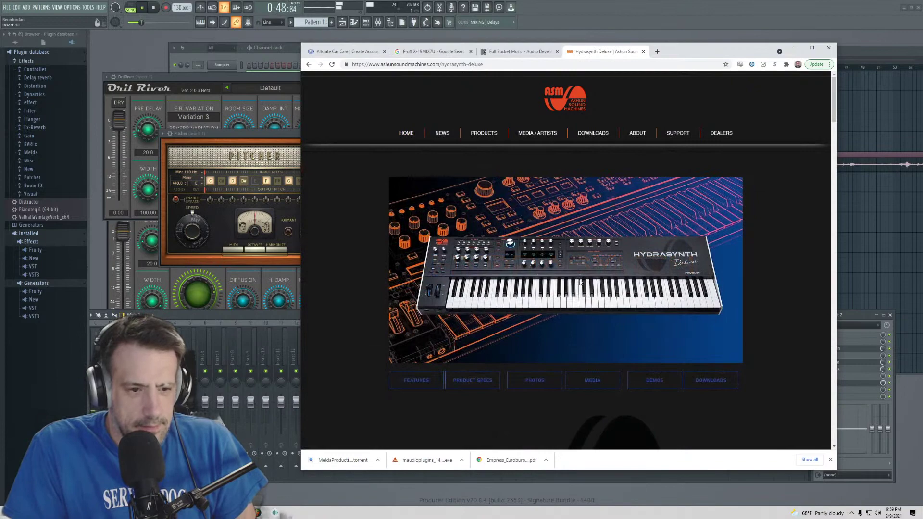
- Show the Hydrasynth Deluxe page in full screen at its logo and description, with the developer tools closed
scroll(580, 280, "down", 4)
scroll(580, 281, "up", 4)
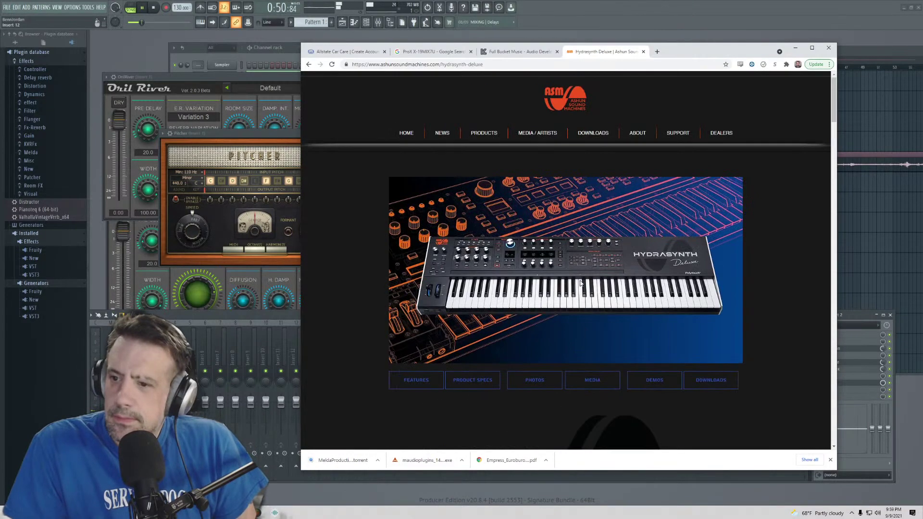
scroll(580, 283, "down", 3)
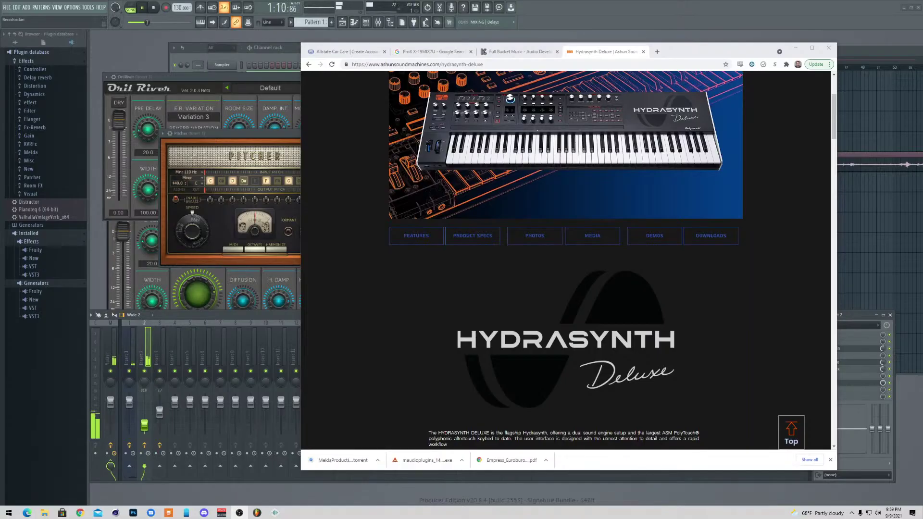
key("ctrl+shift+i")
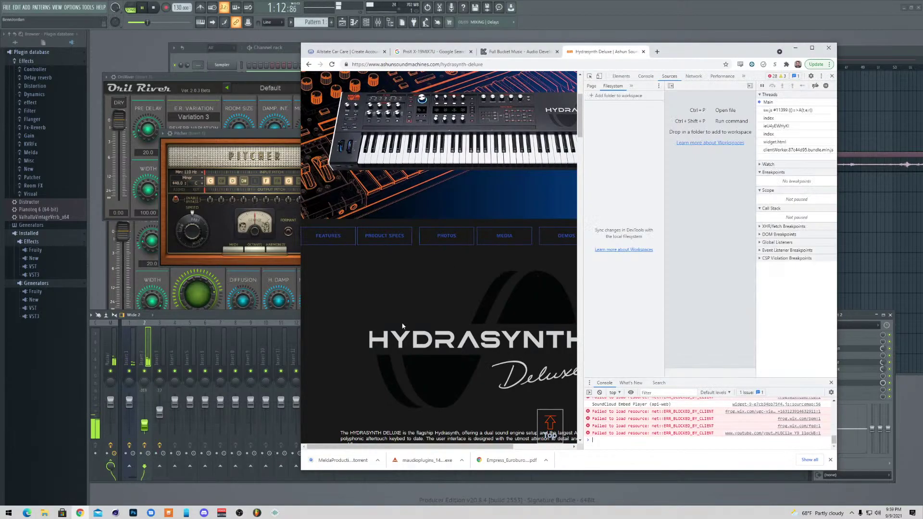
key("F11")
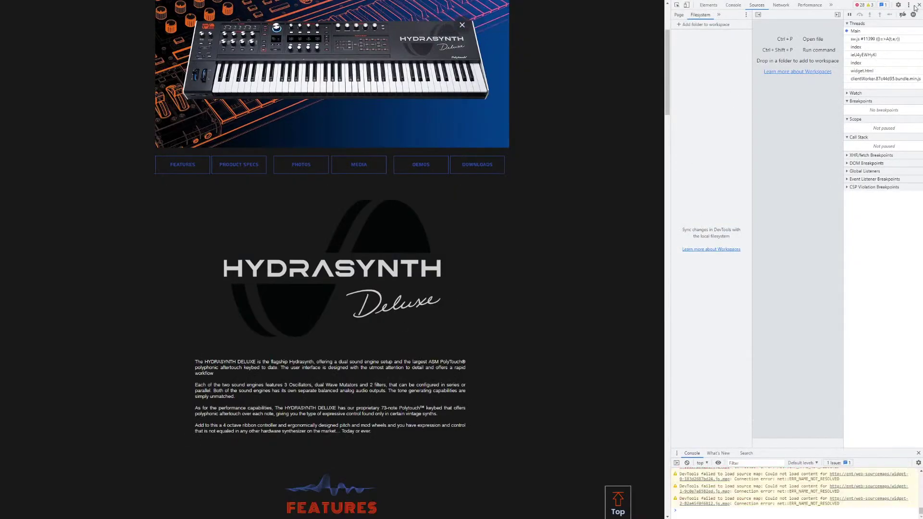
left_click(919, 5)
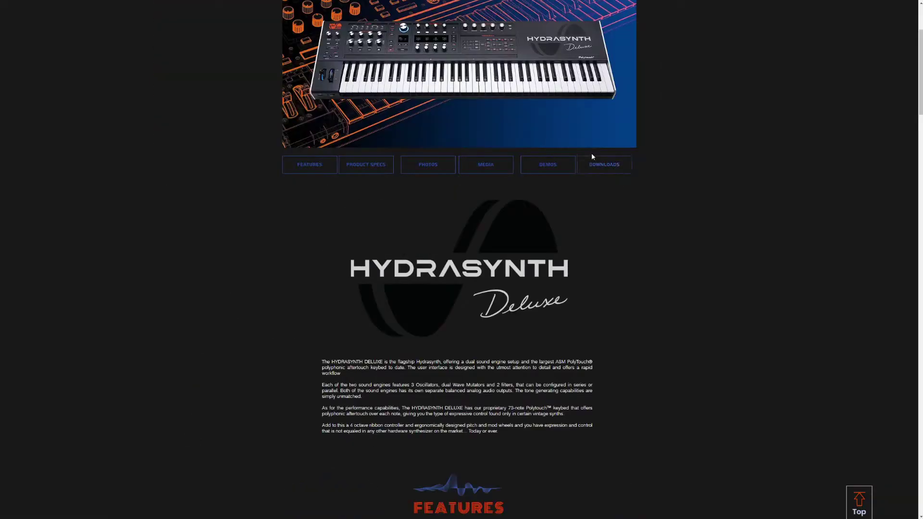